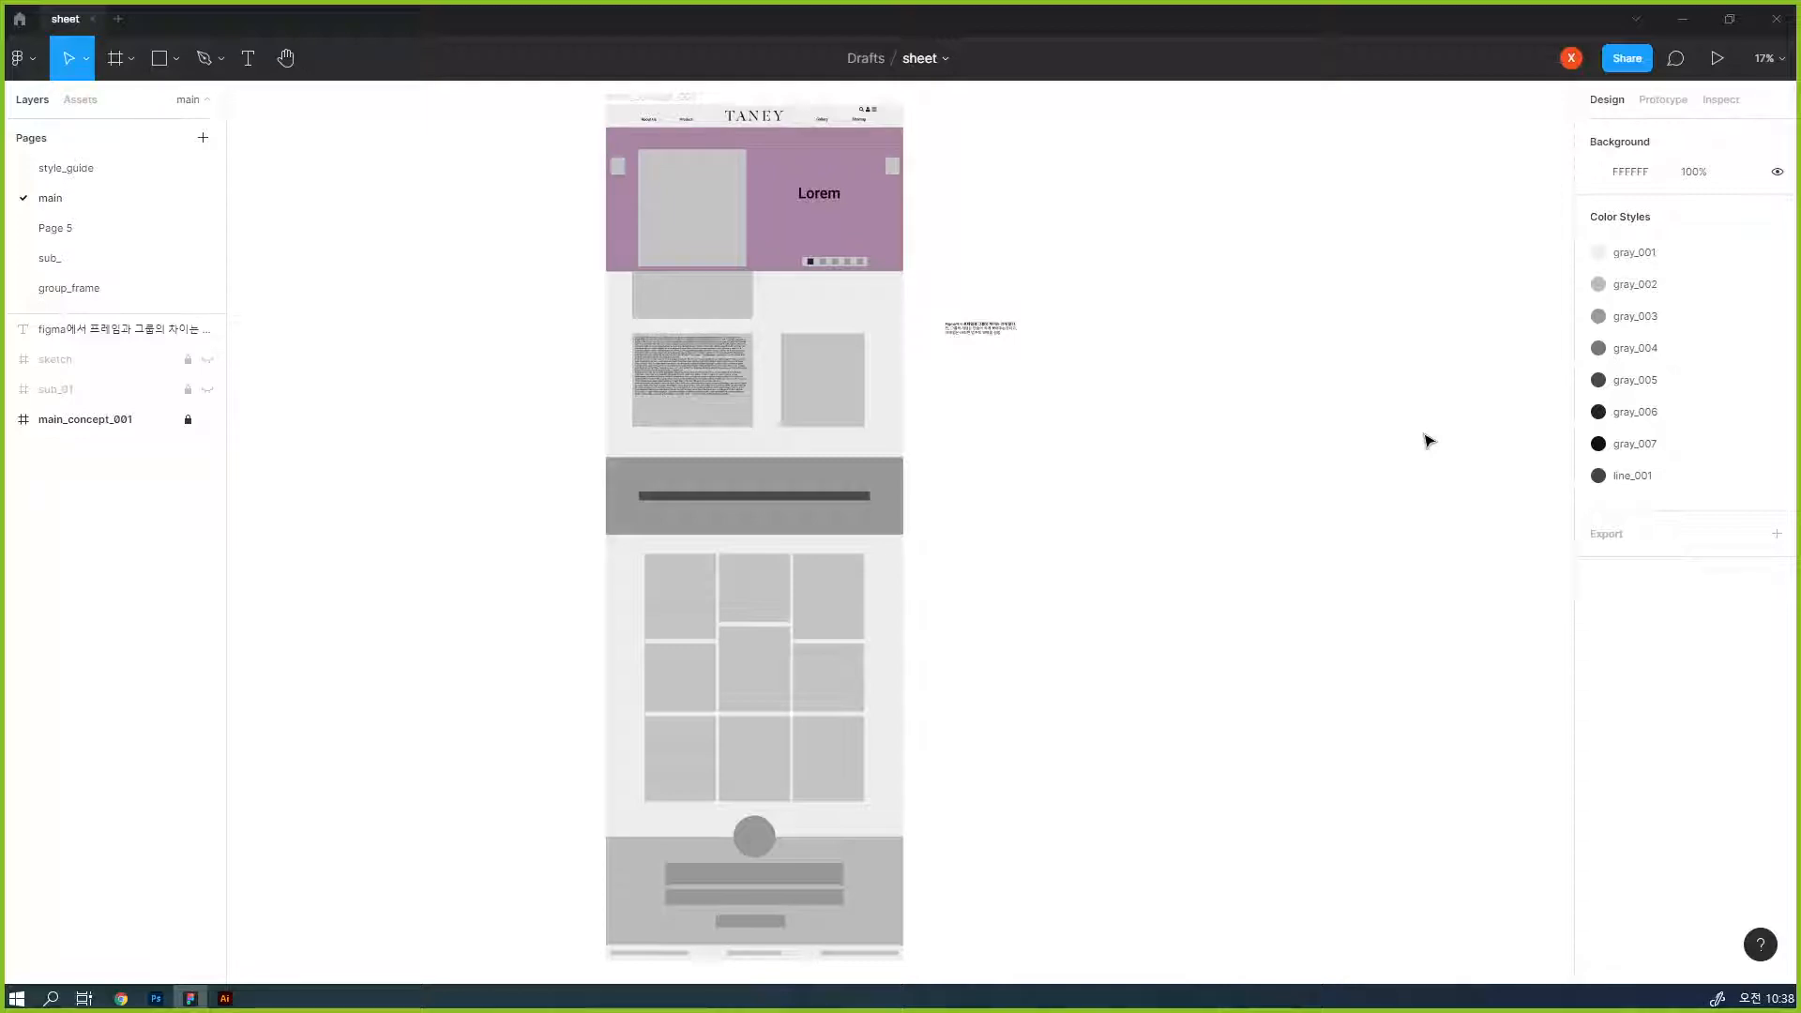
- Unlock the main_concept_001 frame and select the headBox instance that holds the search, user and menu icons
{"action": "scroll", "coordinate": [704, 387], "scroll_direction": "up", "scroll_amount": 5}
{"action": "left_click_drag", "start_coordinate": [950, 353], "coordinate": [1007, 865]}
{"action": "left_click_drag", "start_coordinate": [1110, 410], "coordinate": [1129, 575]}
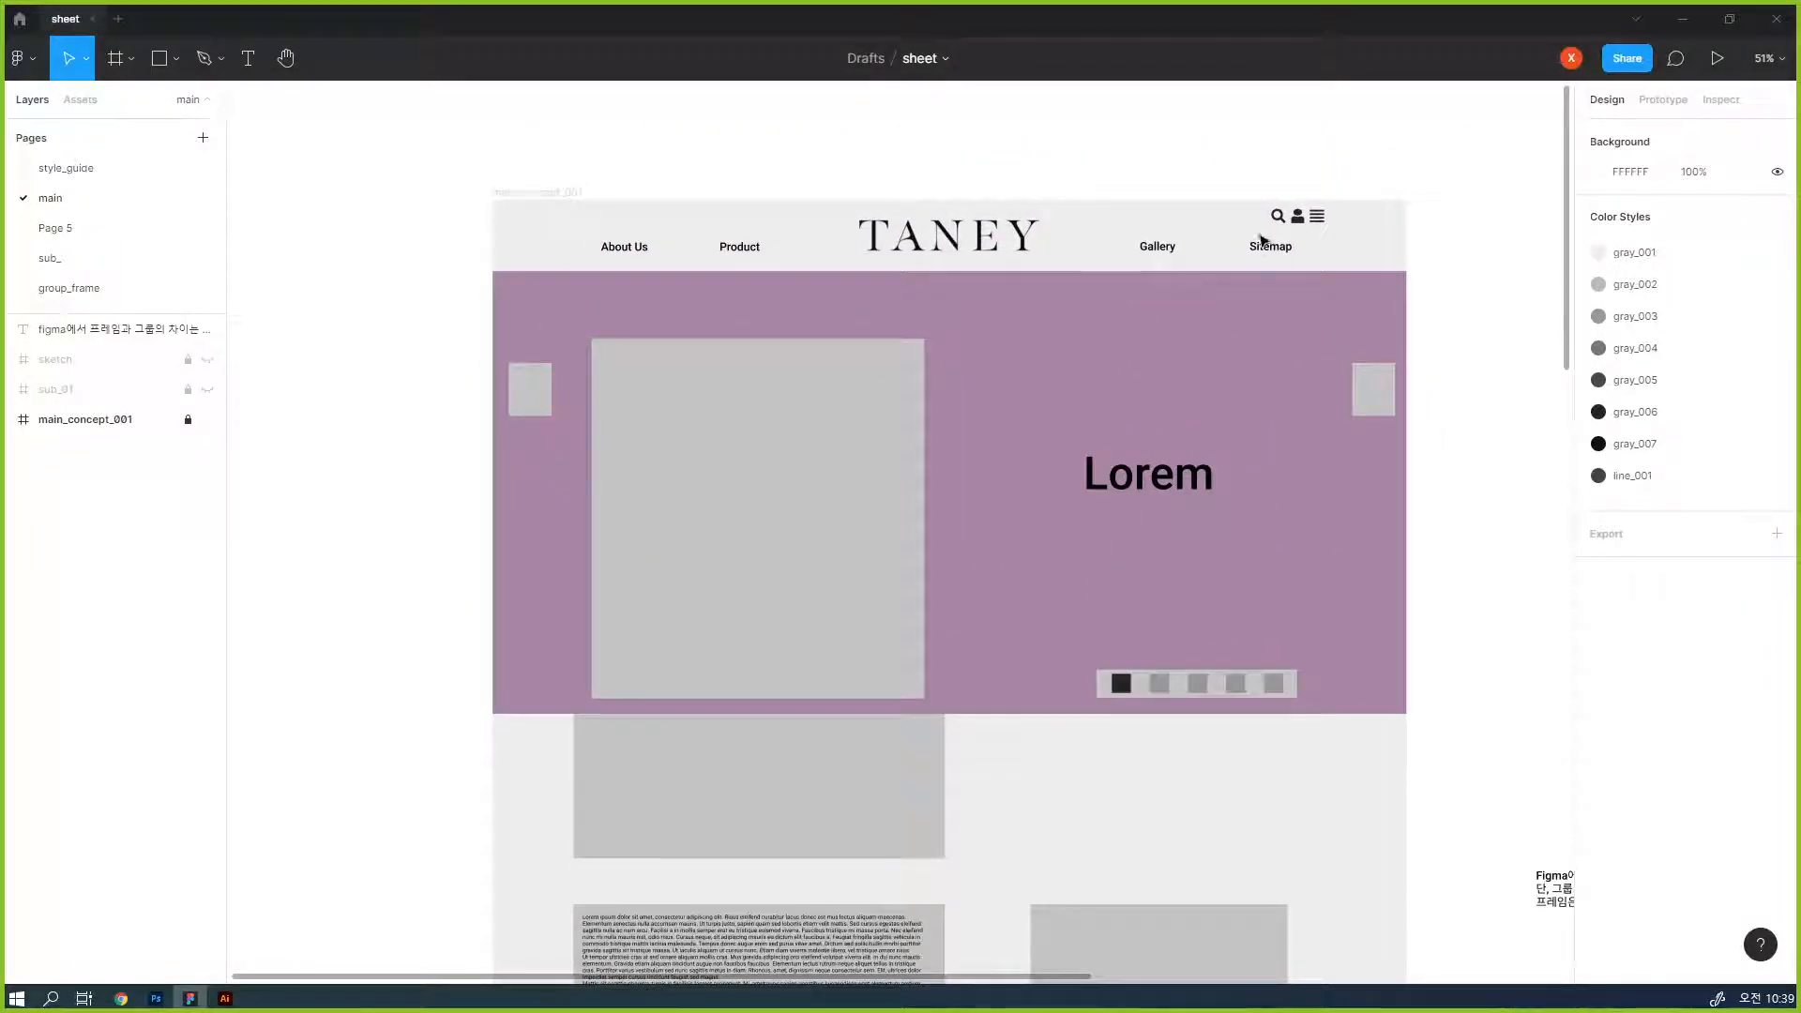
{"action": "scroll", "coordinate": [1263, 241], "scroll_direction": "up", "scroll_amount": 4}
{"action": "scroll", "coordinate": [1263, 241], "scroll_direction": "up", "scroll_amount": 6}
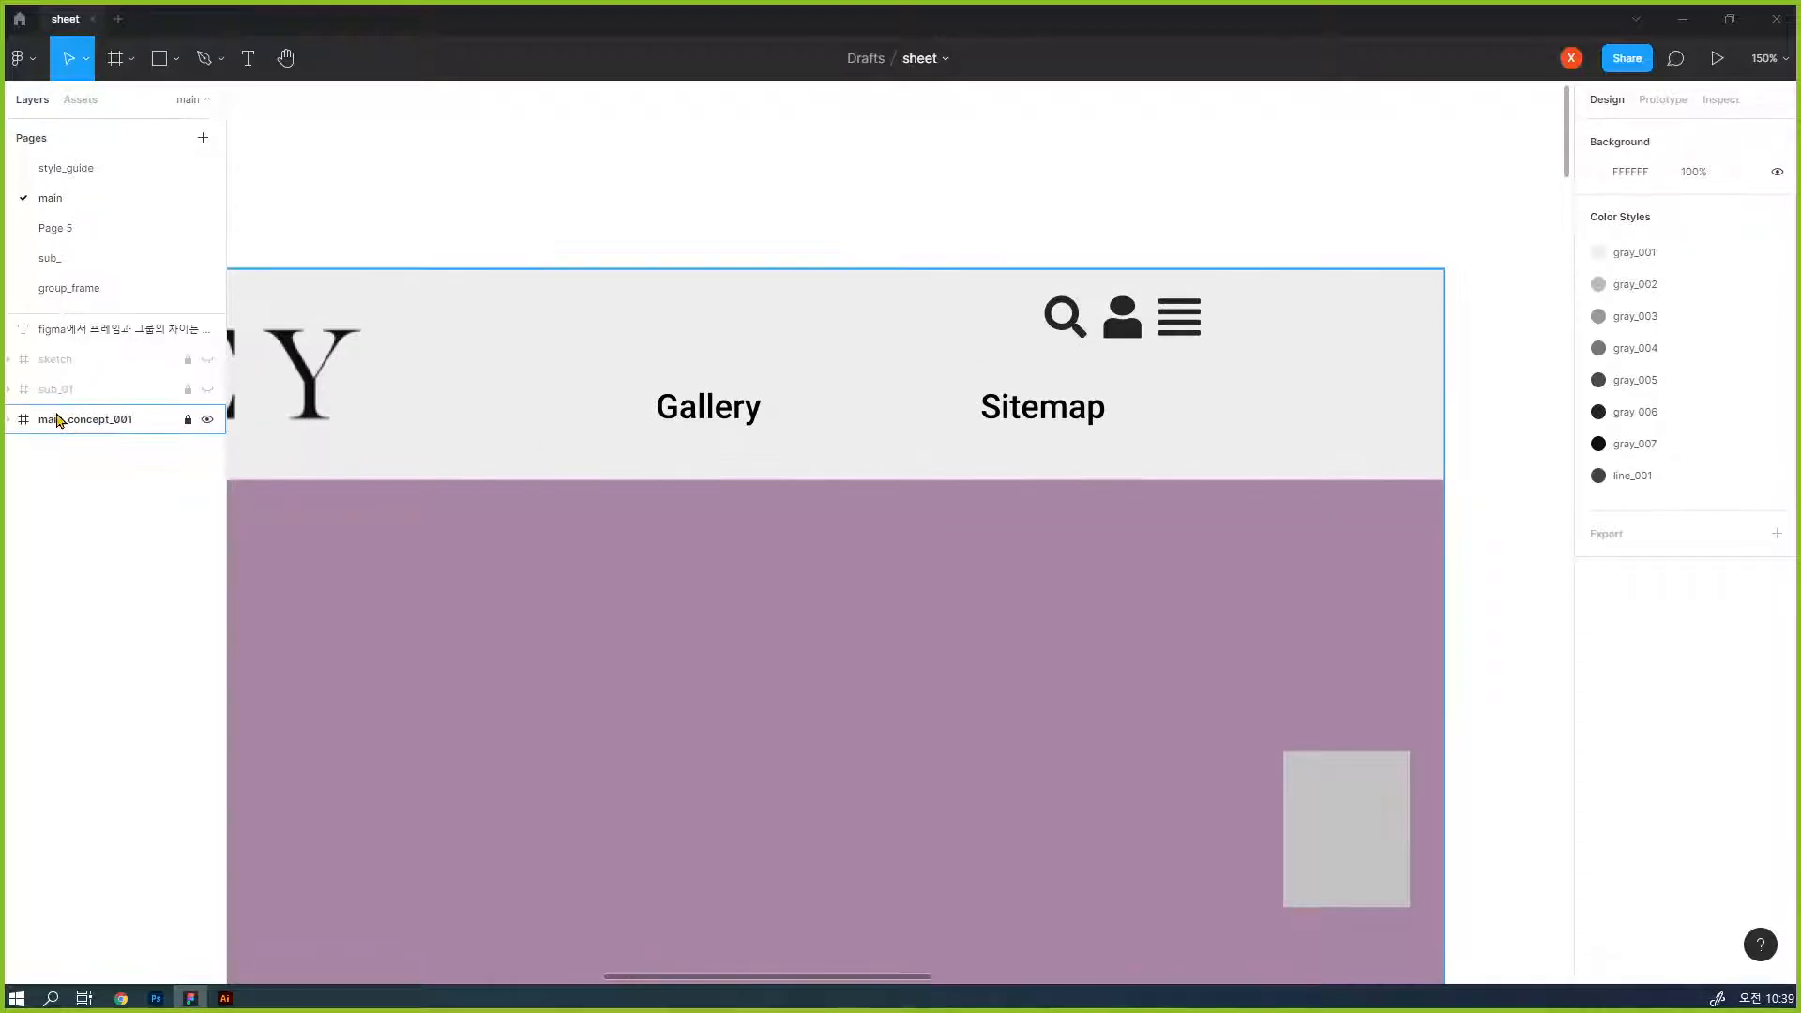
{"action": "left_click", "coordinate": [110, 424]}
{"action": "left_click", "coordinate": [1045, 144]}
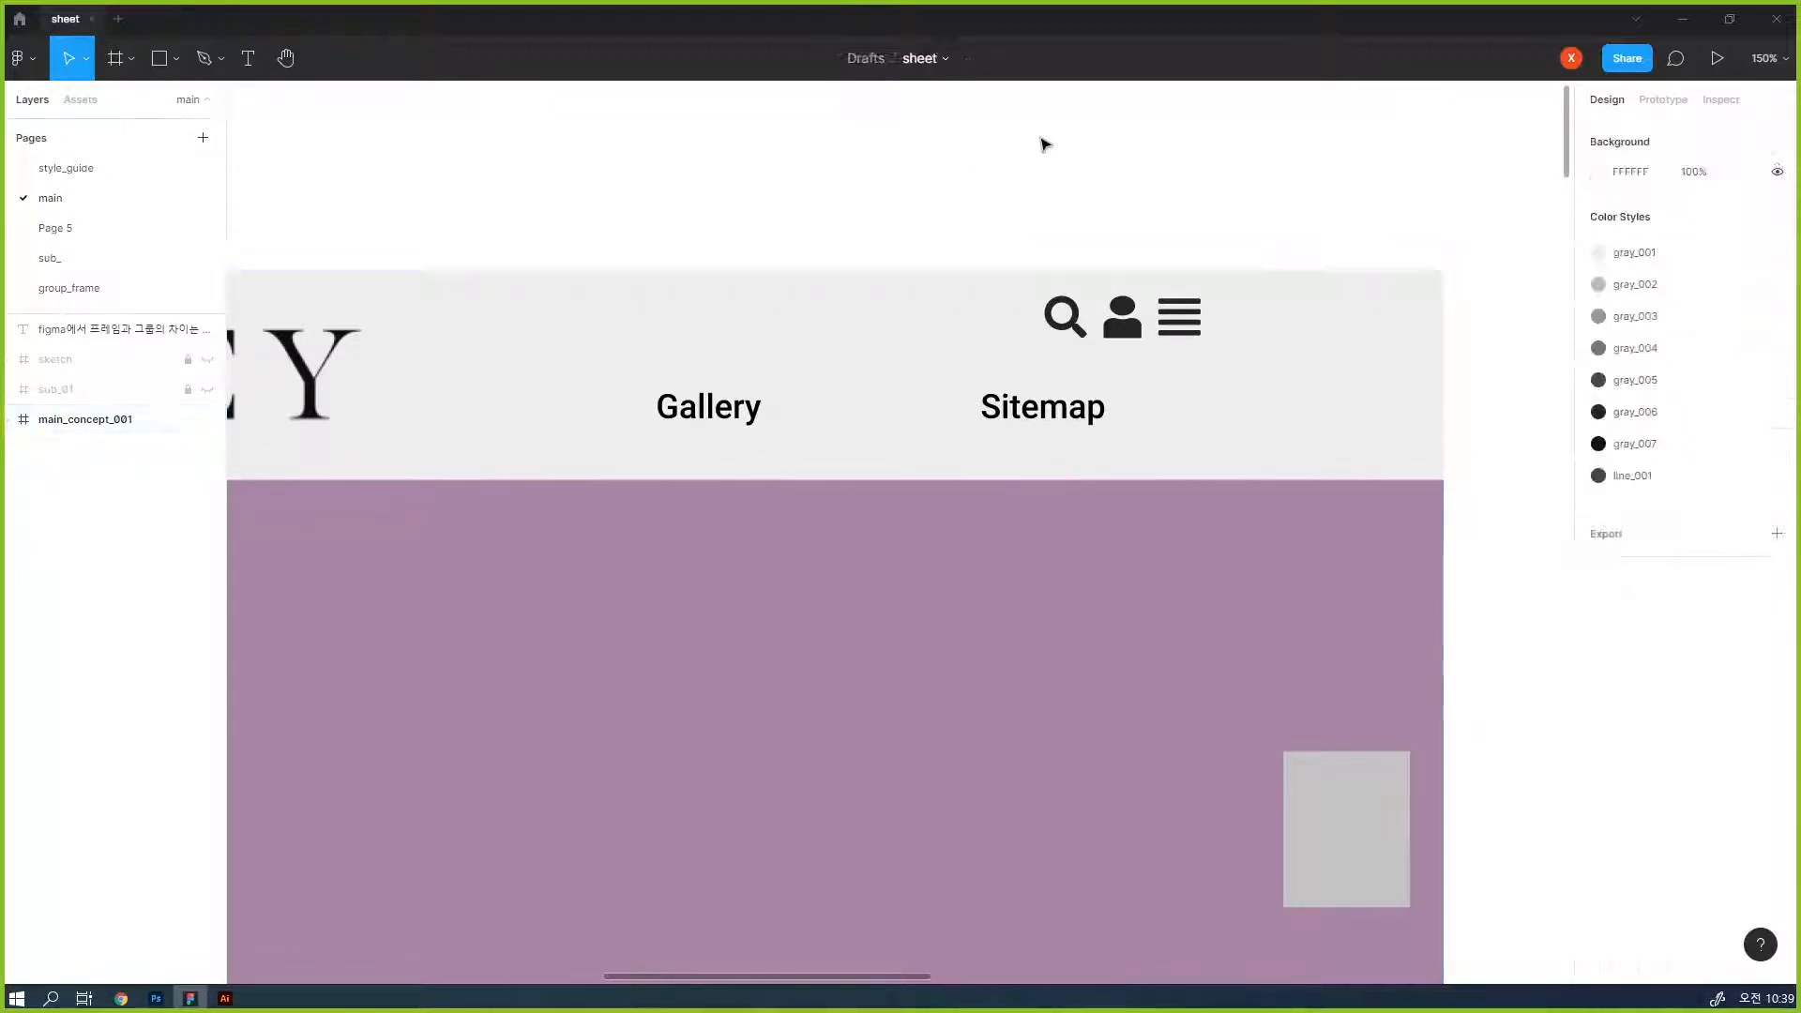
{"action": "left_click", "coordinate": [1048, 324]}
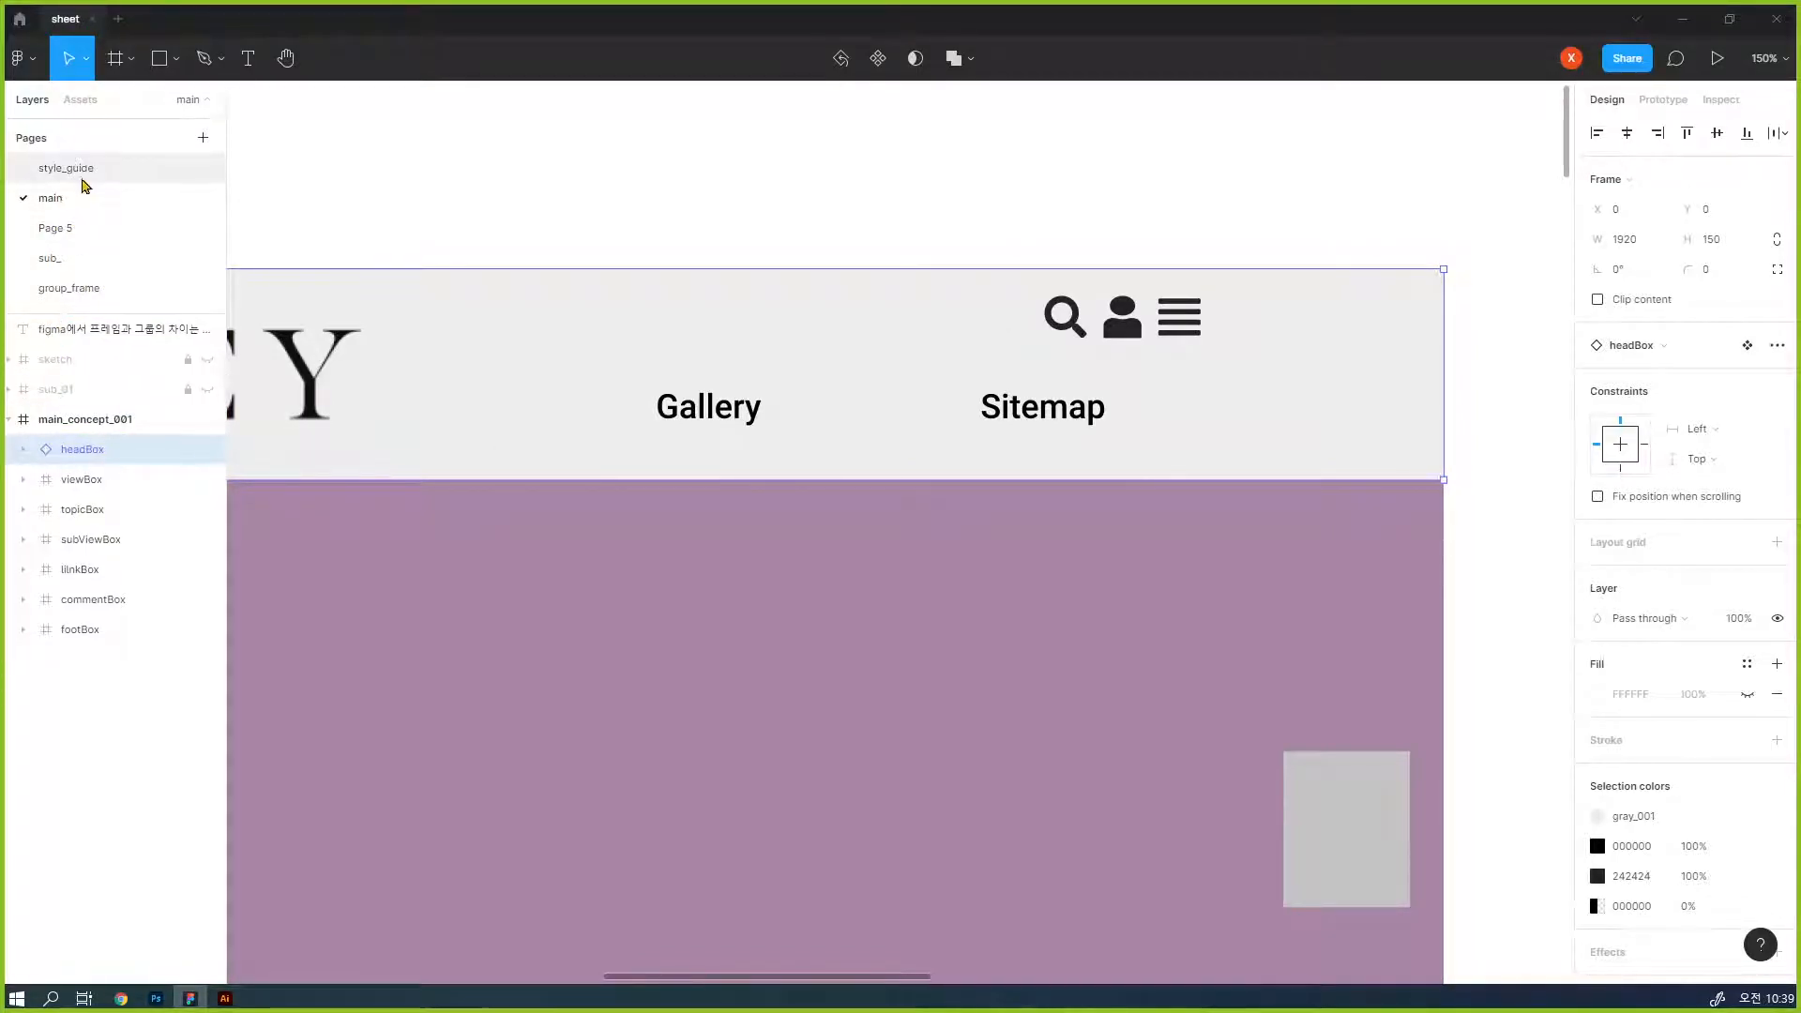
- On the style_guide page, select the search icon vector inside the headBox main component to inspect its size
{"action": "left_click", "coordinate": [83, 178]}
{"action": "left_click", "coordinate": [1445, 422]}
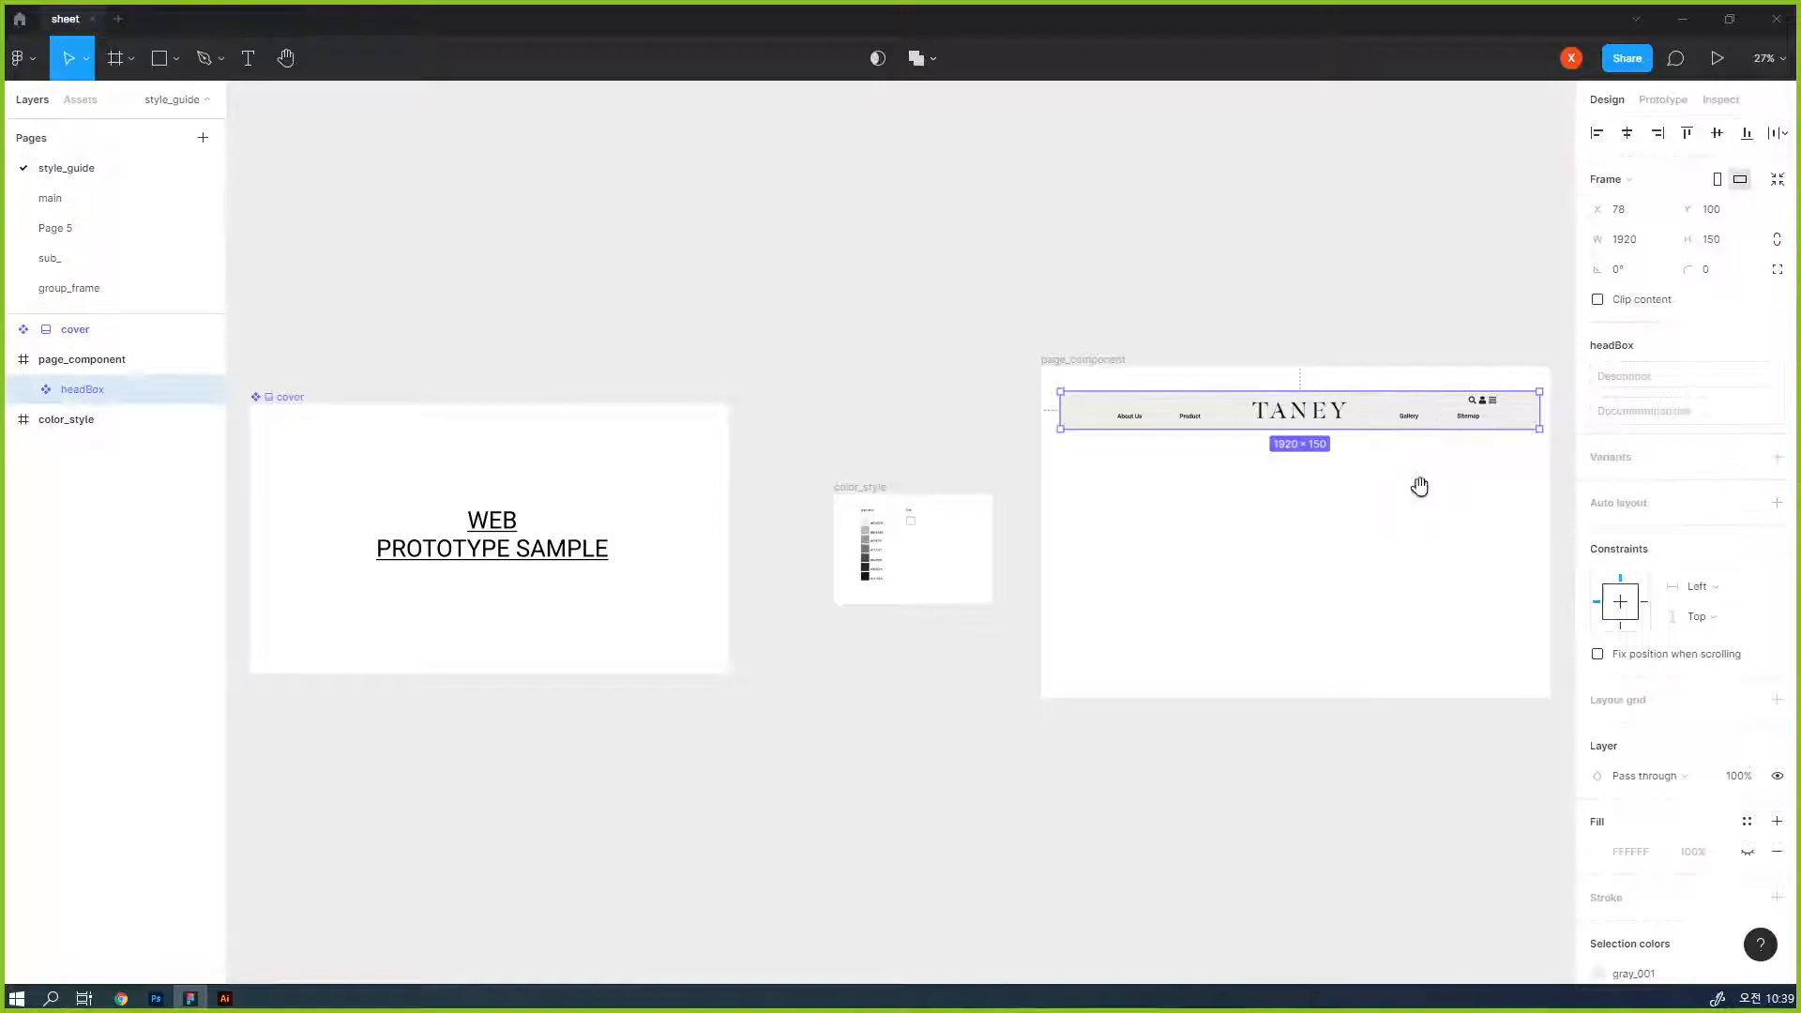
{"action": "left_click_drag", "start_coordinate": [1424, 473], "coordinate": [1010, 595]}
{"action": "left_click_drag", "start_coordinate": [945, 436], "coordinate": [1191, 573]}
{"action": "left_click_drag", "start_coordinate": [722, 354], "coordinate": [1057, 611]}
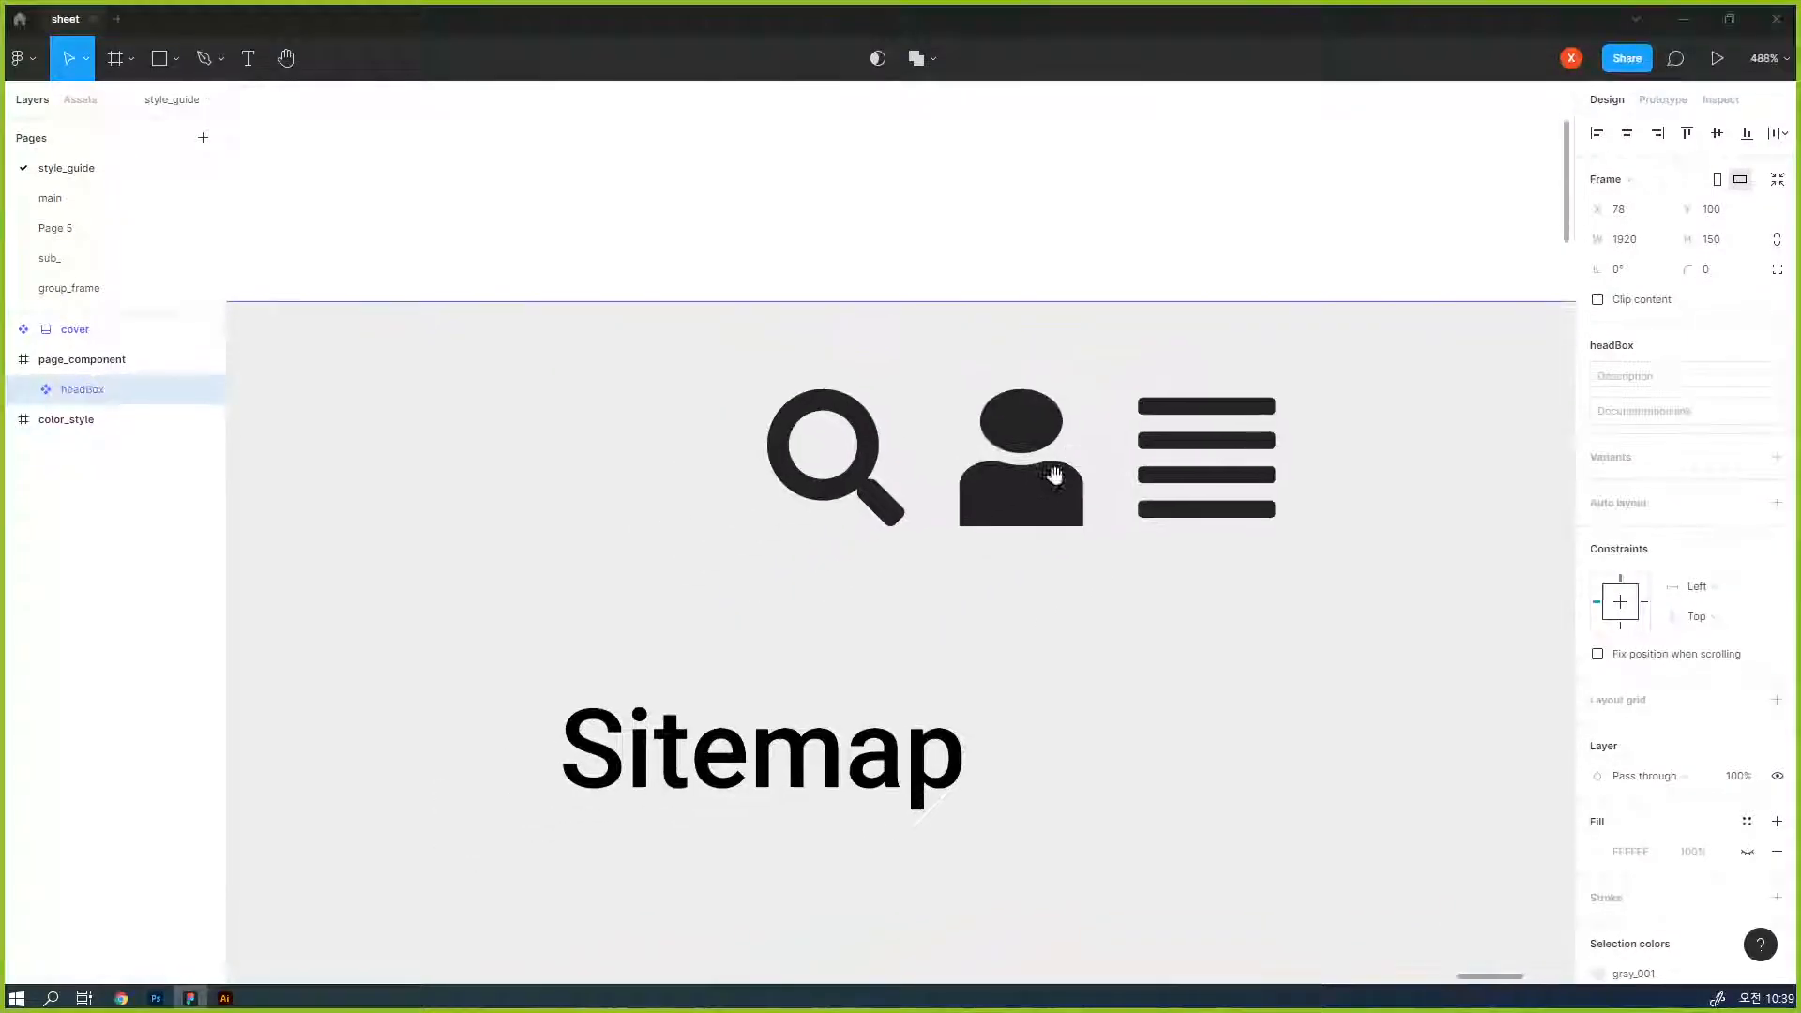
{"action": "double_click", "coordinate": [863, 502]}
{"action": "double_click", "coordinate": [863, 504]}
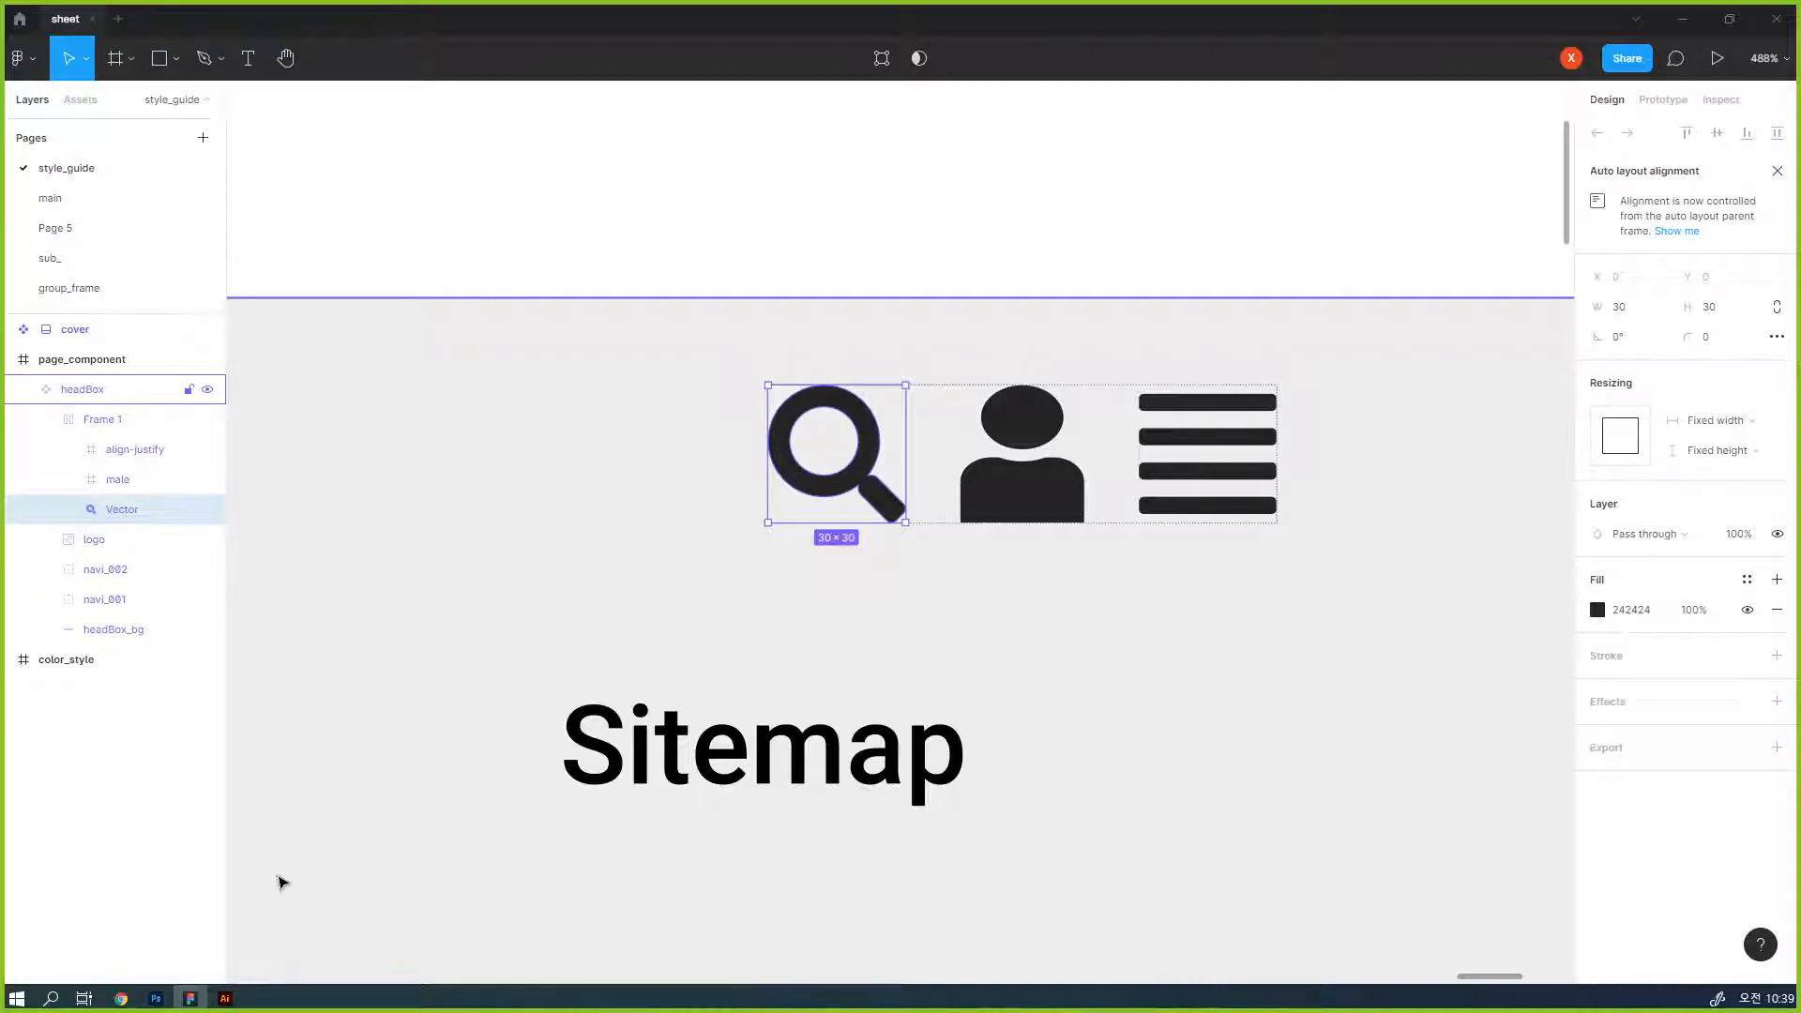
- Switch to Illustrator and create a new web document 1920 px wide and 1000 px high
{"action": "mouse_move", "coordinate": [222, 1008]}
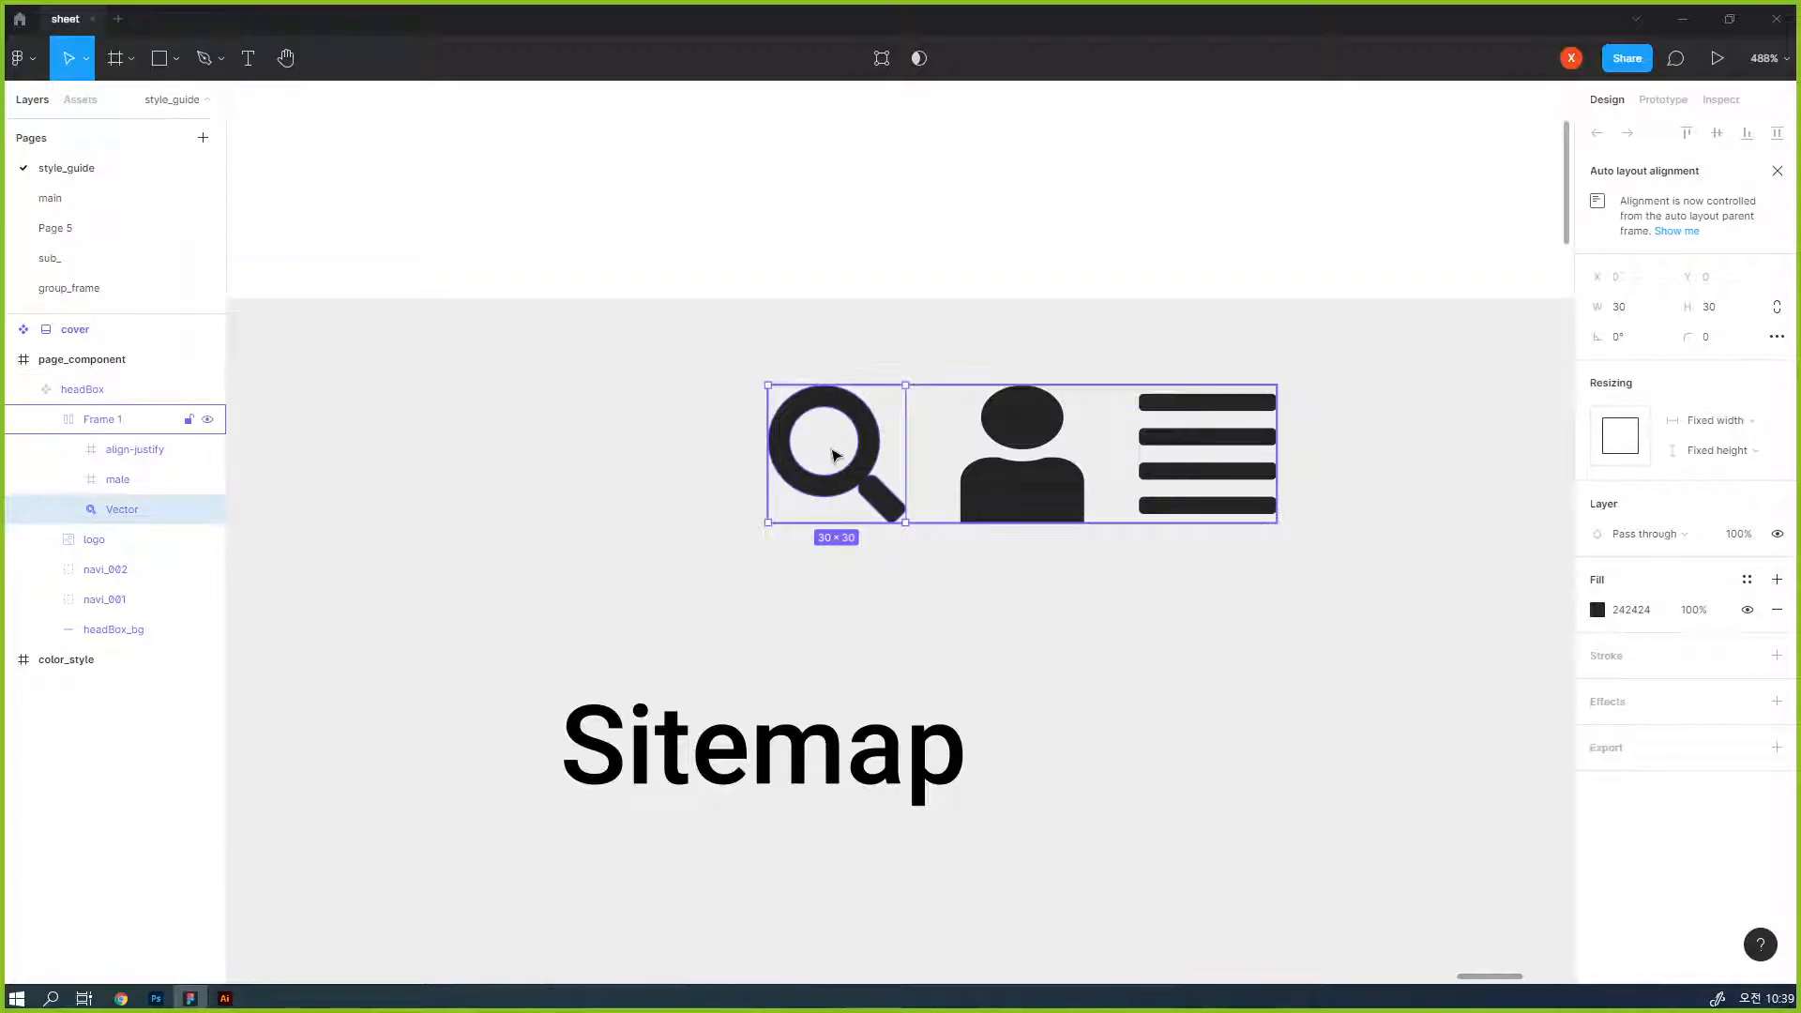
{"action": "left_click", "coordinate": [225, 1000]}
{"action": "left_click", "coordinate": [92, 14]}
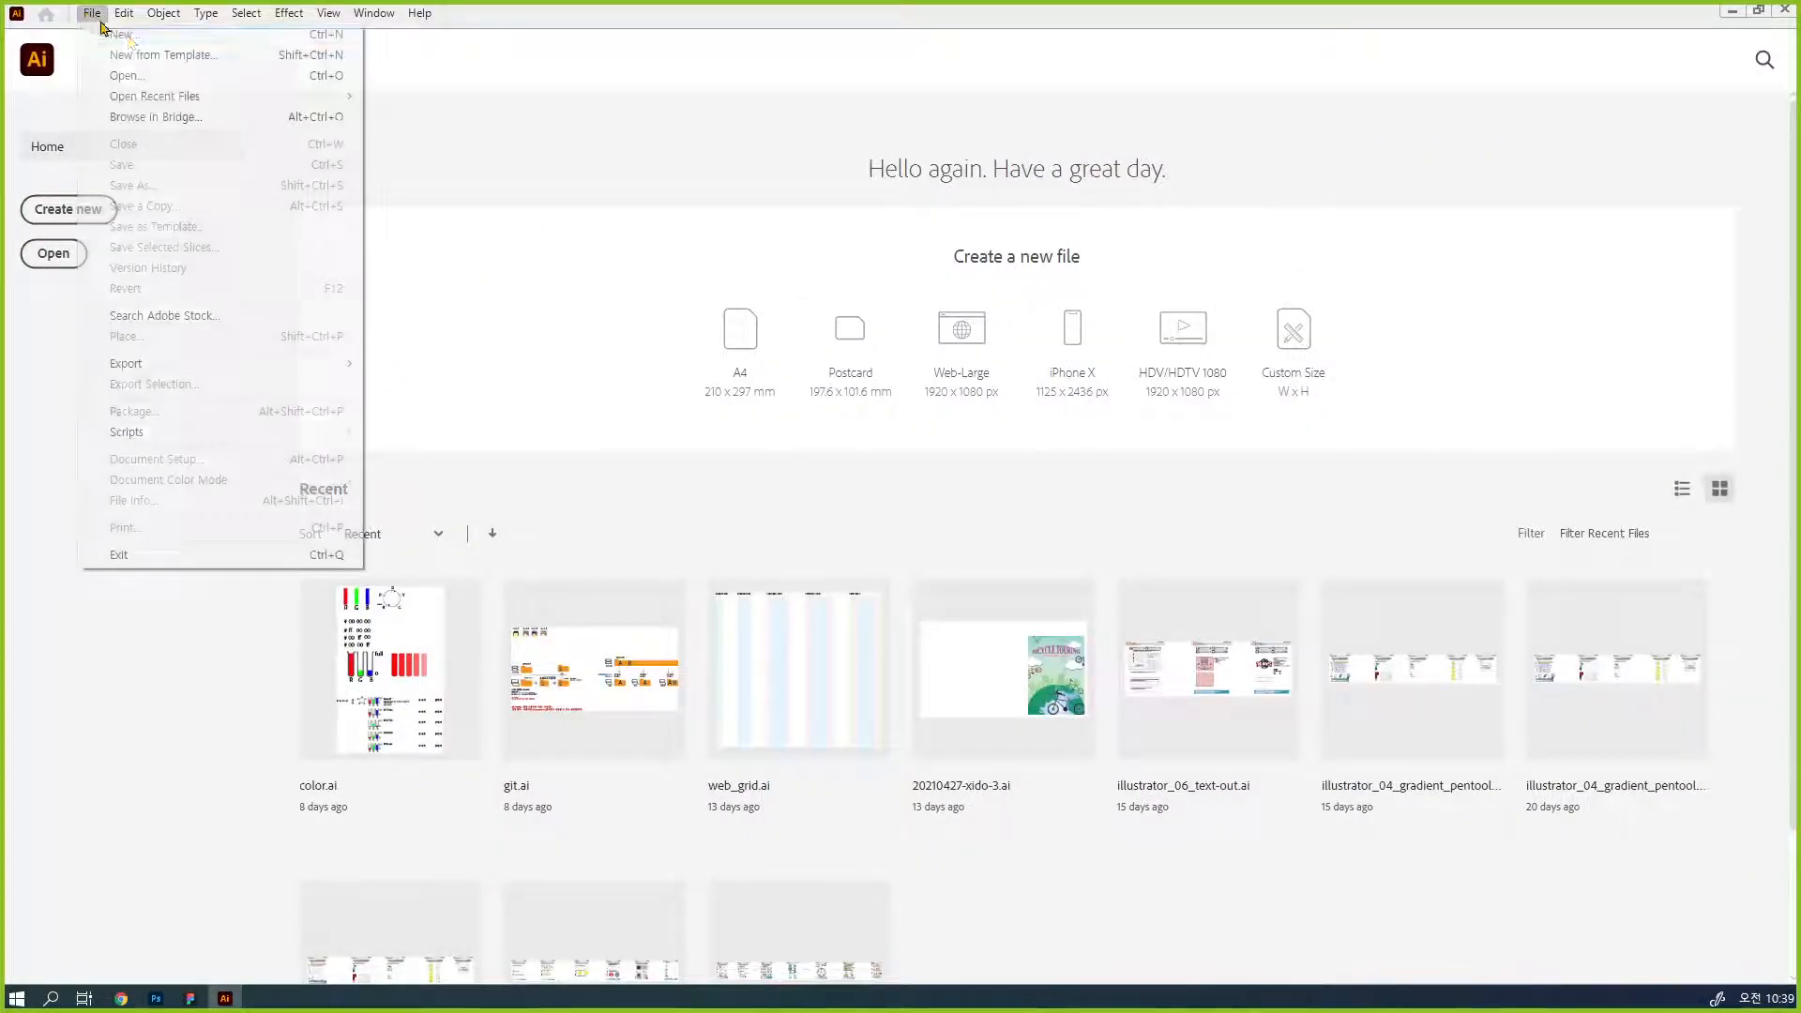
{"action": "left_click", "coordinate": [122, 35]}
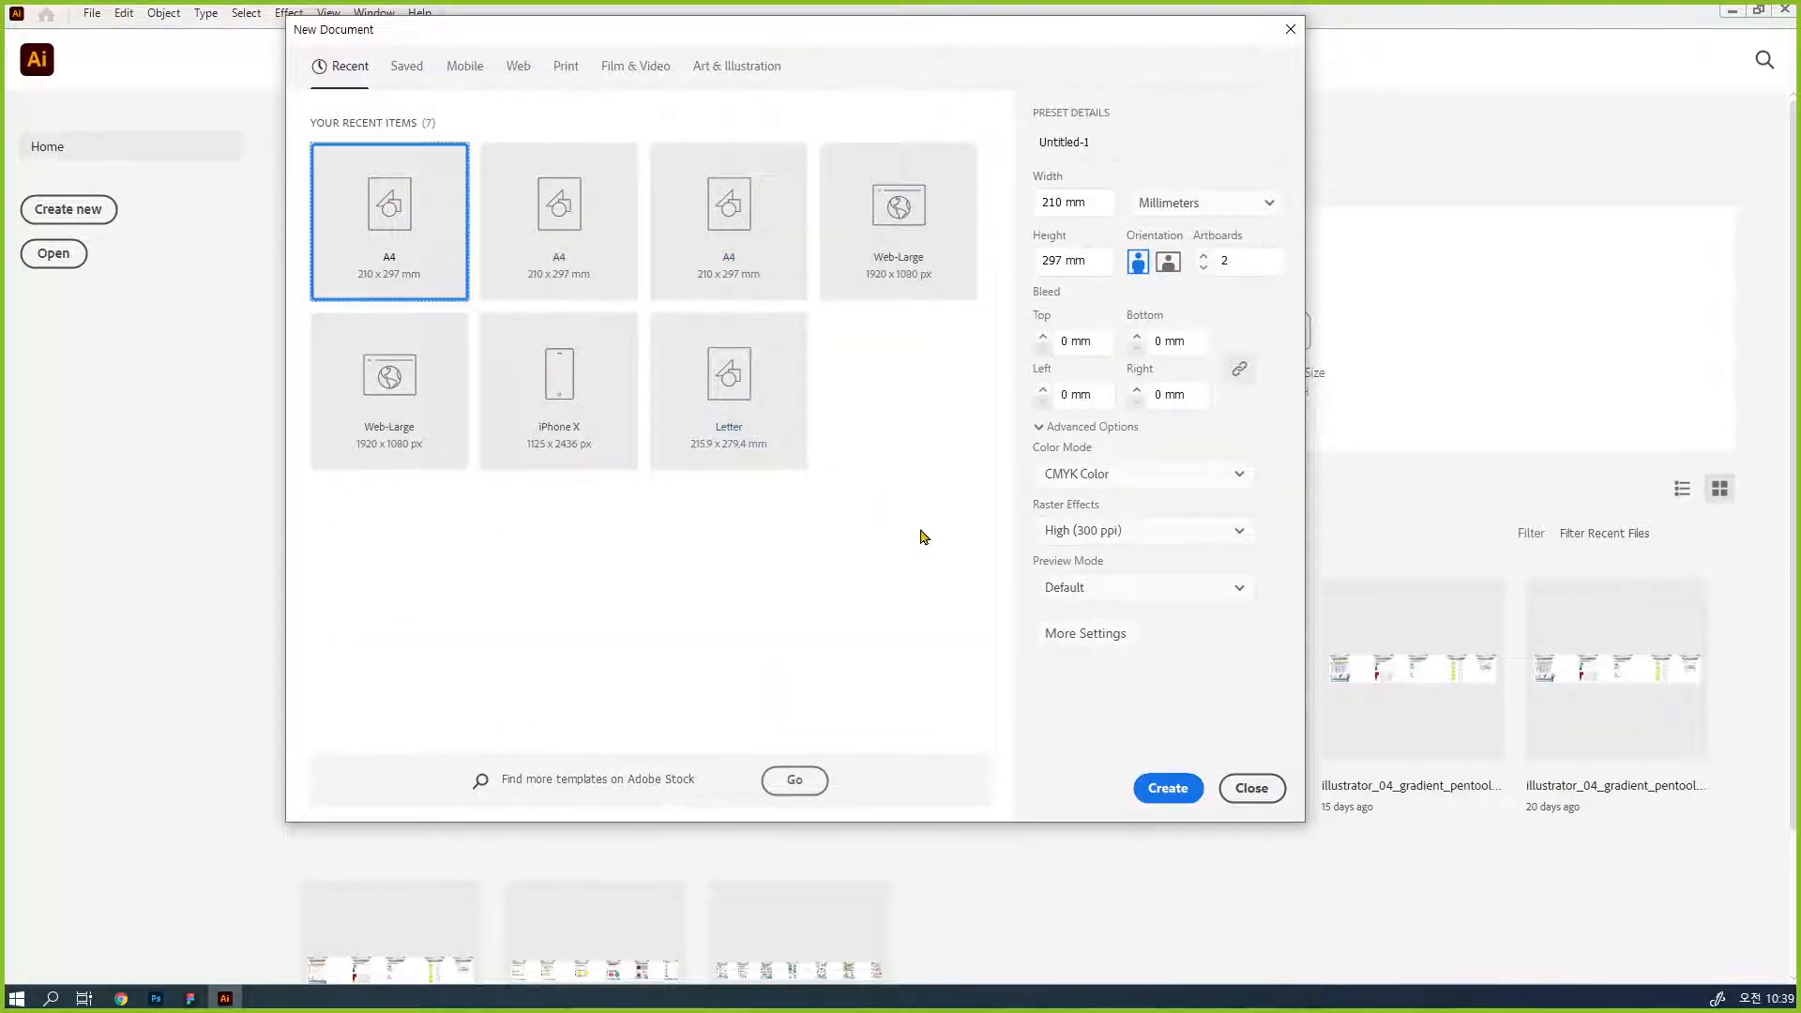
{"action": "left_click", "coordinate": [519, 70]}
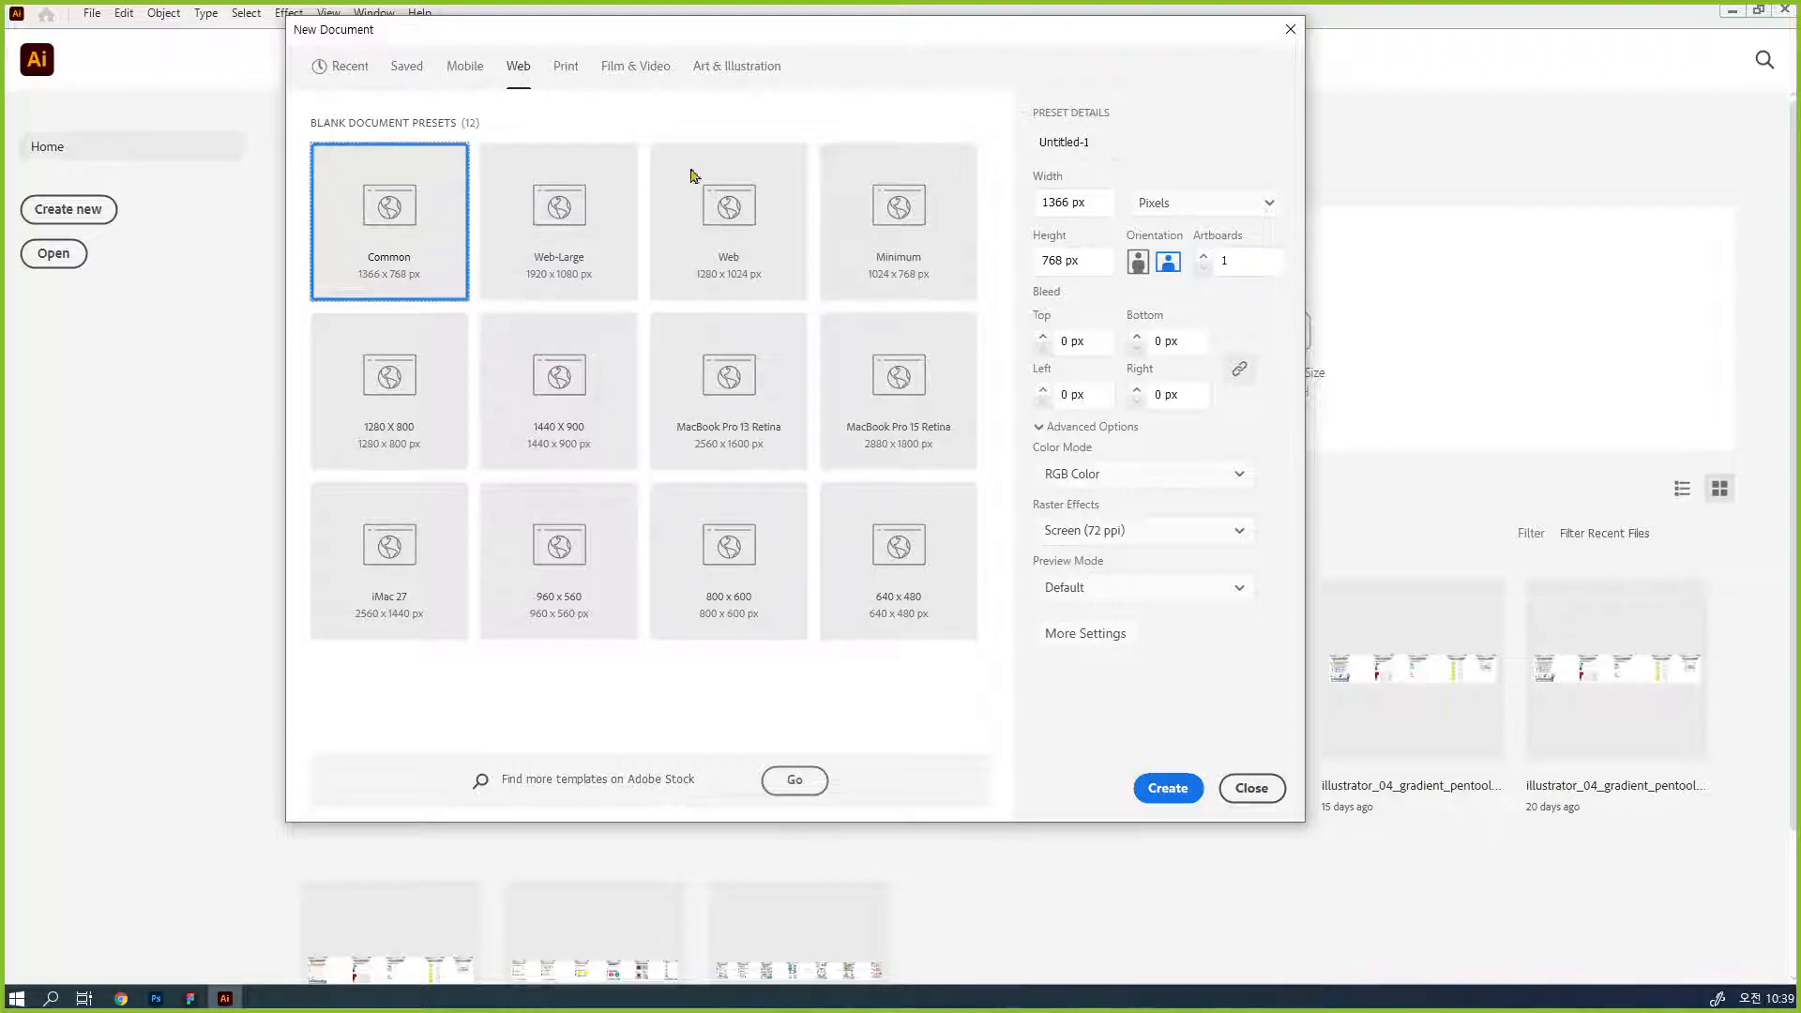
{"action": "left_click", "coordinate": [1096, 197]}
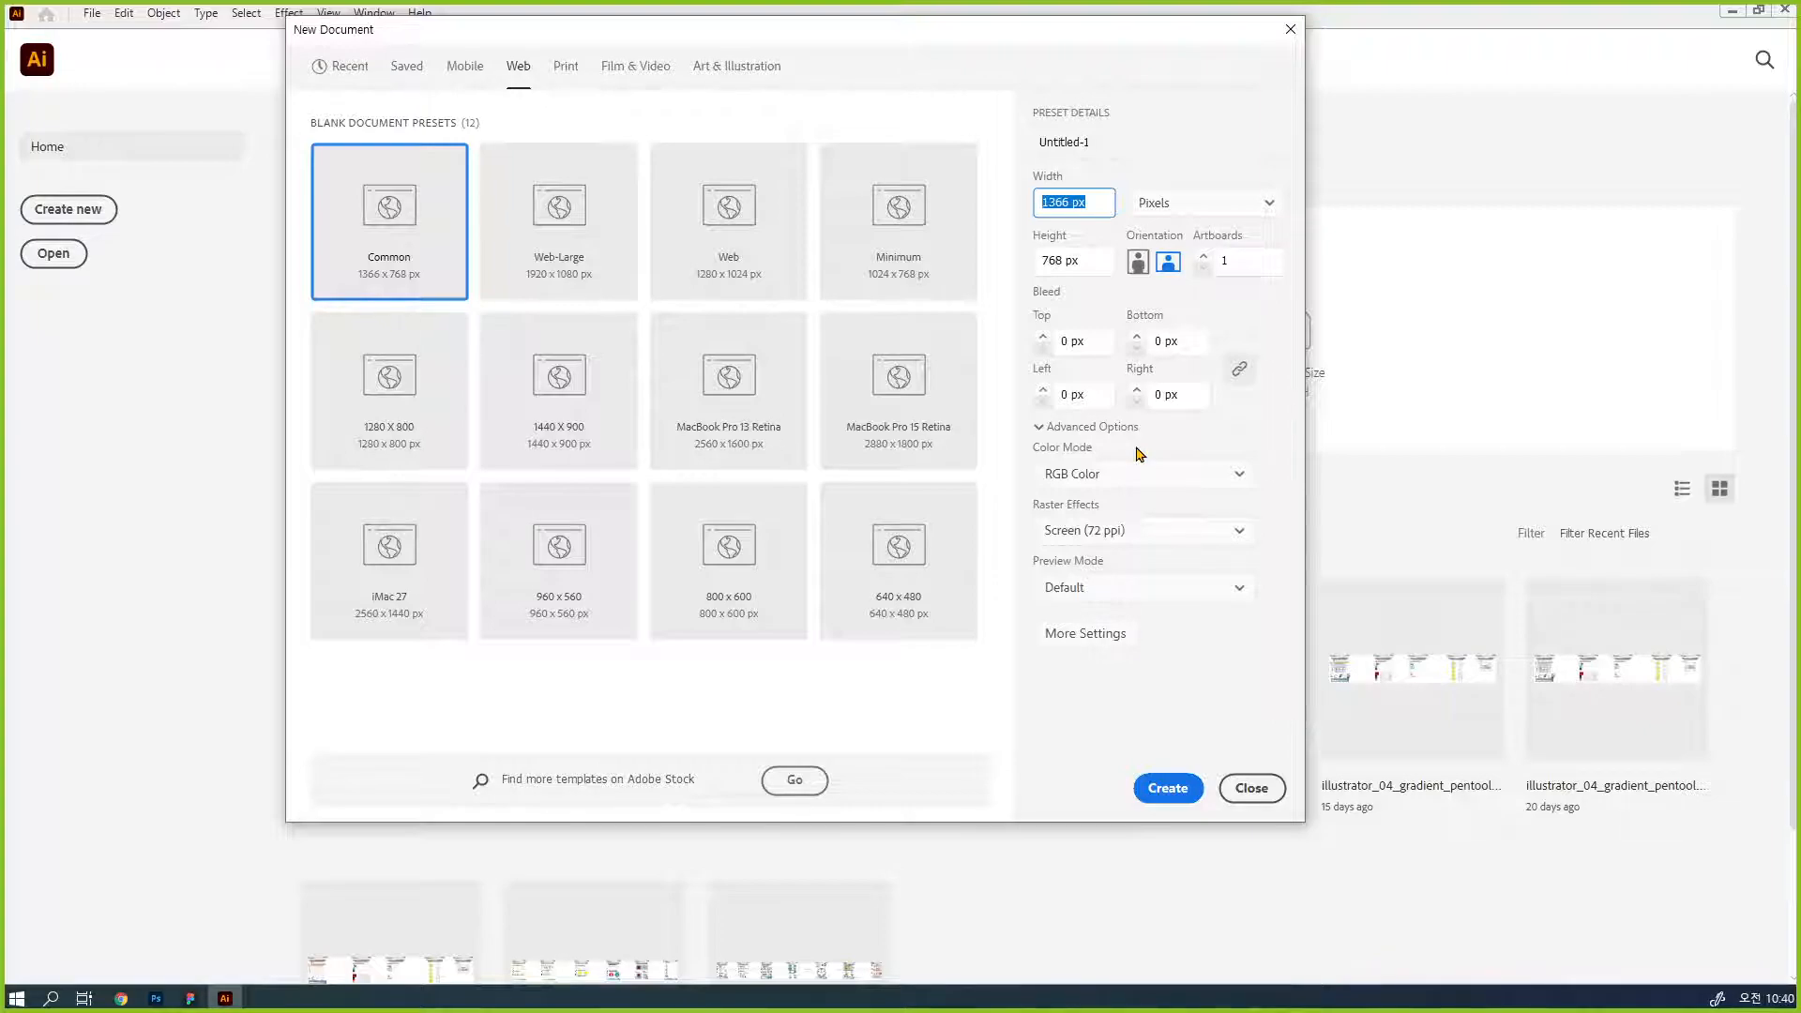
{"action": "type", "text": "1920"}
{"action": "key", "text": "Tab"}
{"action": "key", "text": "Tab"}
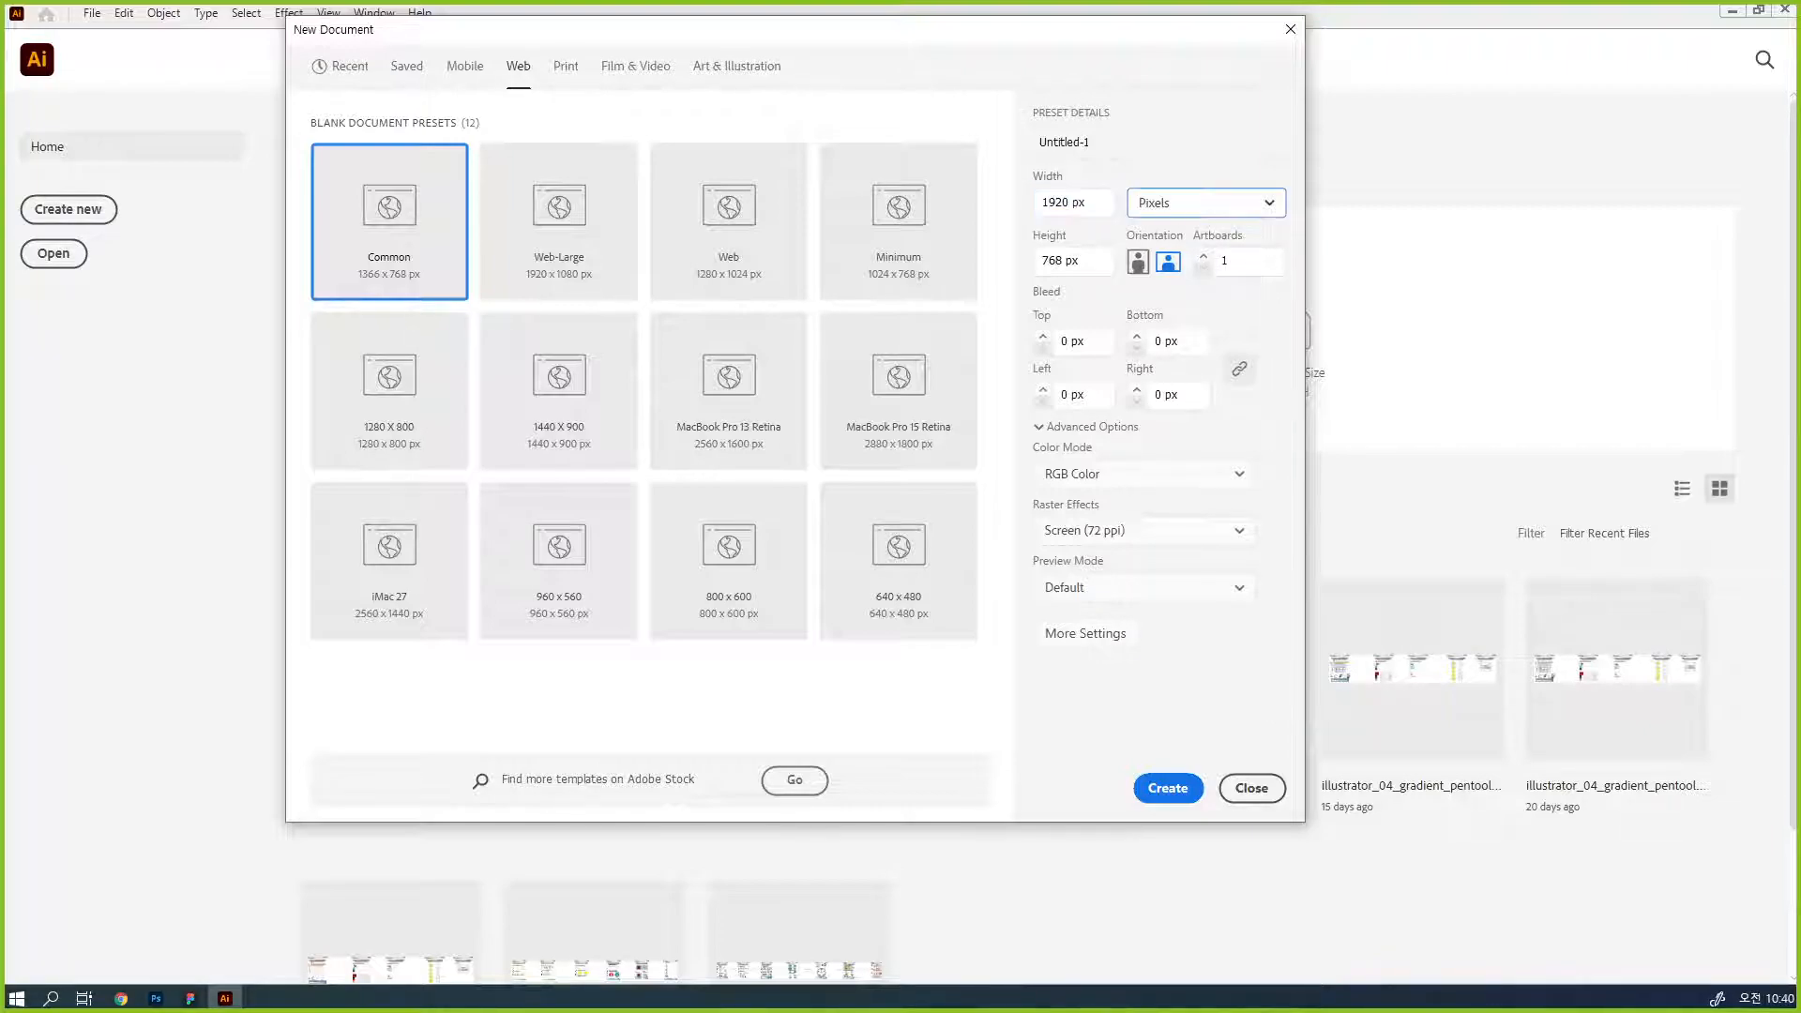
{"action": "type", "text": "1000"}
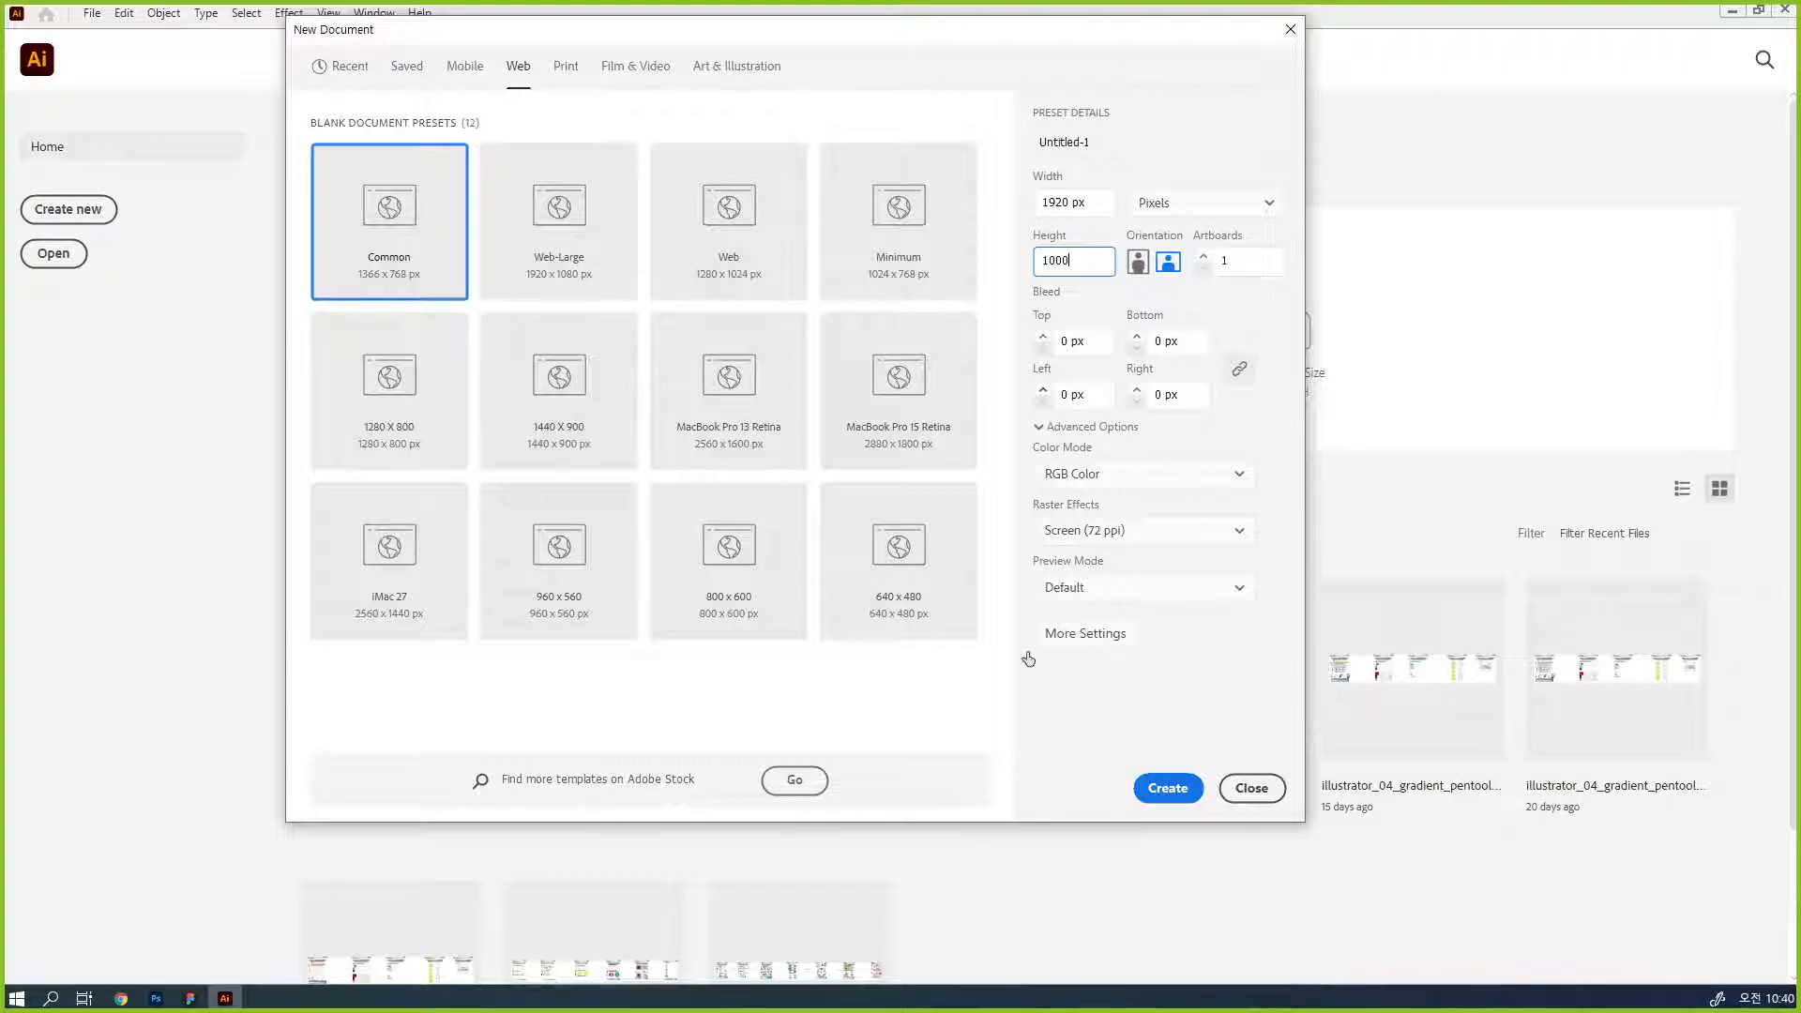
{"action": "left_click", "coordinate": [1180, 787]}
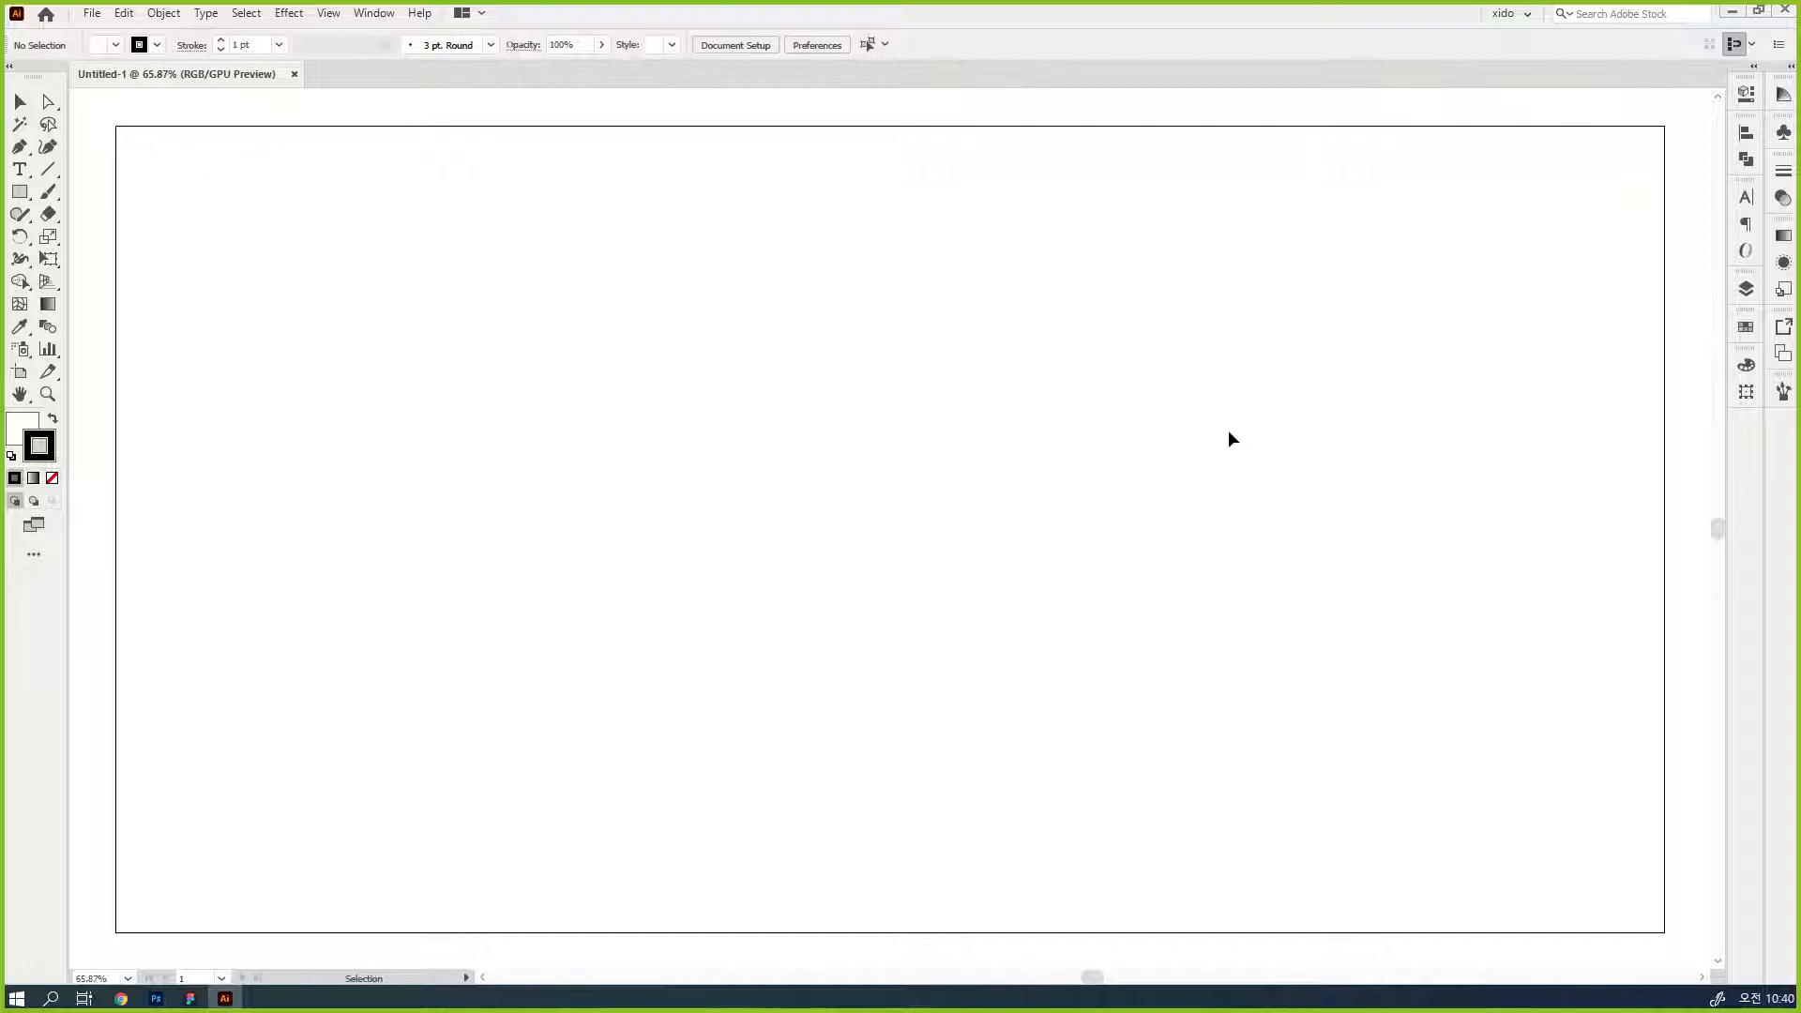
- Draw a square about 106 px wide with the Rectangle tool in the upper part of the artboard
{"action": "left_click", "coordinate": [20, 192]}
{"action": "left_click_drag", "start_coordinate": [561, 202], "coordinate": [646, 287]}
{"action": "key", "text": "v"}
{"action": "left_click", "coordinate": [637, 277], "text": "ctrl"}
{"action": "left_click", "coordinate": [970, 516], "text": "ctrl"}
{"action": "left_click_drag", "start_coordinate": [1000, 554], "coordinate": [1525, 426]}
{"action": "left_click_drag", "start_coordinate": [1289, 376], "coordinate": [910, 369]}
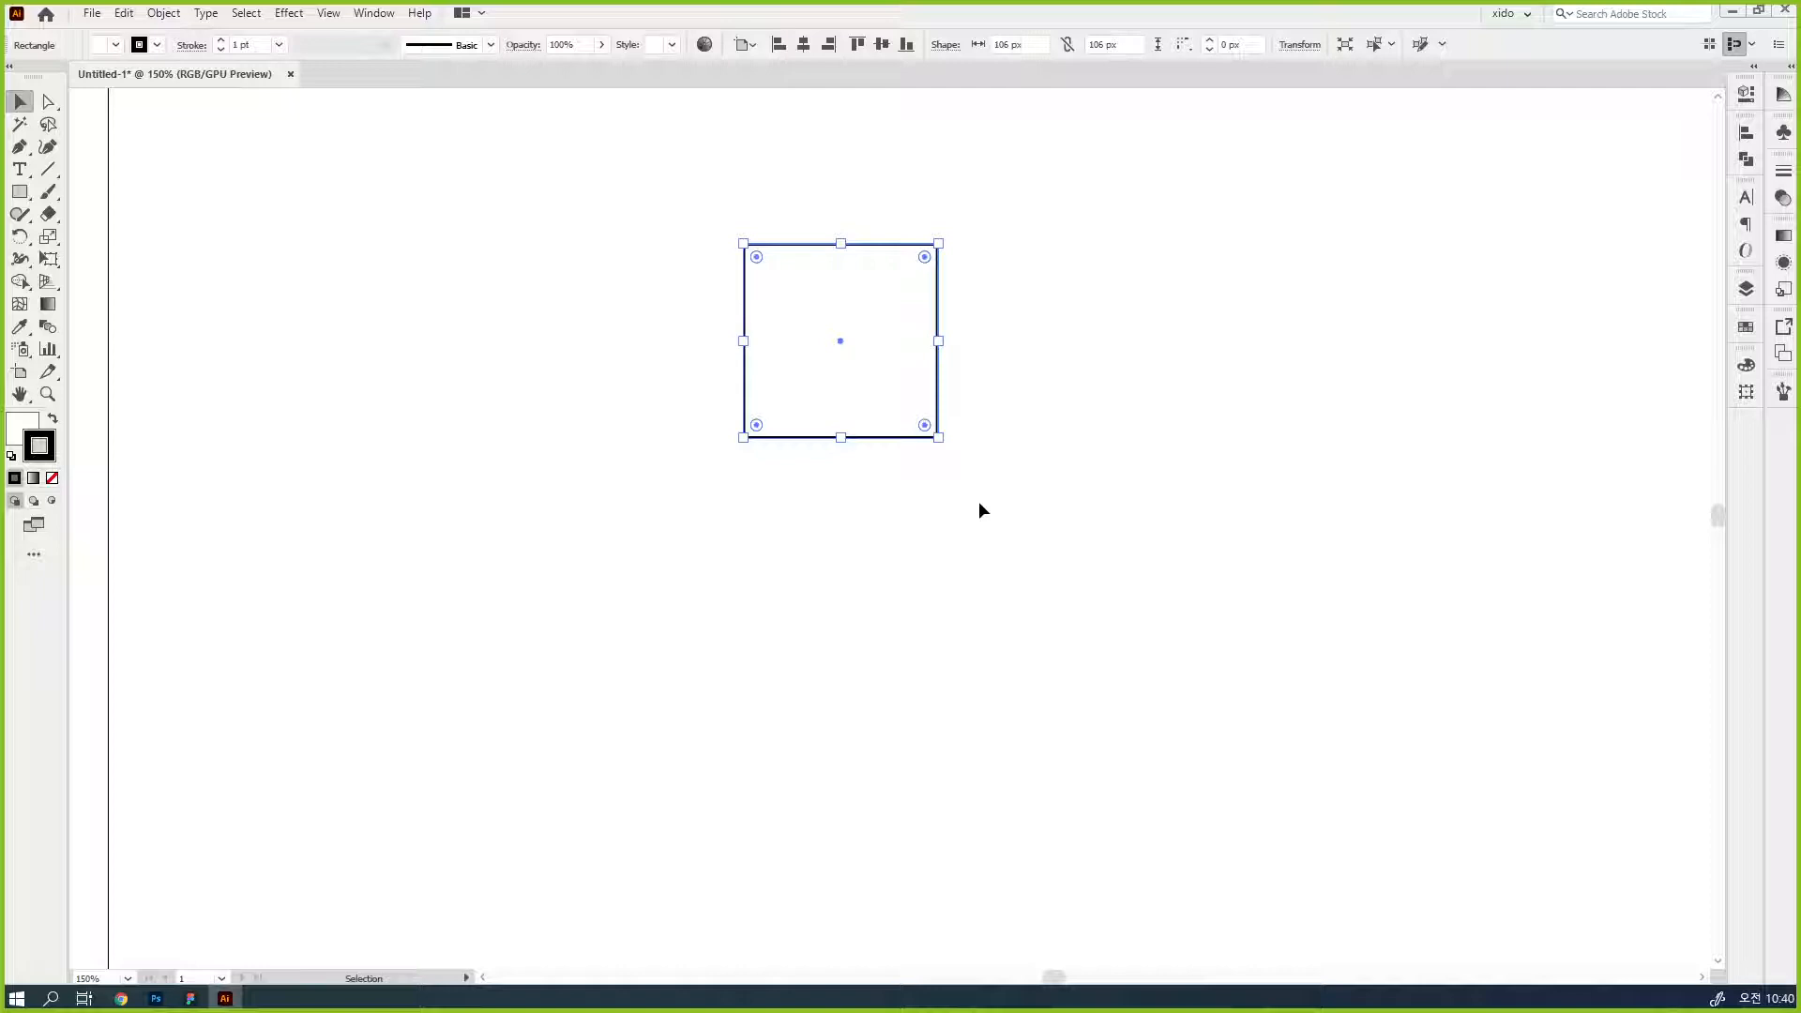
- Set the square's width and height to 128 px each
{"action": "left_click", "coordinate": [1021, 45]}
{"action": "type", "text": "128"}
{"action": "key", "text": "Tab"}
{"action": "type", "text": "128"}
{"action": "key", "text": "Tab"}
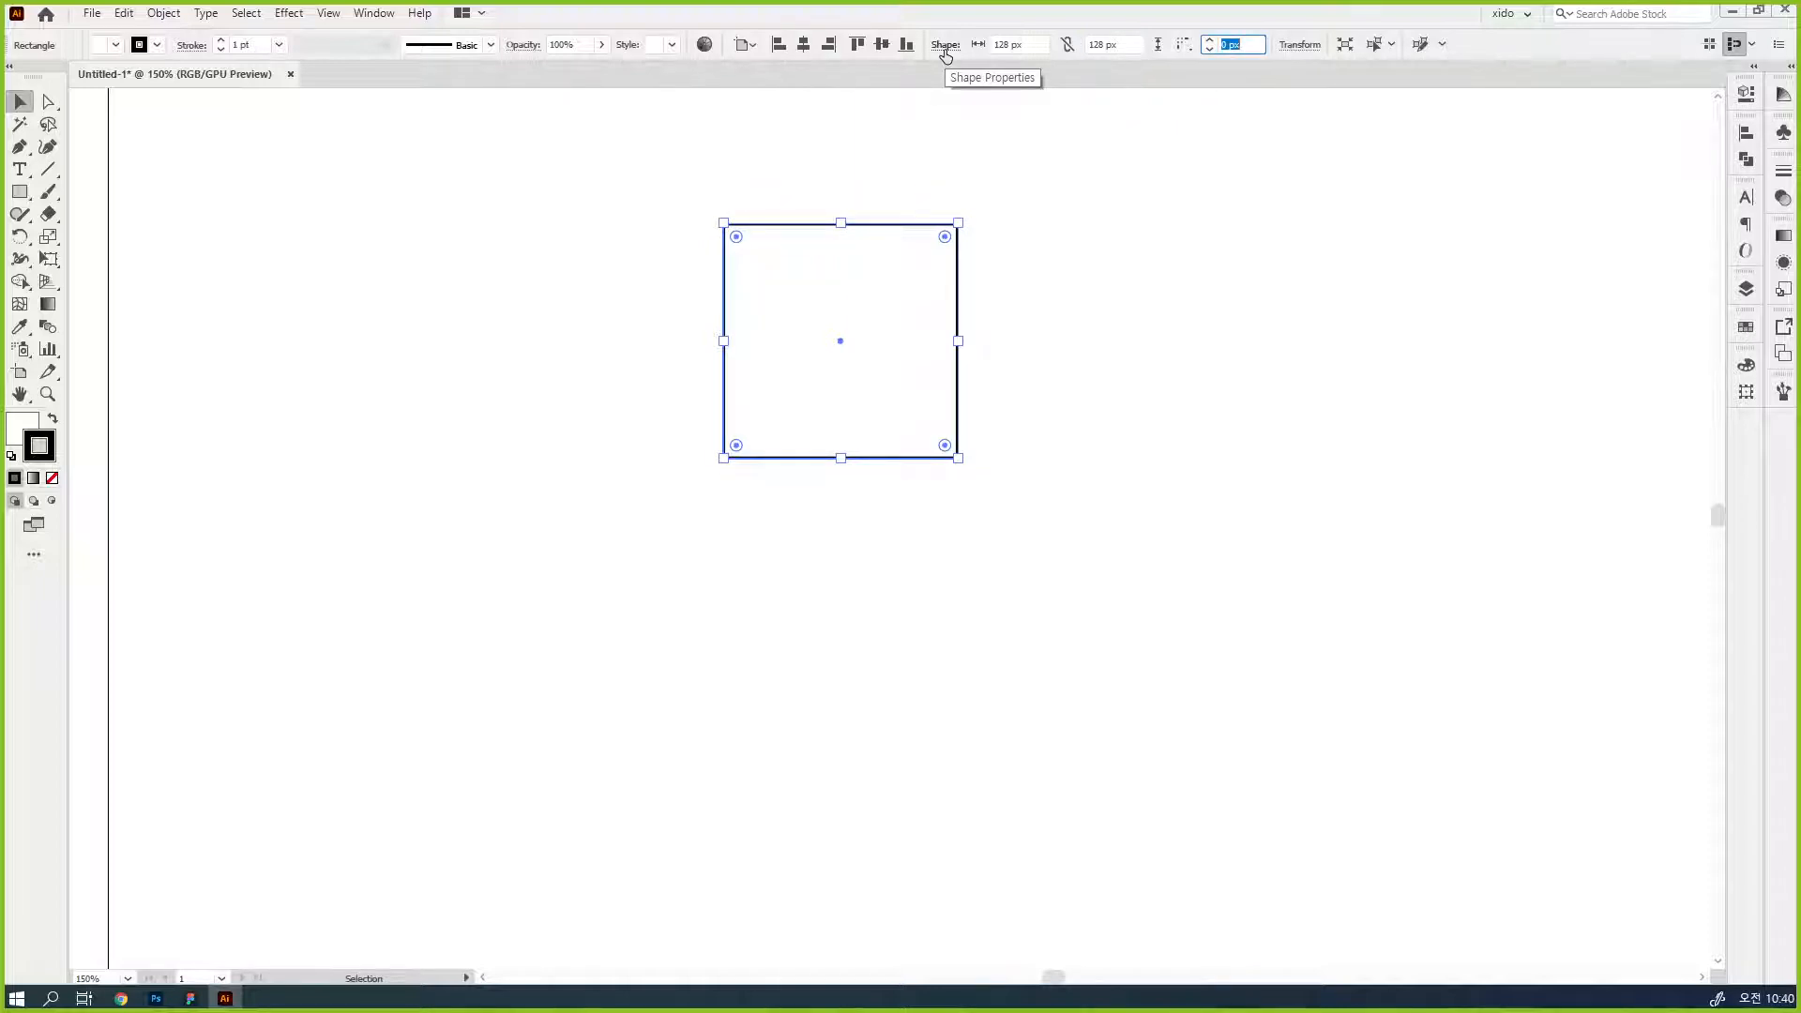
{"action": "key", "text": "Return"}
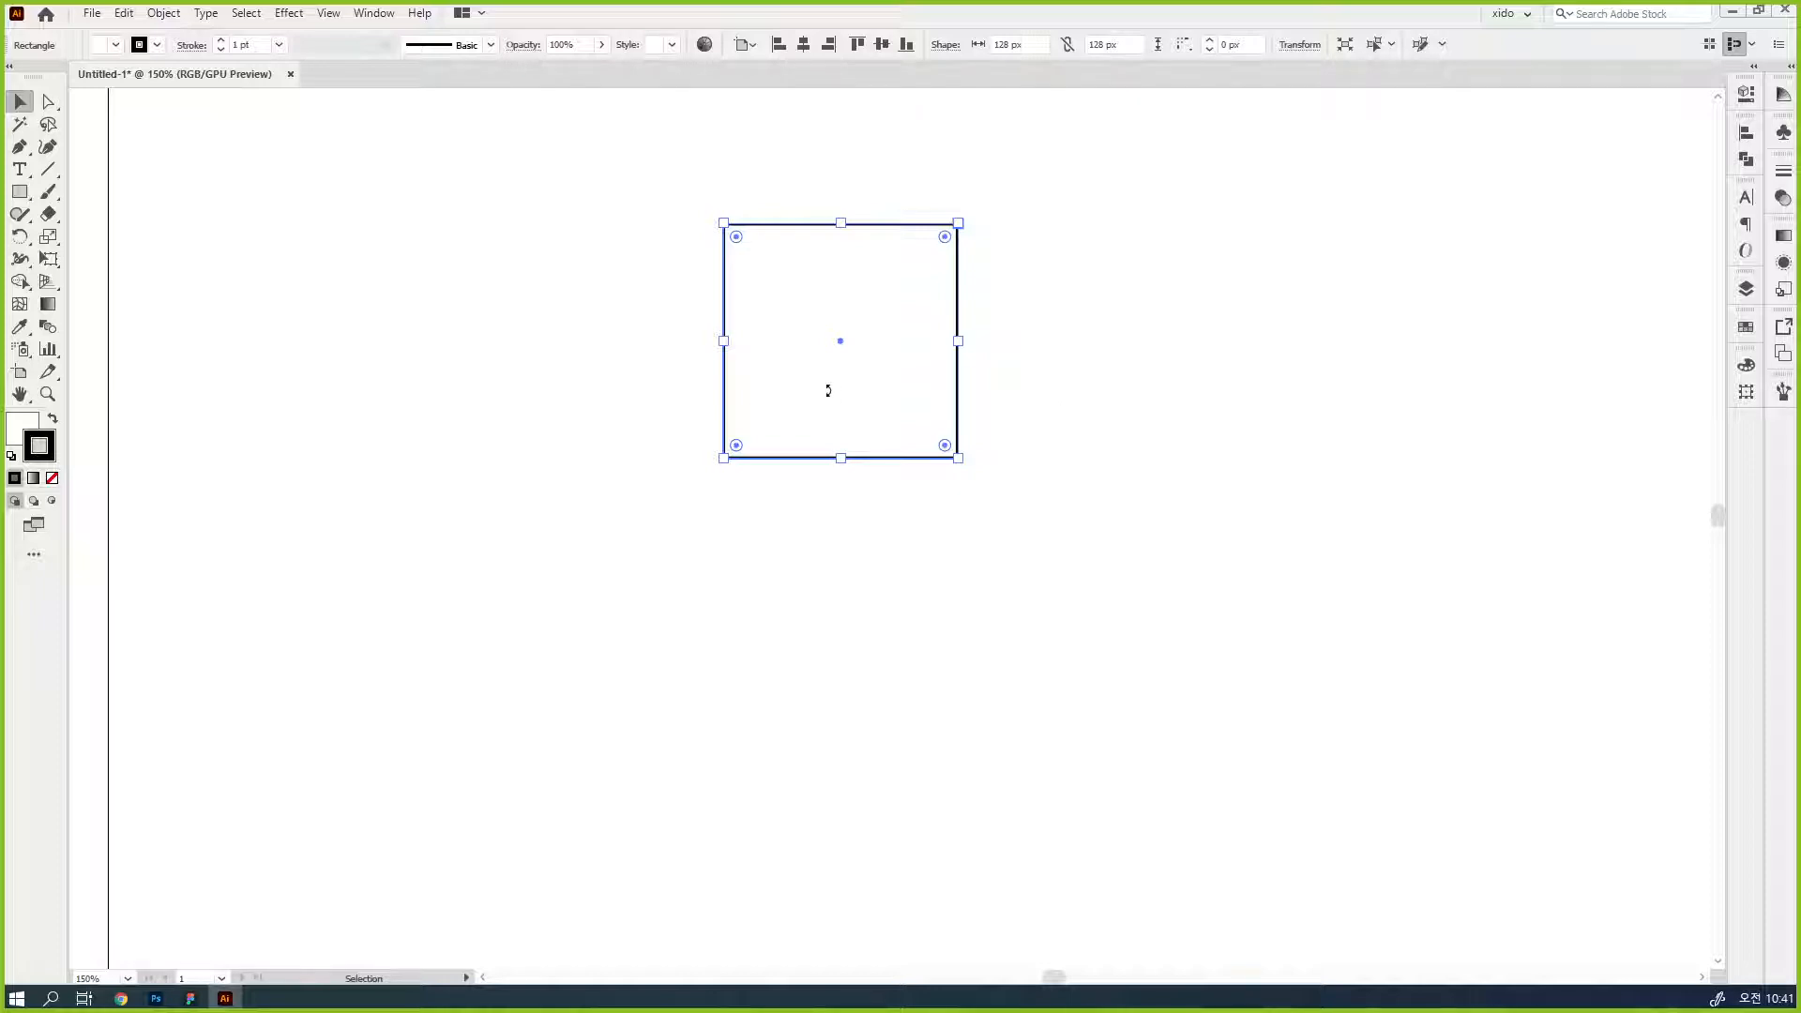
- Place a copy of the square beside it and give the copy a black fill with no stroke
{"action": "left_click", "coordinate": [1076, 485]}
{"action": "left_click", "coordinate": [808, 454]}
{"action": "left_click_drag", "start_coordinate": [804, 409], "coordinate": [1086, 404]}
{"action": "left_click_drag", "start_coordinate": [1074, 424], "coordinate": [819, 434]}
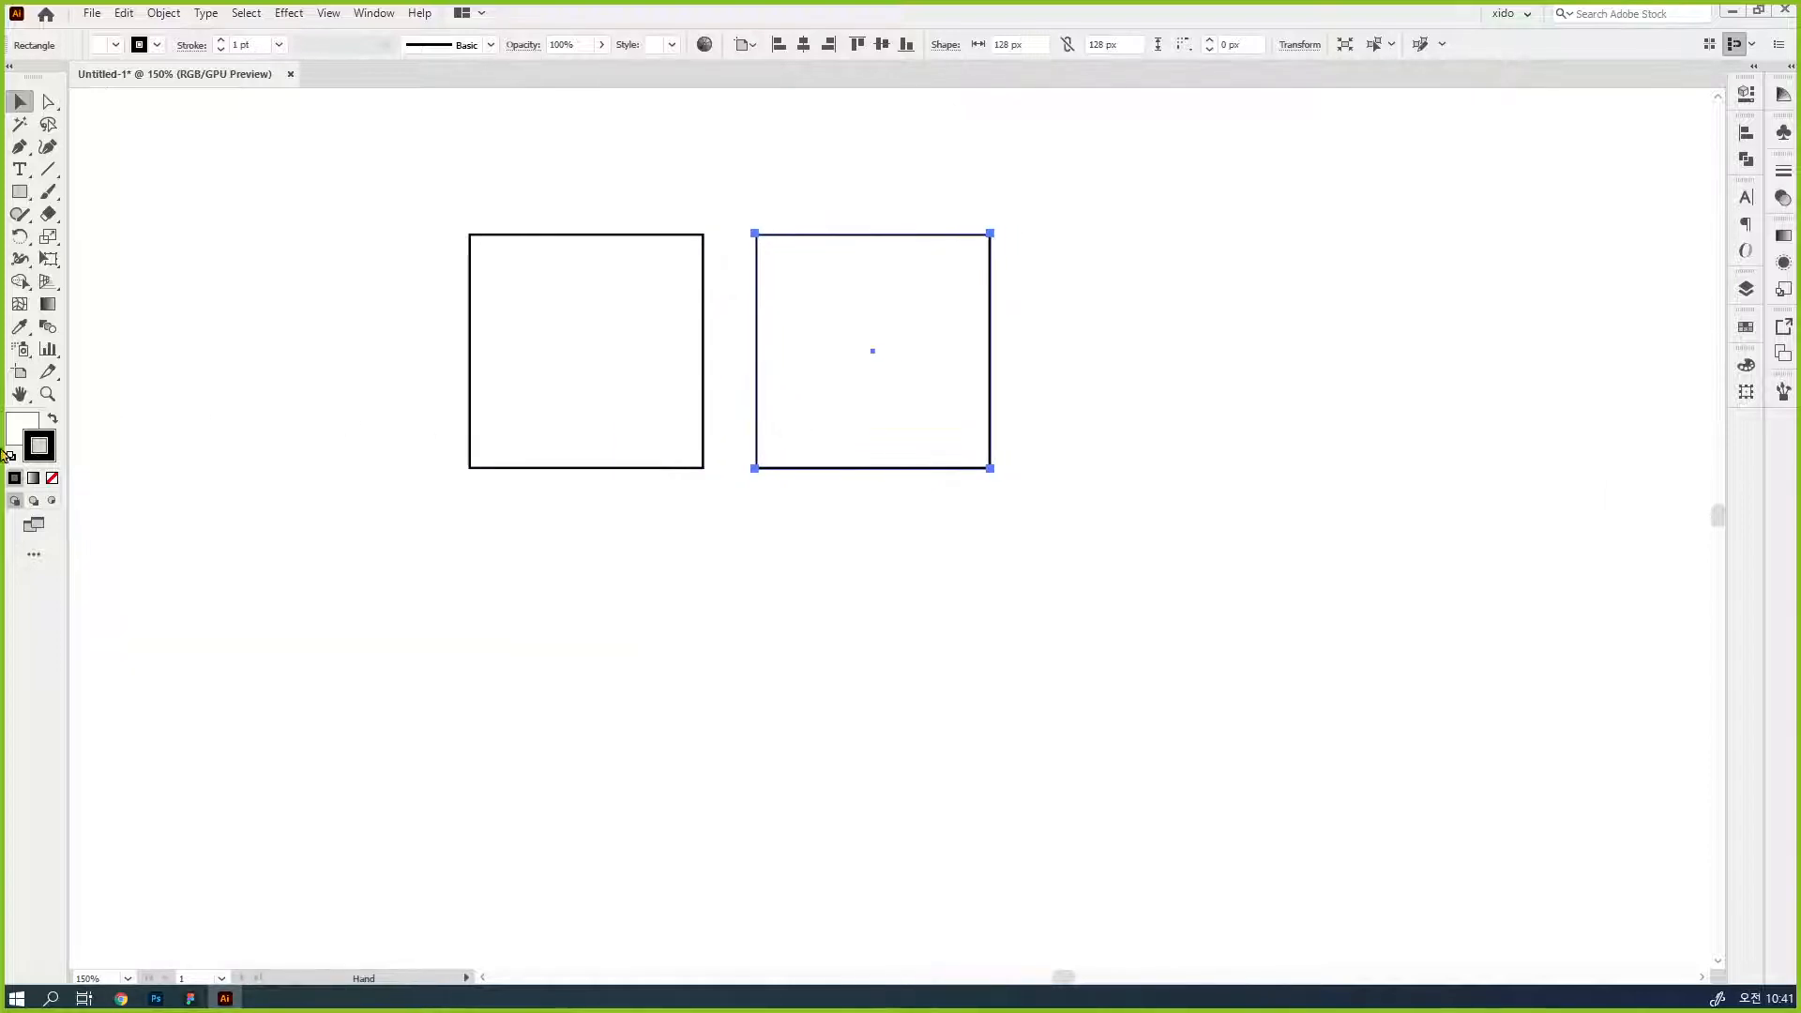
{"action": "left_click", "coordinate": [52, 418]}
{"action": "left_click", "coordinate": [52, 478]}
{"action": "left_click", "coordinate": [26, 432]}
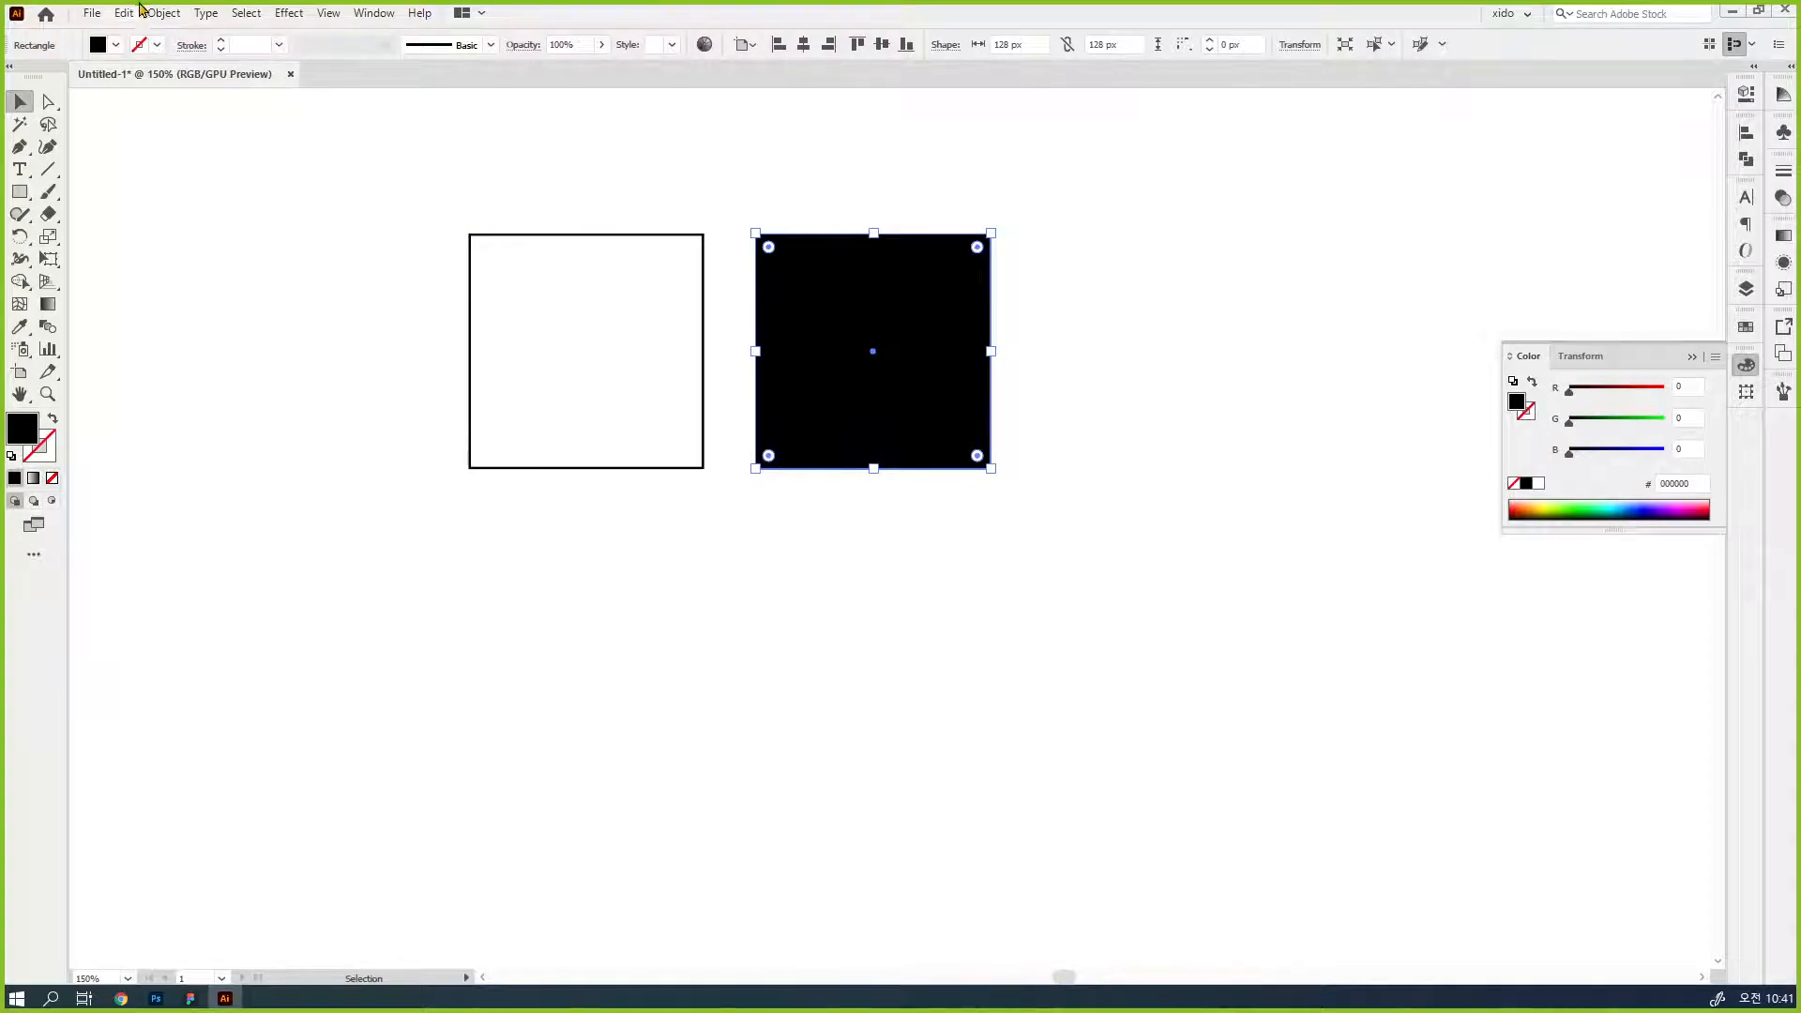
- Add a smaller concentric square inside the black one, split the shapes with Pathfinder and delete the centre piece
{"action": "left_click_drag", "start_coordinate": [991, 233], "coordinate": [974, 250]}
{"action": "left_click_drag", "start_coordinate": [1053, 515], "coordinate": [826, 260]}
{"action": "left_click", "coordinate": [1746, 160]}
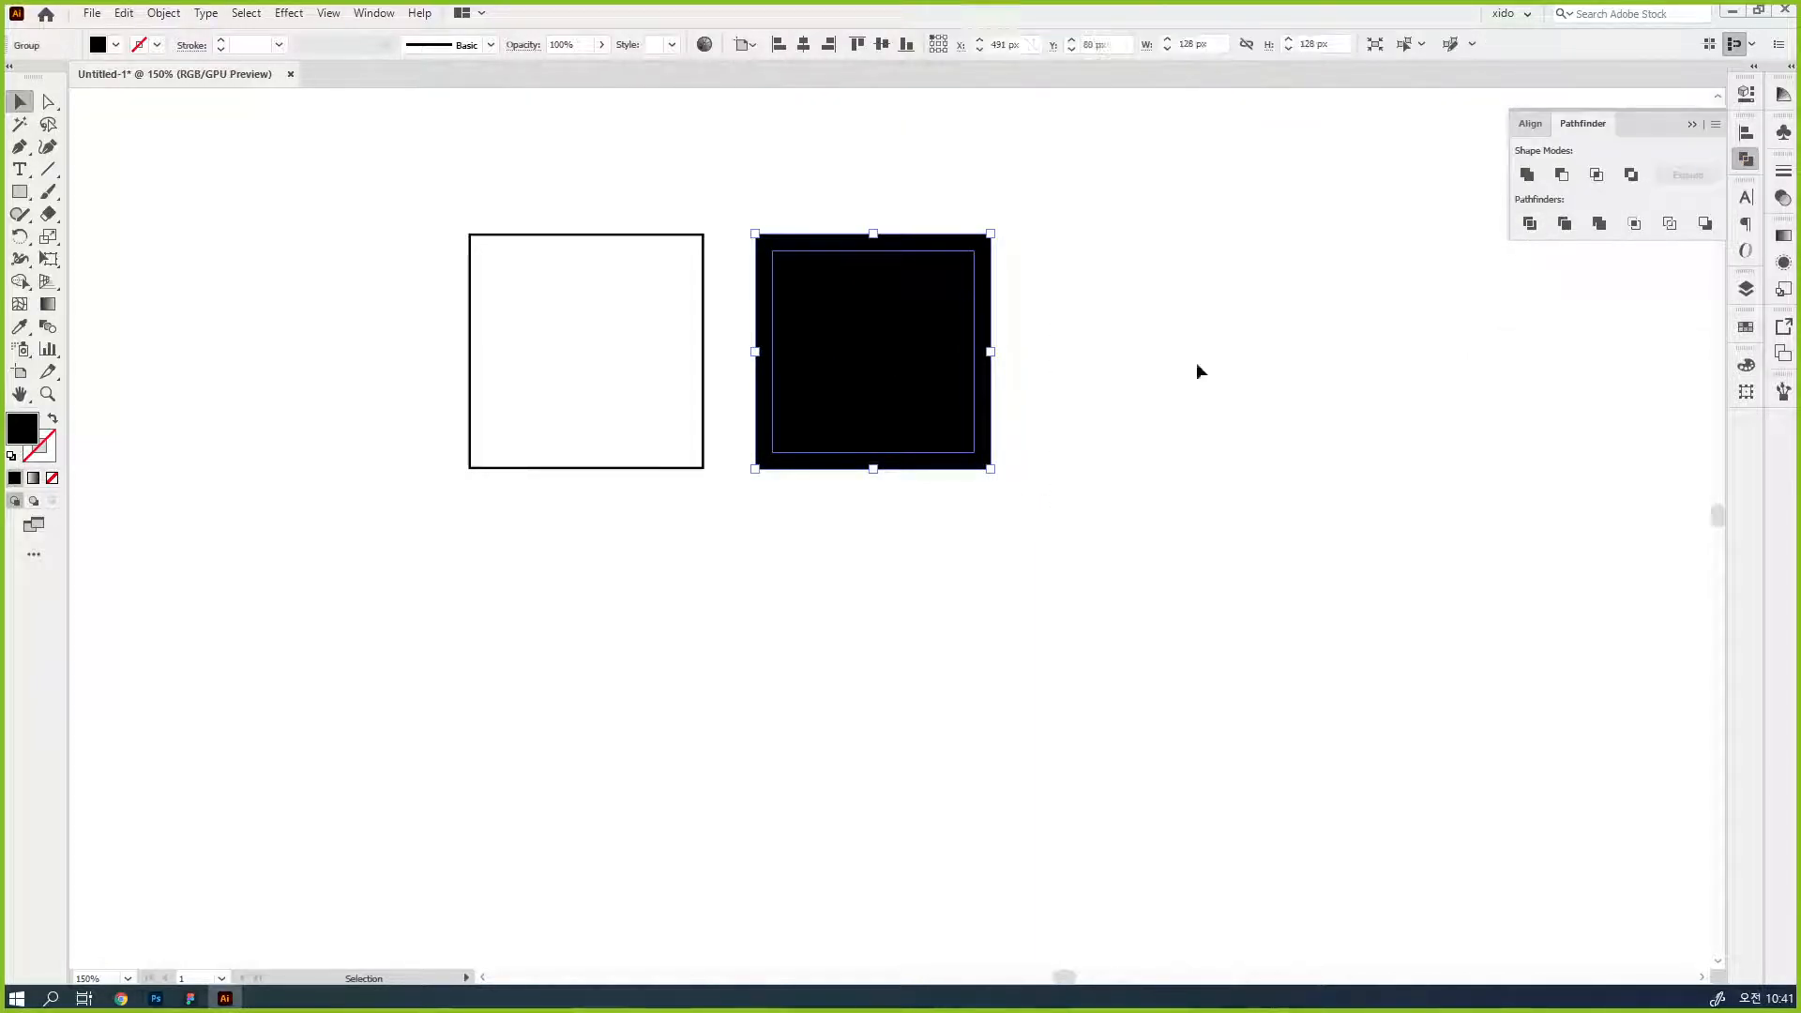
{"action": "key", "text": "ctrl+shift+g"}
{"action": "left_click", "coordinate": [1134, 464]}
{"action": "left_click", "coordinate": [821, 340]}
{"action": "key", "text": "Delete"}
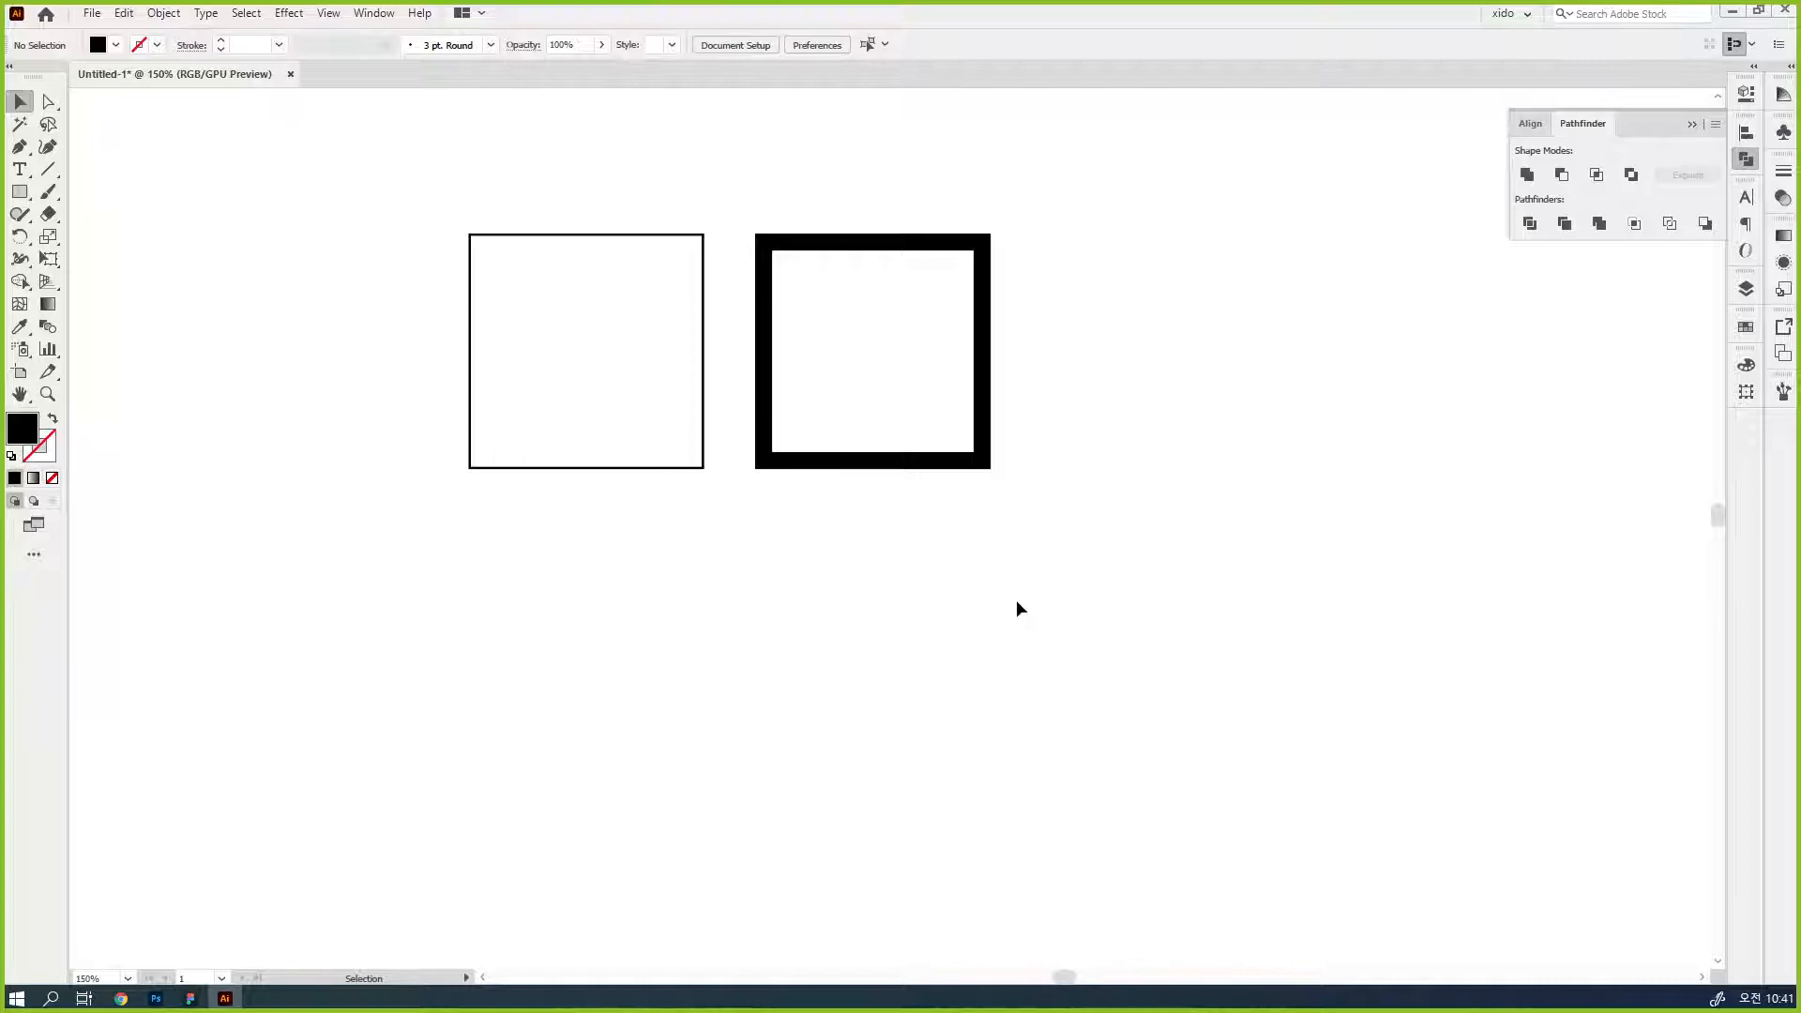
{"action": "left_click", "coordinate": [1749, 168]}
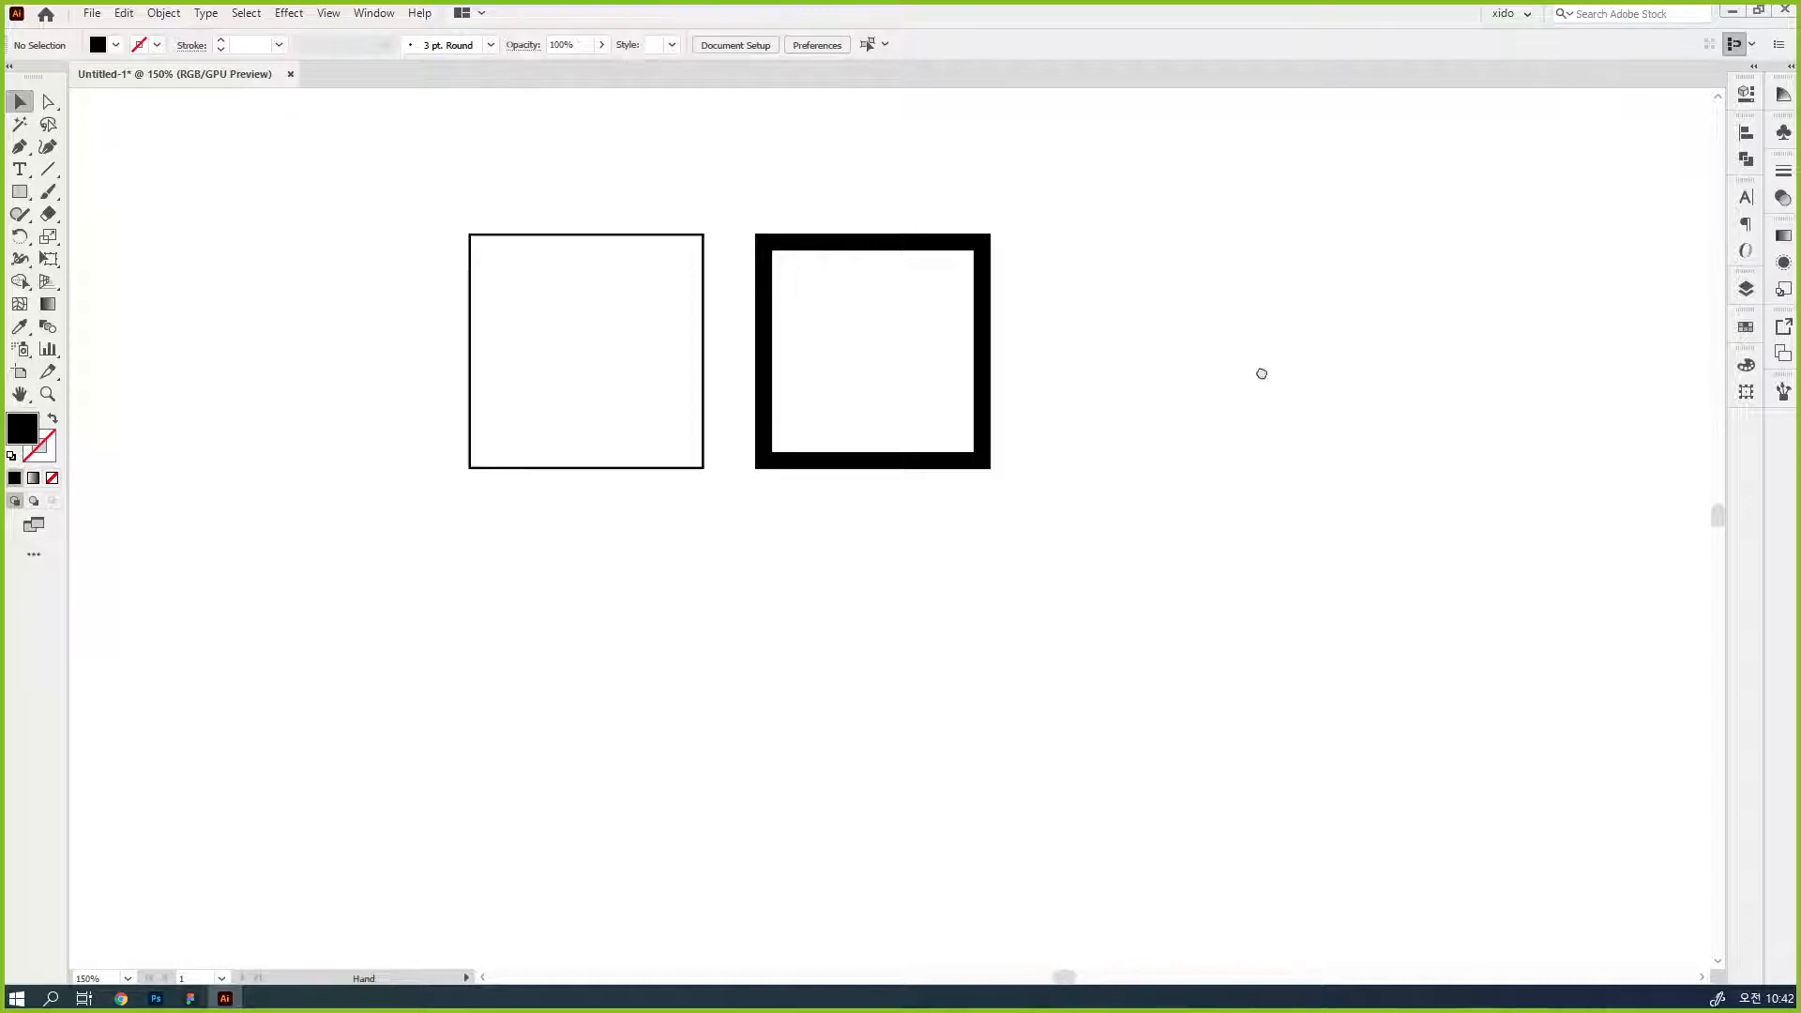
- Draw a black vertical bar about 9 by 161 px over the thick frame's right side, extending below it
{"action": "left_click_drag", "start_coordinate": [1263, 369], "coordinate": [1098, 354]}
{"action": "left_click", "coordinate": [777, 448]}
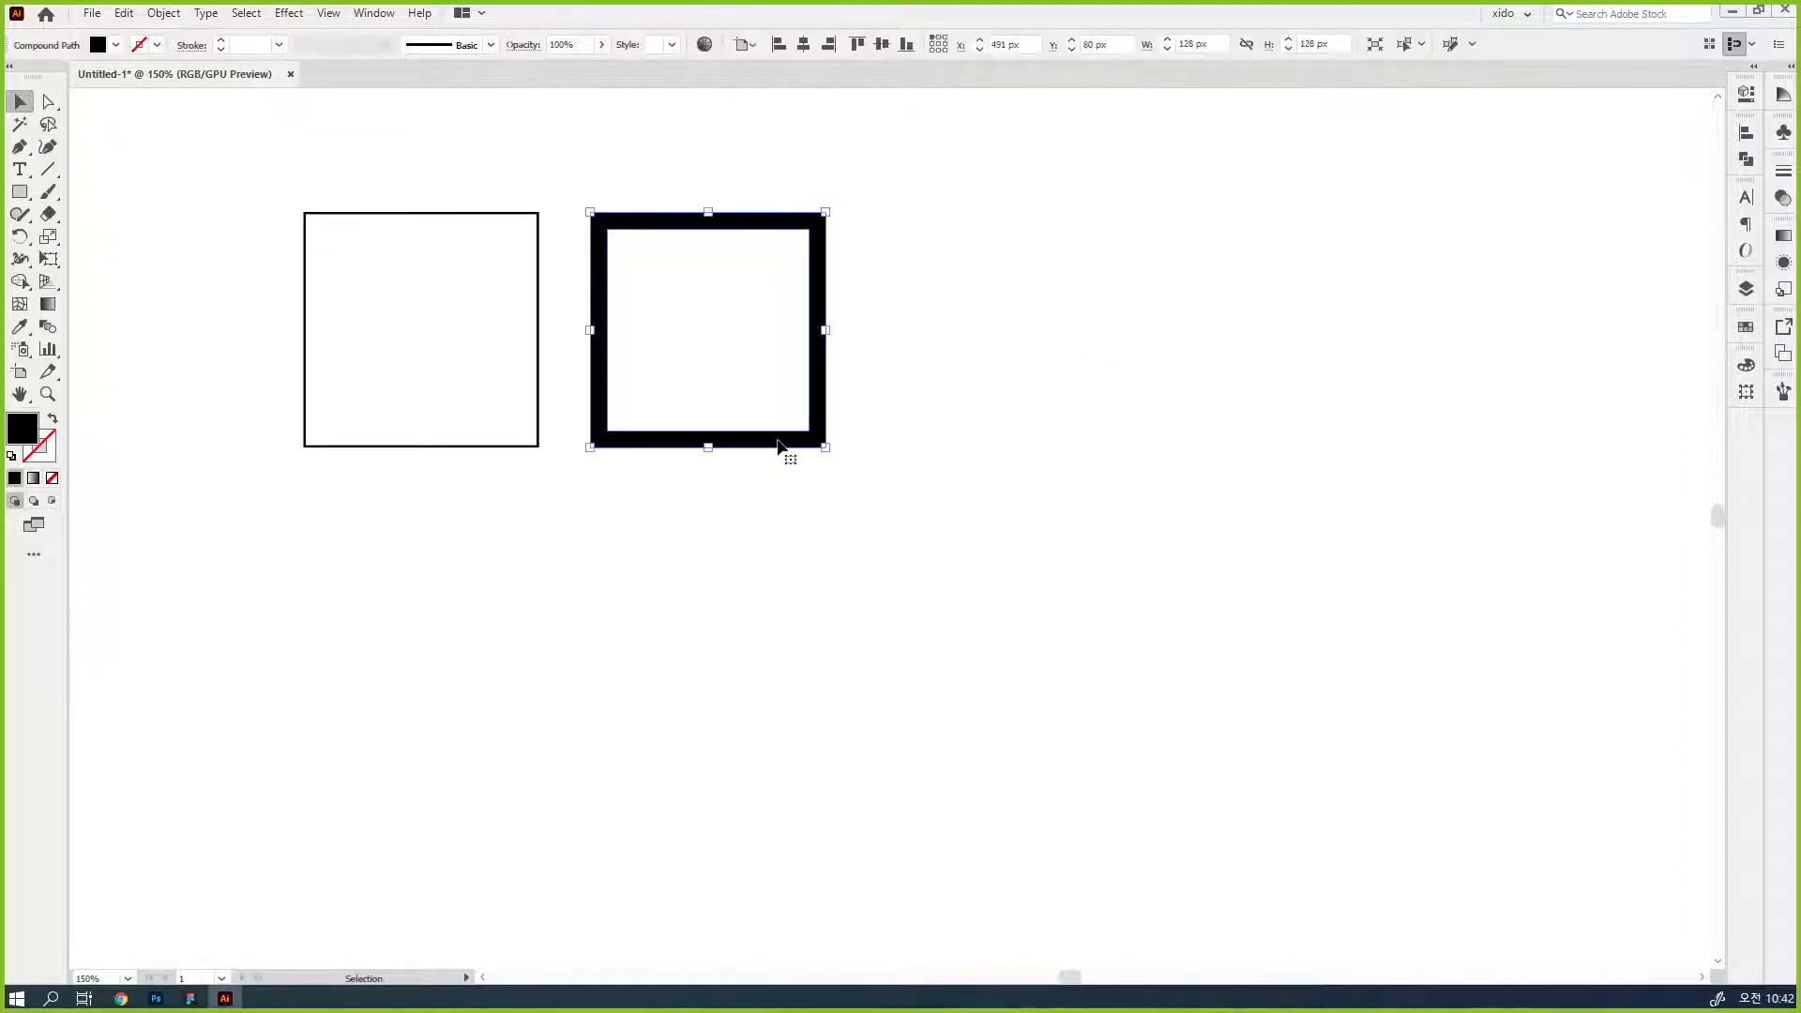
{"action": "left_click", "coordinate": [20, 191]}
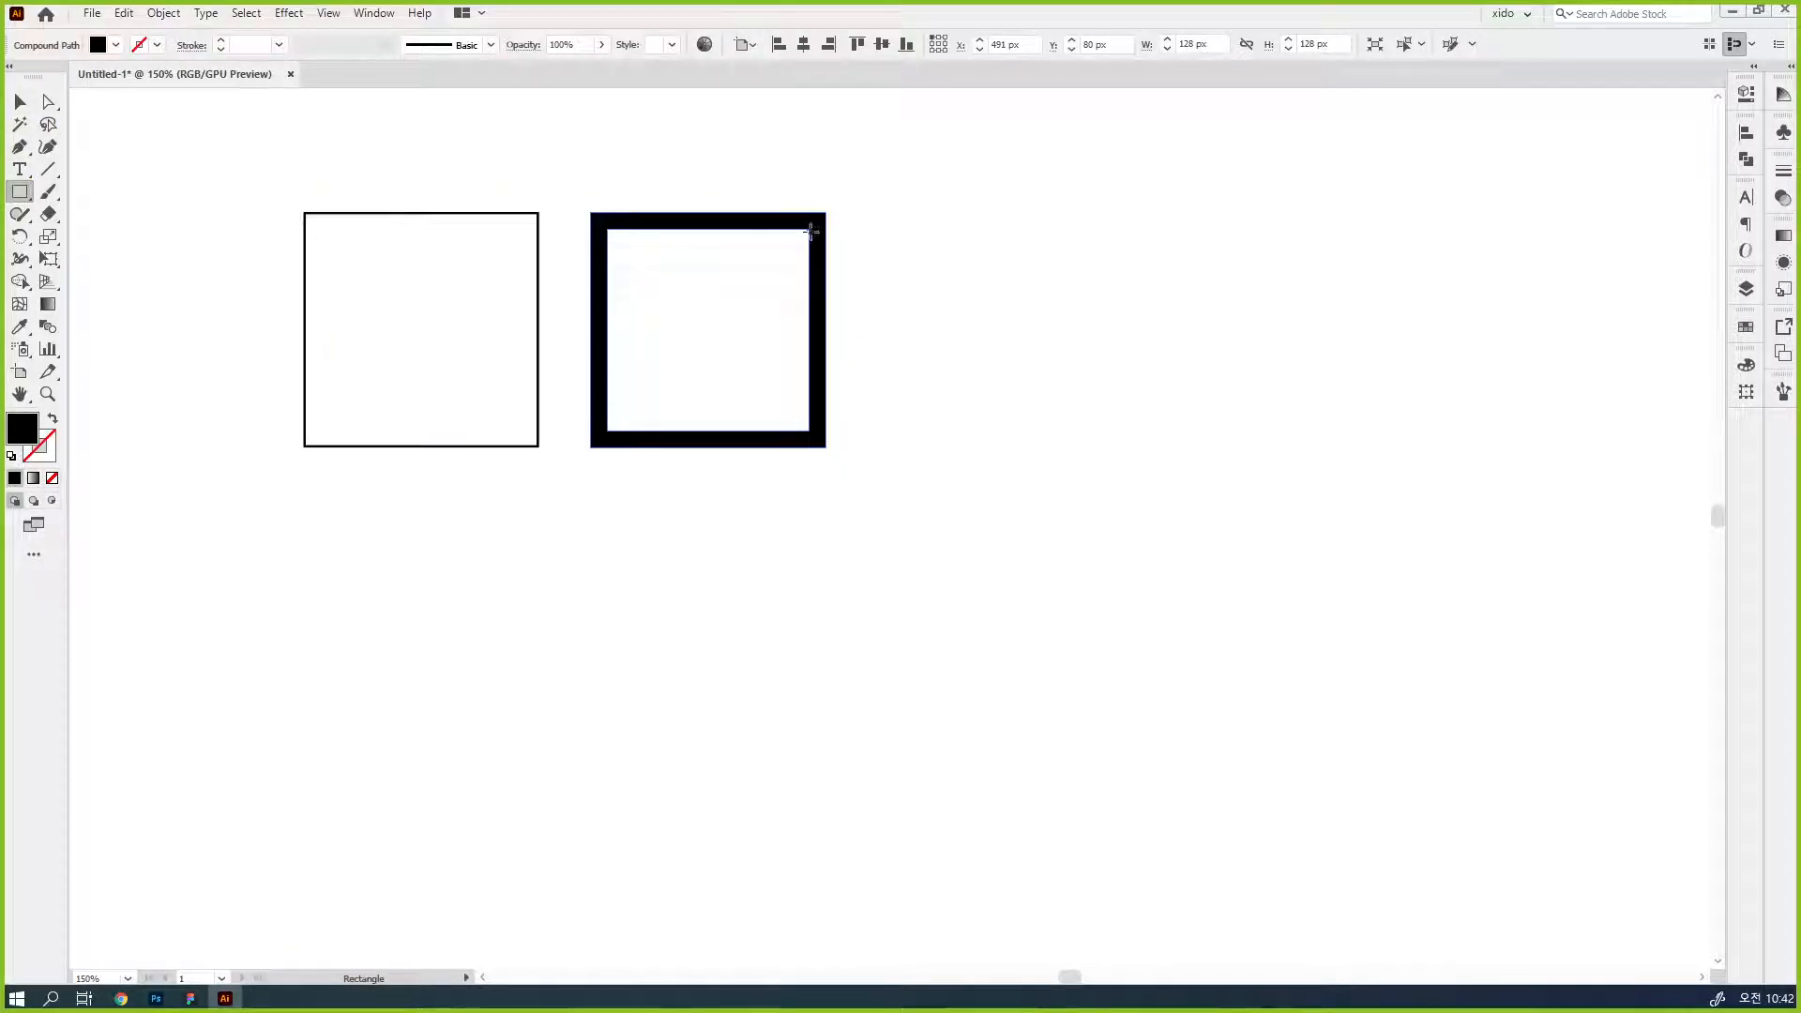
{"action": "left_click_drag", "start_coordinate": [809, 235], "coordinate": [825, 532]}
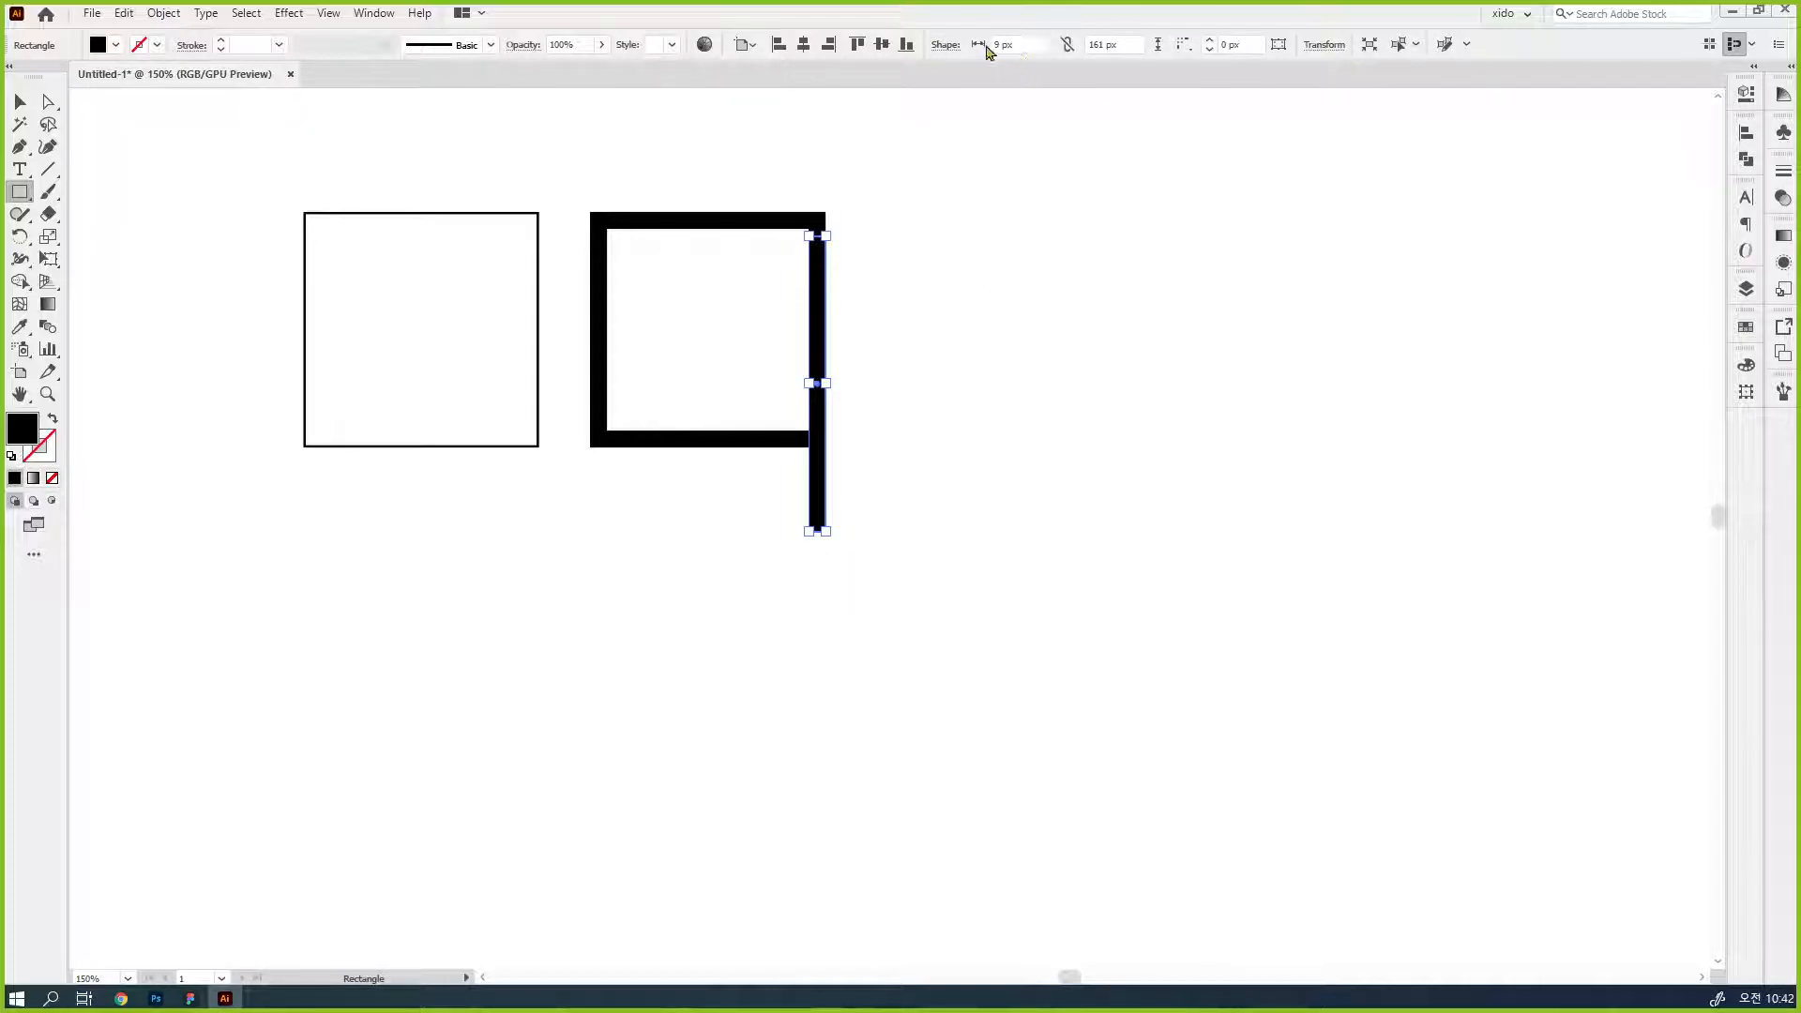
- Duplicate the thick black frame to its right and shrink the copy to about 33 px square
{"action": "key", "text": "v"}
{"action": "left_click_drag", "start_coordinate": [717, 443], "coordinate": [987, 424]}
{"action": "left_click_drag", "start_coordinate": [1095, 450], "coordinate": [924, 276]}
{"action": "left_click", "coordinate": [1110, 398]}
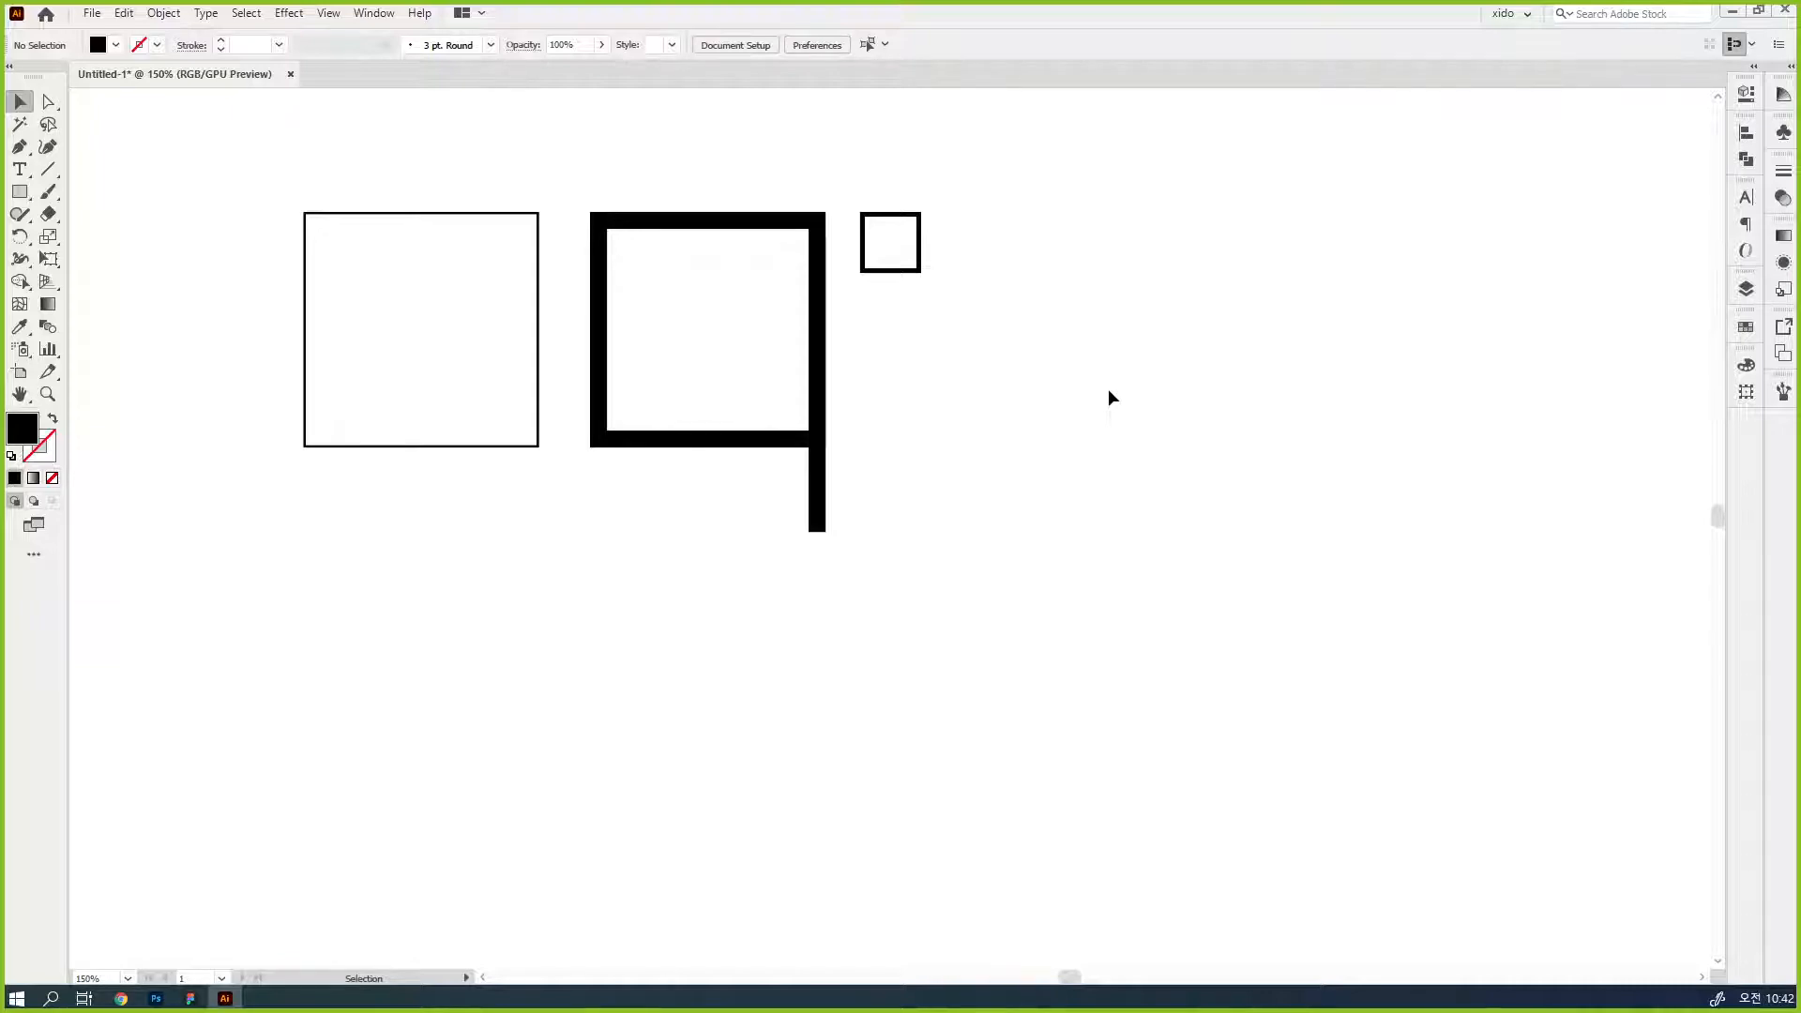
- Constrain the small frame's proportions and reduce it to 30 by 30 px
{"action": "left_click_drag", "start_coordinate": [950, 340], "coordinate": [934, 247]}
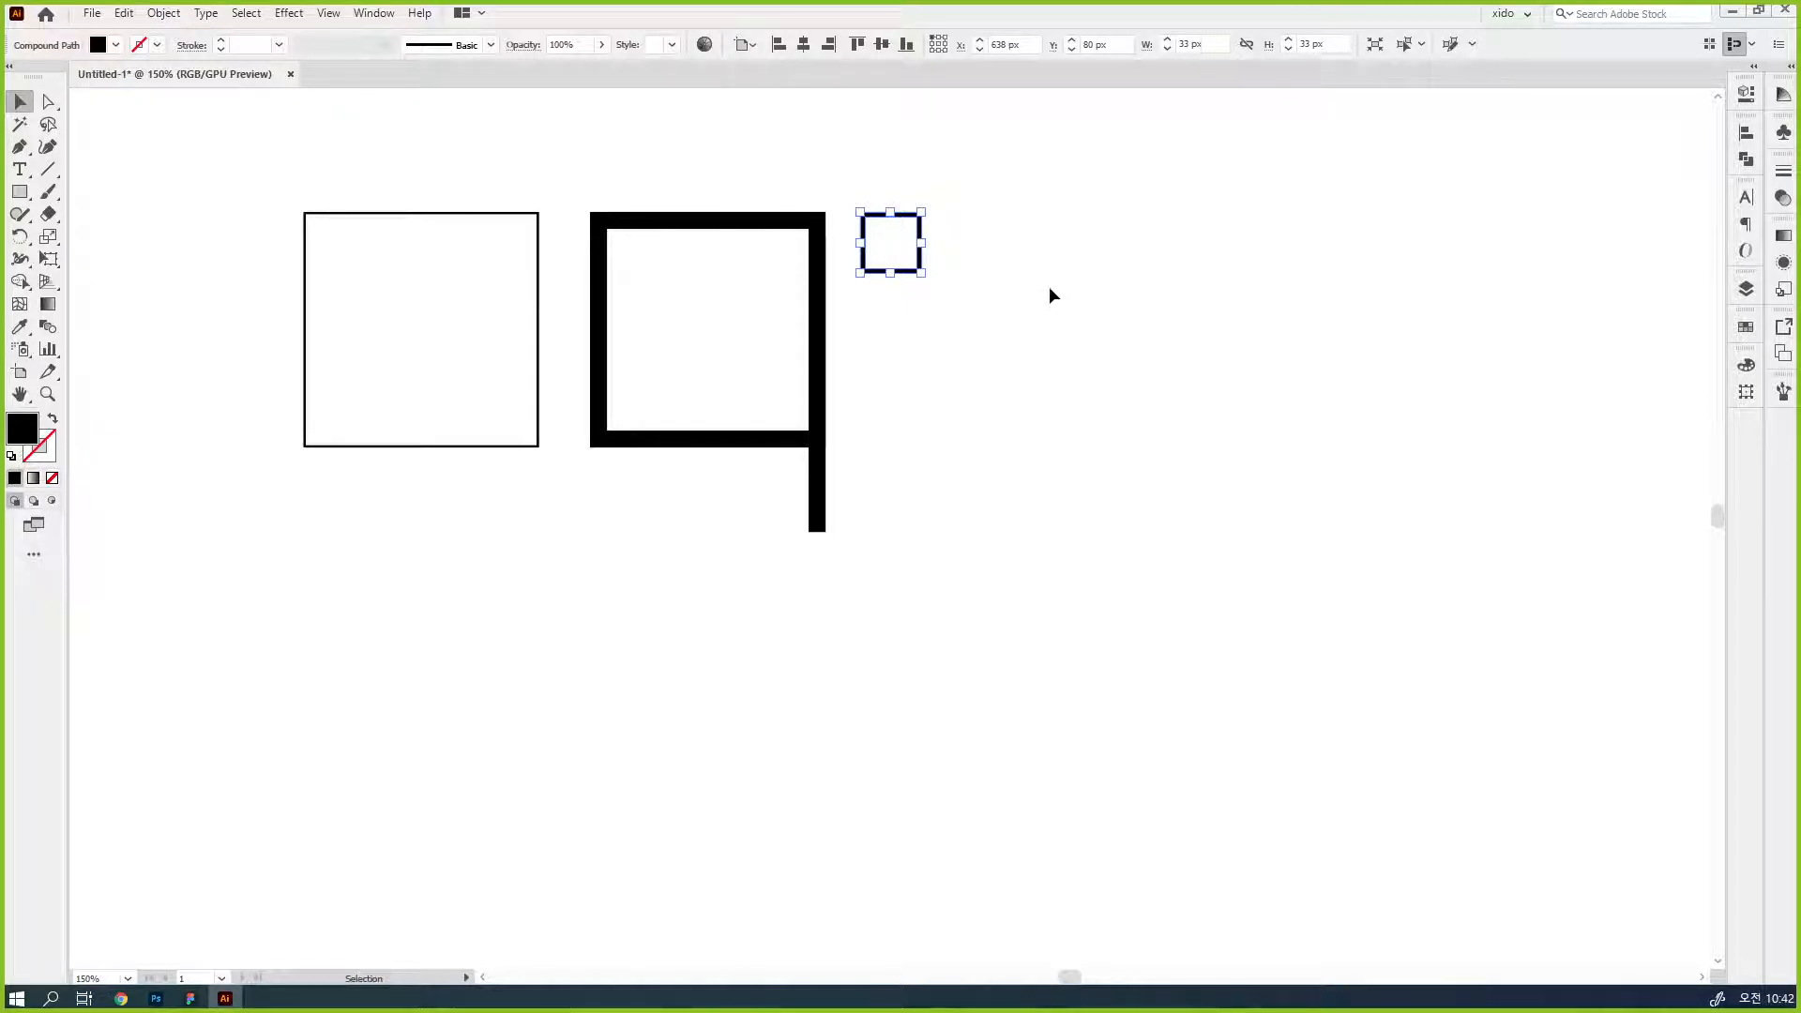
{"action": "left_click", "coordinate": [1247, 45]}
{"action": "left_click", "coordinate": [1167, 49]}
{"action": "left_click", "coordinate": [1167, 49]}
{"action": "left_click", "coordinate": [1168, 49]}
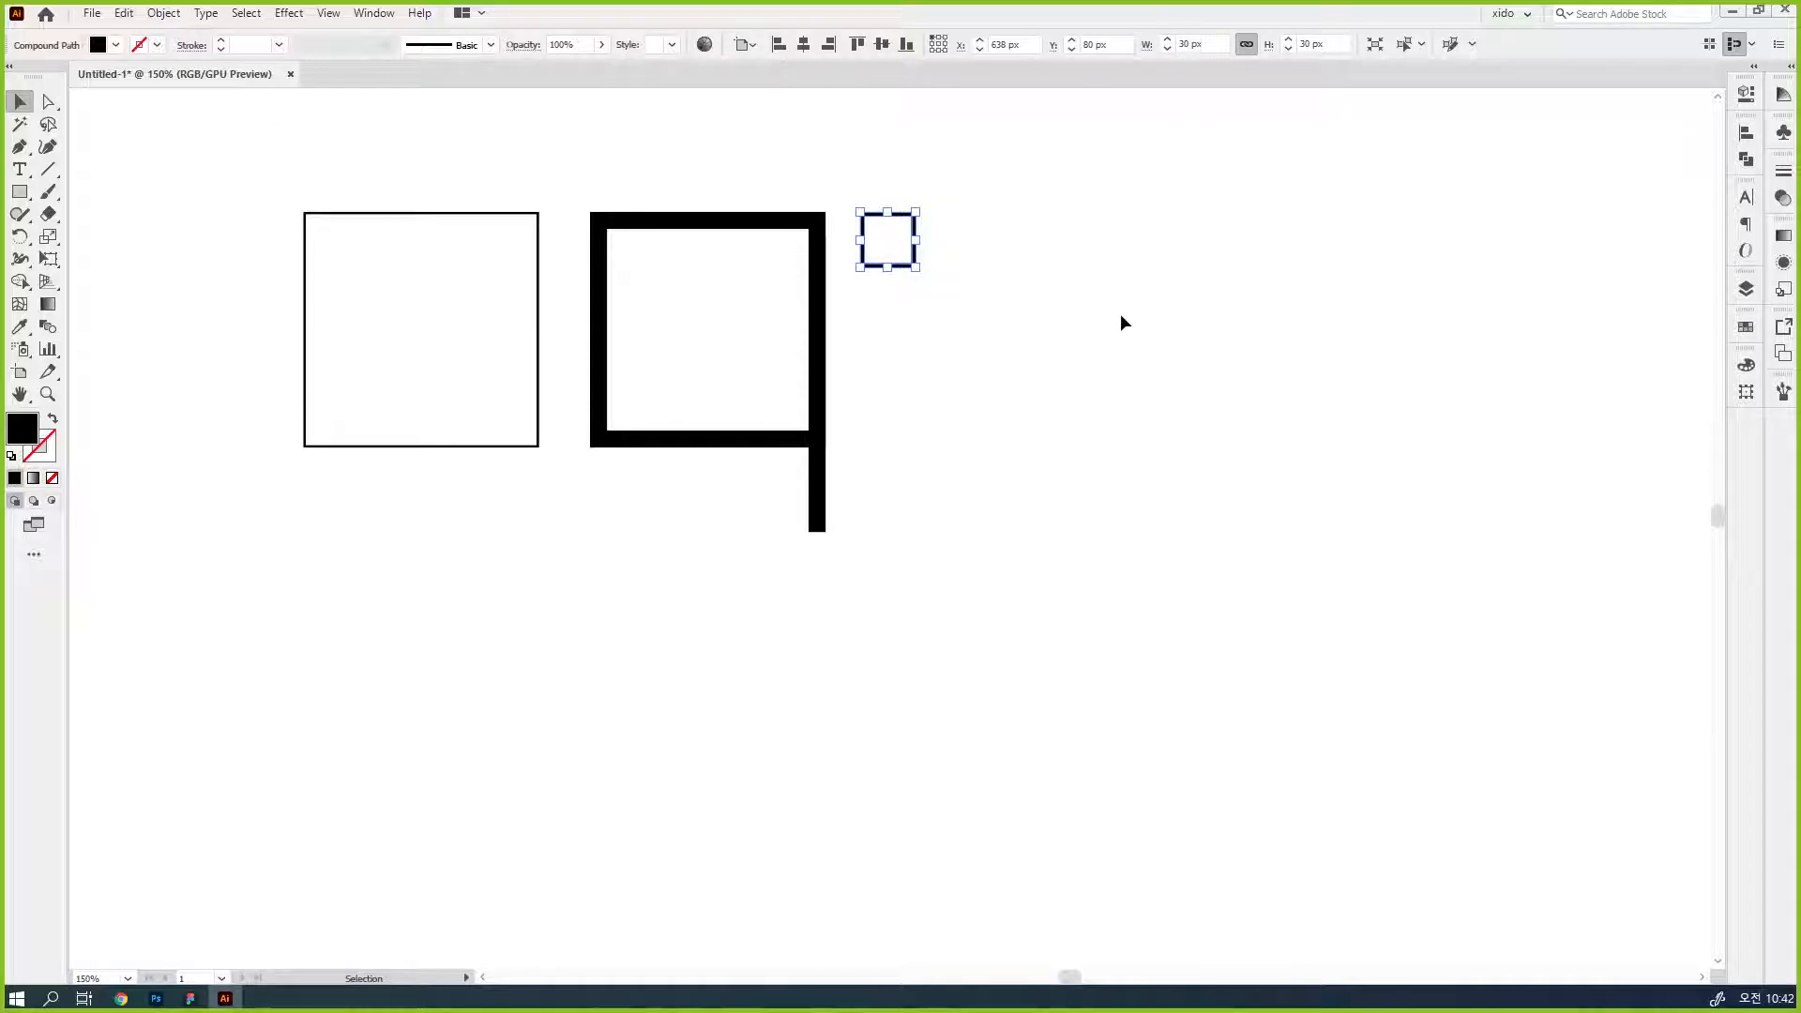
- Place a full-size copy of the thick black frame to the right of the small one
{"action": "left_click", "coordinate": [1122, 317]}
{"action": "left_click_drag", "start_coordinate": [443, 447], "coordinate": [882, 454]}
{"action": "key", "text": "ctrl+z"}
{"action": "left_click", "coordinate": [691, 457]}
{"action": "left_click_drag", "start_coordinate": [692, 460], "coordinate": [1039, 459]}
- Detach the Transform settings into an expanded floating window beside the artwork, keeping the Properties settings docked
{"action": "left_click_drag", "start_coordinate": [1746, 93], "coordinate": [1522, 114]}
{"action": "double_click", "coordinate": [1568, 152]}
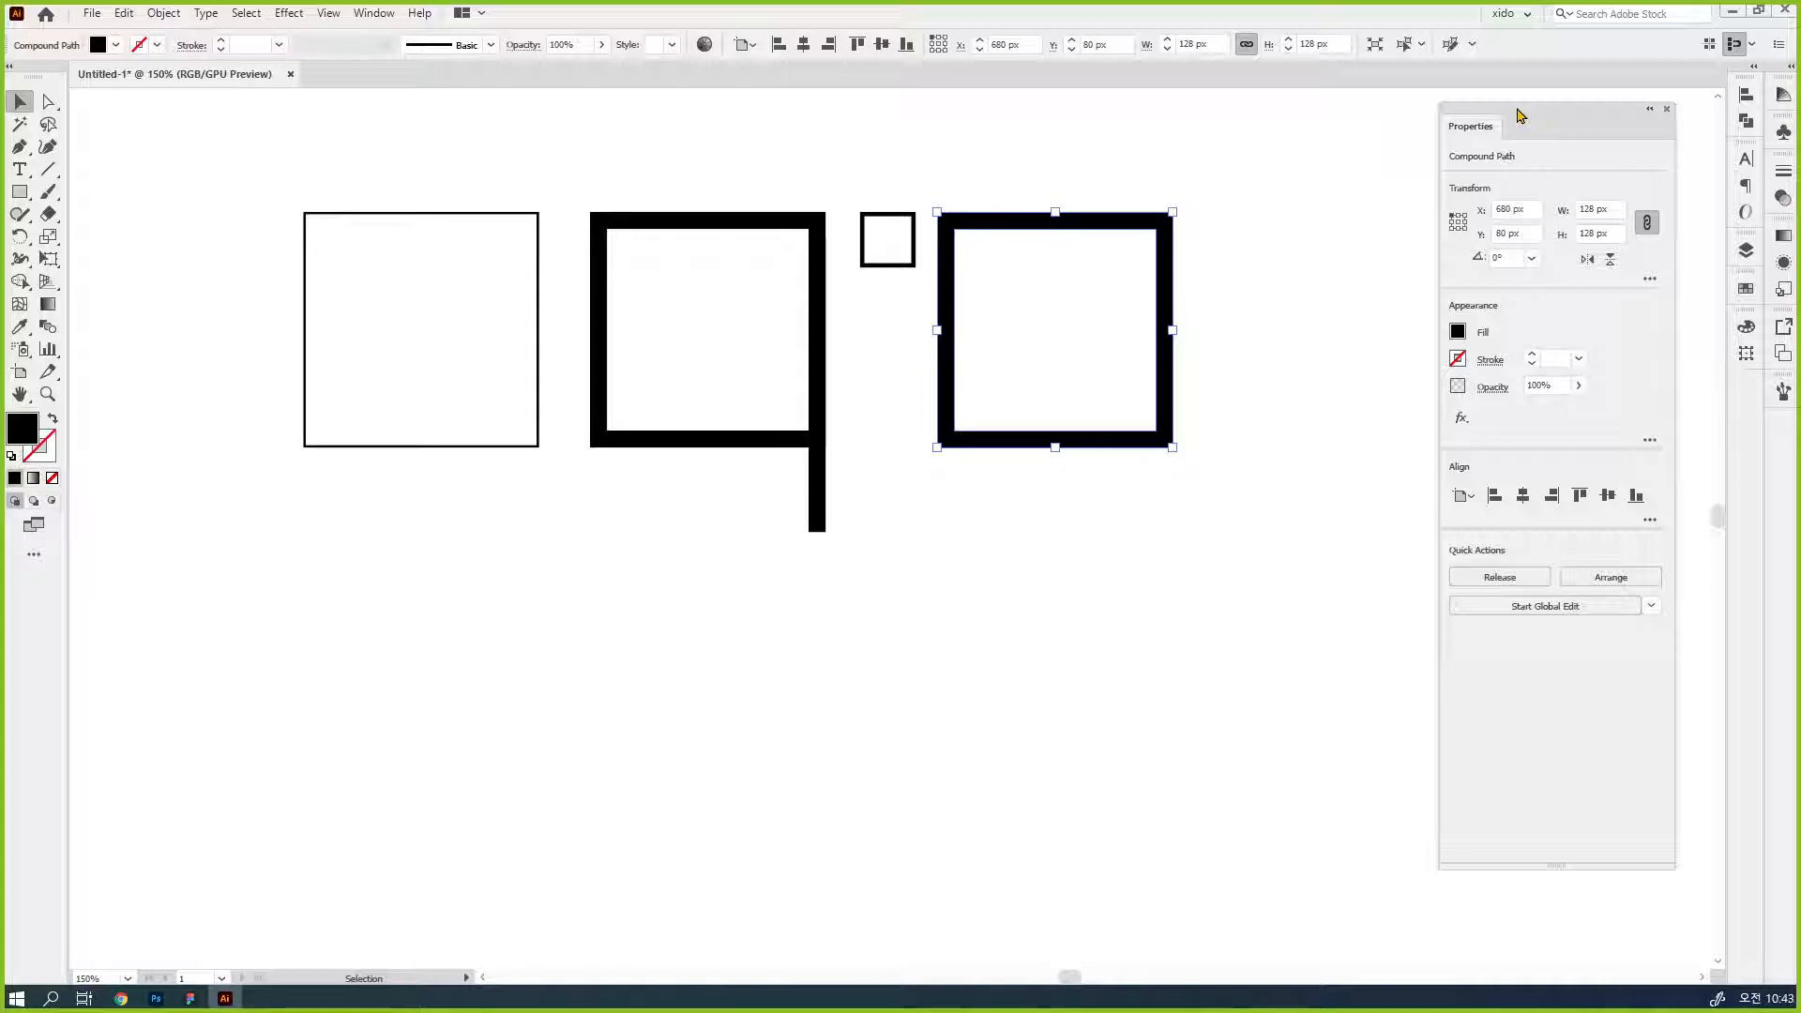
{"action": "left_click_drag", "start_coordinate": [1748, 353], "coordinate": [1407, 185]}
{"action": "left_click_drag", "start_coordinate": [1491, 110], "coordinate": [1737, 86]}
{"action": "left_click", "coordinate": [1410, 166]}
{"action": "left_click_drag", "start_coordinate": [1452, 141], "coordinate": [1418, 111]}
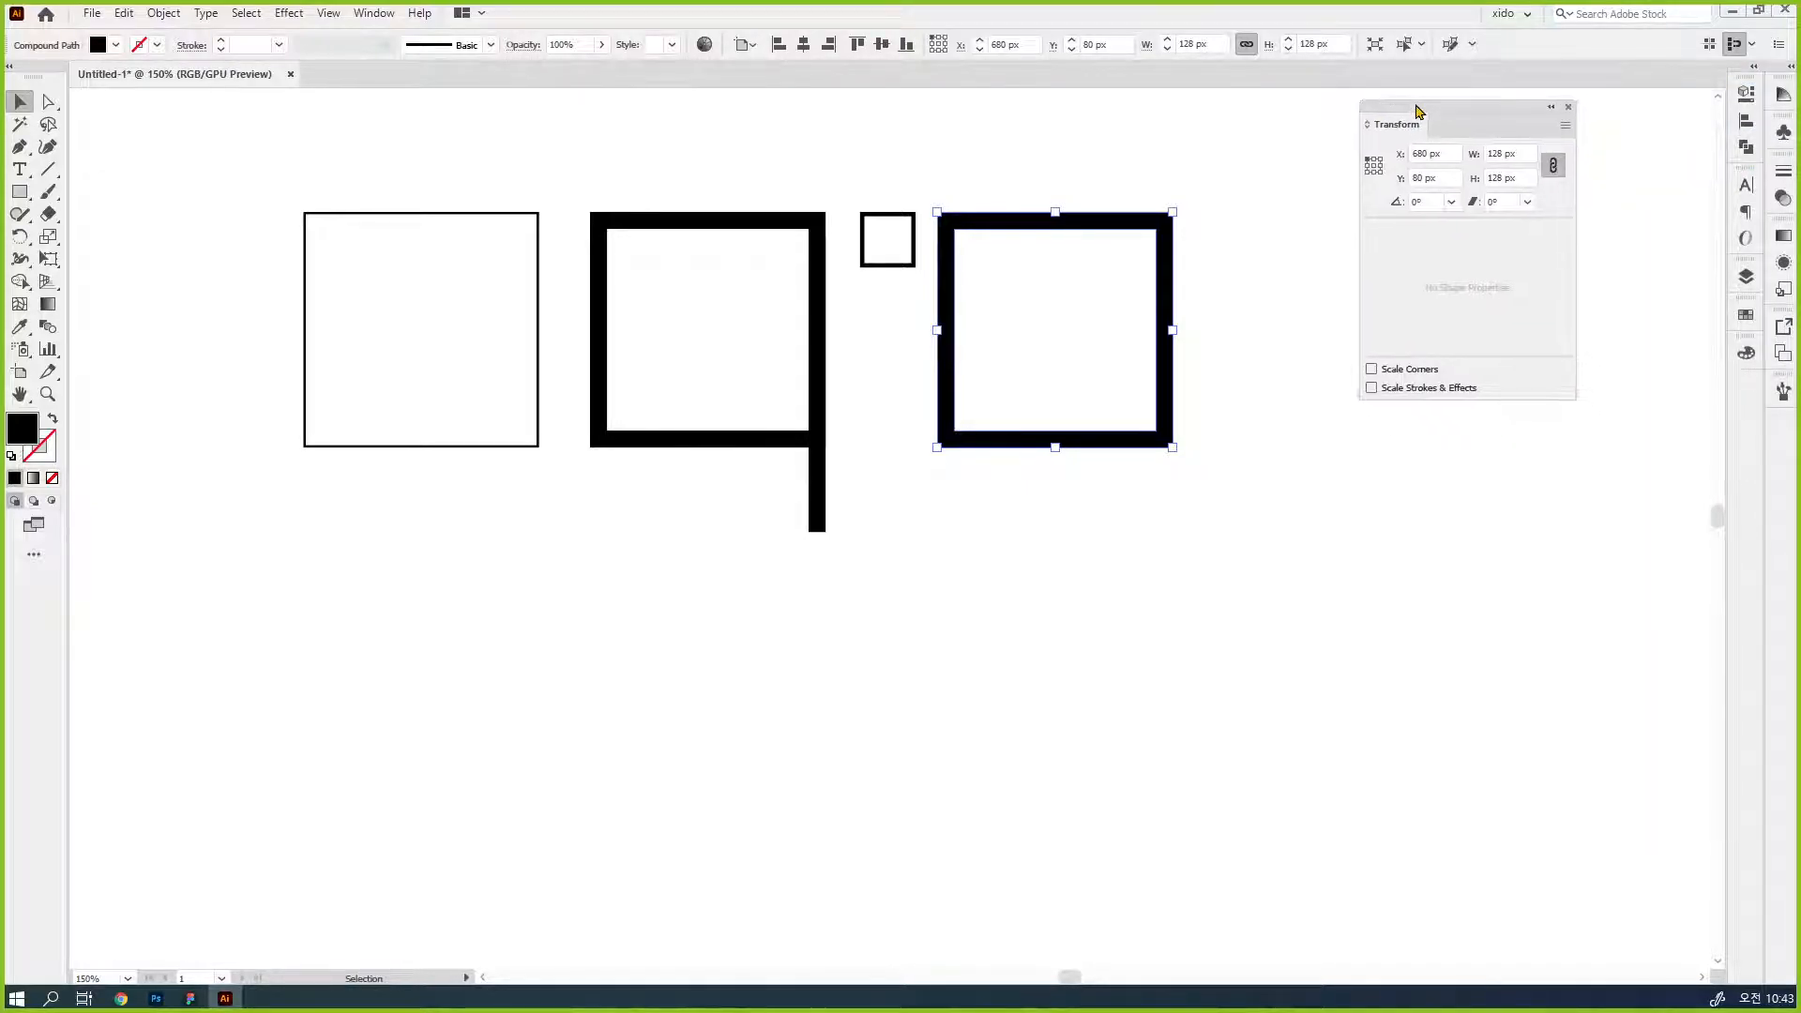
- Switch Scale Strokes & Effects on and back off in the Transform settings, and enable Show on Shape Creation
{"action": "left_click", "coordinate": [1565, 125]}
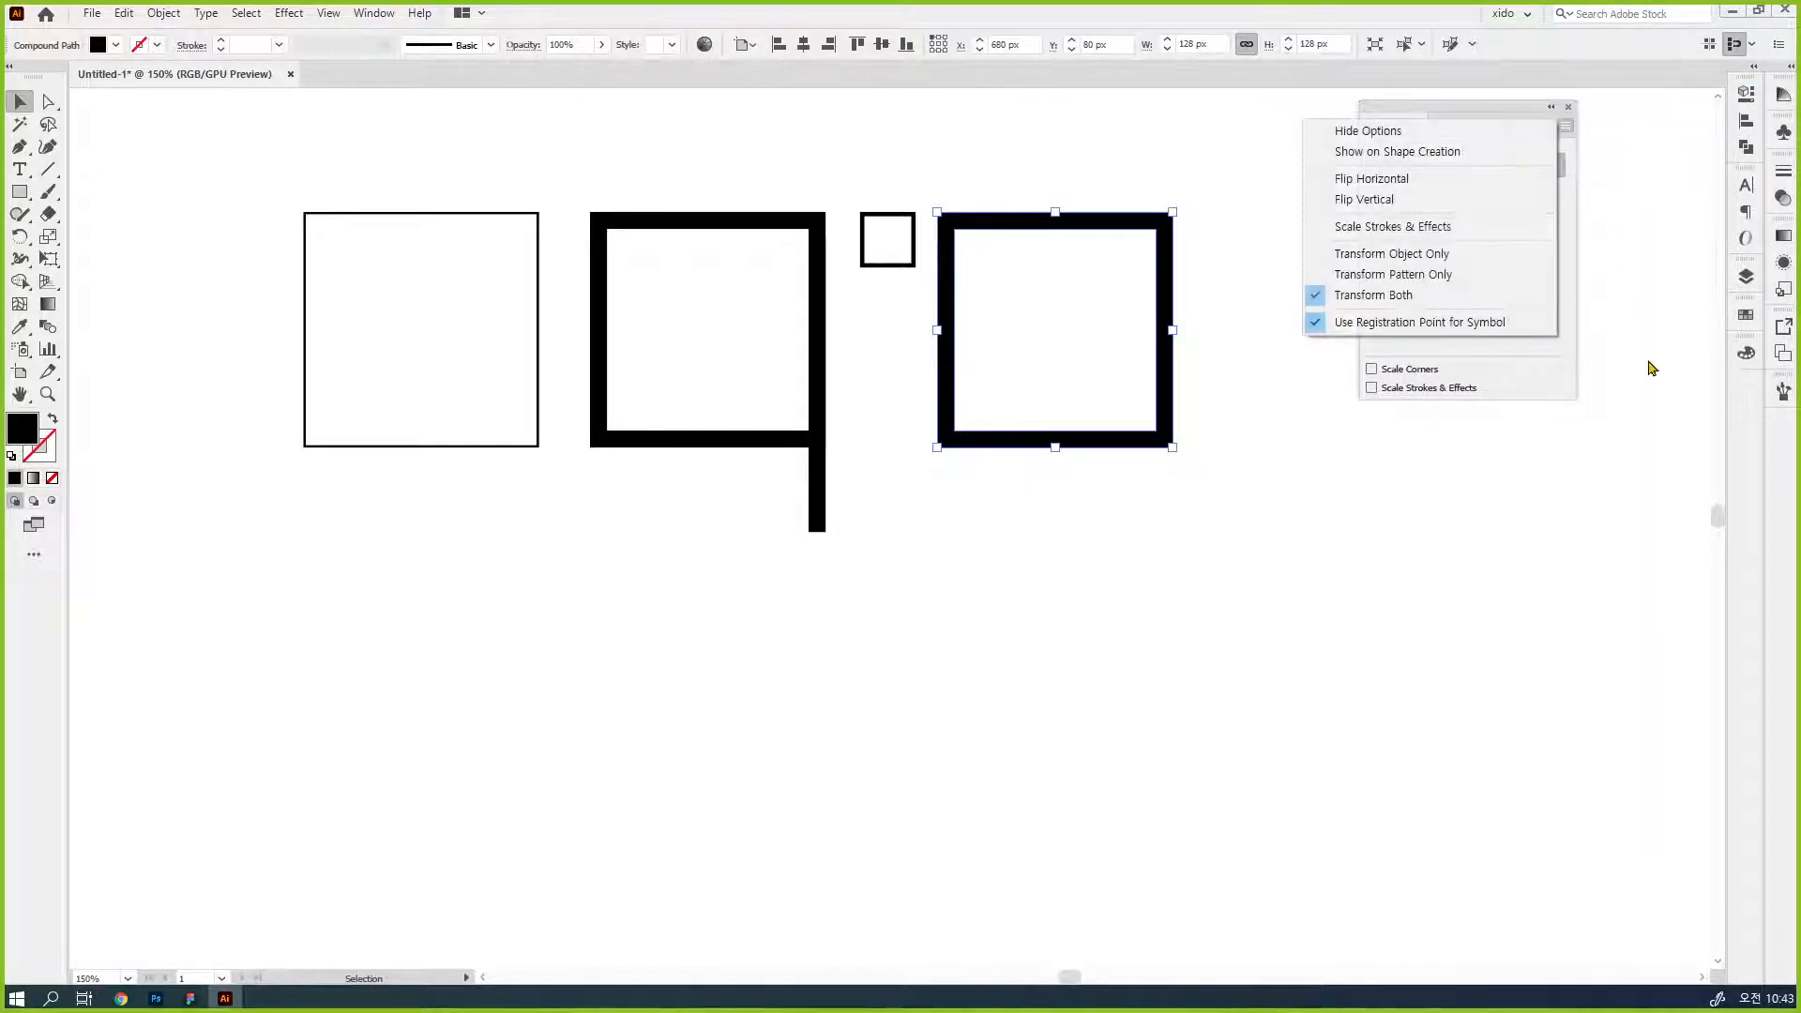
{"action": "left_click", "coordinate": [1487, 228]}
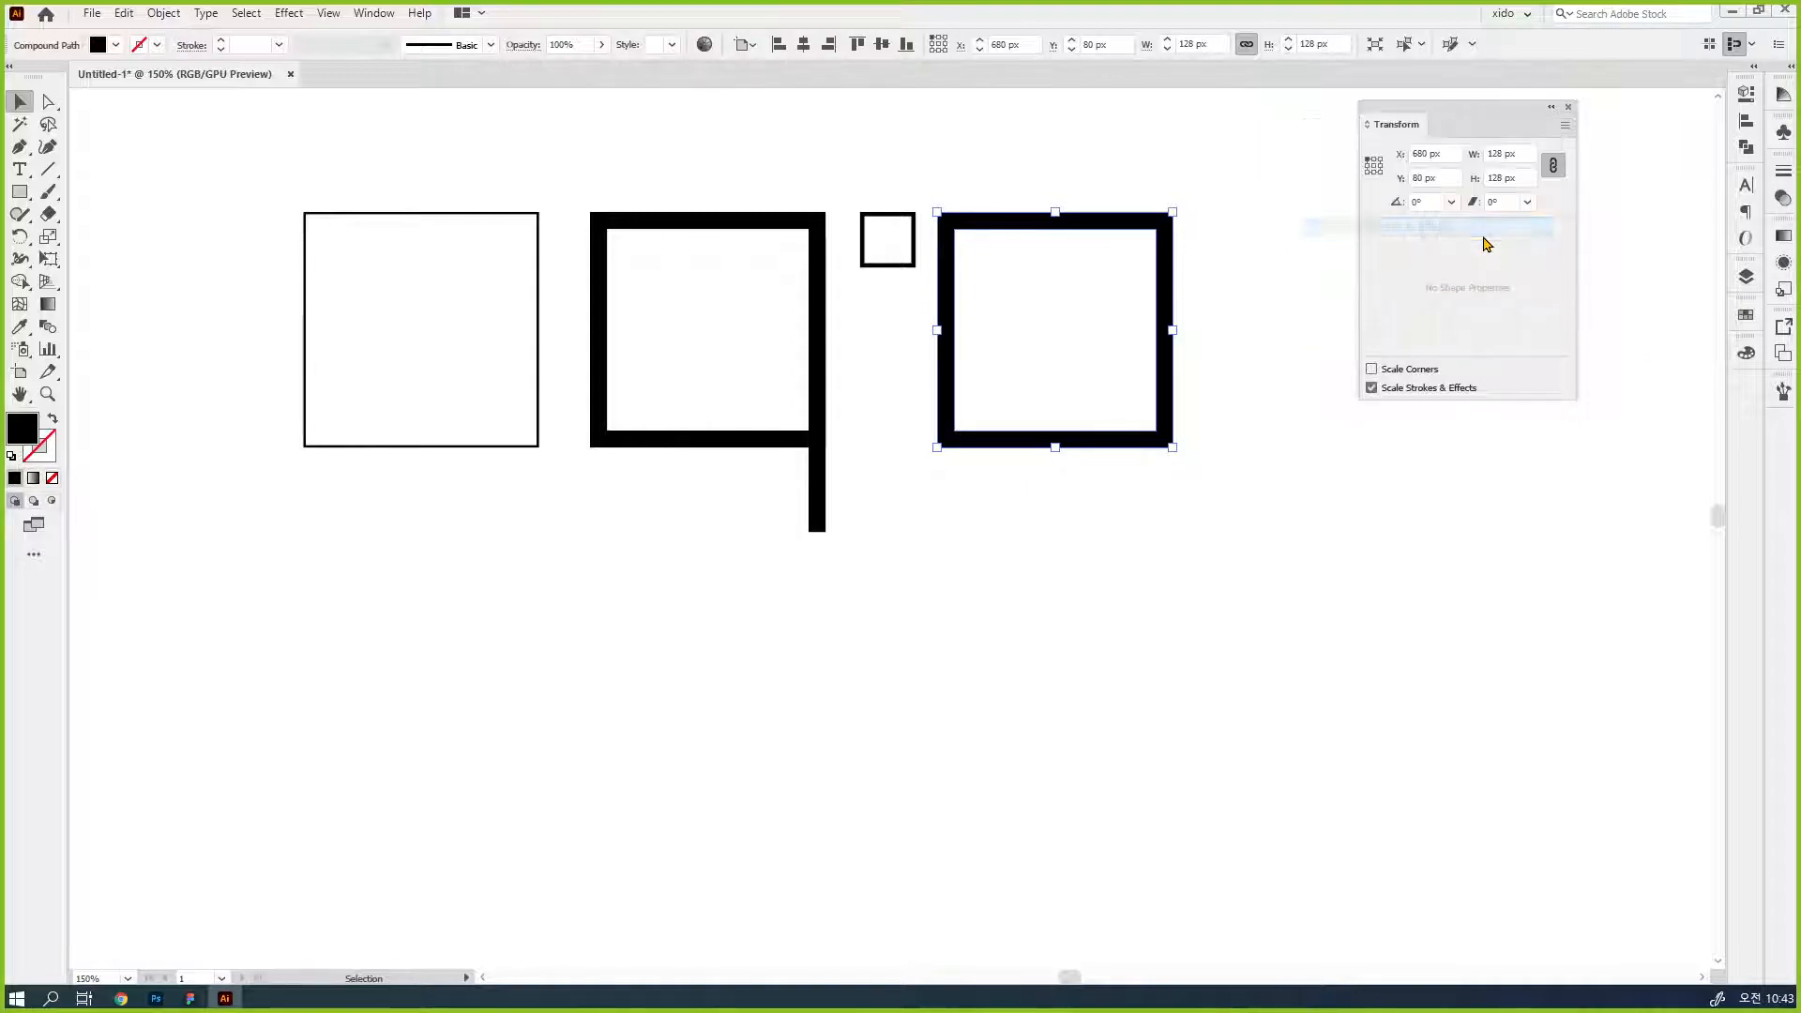
{"action": "left_click", "coordinate": [1420, 390]}
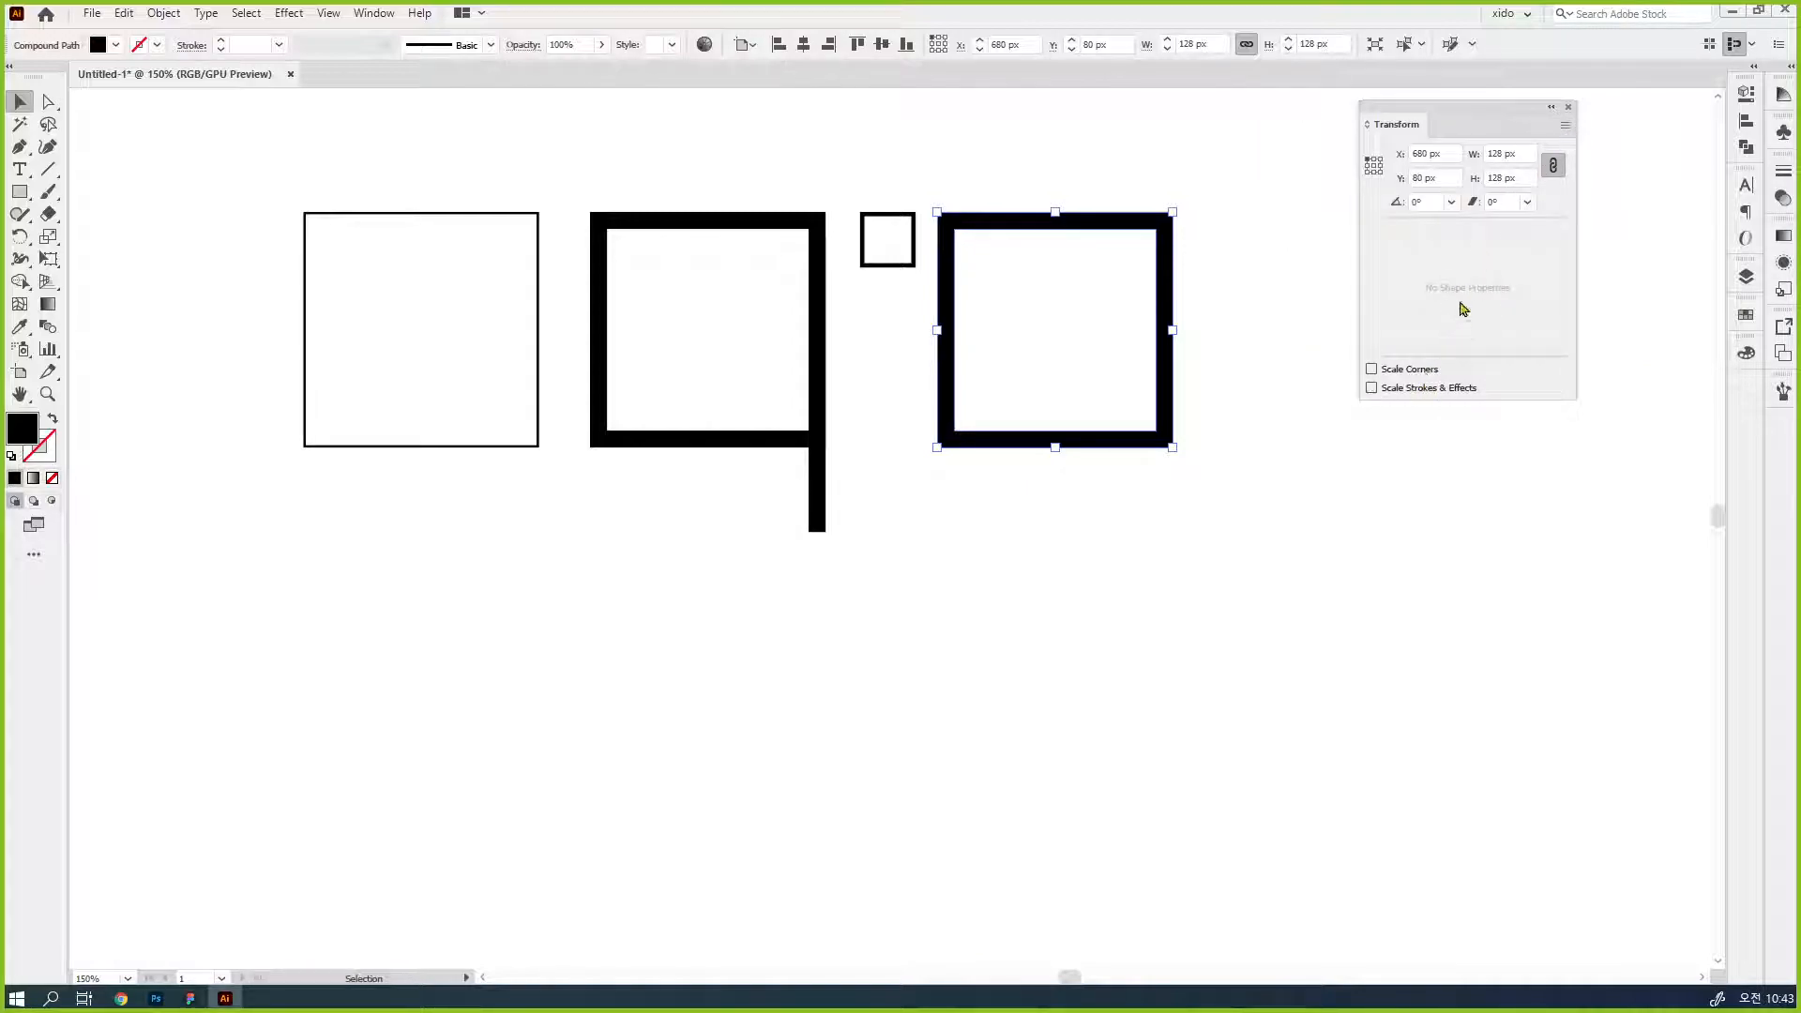
{"action": "left_click", "coordinate": [1566, 127]}
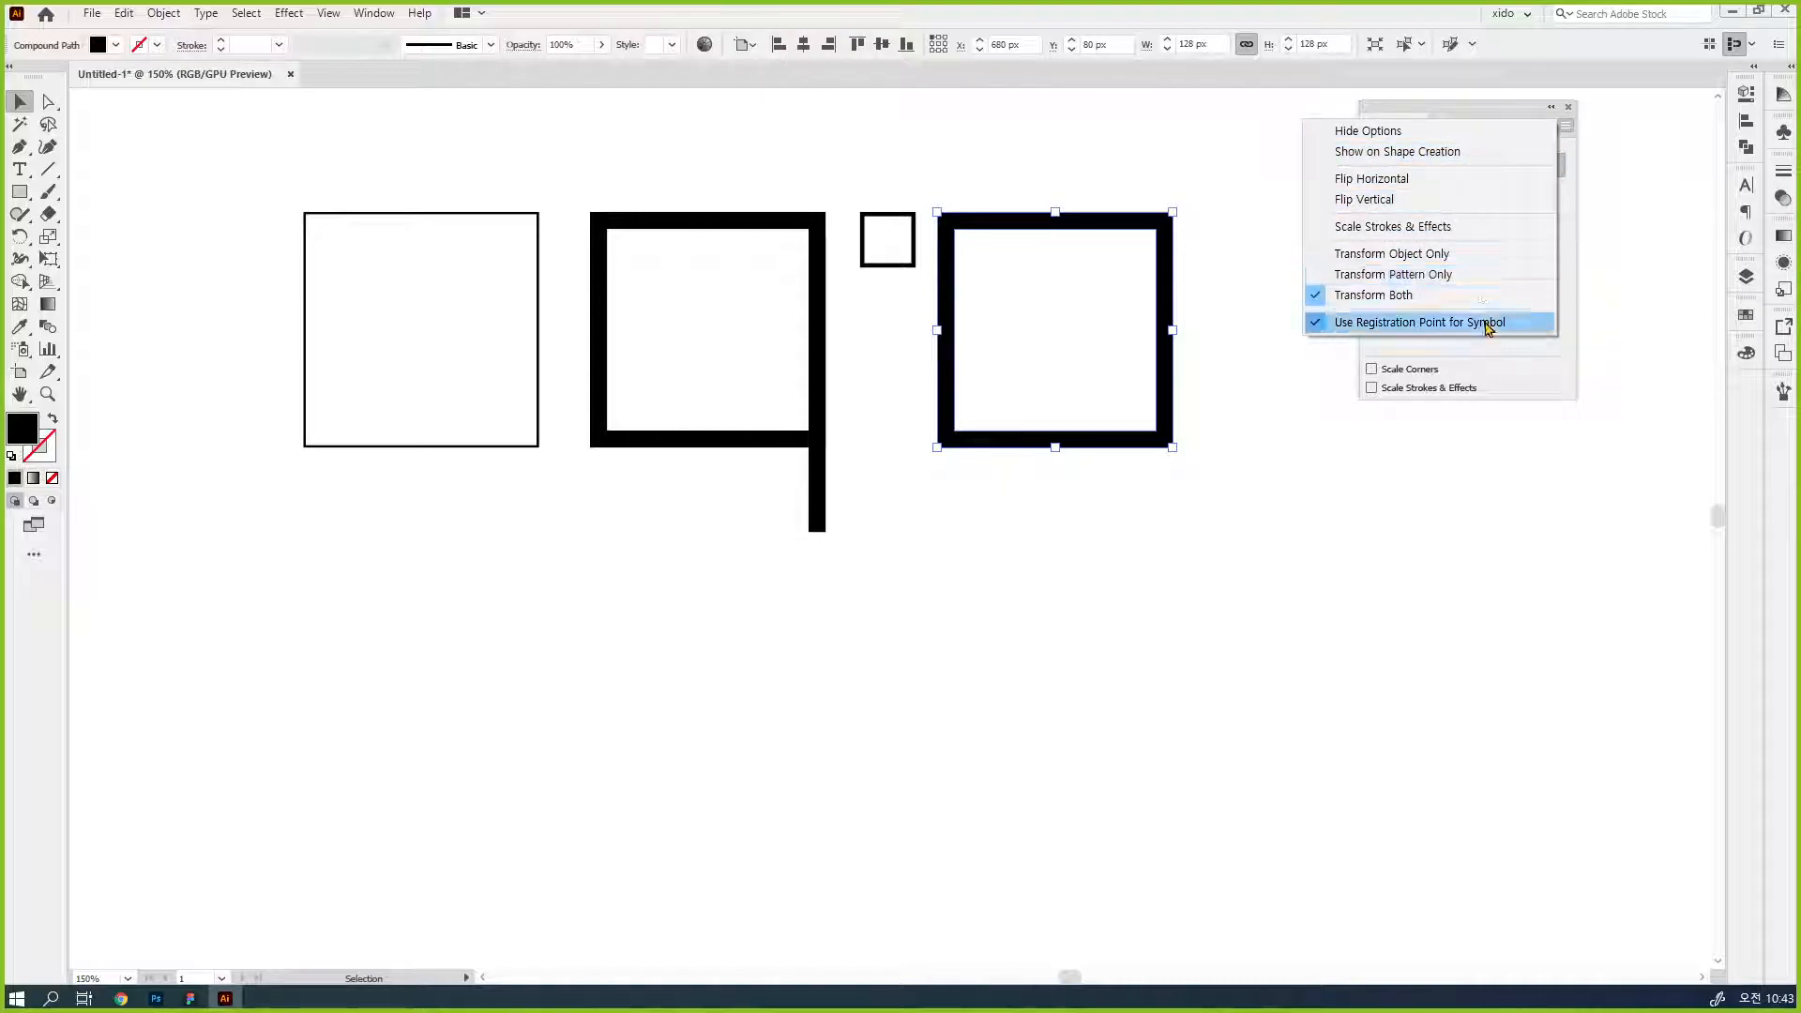
{"action": "left_click", "coordinate": [1494, 151]}
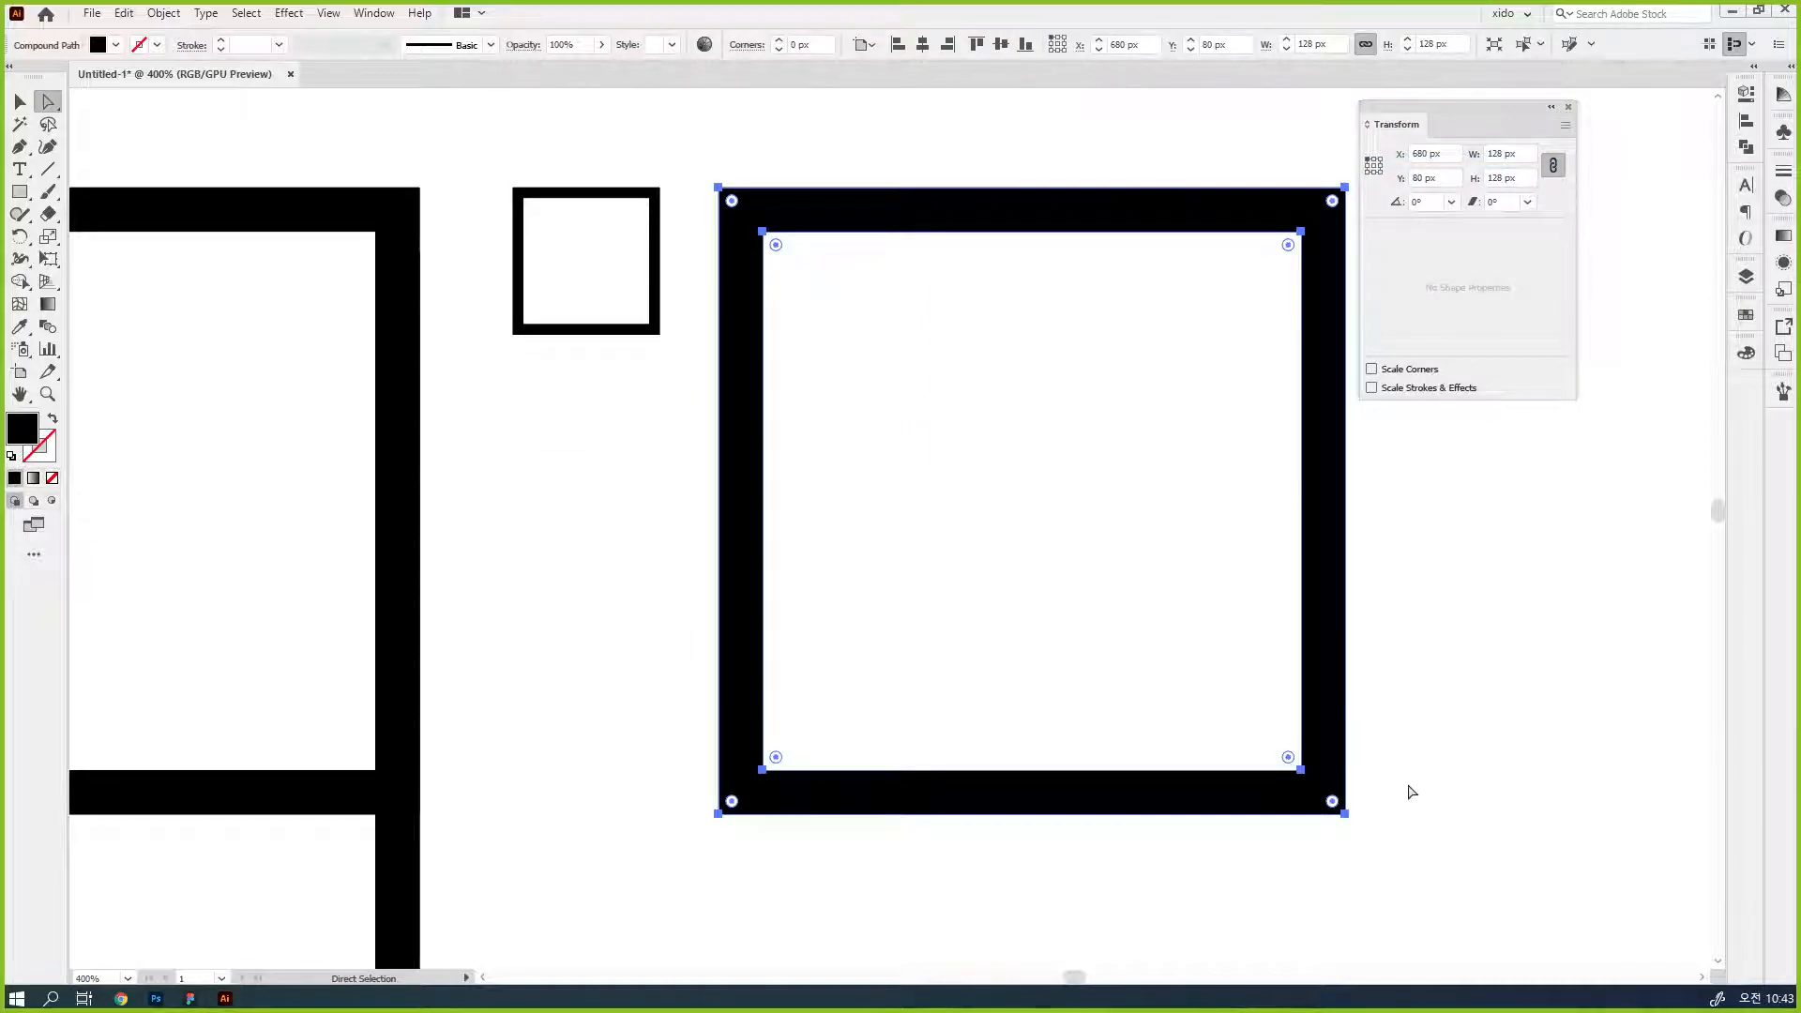
- Shrink the rightmost thick frame proportionally to 66 px square, and reduce it further to slightly larger than the small frame beside it
{"action": "key", "text": "v"}
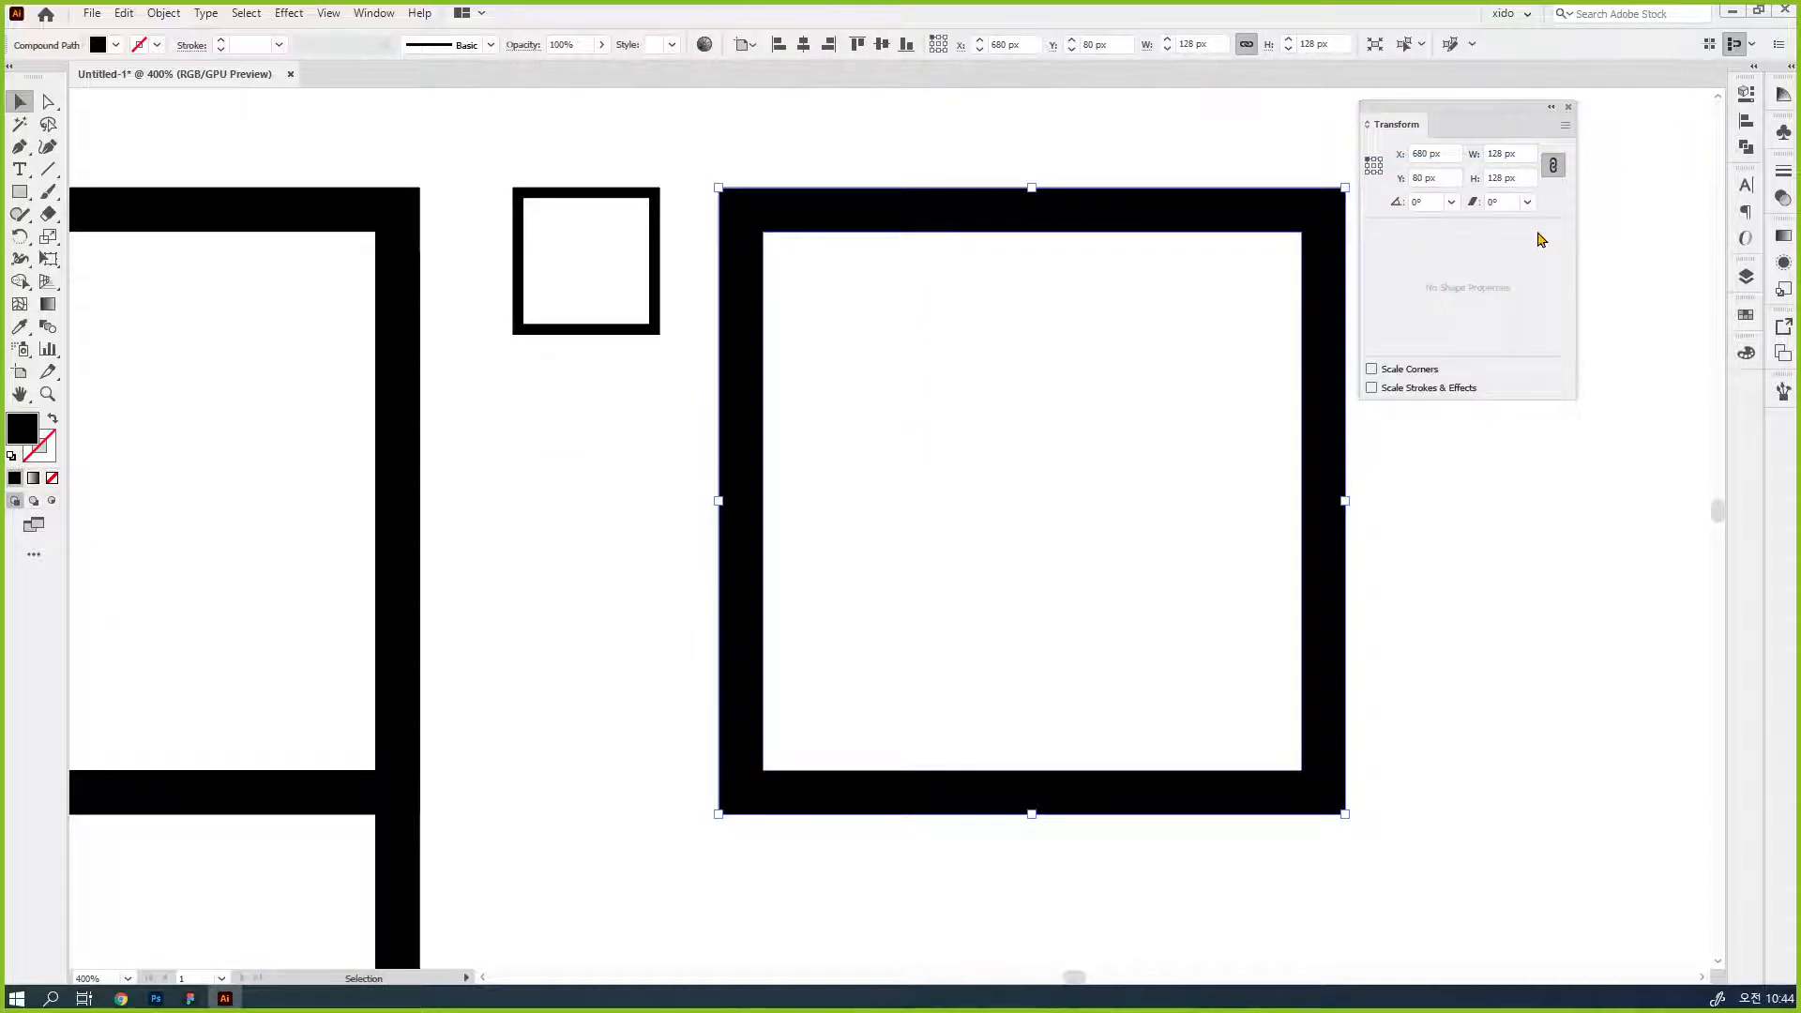
{"action": "left_click", "coordinate": [1514, 690]}
{"action": "left_click", "coordinate": [1344, 790]}
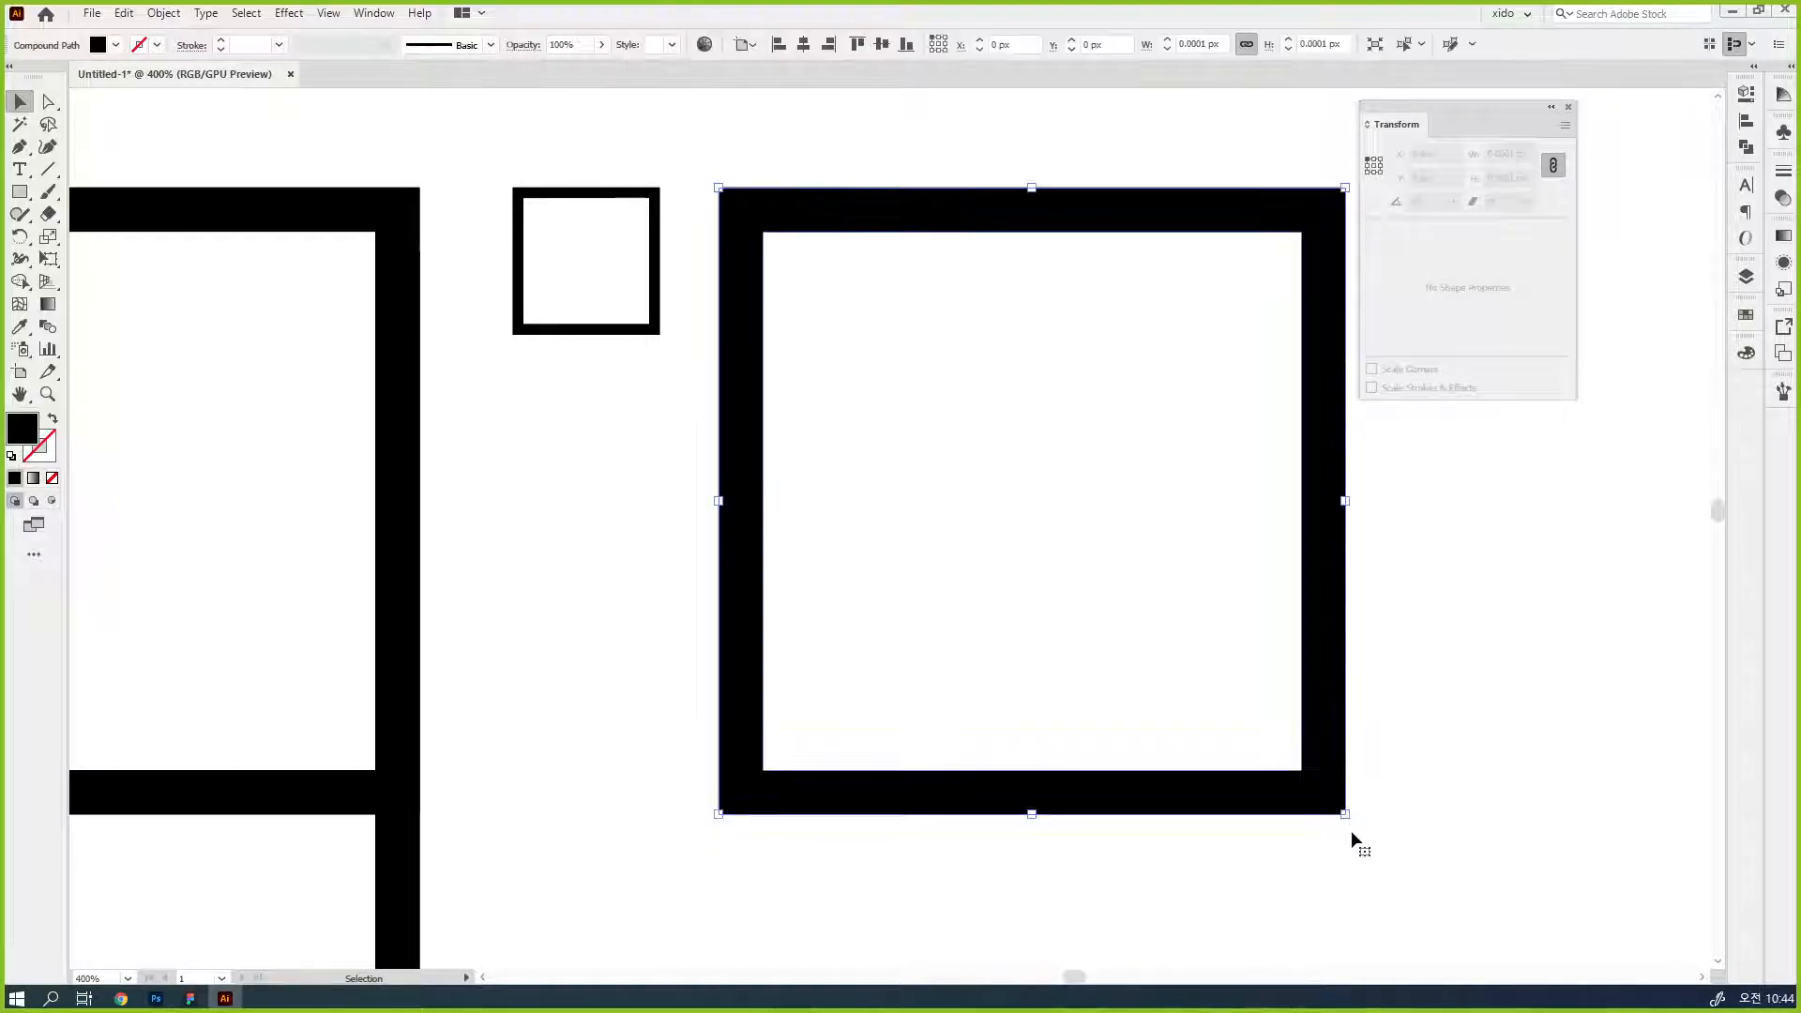
{"action": "left_click_drag", "start_coordinate": [1347, 819], "coordinate": [1066, 499]}
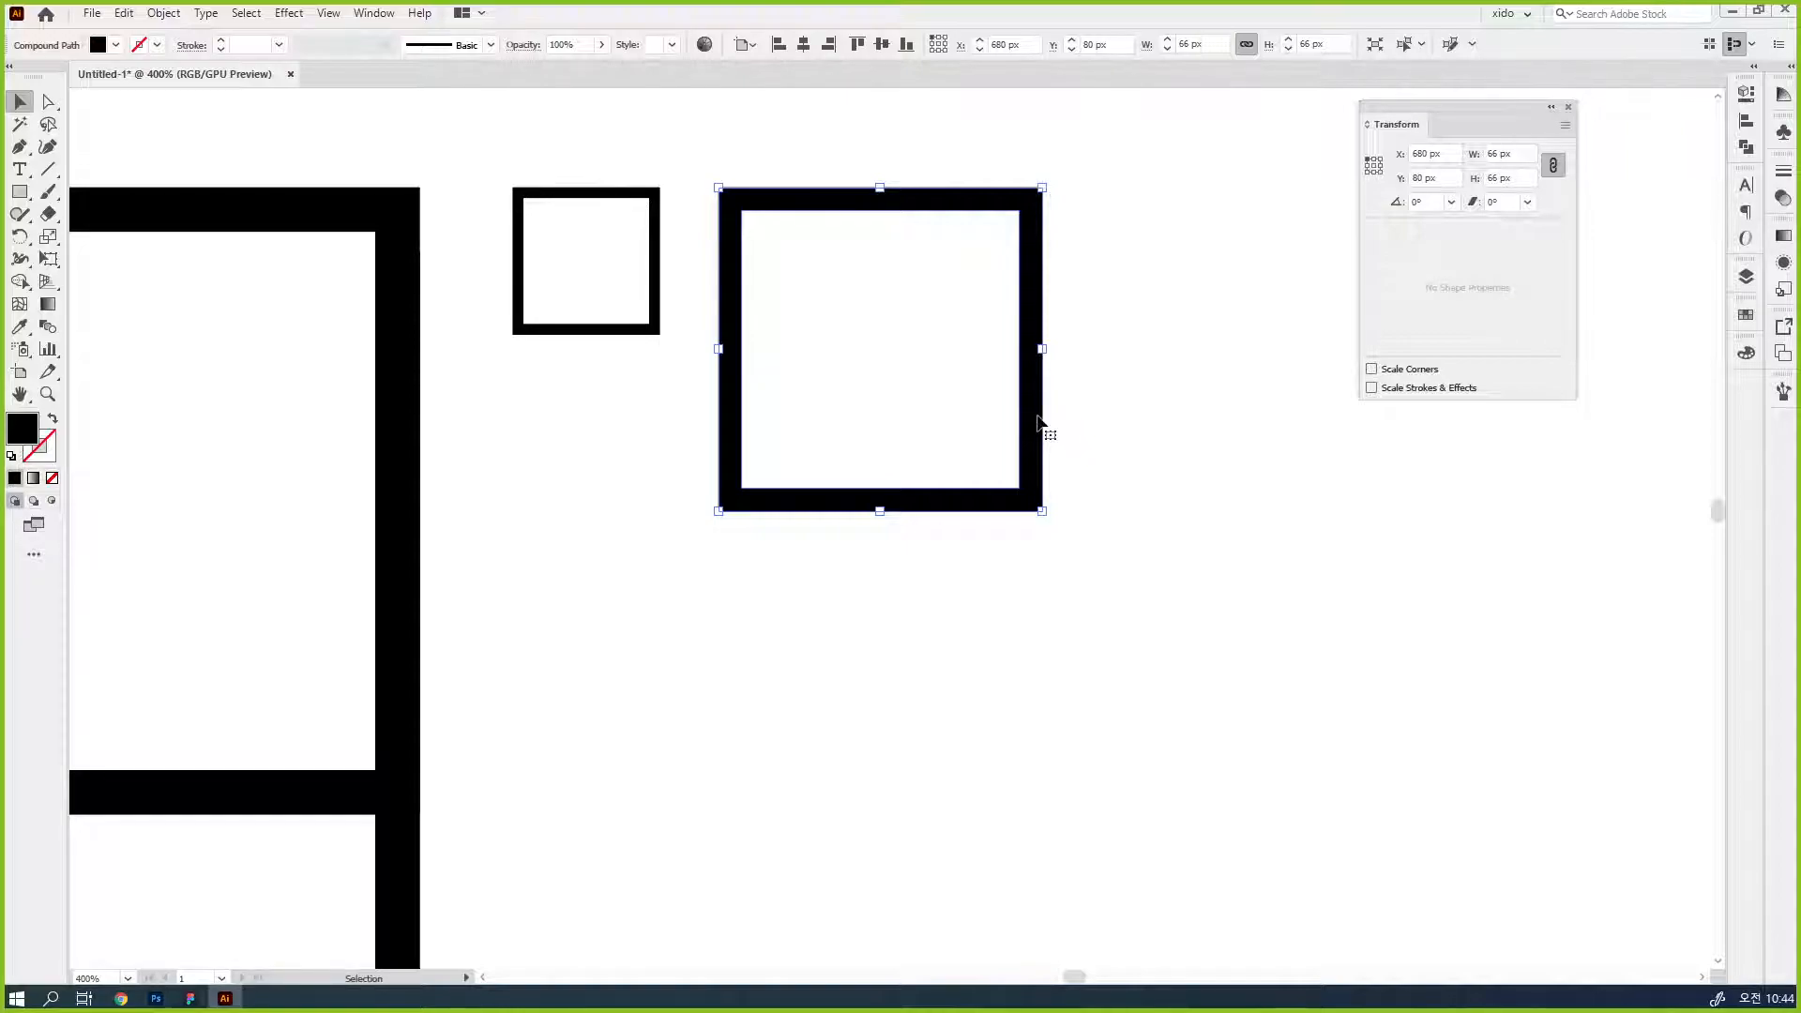
{"action": "left_click_drag", "start_coordinate": [1043, 509], "coordinate": [964, 432]}
{"action": "left_click", "coordinate": [1001, 487]}
- Select only the inner square of the reduced frame and shift it 2 px right and 2 px down
{"action": "key", "text": "a"}
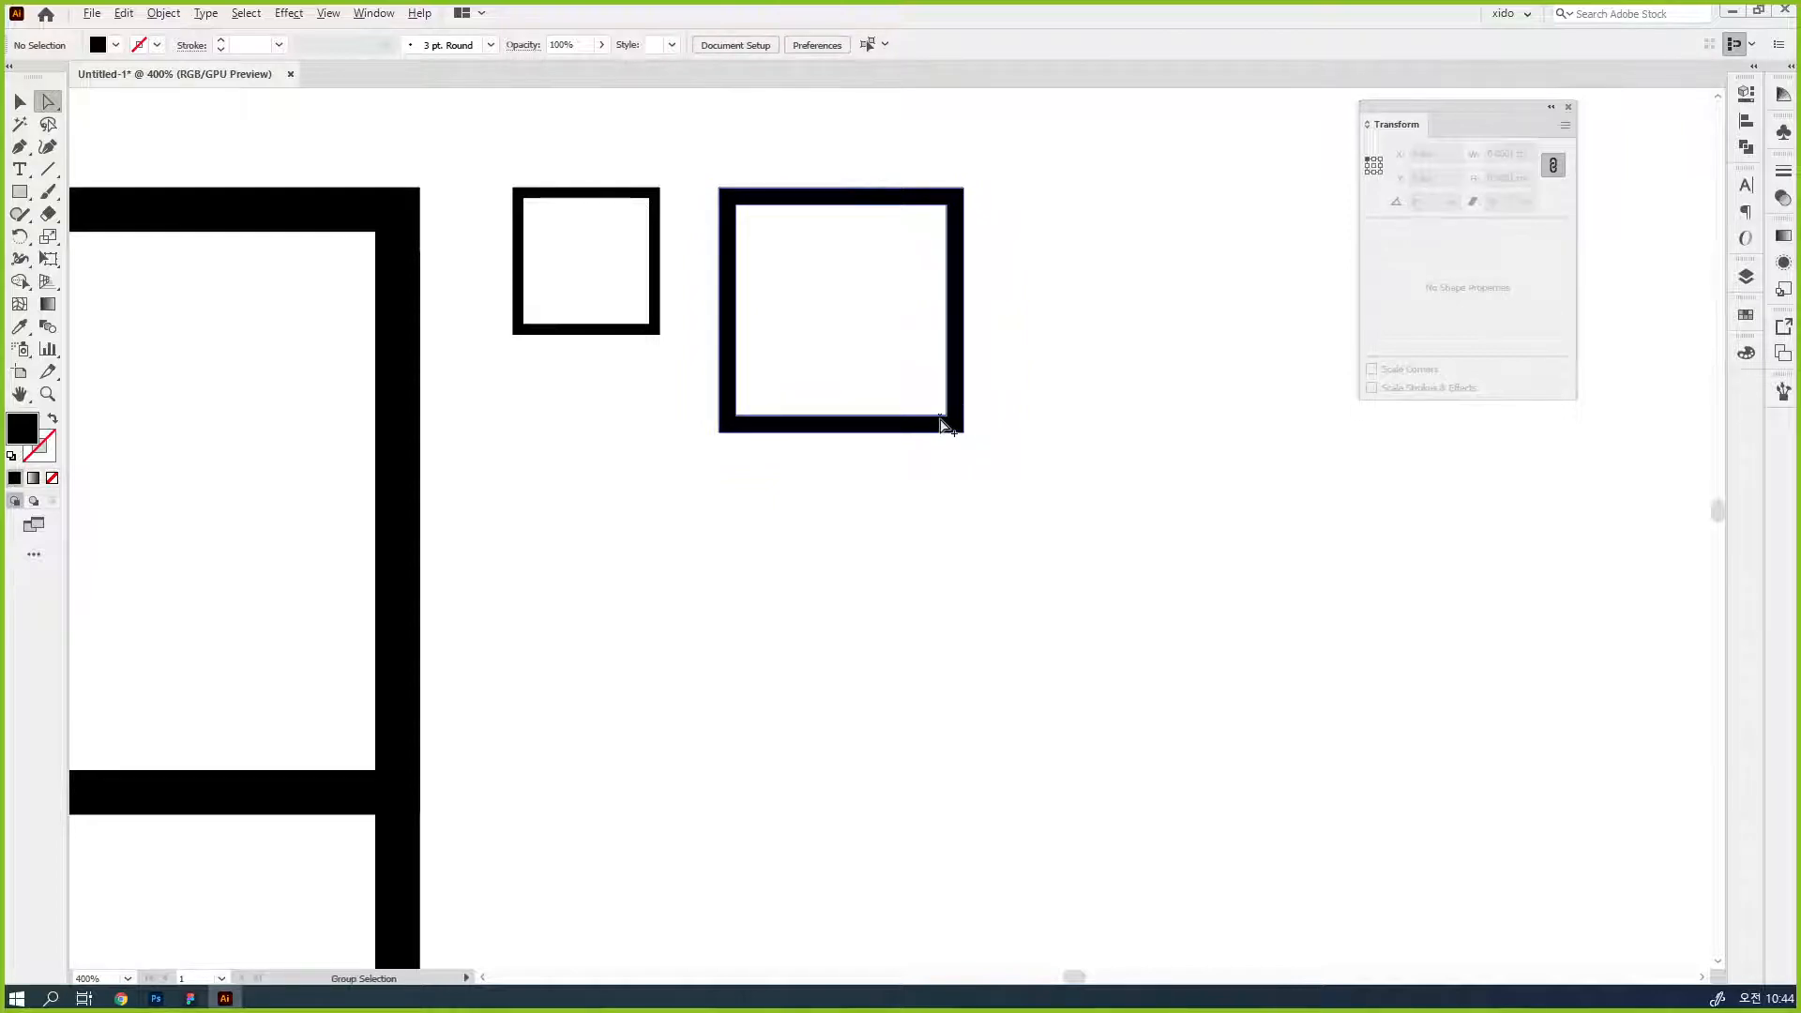
{"action": "left_click", "coordinate": [944, 424]}
{"action": "key", "text": "Right"}
{"action": "key", "text": "Right"}
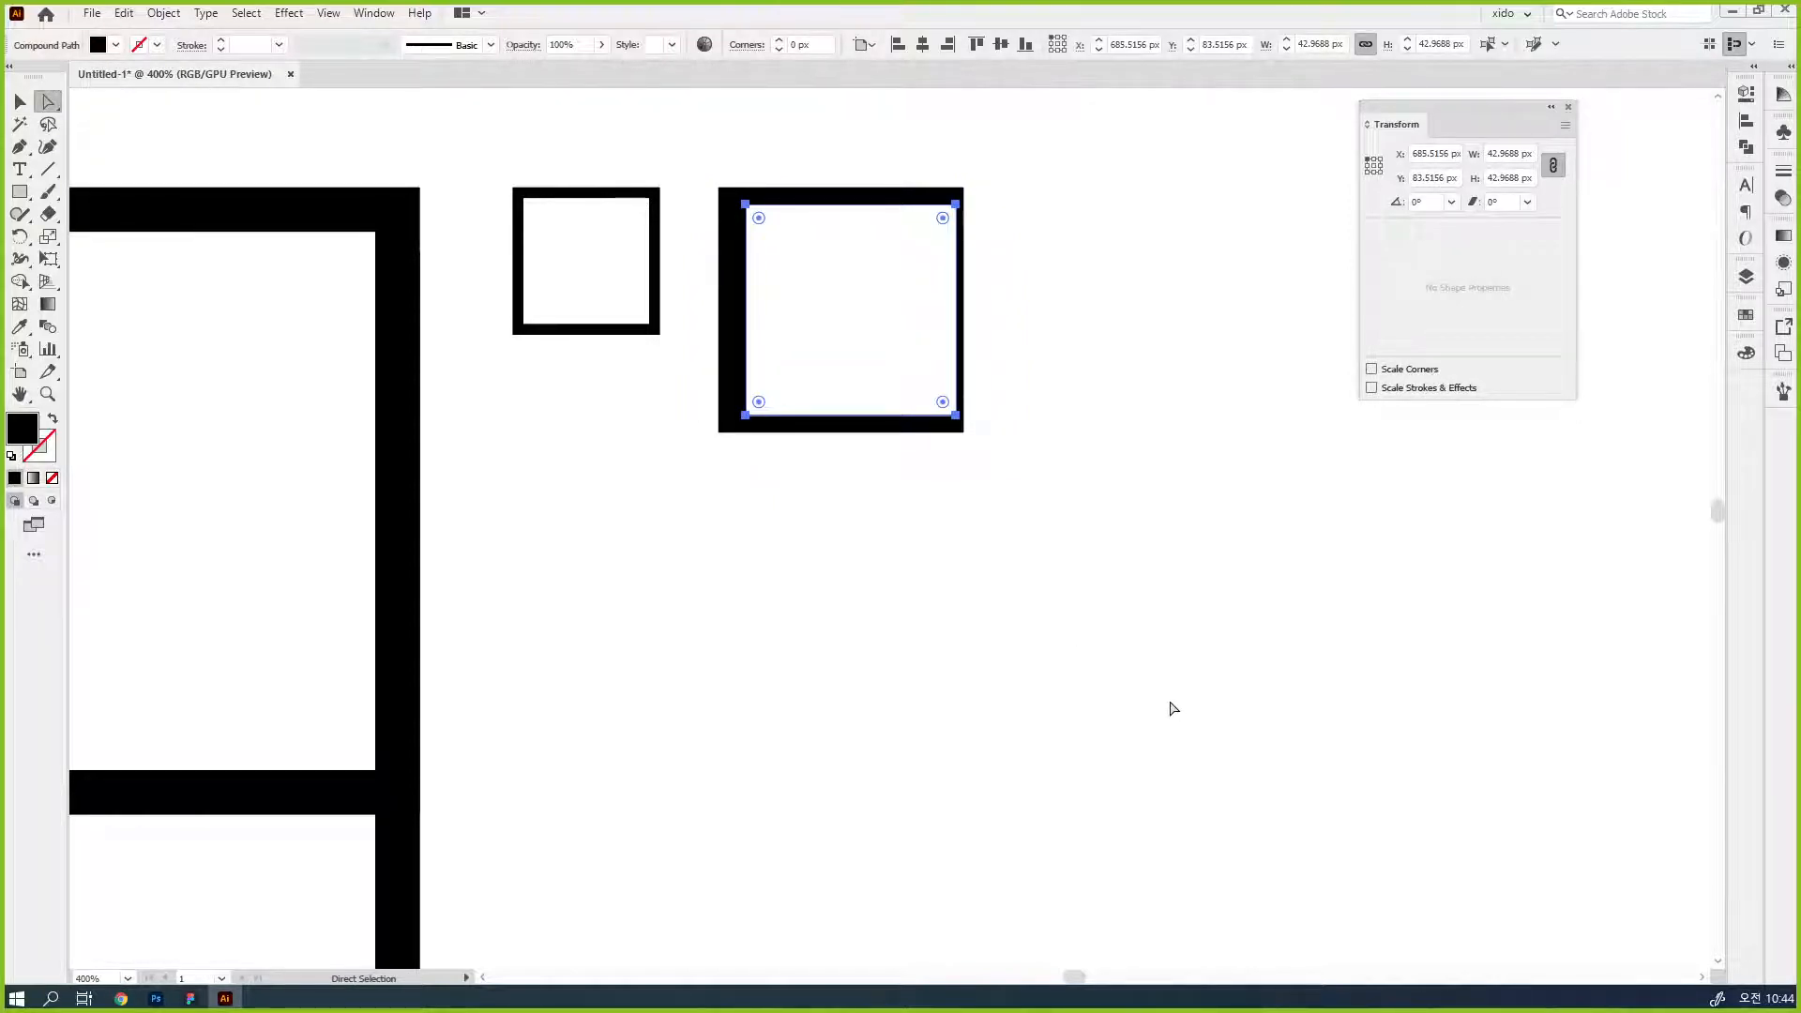
{"action": "key", "text": "Down"}
{"action": "key", "text": "Down"}
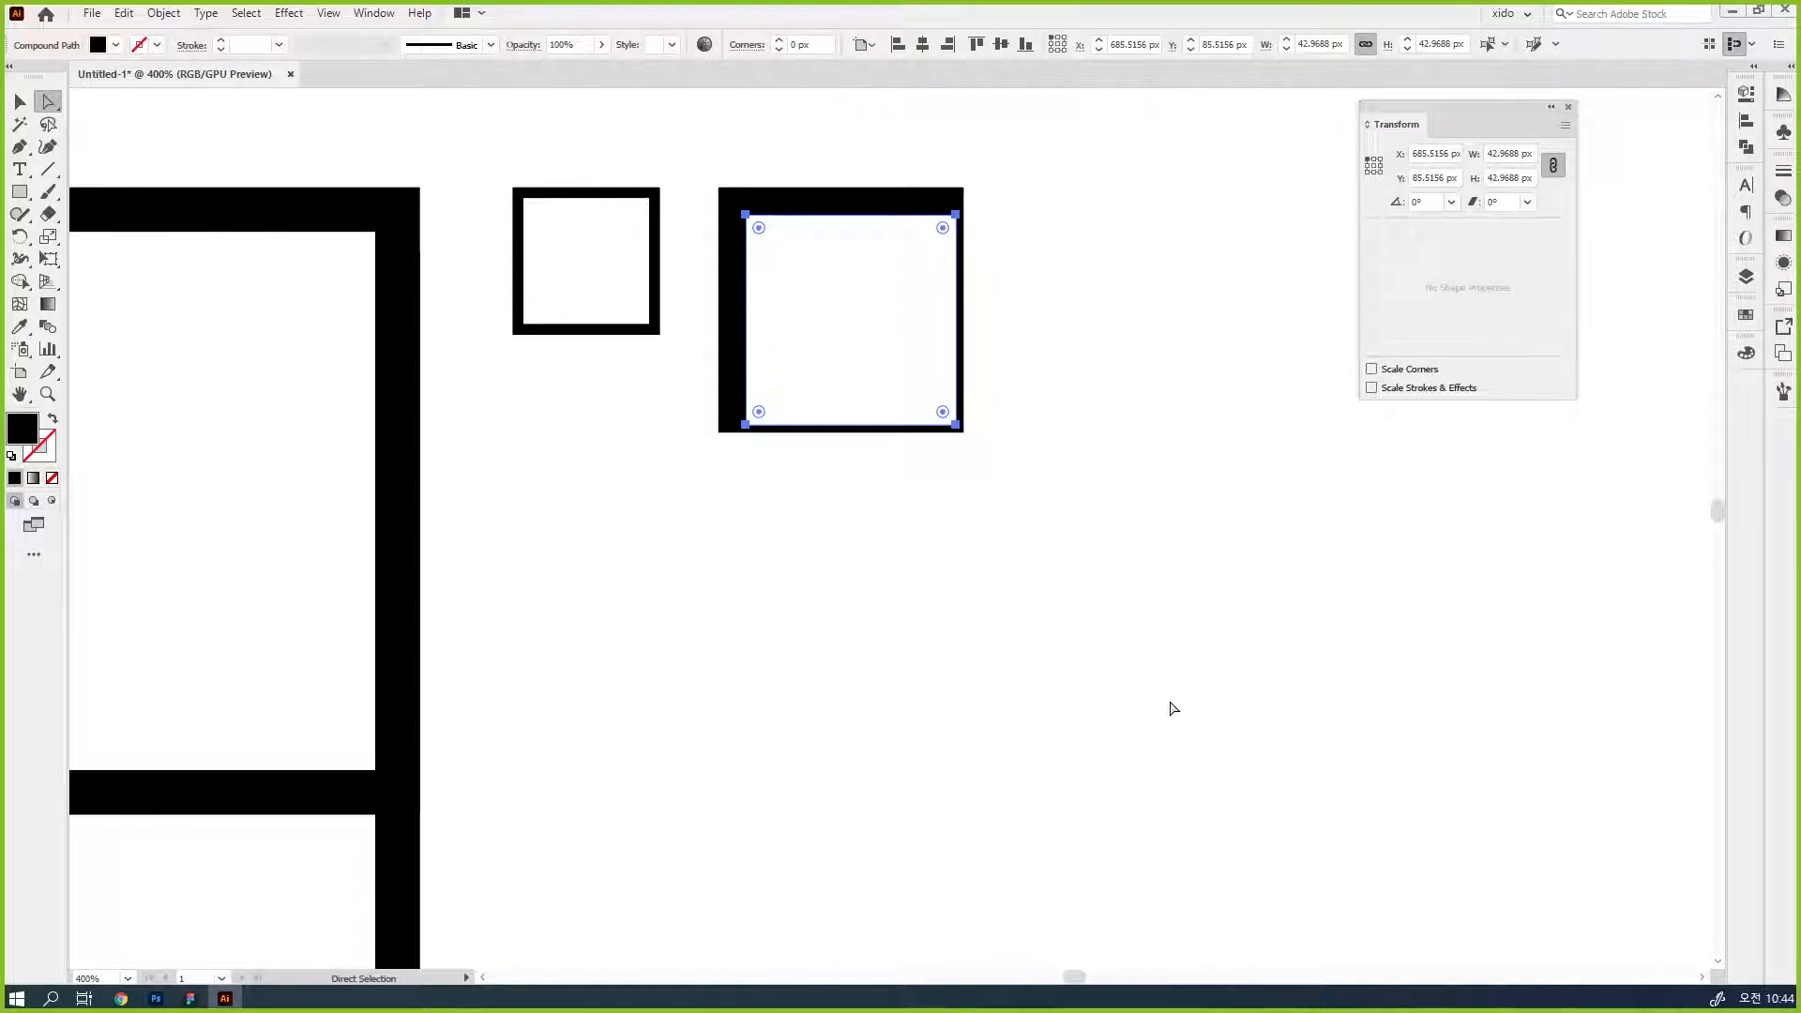
{"action": "key", "text": "v"}
{"action": "left_click", "coordinate": [981, 510]}
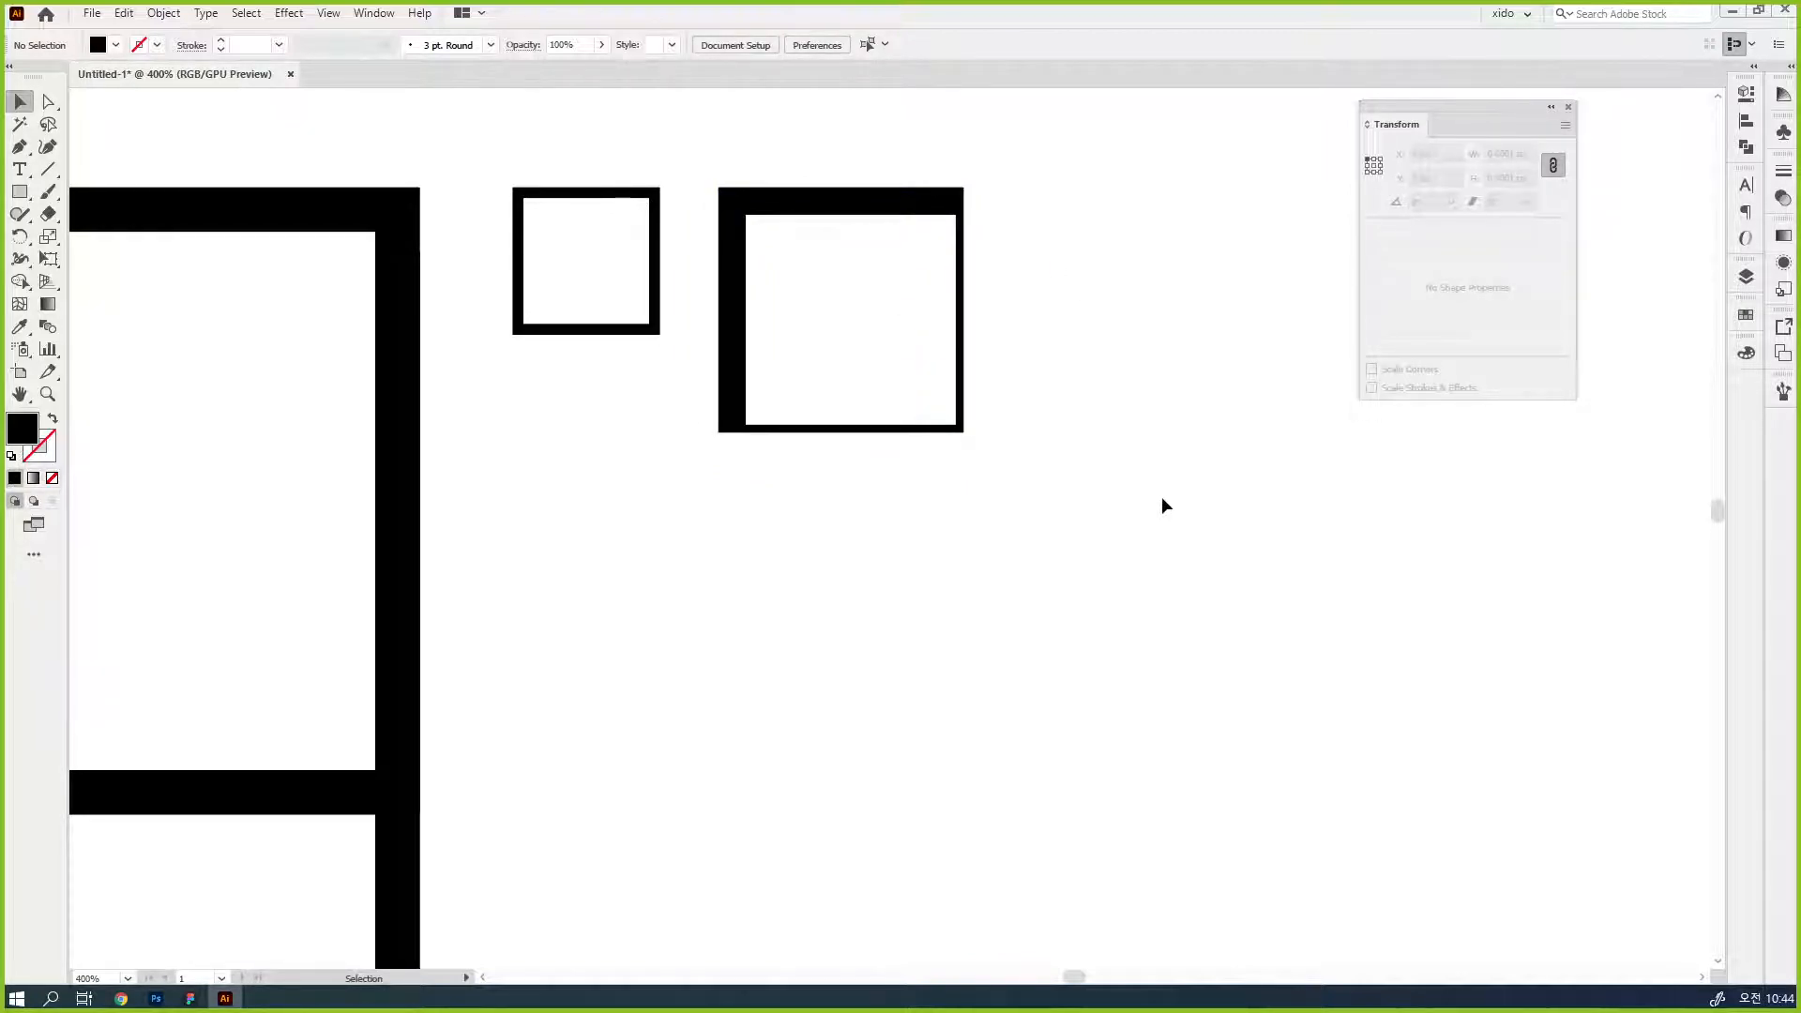
- Delete the three thick frames and the vertical bar, keeping only the thin outlined square
{"action": "key", "text": "ctrl+minus"}
{"action": "key", "text": "ctrl+minus"}
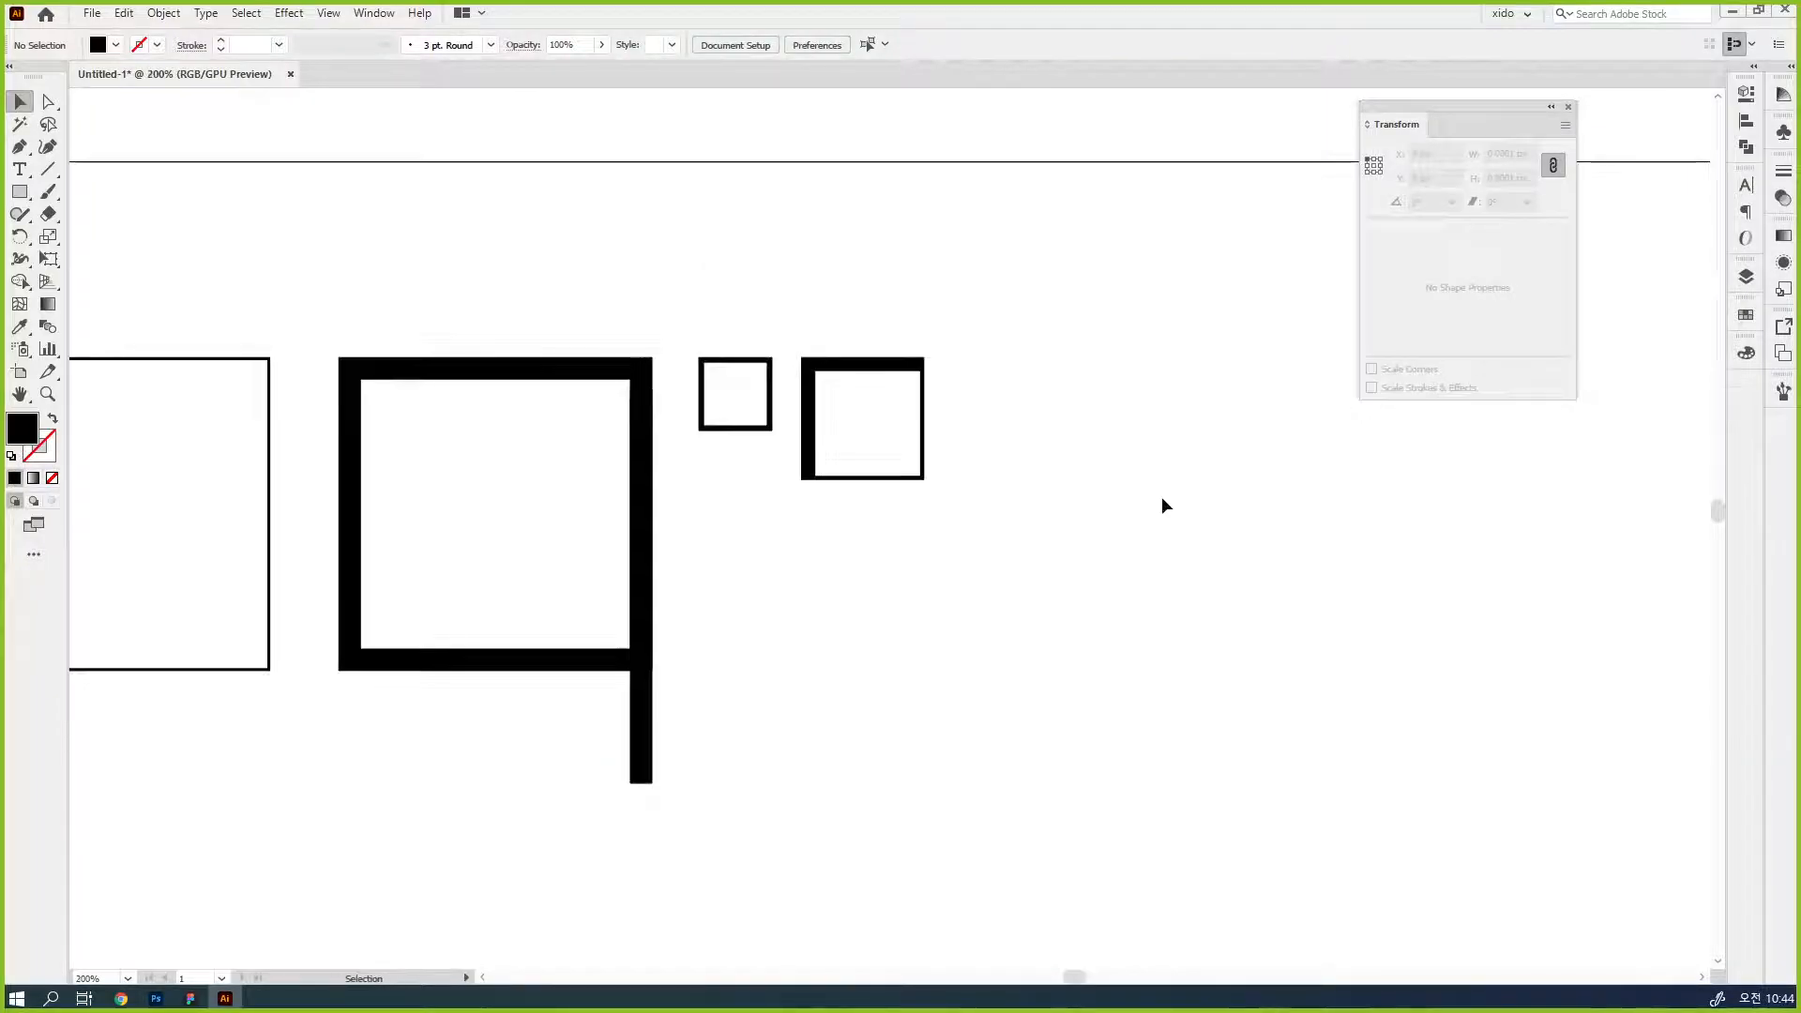
{"action": "left_click_drag", "start_coordinate": [1026, 572], "coordinate": [1321, 546]}
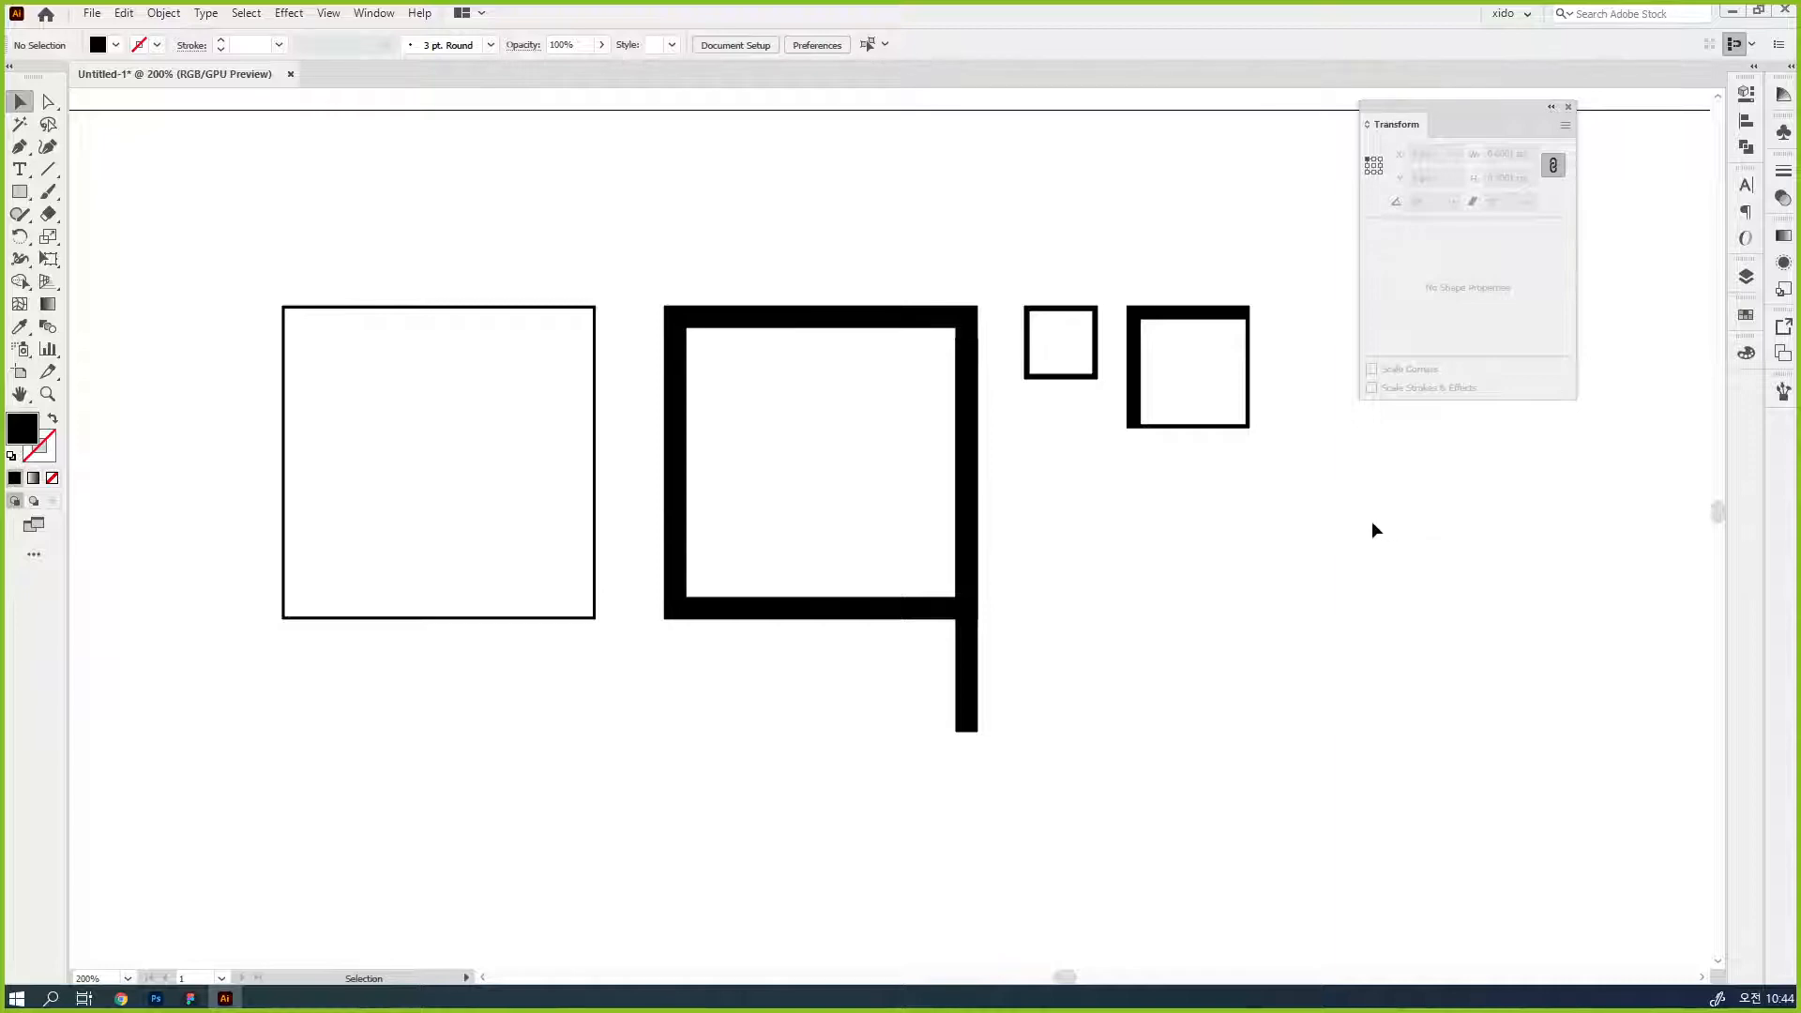
{"action": "left_click", "coordinate": [675, 462]}
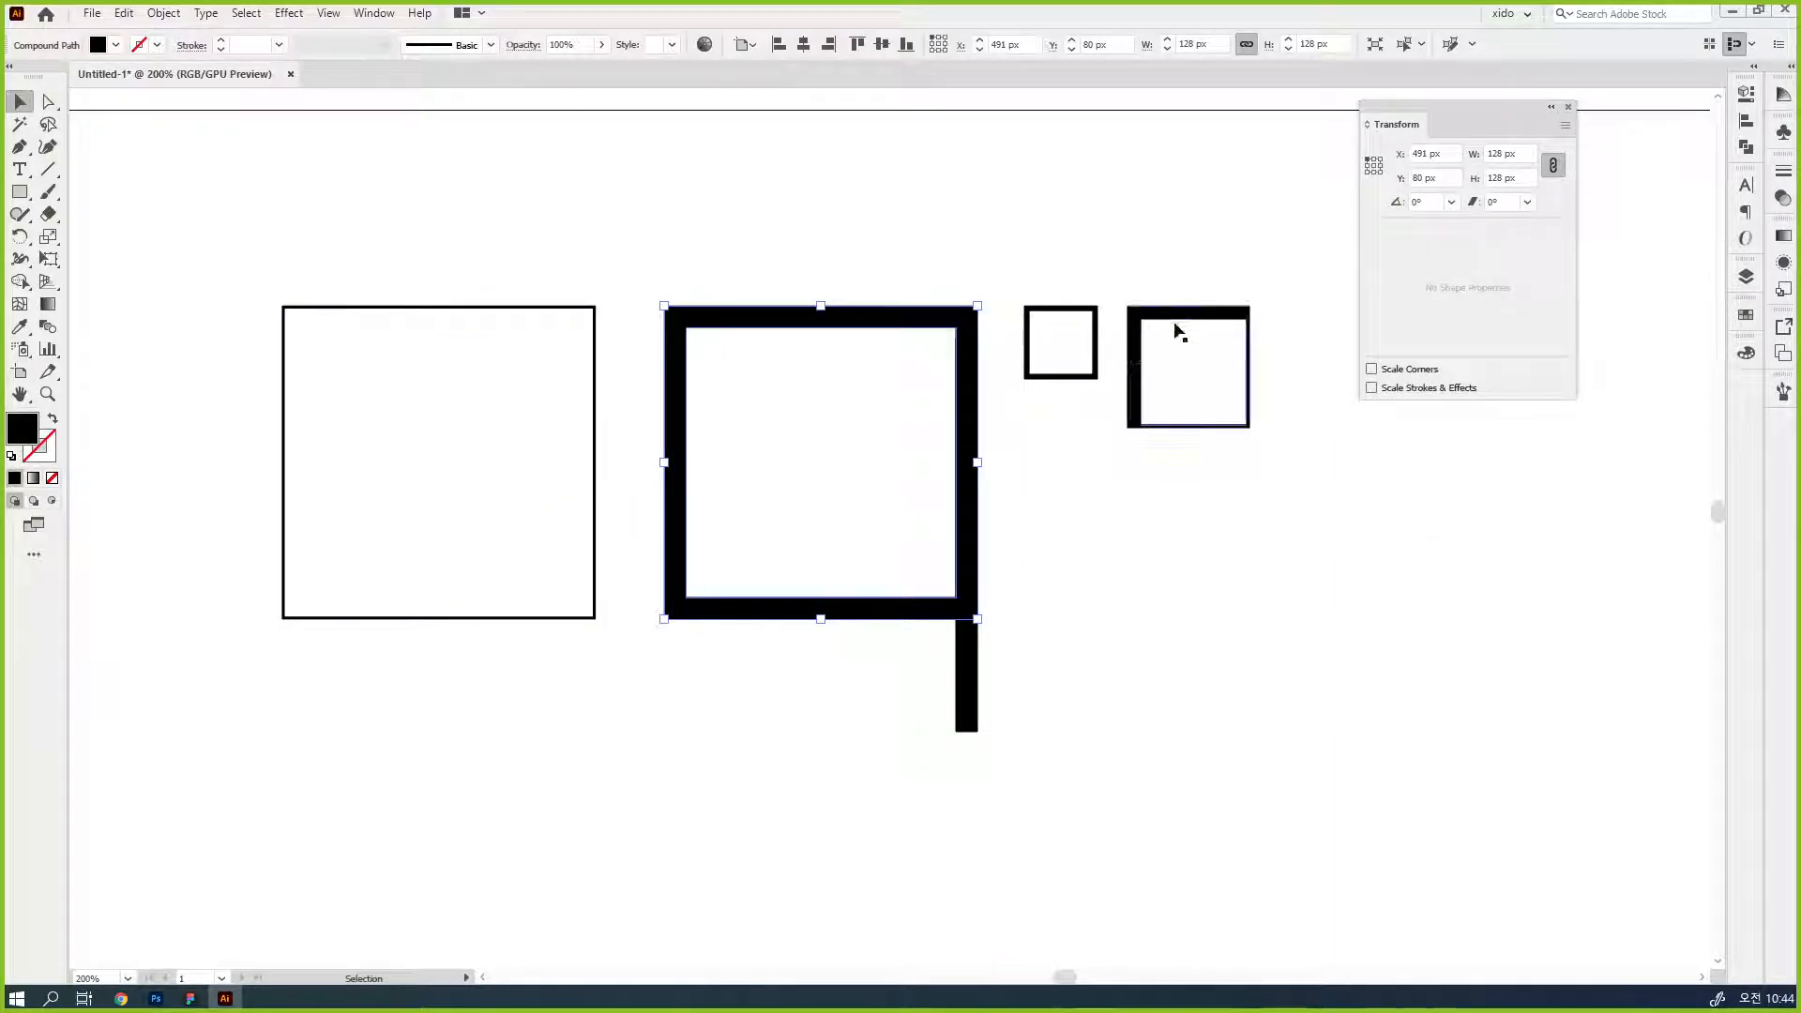
{"action": "left_click_drag", "start_coordinate": [1286, 760], "coordinate": [852, 222]}
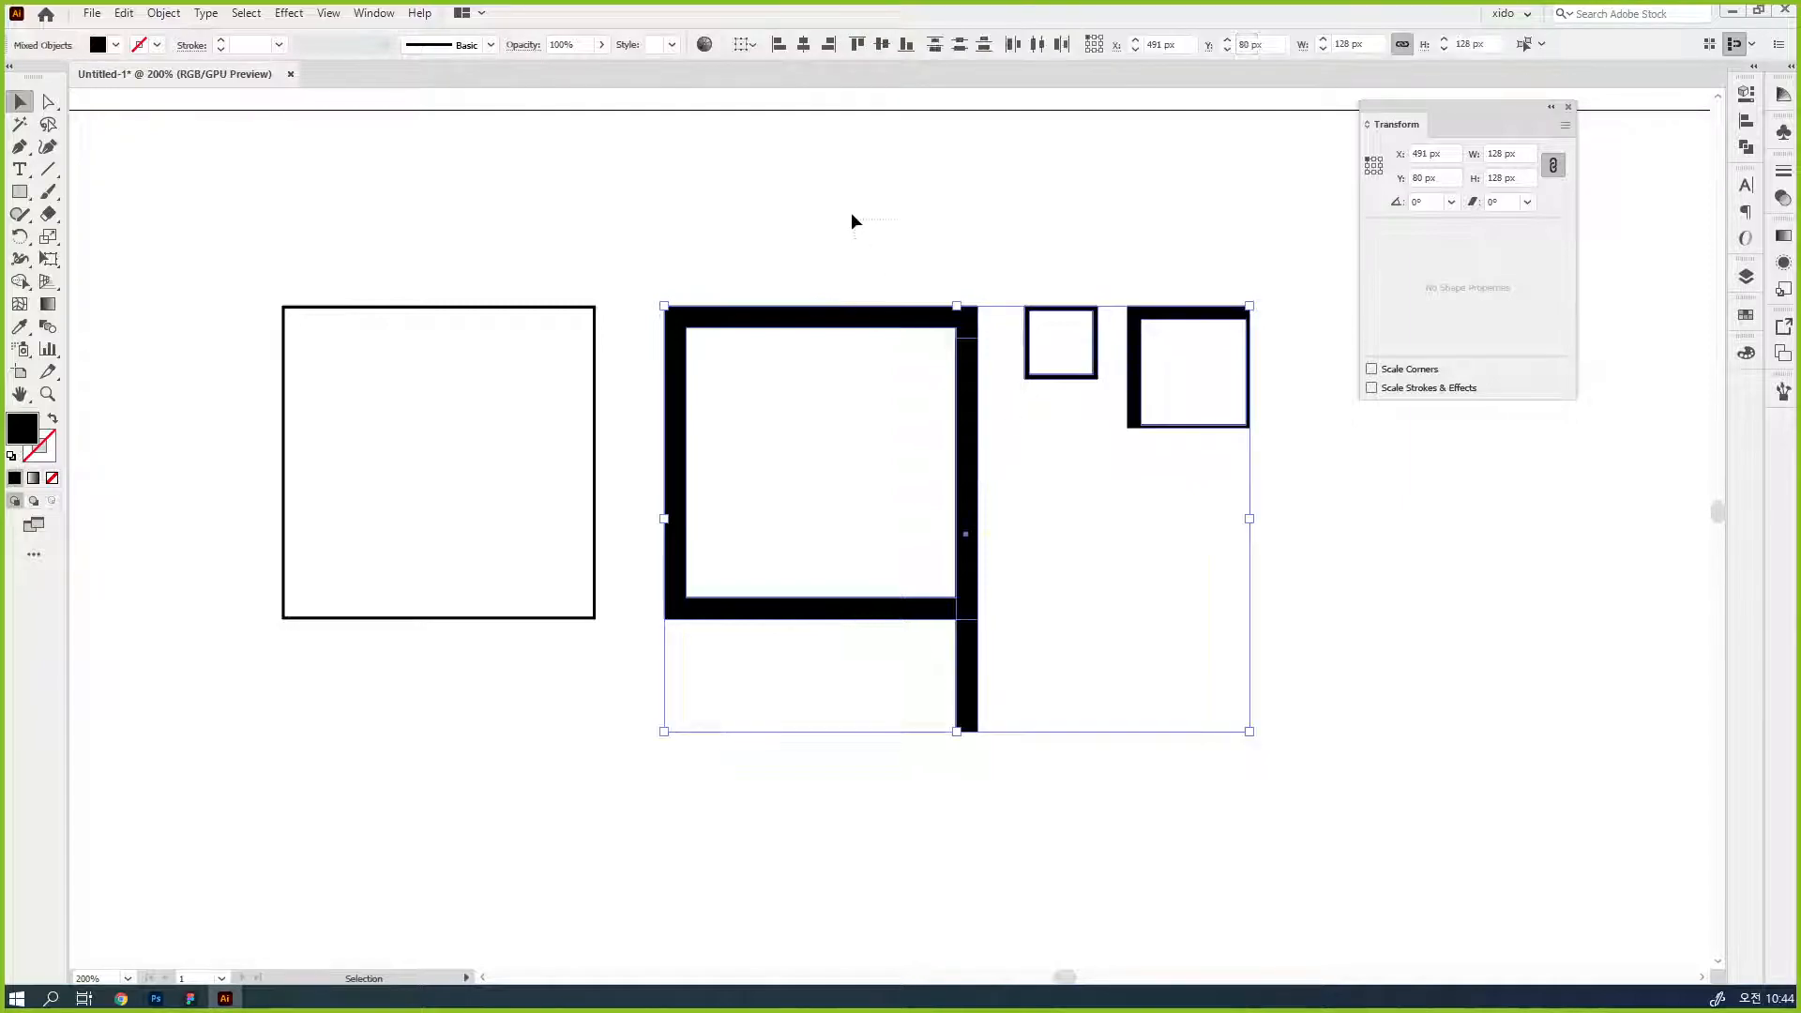
{"action": "key", "text": "Delete"}
{"action": "left_click_drag", "start_coordinate": [657, 616], "coordinate": [1040, 724]}
{"action": "left_click", "coordinate": [1212, 587], "text": "ctrl"}
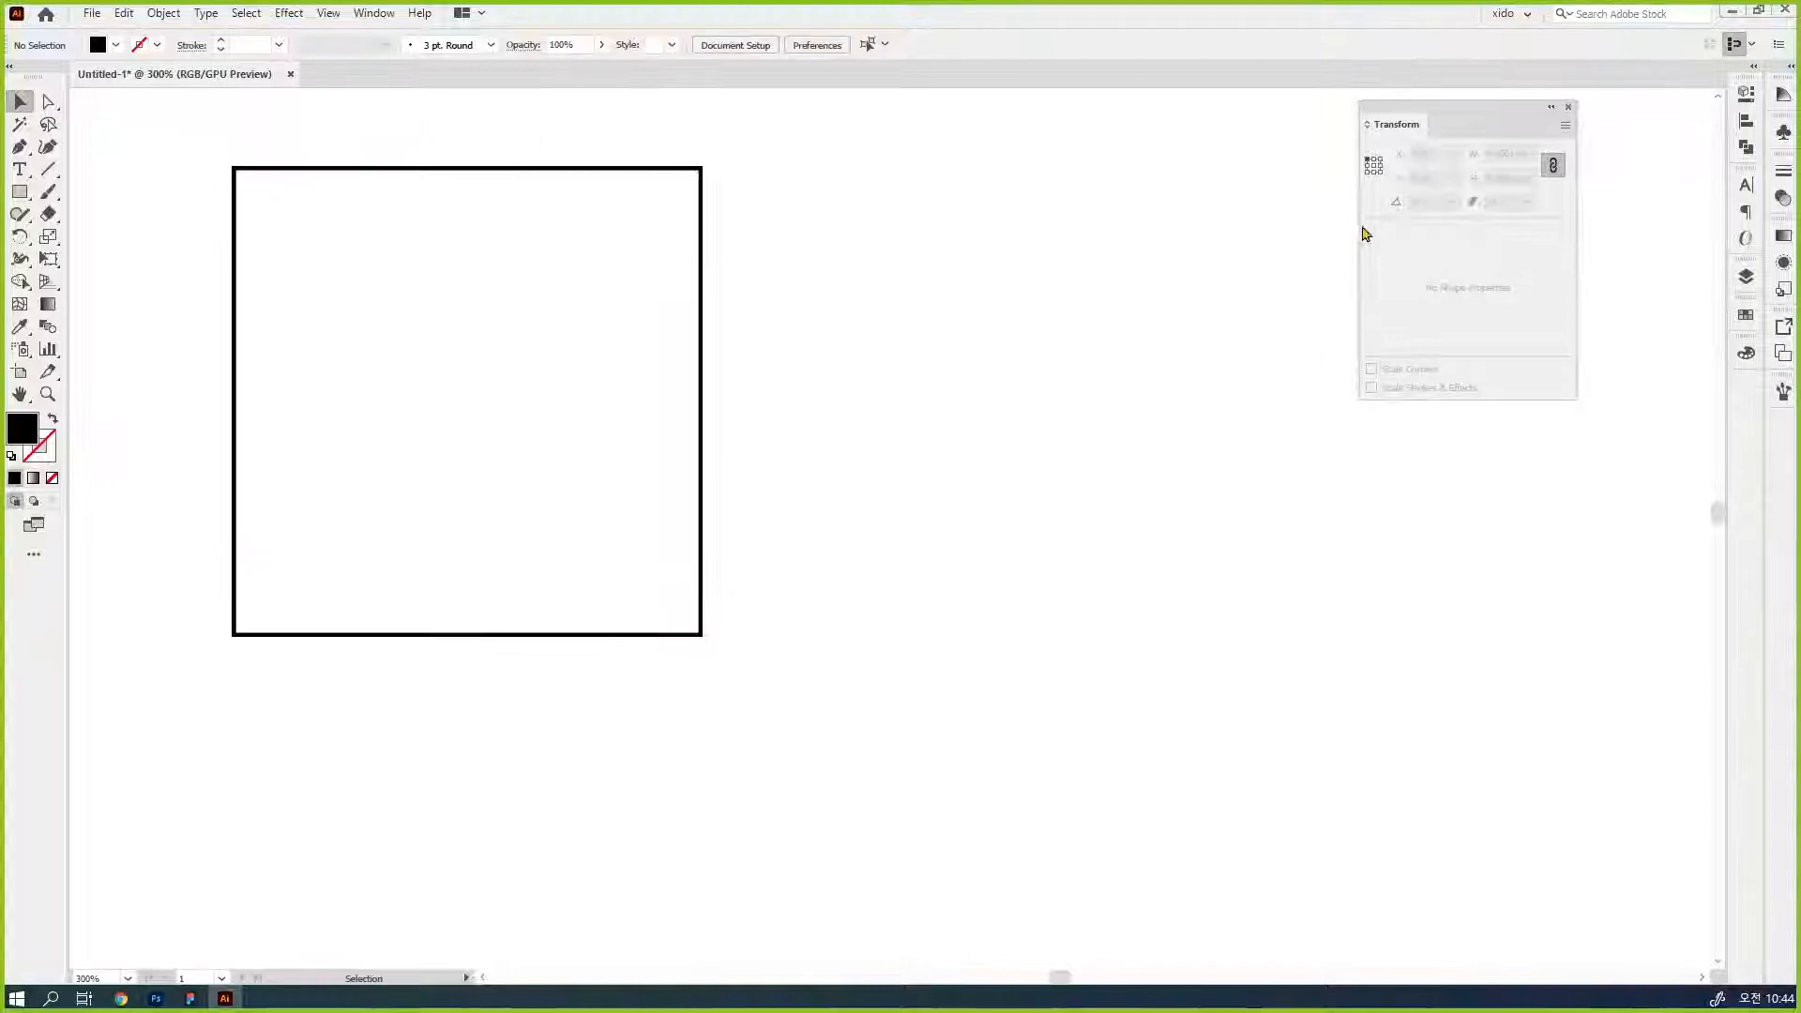
- Dock the floating Transform settings and switch briefly to Figma to view the magnifier, person and menu icons
{"action": "left_click_drag", "start_coordinate": [1410, 120], "coordinate": [1746, 392]}
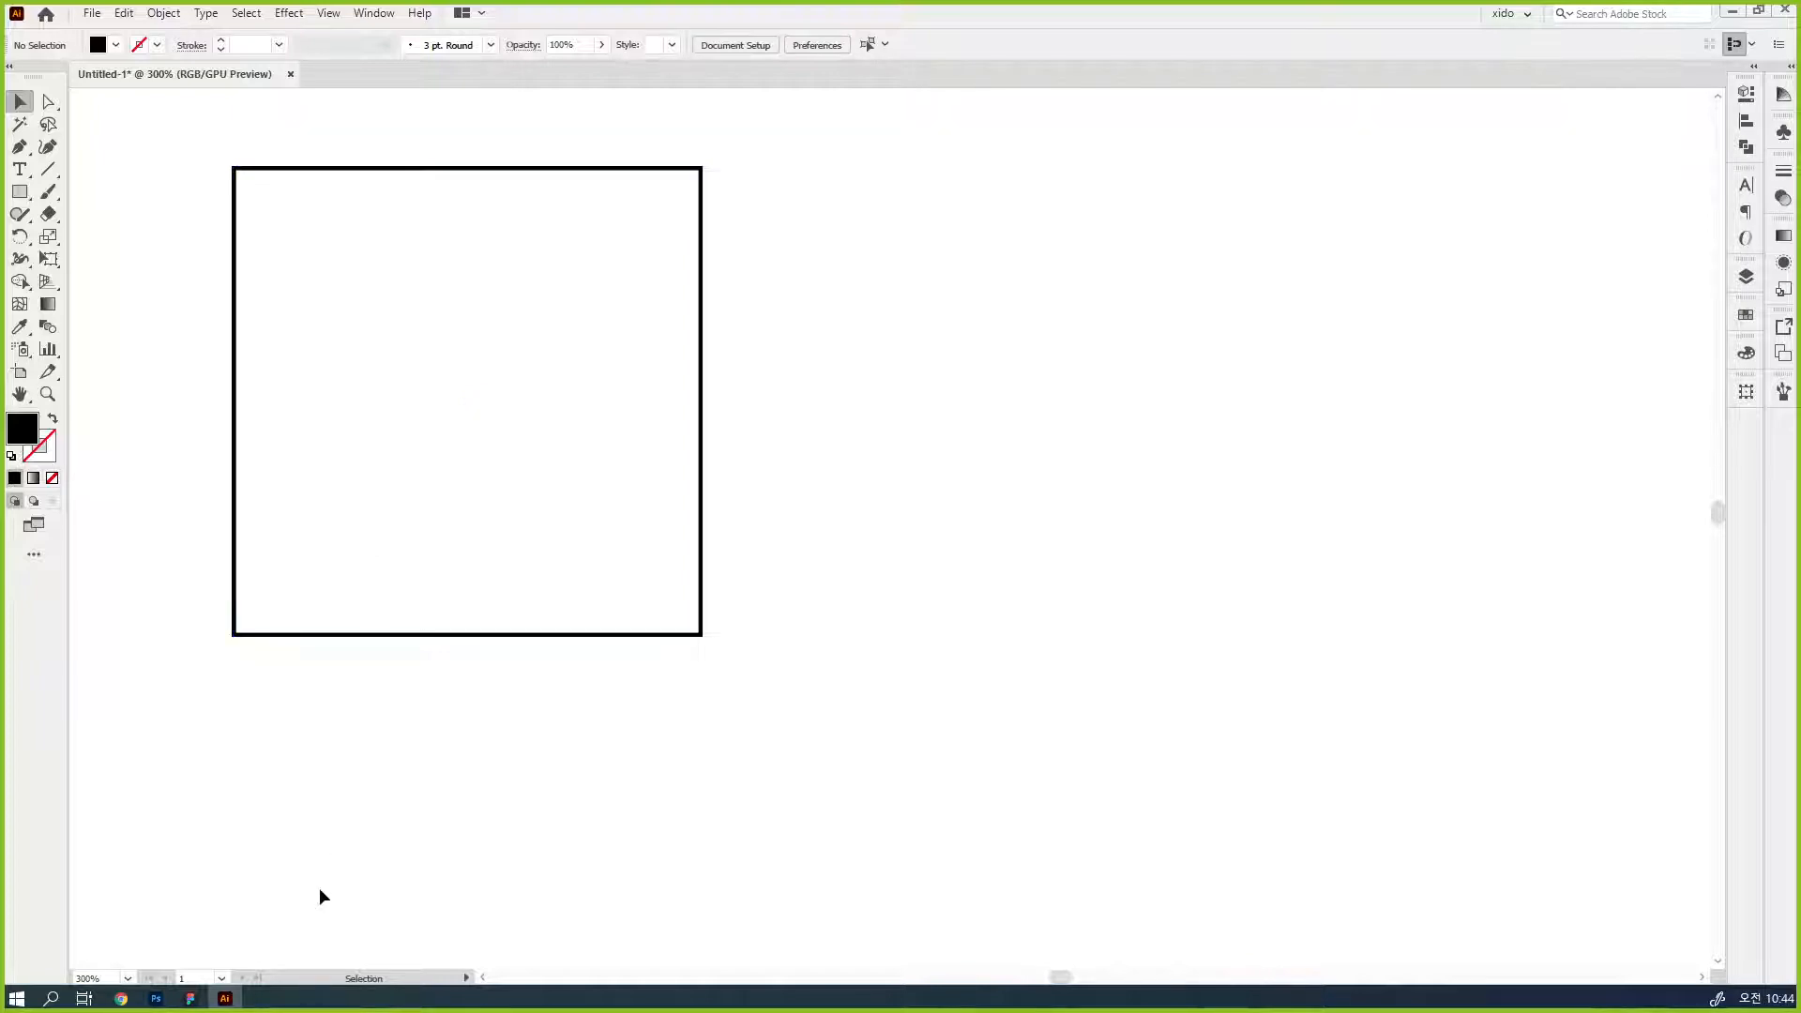
{"action": "left_click", "coordinate": [190, 998]}
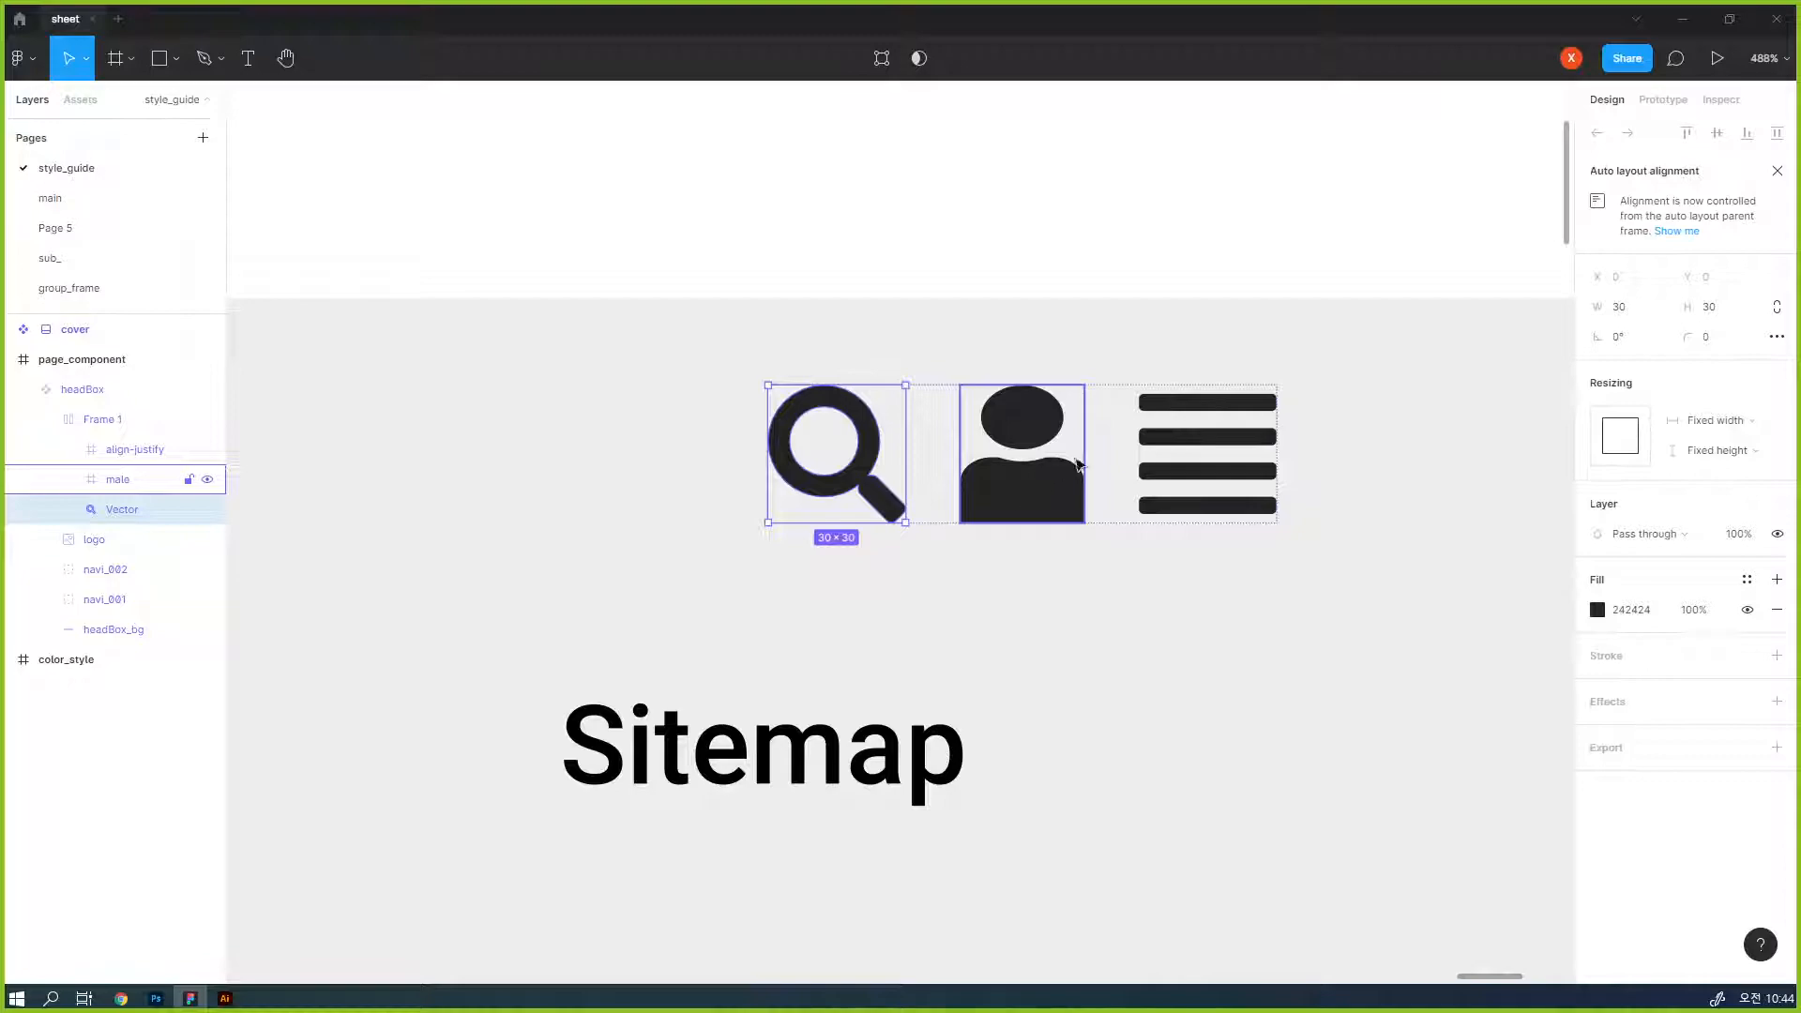
{"action": "left_click", "coordinate": [1683, 18]}
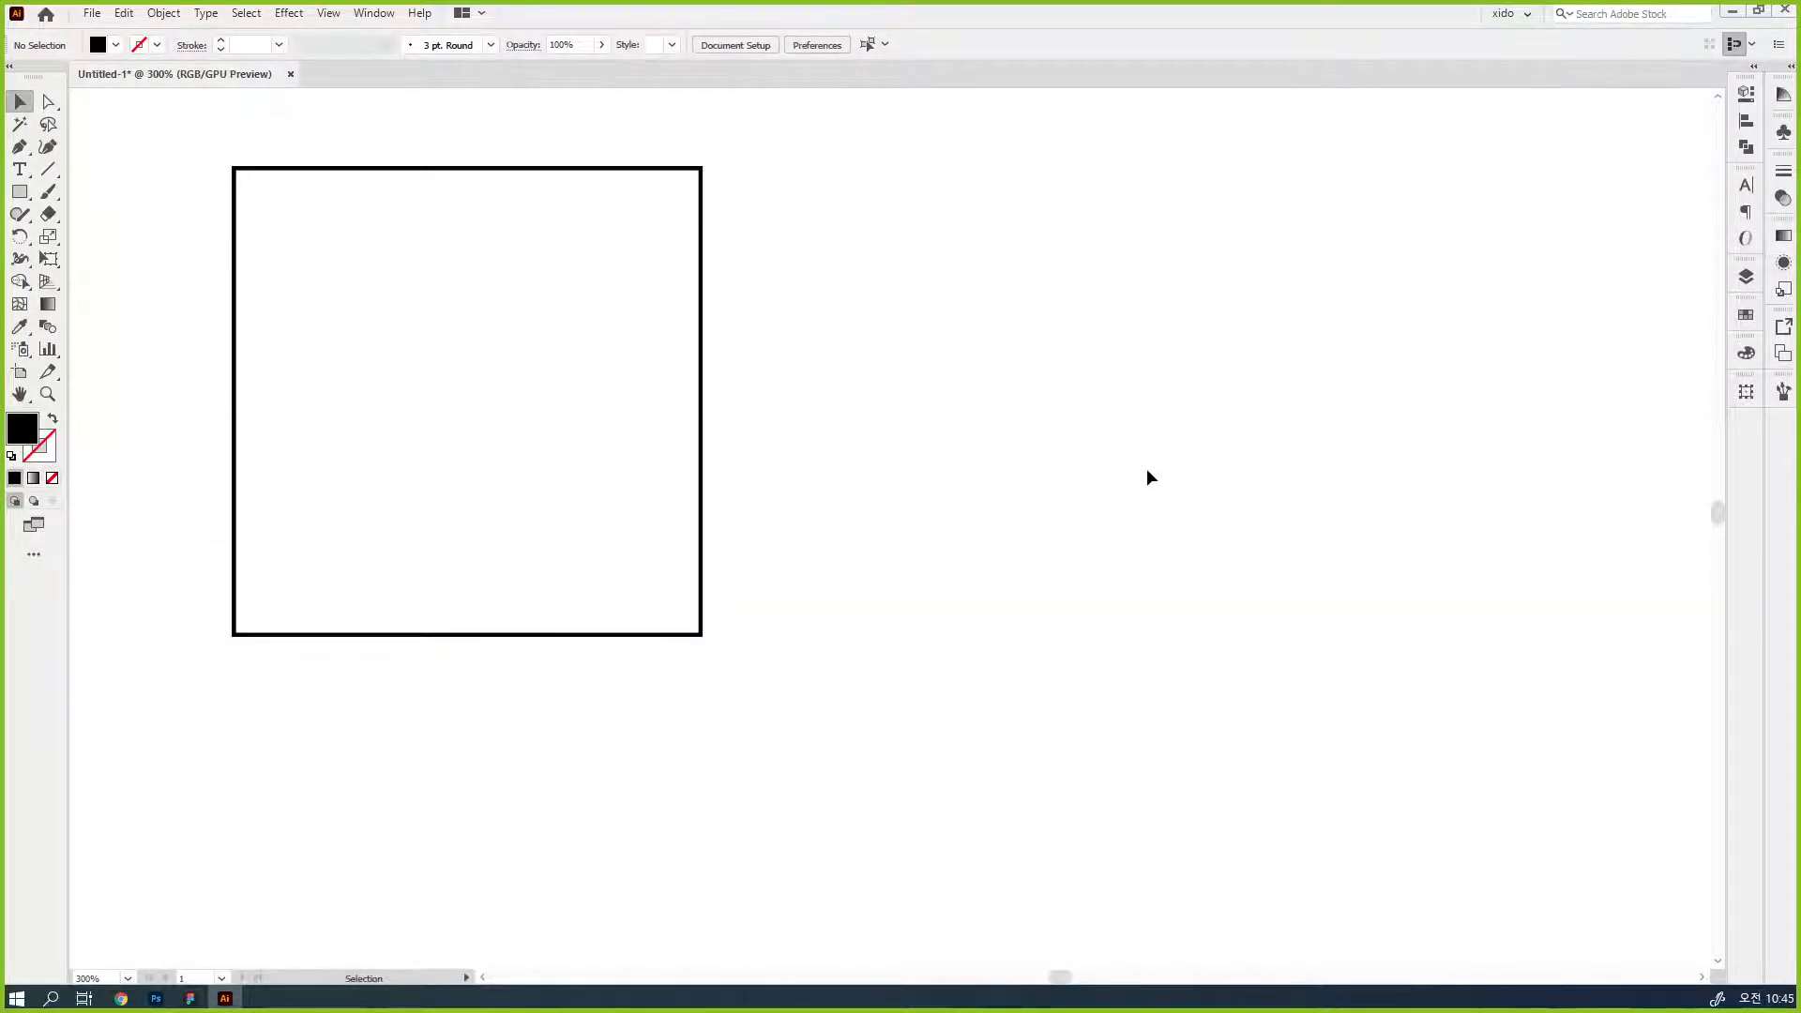
- Draw a horizontal and a vertical line, each 160 px long, crossing the square, with the default 1 pt black stroke
{"action": "key", "text": "space"}
{"action": "left_click_drag", "start_coordinate": [1066, 461], "coordinate": [1137, 491]}
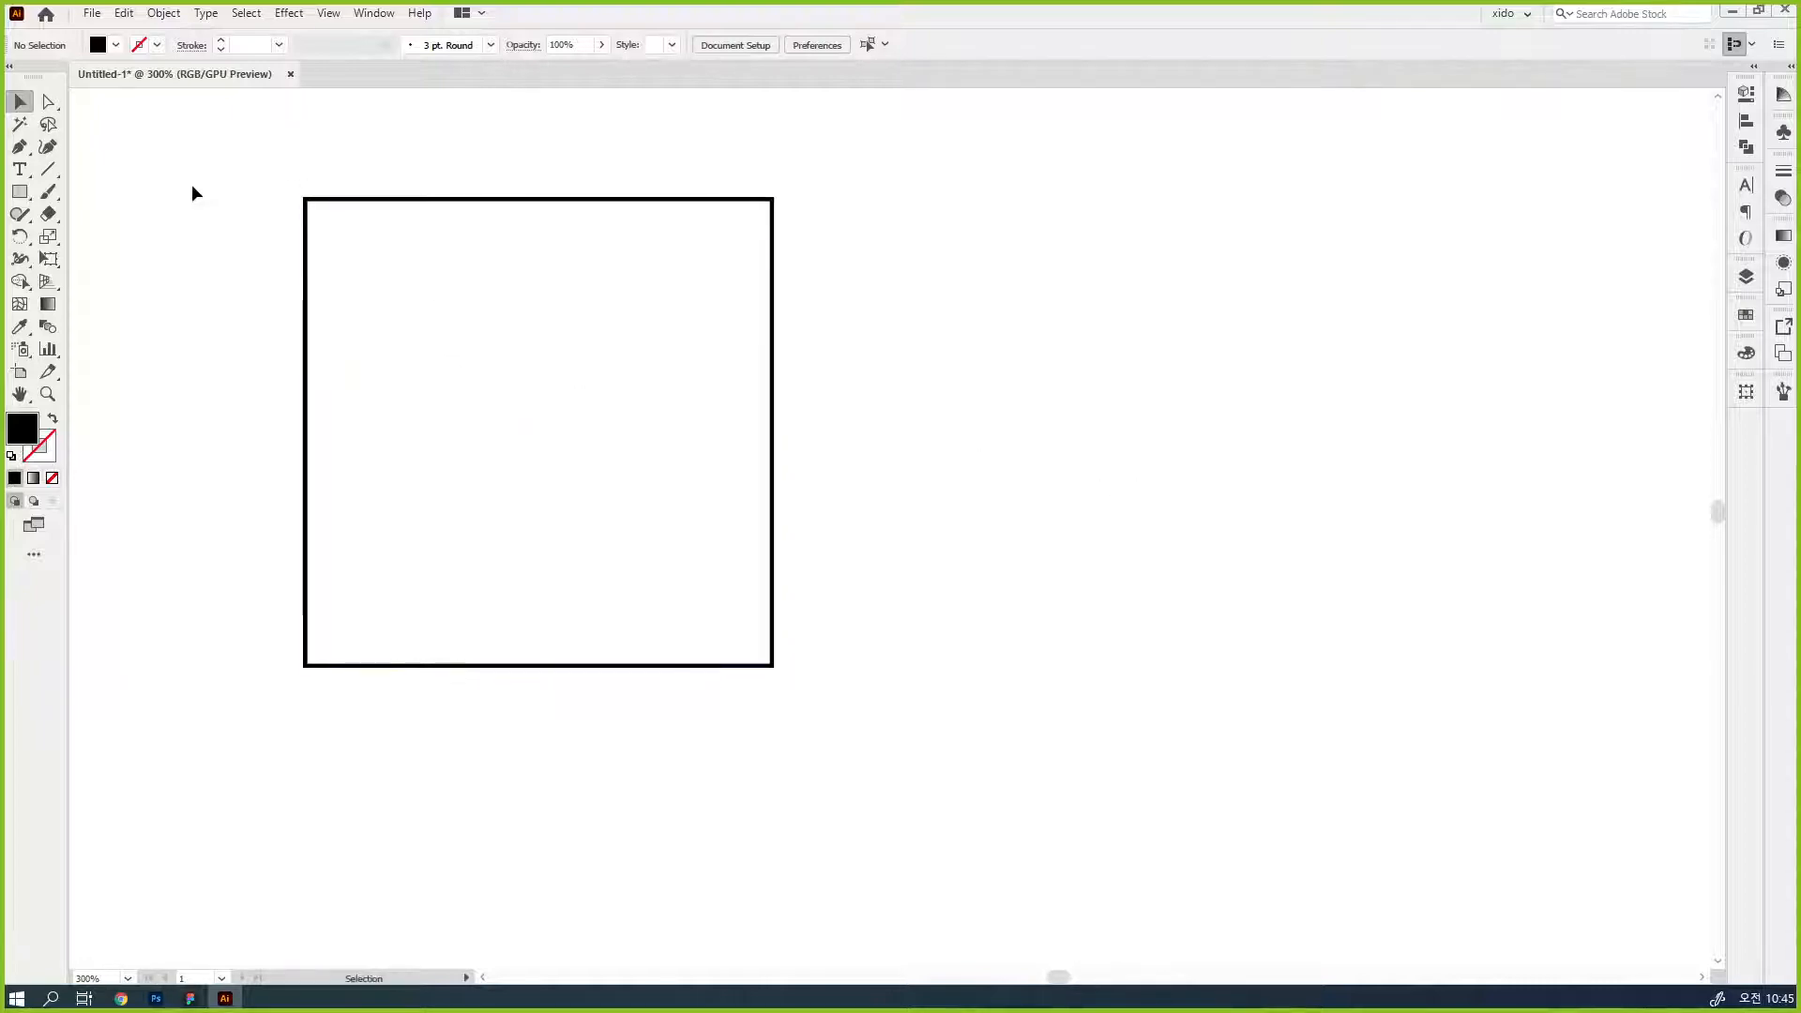
{"action": "left_click", "coordinate": [48, 172]}
{"action": "left_click_drag", "start_coordinate": [277, 436], "coordinate": [866, 435]}
{"action": "left_click_drag", "start_coordinate": [548, 161], "coordinate": [549, 748]}
{"action": "key", "text": "ctrl"}
{"action": "key", "text": "ctrl+a"}
{"action": "key", "text": "d"}
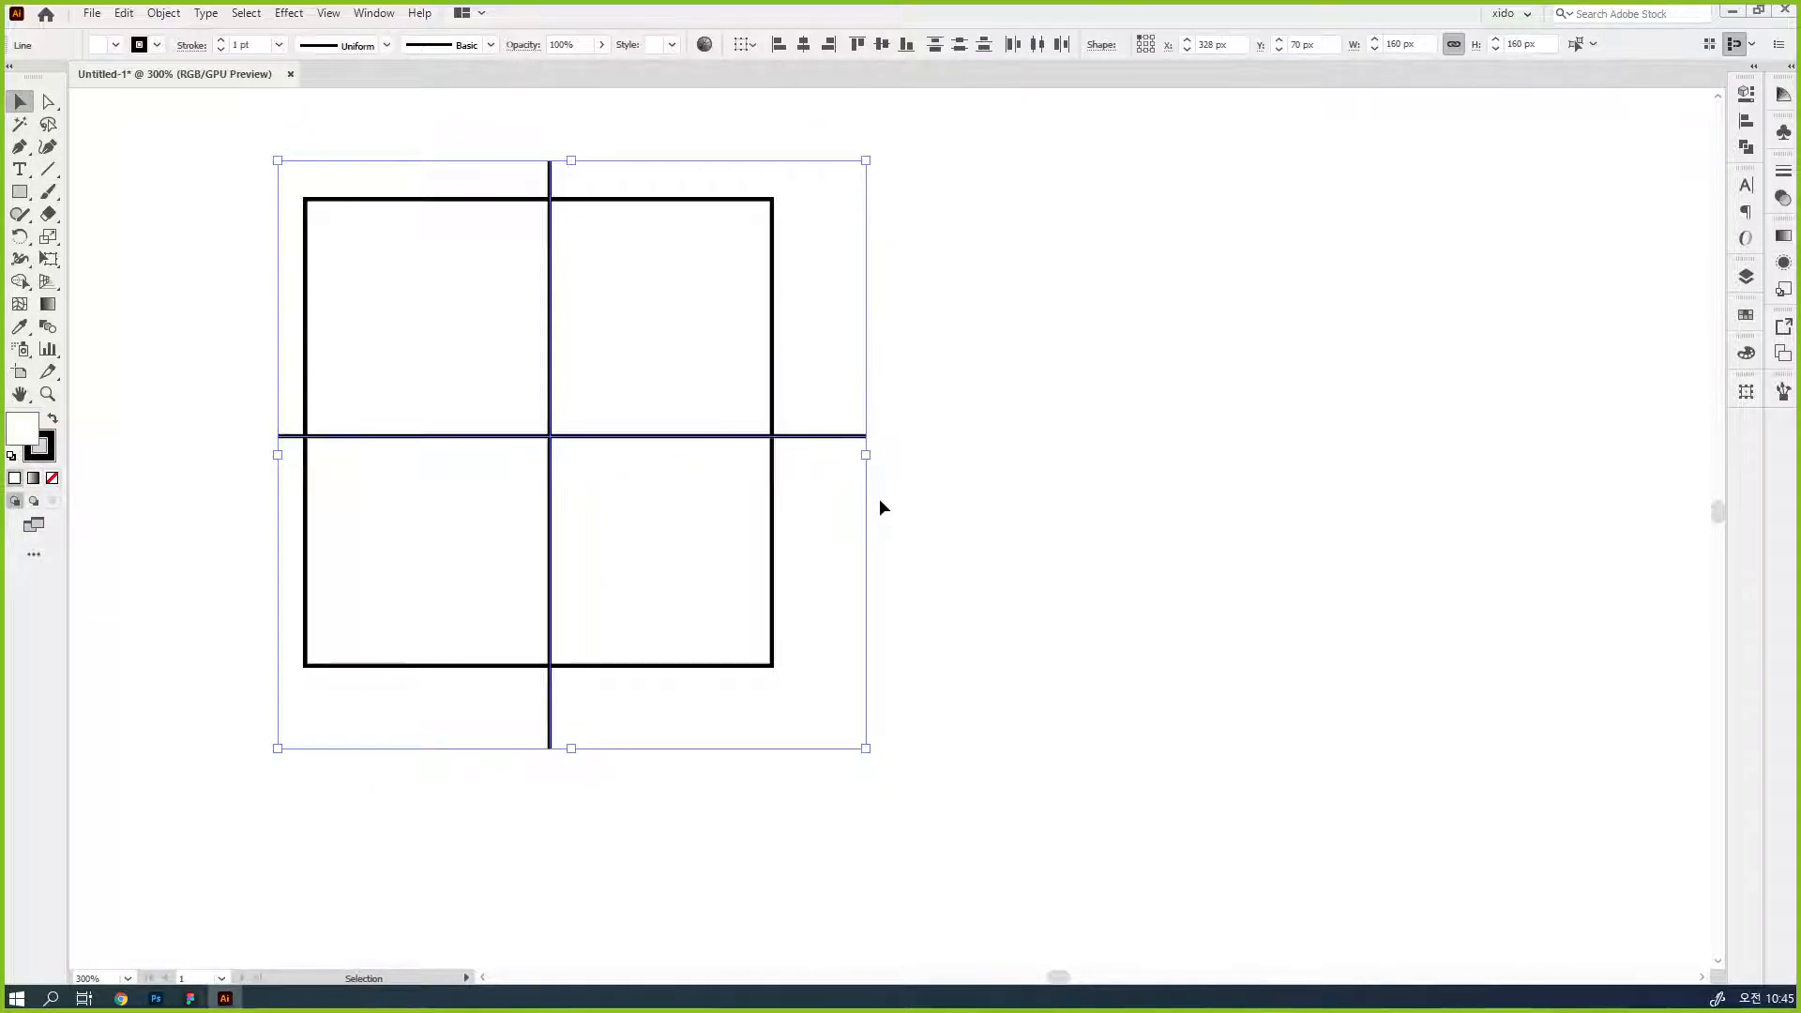
- Align the square and both lines to a common horizontal and vertical center
{"action": "left_click_drag", "start_coordinate": [869, 723], "coordinate": [355, 151]}
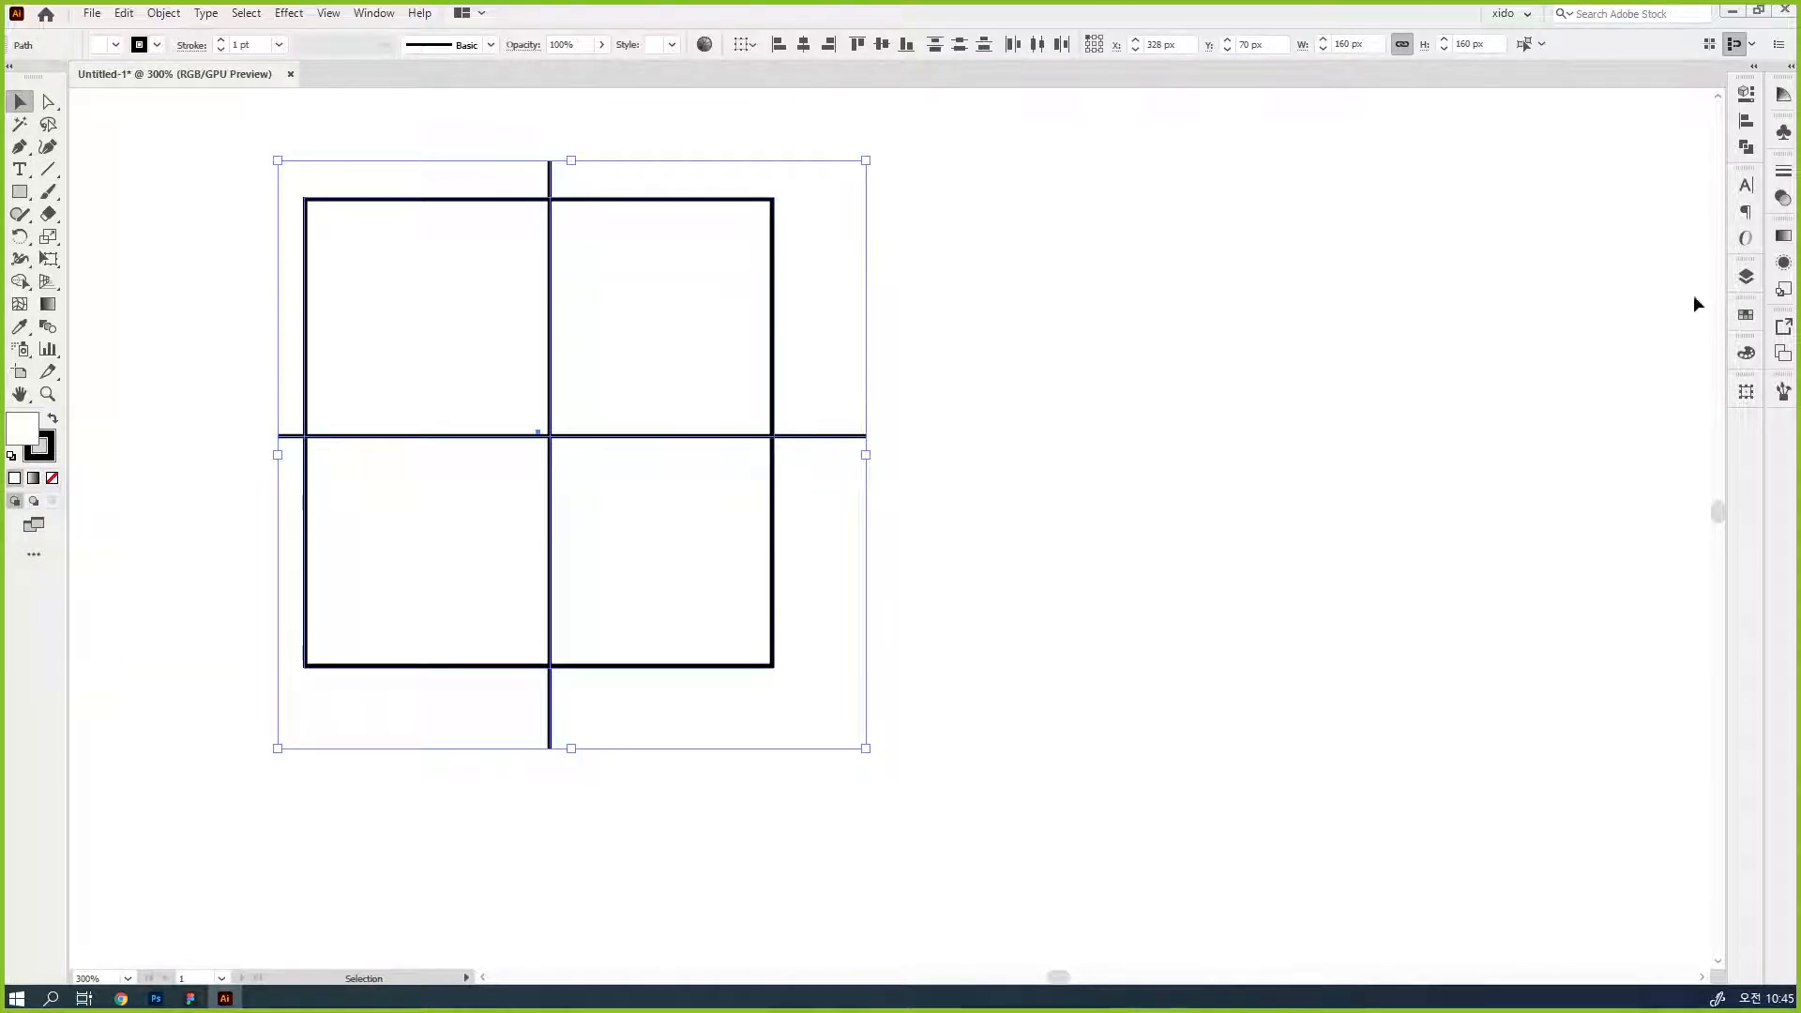
{"action": "left_click", "coordinate": [1746, 121]}
{"action": "left_click", "coordinate": [1561, 137]}
{"action": "left_click", "coordinate": [1676, 136]}
{"action": "left_click", "coordinate": [1348, 438]}
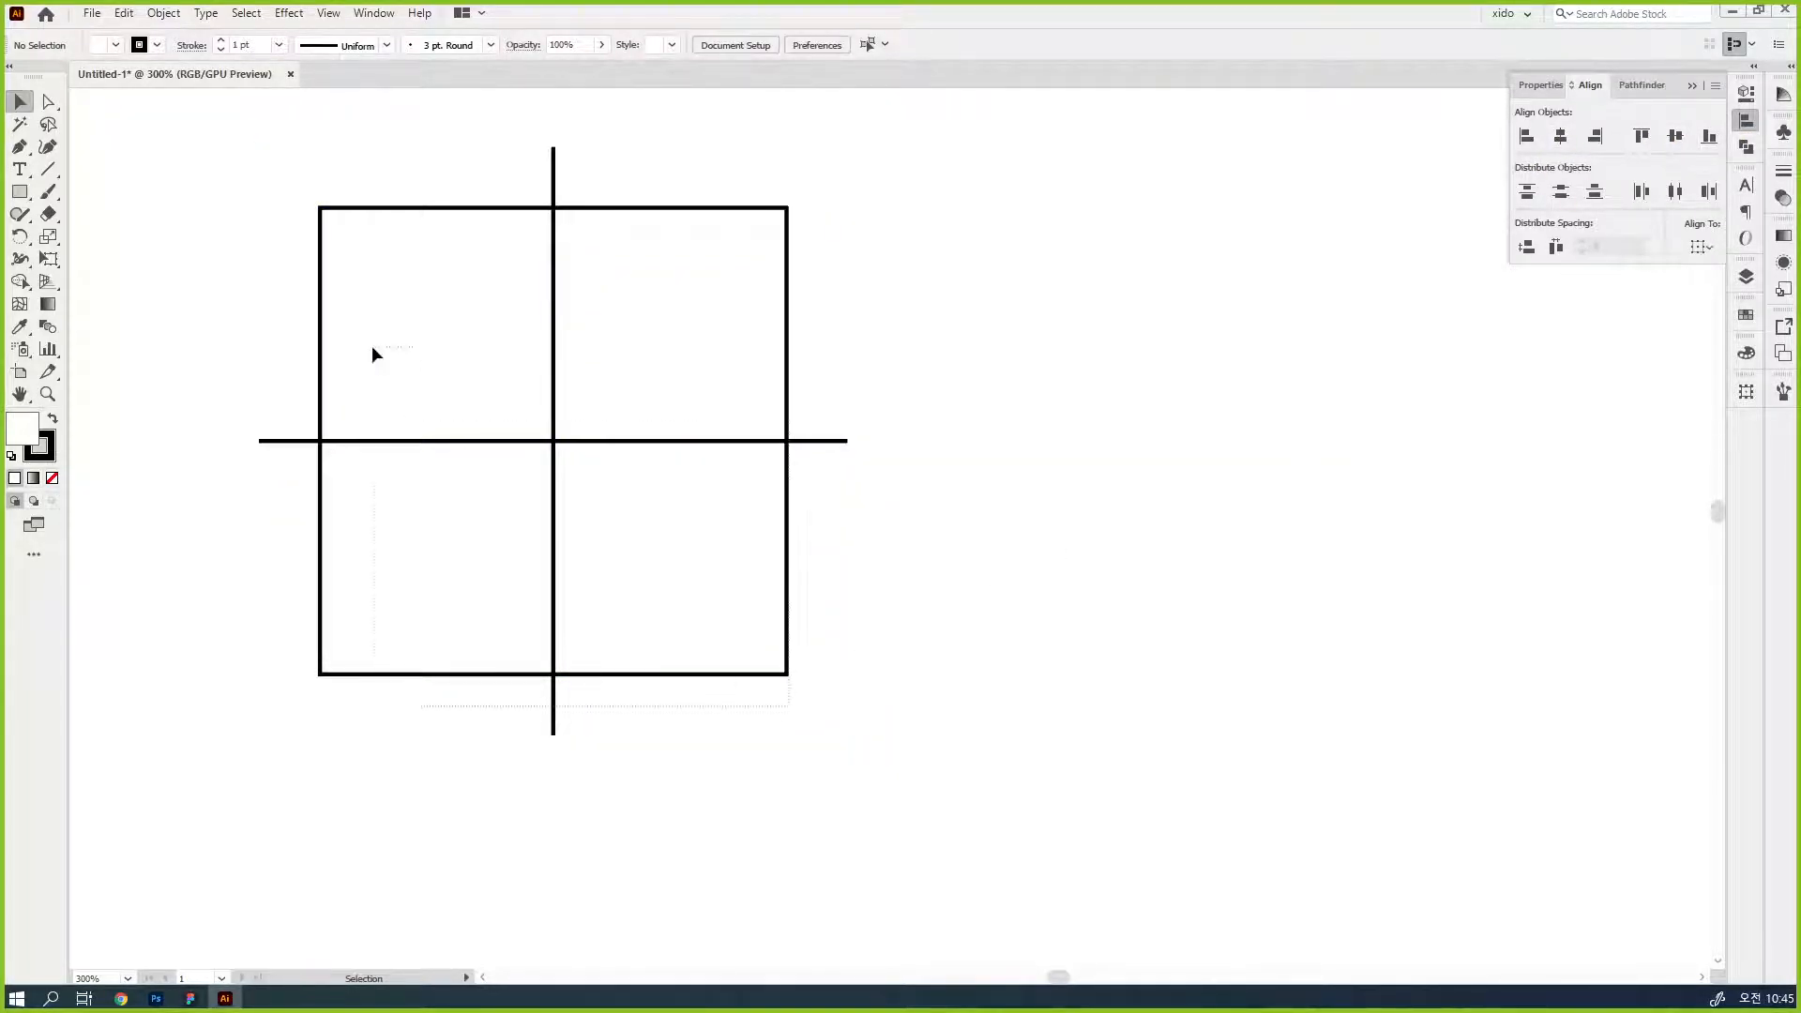
- Duplicate the square with its crosshair twice to the right at equal spacing
{"action": "key", "text": "ctrl+a"}
{"action": "left_click_drag", "start_coordinate": [555, 443], "coordinate": [1092, 460]}
{"action": "key", "text": "ctrl+d"}
{"action": "key", "text": "ctrl+minus"}
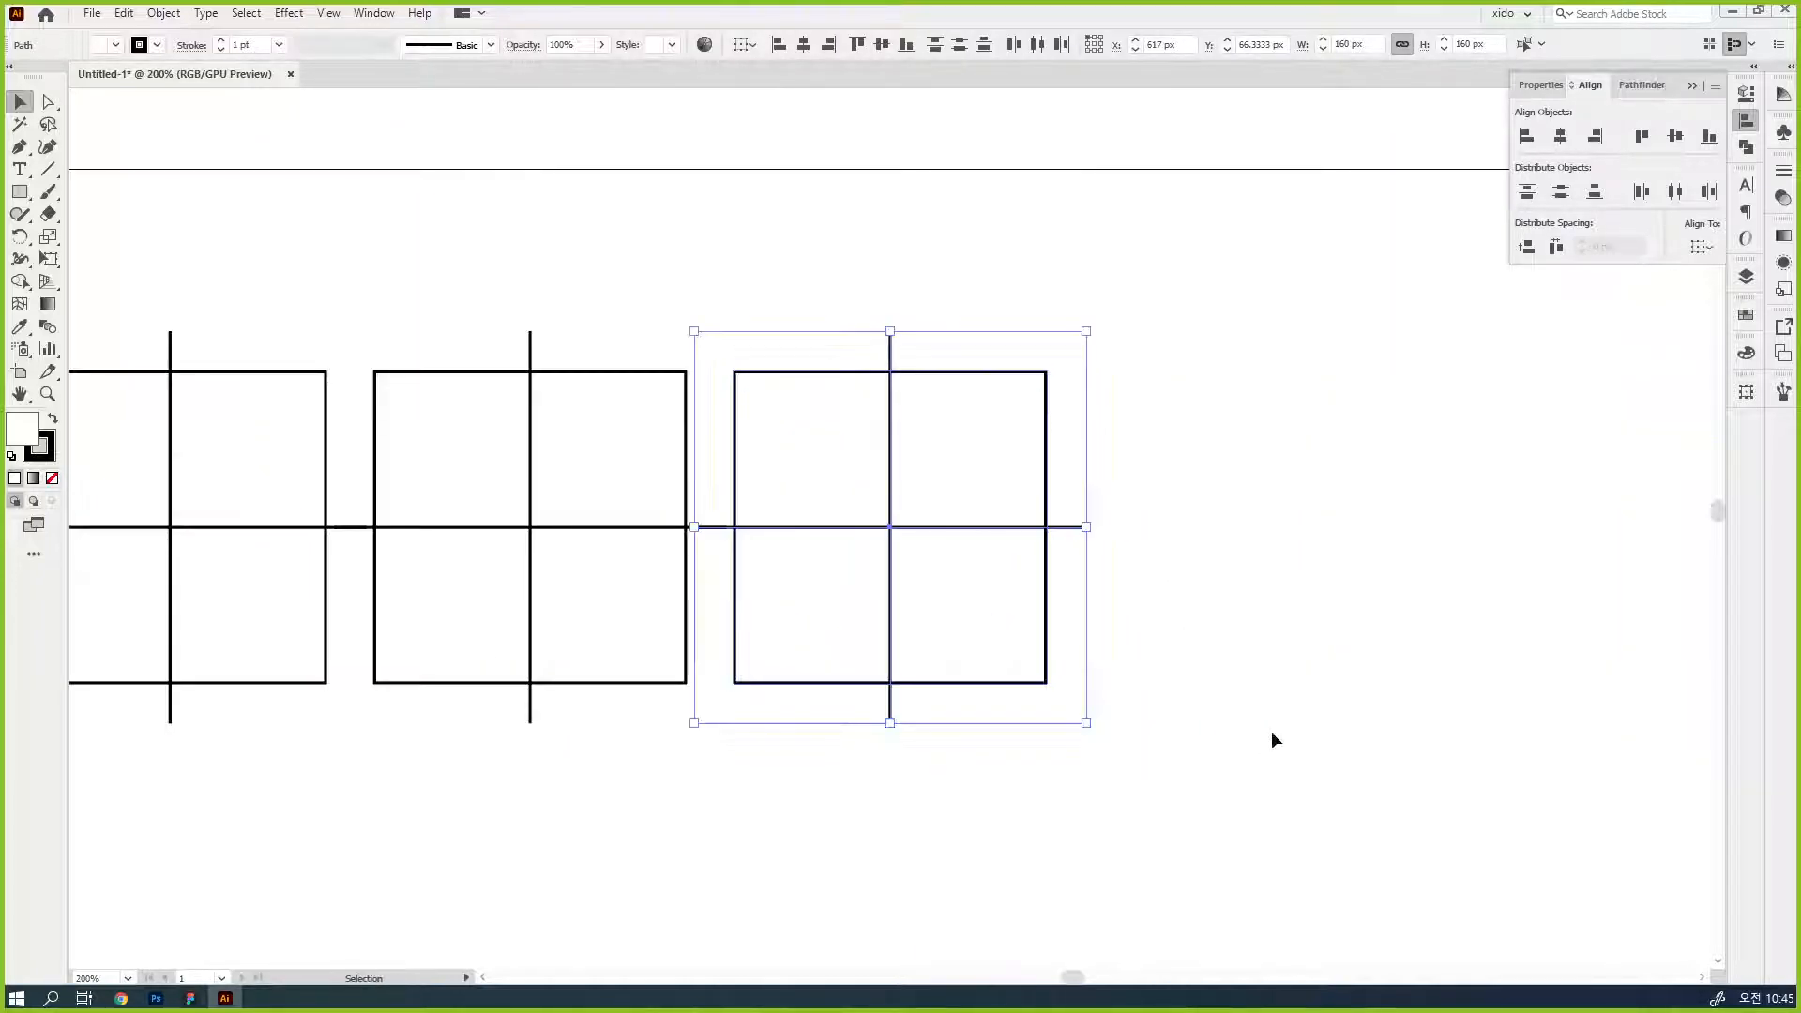
{"action": "left_click_drag", "start_coordinate": [723, 595], "coordinate": [981, 499]}
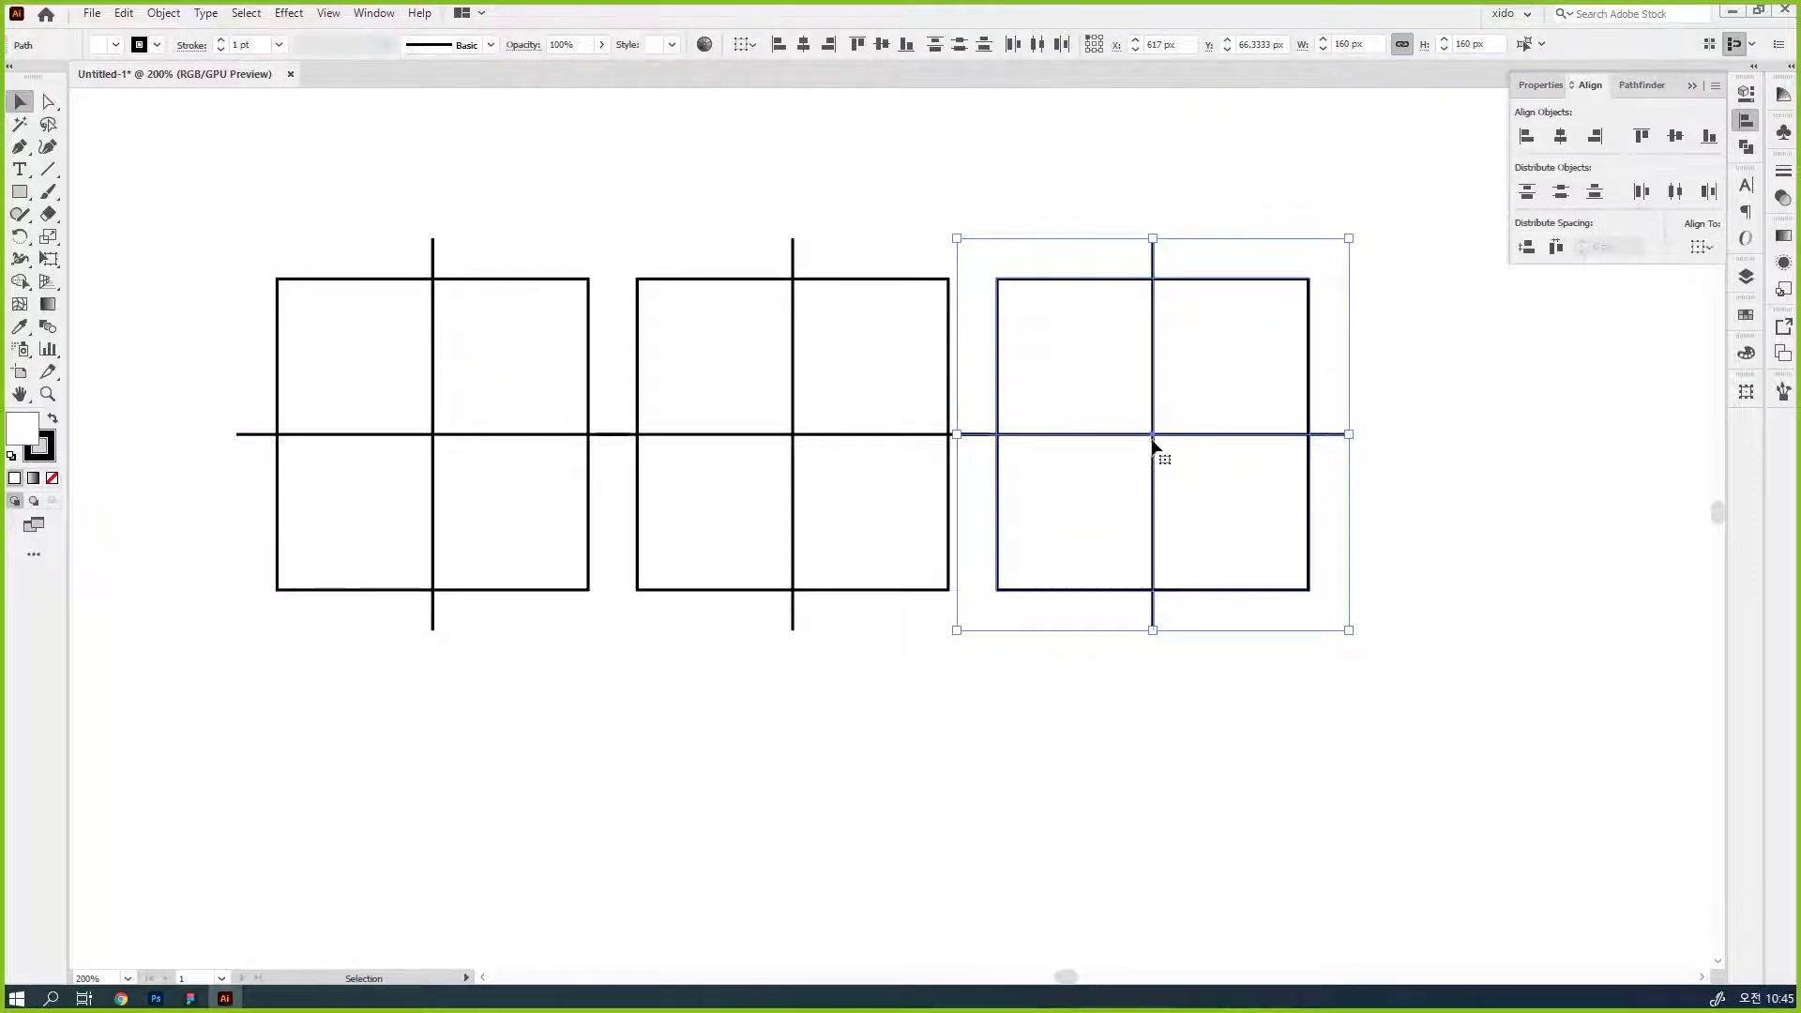
- Move the third and second guide squares farther right so that their crosshair lines are separated
{"action": "left_click_drag", "start_coordinate": [1161, 451], "coordinate": [1320, 449]}
{"action": "left_click_drag", "start_coordinate": [897, 706], "coordinate": [730, 250]}
{"action": "left_click_drag", "start_coordinate": [792, 442], "coordinate": [841, 435]}
{"action": "left_click", "coordinate": [1111, 768]}
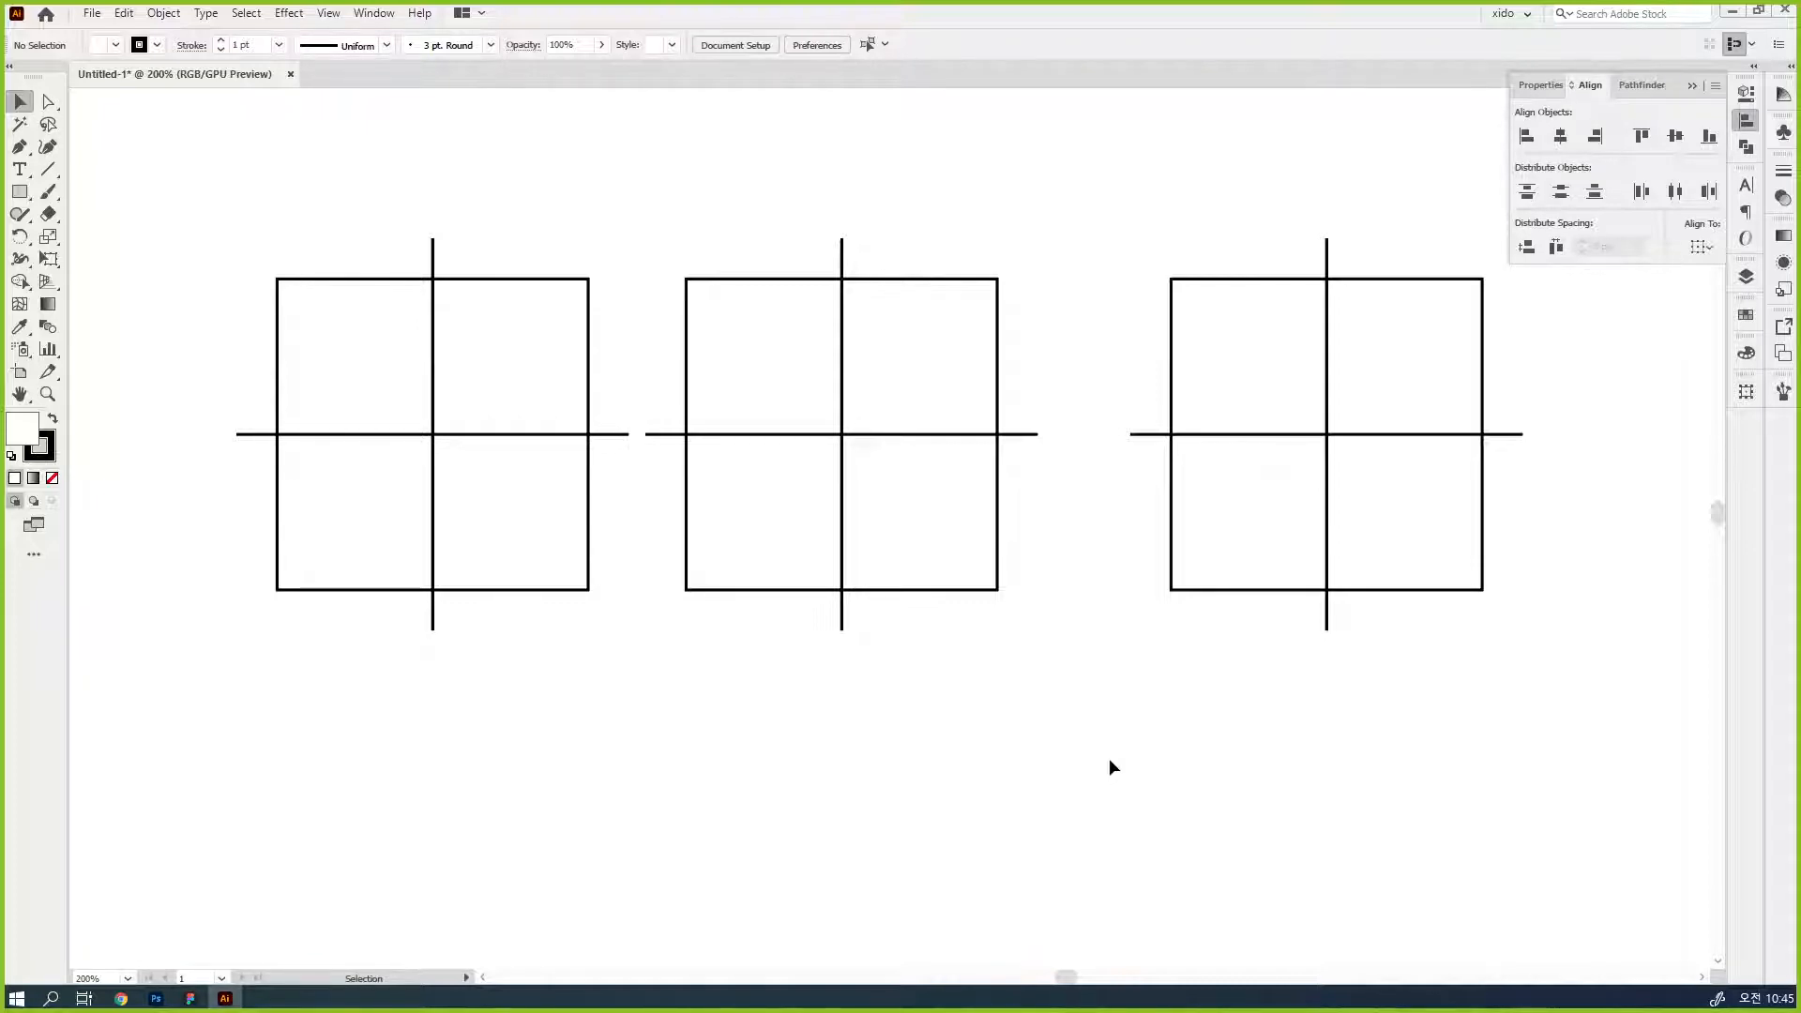
- Draw a circle centered on the first guide's crosshair and set its linked width and height to 60 px
{"action": "left_click", "coordinate": [20, 197]}
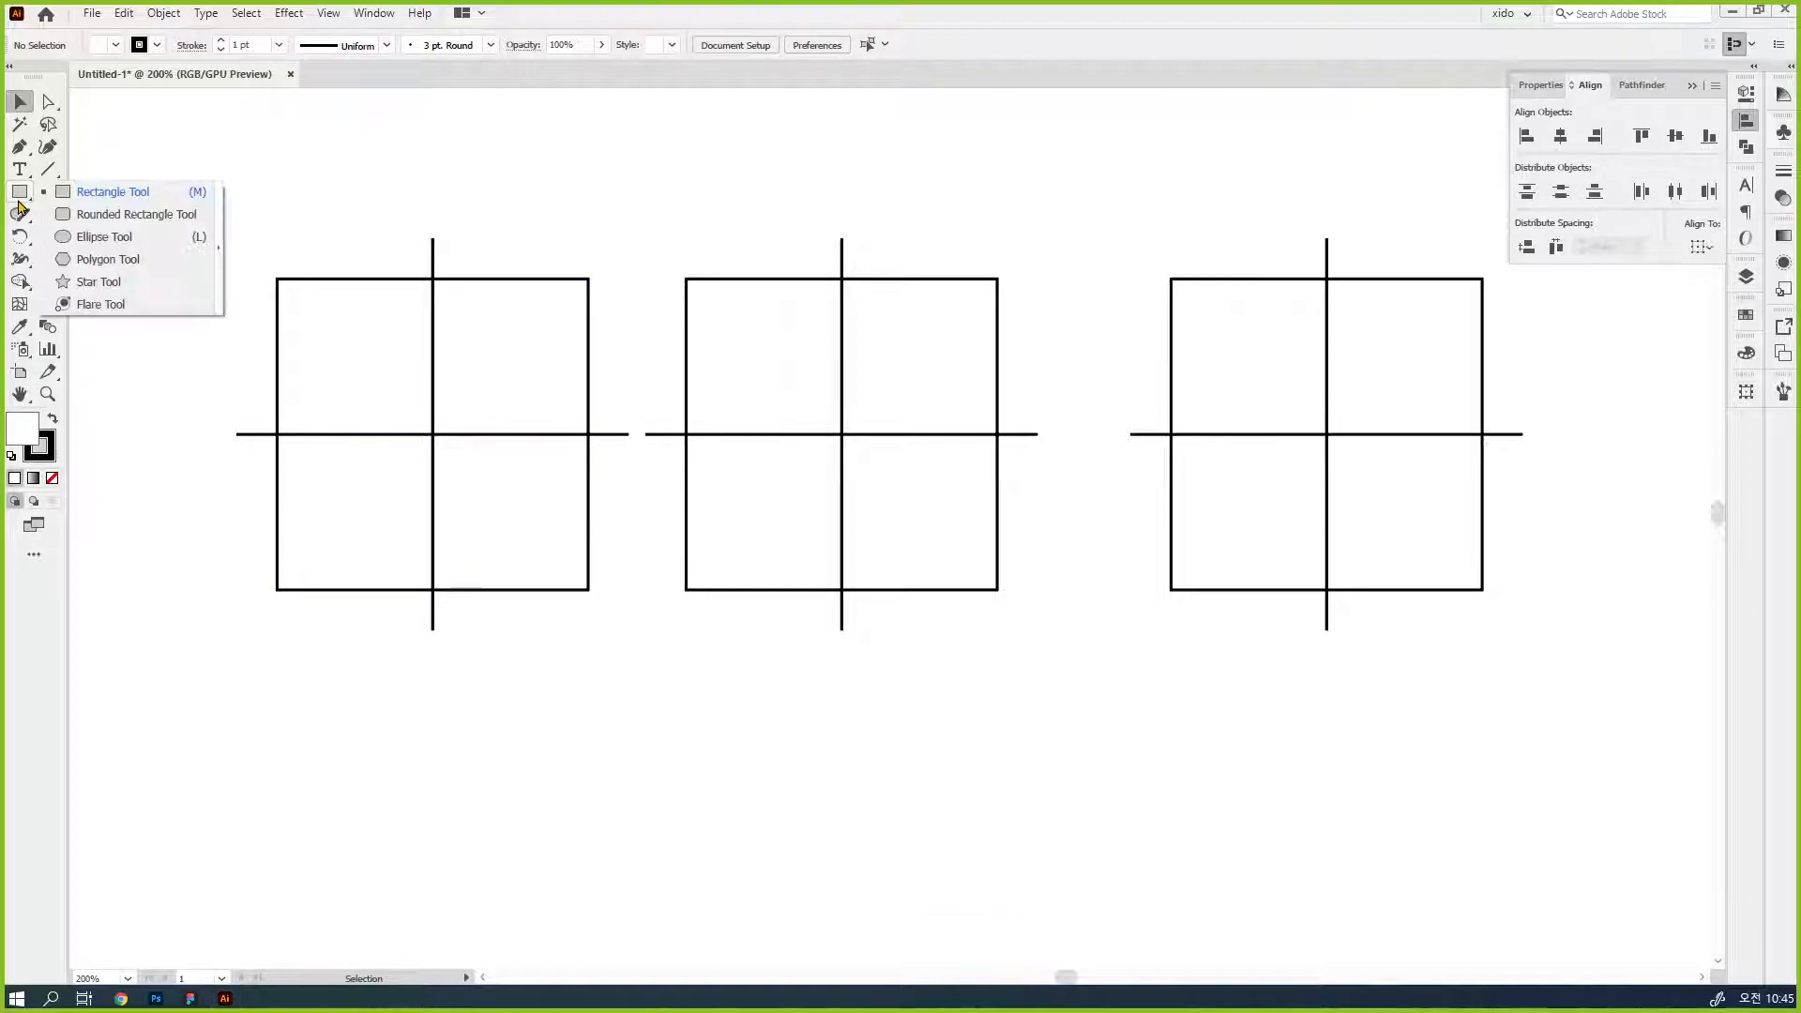
{"action": "left_click", "coordinate": [117, 236]}
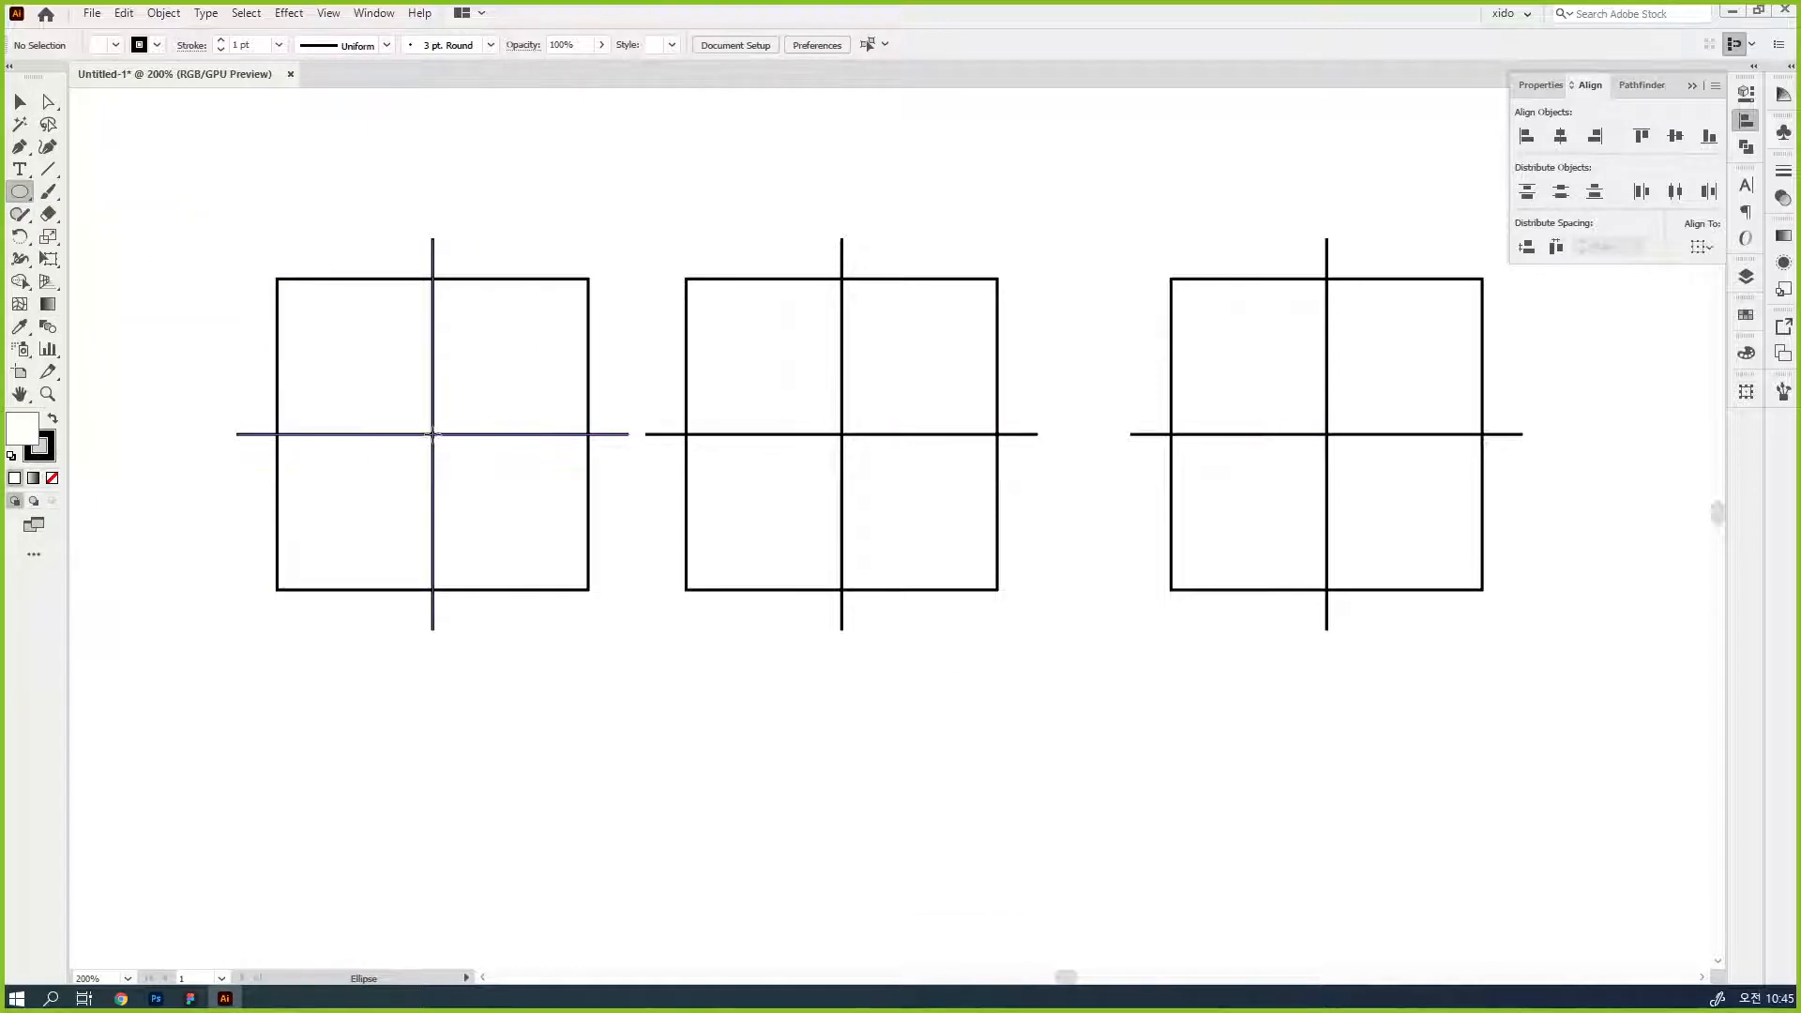
{"action": "left_click_drag", "start_coordinate": [432, 435], "coordinate": [503, 493]}
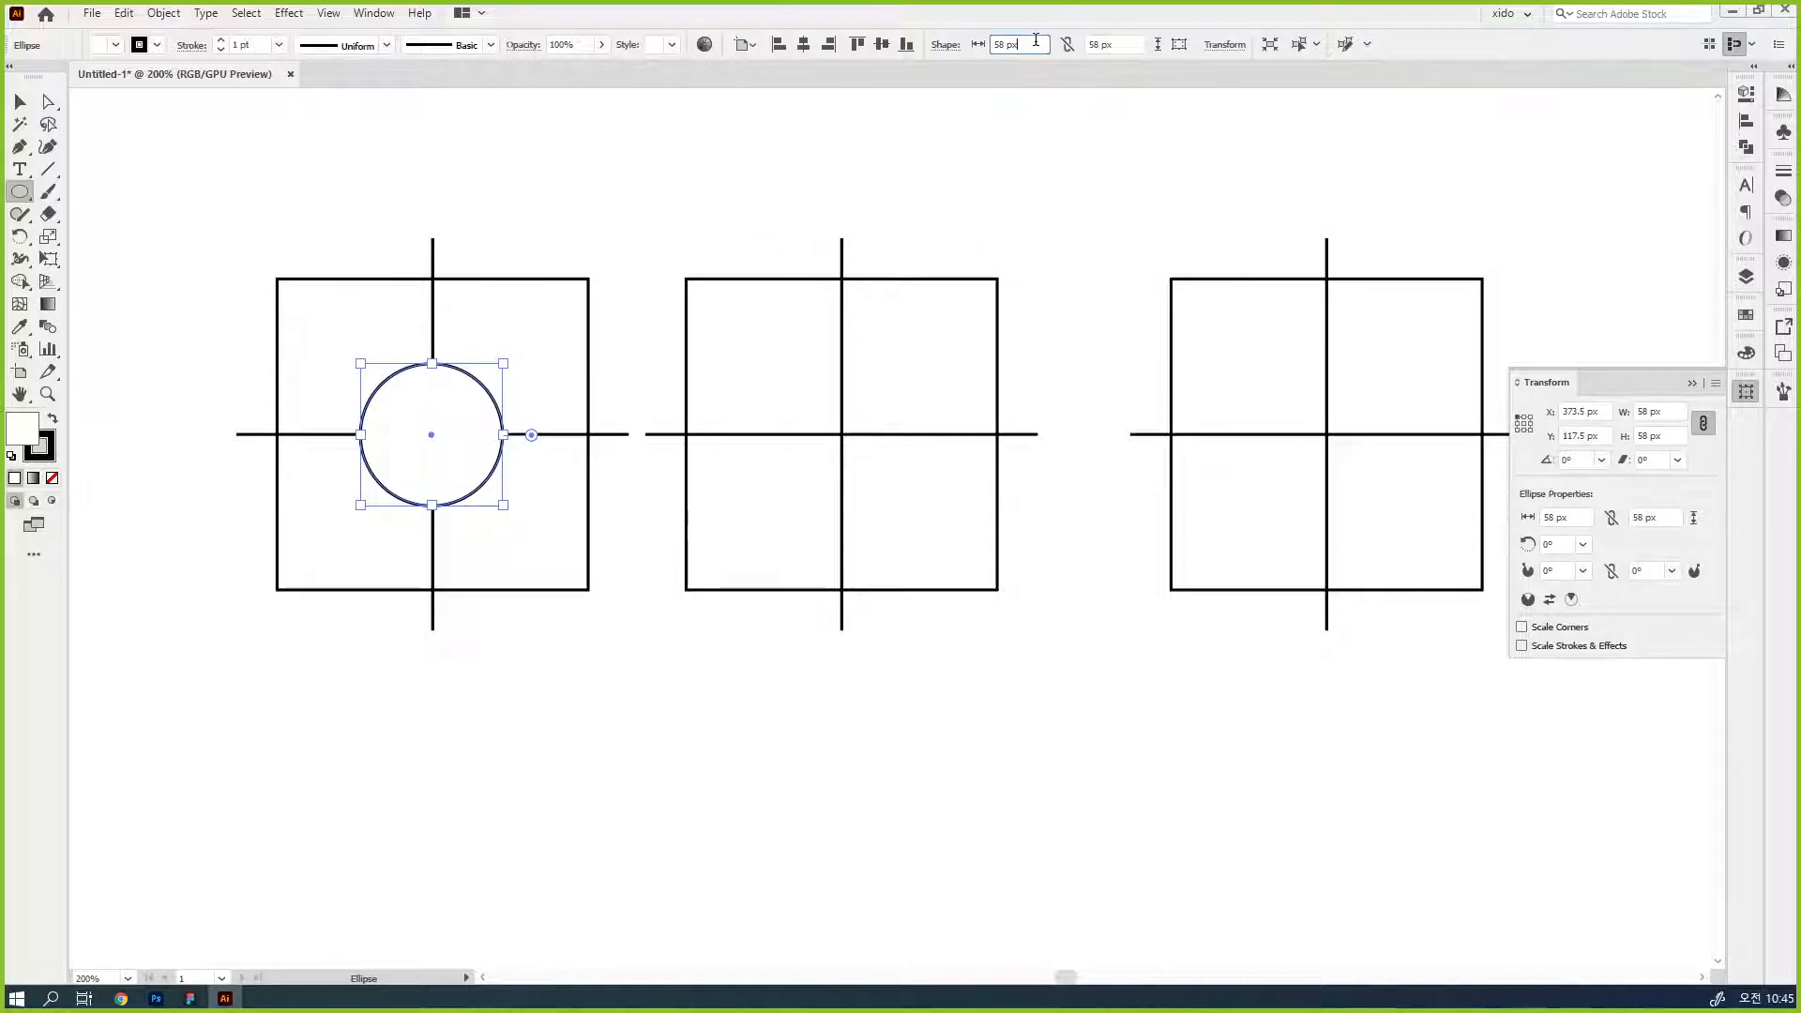
{"action": "left_click", "coordinate": [1067, 44]}
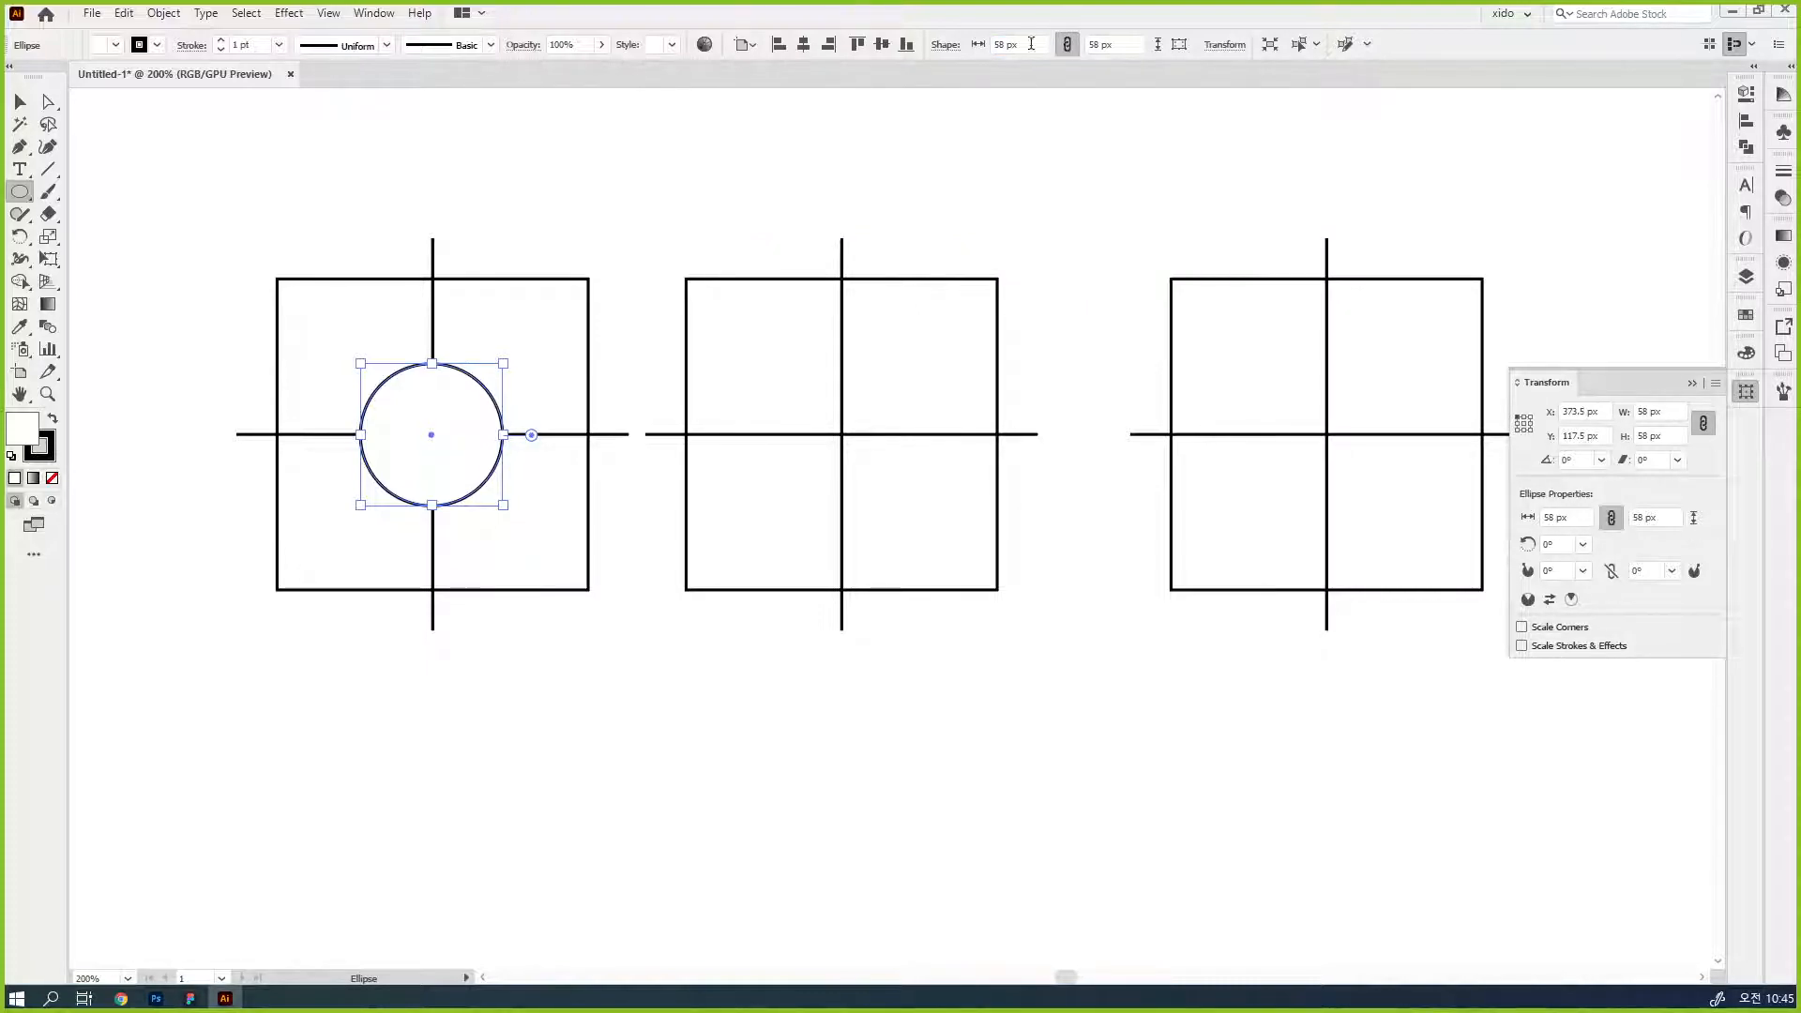
{"action": "scroll", "coordinate": [1012, 44], "scroll_direction": "up", "scroll_amount": 2}
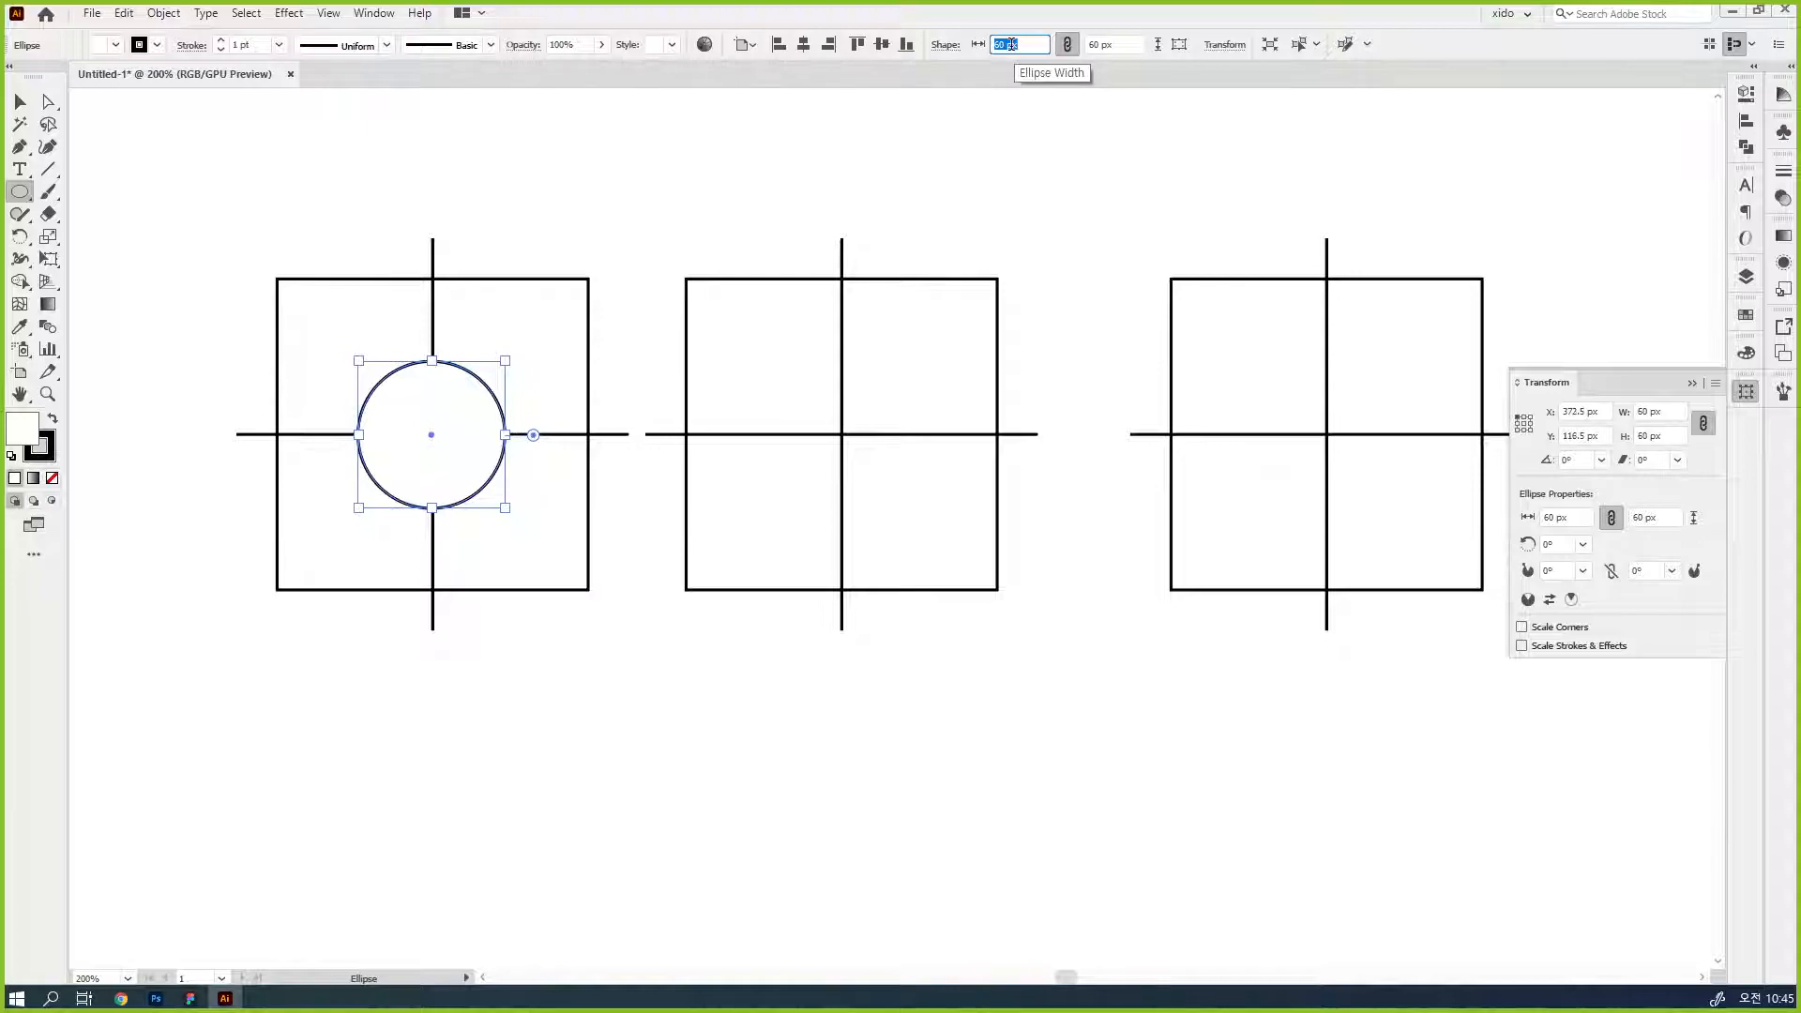
- Set the circle's stroke weight to 6 pt and deselect it
{"action": "left_click", "coordinate": [1781, 179]}
{"action": "left_click", "coordinate": [1781, 187]}
{"action": "left_click", "coordinate": [1619, 188]}
{"action": "left_click", "coordinate": [1620, 187]}
{"action": "left_click", "coordinate": [1619, 187]}
{"action": "left_click", "coordinate": [1619, 188]}
{"action": "left_click", "coordinate": [1619, 187]}
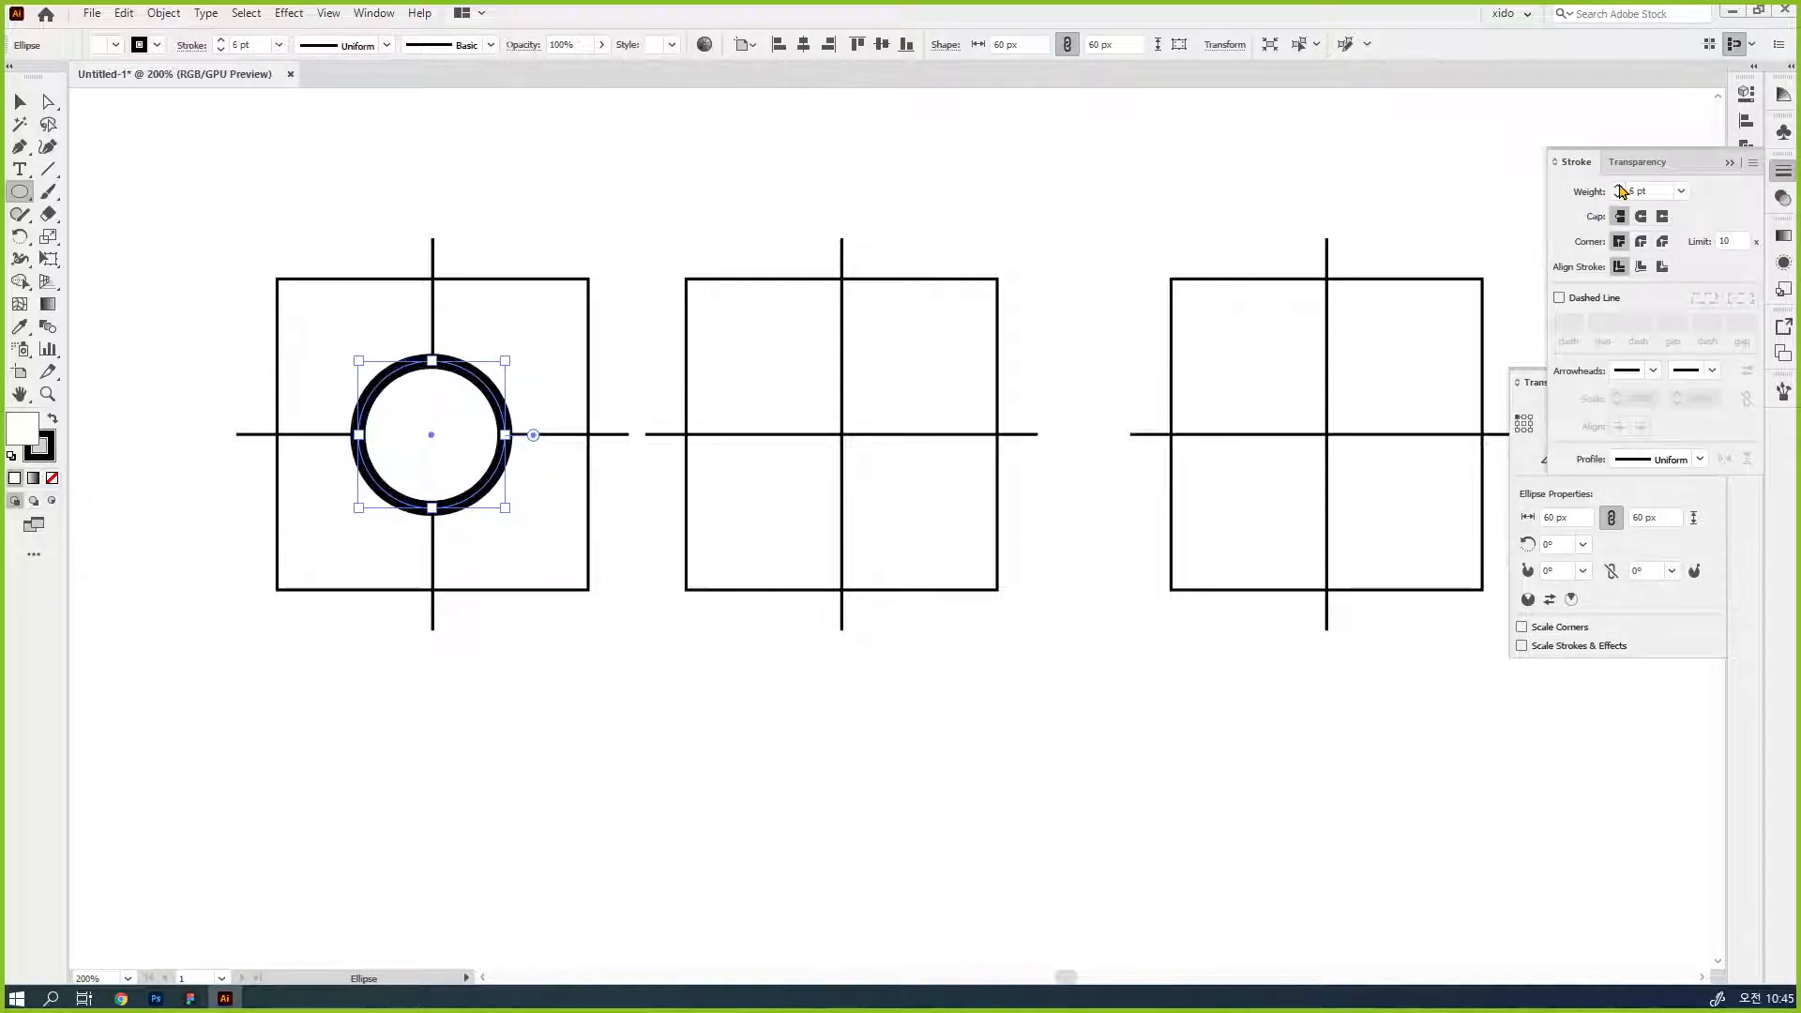
{"action": "key", "text": "v"}
{"action": "left_click", "coordinate": [692, 254]}
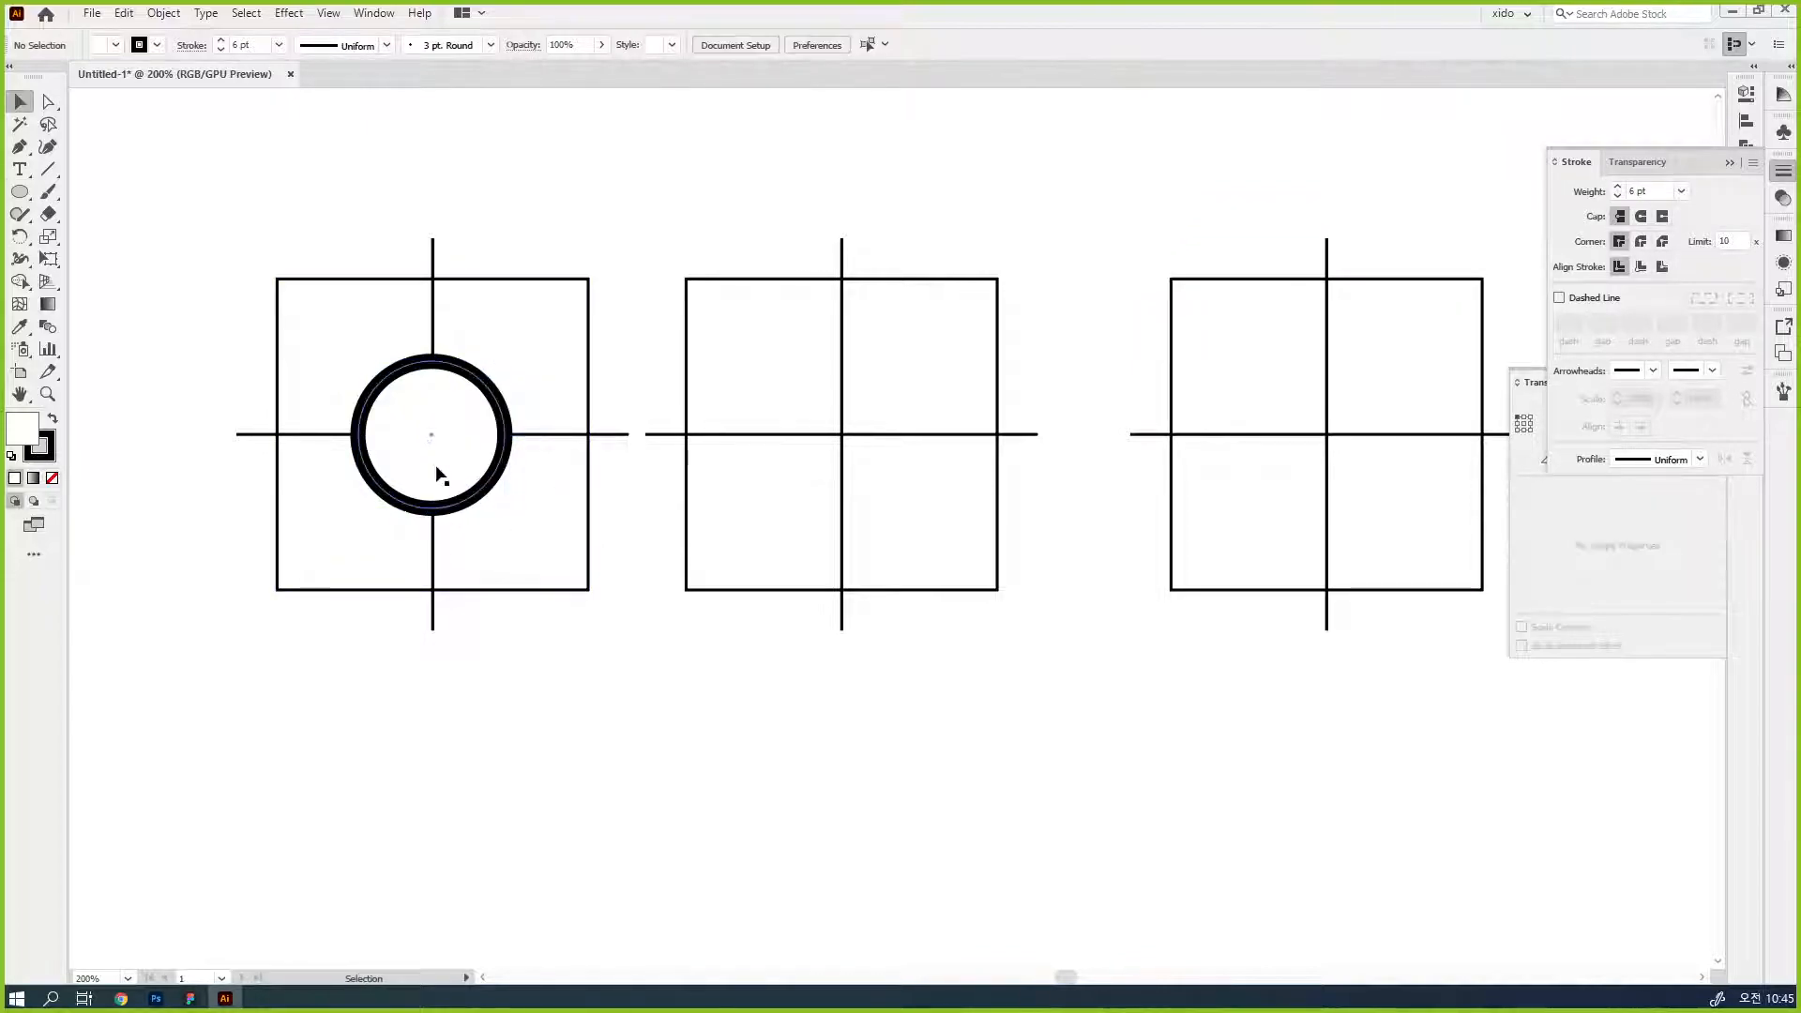
- Draw a vertical line 35 px long downward from the circle's lowest point as the magnifier's handle
{"action": "left_click", "coordinate": [442, 472]}
{"action": "key", "text": "z"}
{"action": "left_click", "coordinate": [477, 541]}
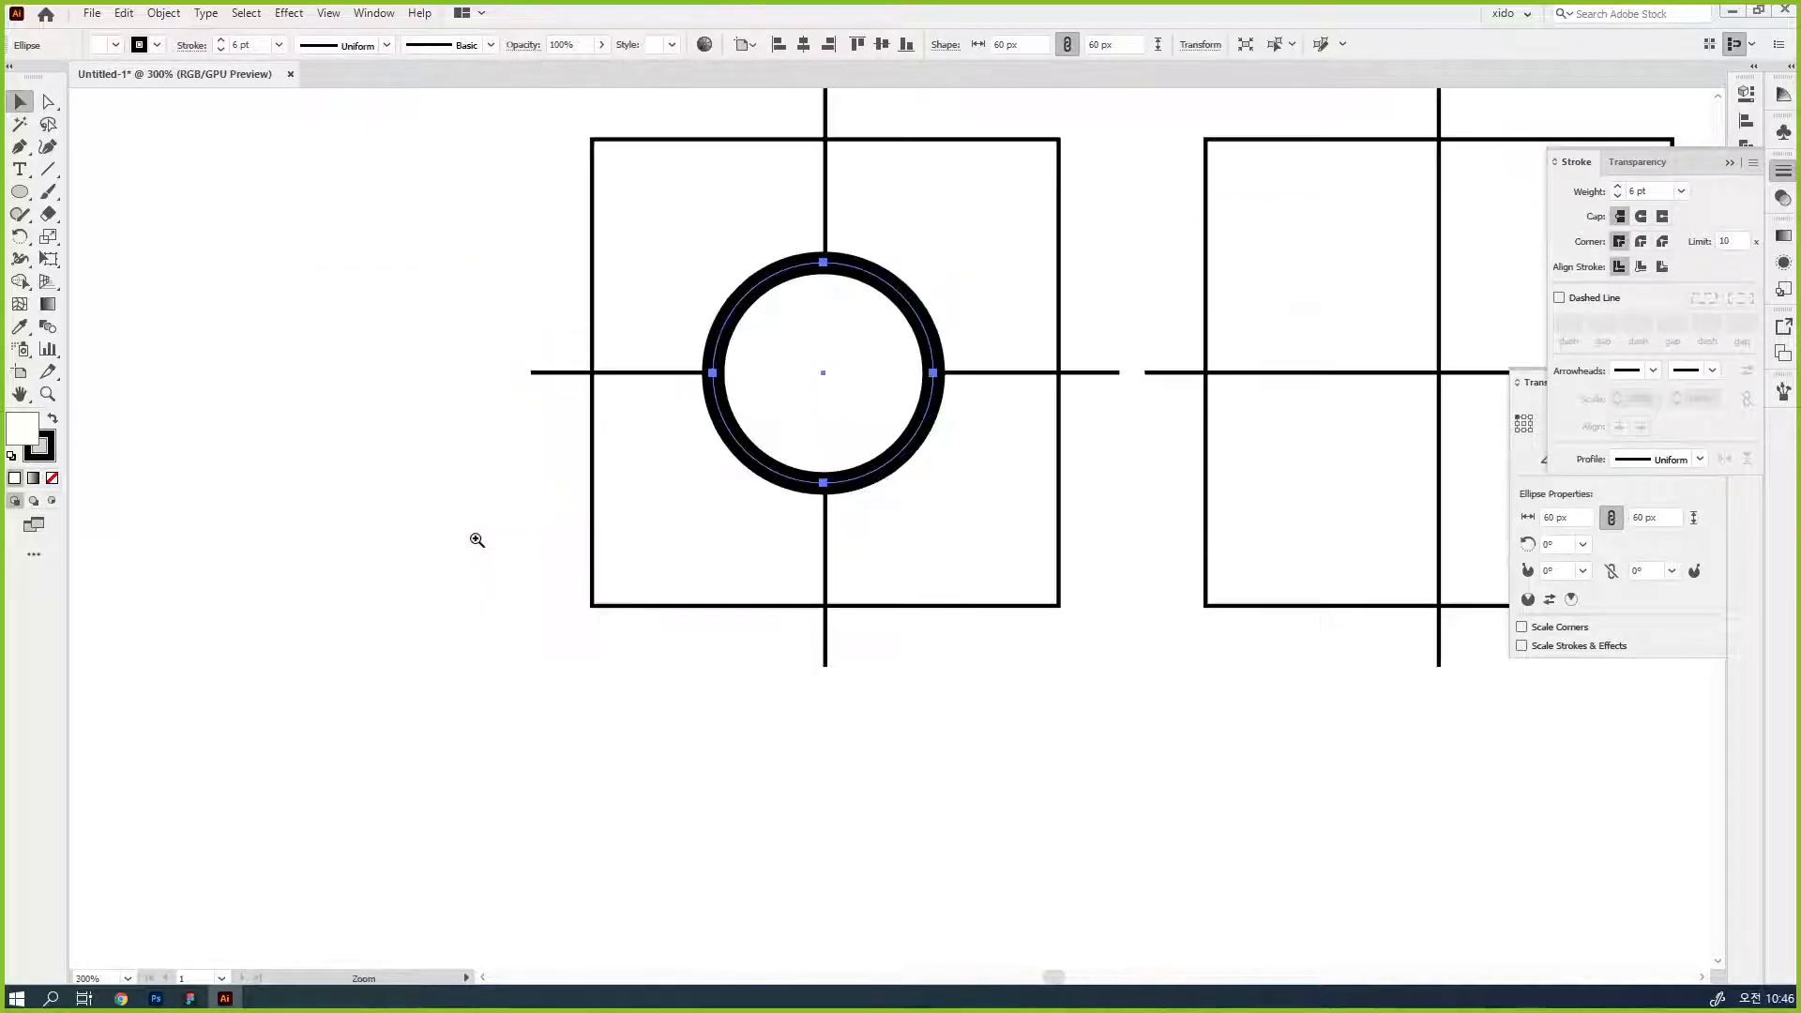
{"action": "key", "text": "backslash"}
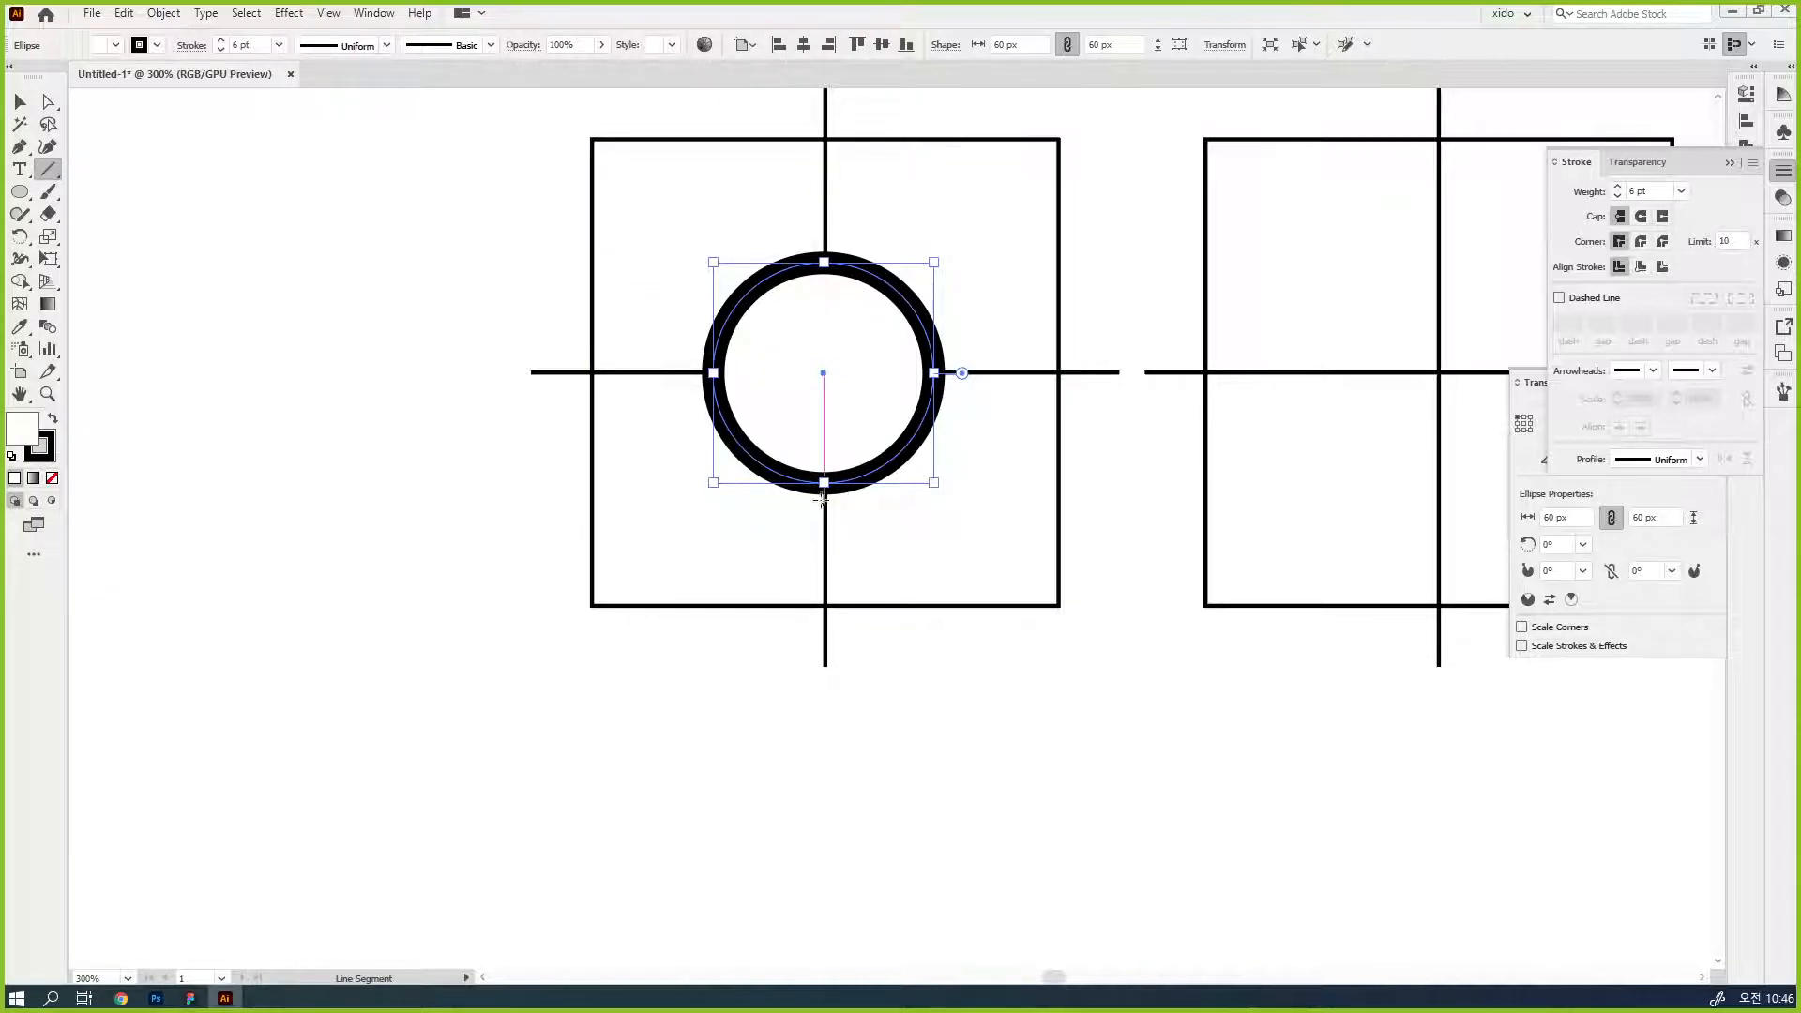
{"action": "left_click", "coordinate": [21, 102]}
{"action": "left_click", "coordinate": [72, 202]}
{"action": "key", "text": "backslash"}
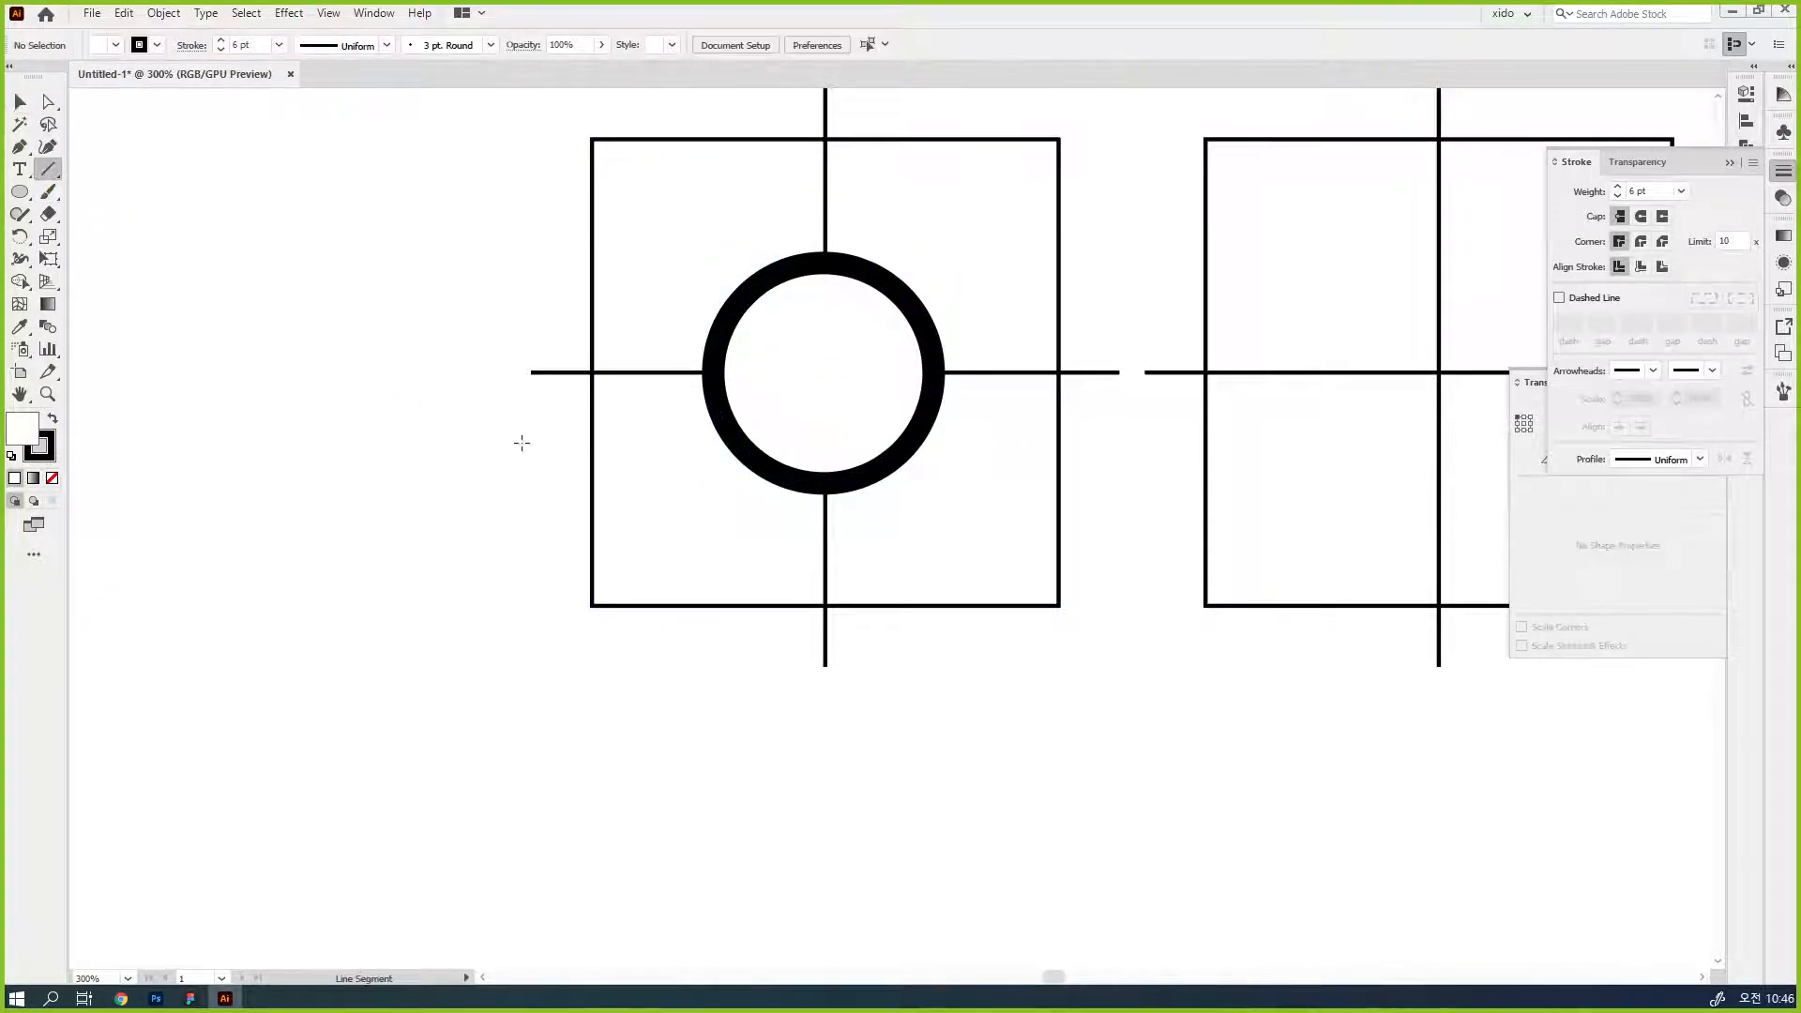
{"action": "left_click_drag", "start_coordinate": [824, 483], "coordinate": [822, 611]}
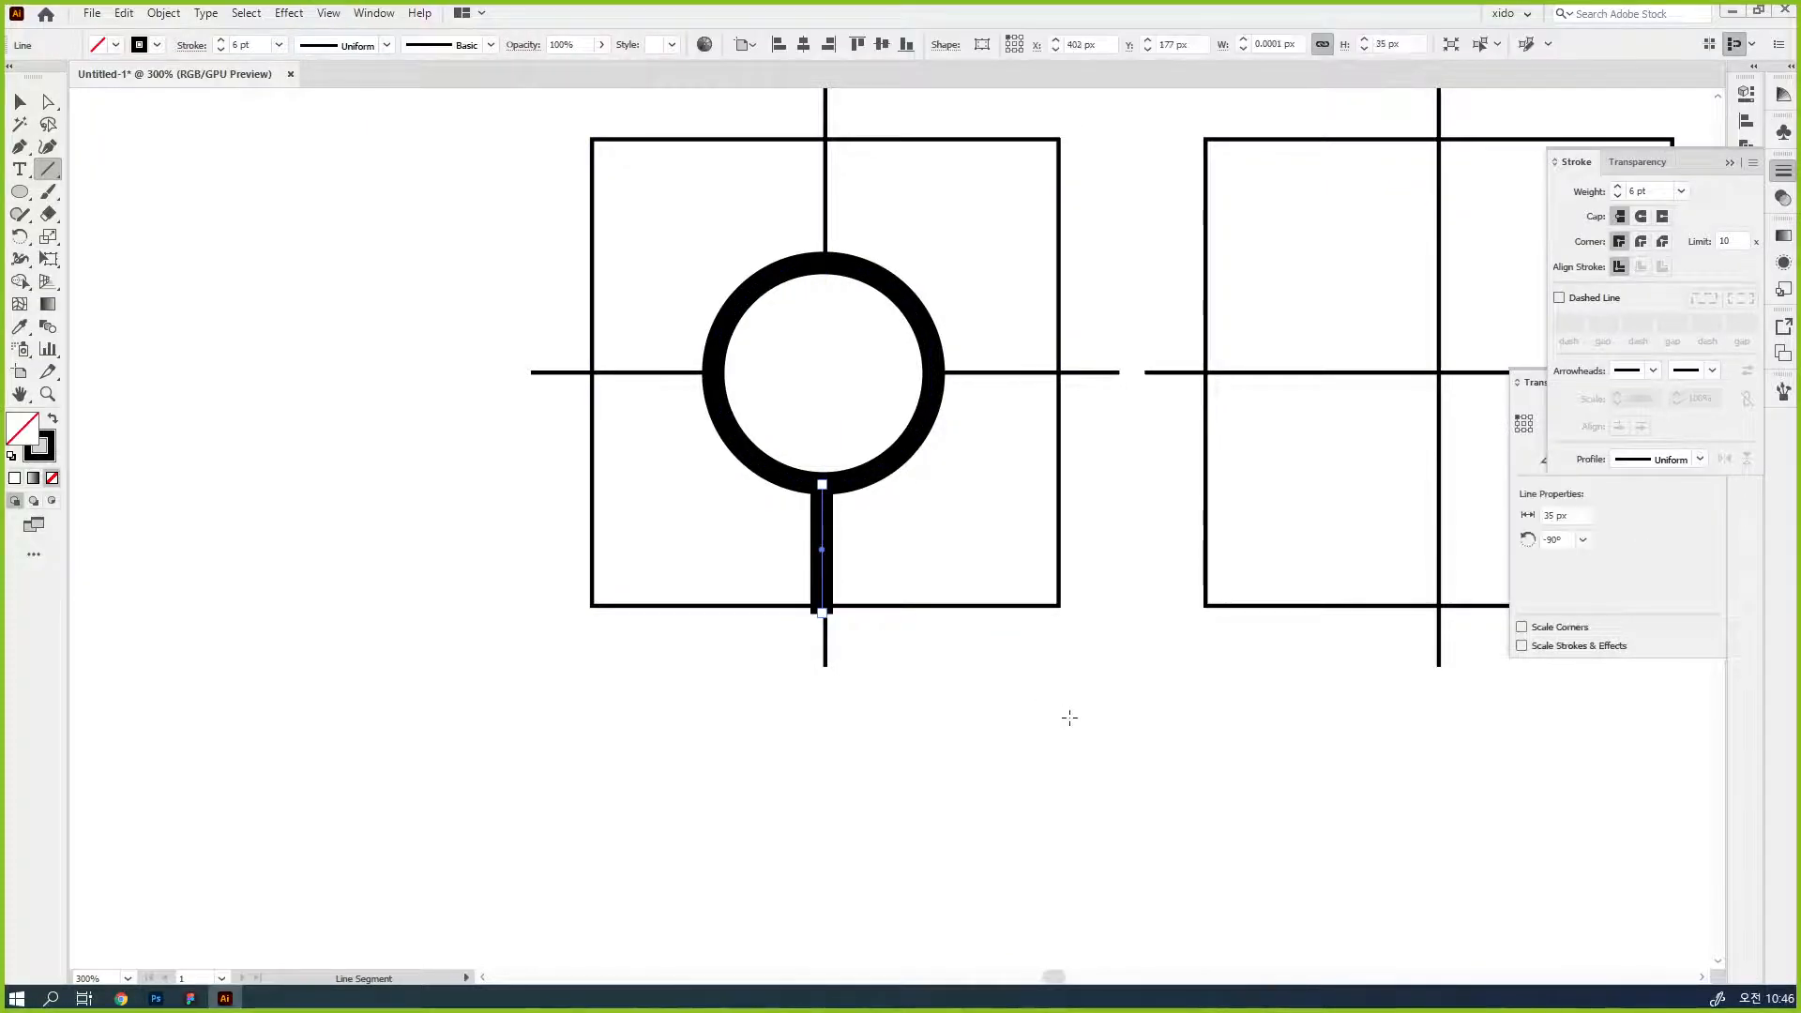
- Rotate the circle and handle together 45° counterclockwise and move them toward the upper left of the first guide square
{"action": "key", "text": "v"}
{"action": "left_click_drag", "start_coordinate": [949, 633], "coordinate": [1093, 495]}
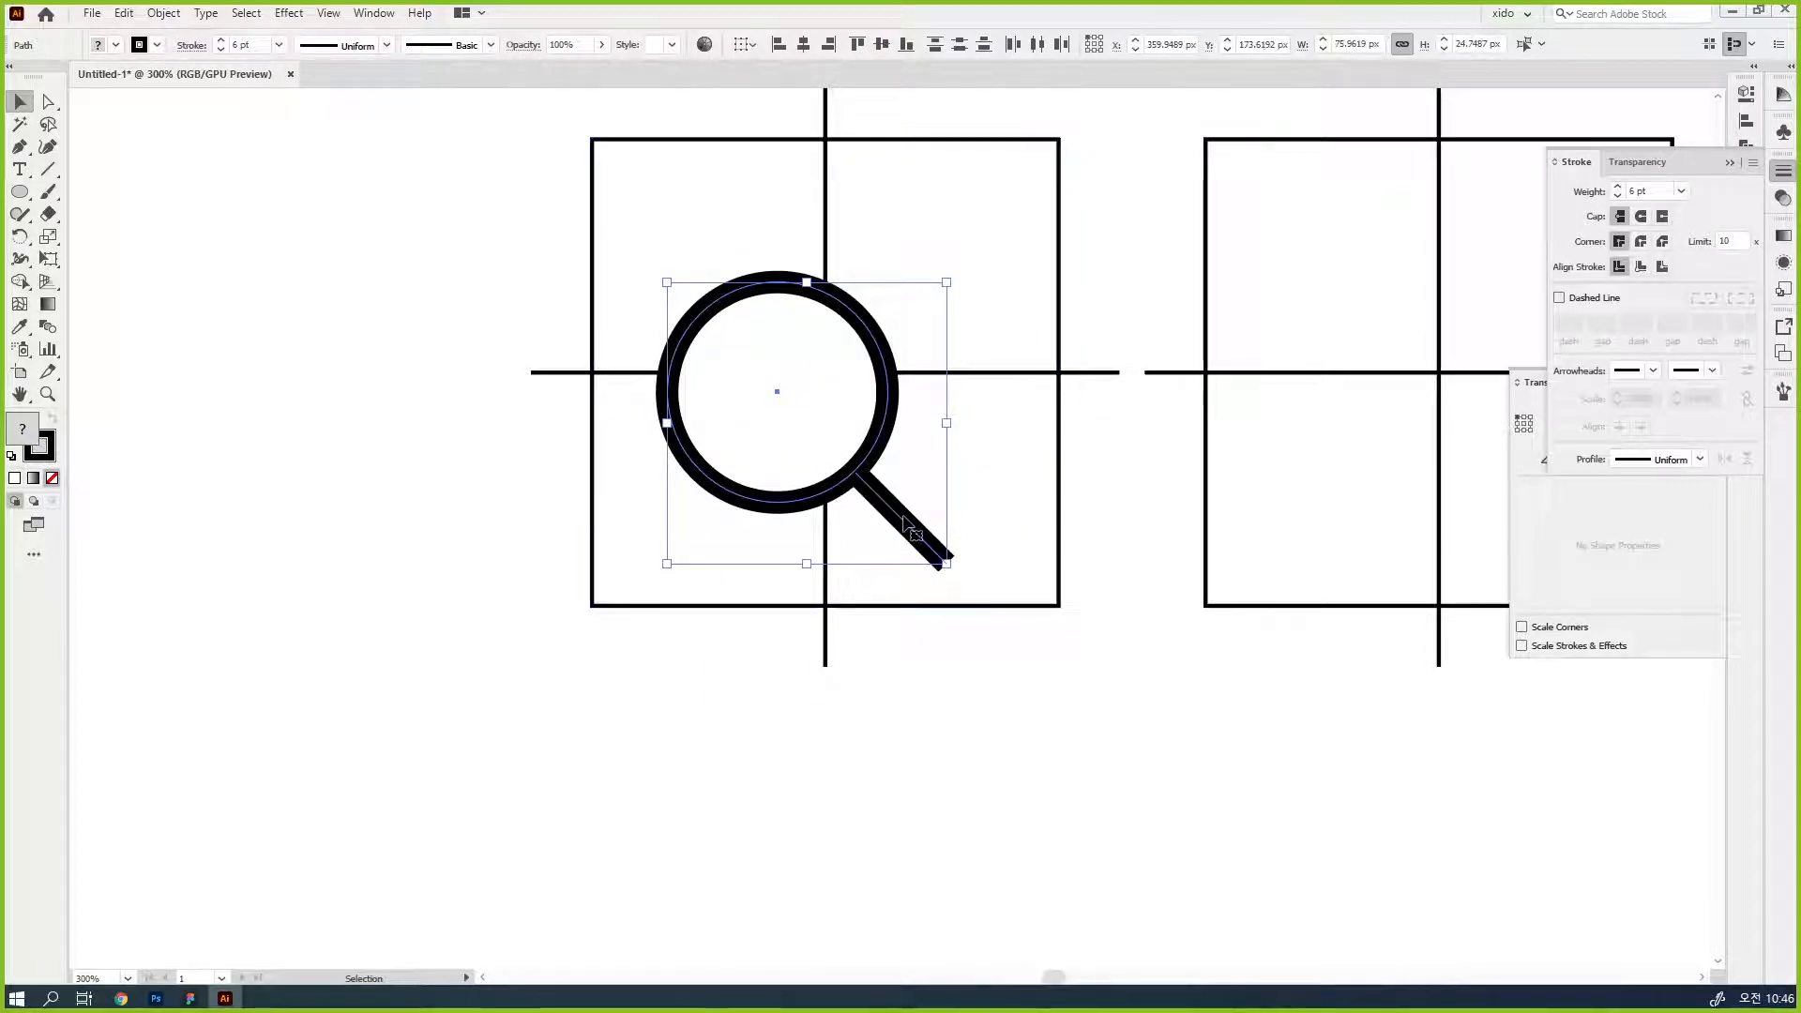
{"action": "left_click_drag", "start_coordinate": [908, 525], "coordinate": [883, 449]}
{"action": "left_click", "coordinate": [1109, 660]}
{"action": "left_click_drag", "start_coordinate": [1126, 683], "coordinate": [954, 677]}
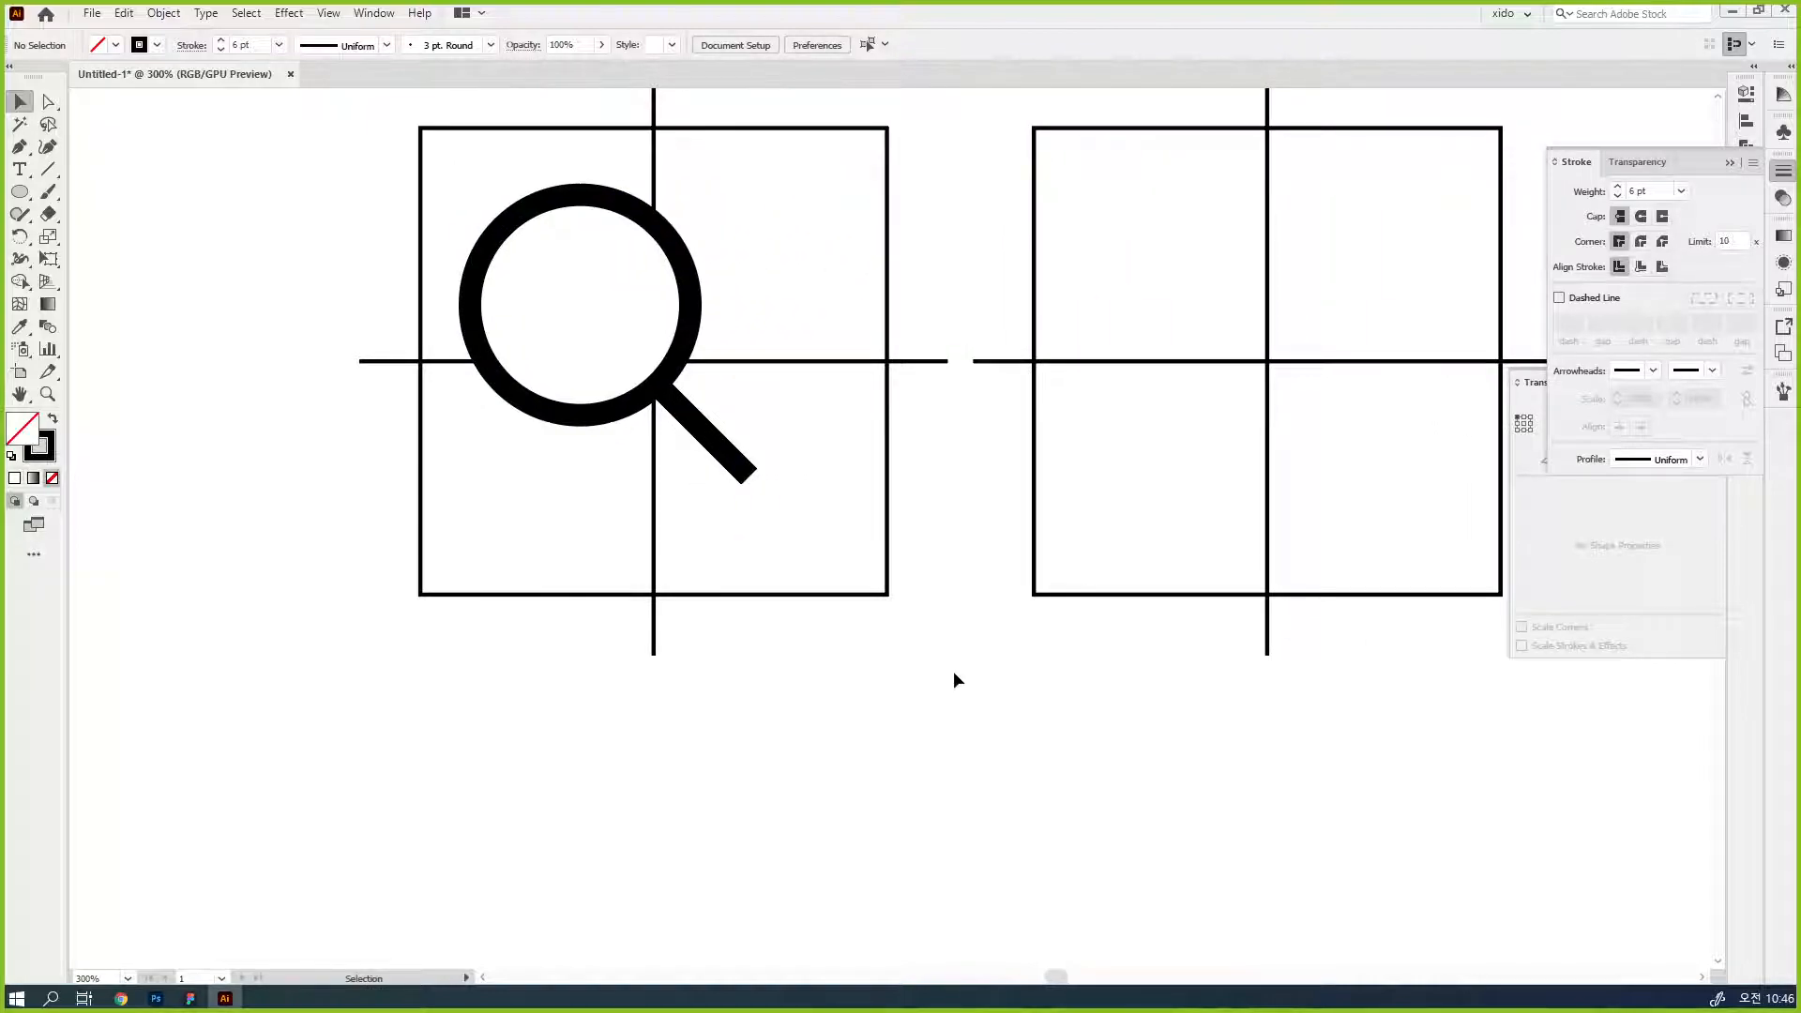
- Lengthen the magnifier's handle diagonally toward the lower-right corner of the first guide square
{"action": "left_click", "coordinate": [750, 475]}
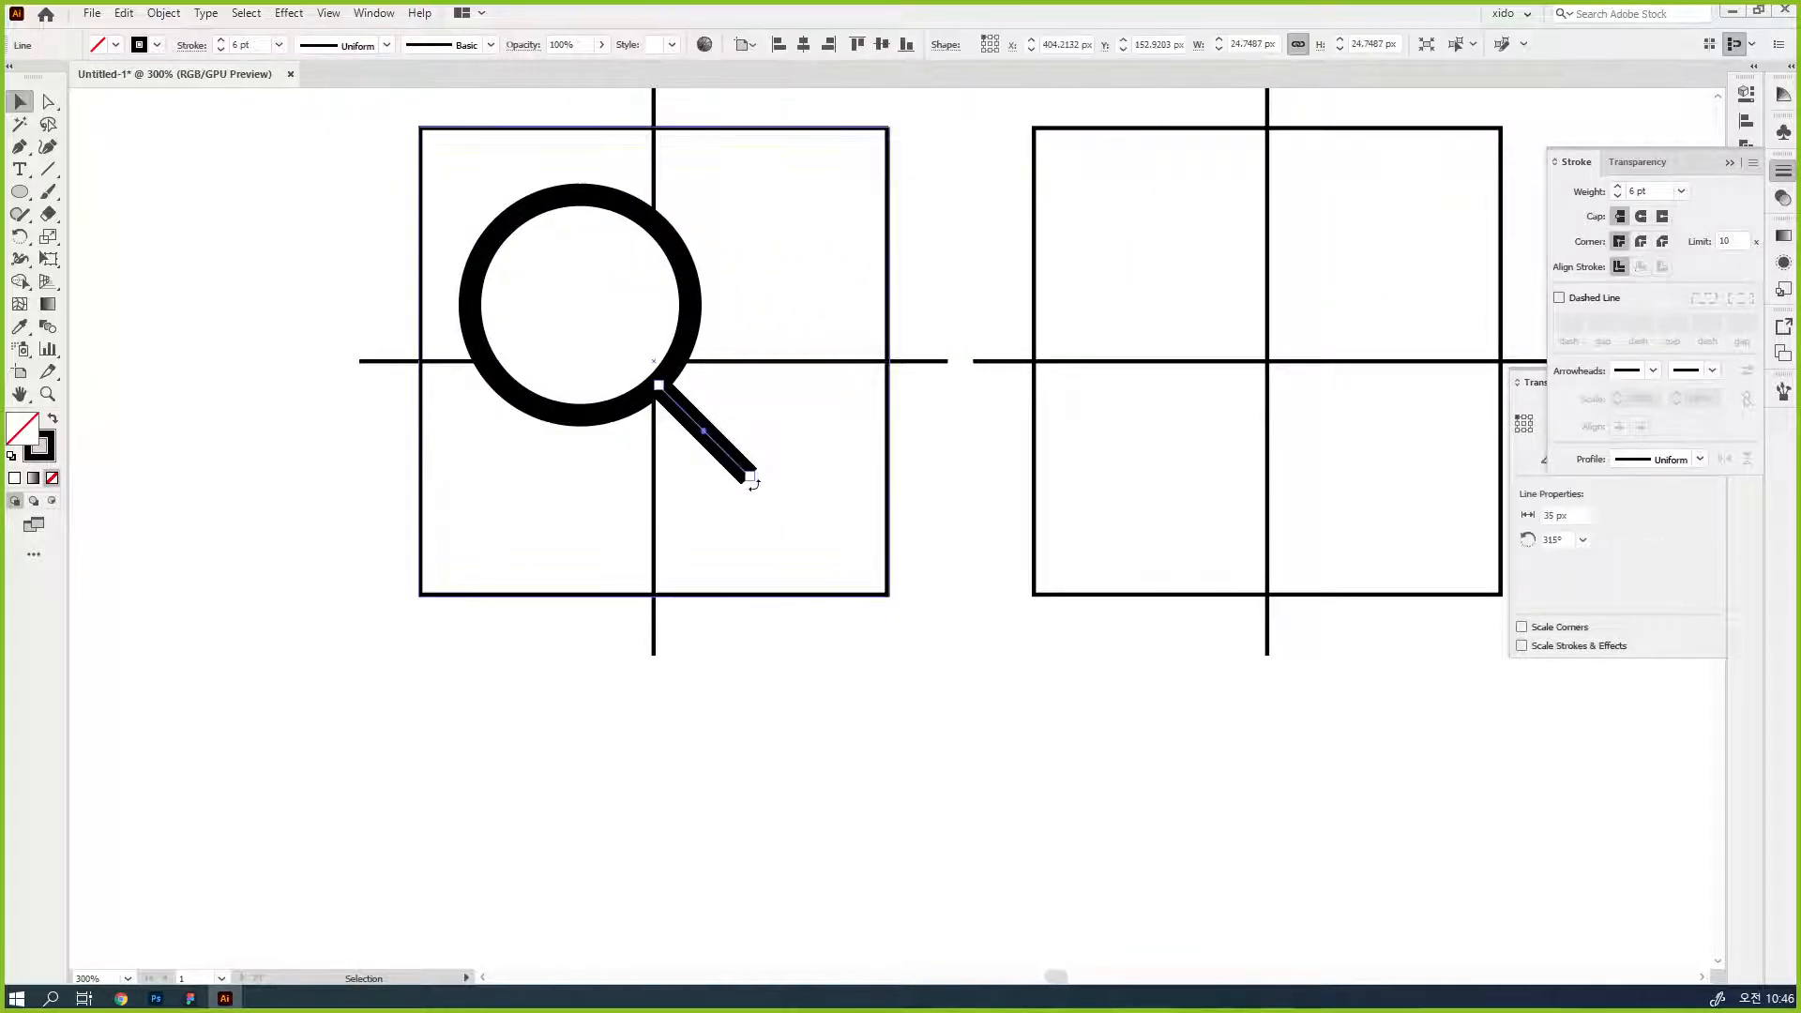
{"action": "left_click_drag", "start_coordinate": [750, 476], "coordinate": [807, 523]}
{"action": "left_click", "coordinate": [960, 656]}
{"action": "left_click_drag", "start_coordinate": [1055, 737], "coordinate": [881, 729]}
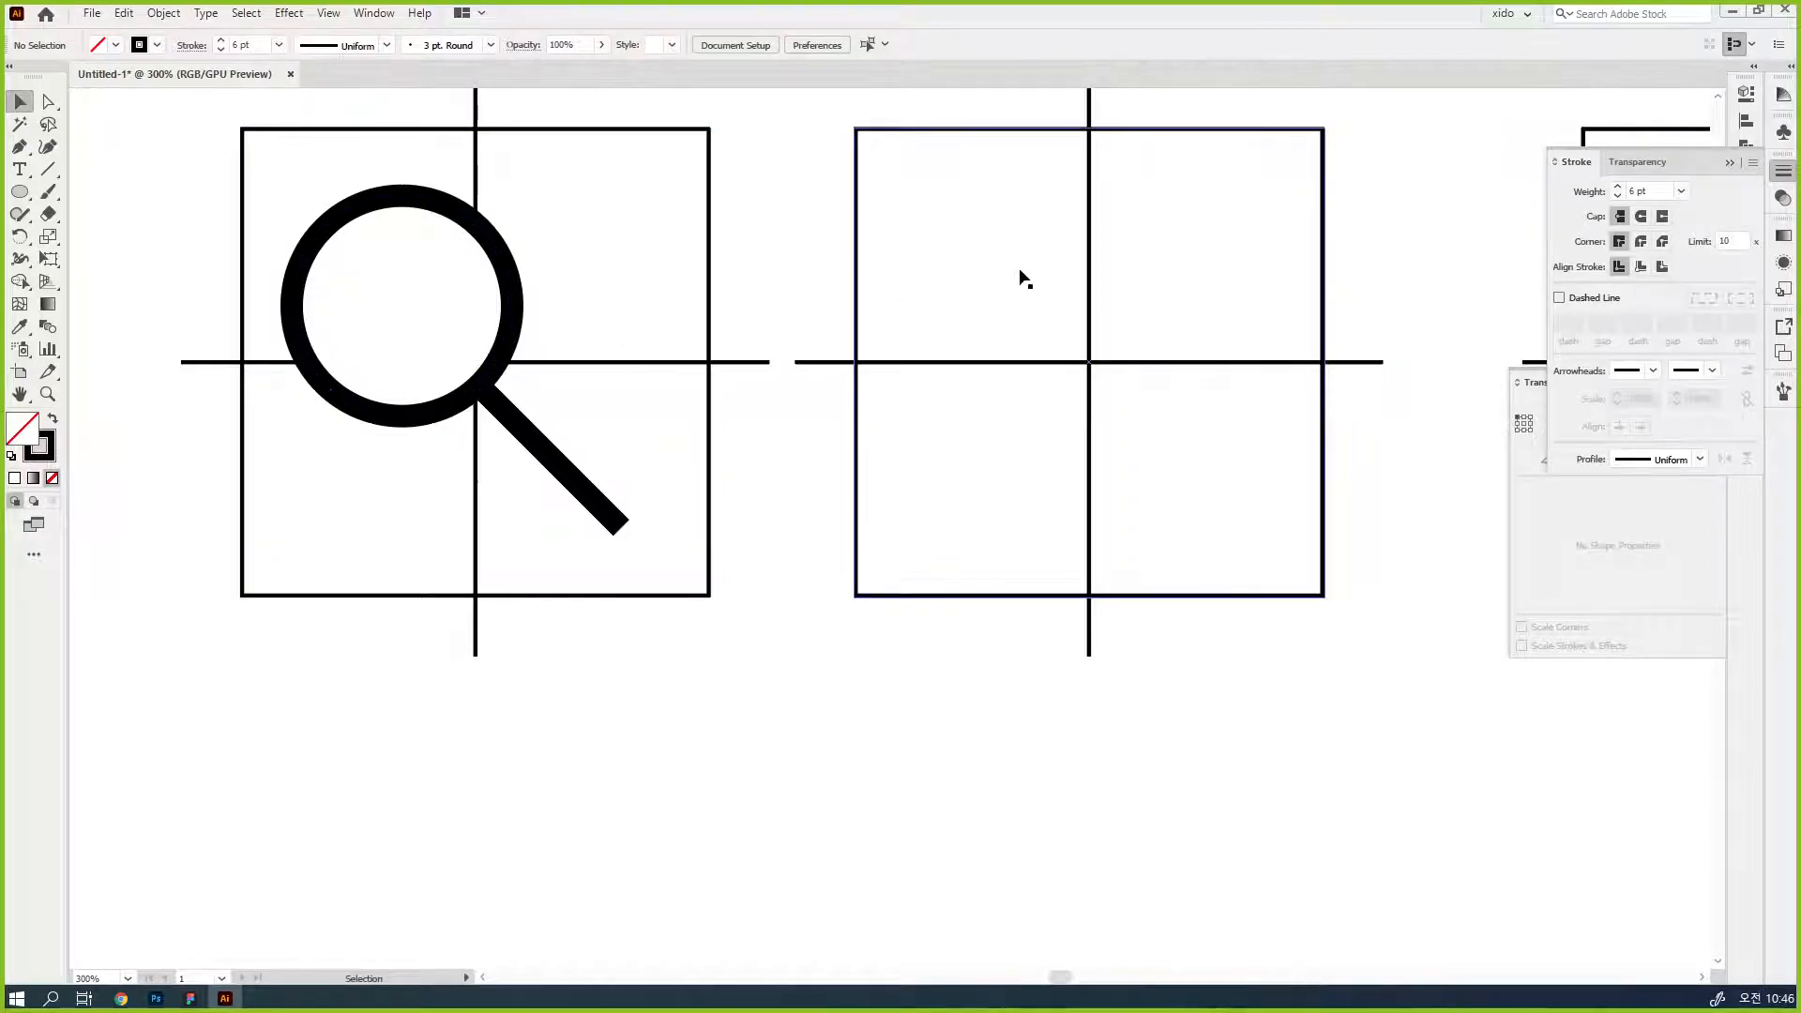
- Check the person icon in Figma and build it on Illustrator's second guide from copied circles: a 34 px head above an 85 px body
{"action": "left_click", "coordinate": [191, 999]}
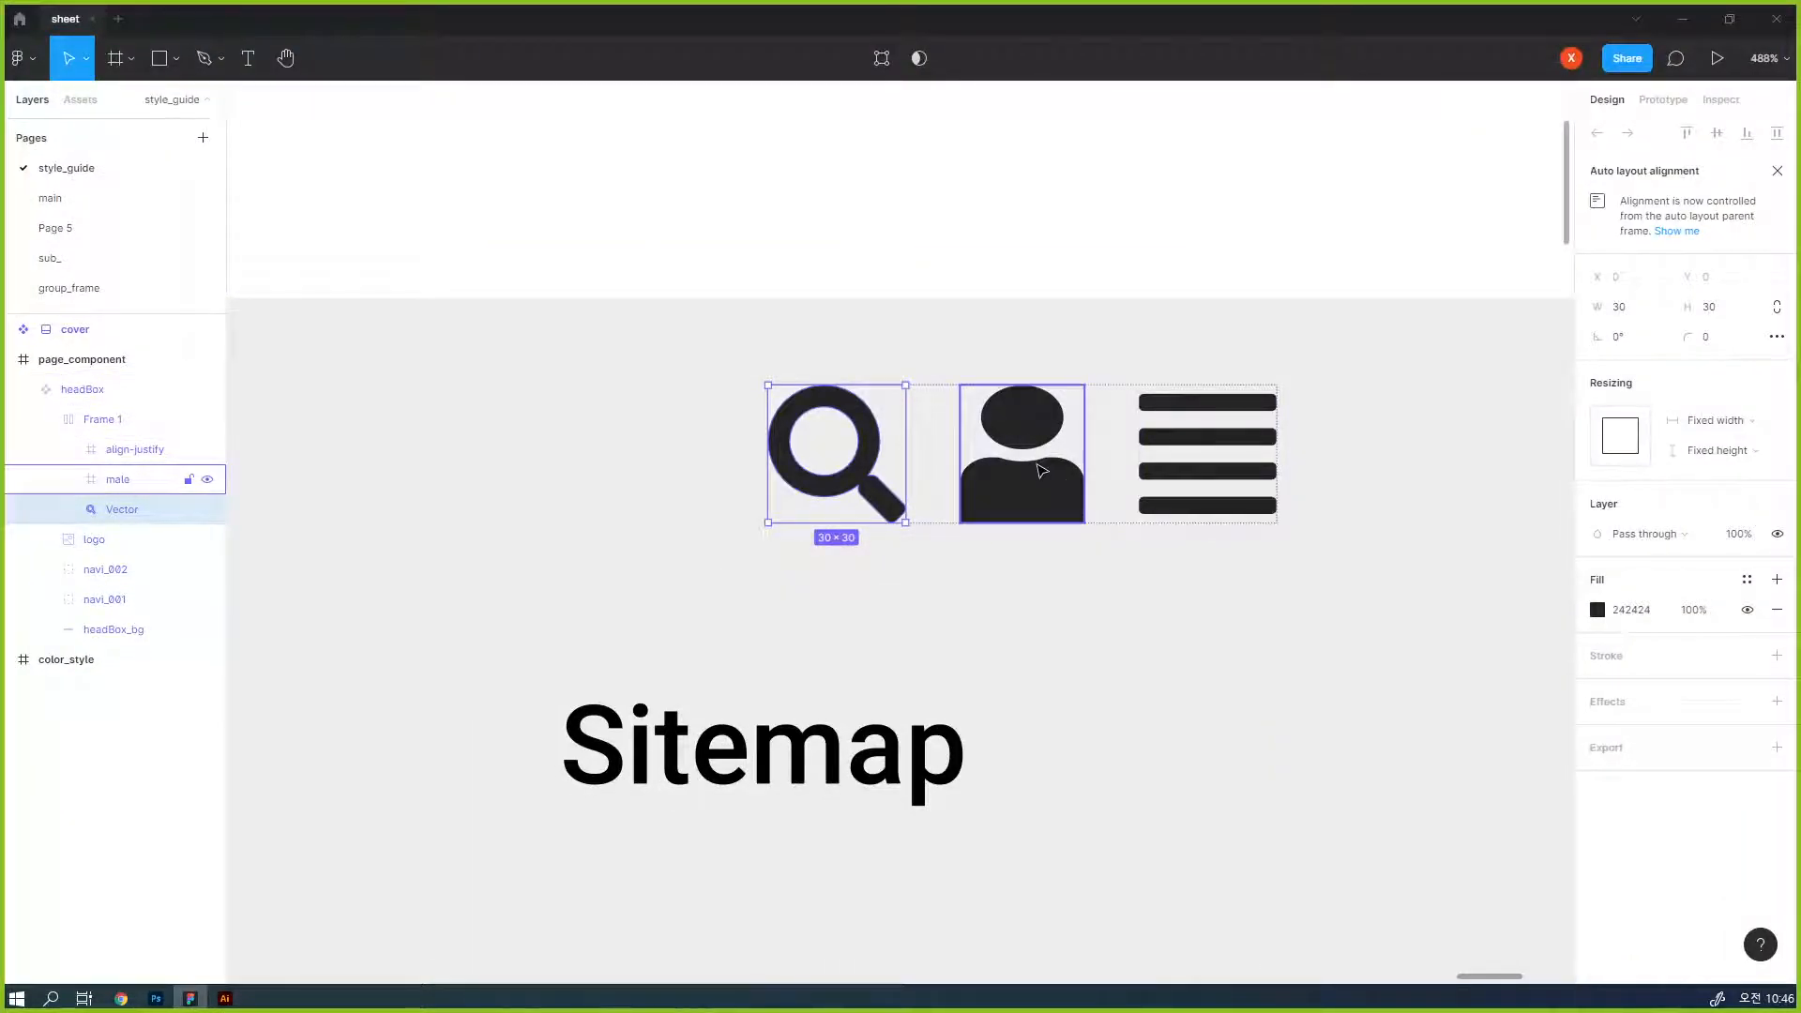
{"action": "left_click", "coordinate": [1683, 19]}
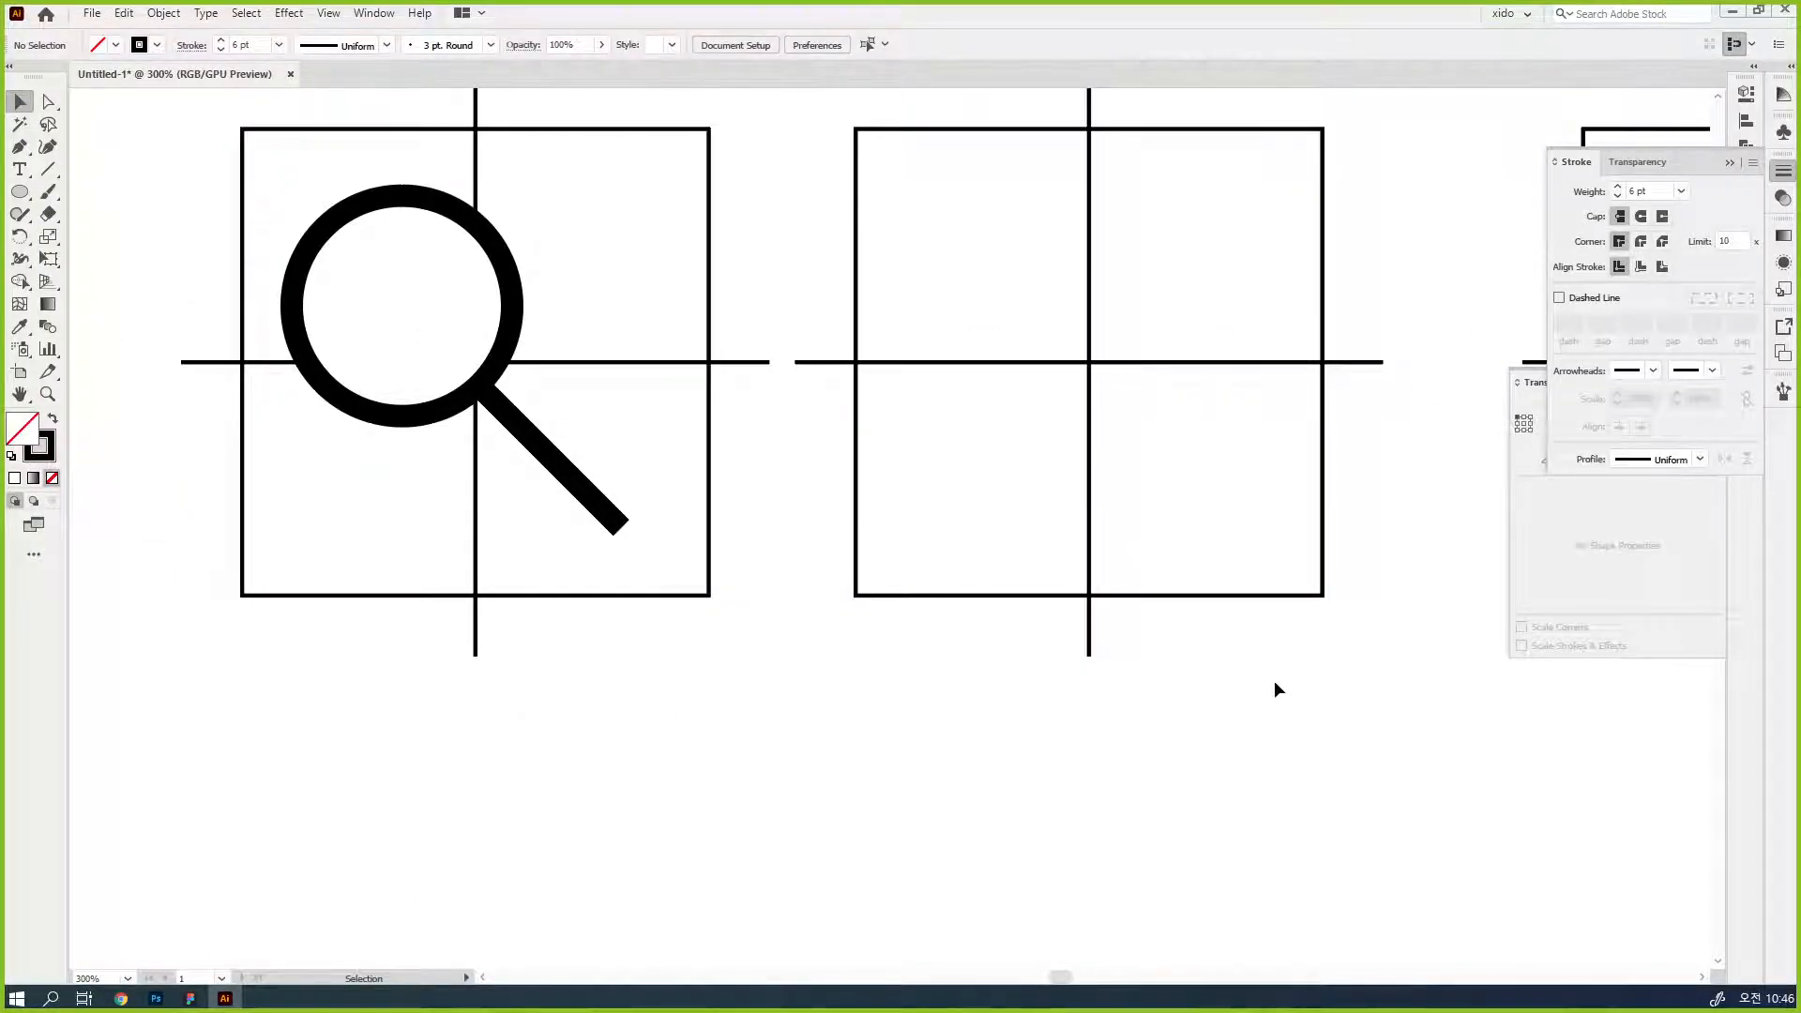
{"action": "left_click_drag", "start_coordinate": [426, 361], "coordinate": [1114, 436]}
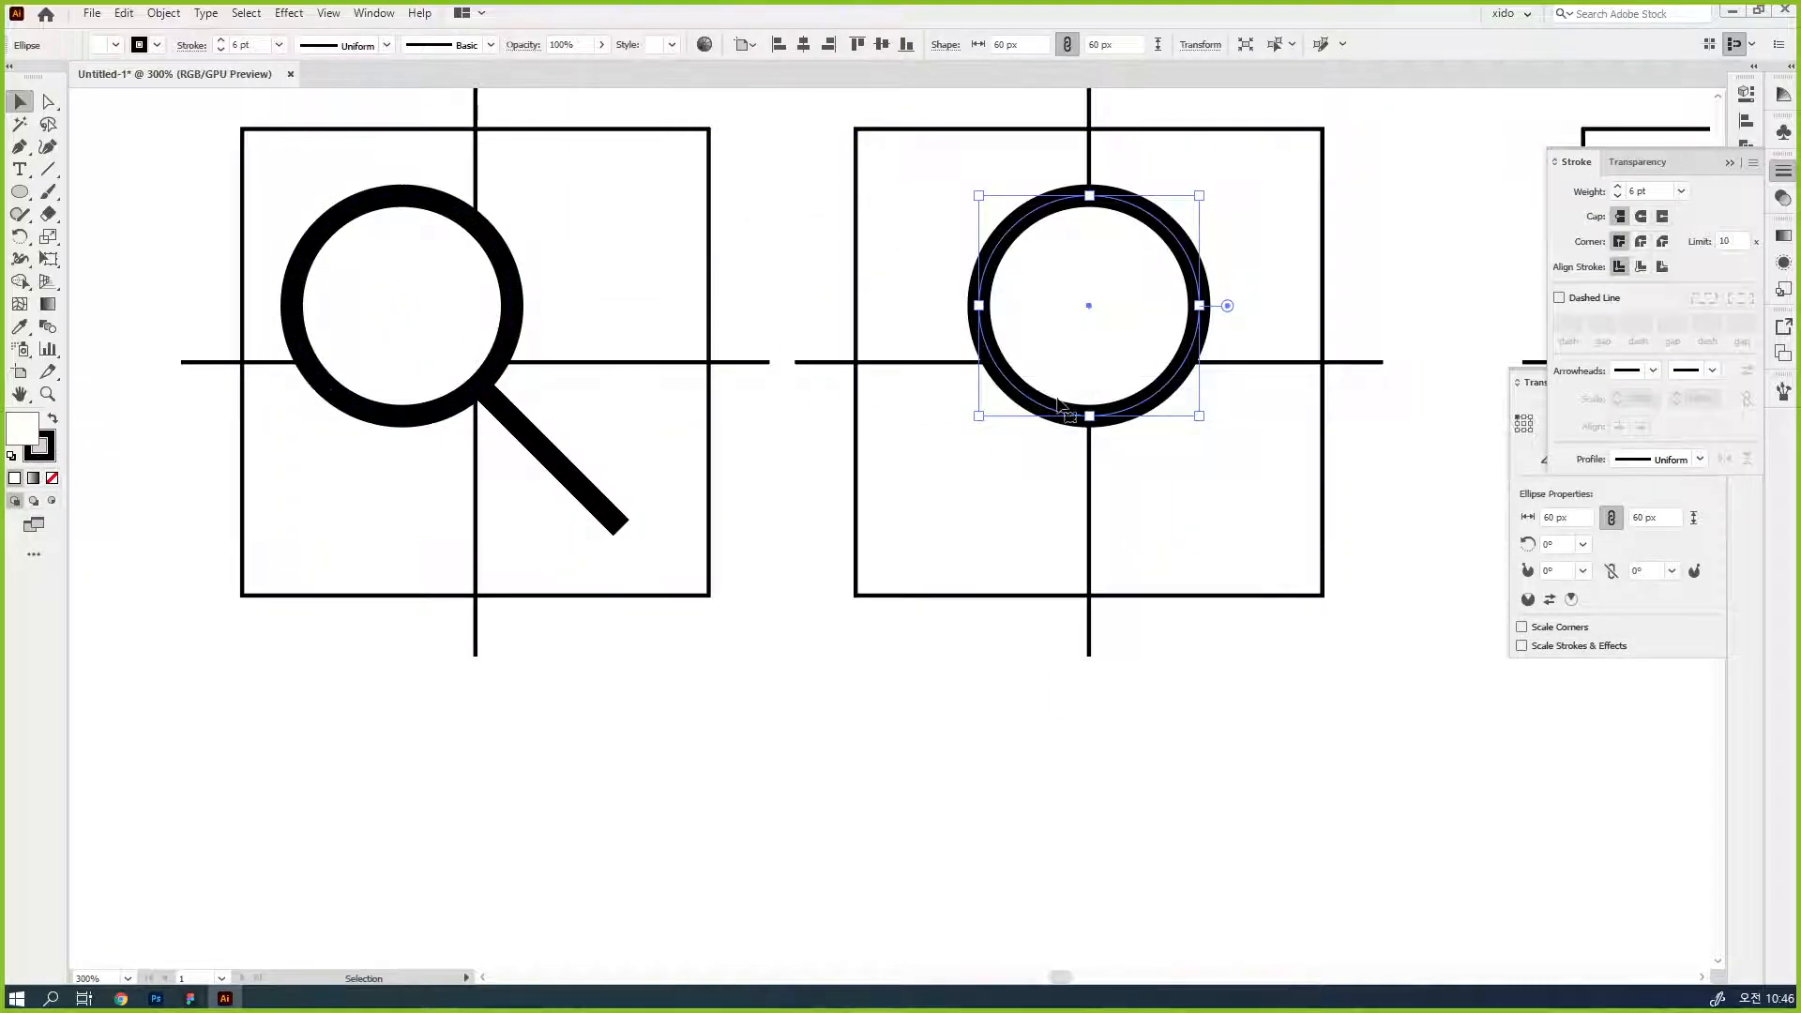
{"action": "left_click_drag", "start_coordinate": [1089, 415], "coordinate": [1090, 625]}
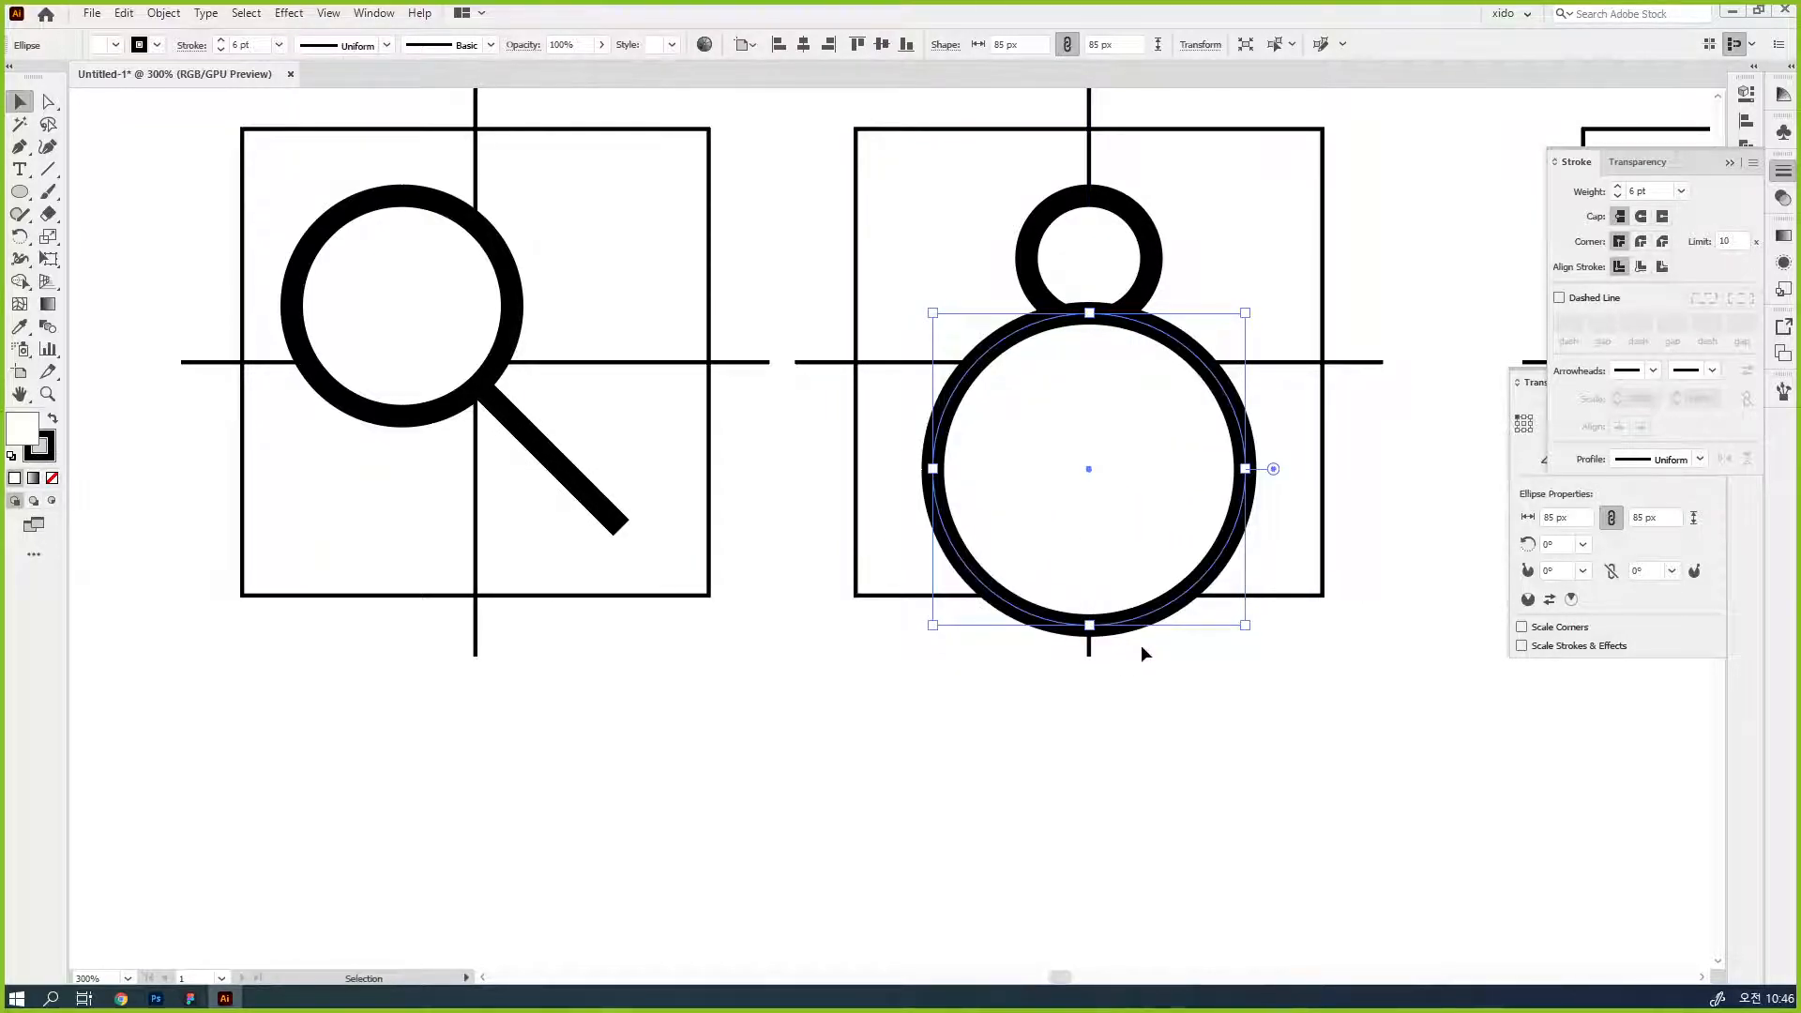
- Rotate the 85 px body circle to 90°
{"action": "key", "text": "a"}
{"action": "left_click", "coordinate": [1107, 647]}
{"action": "left_click", "coordinate": [1107, 626]}
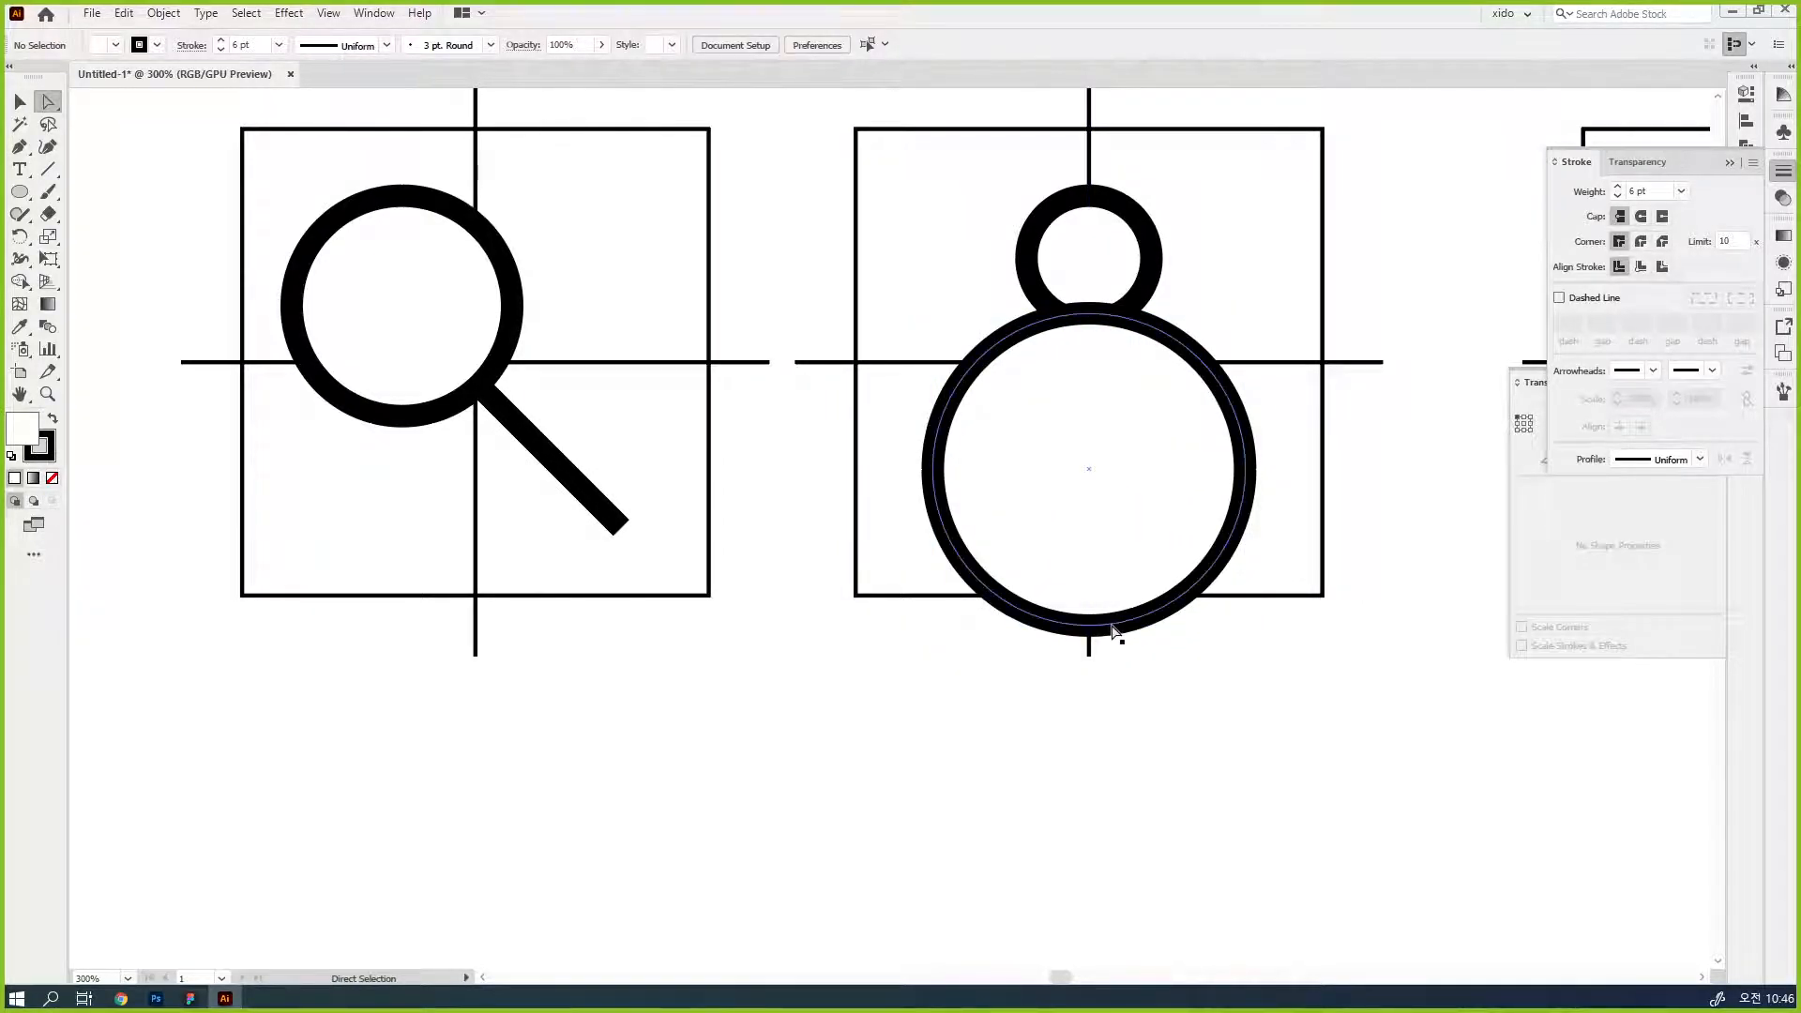
{"action": "key", "text": "v"}
{"action": "left_click", "coordinate": [1174, 701]}
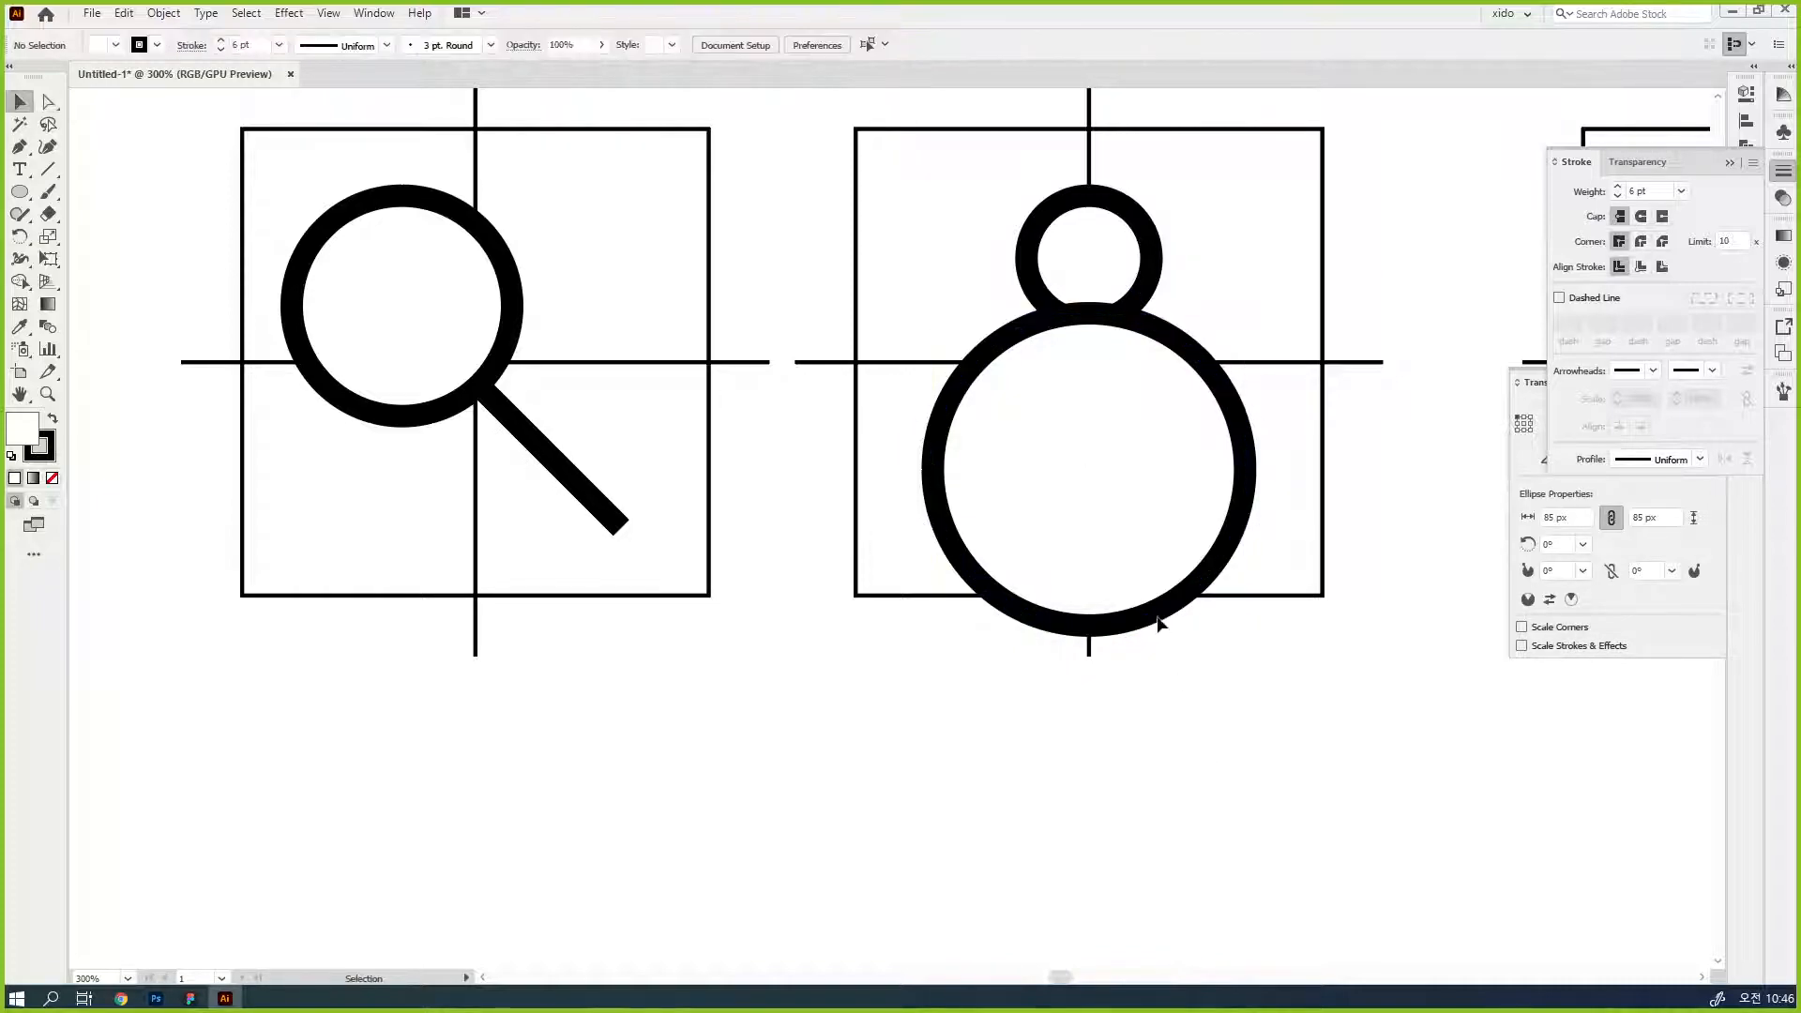
{"action": "left_click", "coordinate": [1158, 617]}
{"action": "left_click_drag", "start_coordinate": [1249, 634], "coordinate": [1337, 486]}
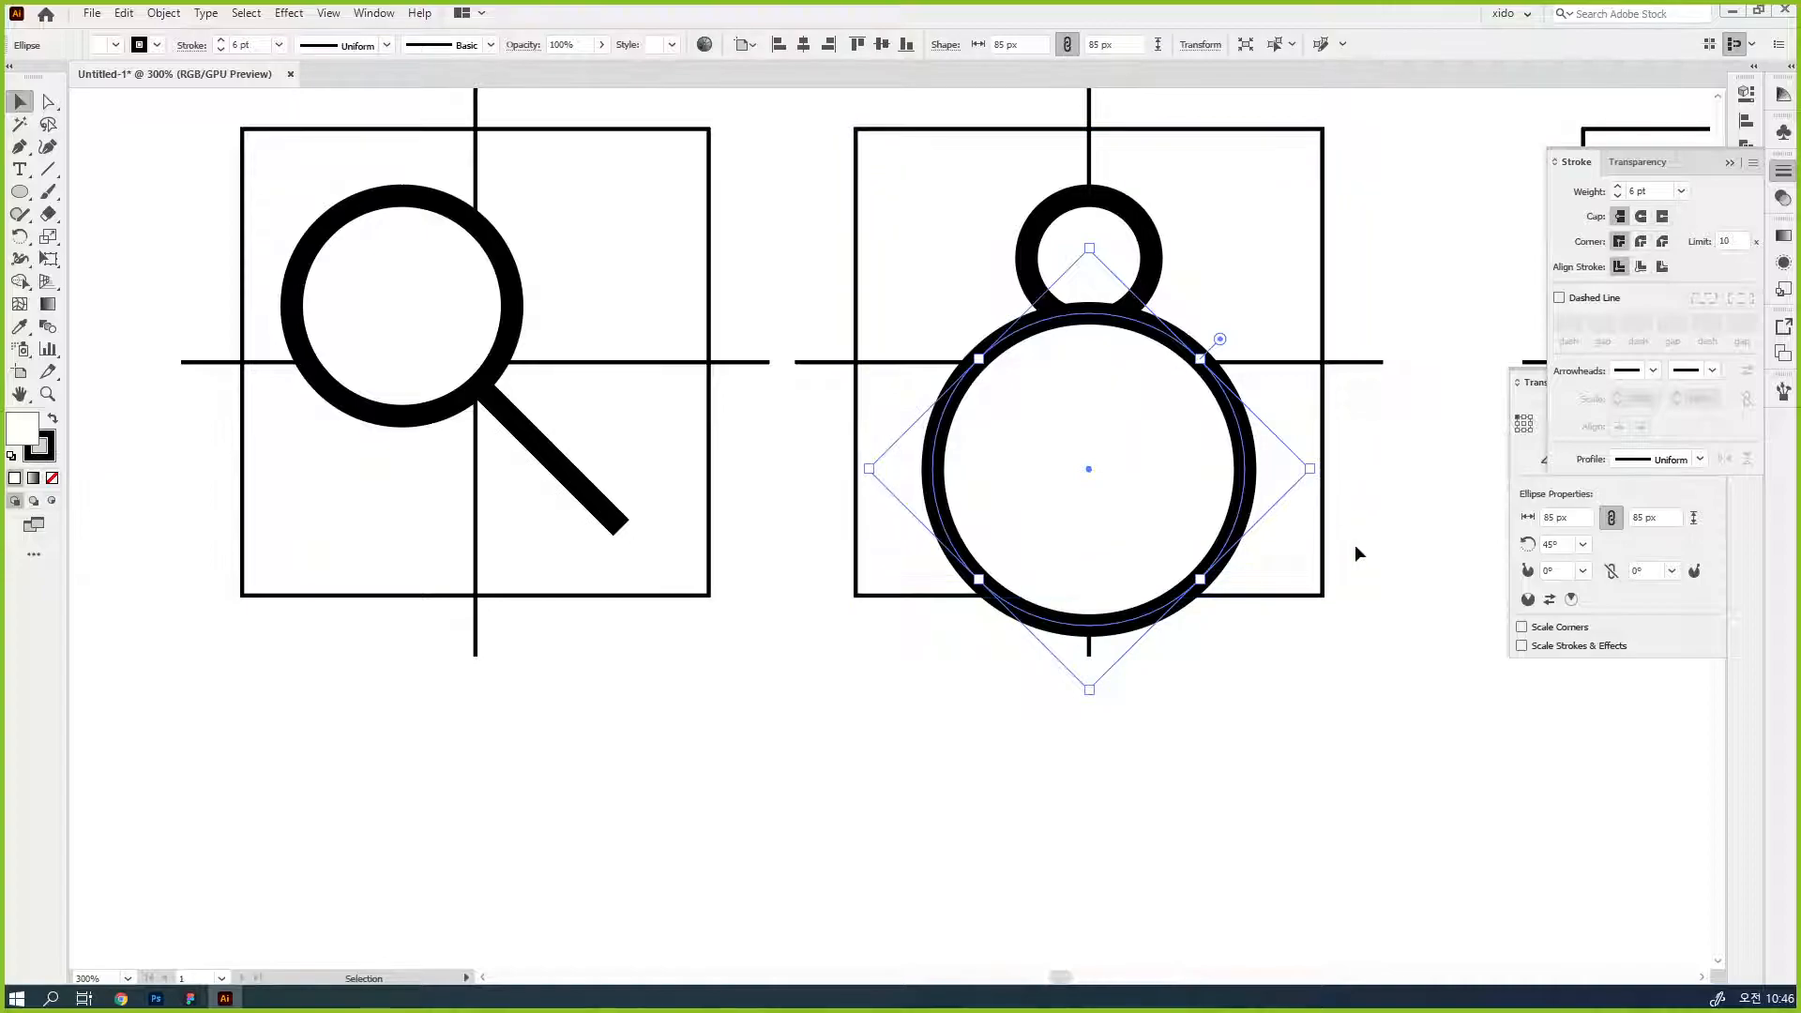
{"action": "left_click_drag", "start_coordinate": [1321, 471], "coordinate": [1307, 313]}
- Rotate the body circle further to 135° to bring an anchor point to its lowest position
{"action": "key", "text": "a"}
{"action": "left_click", "coordinate": [1136, 665]}
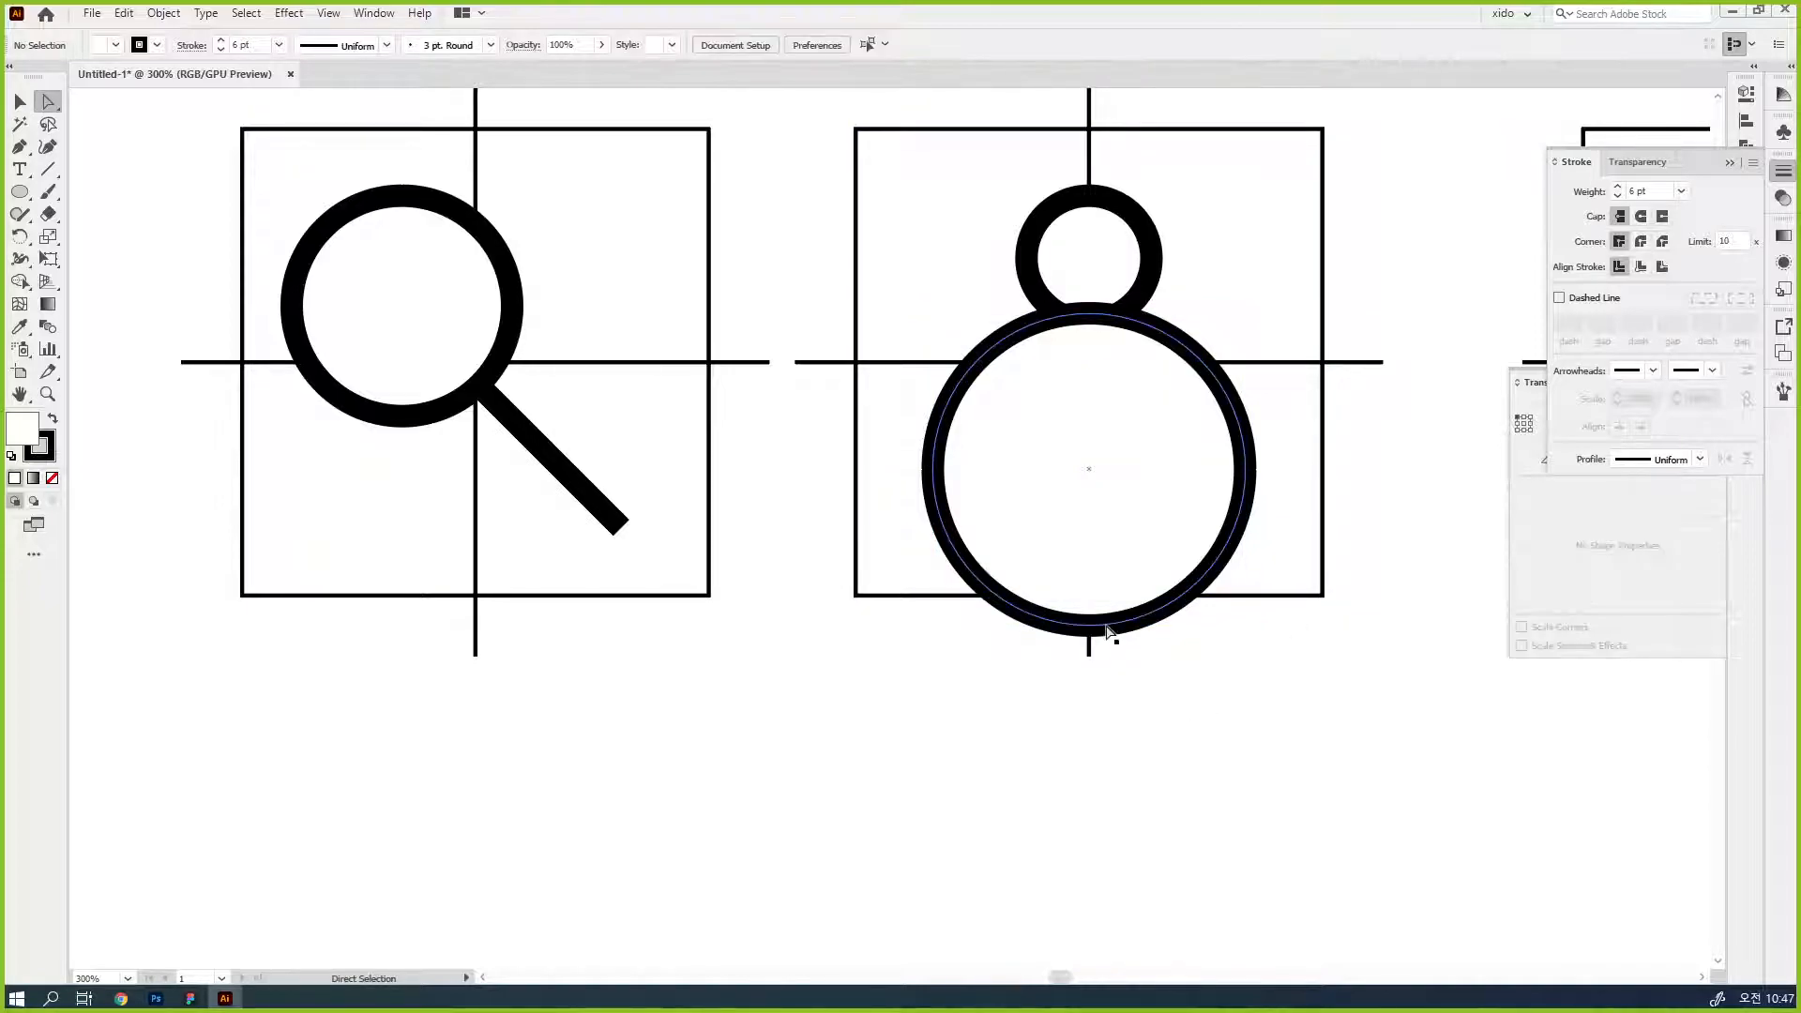
{"action": "left_click", "coordinate": [1108, 625]}
{"action": "key", "text": "v"}
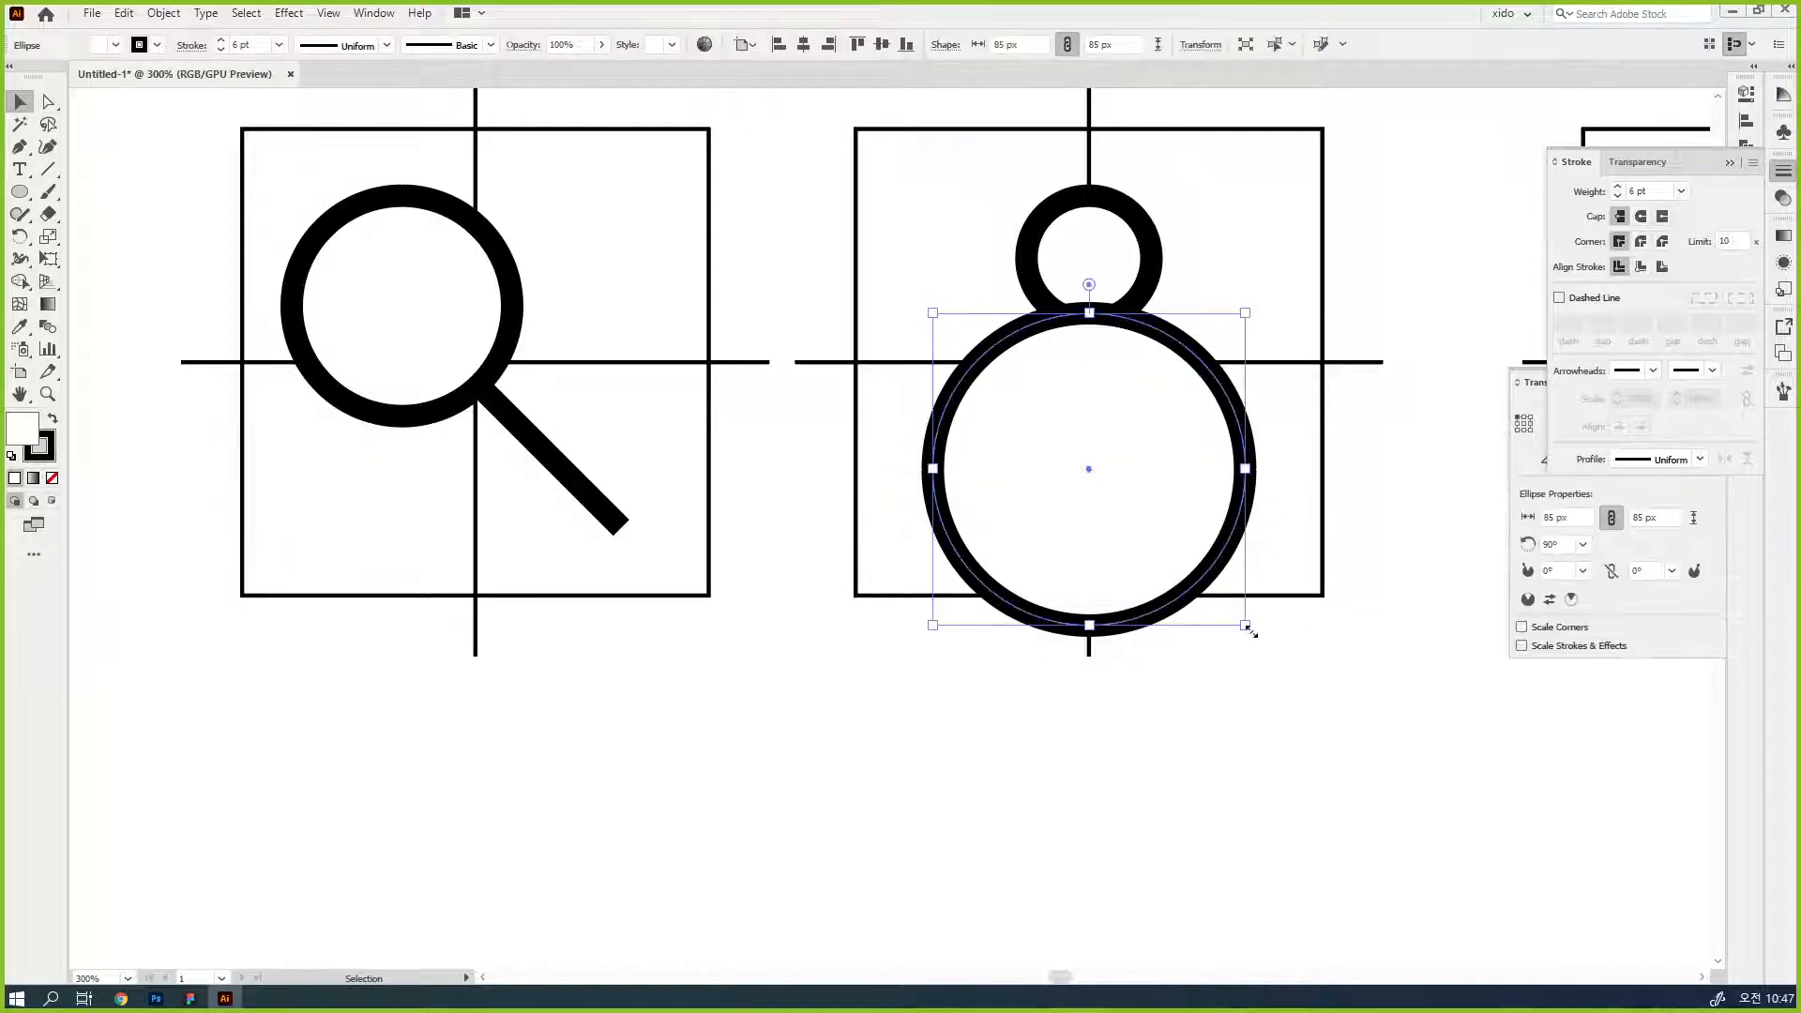
{"action": "left_click_drag", "start_coordinate": [1256, 638], "coordinate": [1298, 515]}
{"action": "left_click", "coordinate": [1212, 633]}
- Delete the body circle's lowest anchor point to leave an open semicircular arc
{"action": "key", "text": "a"}
{"action": "left_click", "coordinate": [1185, 593]}
{"action": "left_click", "coordinate": [1089, 628]}
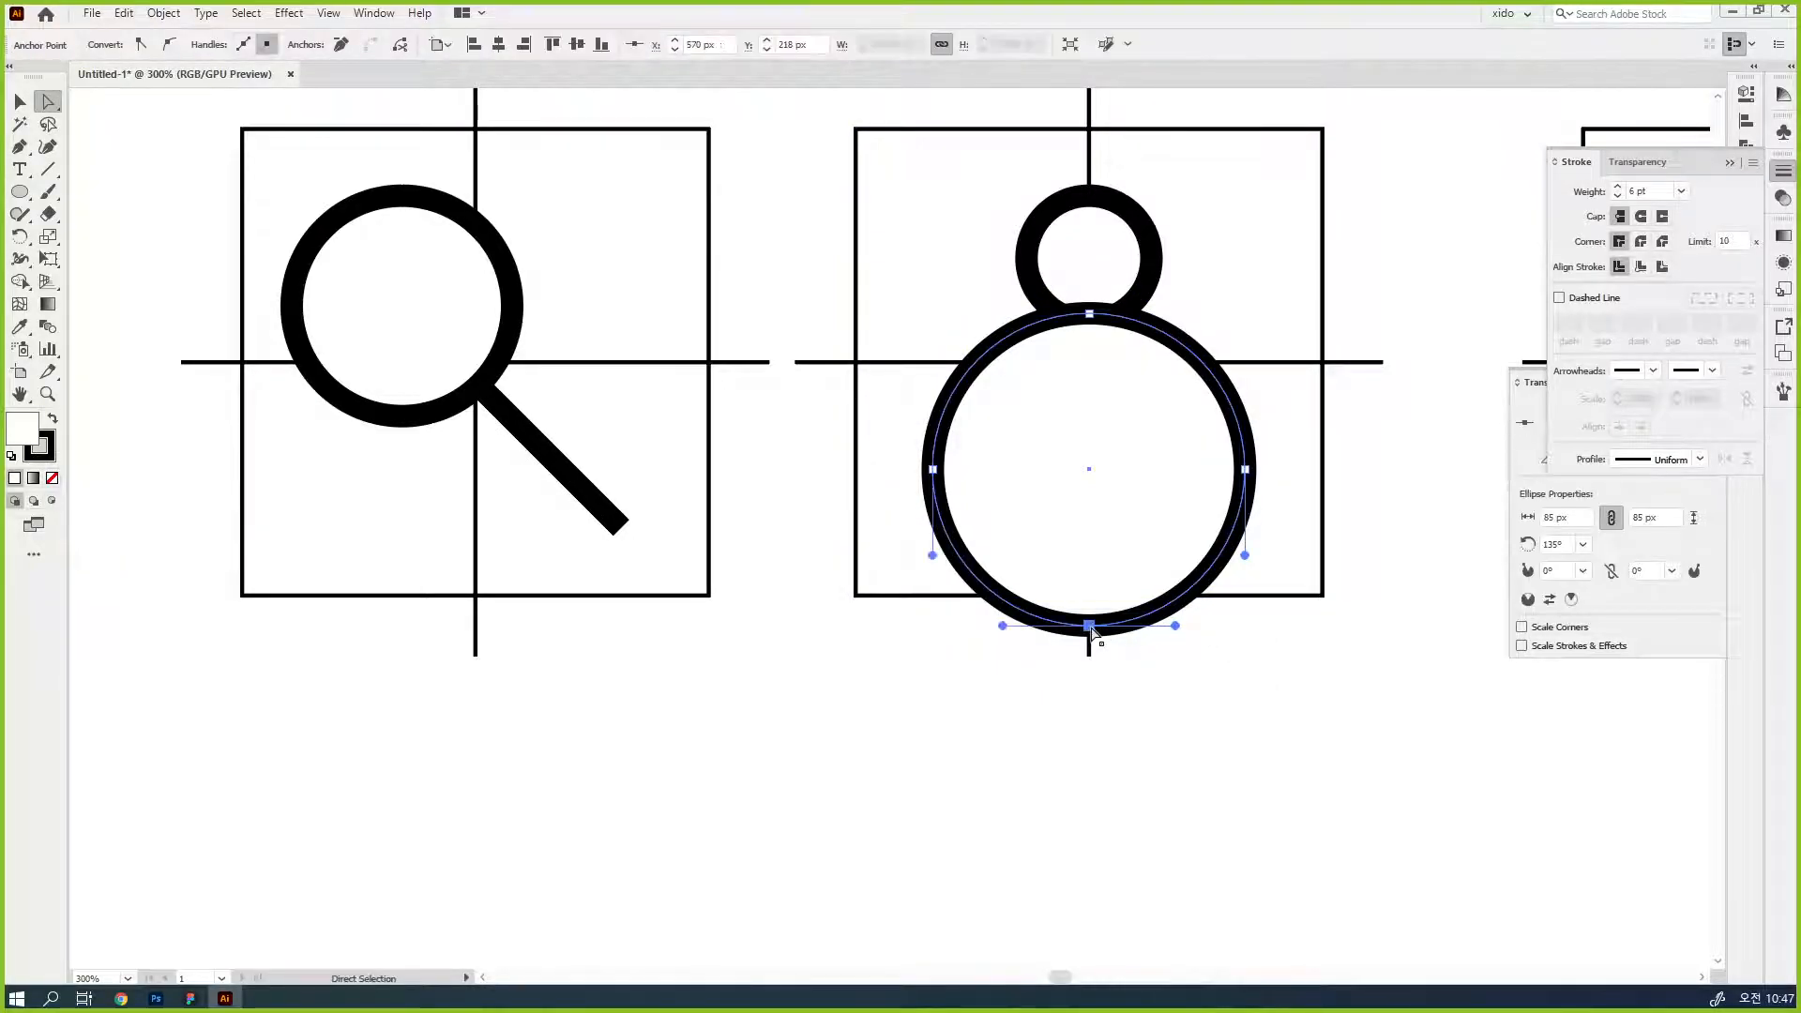
{"action": "key", "text": "Delete"}
- Stretch the body arc downward to the lower edge of the second guide square
{"action": "key", "text": "v"}
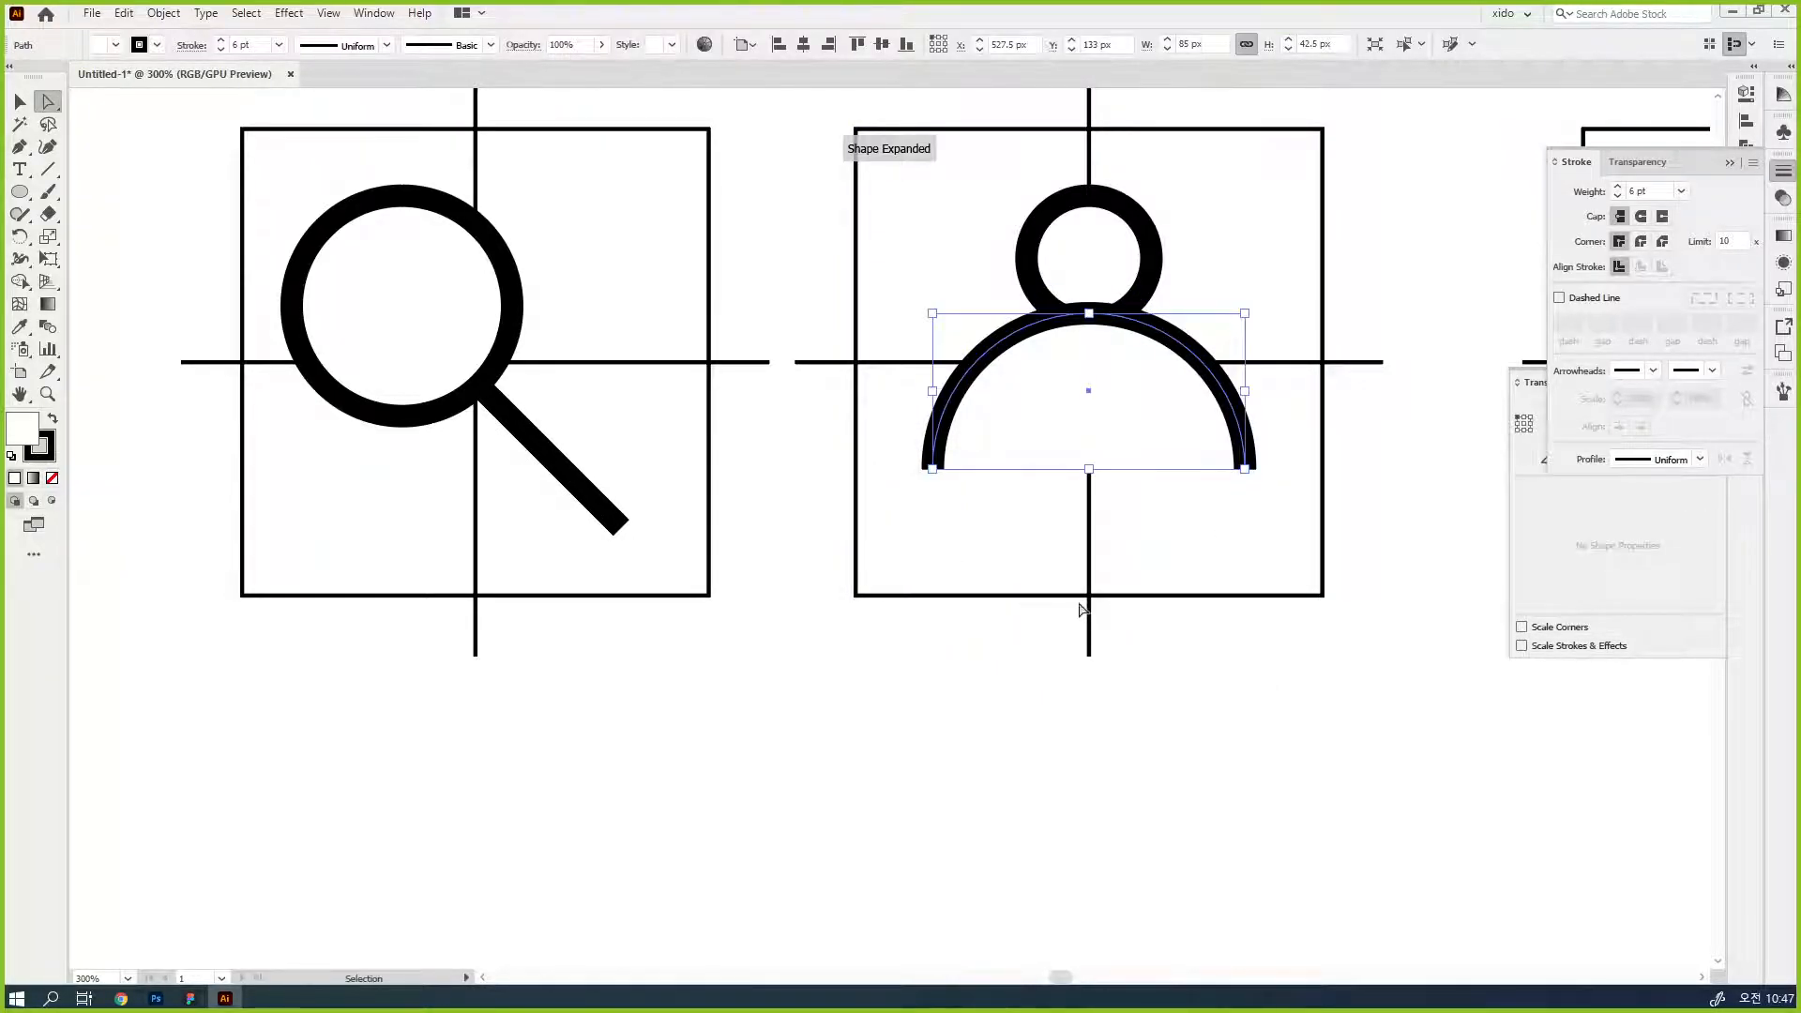
{"action": "key", "text": "v"}
{"action": "left_click_drag", "start_coordinate": [1088, 469], "coordinate": [1088, 596]}
{"action": "left_click", "coordinate": [1329, 705]}
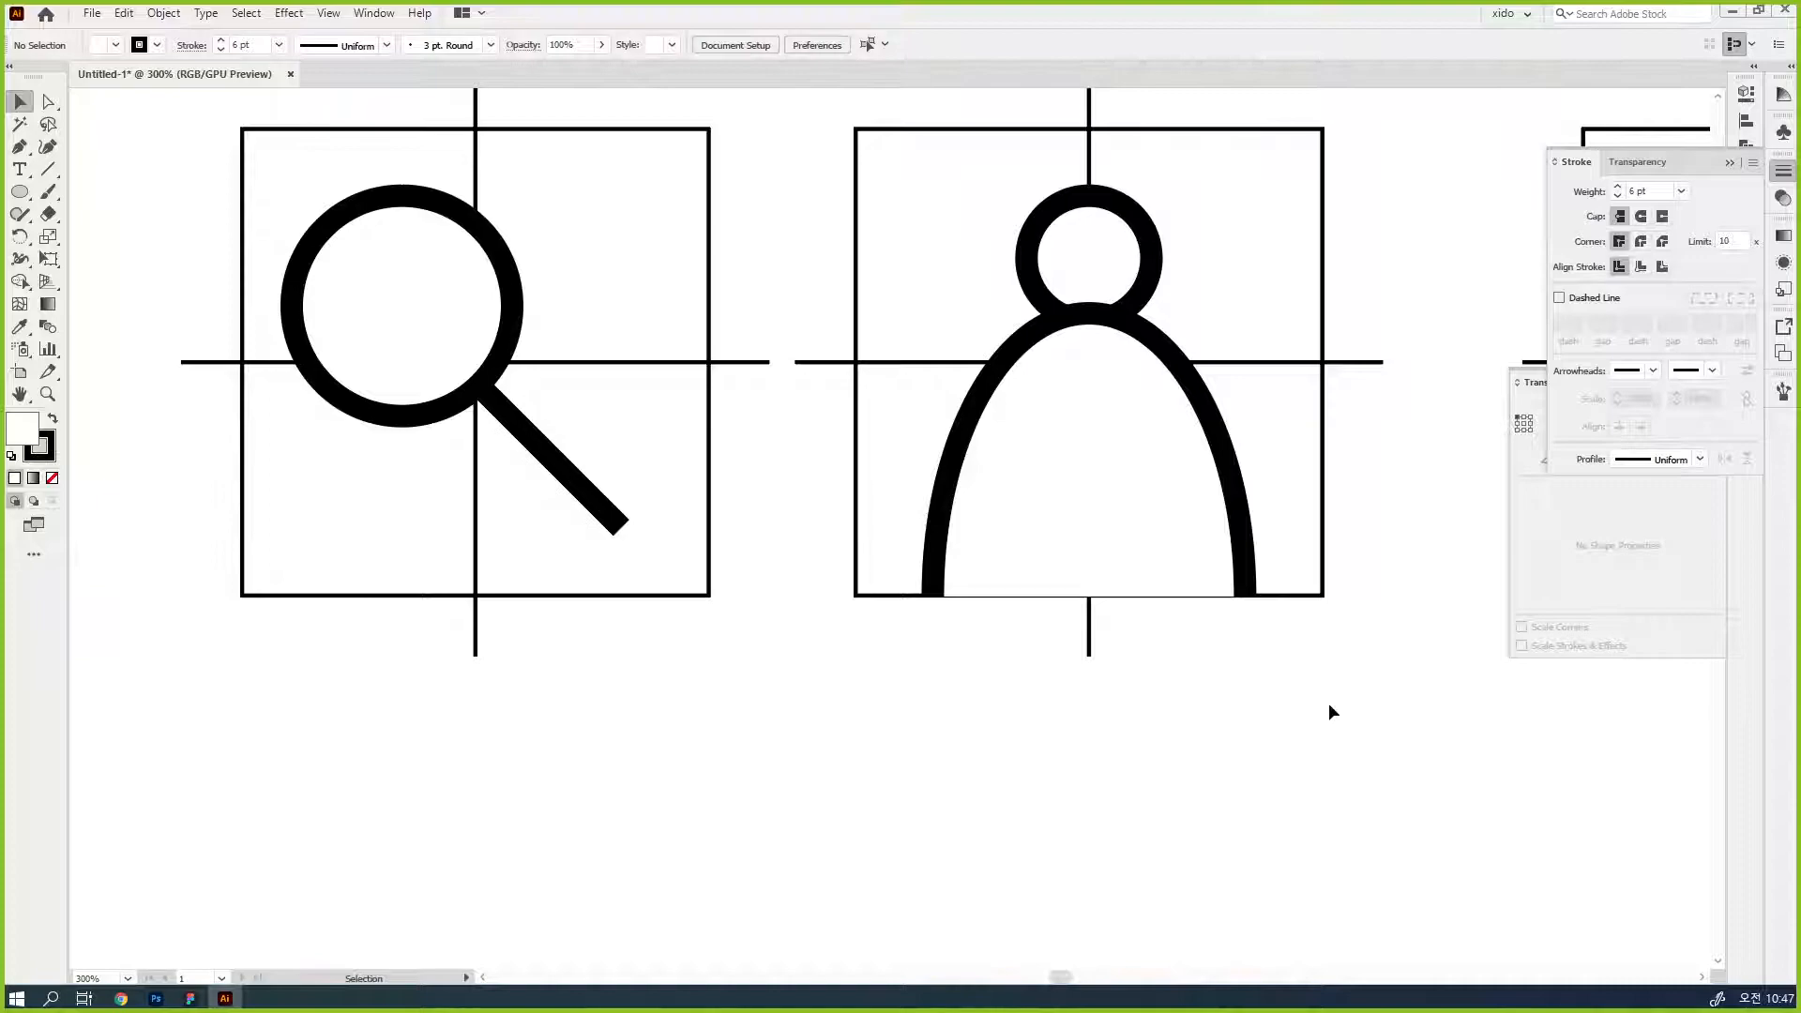
- Bring the head circle in front of the body, and shrink the body arc below it with a small gap between them
{"action": "left_click", "coordinate": [1133, 256]}
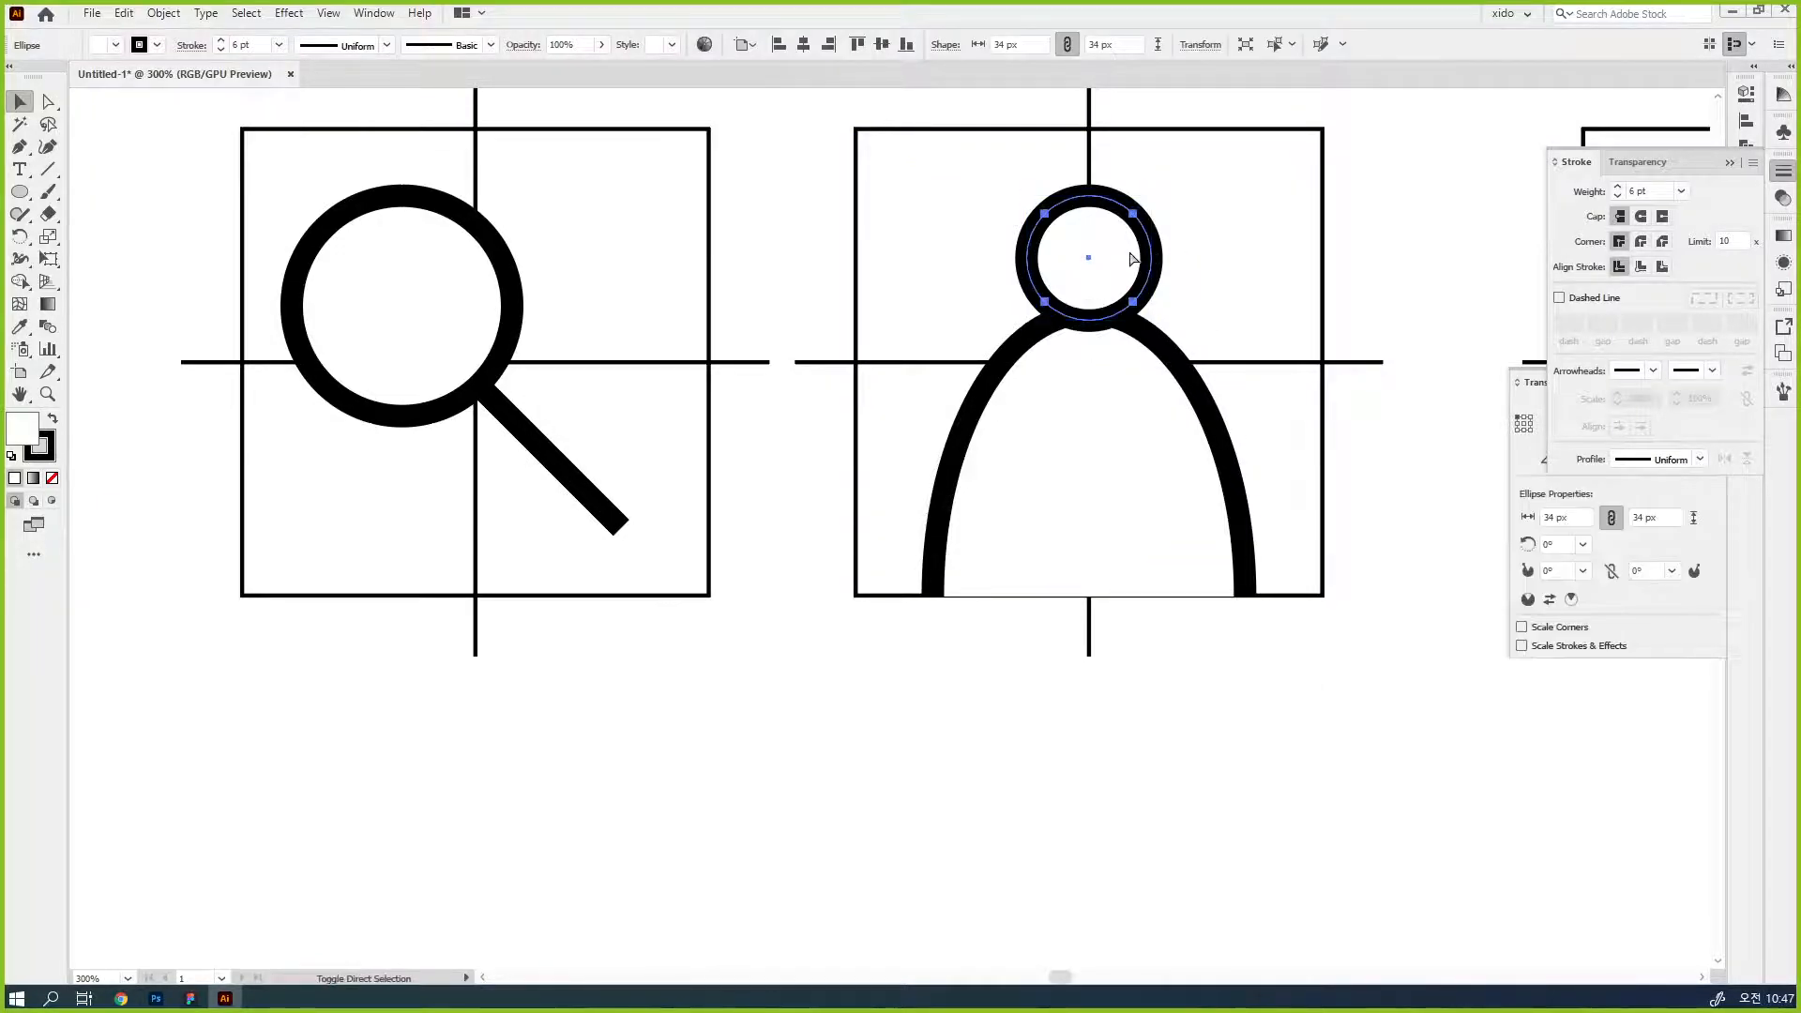
{"action": "left_click", "coordinate": [1193, 361]}
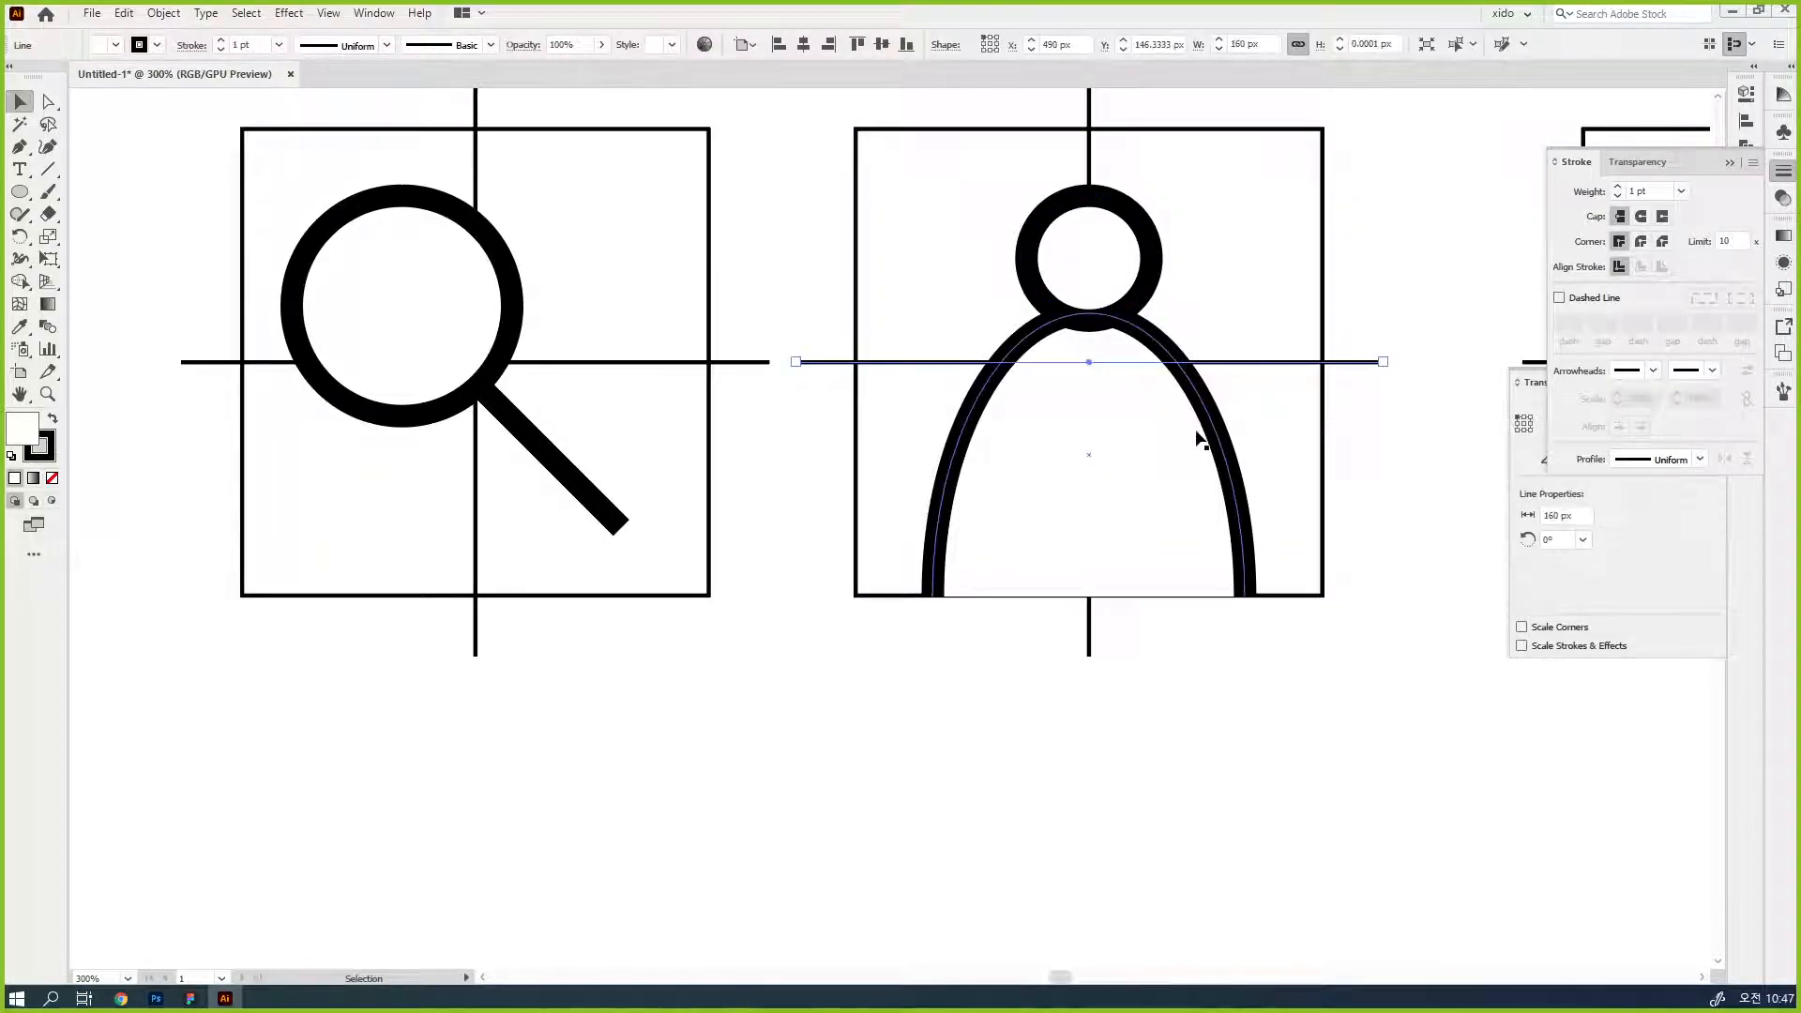
{"action": "left_click", "coordinate": [1055, 353]}
{"action": "left_click_drag", "start_coordinate": [1088, 314], "coordinate": [1122, 408]}
{"action": "left_click", "coordinate": [1116, 307], "text": "shift"}
{"action": "left_click_drag", "start_coordinate": [1140, 503], "coordinate": [1140, 493]}
{"action": "left_click", "coordinate": [1184, 619]}
{"action": "left_click", "coordinate": [1166, 559]}
{"action": "left_click_drag", "start_coordinate": [1089, 578], "coordinate": [1099, 537]}
{"action": "left_click", "coordinate": [1229, 697]}
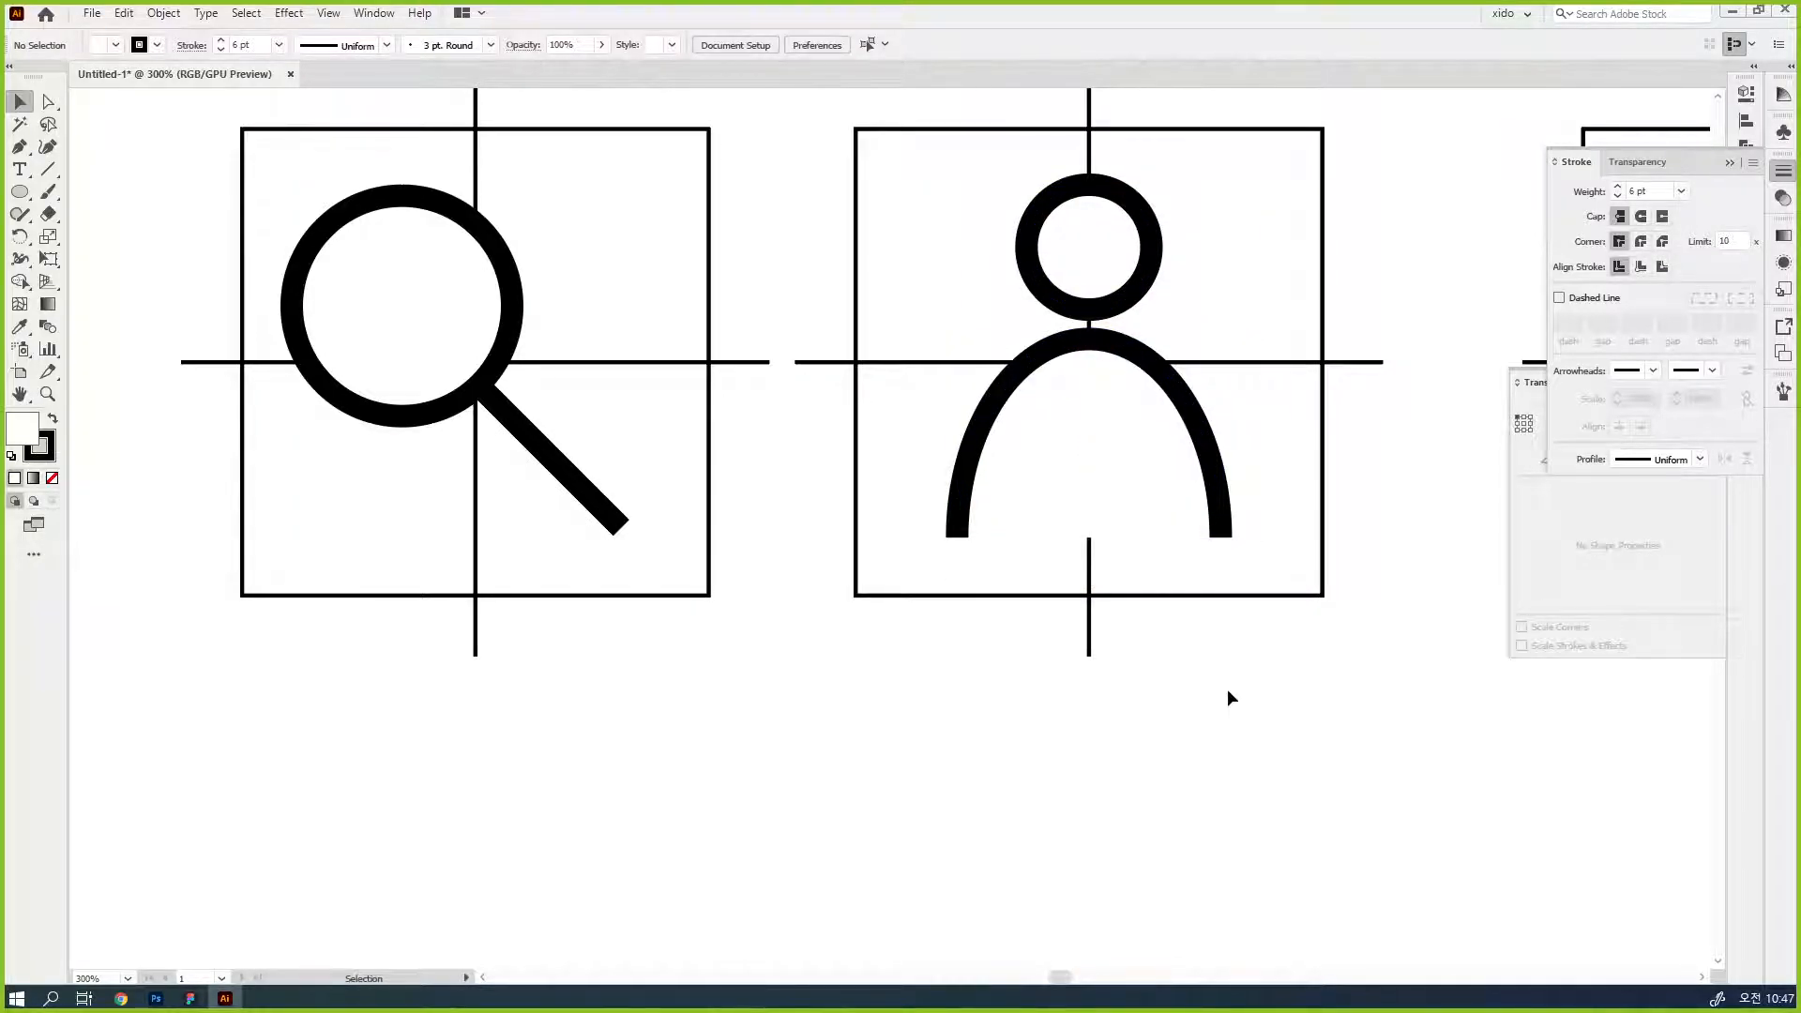
- Build three stacked horizontal bars about 97 px long on the third guide from a copy of the magnifier's handle
{"action": "key", "text": "ctrl+minus"}
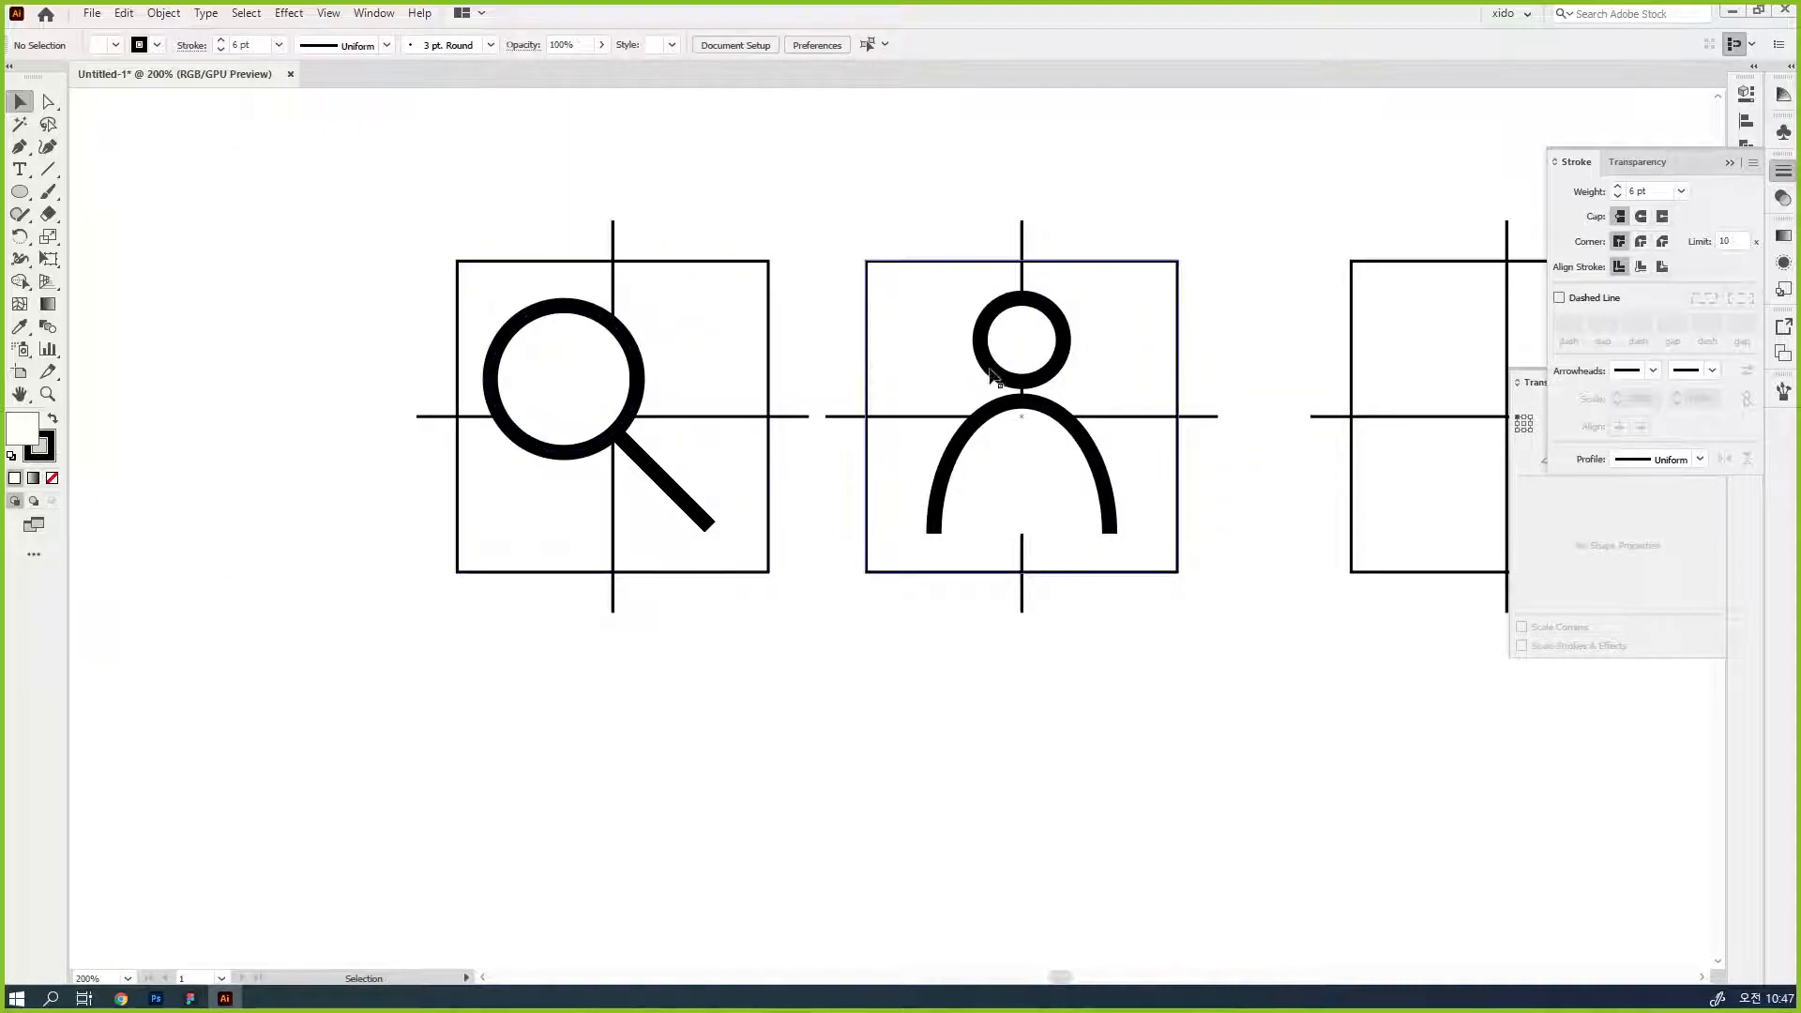
{"action": "left_click_drag", "start_coordinate": [1219, 552], "coordinate": [881, 515]}
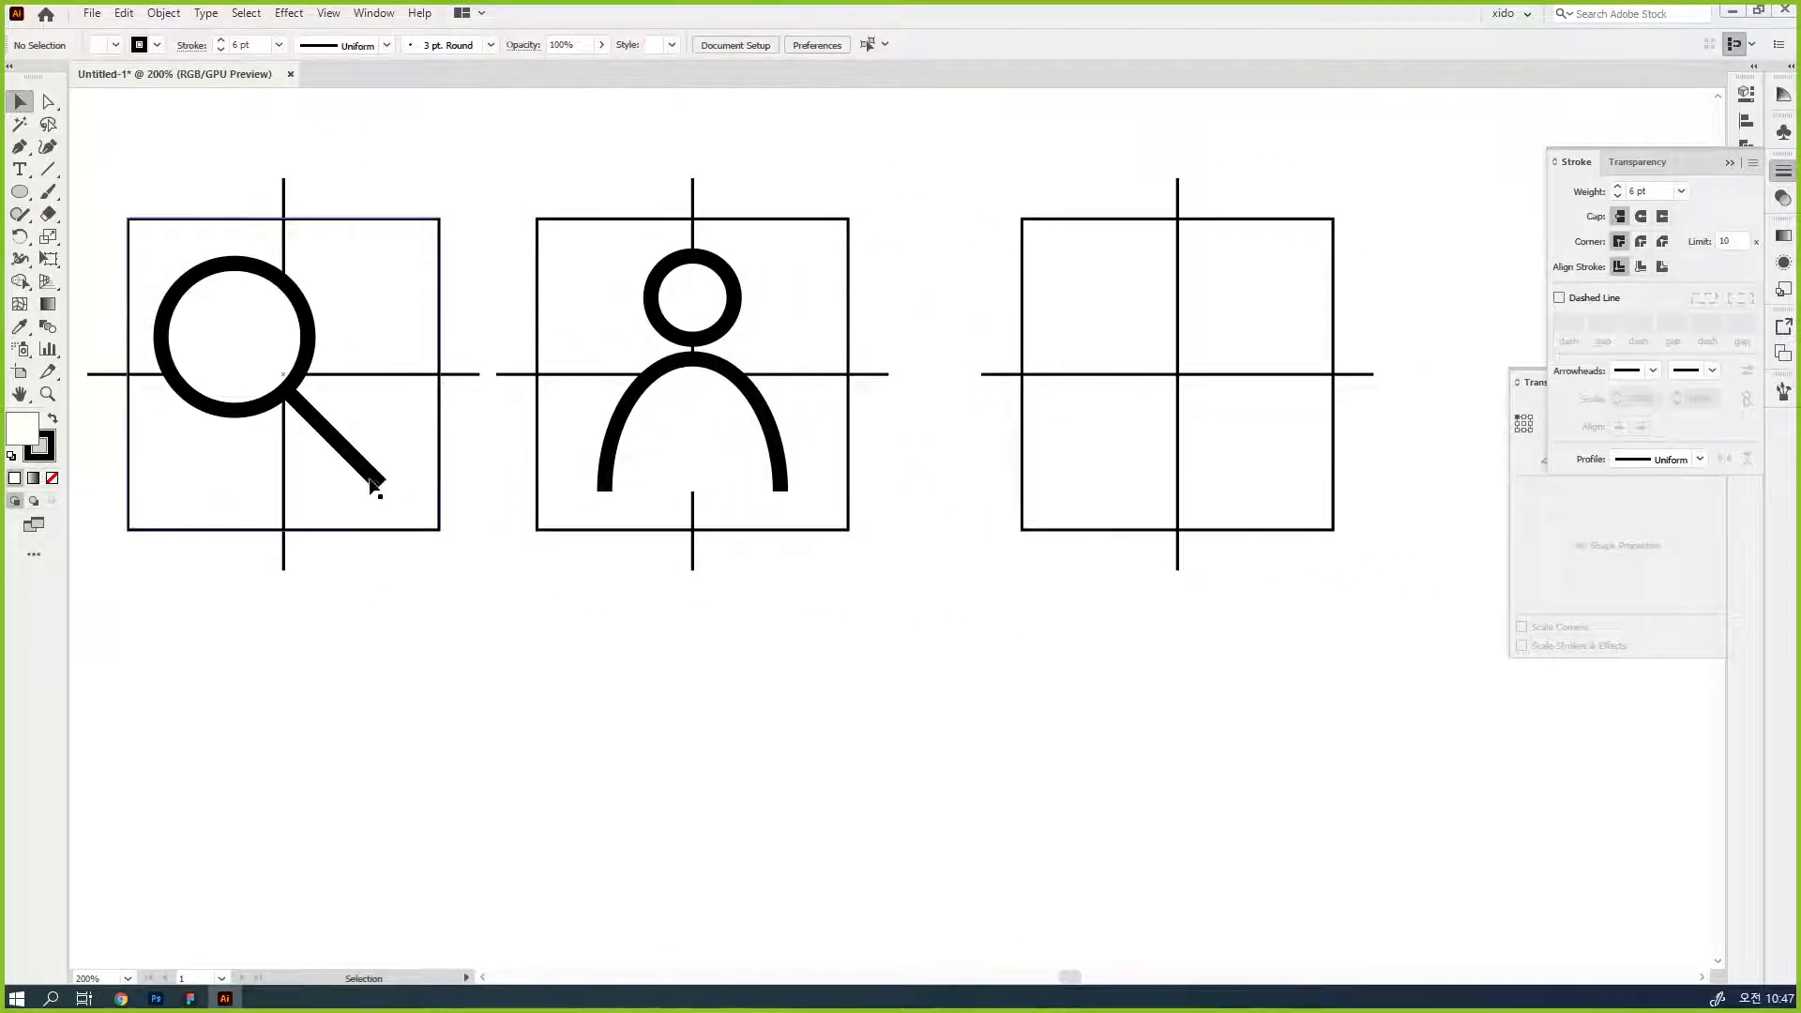
{"action": "left_click_drag", "start_coordinate": [373, 485], "coordinate": [1257, 376]}
{"action": "key", "text": "ctrl+d"}
{"action": "left_click", "coordinate": [1230, 487]}
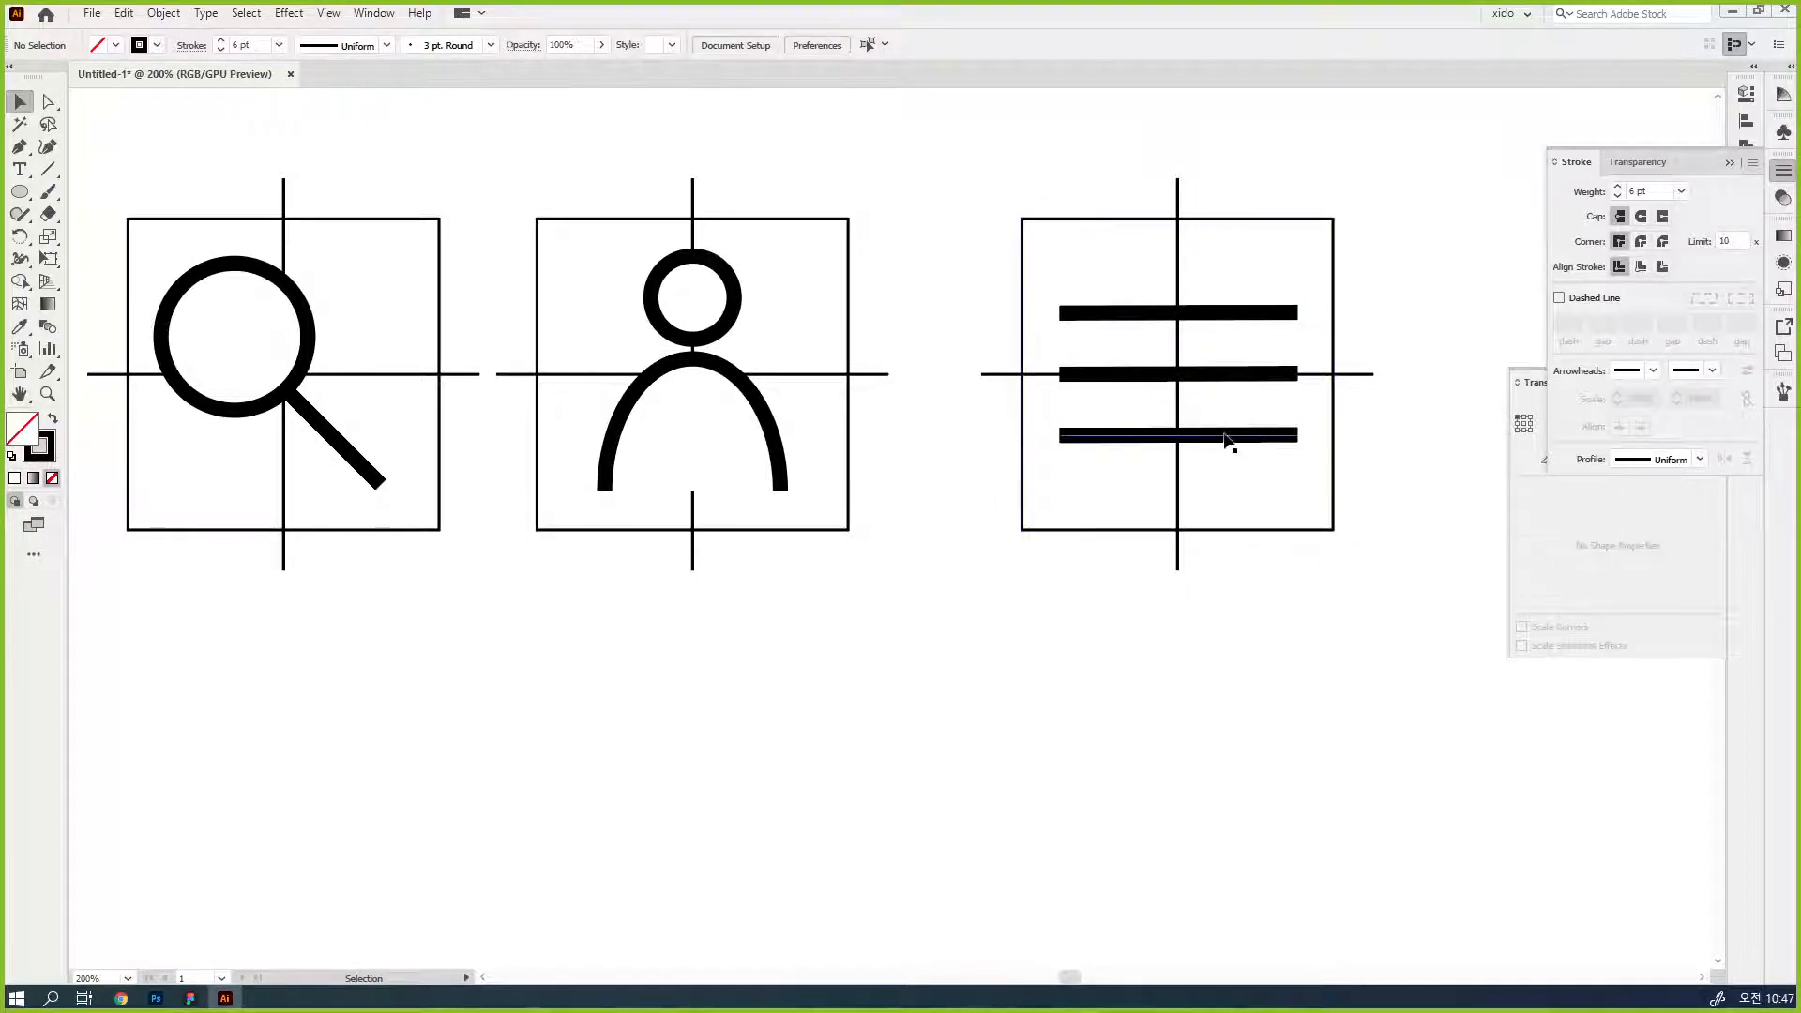
- Move the menu icon's upper and lower bars farther from the middle bar and select all three bars
{"action": "left_click_drag", "start_coordinate": [1223, 434], "coordinate": [1224, 486]}
{"action": "left_click_drag", "start_coordinate": [1226, 314], "coordinate": [1227, 261]}
{"action": "left_click", "coordinate": [1247, 375], "text": "shift"}
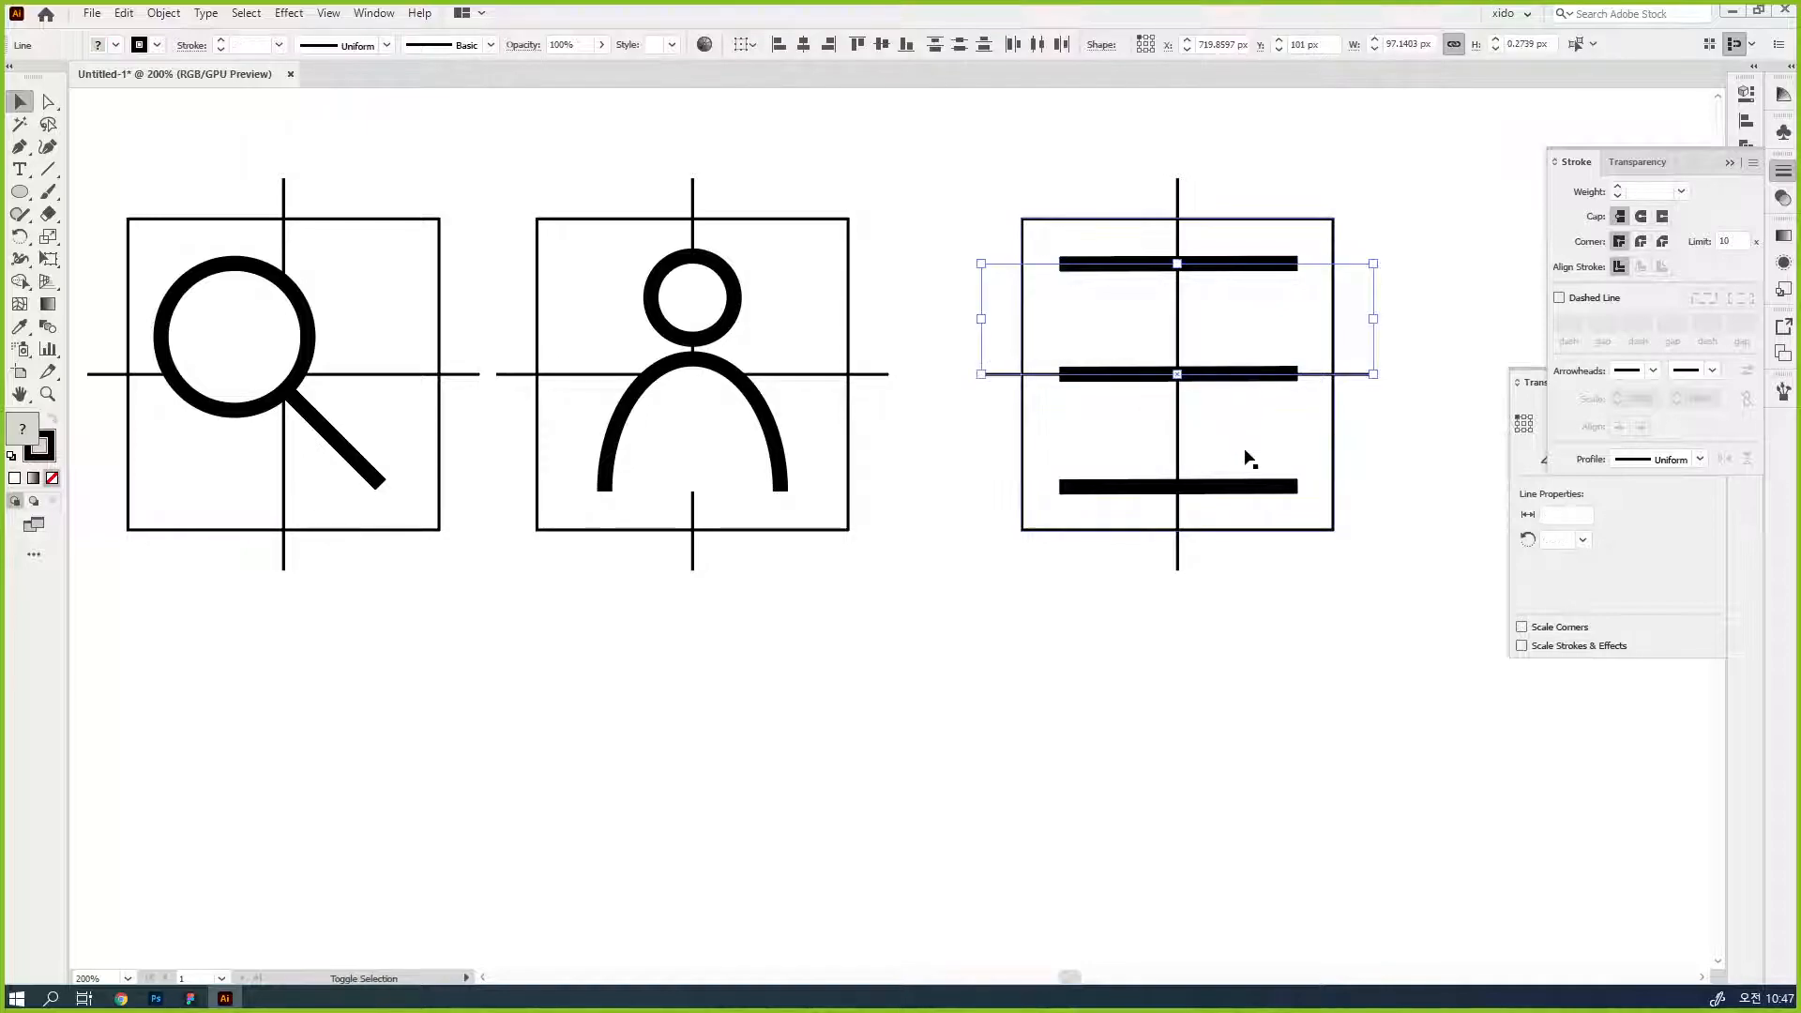
{"action": "left_click", "coordinate": [1250, 487], "text": "shift"}
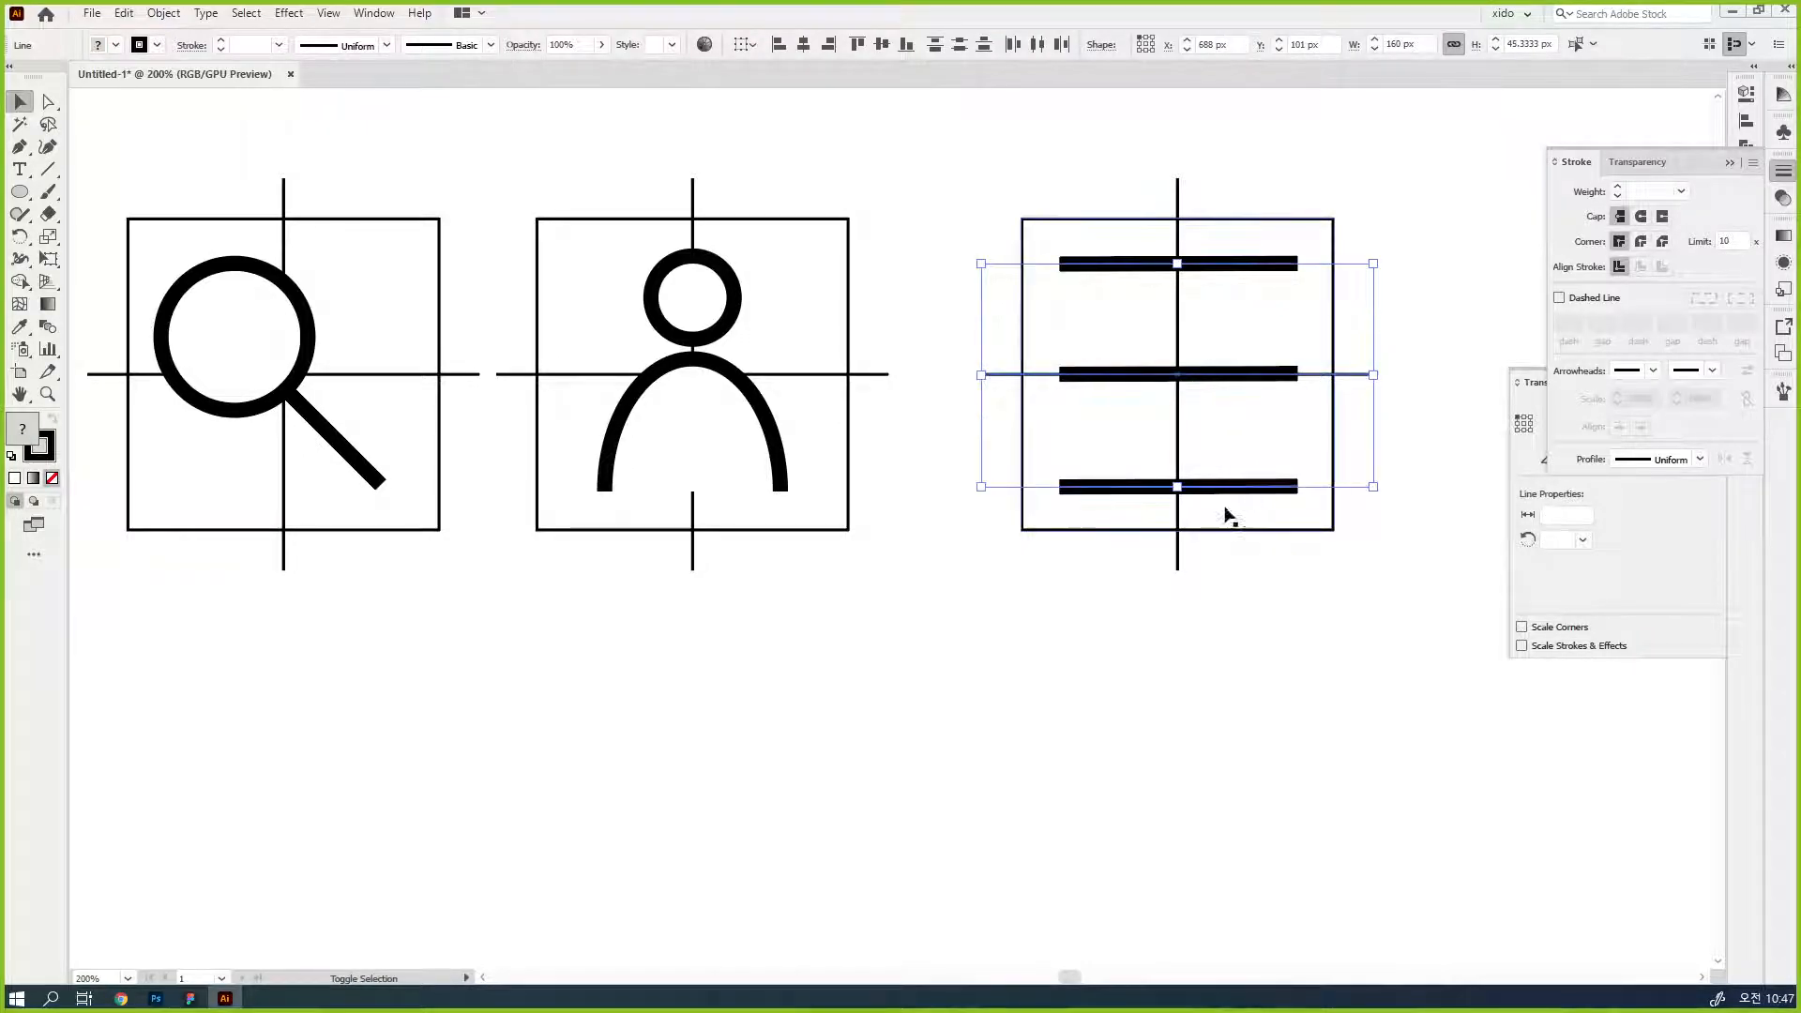
{"action": "left_click", "coordinate": [1351, 375], "text": "shift"}
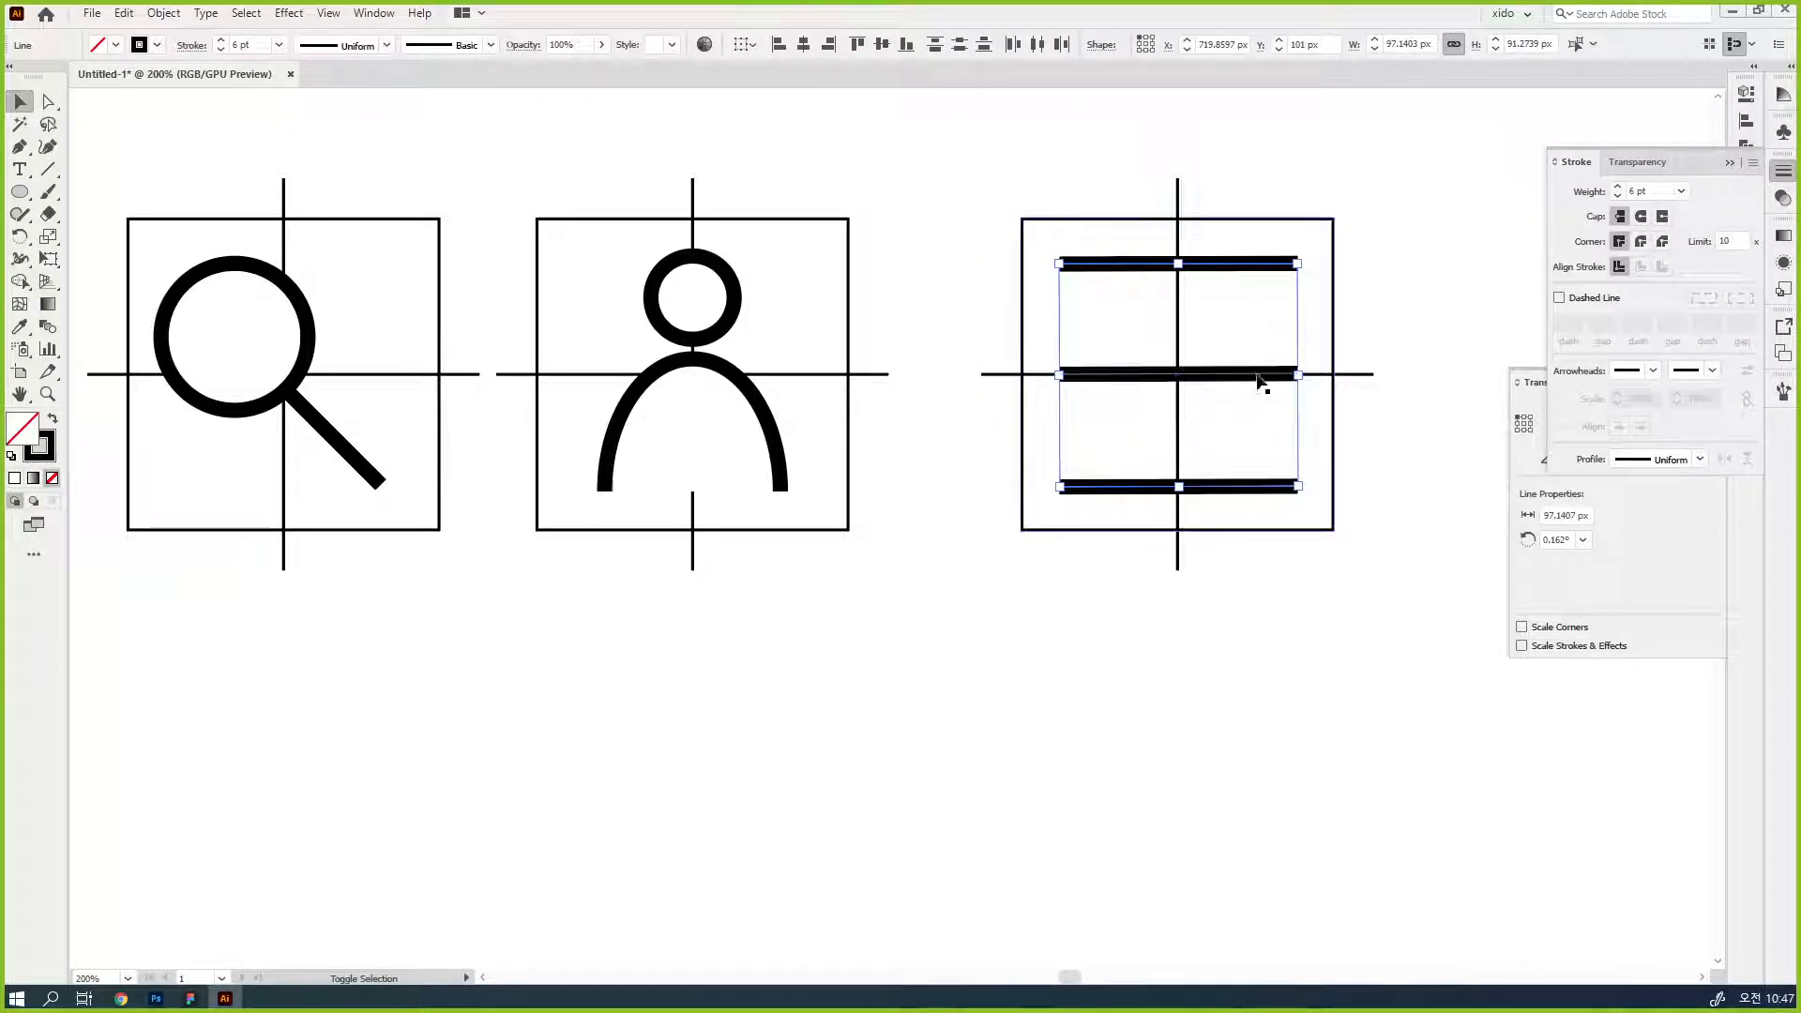
{"action": "left_click", "coordinate": [1746, 121]}
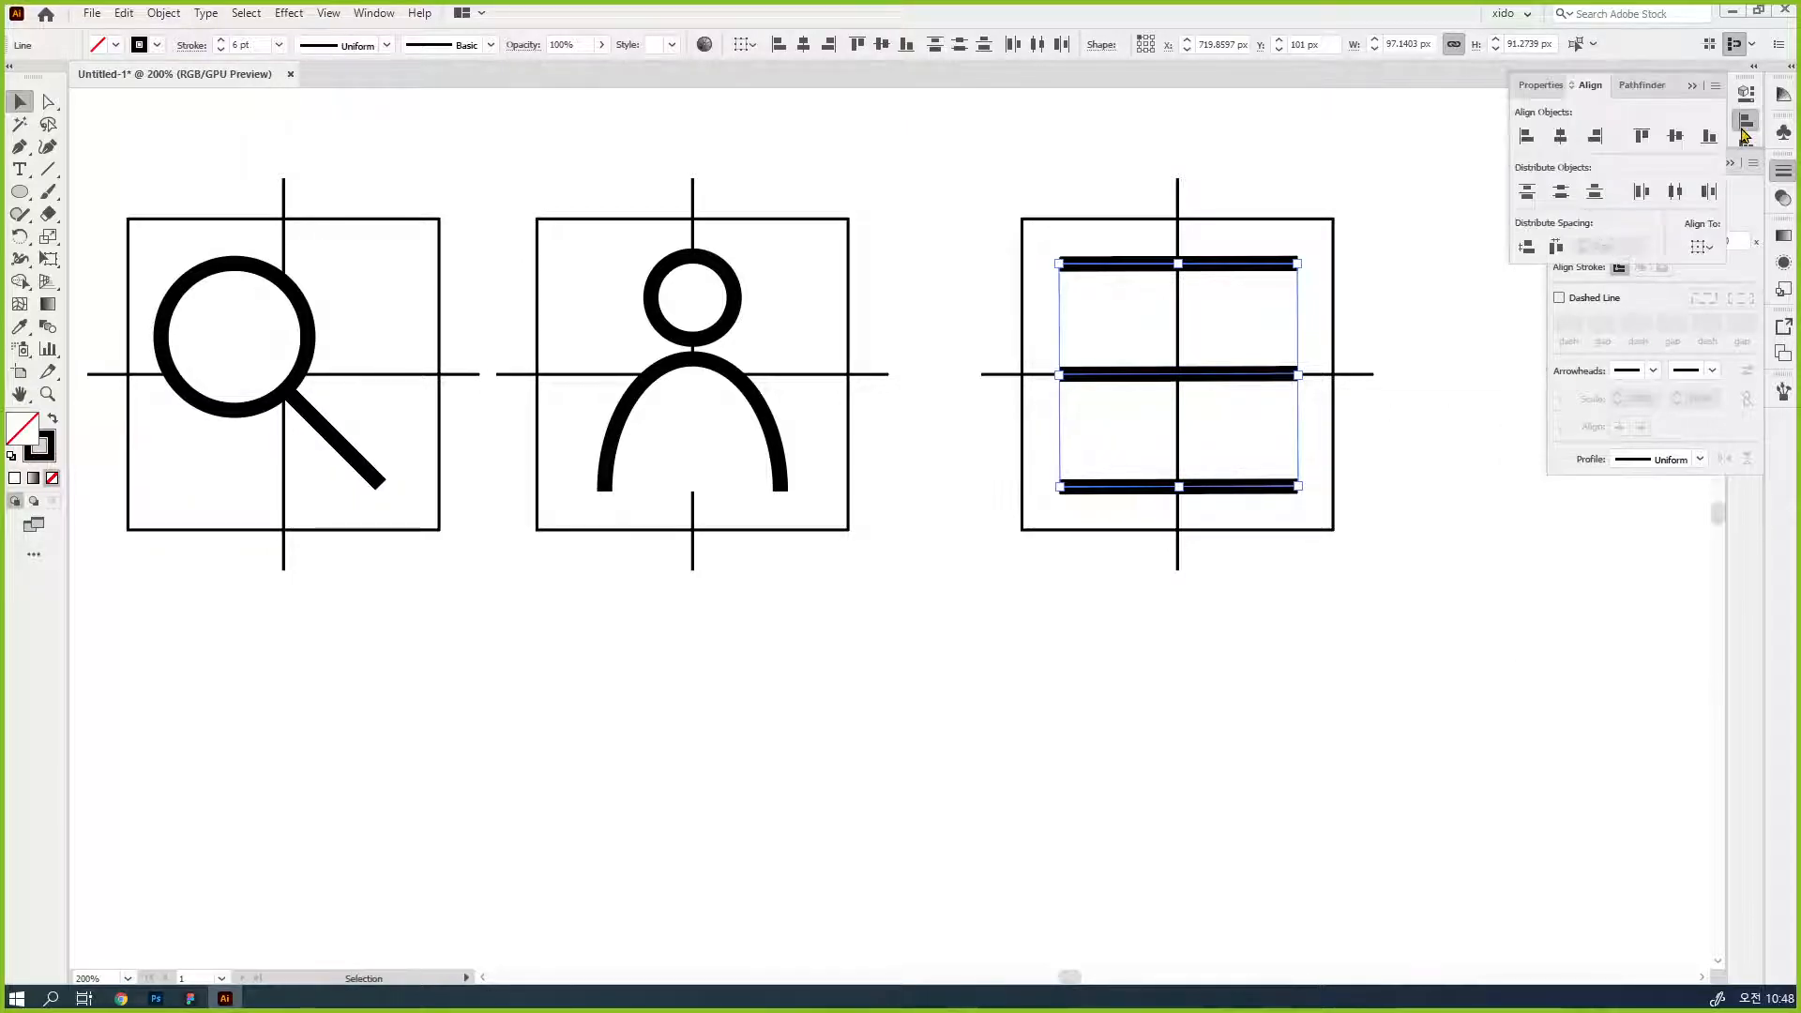
- Add the person and magnifier shapes to the selected menu bars and set the stroke weight of all icons to 10 pt
{"action": "scroll", "coordinate": [1185, 475], "scroll_direction": "left", "scroll_amount": 4}
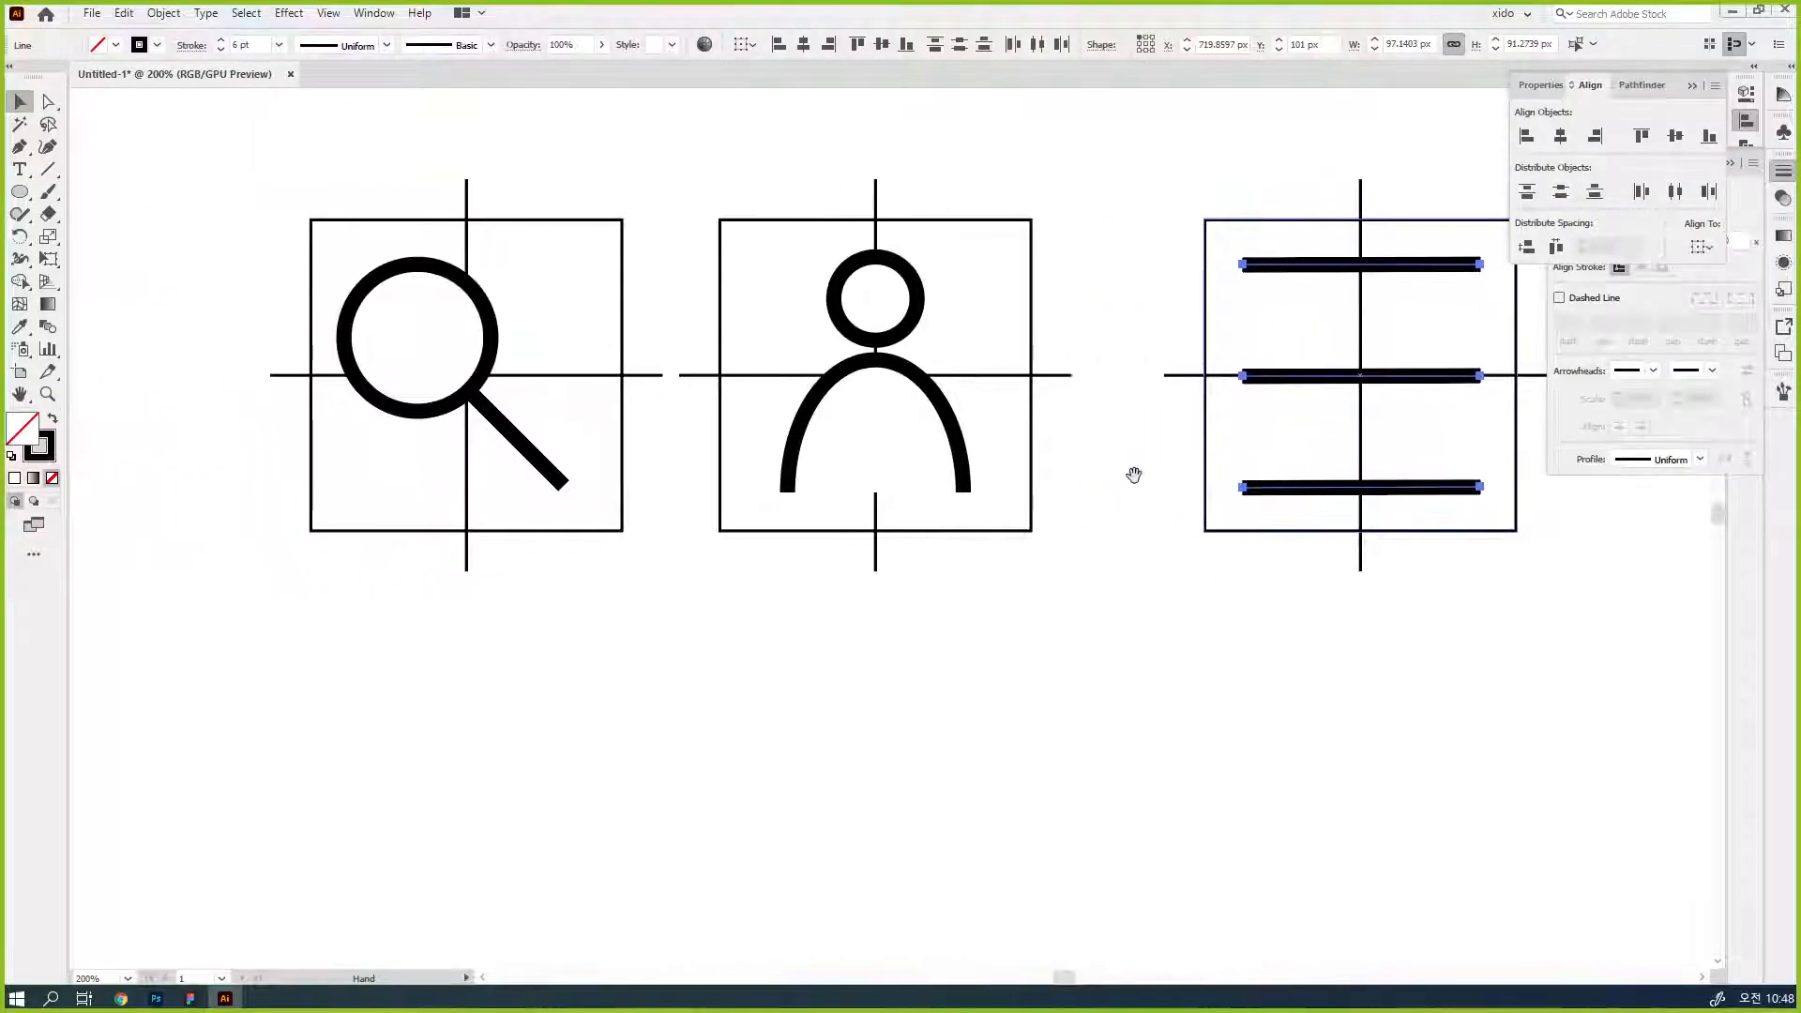
{"action": "left_click", "coordinate": [878, 297], "text": "shift"}
{"action": "left_click", "coordinate": [472, 298], "text": "shift"}
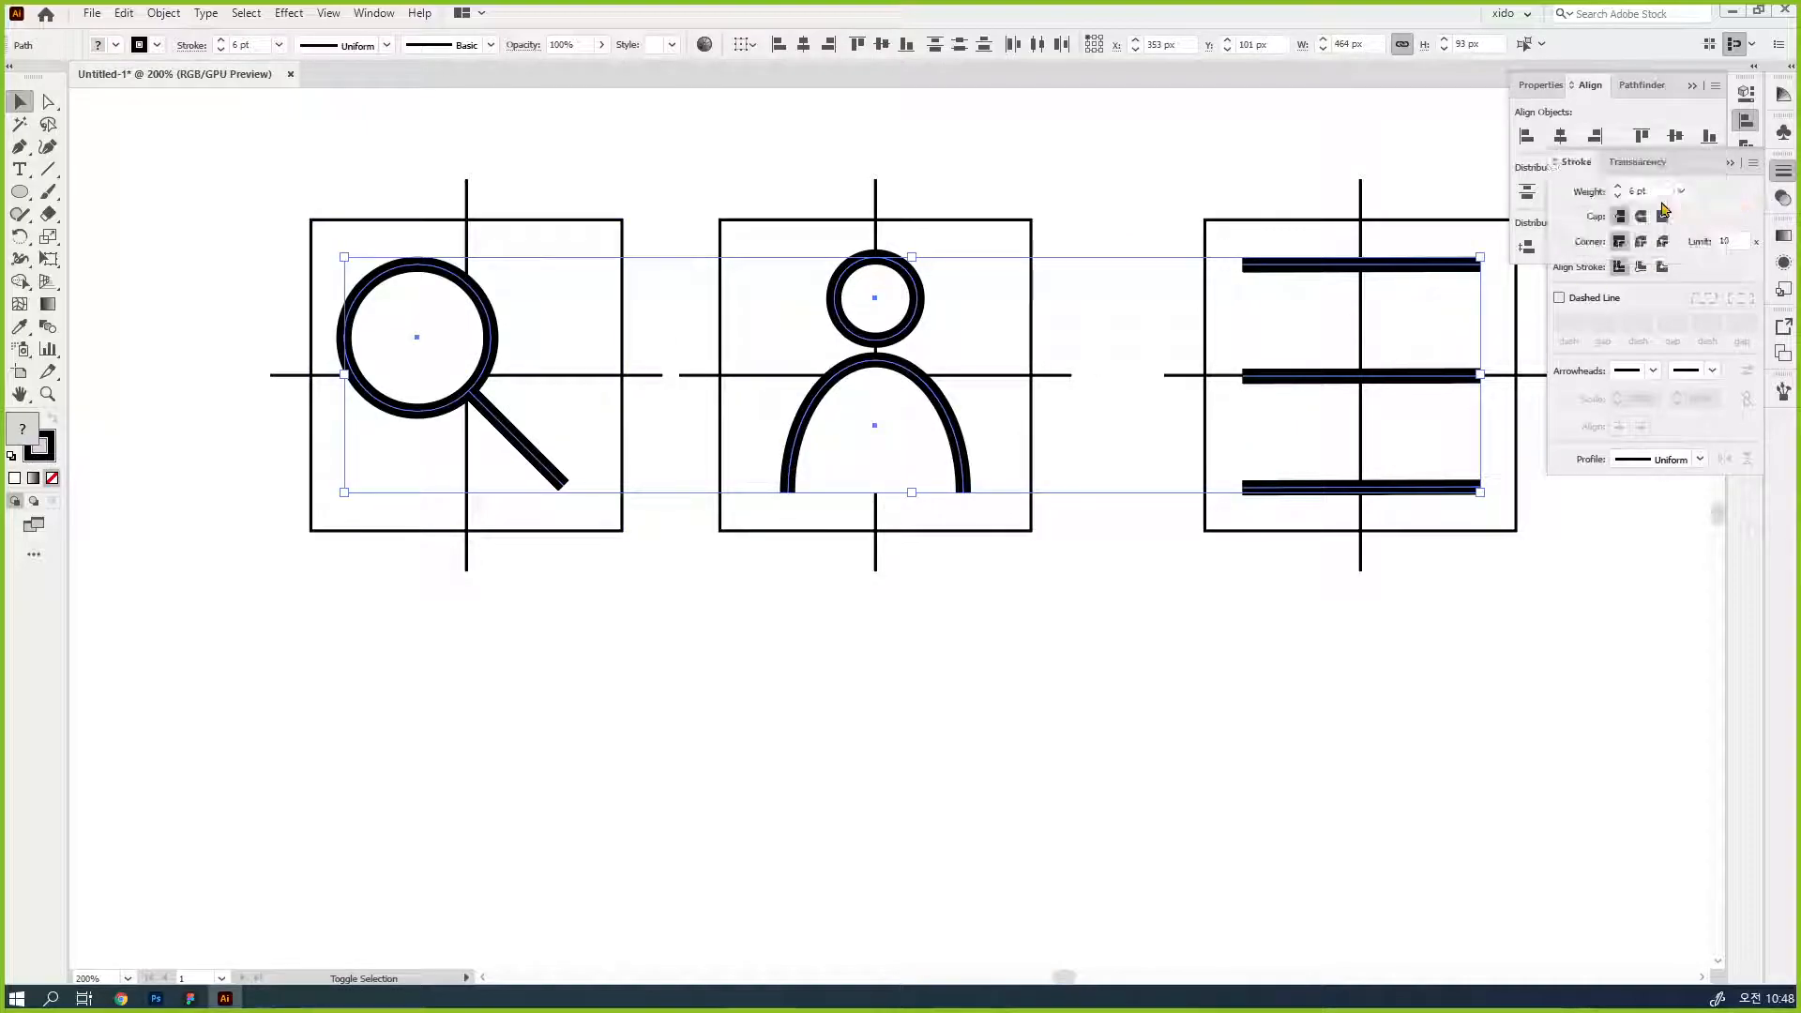
{"action": "left_click", "coordinate": [1618, 188]}
{"action": "left_click", "coordinate": [1618, 188]}
{"action": "left_click", "coordinate": [1619, 189]}
{"action": "left_click", "coordinate": [1619, 189]}
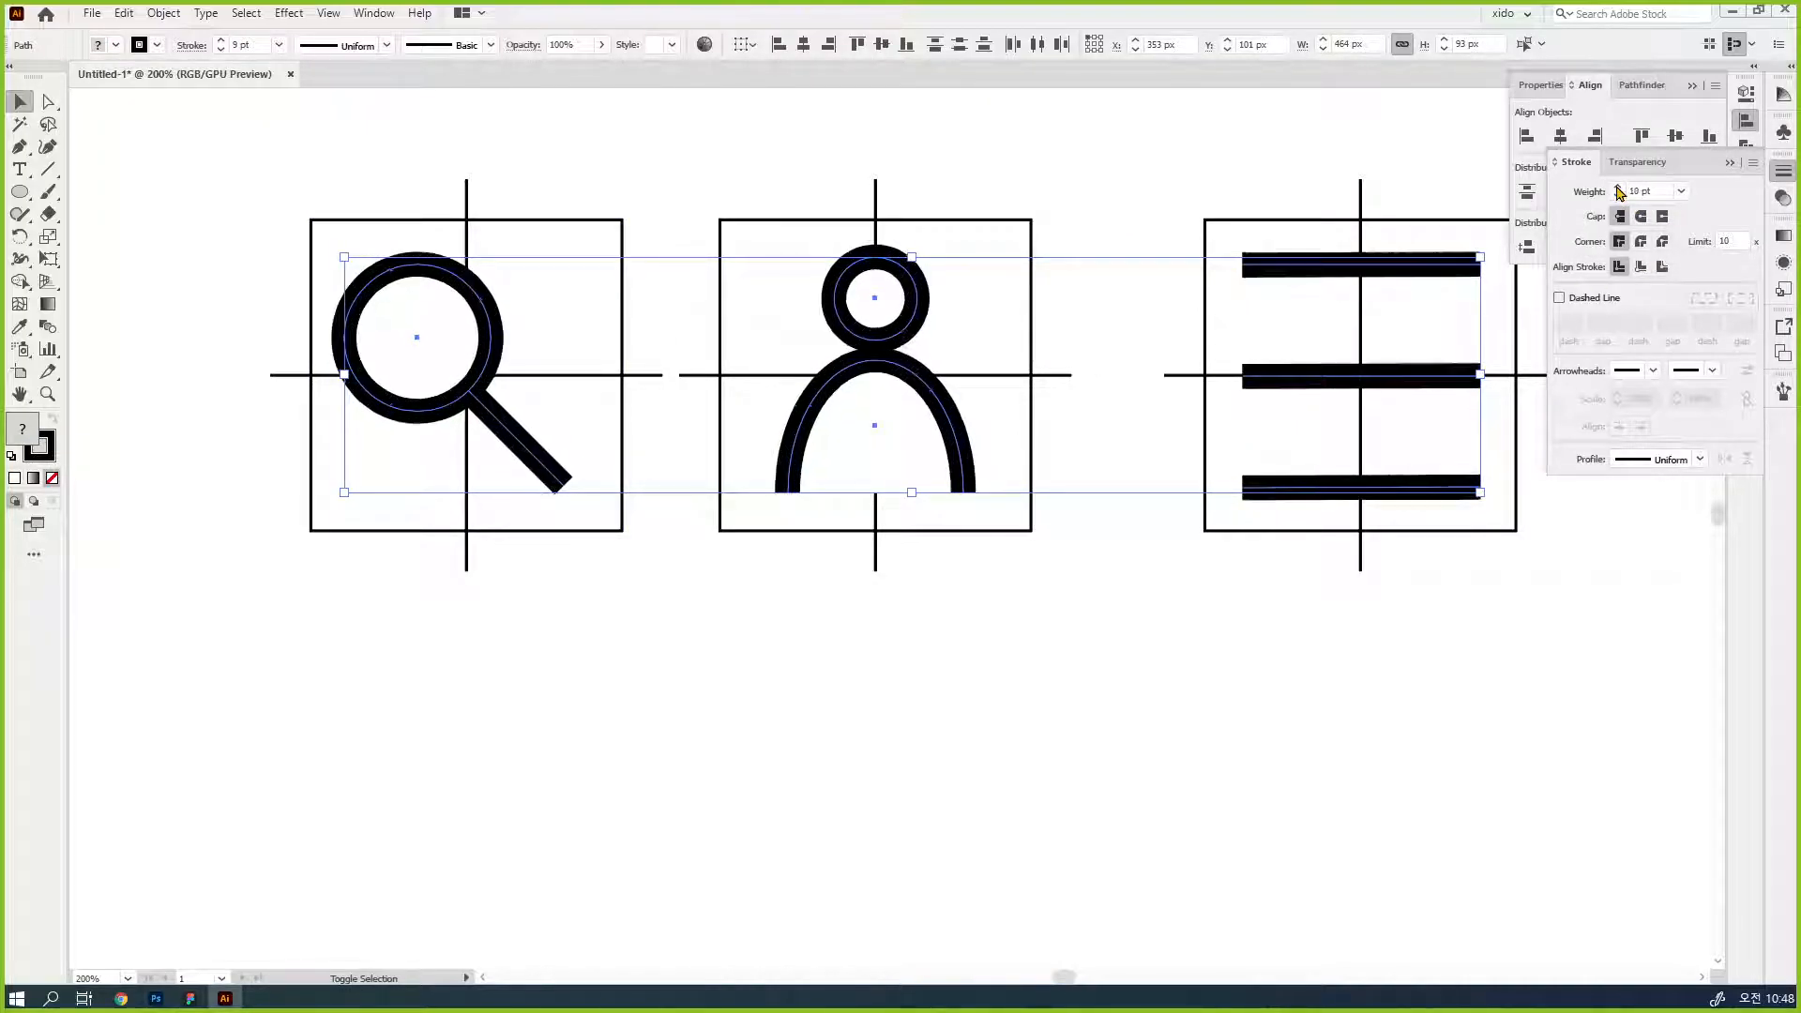
{"action": "left_click", "coordinate": [1322, 692]}
{"action": "left_click_drag", "start_coordinate": [1326, 679], "coordinate": [1304, 675]}
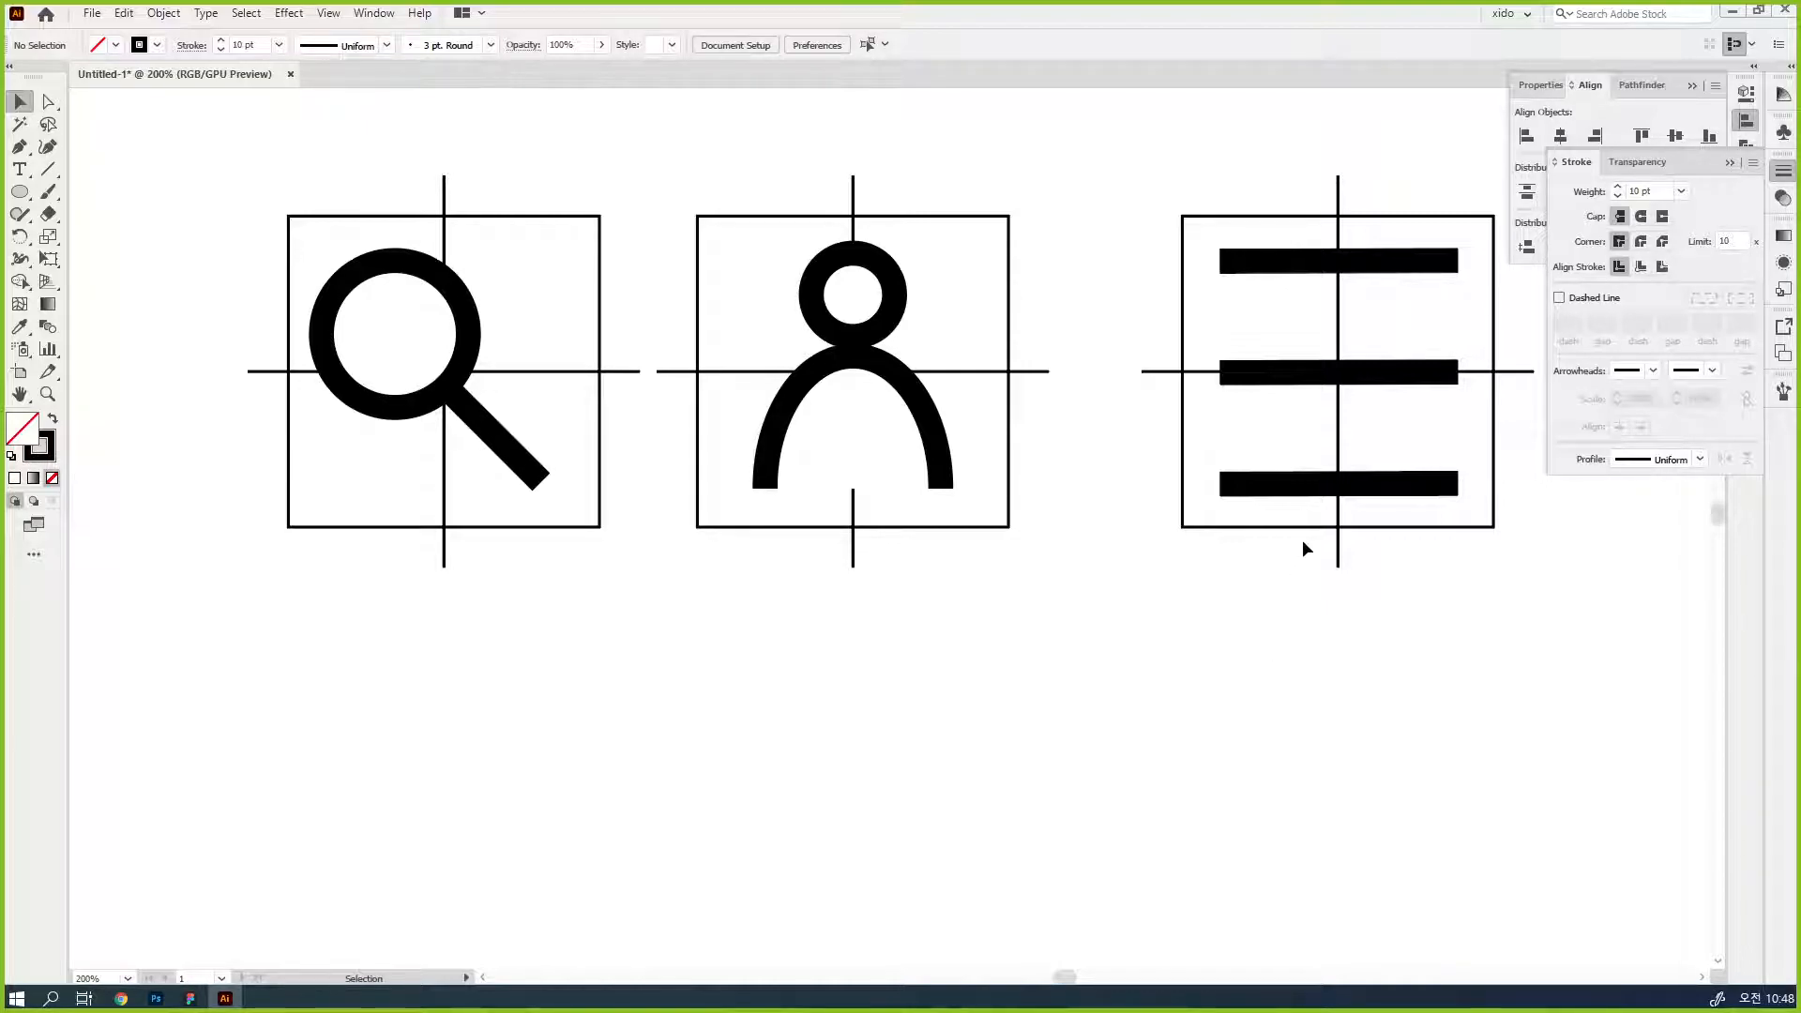
- Delete the square guides and crosshair lines around the menu, person and magnifier icons
{"action": "left_click_drag", "start_coordinate": [1300, 541], "coordinate": [1098, 419]}
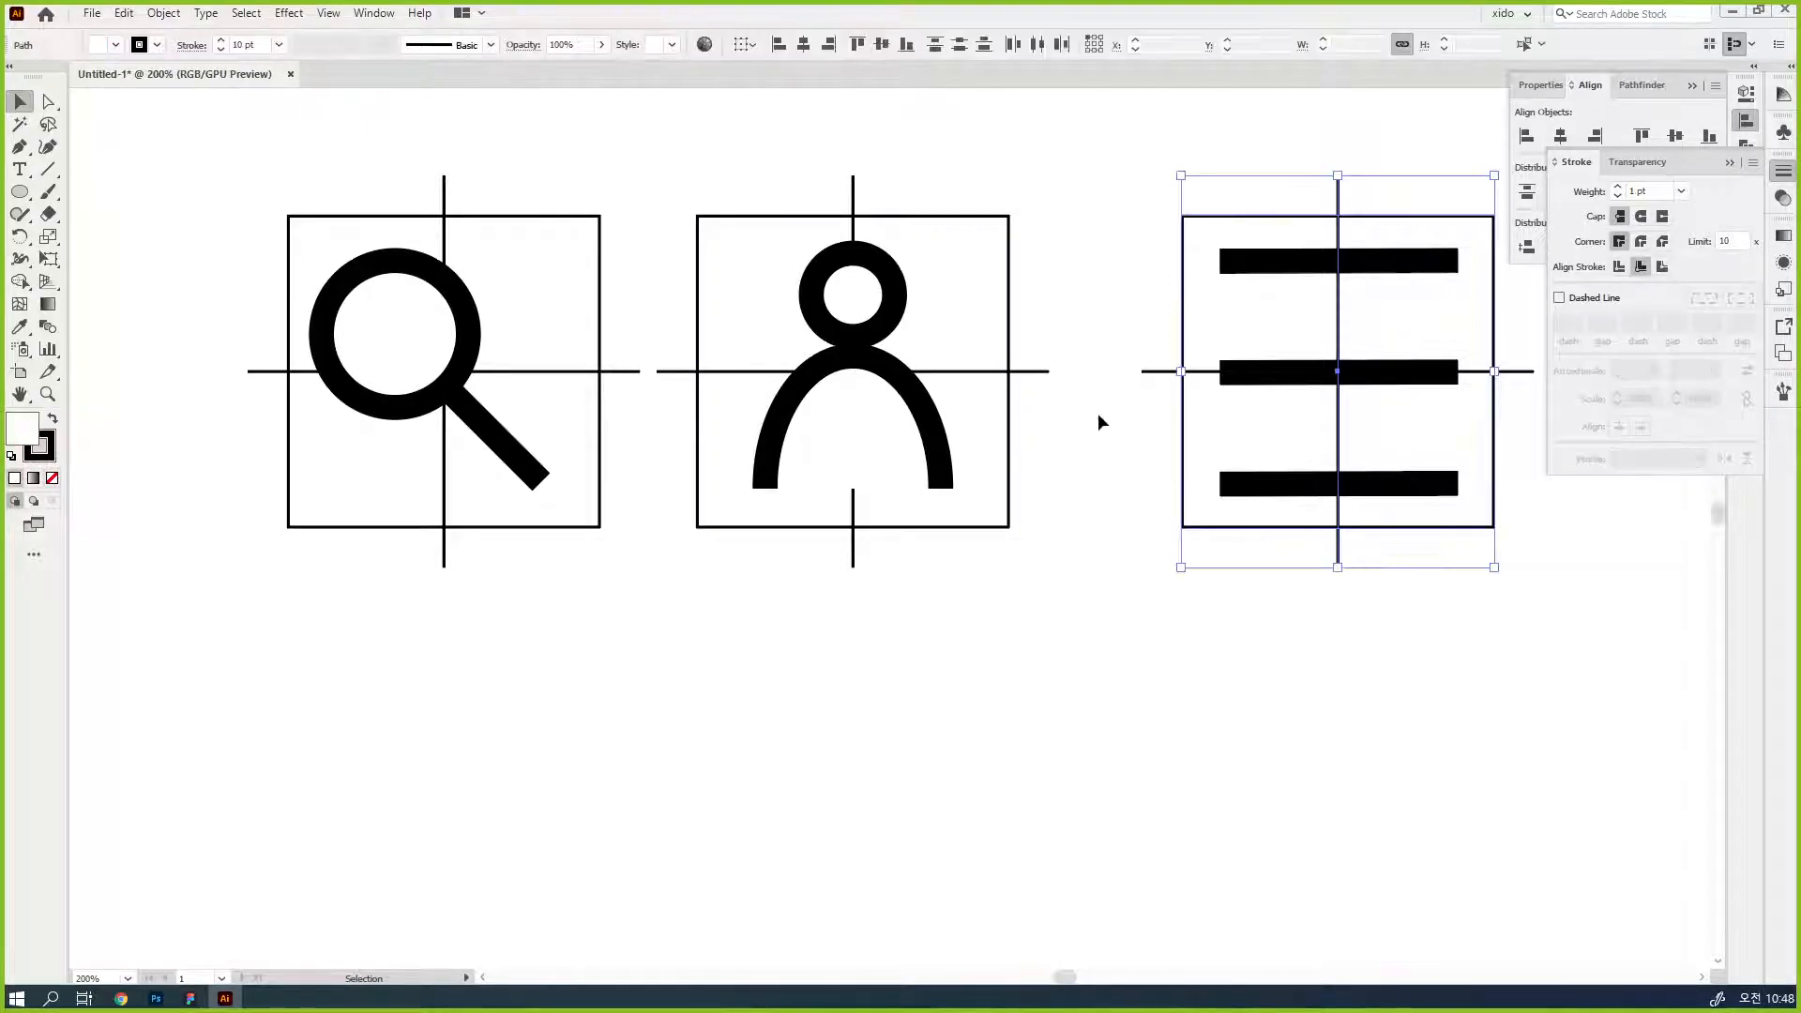
{"action": "key", "text": "Delete"}
{"action": "key", "text": "Delete"}
{"action": "left_click_drag", "start_coordinate": [985, 614], "coordinate": [737, 522]}
{"action": "key", "text": "Delete"}
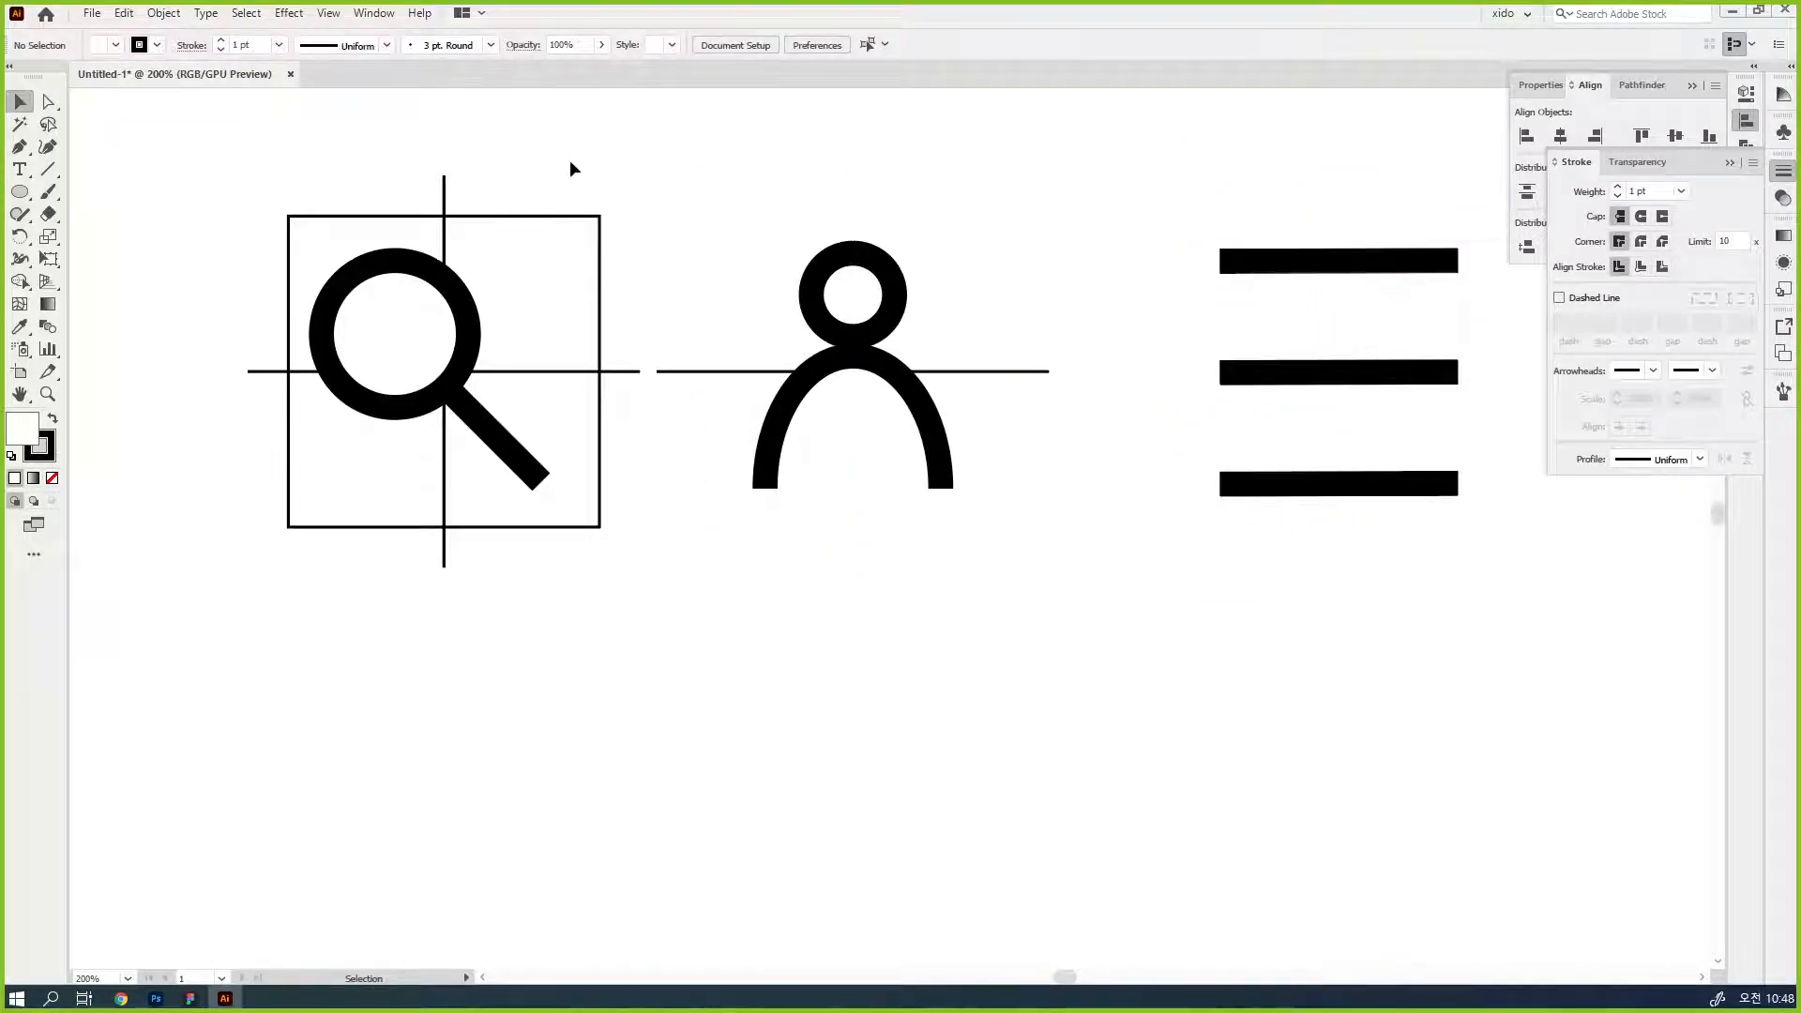
{"action": "left_click_drag", "start_coordinate": [692, 424], "coordinate": [693, 424]}
{"action": "key", "text": "Delete"}
{"action": "left_click_drag", "start_coordinate": [421, 137], "coordinate": [492, 216]}
{"action": "key", "text": "Delete"}
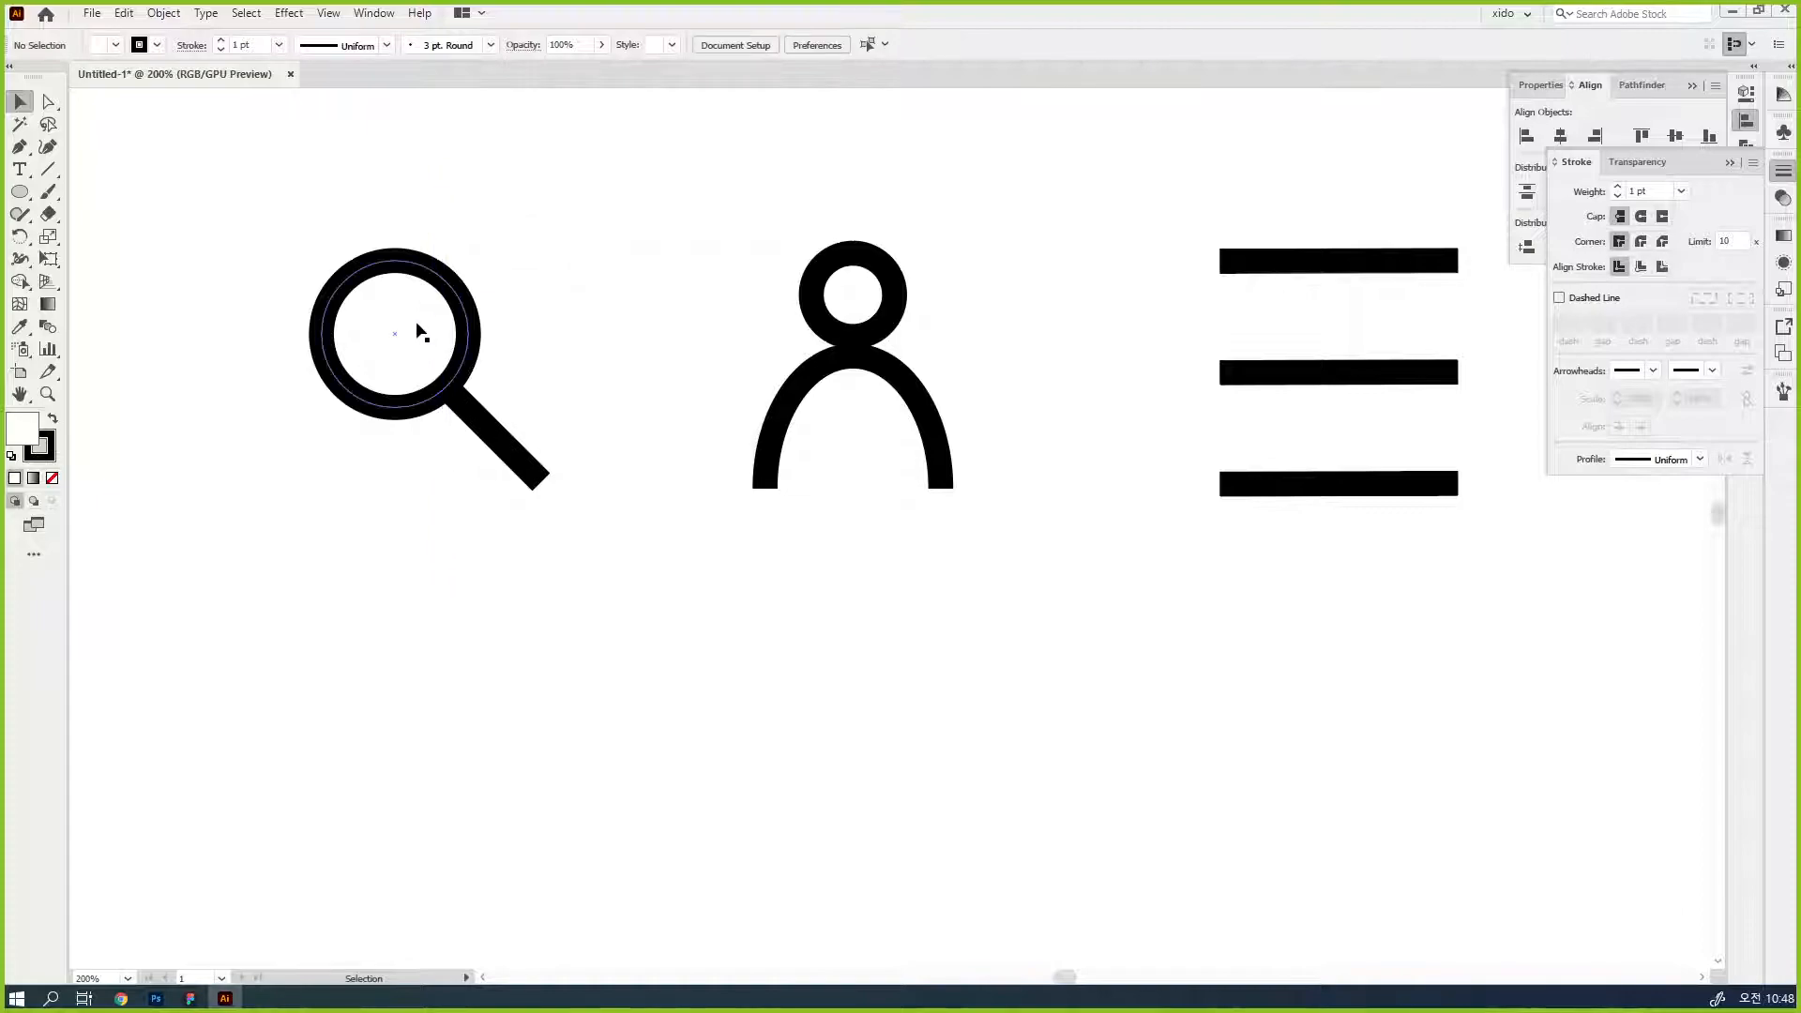
- Select all three icons, expand their fill and stroke, and ungroup the resulting shapes
{"action": "left_click", "coordinate": [416, 324]}
{"action": "left_click_drag", "start_coordinate": [242, 194], "coordinate": [1503, 587]}
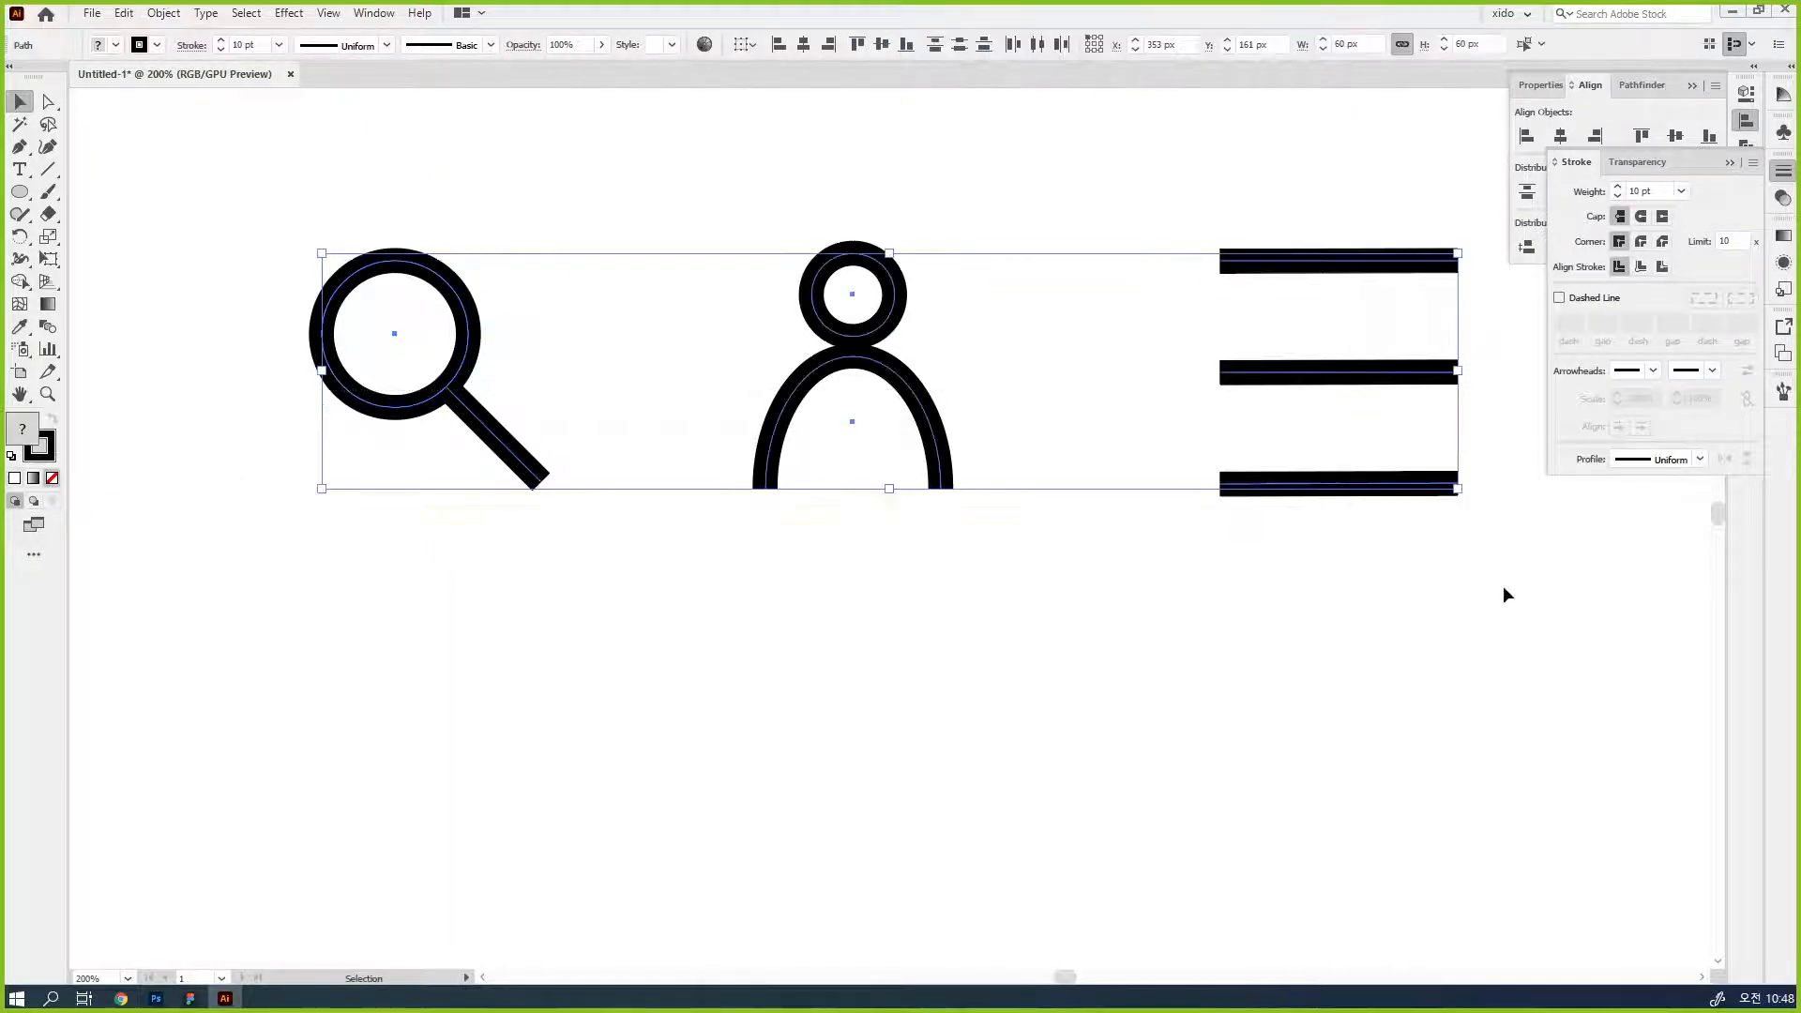
{"action": "left_click", "coordinate": [148, 14]}
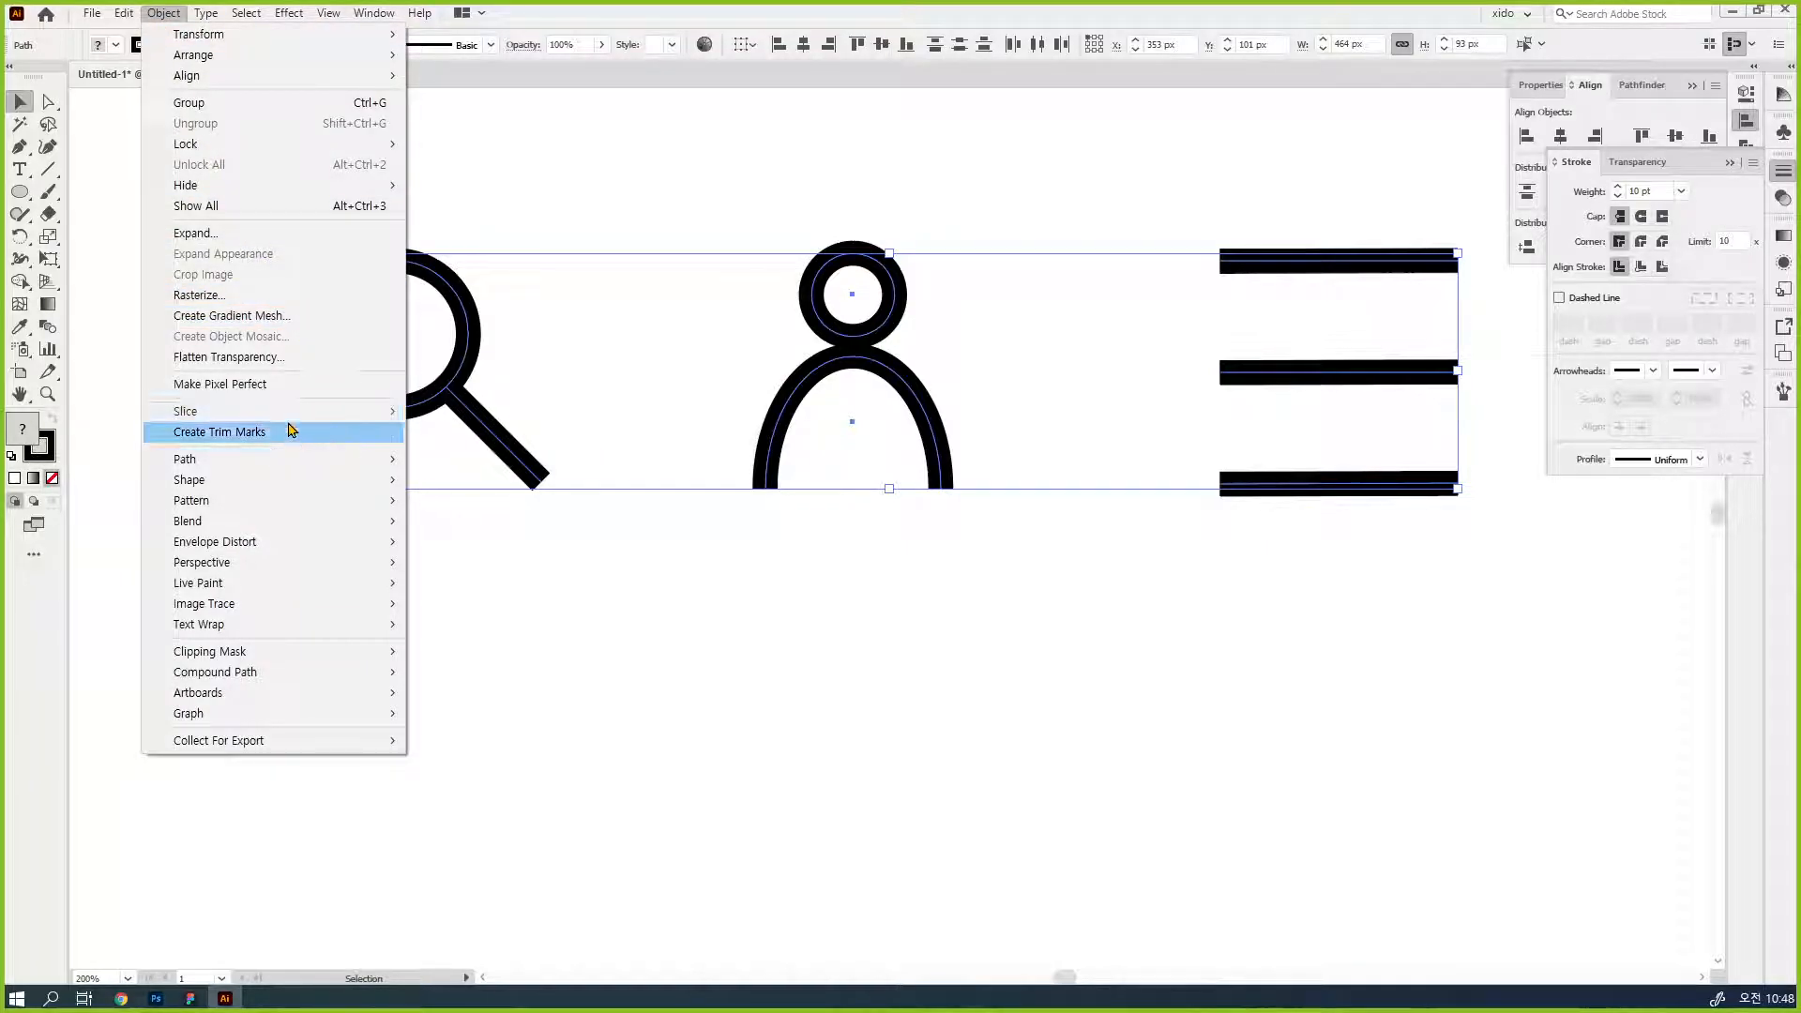
{"action": "left_click", "coordinate": [275, 241]}
{"action": "left_click", "coordinate": [681, 470]}
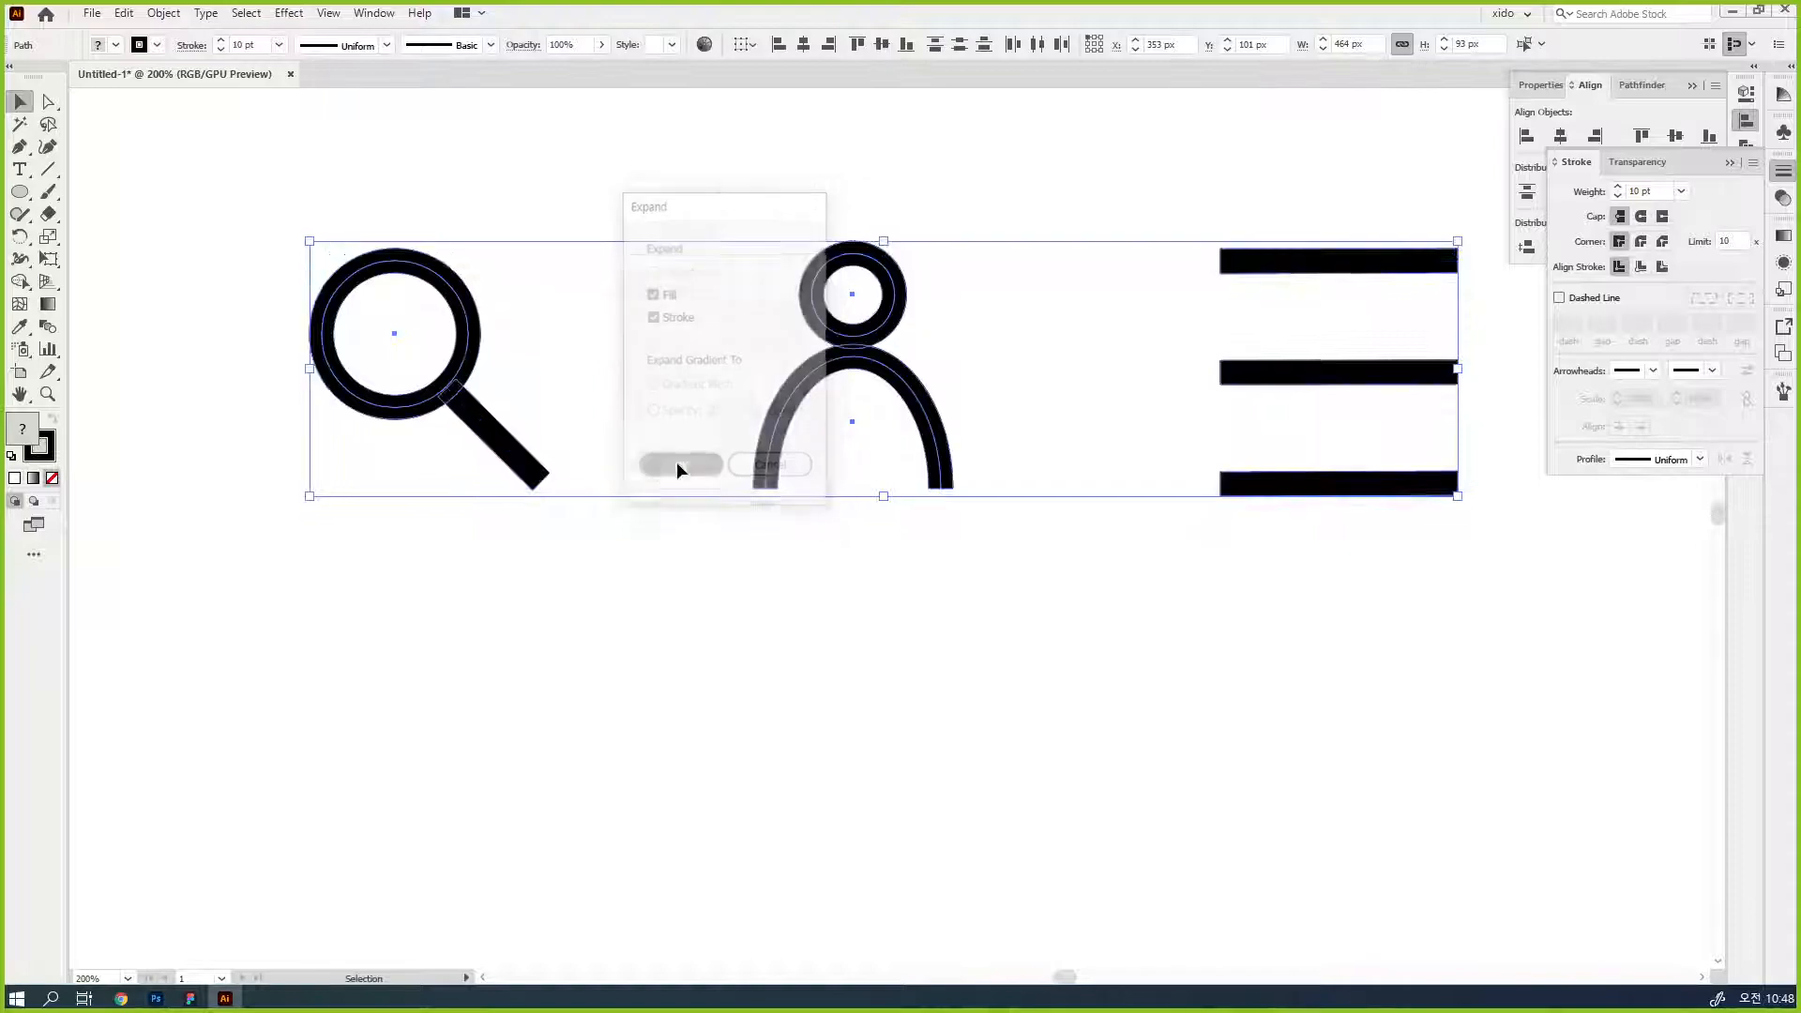
{"action": "key", "text": "ctrl+shift+g"}
- Remove the leftover white fill shapes from inside the person's body, its head and the magnifier ring
{"action": "left_click", "coordinate": [680, 591]}
{"action": "key", "text": "a"}
{"action": "left_click", "coordinate": [882, 445]}
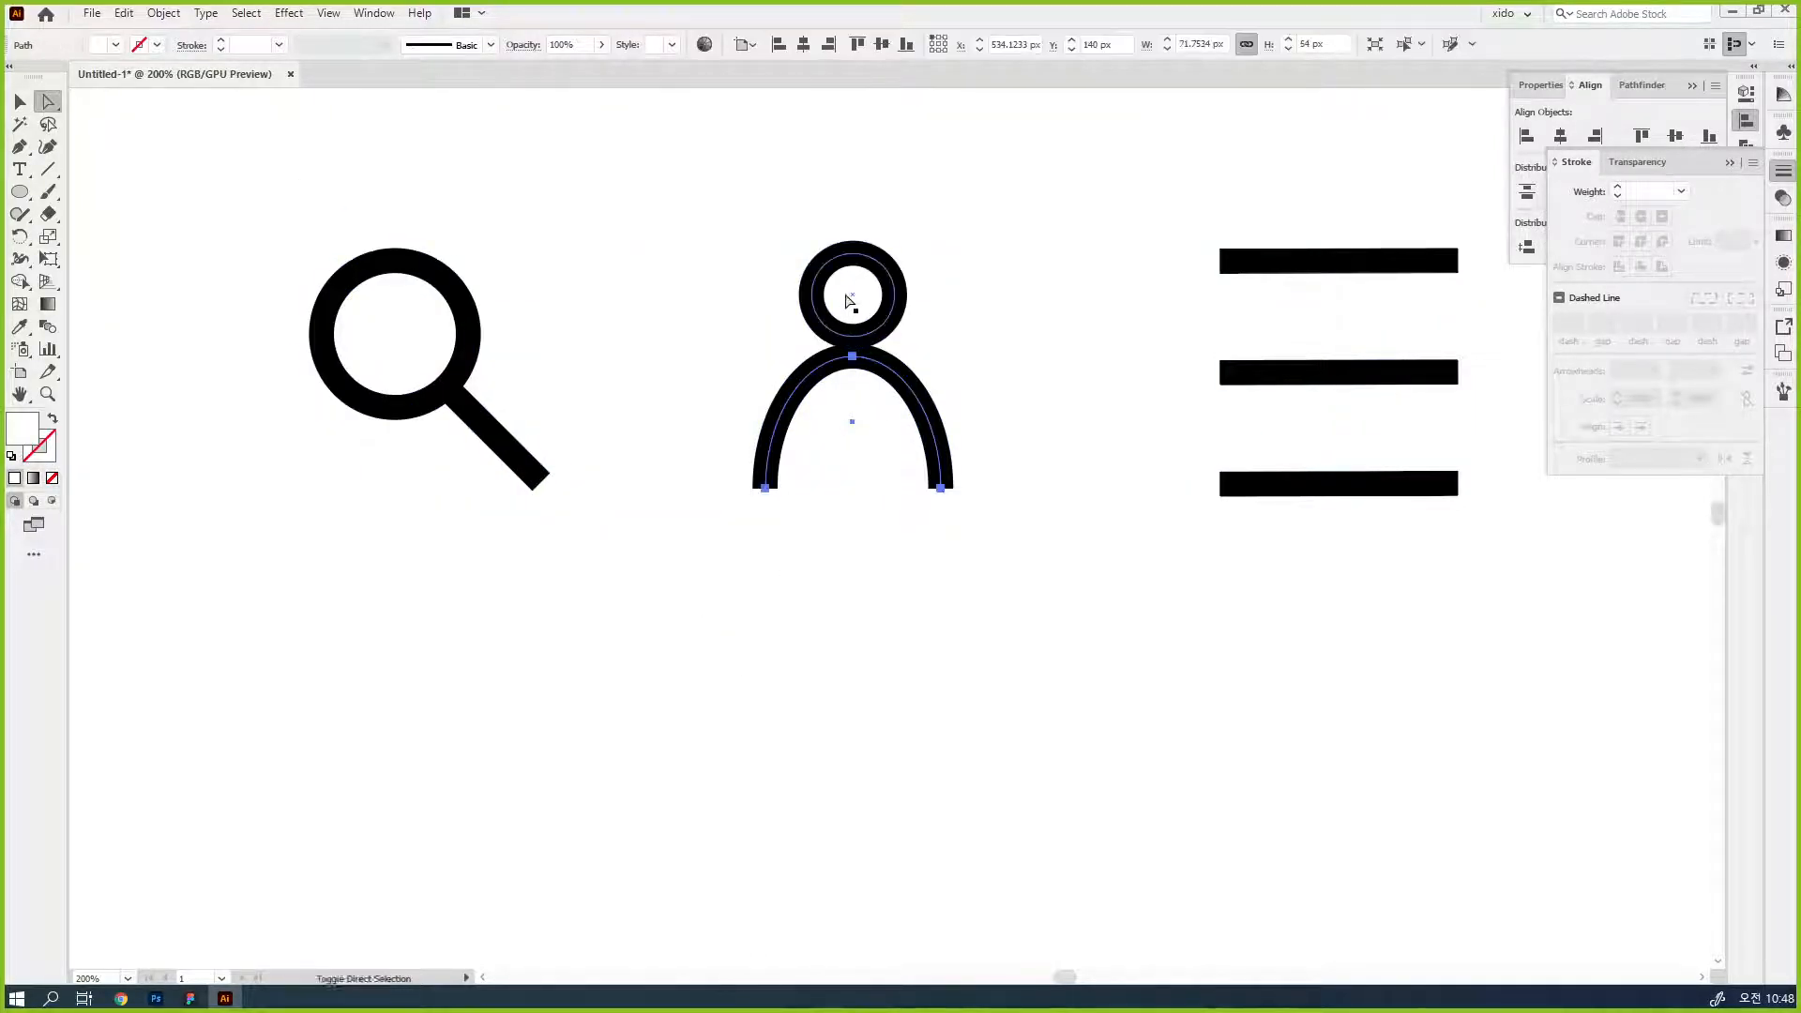
{"action": "left_click", "coordinate": [424, 369]}
- Unite the person icon's head and body into one shape with Pathfinder
{"action": "key", "text": "v"}
{"action": "left_click_drag", "start_coordinate": [559, 601], "coordinate": [280, 249]}
{"action": "left_click", "coordinate": [1629, 88]}
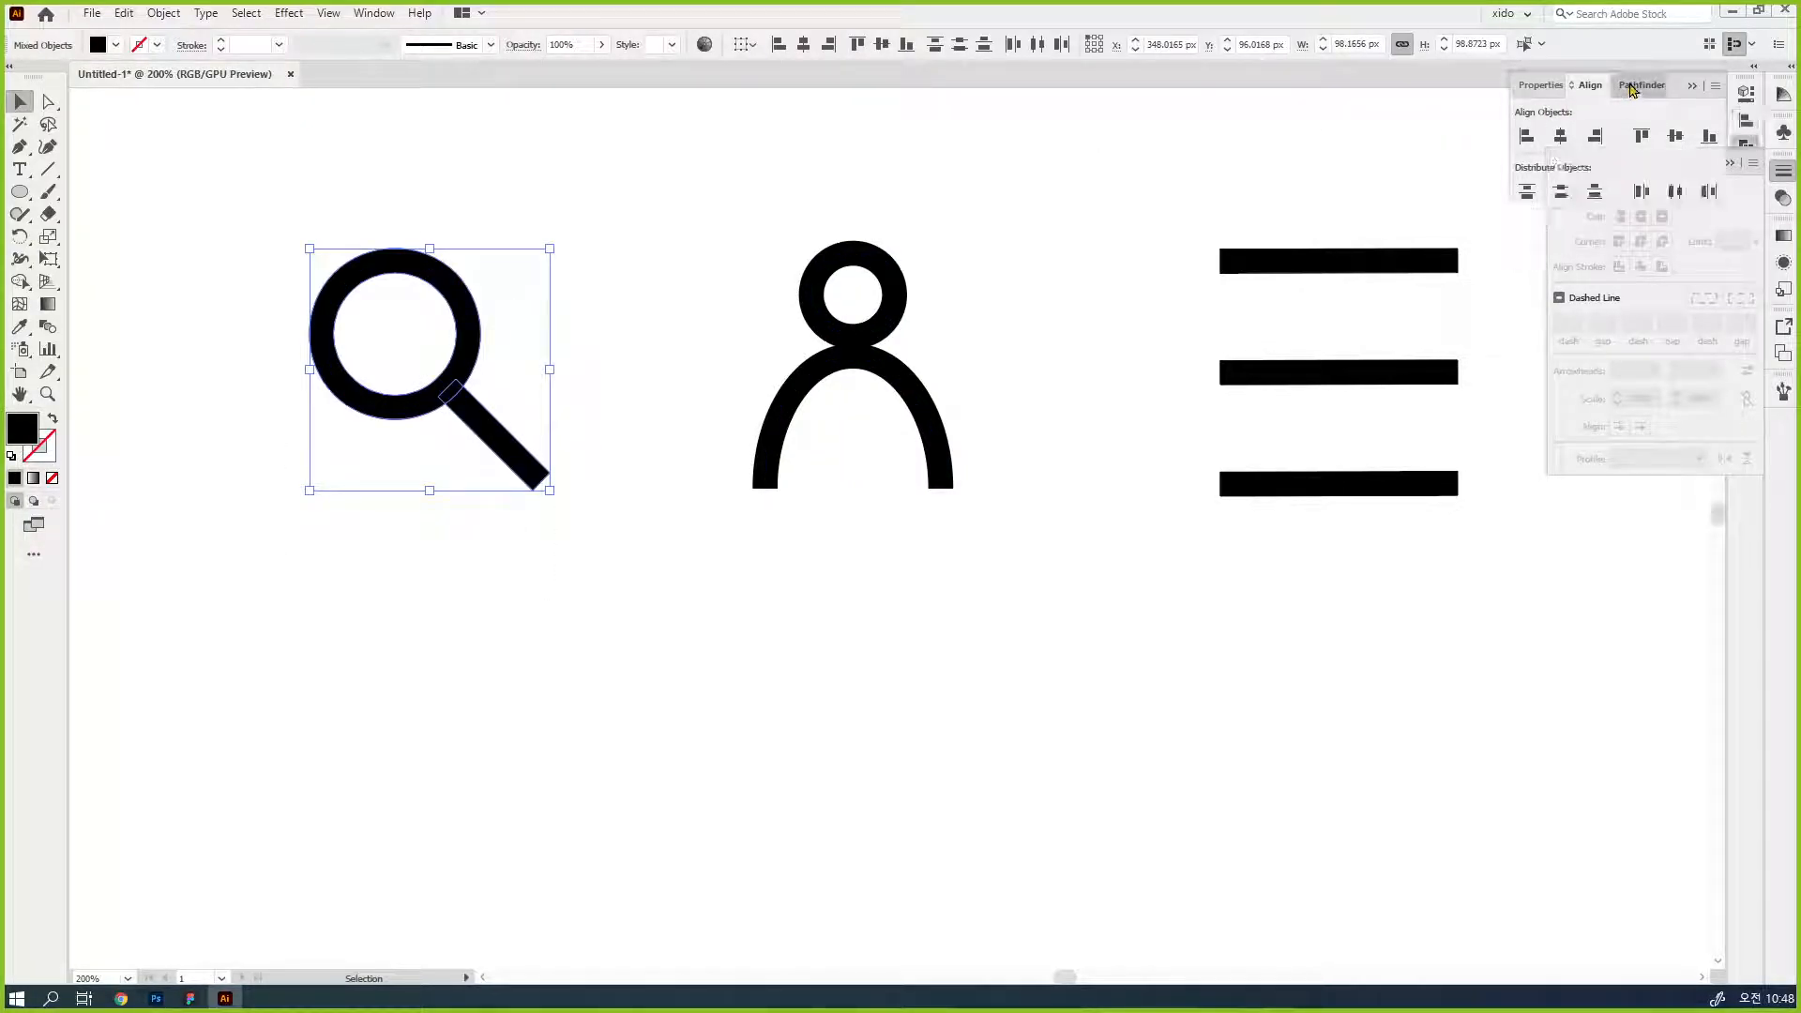
{"action": "left_click", "coordinate": [844, 328]}
{"action": "left_click", "coordinate": [1528, 136]}
{"action": "left_click", "coordinate": [1082, 560]}
- Nudge the menu icon's lower bar up and upper bar down toward the middle bar, and group the three bars
{"action": "left_click_drag", "start_coordinate": [1151, 268], "coordinate": [1490, 601]}
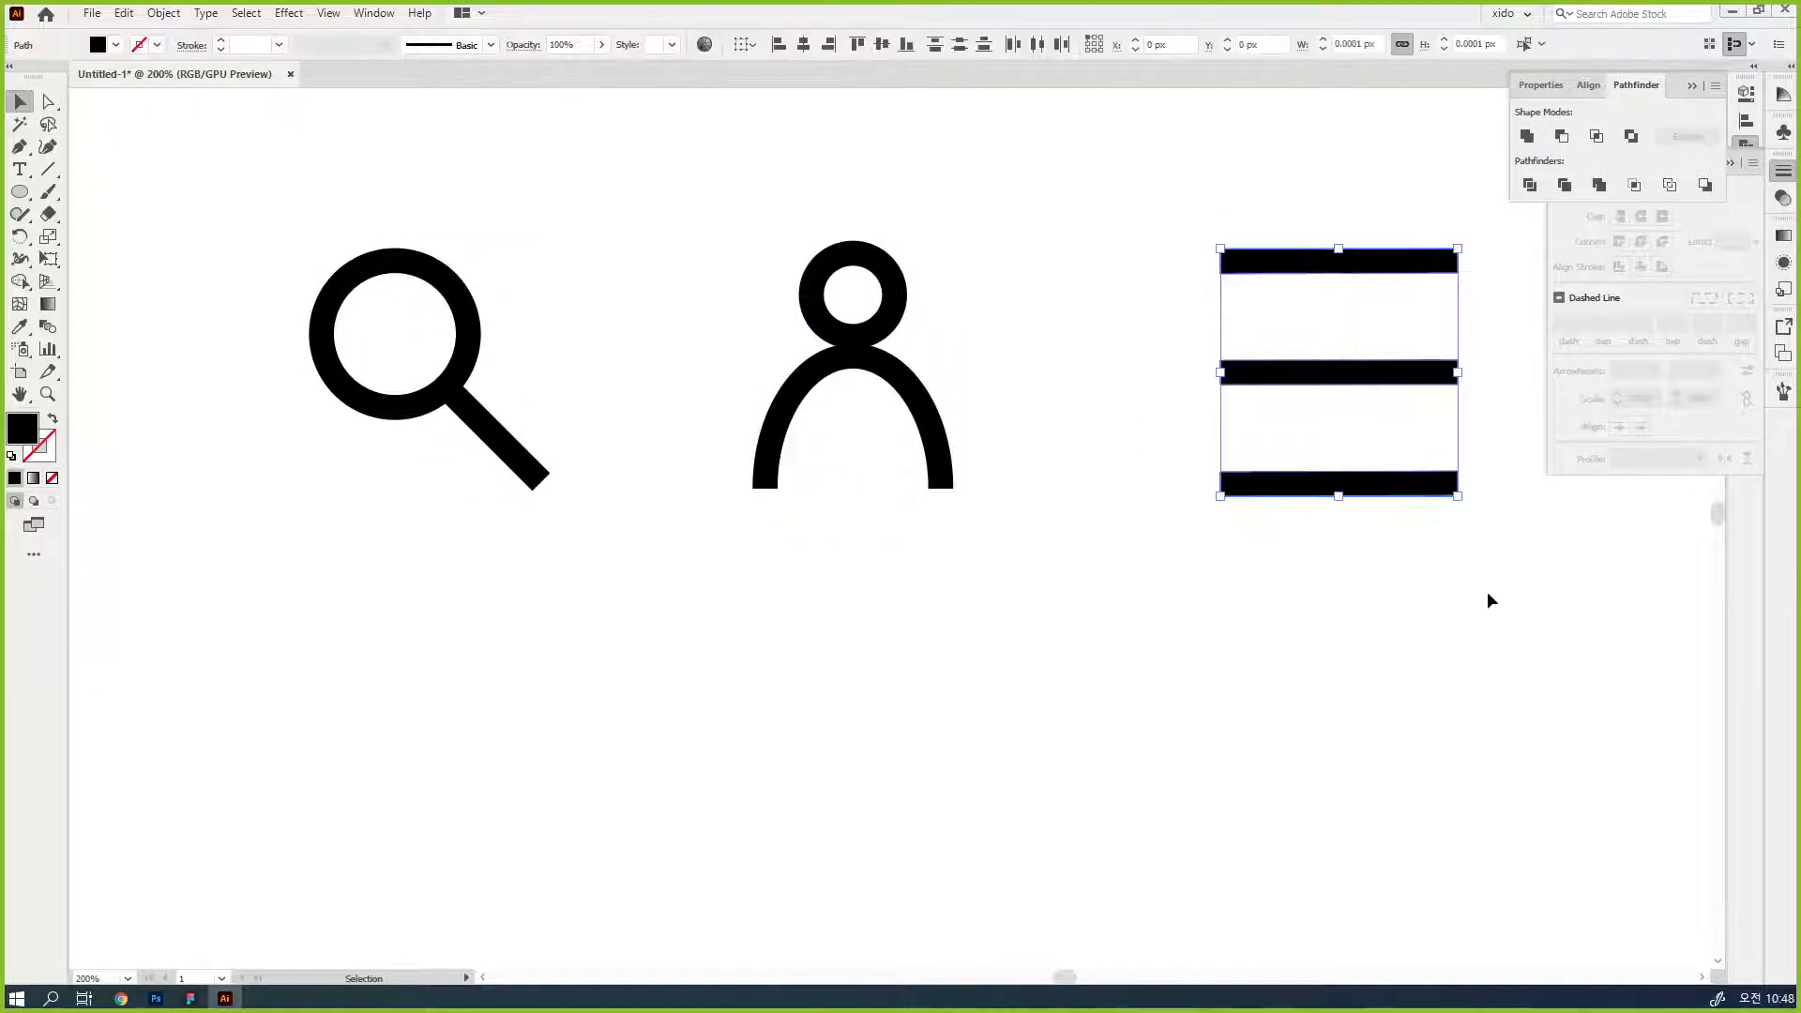
{"action": "left_click", "coordinate": [1427, 490]}
{"action": "key", "text": "Up"}
{"action": "key", "text": "Up"}
{"action": "key", "text": "Up"}
{"action": "key", "text": "Up"}
{"action": "key", "text": "Up"}
{"action": "key", "text": "Up"}
{"action": "left_click", "coordinate": [1358, 268]}
{"action": "key", "text": "Down"}
{"action": "key", "text": "Down"}
{"action": "key", "text": "Down"}
{"action": "key", "text": "Down"}
{"action": "key", "text": "Down"}
{"action": "key", "text": "Down"}
{"action": "left_click_drag", "start_coordinate": [1454, 582], "coordinate": [1227, 193]}
{"action": "left_click", "coordinate": [1390, 693]}
- Unite the magnifier's ring and handle into one shape
{"action": "left_click", "coordinate": [493, 437]}
{"action": "left_click", "coordinate": [466, 314], "text": "shift"}
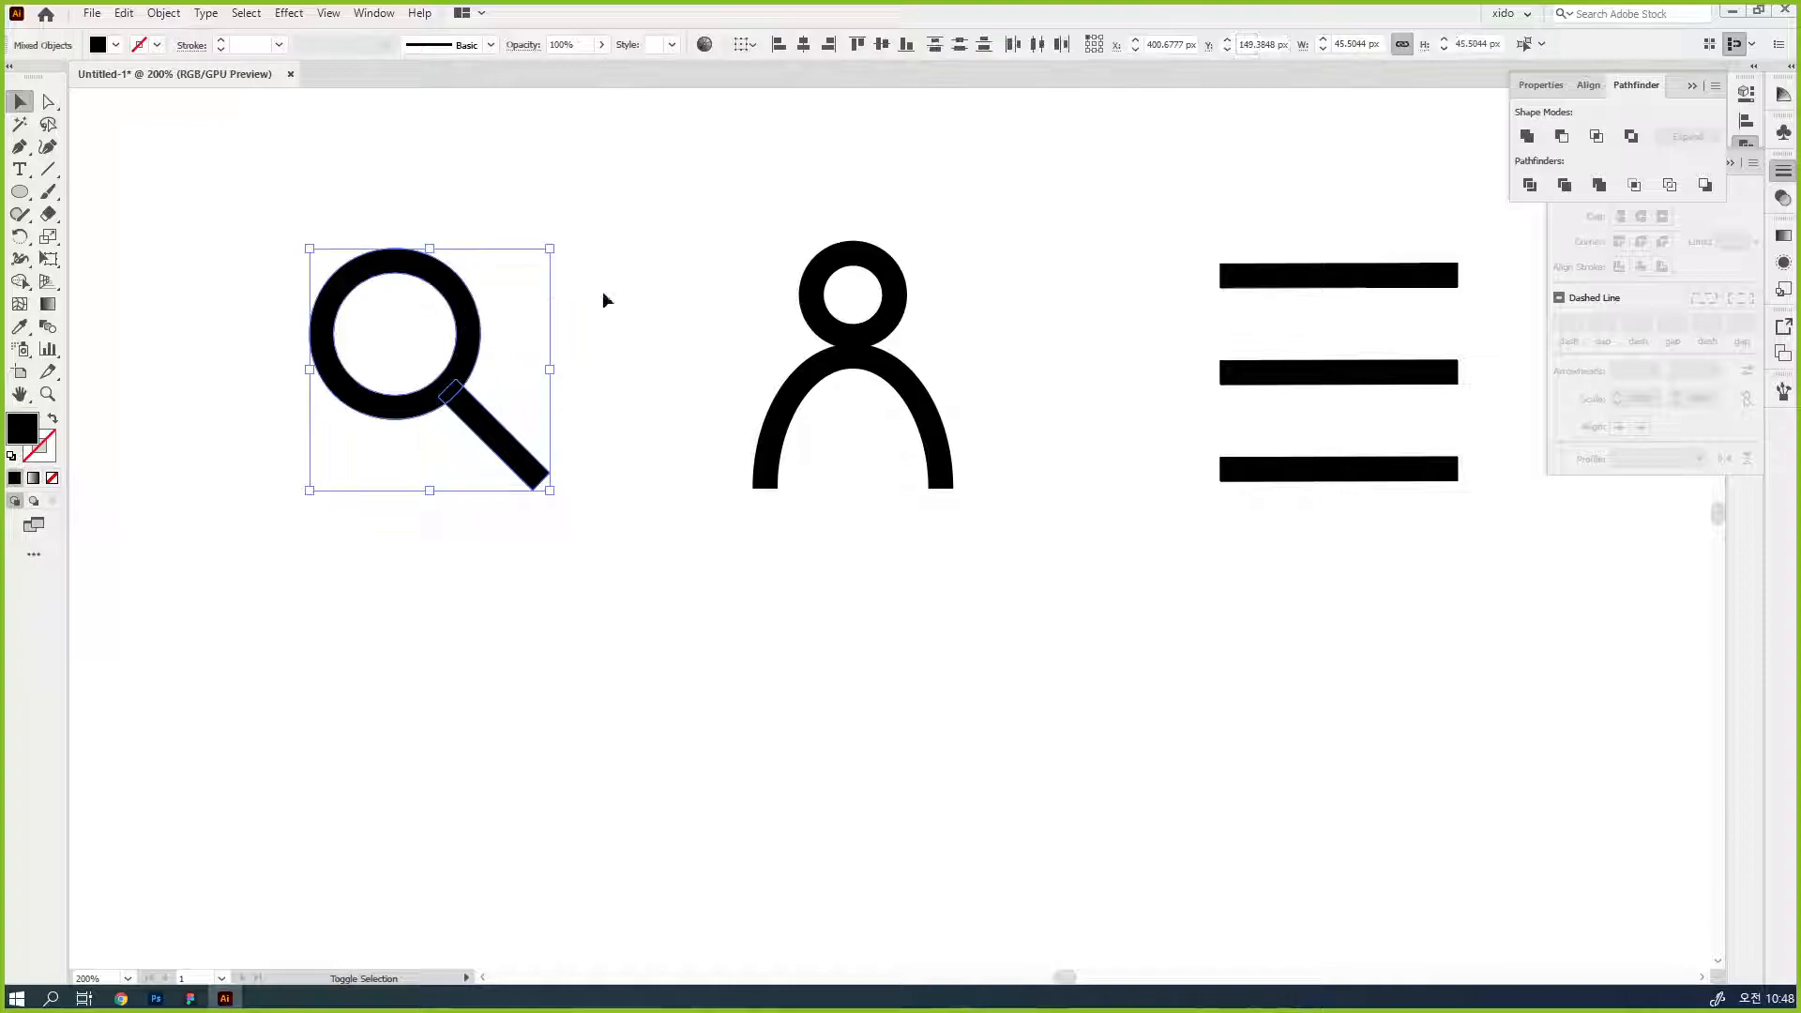
{"action": "left_click", "coordinate": [1527, 138]}
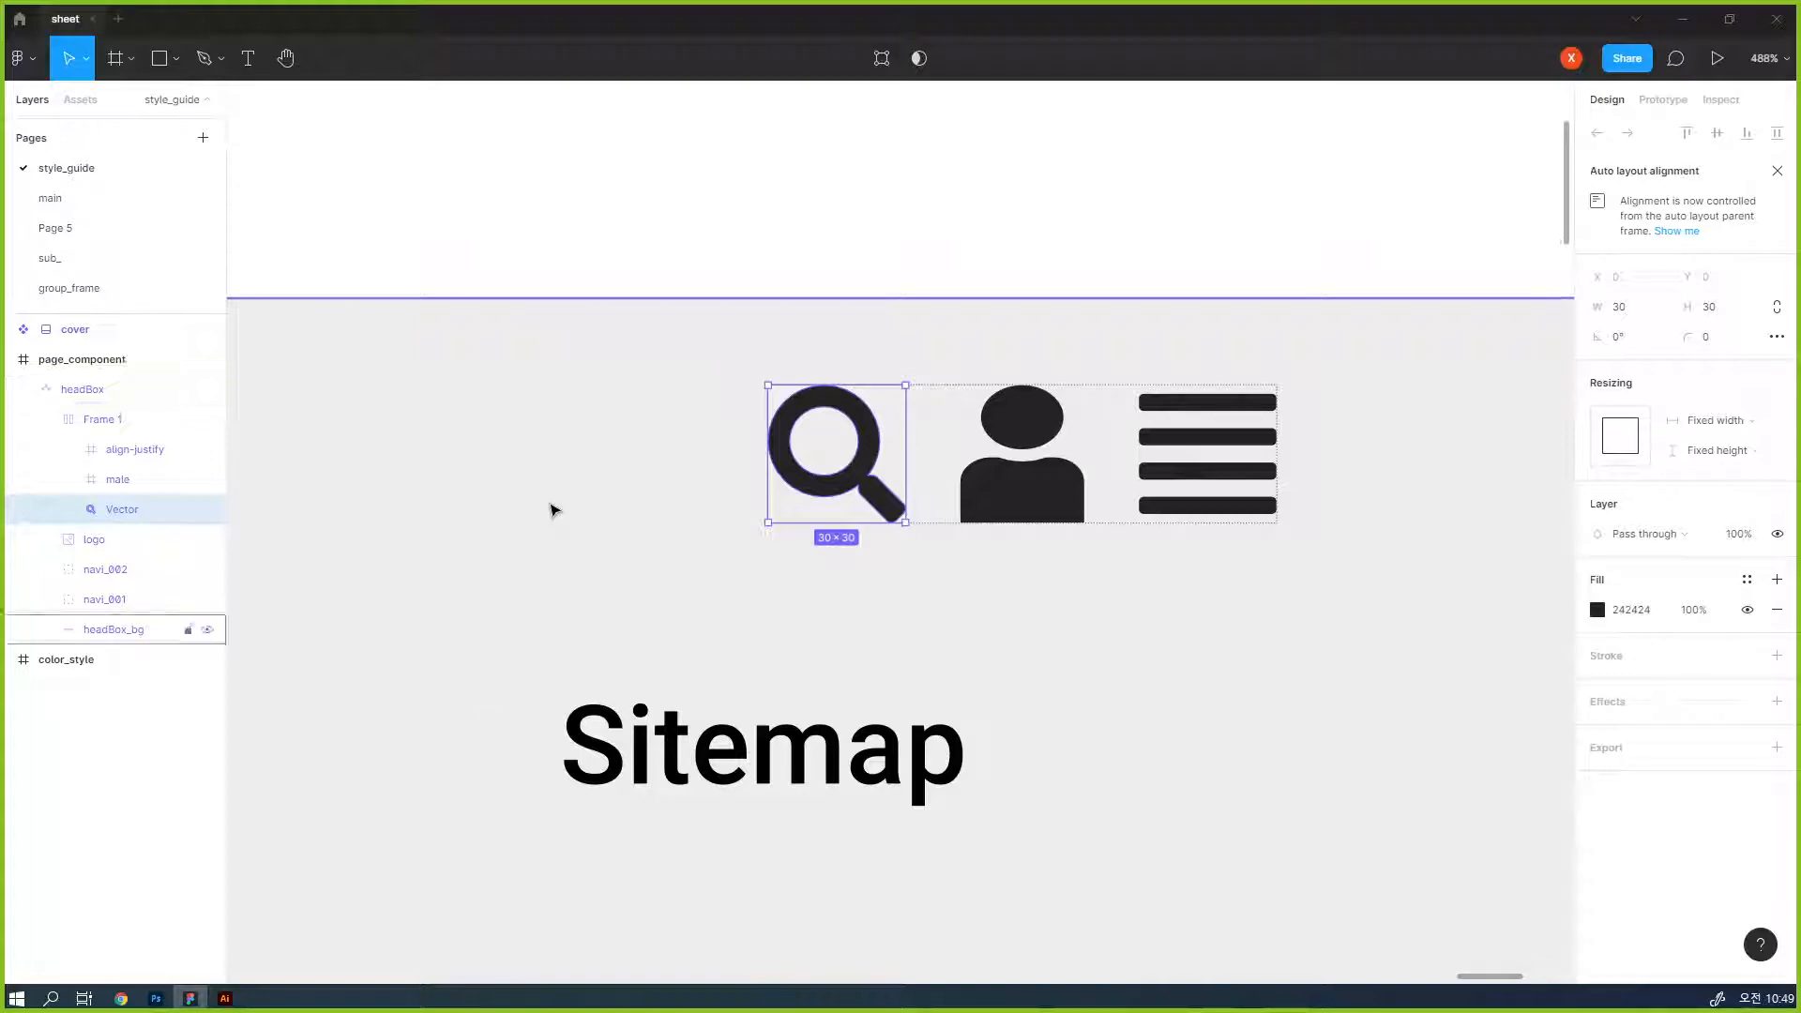
- In Figma, paste the new magnifier into the header icon row, shrink it to 30 × 30, and delete the old search icon
{"action": "key", "text": "ctrl+v"}
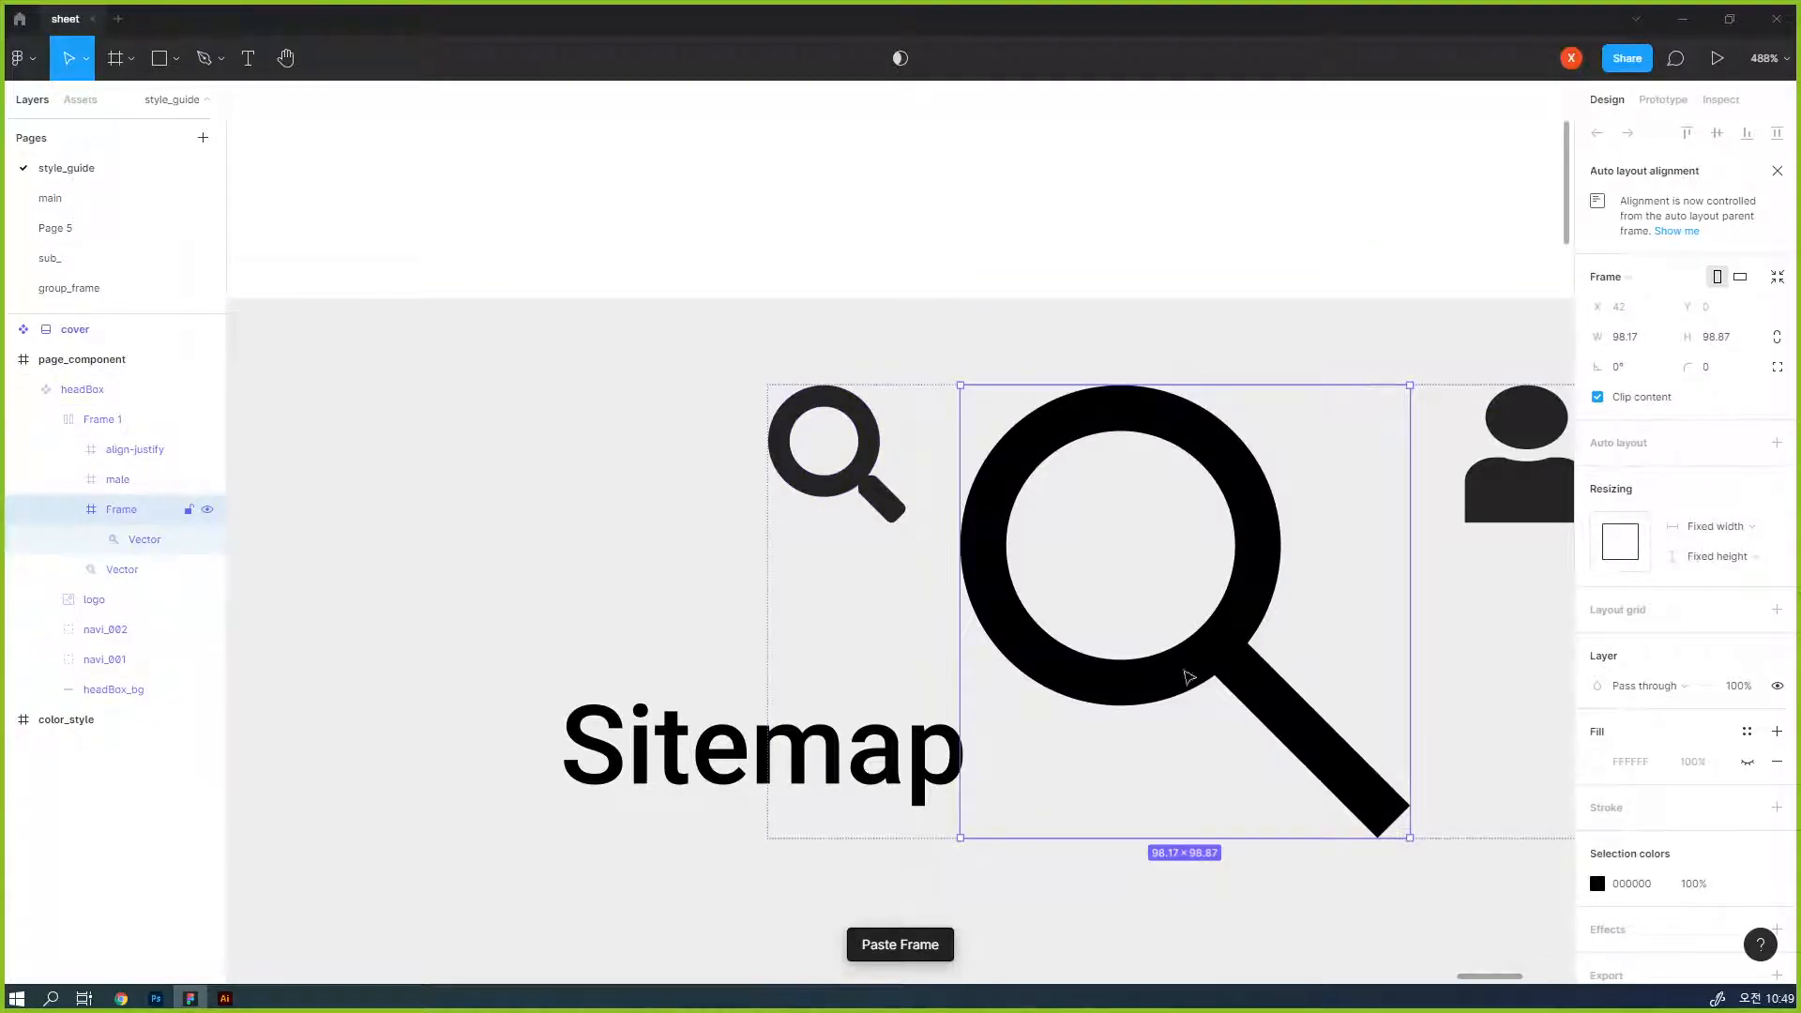
{"action": "left_click_drag", "start_coordinate": [1410, 838], "coordinate": [1087, 517]}
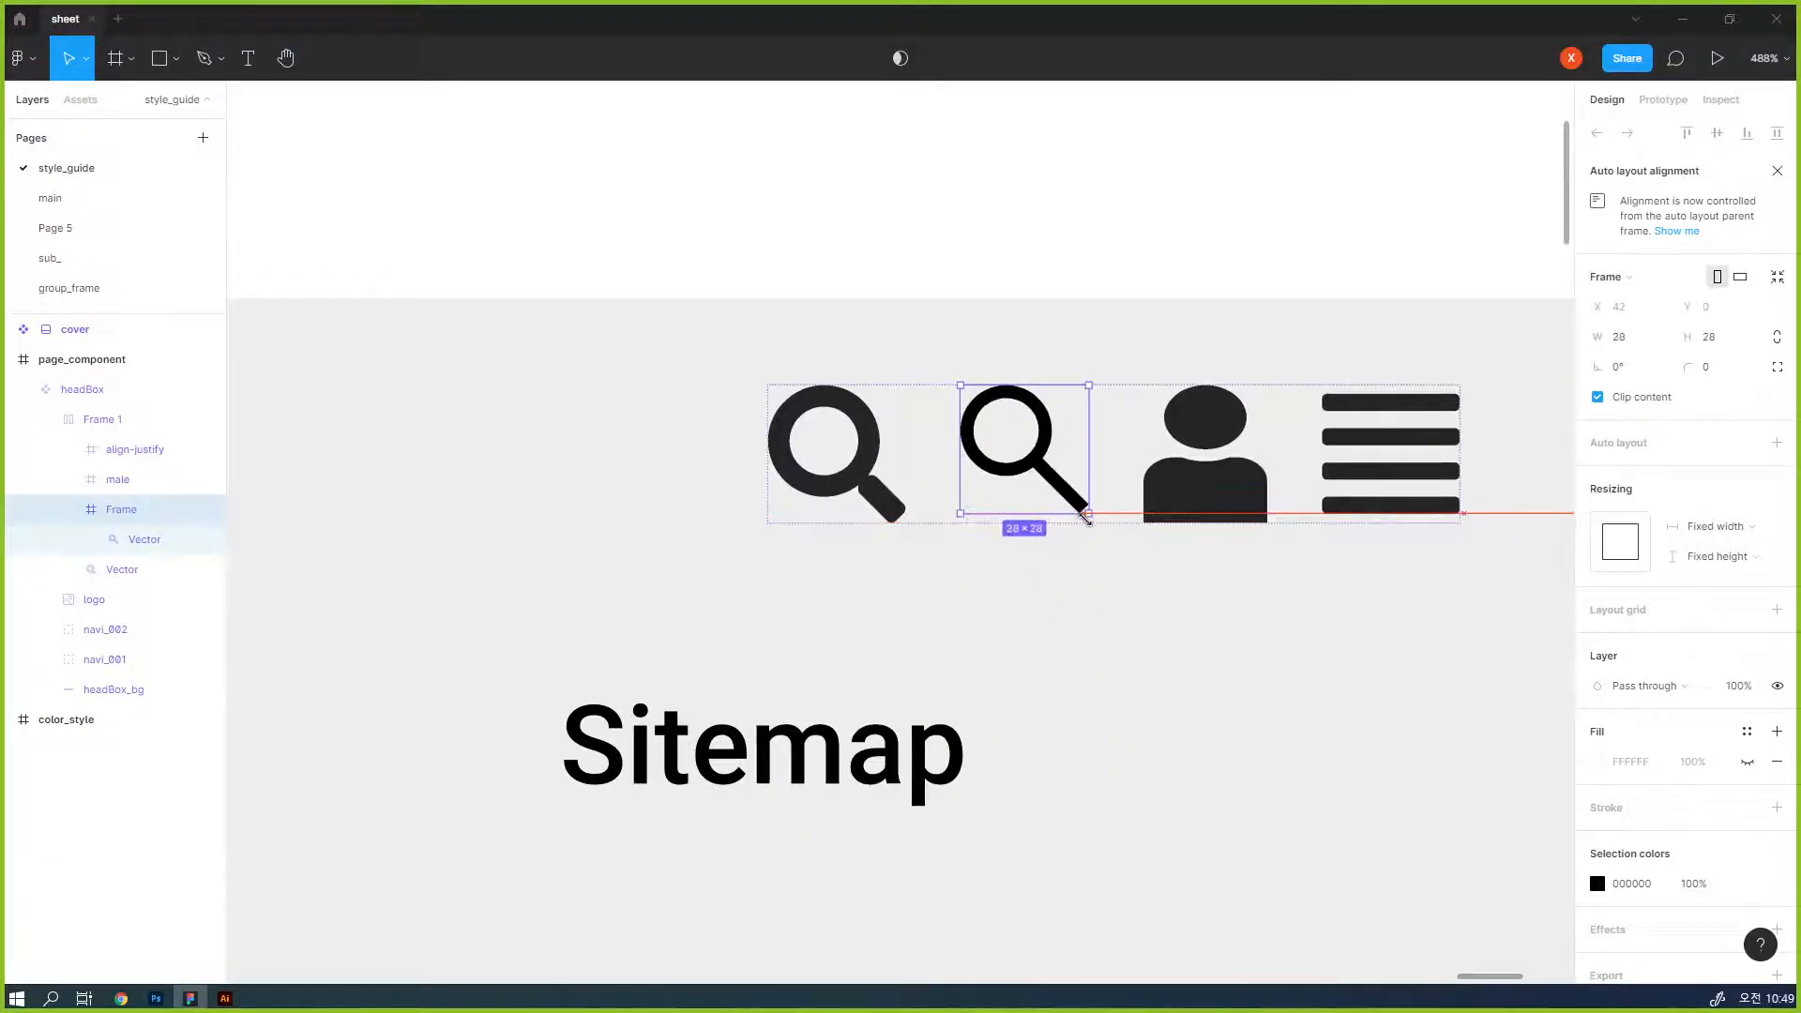
{"action": "key", "text": "Escape"}
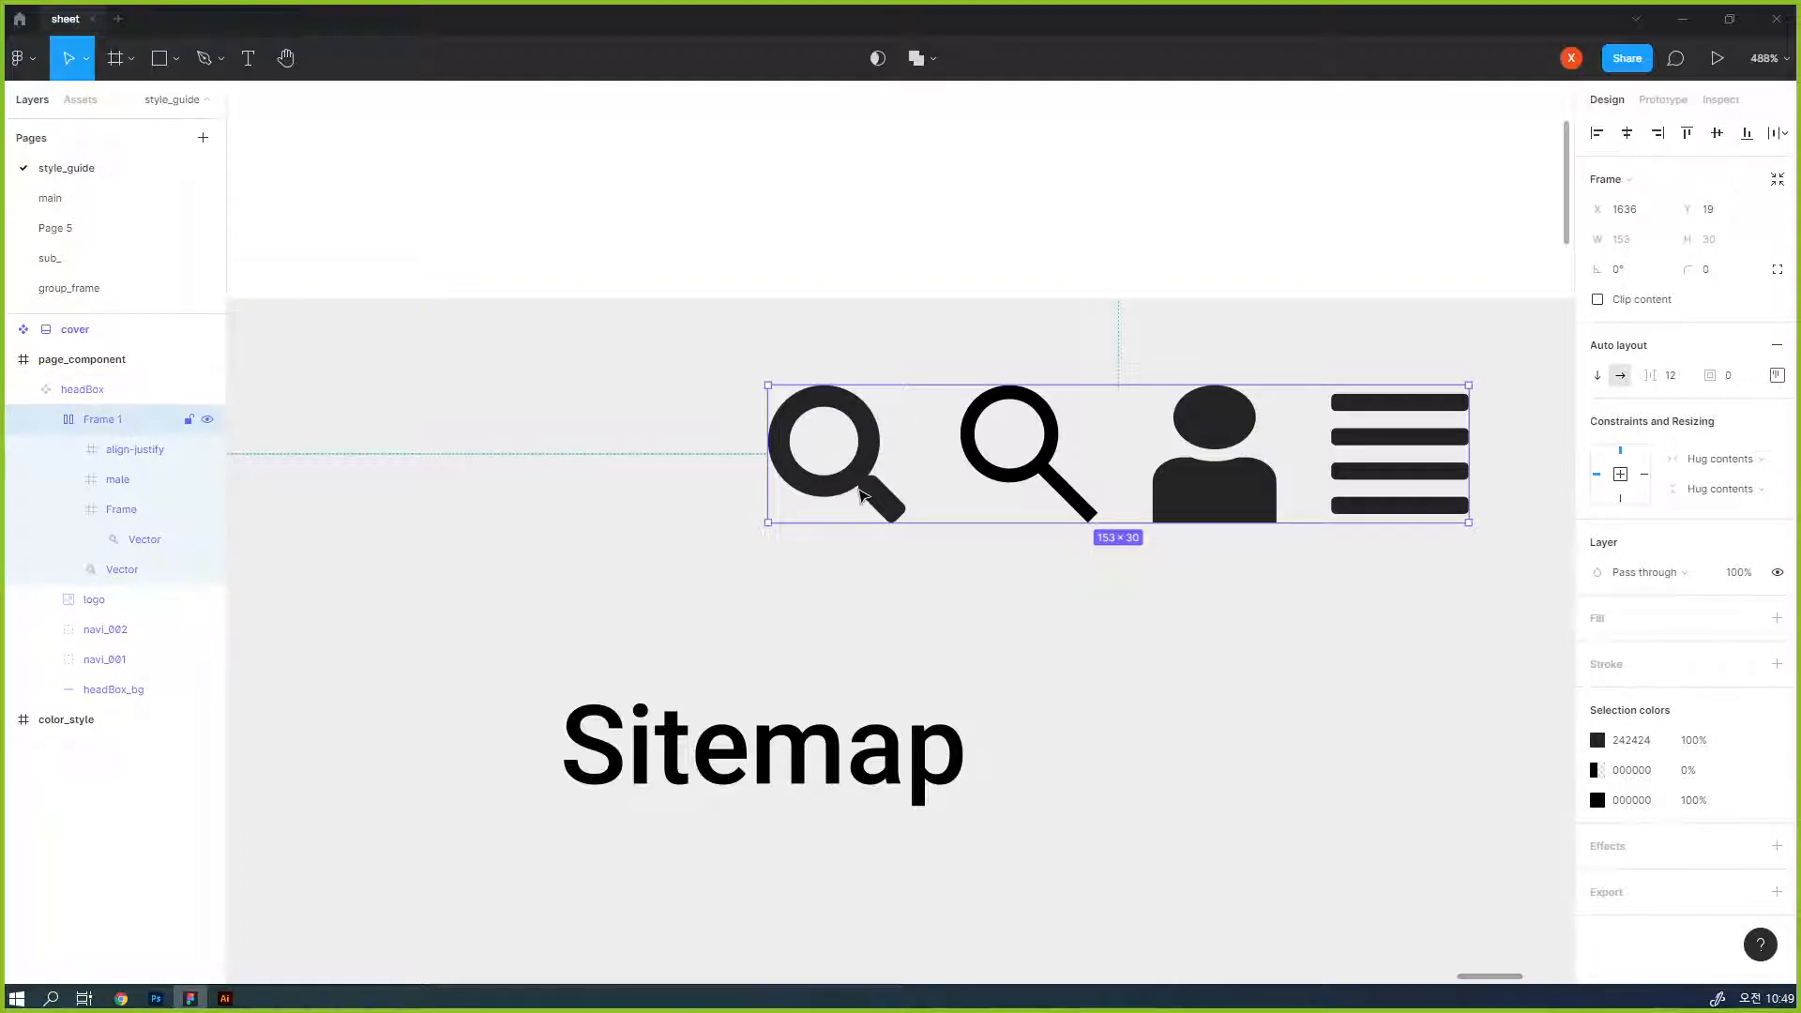
{"action": "double_click", "coordinate": [819, 500]}
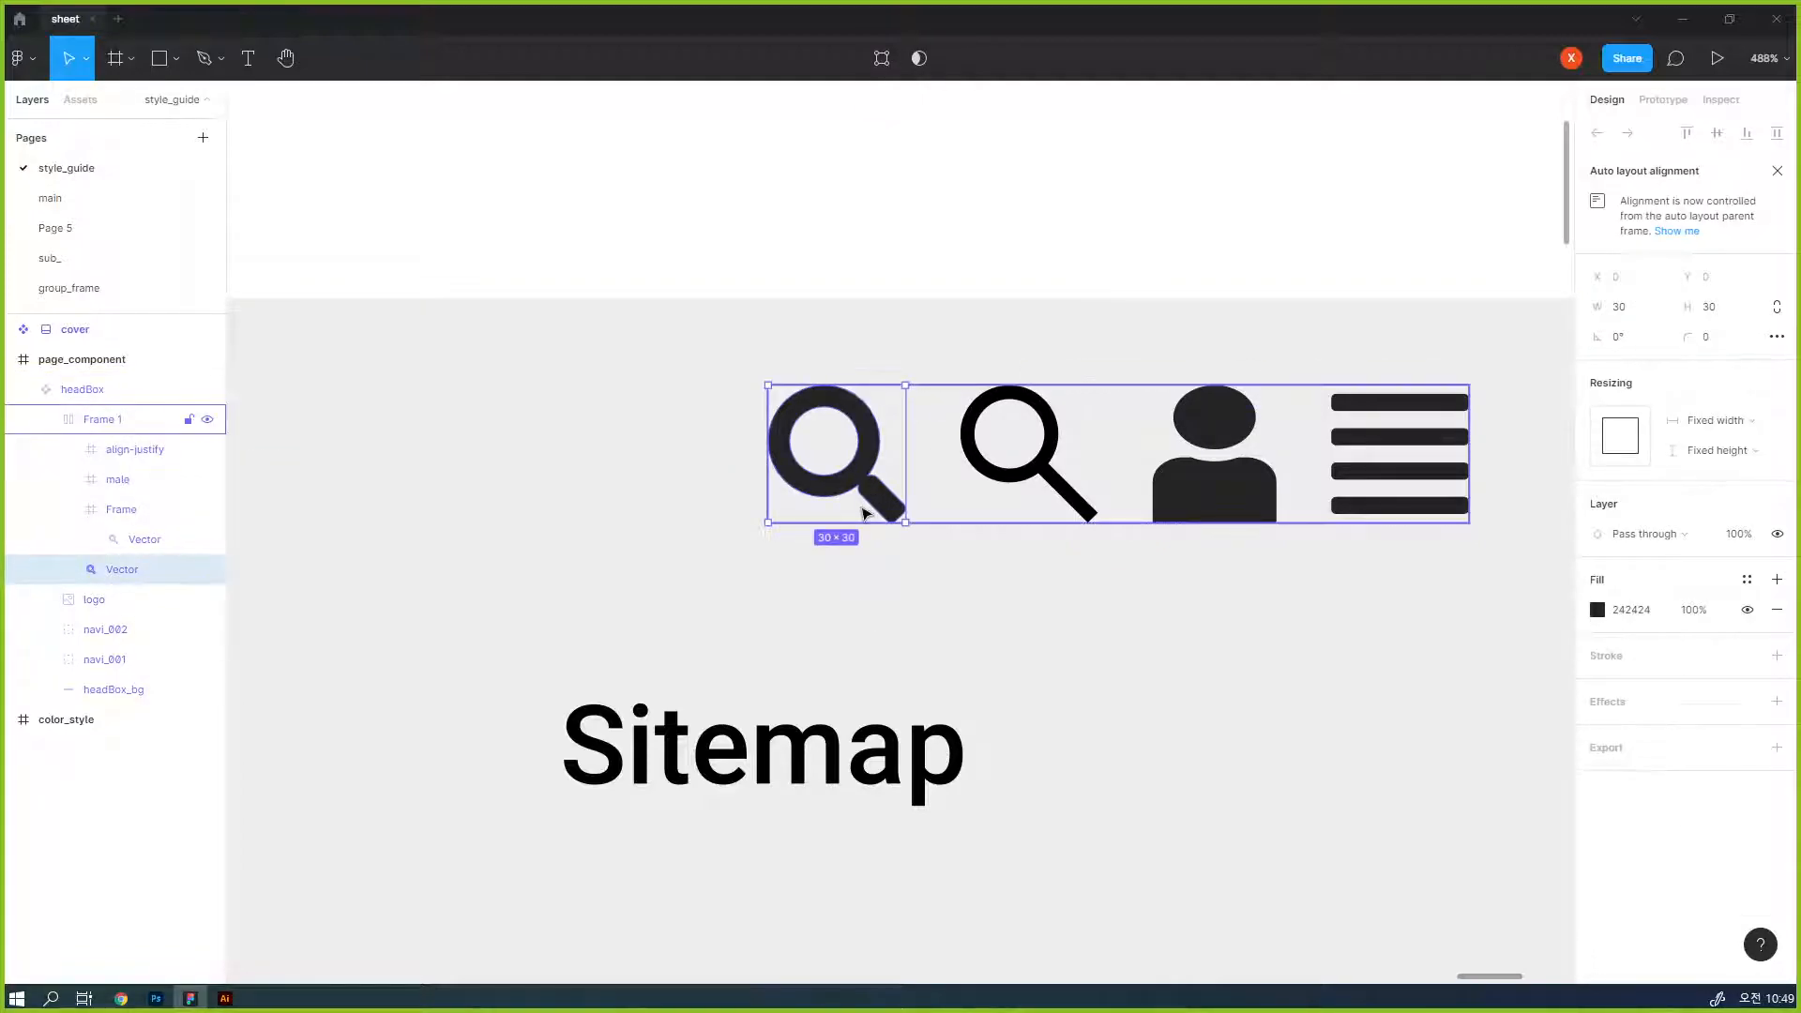
{"action": "key", "text": "Delete"}
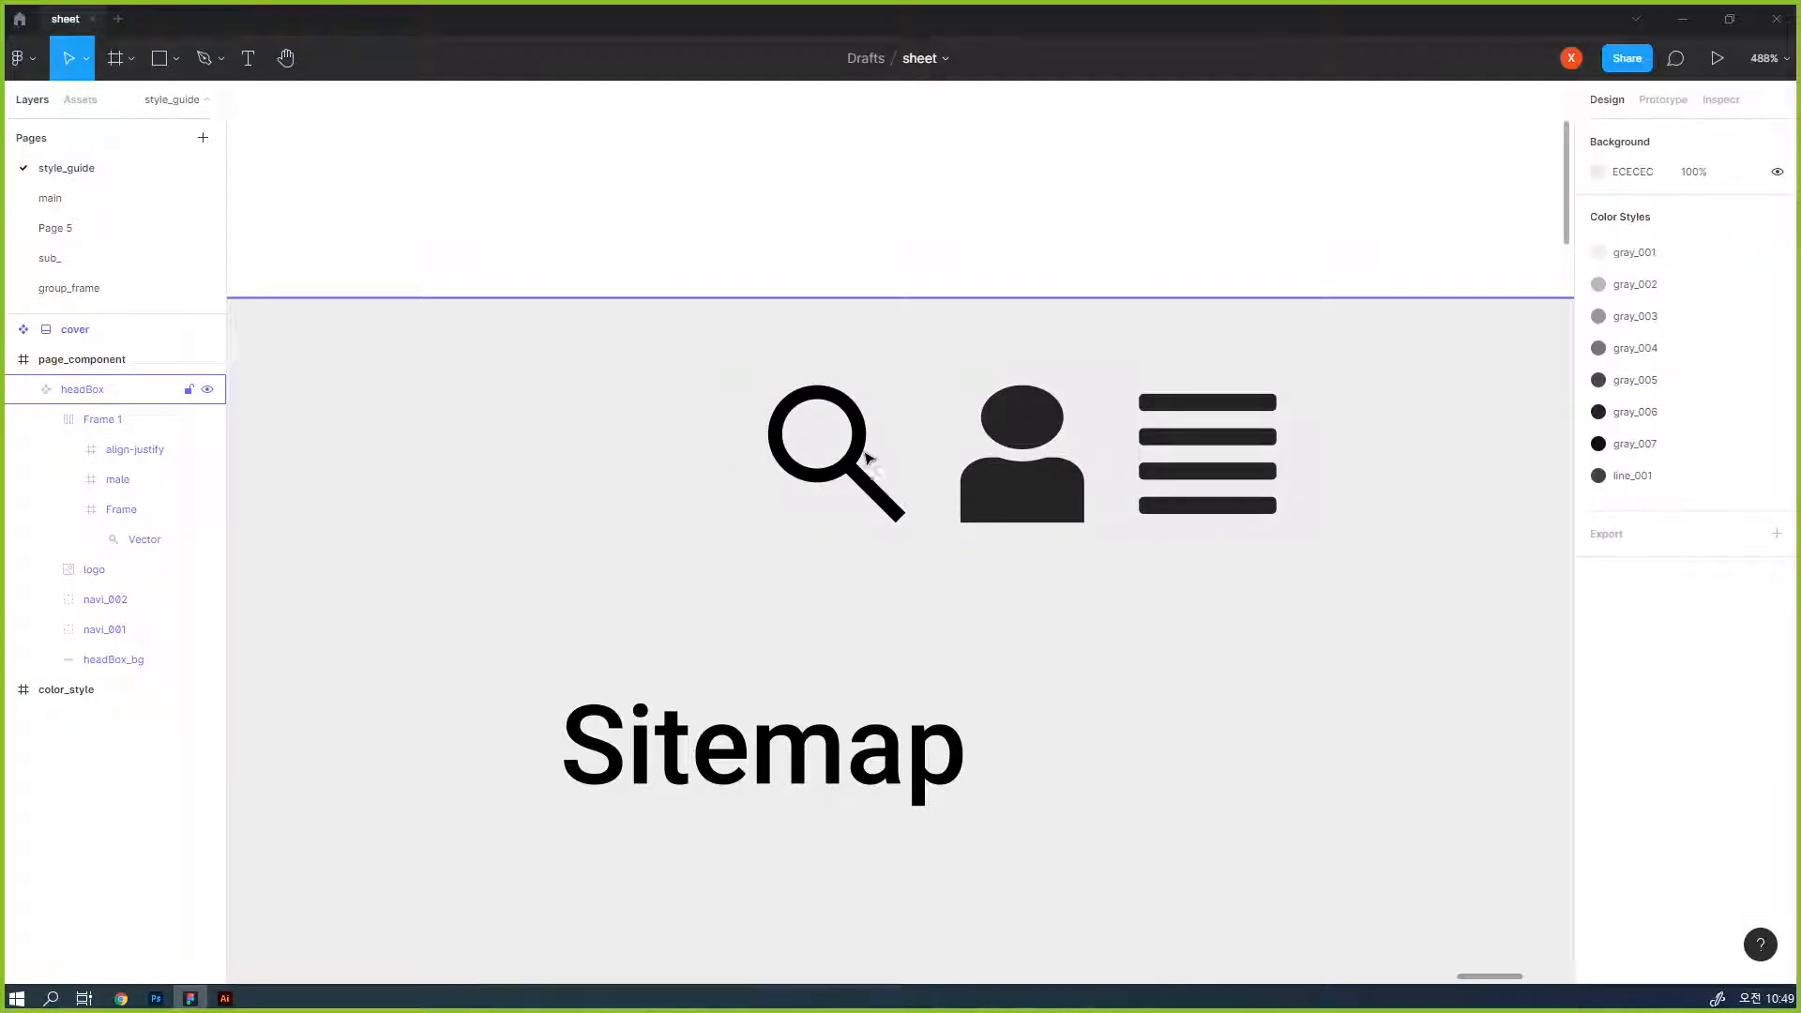
- Copy the person icon from Illustrator into the Figma header and shrink it to 24 × 29 over the old person icon
{"action": "key", "text": "alt+Tab"}
{"action": "left_click", "coordinate": [933, 450]}
{"action": "key", "text": "ctrl+c"}
{"action": "key", "text": "alt+Tab"}
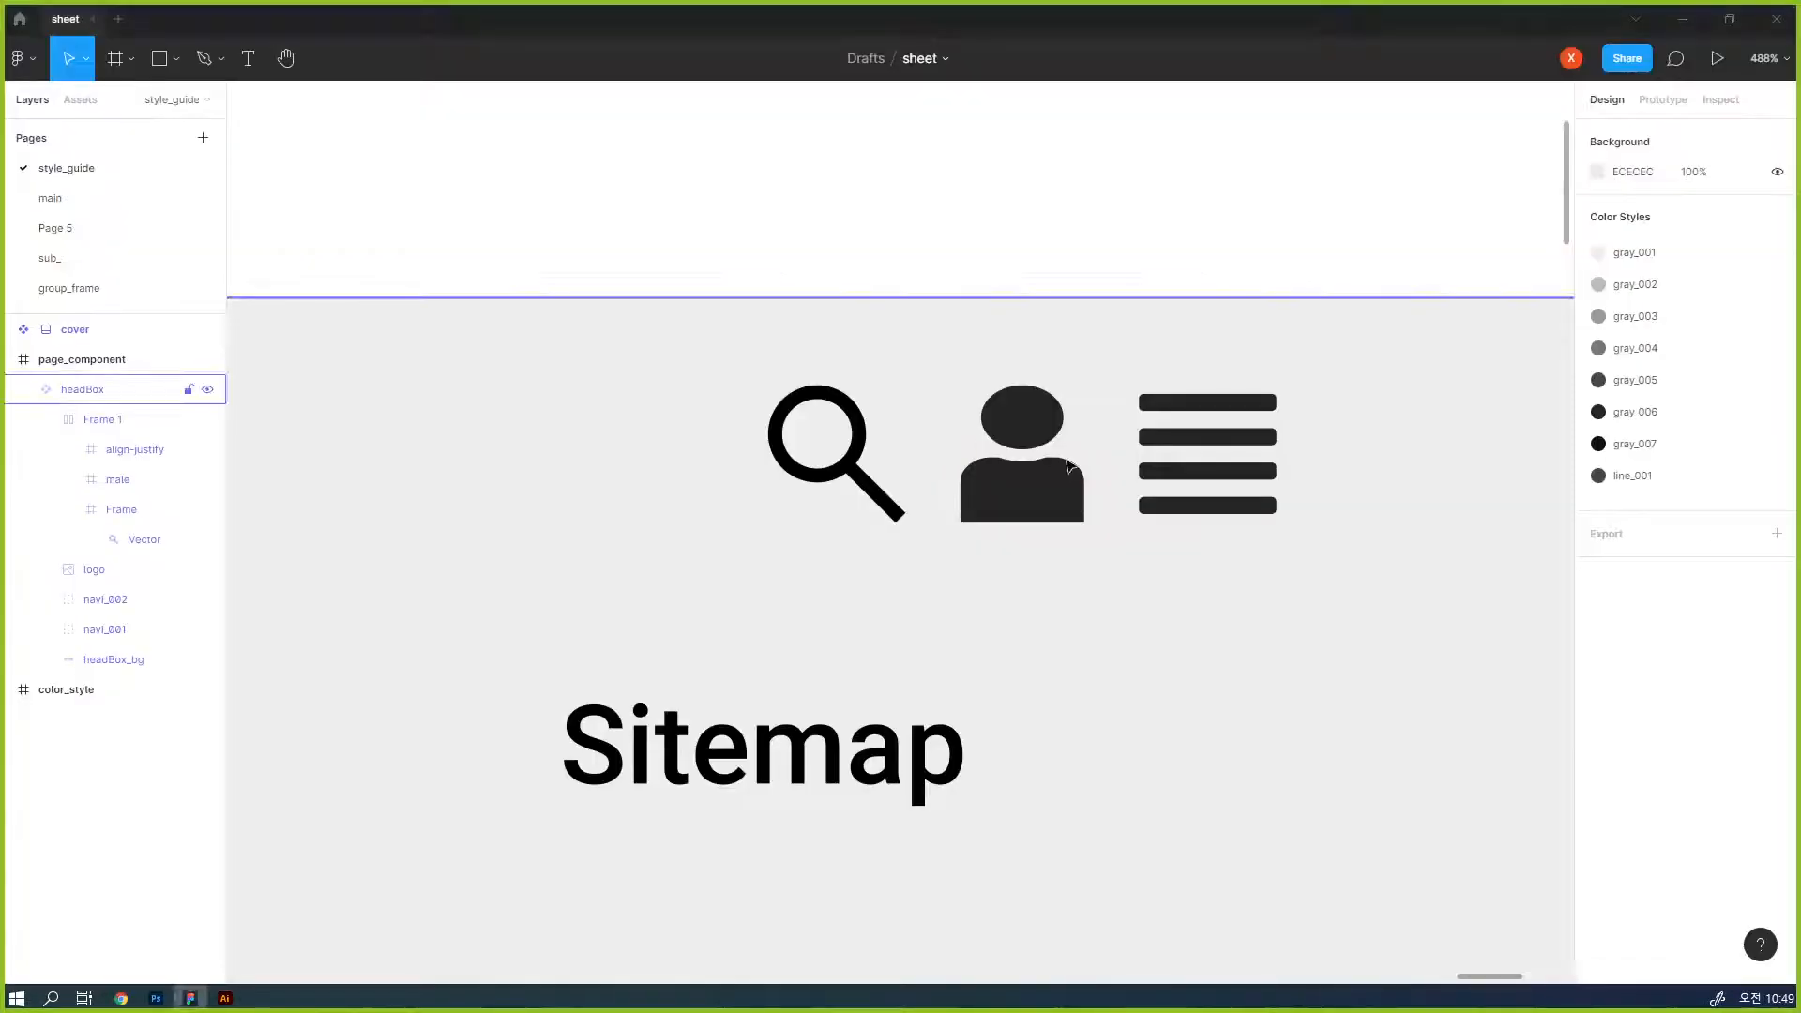
{"action": "key", "text": "ctrl+v"}
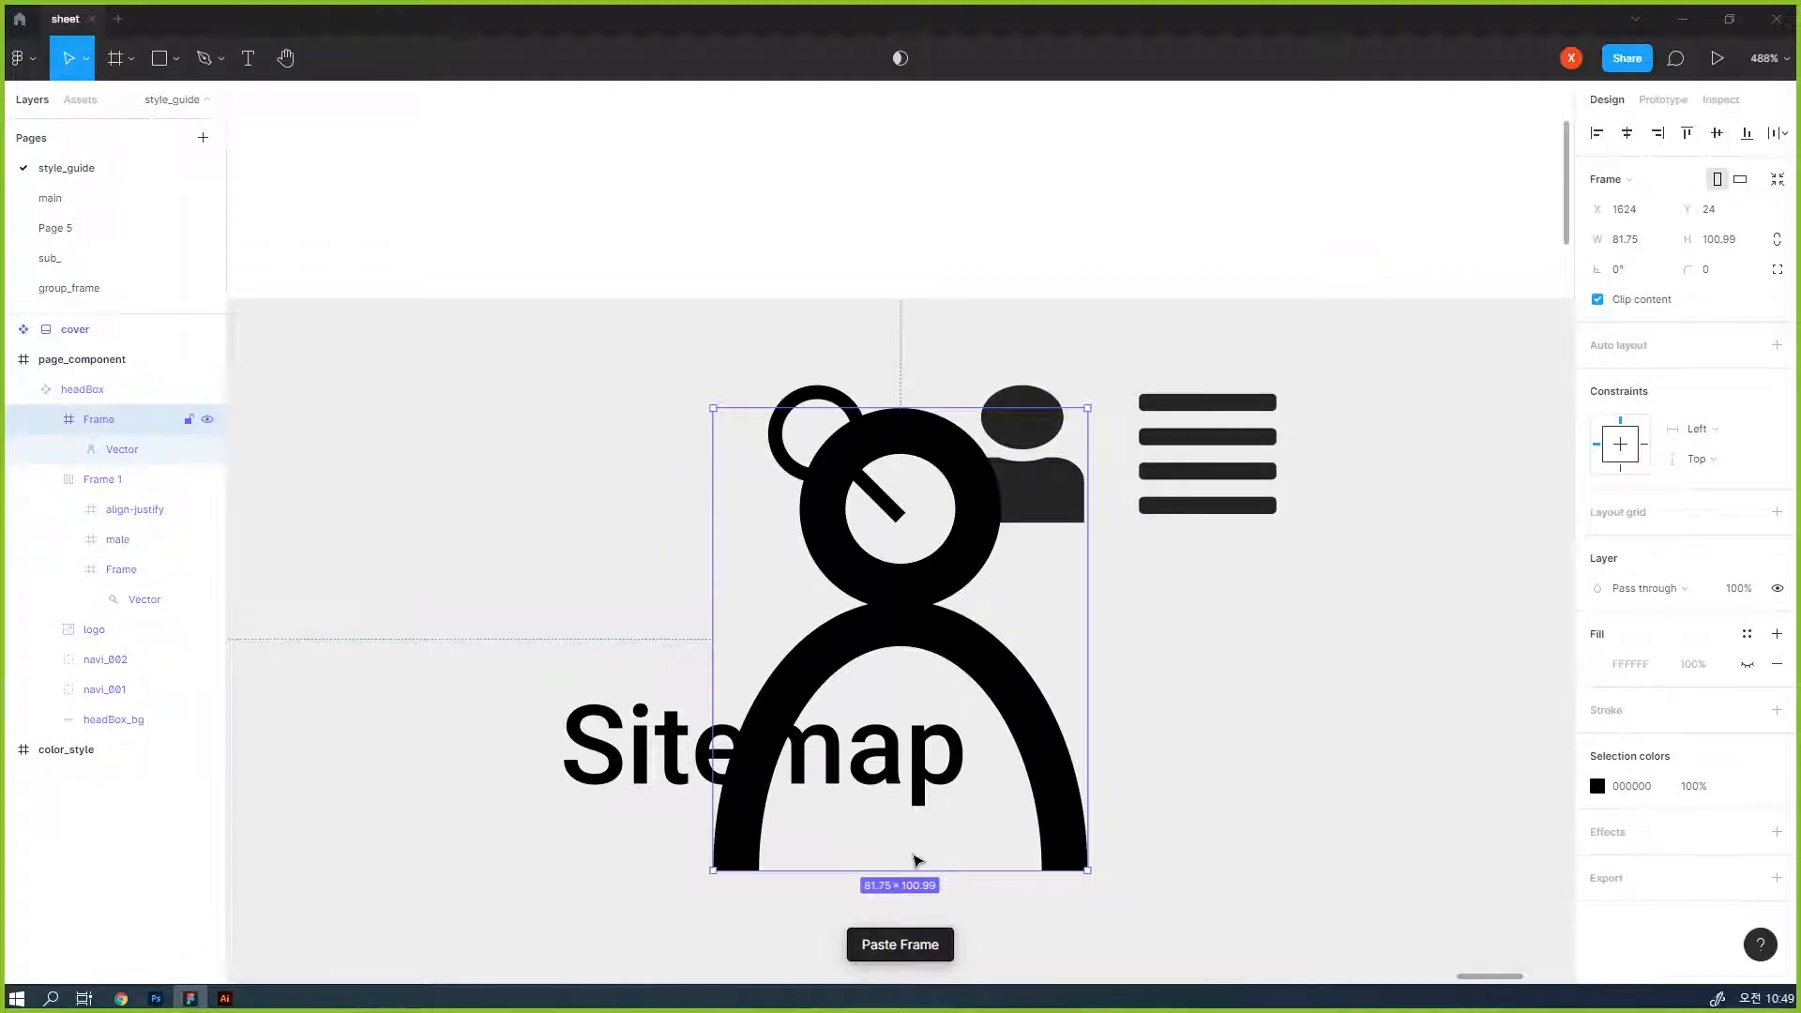
{"action": "left_click_drag", "start_coordinate": [714, 870], "coordinate": [1070, 542]}
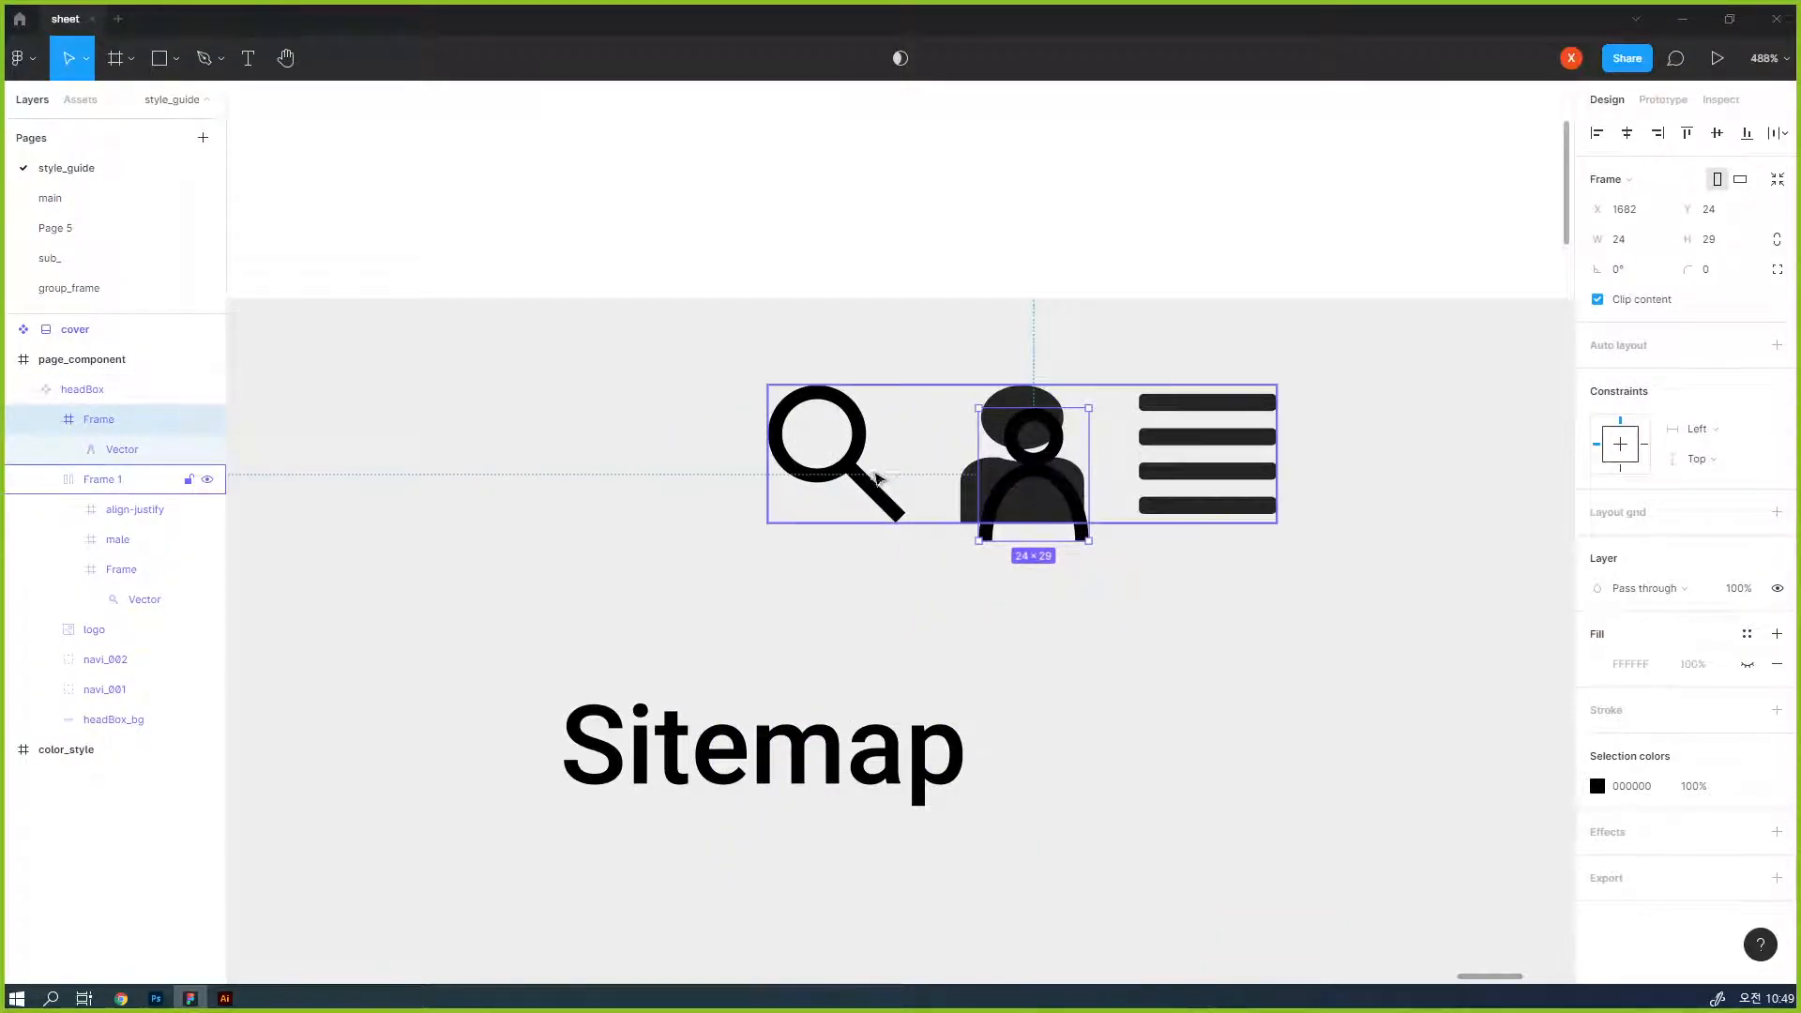
- Cut the pasted person icon and the pasted magnifier out of the header
{"action": "left_click", "coordinate": [865, 486], "text": "shift"}
{"action": "left_click", "coordinate": [865, 484], "text": "shift"}
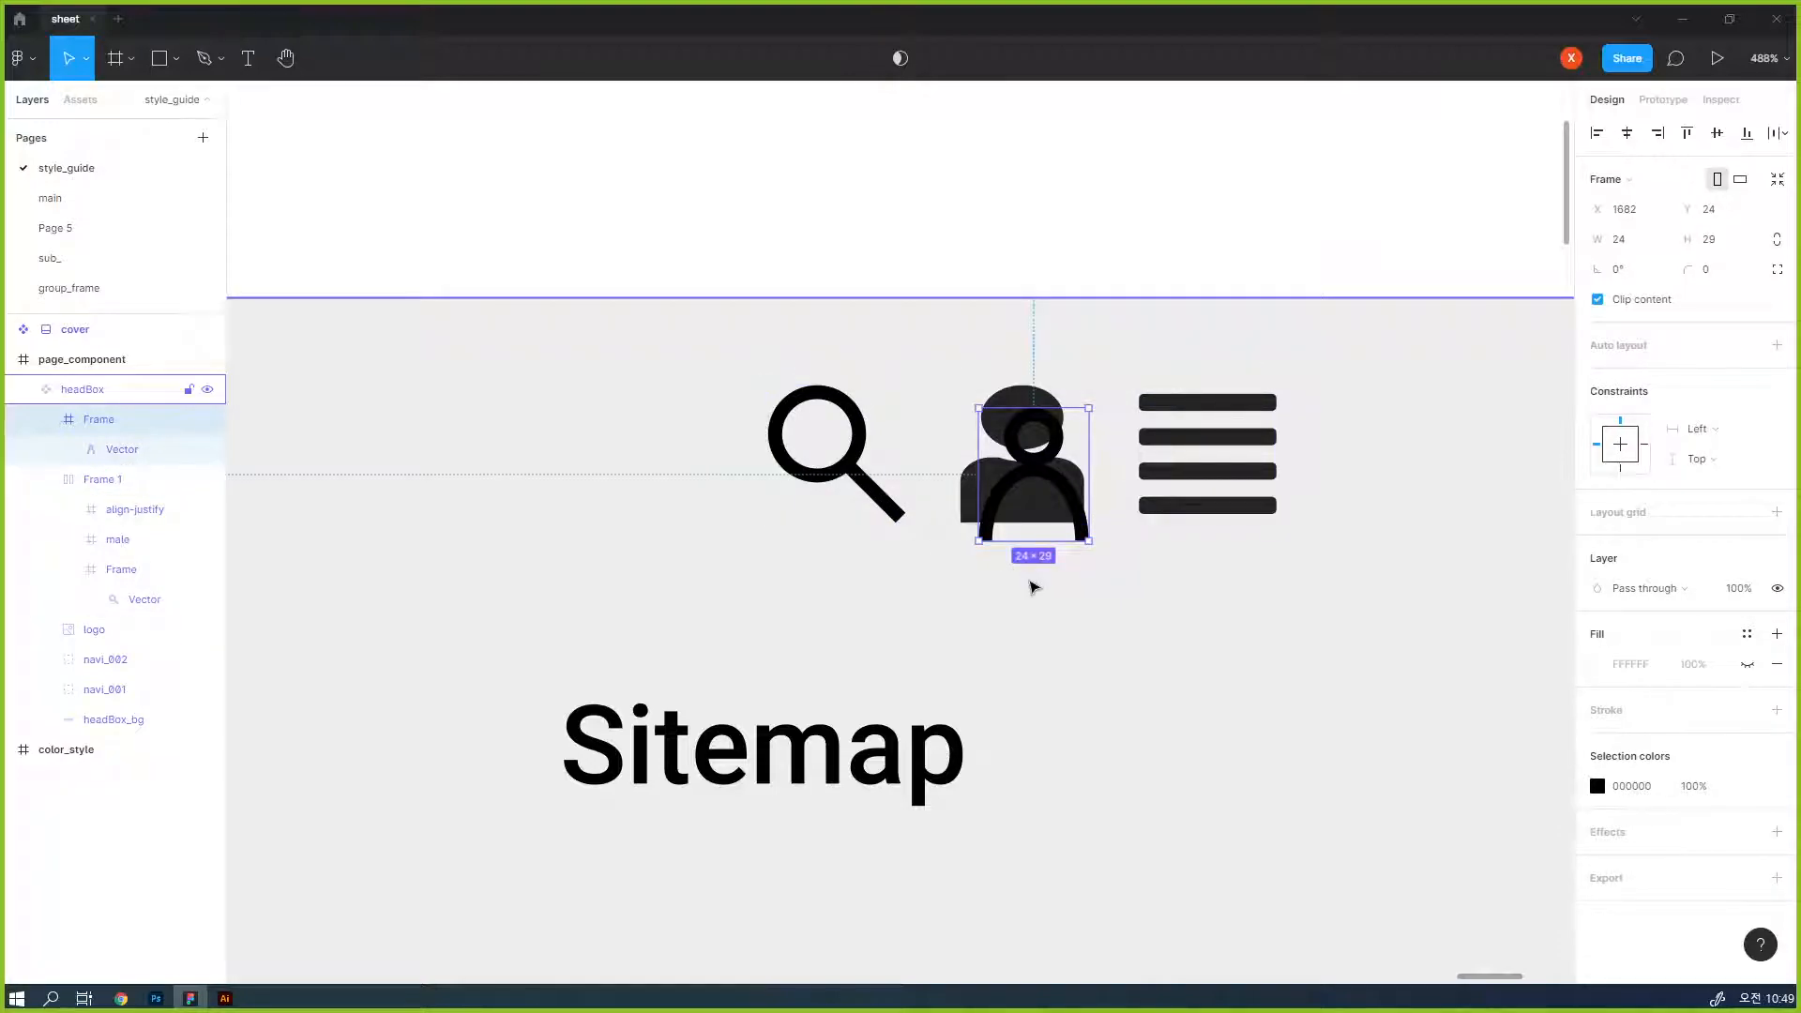
{"action": "key", "text": "ctrl+x"}
{"action": "double_click", "coordinate": [857, 465]}
{"action": "double_click", "coordinate": [857, 465]}
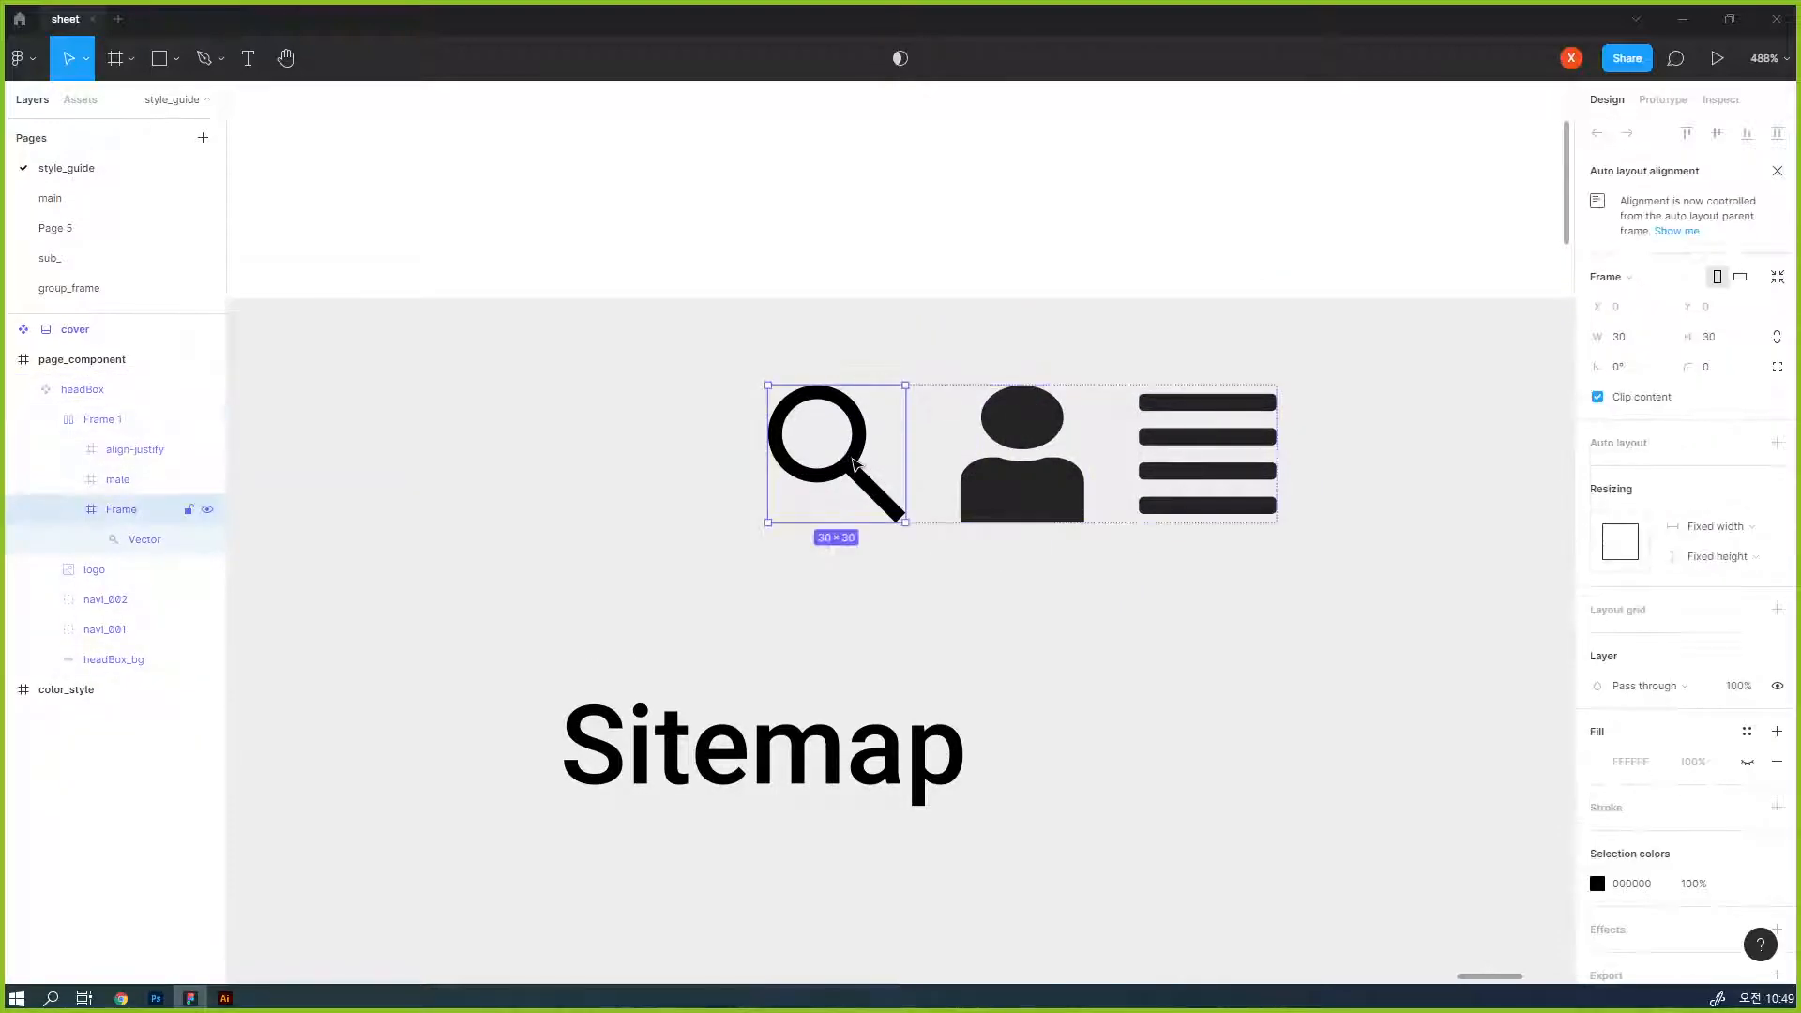
{"action": "key", "text": "ctrl+x"}
- Select the magnifier, person and menu icons together in Illustrator and paste them into the Figma page_component frame
{"action": "key", "text": "alt+Tab"}
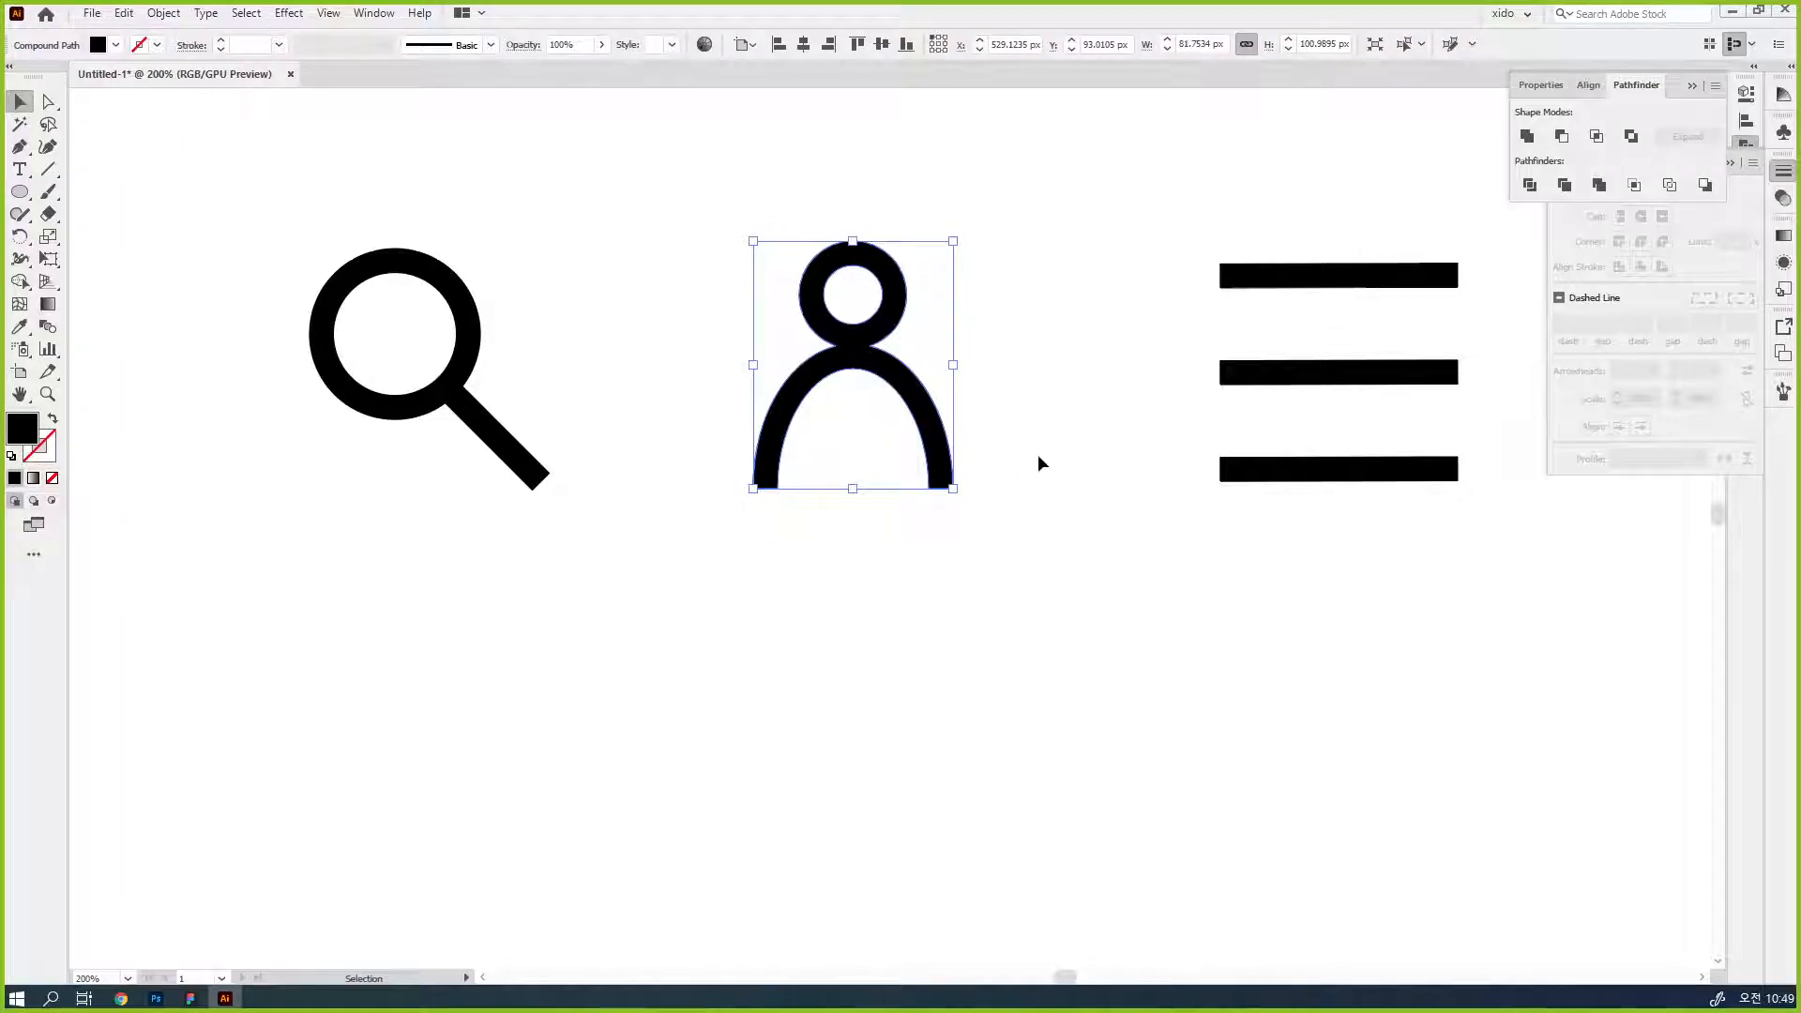
{"action": "left_click", "coordinate": [1300, 464], "text": "shift"}
{"action": "key", "text": "ctrl+a"}
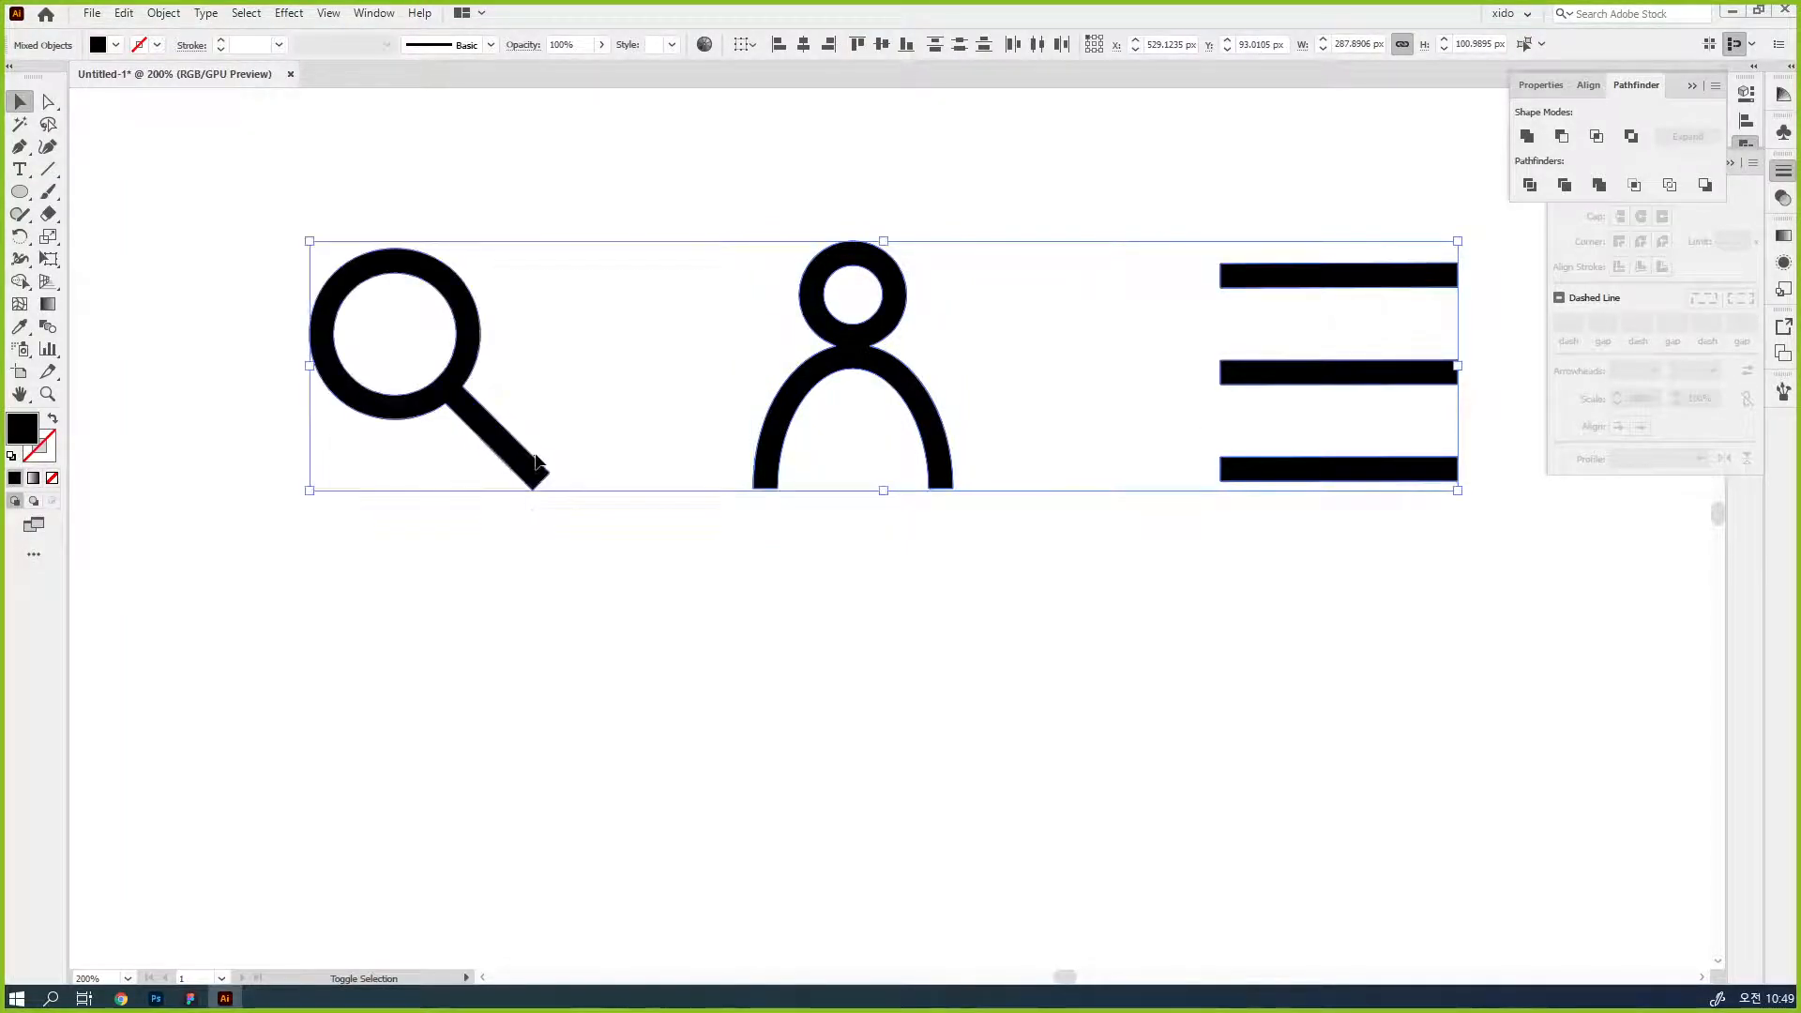
{"action": "key", "text": "alt+Tab"}
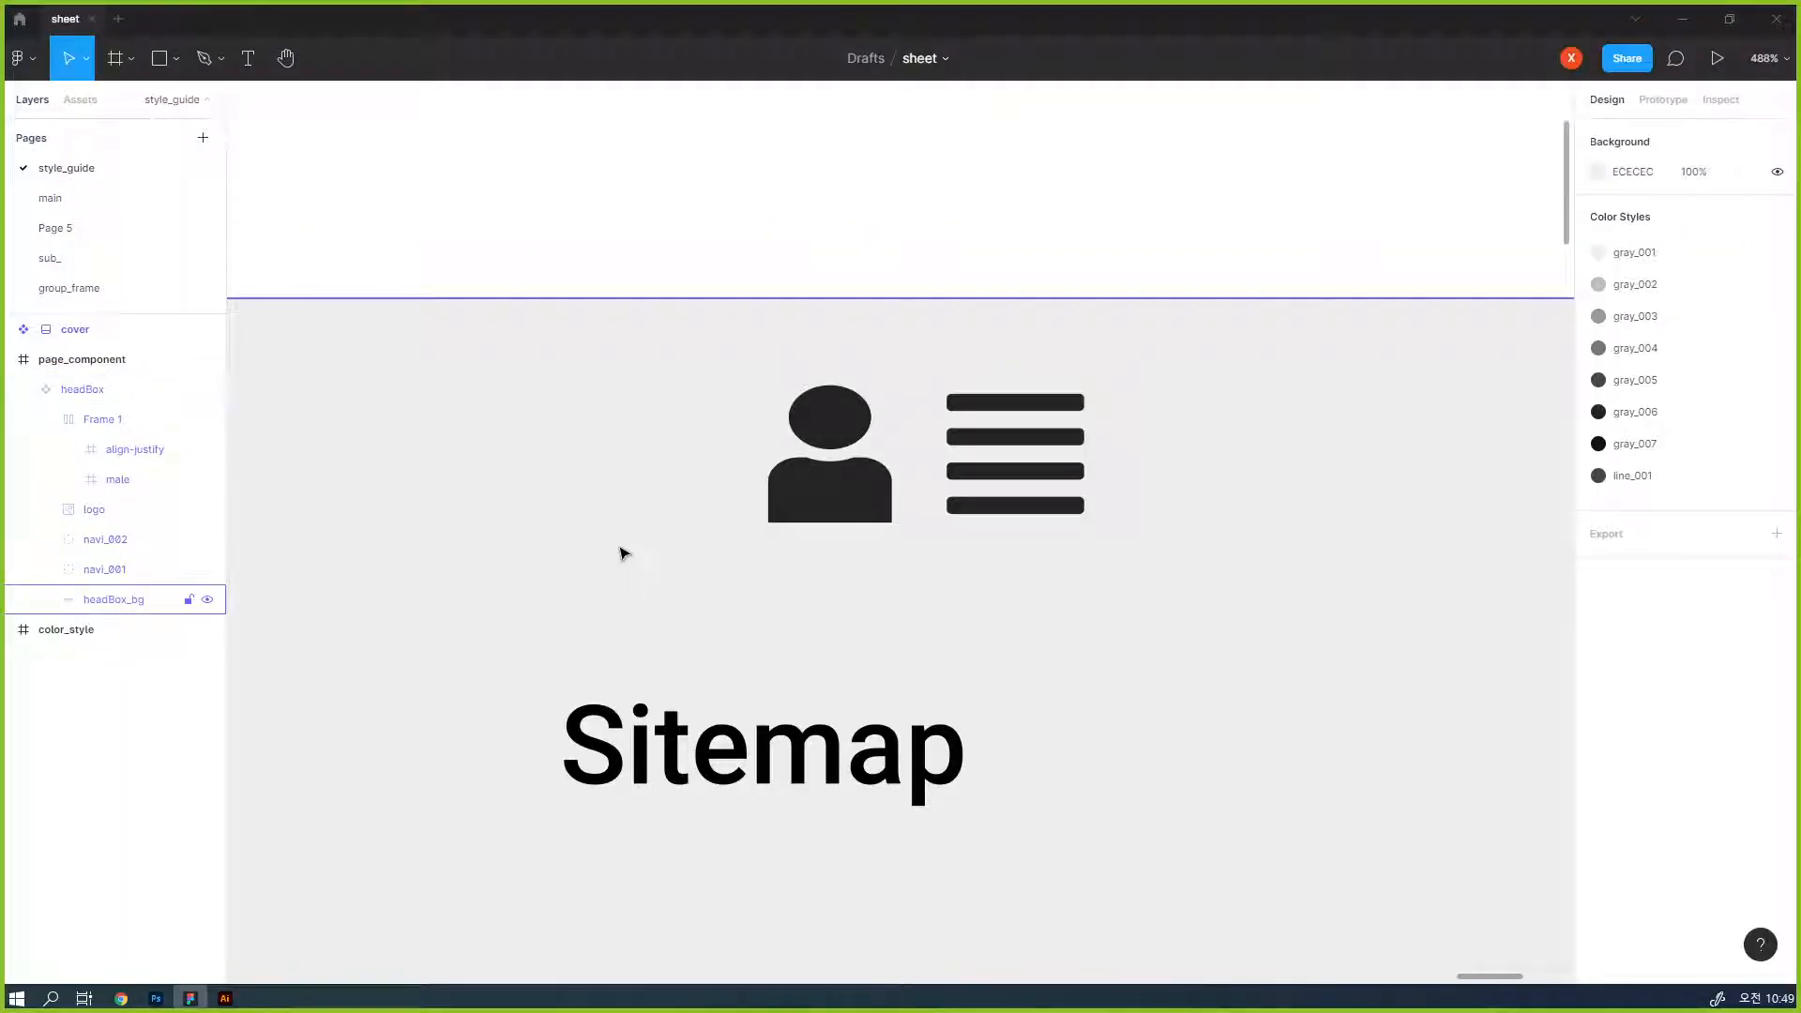
{"action": "key", "text": "ctrl+v"}
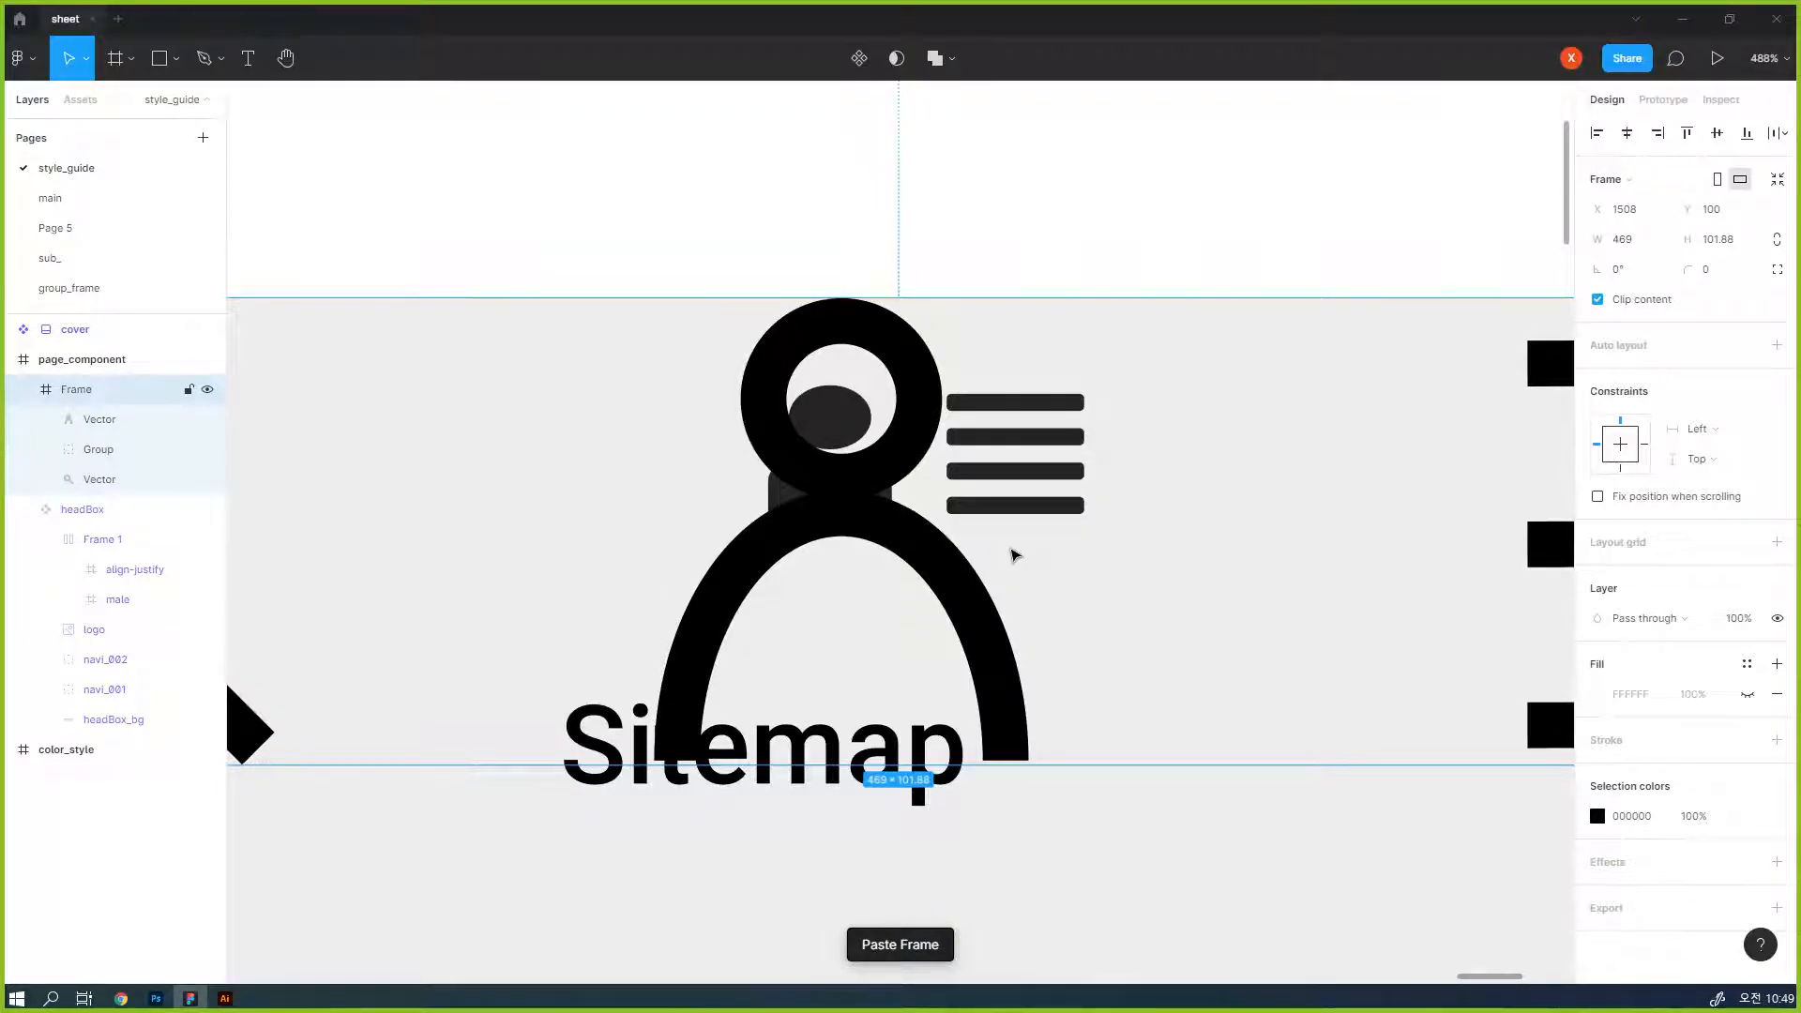
- Lock the pasted frame's proportions and reduce its height to 21.88
{"action": "left_click", "coordinate": [1777, 242]}
{"action": "left_click", "coordinate": [1729, 245]}
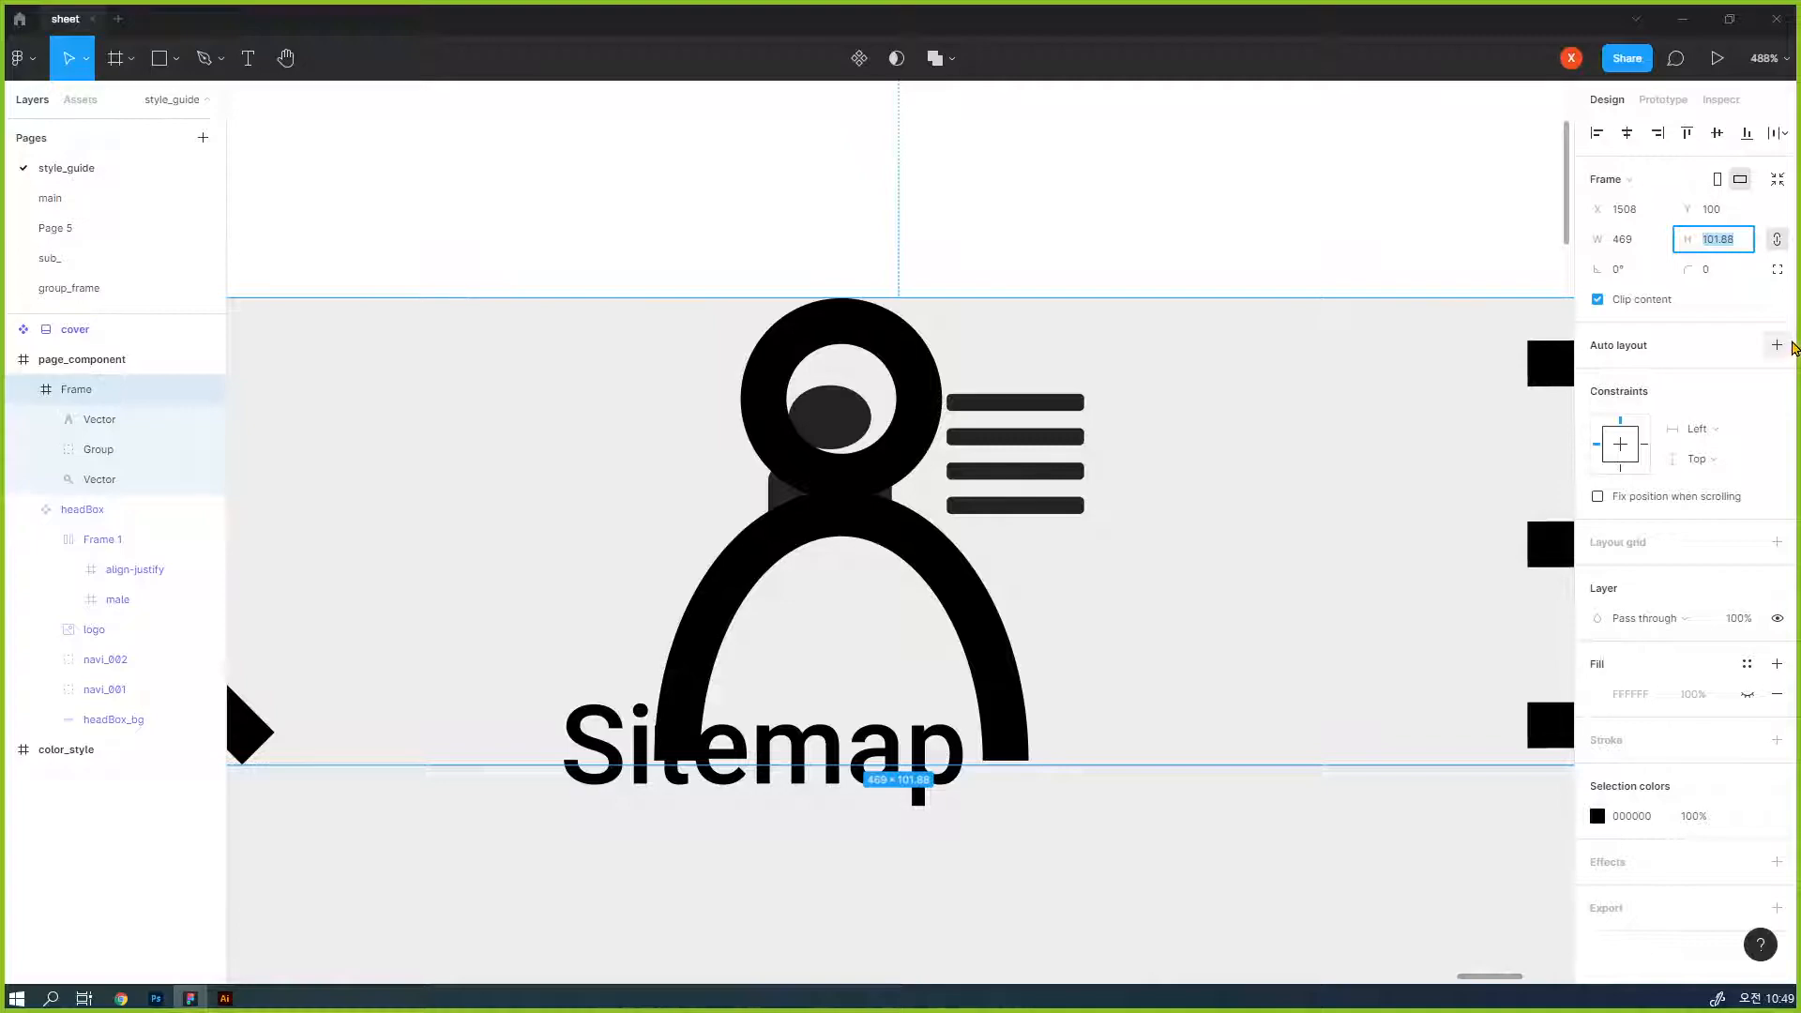
{"action": "key", "text": "shift+Down"}
{"action": "key", "text": "shift+Down"}
{"action": "key", "text": "shift+Down"}
{"action": "key", "text": "shift+Down"}
{"action": "key", "text": "shift+Down"}
{"action": "key", "text": "shift+Down"}
{"action": "key", "text": "shift+Down"}
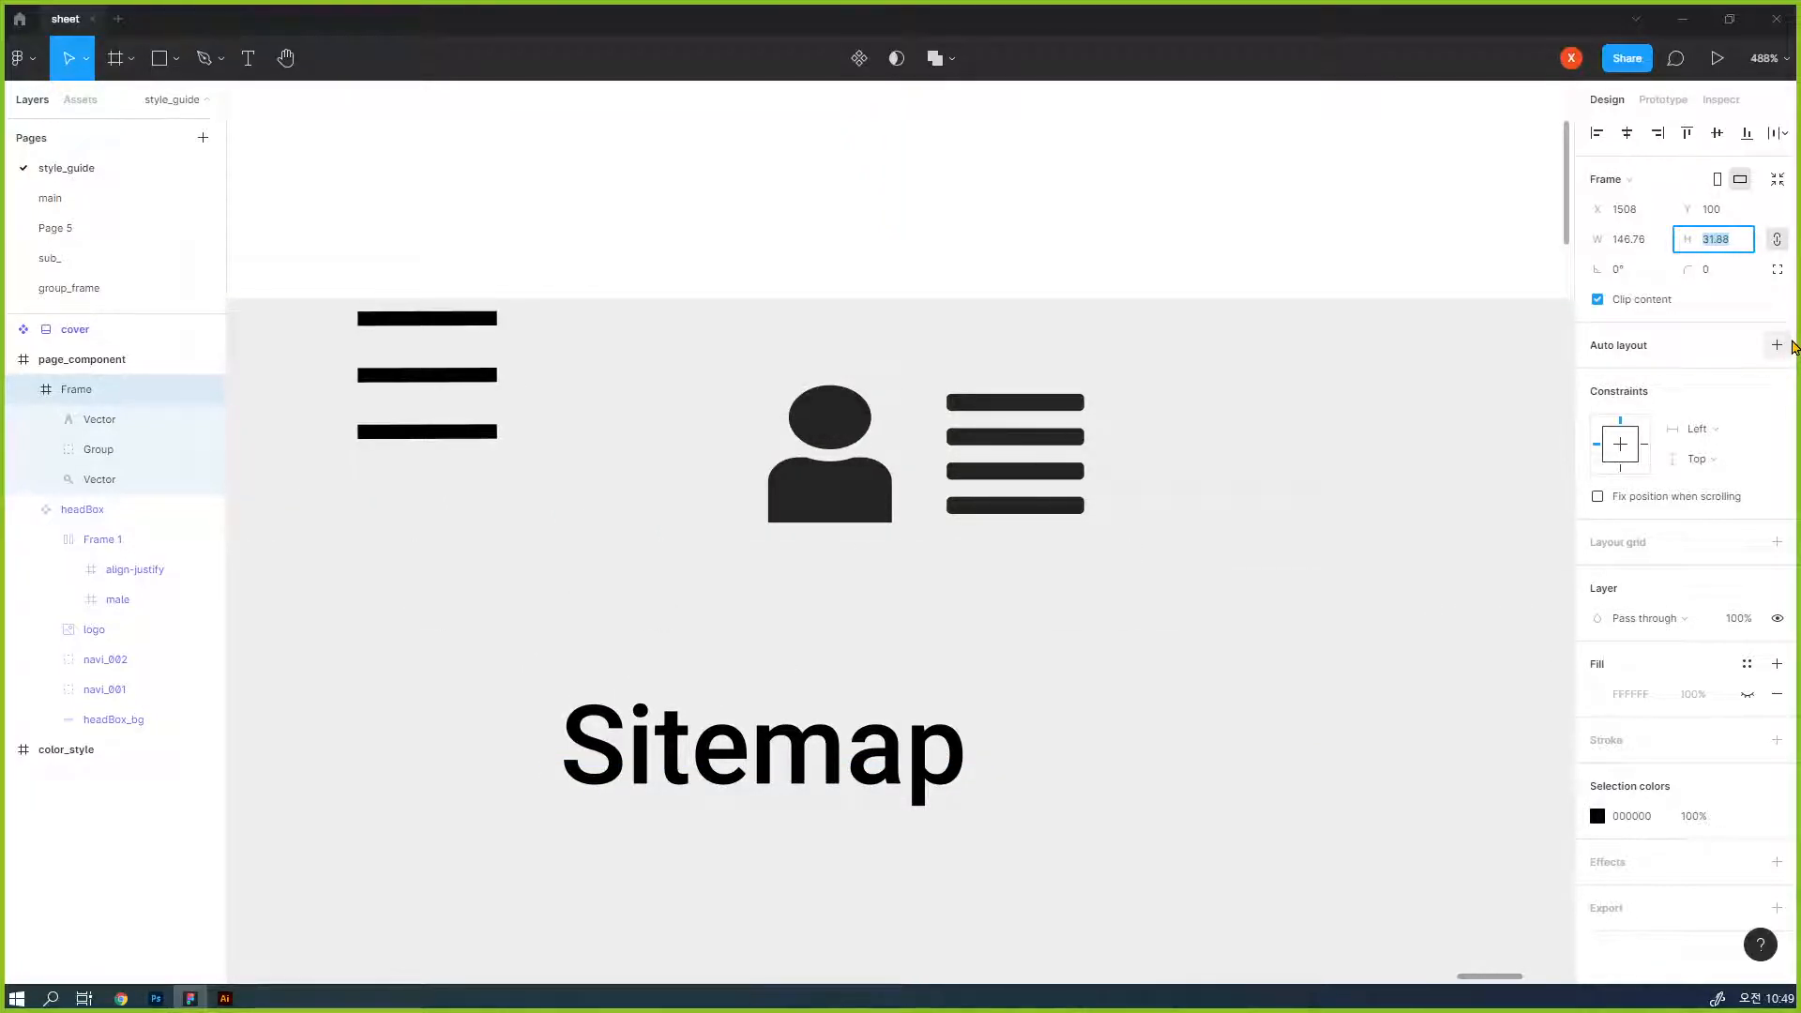
{"action": "key", "text": "shift+Down"}
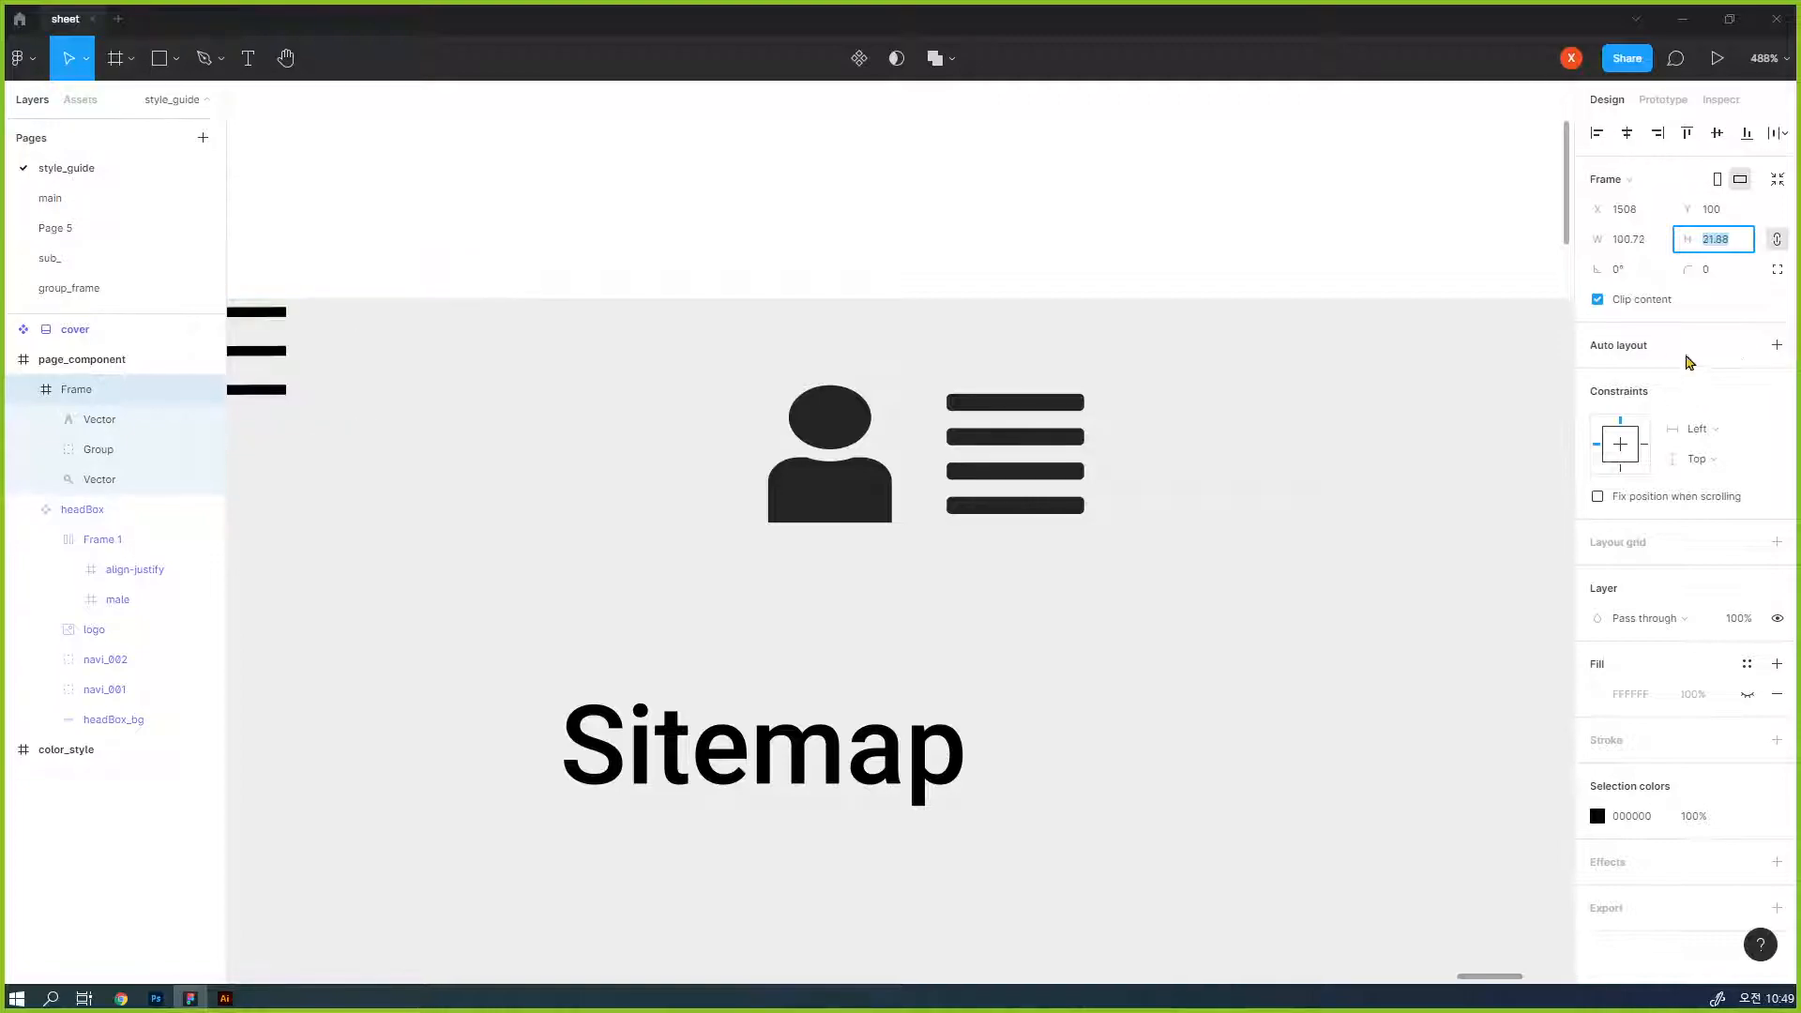
- Move the frame of new icons just below the old header icons and ungroup it into separate icons
{"action": "left_click_drag", "start_coordinate": [259, 366], "coordinate": [1145, 643]}
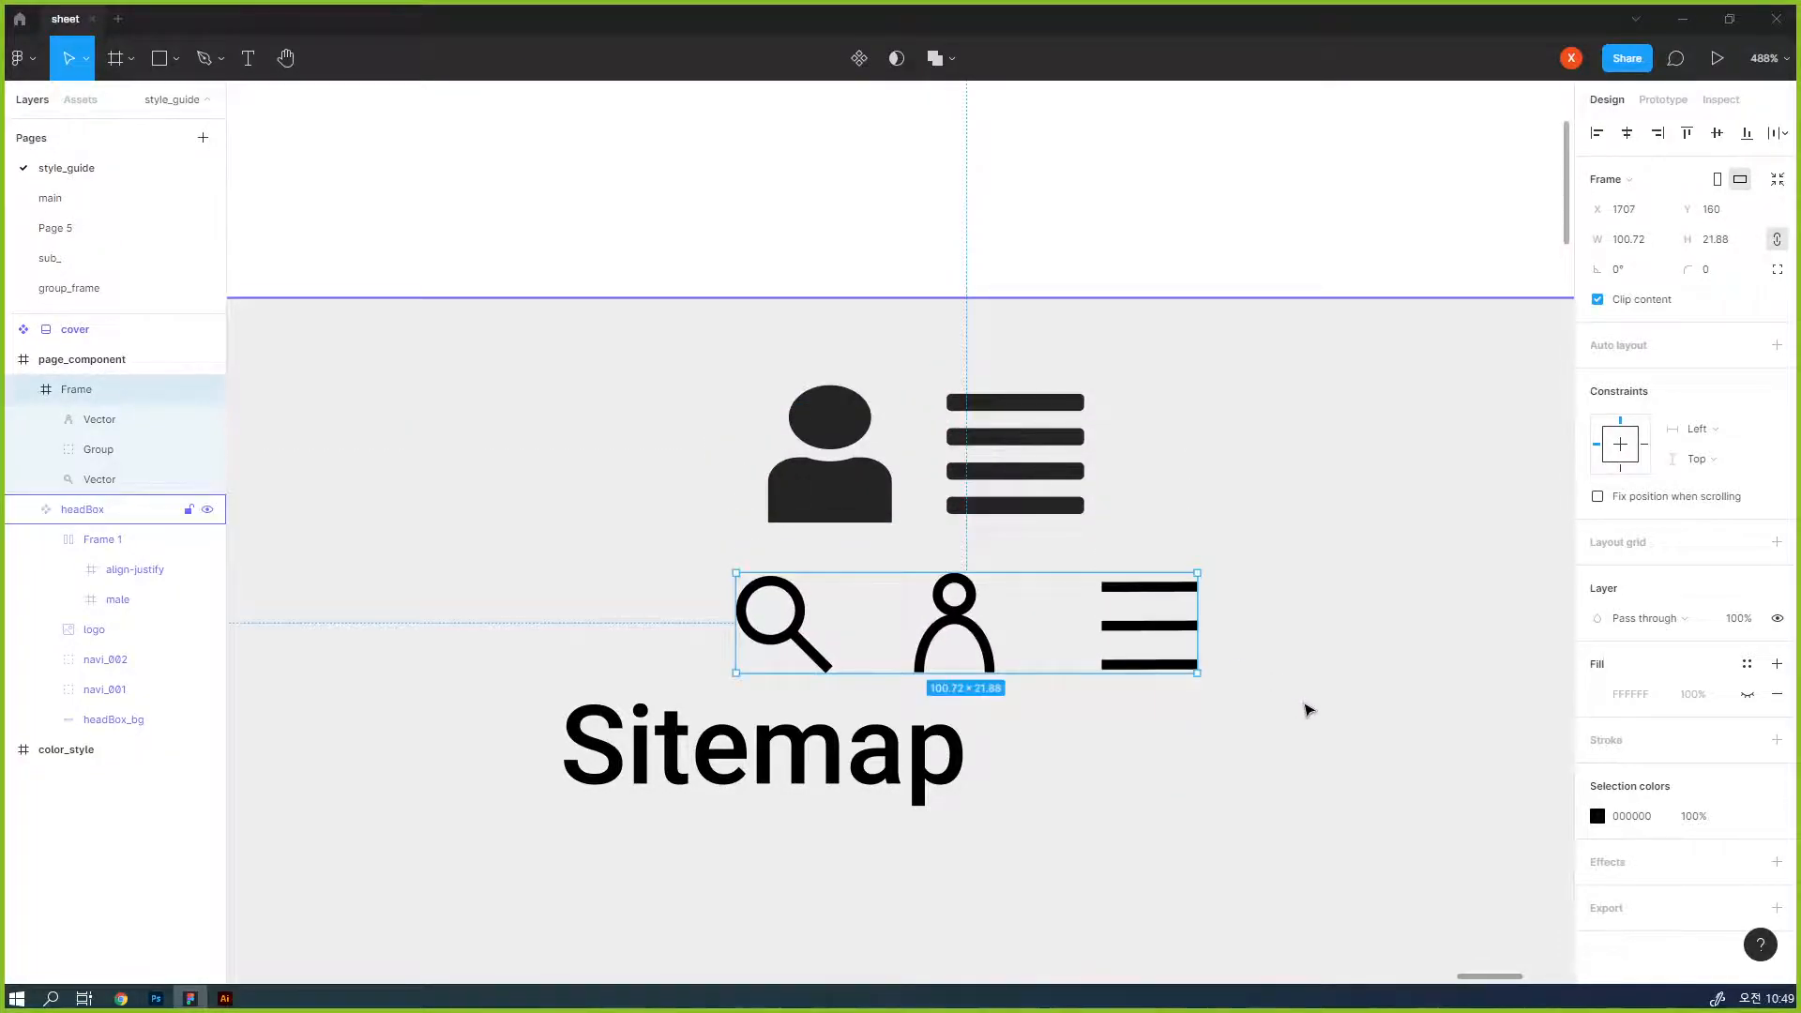
{"action": "left_click", "coordinate": [1310, 710]}
{"action": "left_click", "coordinate": [1151, 628]}
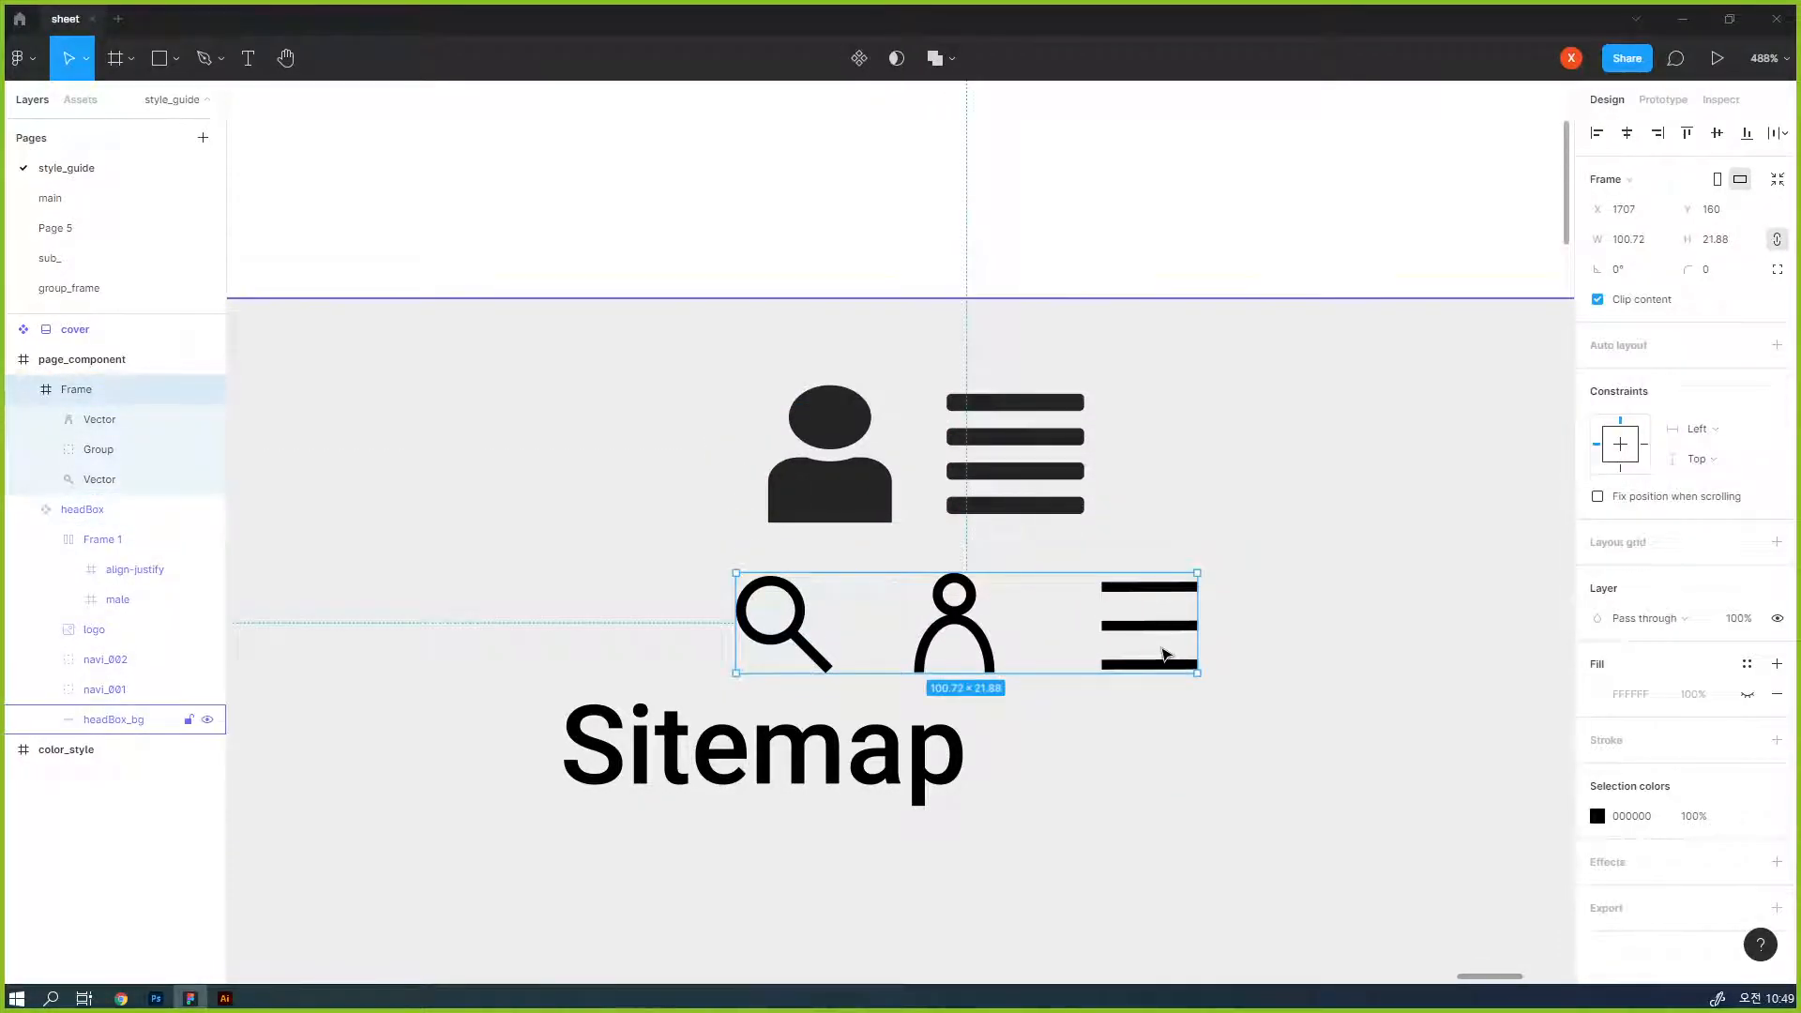
{"action": "key", "text": "ctrl+shift+g"}
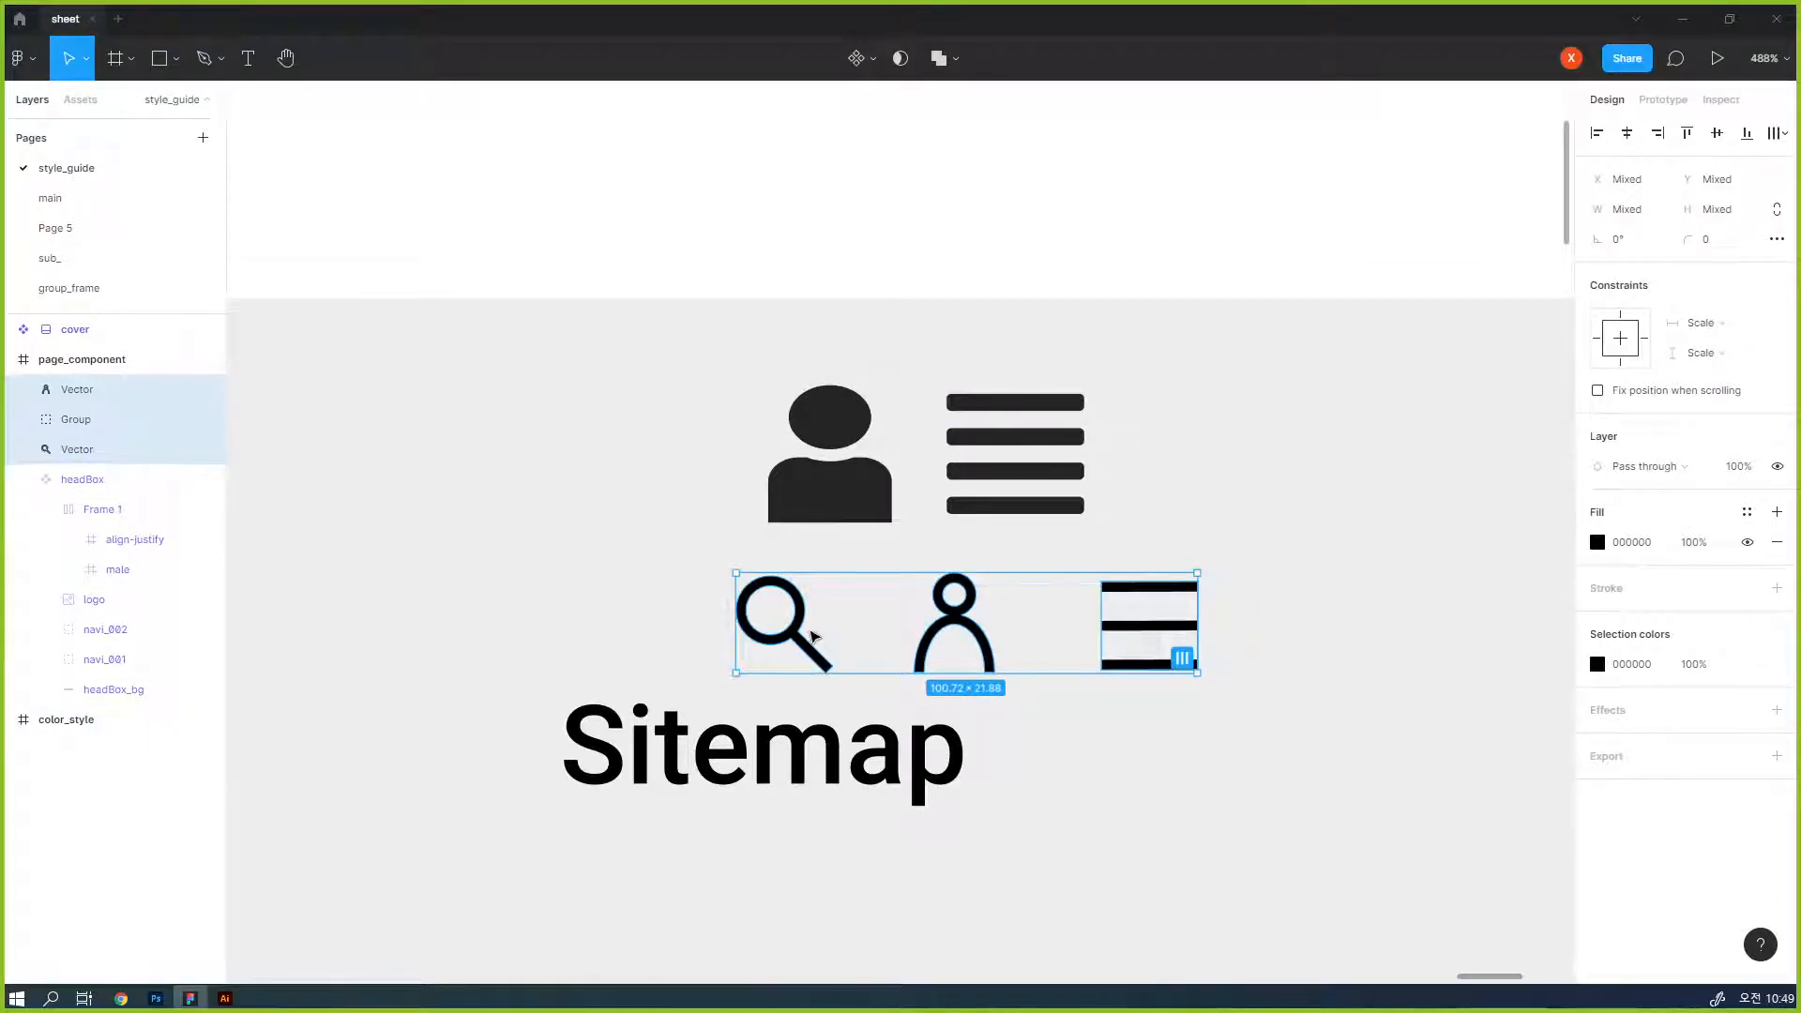
- Cut the new magnifier icon and paste it back into page_component
{"action": "left_click", "coordinate": [808, 643]}
{"action": "key", "text": "Delete"}
{"action": "left_click", "coordinate": [821, 512]}
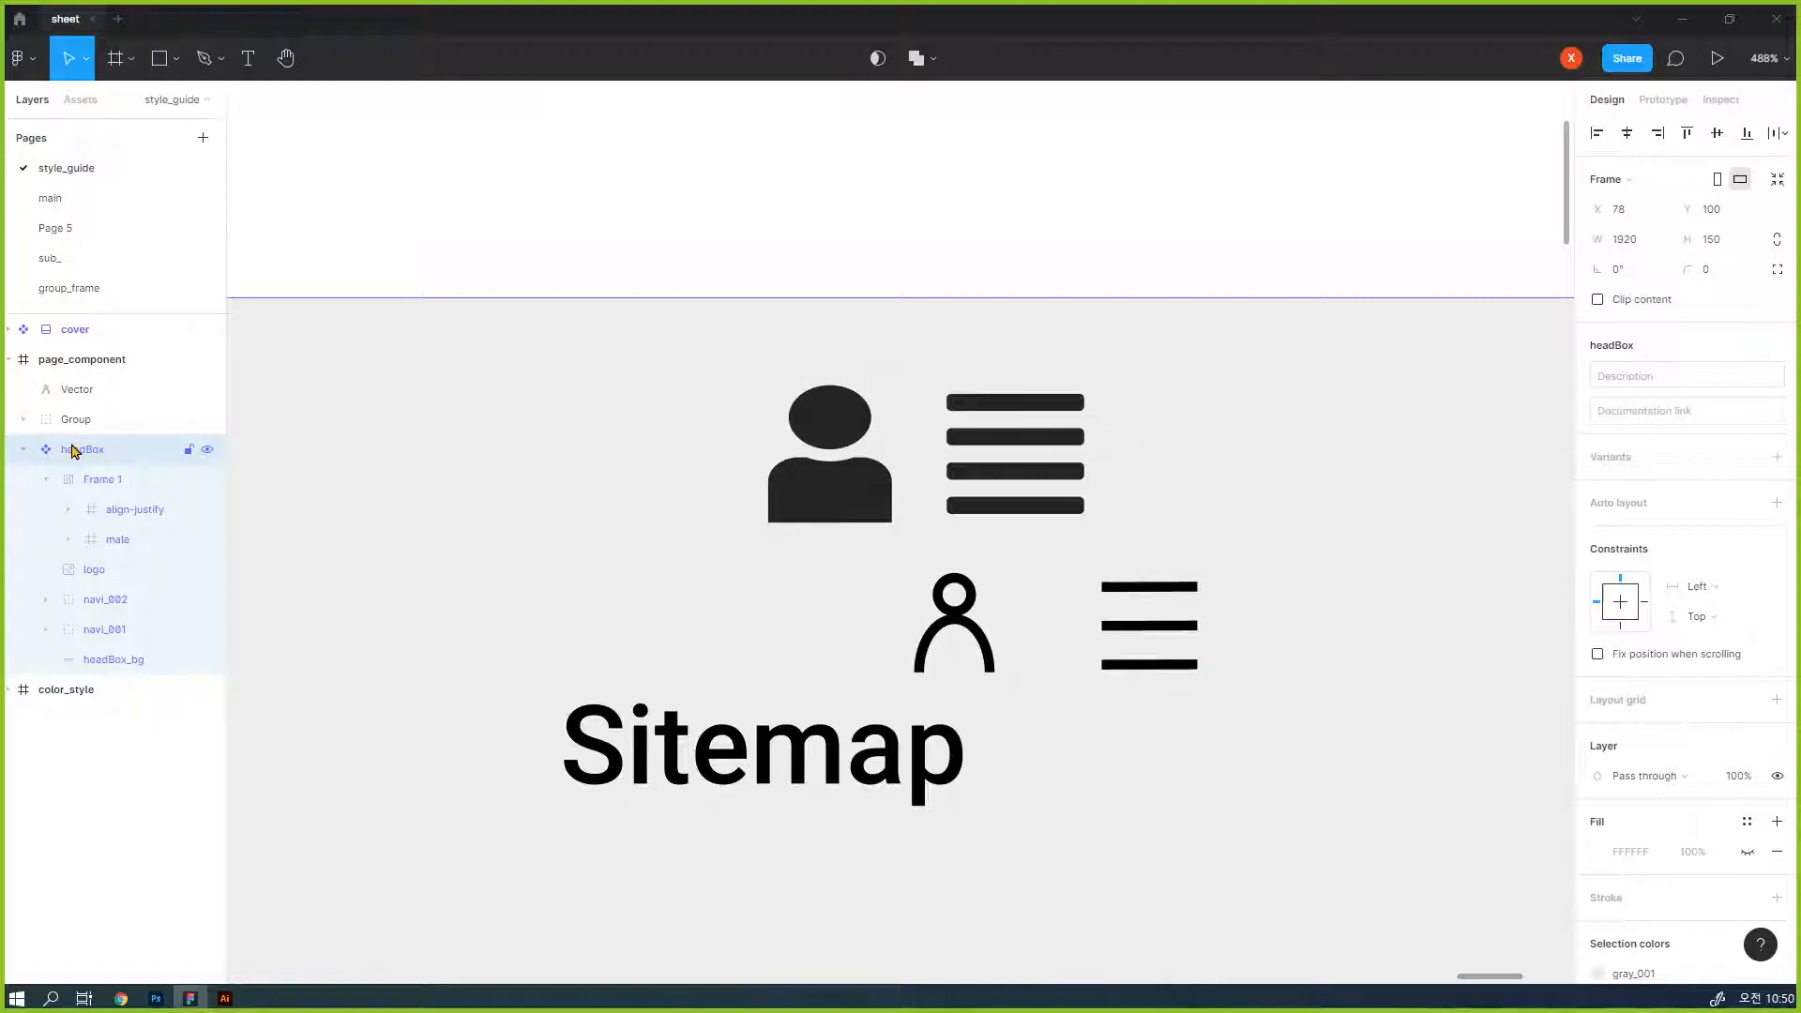
{"action": "key", "text": "Escape"}
{"action": "key", "text": "ctrl+v"}
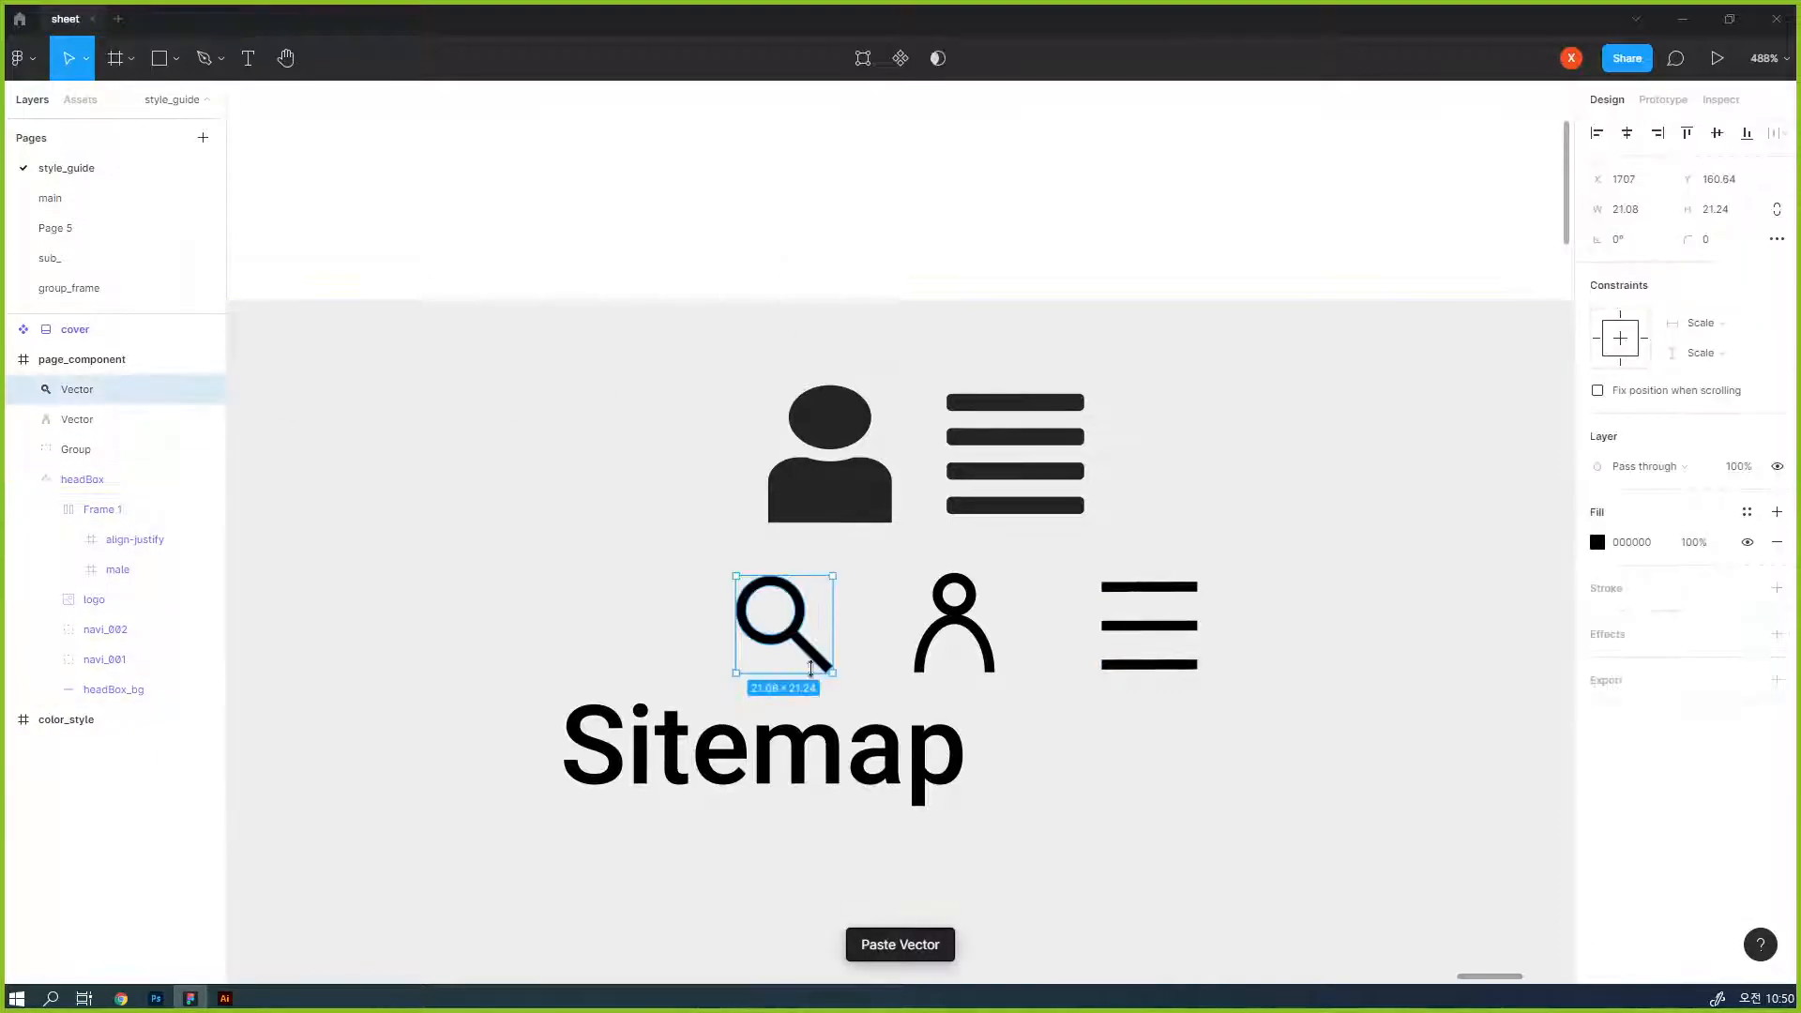
- Cut the new magnifier icon and paste it into the header's auto-layout icon frame, after the old menu icon
{"action": "left_click", "coordinate": [955, 619]}
{"action": "left_click", "coordinate": [1135, 638]}
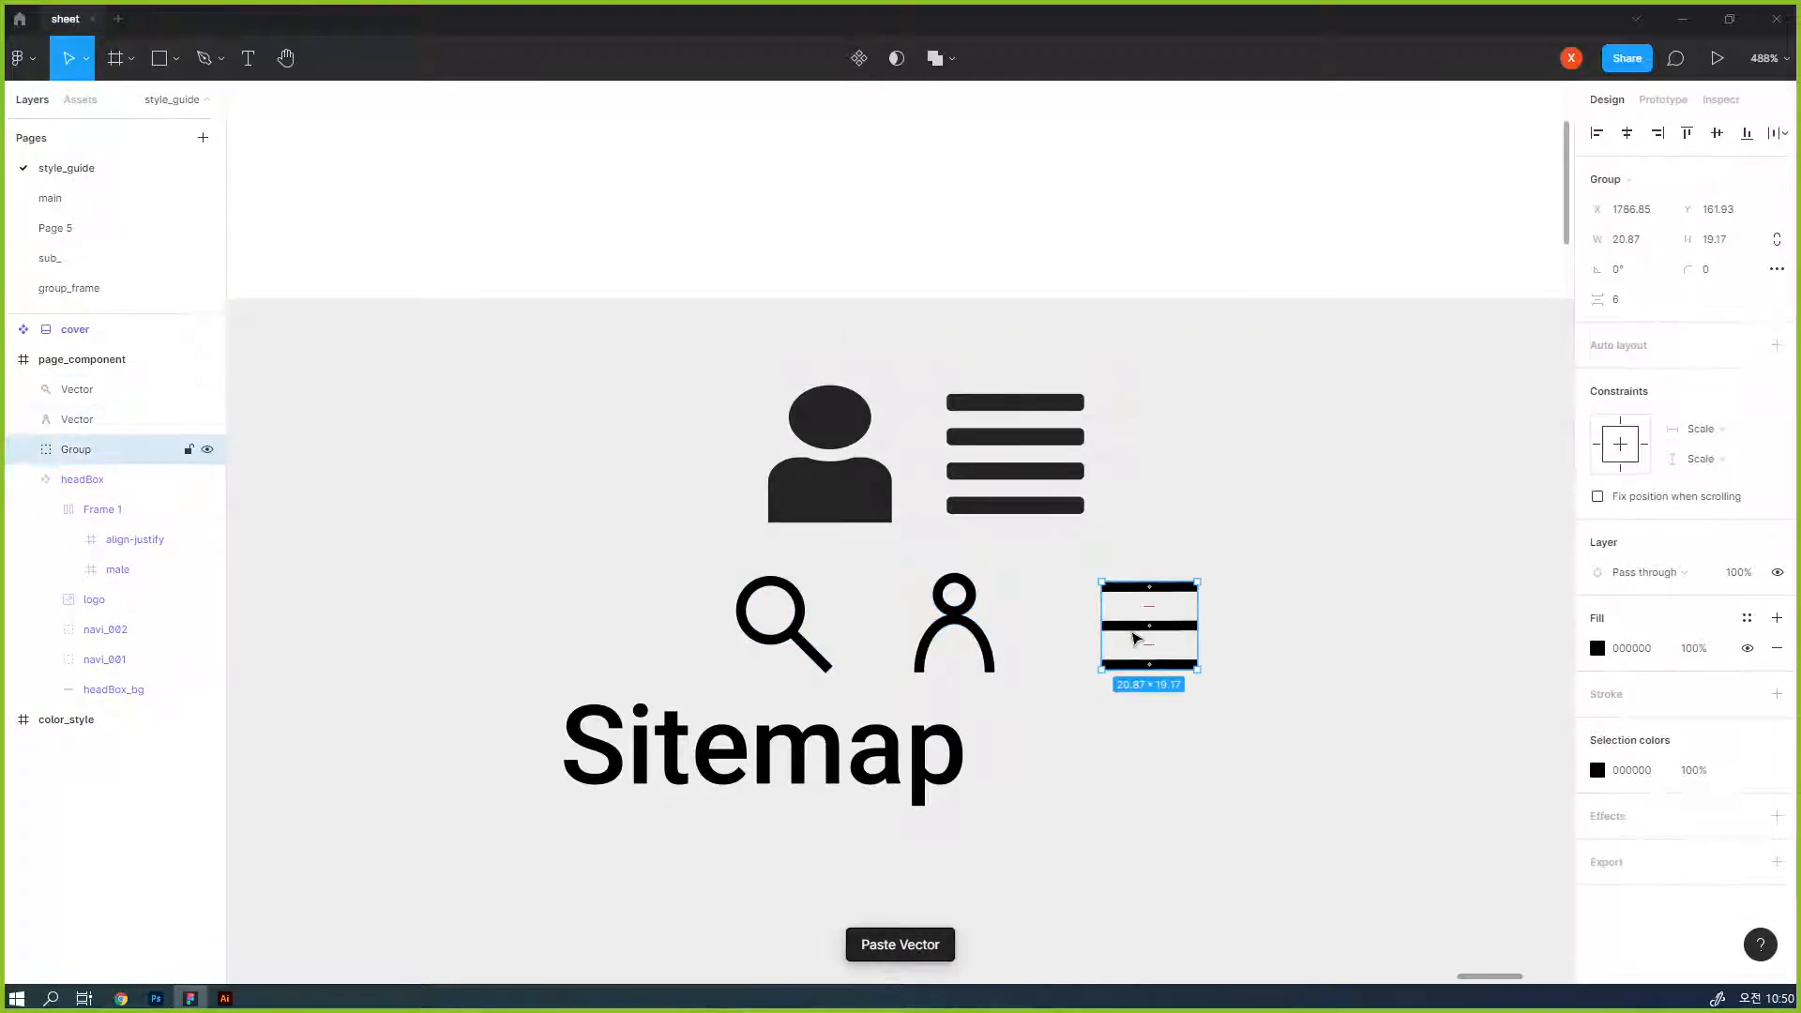
{"action": "double_click", "coordinate": [849, 497]}
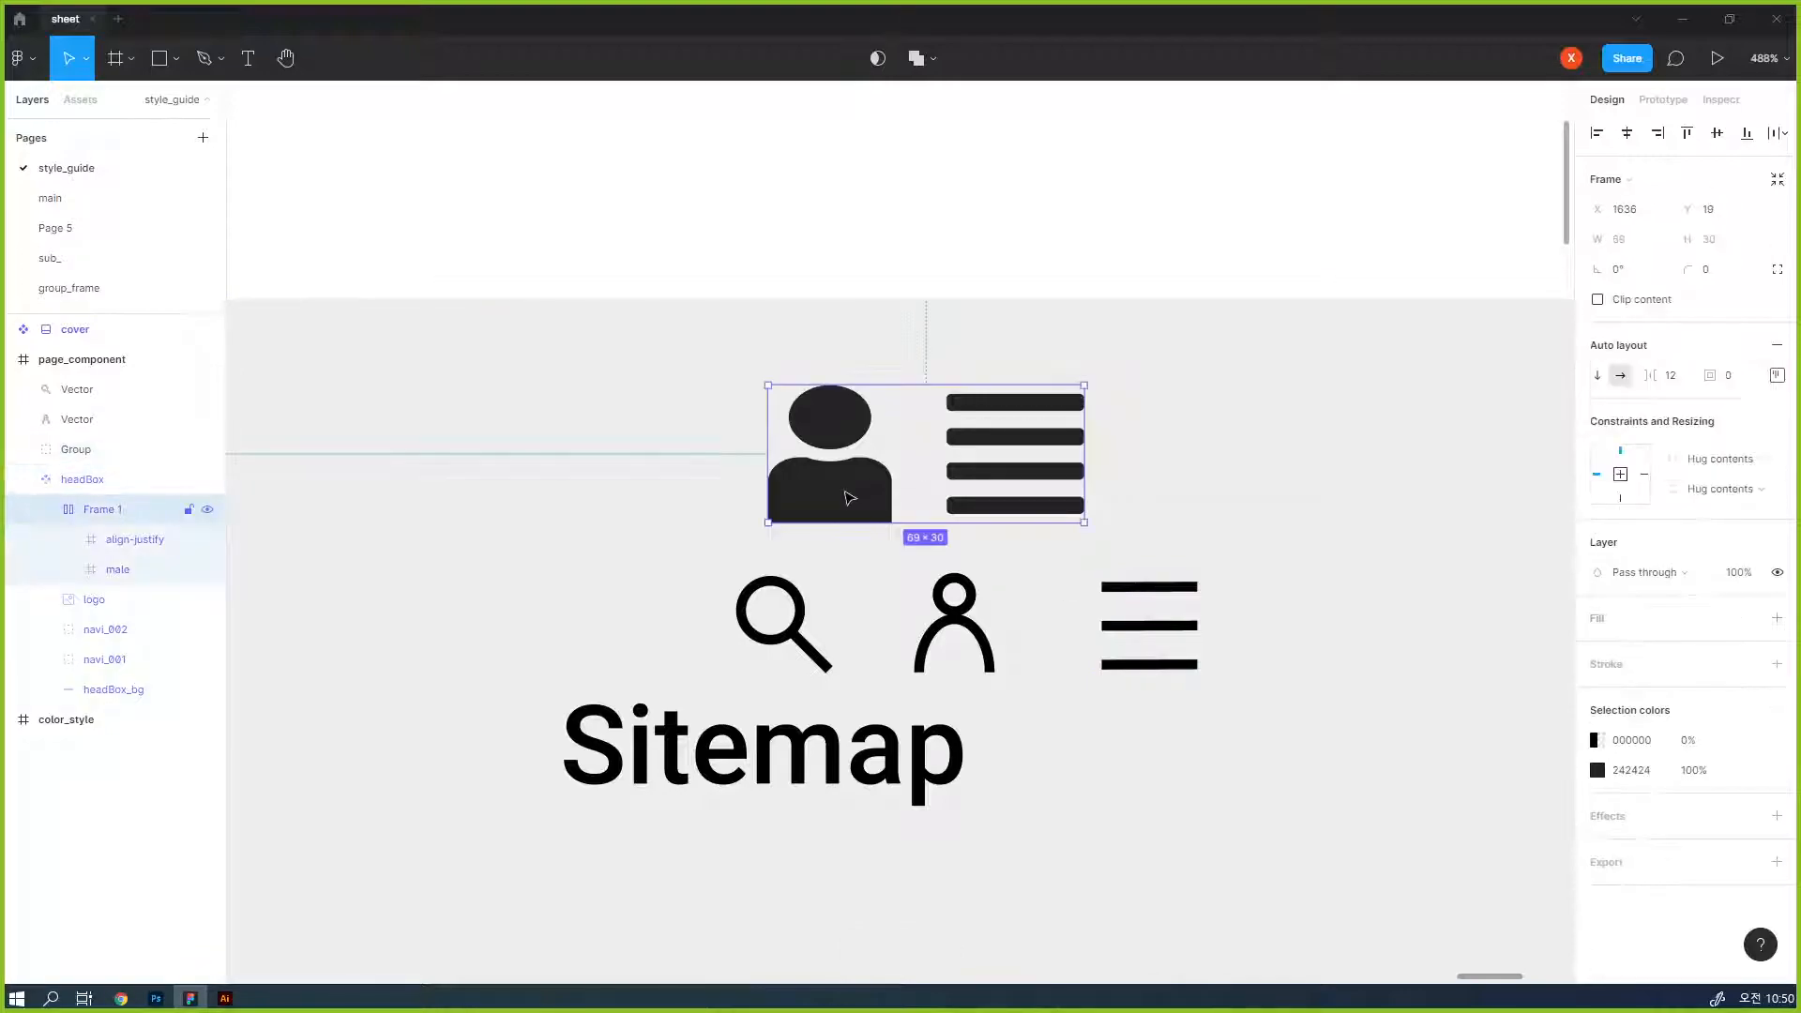
{"action": "left_click", "coordinate": [813, 654]}
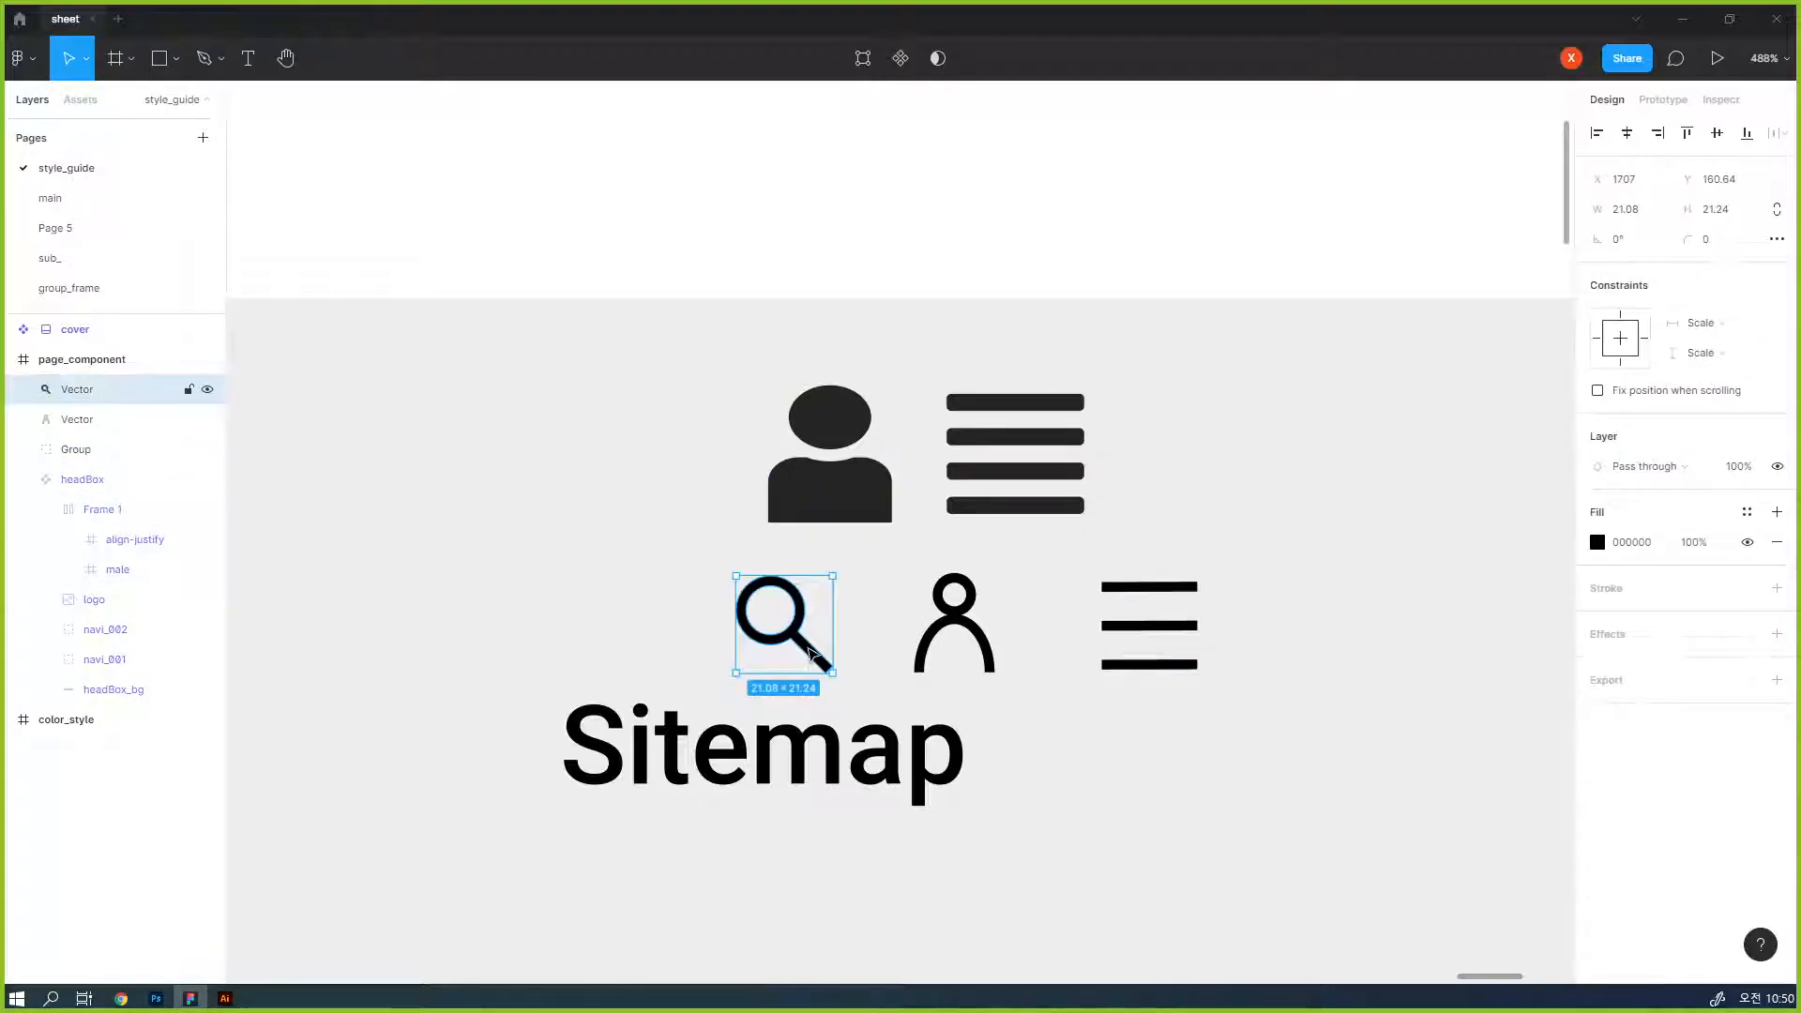
{"action": "key", "text": "Delete"}
{"action": "left_click", "coordinate": [814, 505]}
{"action": "left_click", "coordinate": [812, 502]}
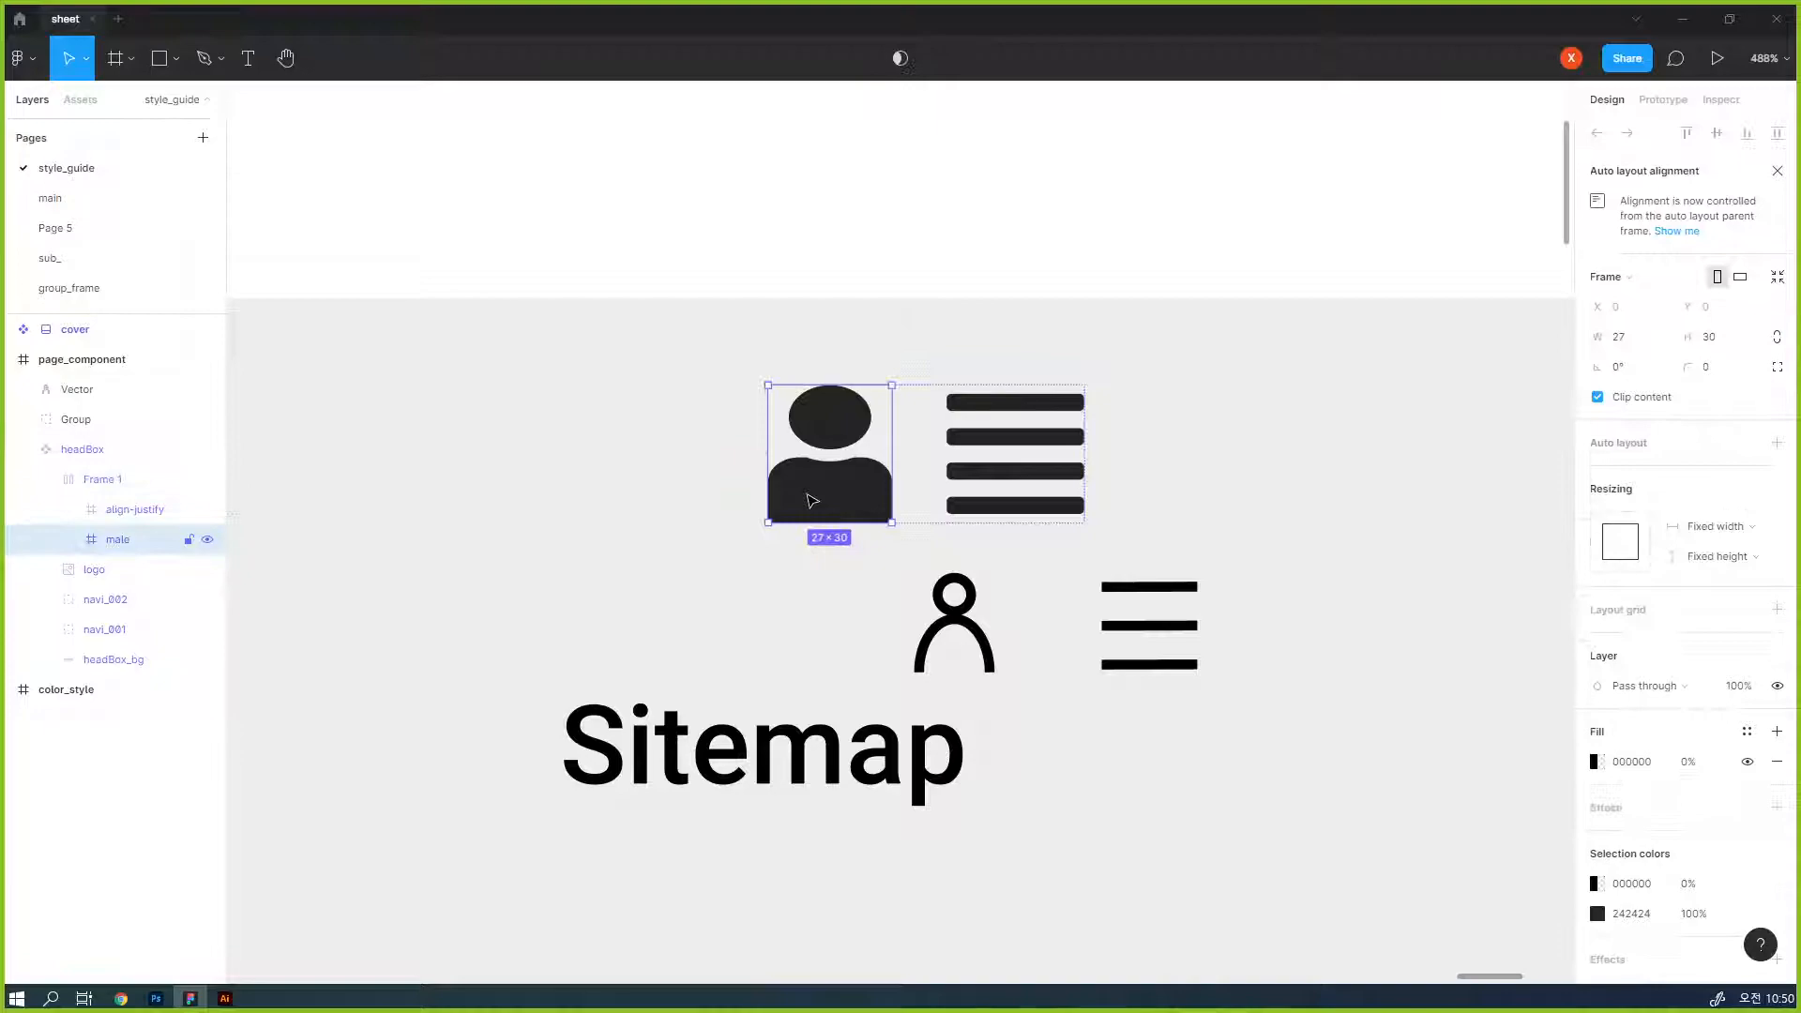
{"action": "left_click", "coordinate": [943, 482]}
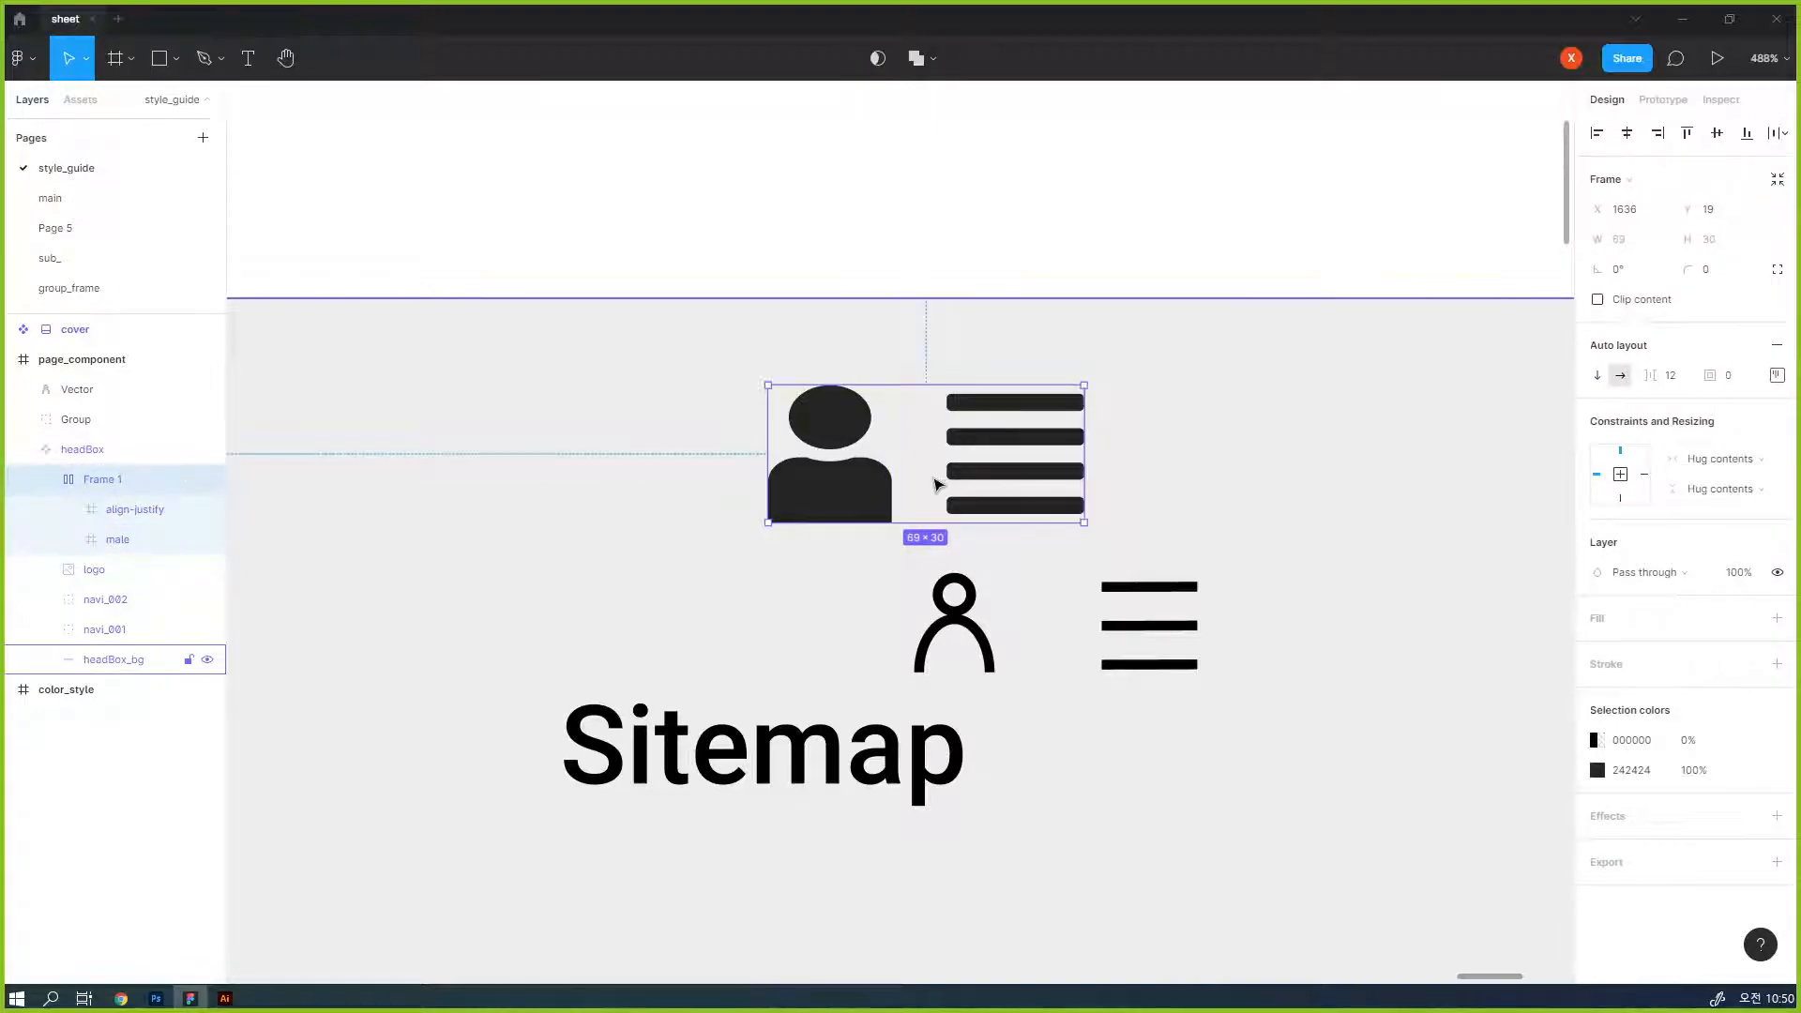
{"action": "key", "text": "ctrl+v"}
- Cut the new person icon and paste it into the header icon frame after the magnifier
{"action": "left_click", "coordinate": [961, 624]}
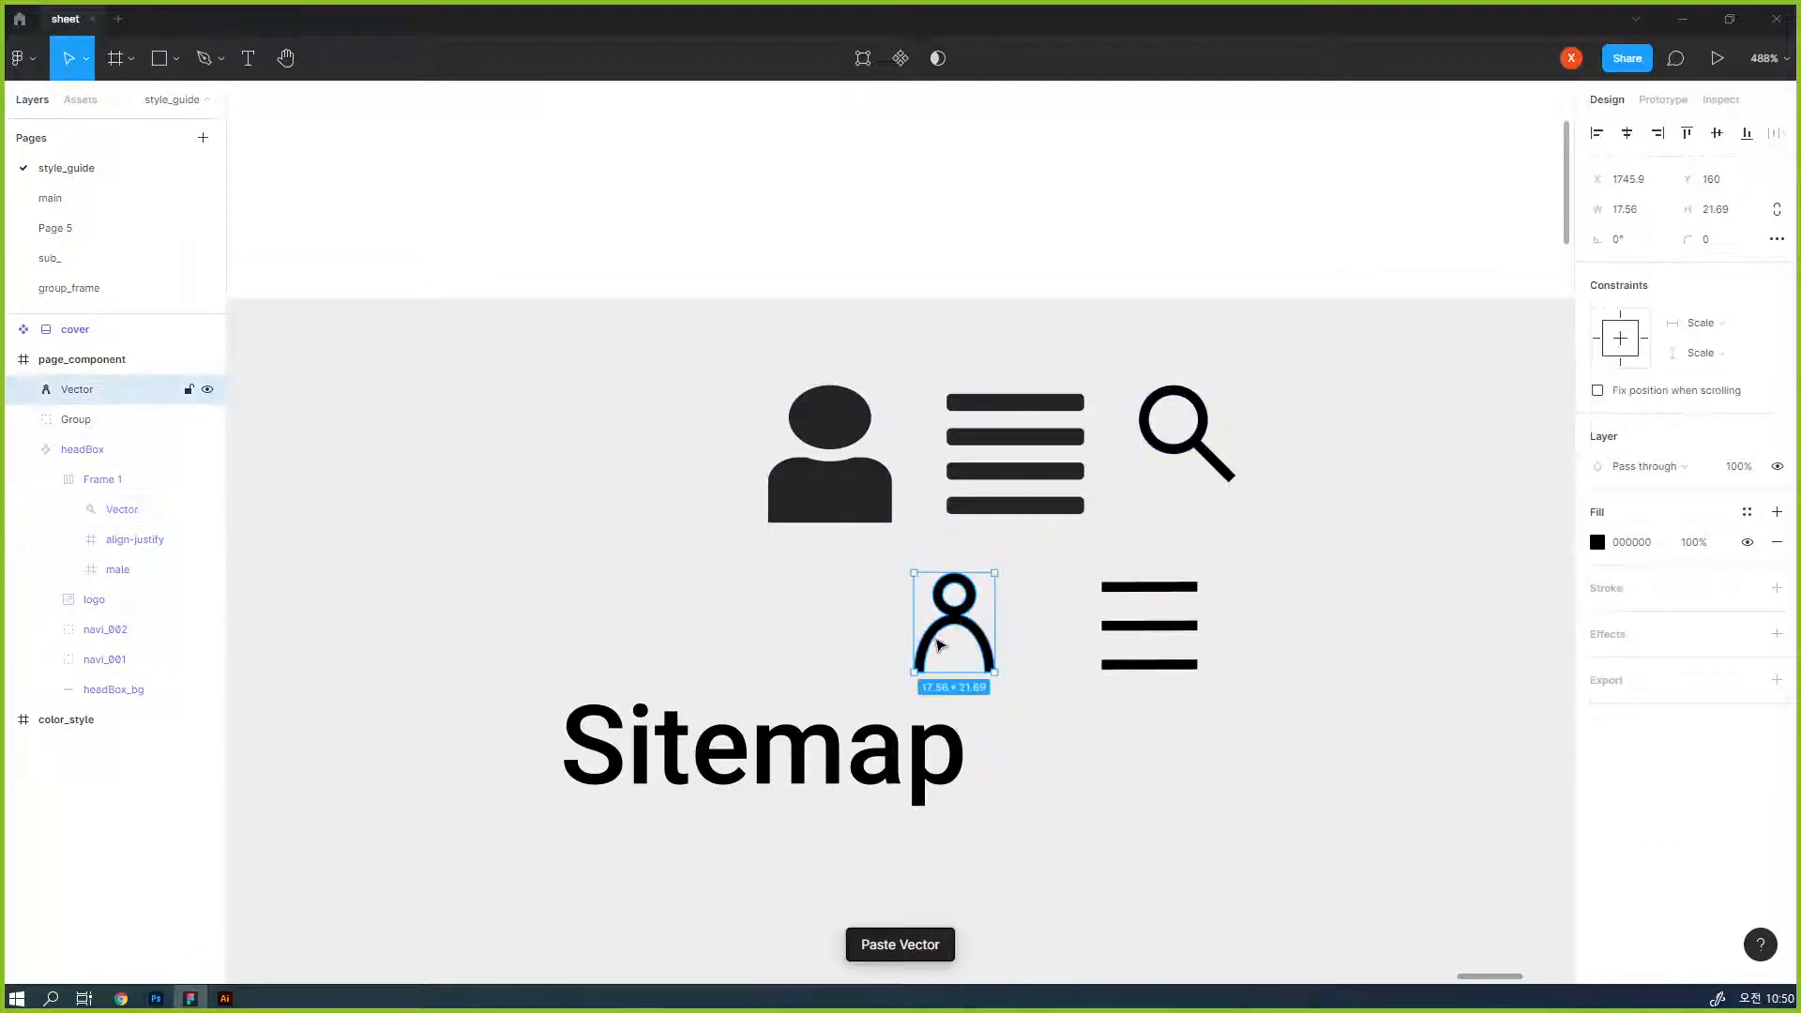
{"action": "key", "text": "Delete"}
{"action": "left_click", "coordinate": [921, 498]}
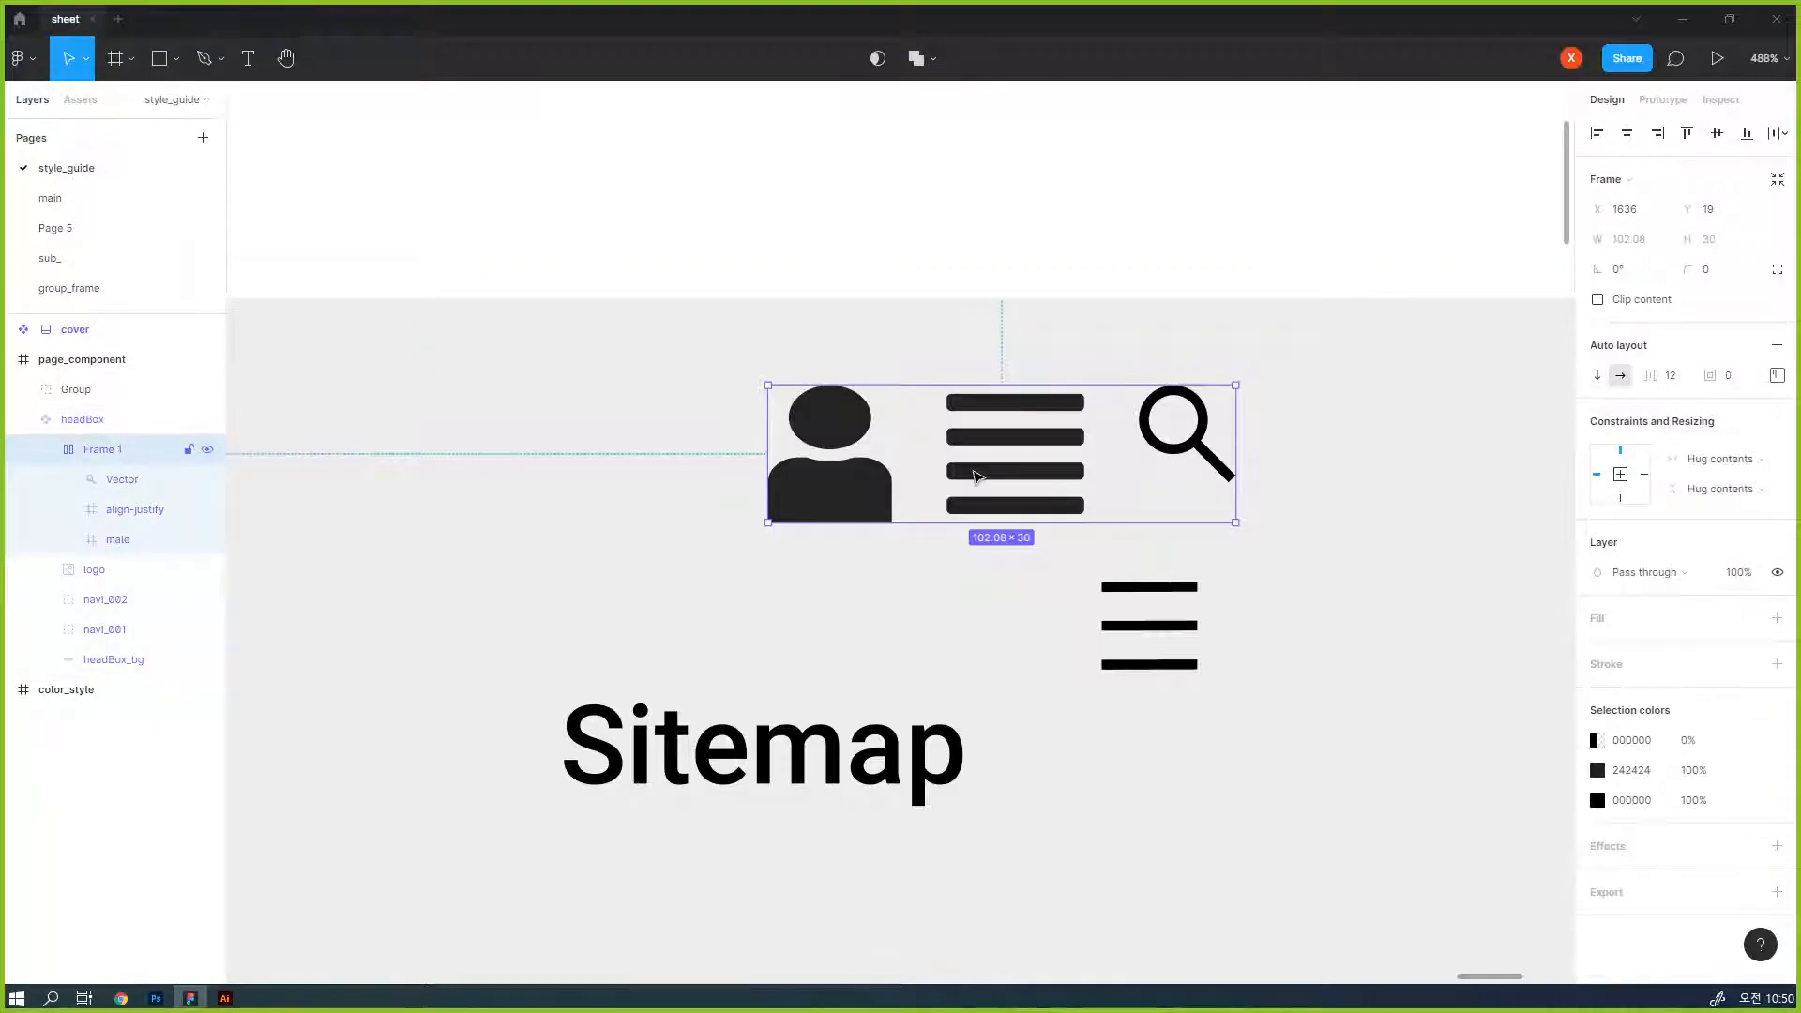
{"action": "left_click", "coordinate": [976, 477]}
{"action": "left_click", "coordinate": [1168, 453]}
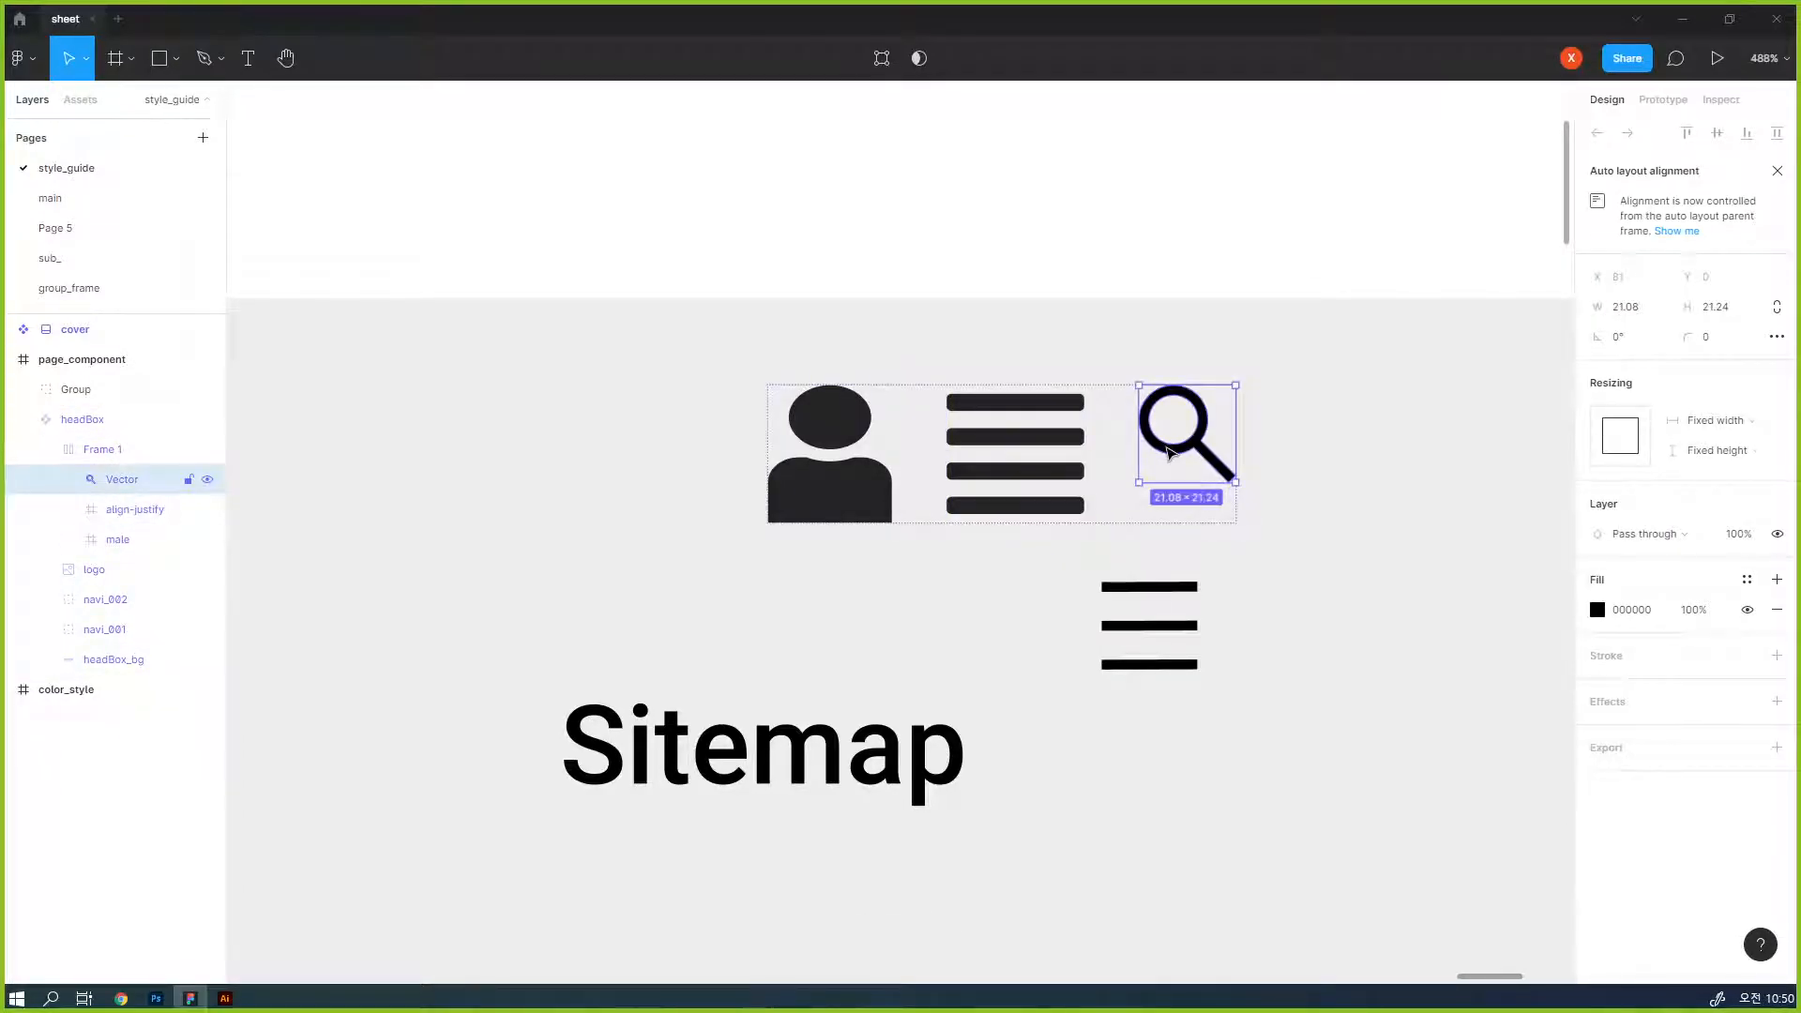
{"action": "key", "text": "ctrl+v"}
- Cut the new three-line menu icon and paste it into the header icon frame after the new person icon
{"action": "left_click", "coordinate": [1149, 628]}
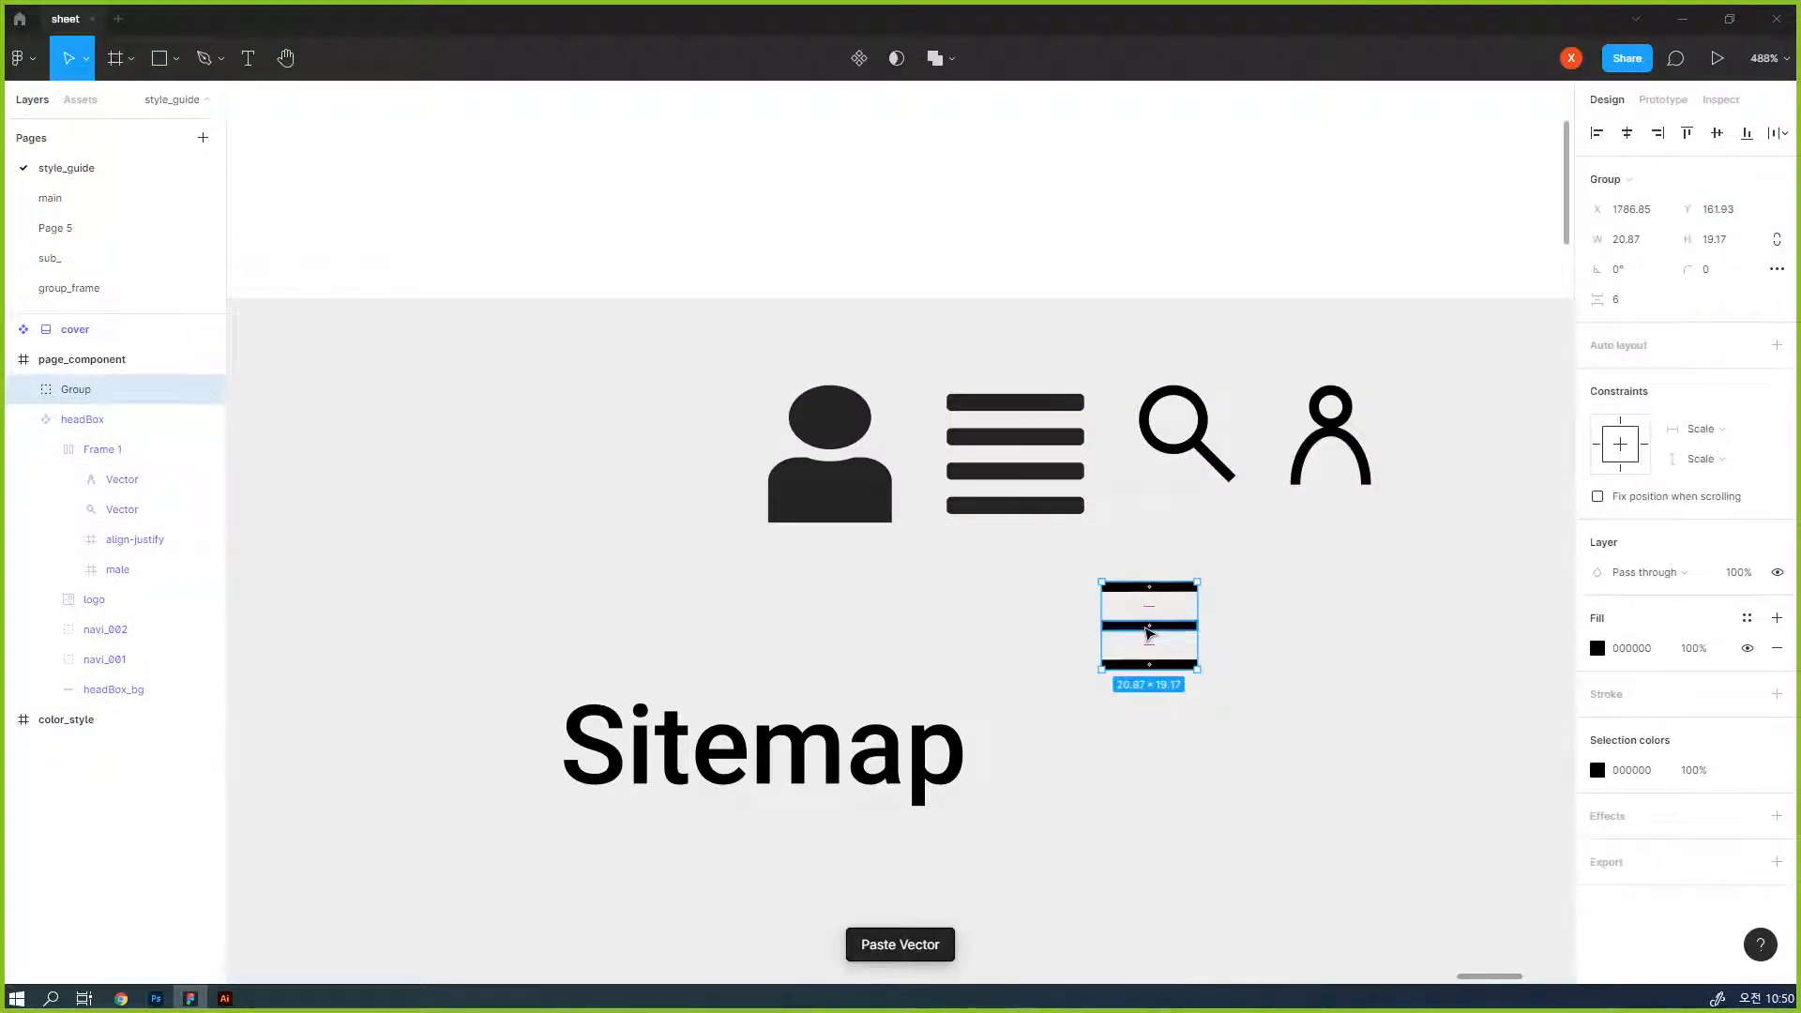
{"action": "key", "text": "Delete"}
{"action": "left_click", "coordinate": [1286, 470]}
{"action": "left_click", "coordinate": [1286, 470]}
{"action": "left_click", "coordinate": [1302, 467]}
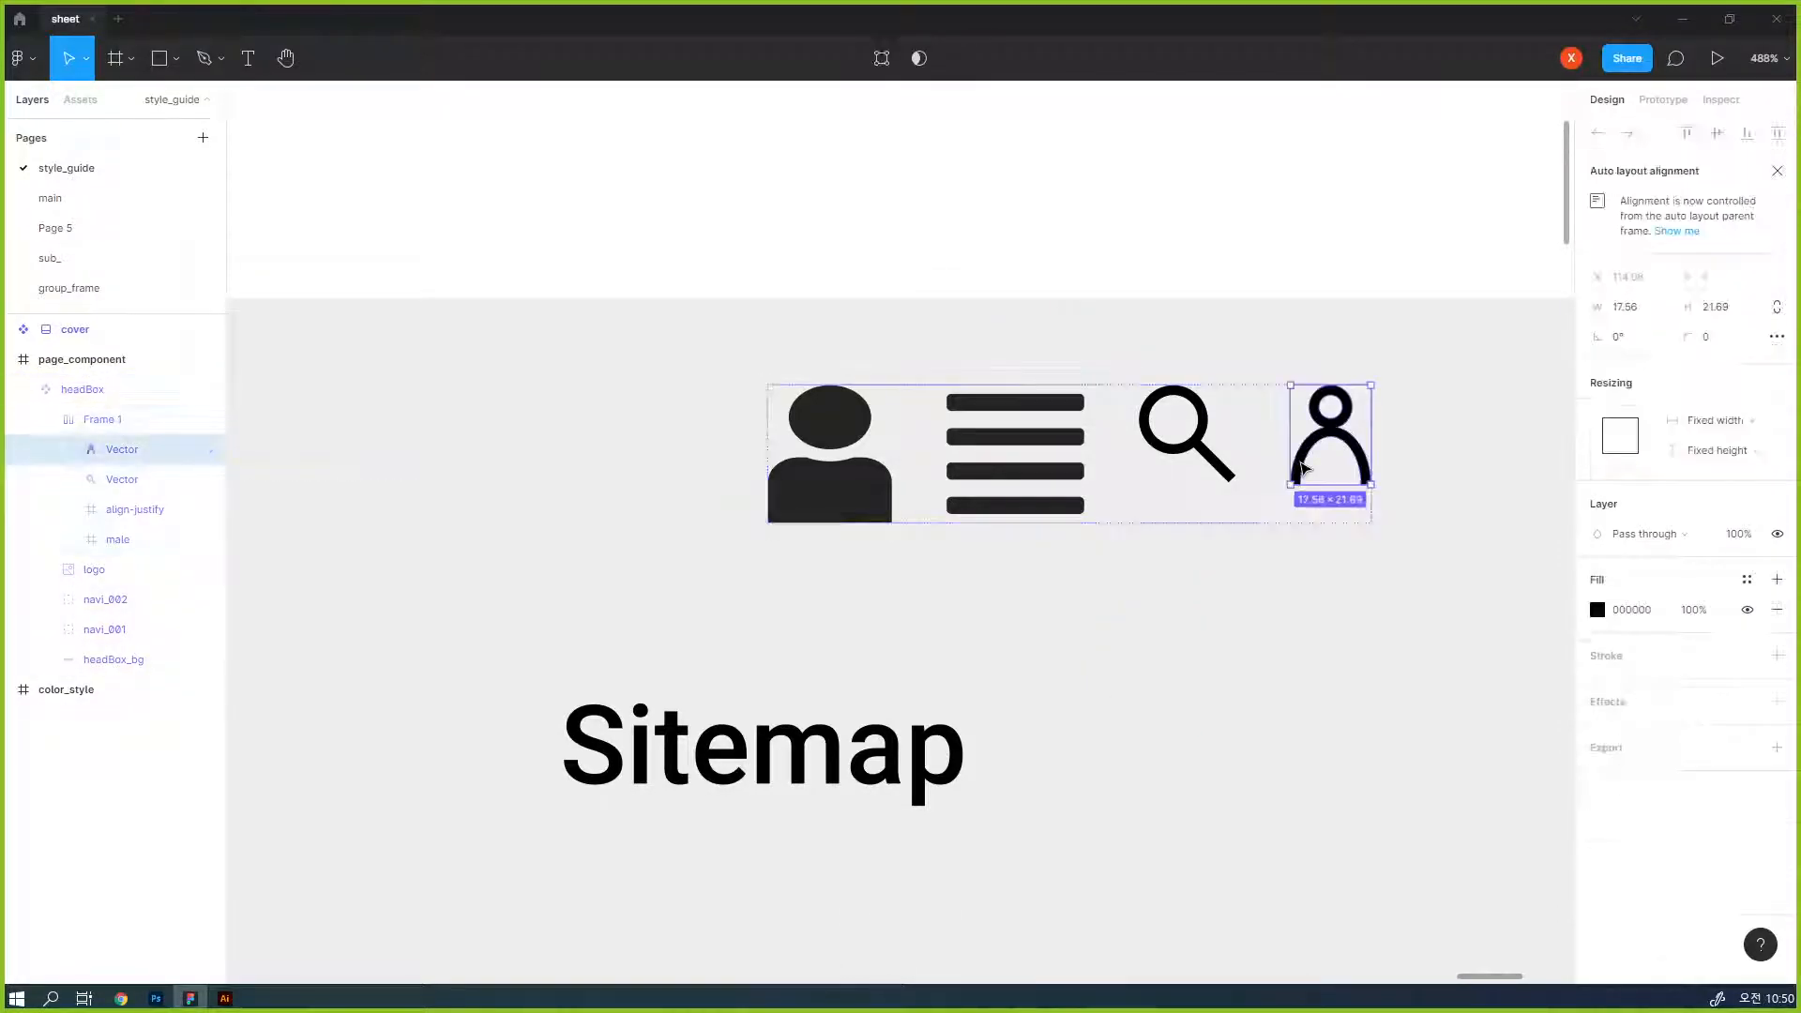
{"action": "key", "text": "ctrl+v"}
- Delete the old align-justify and male icons from the header icon frame
{"action": "left_click", "coordinate": [1044, 494]}
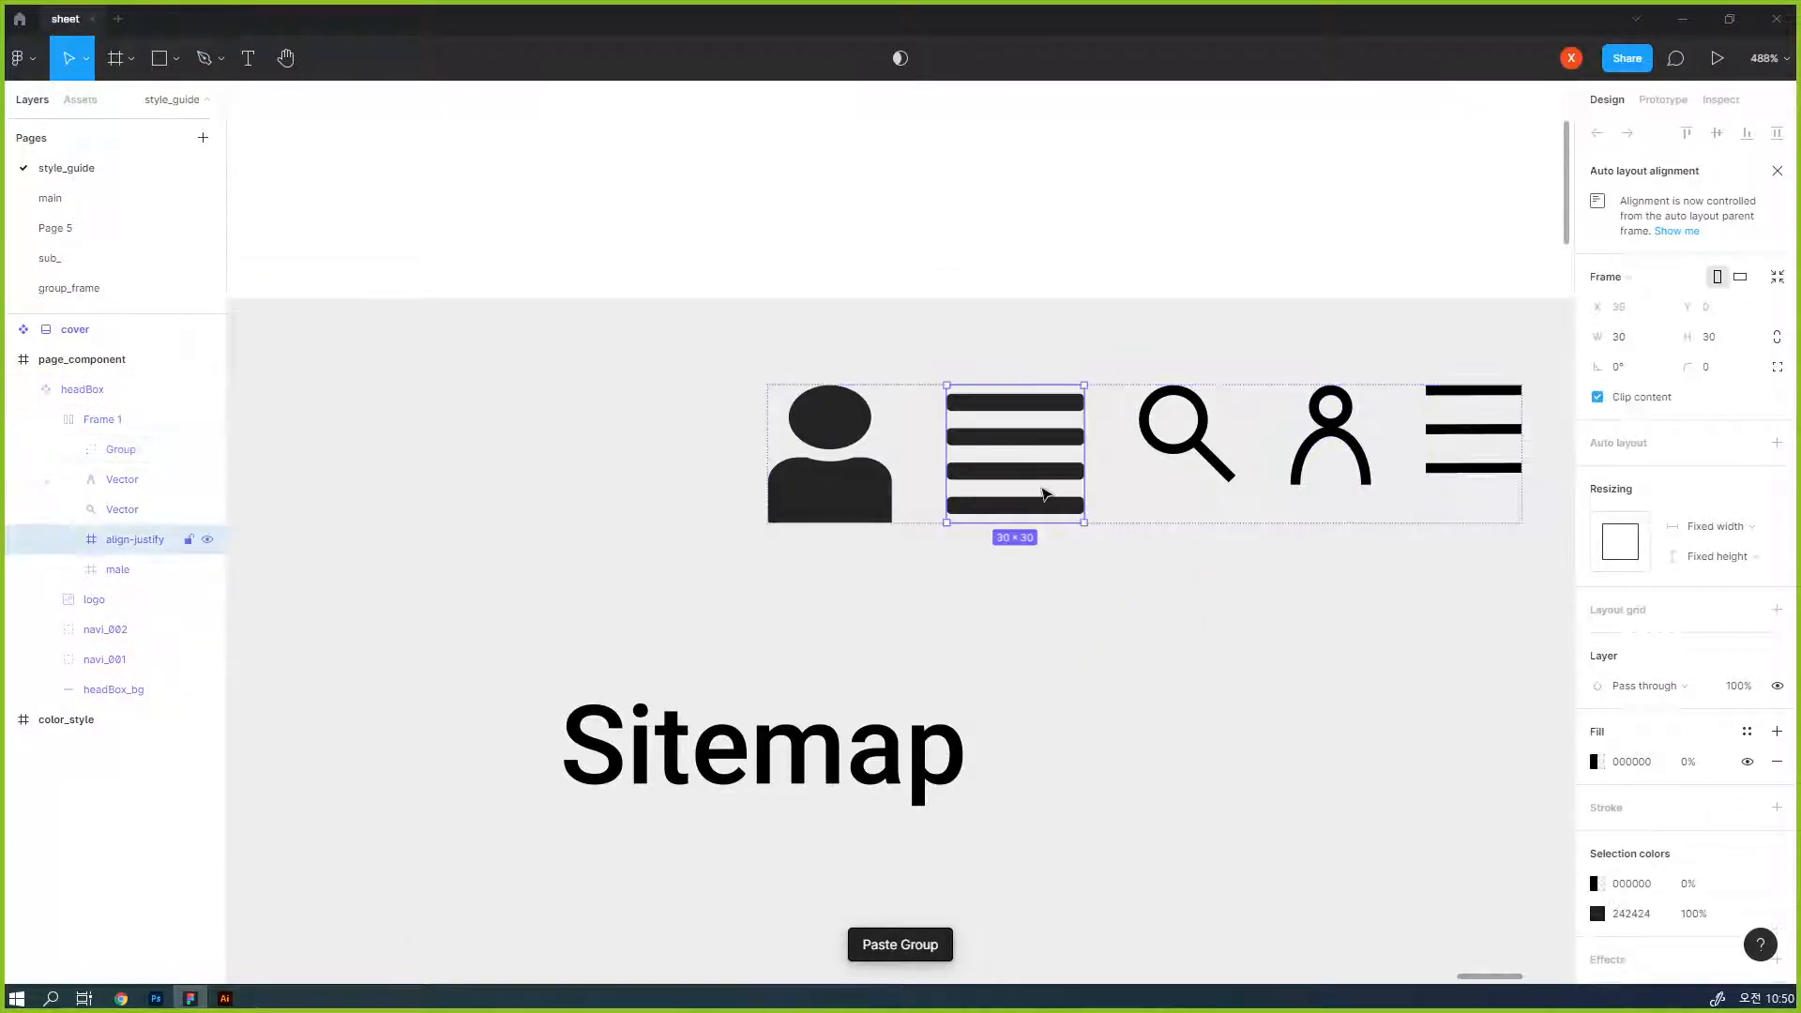
{"action": "key", "text": "Delete"}
{"action": "left_click", "coordinate": [824, 480]}
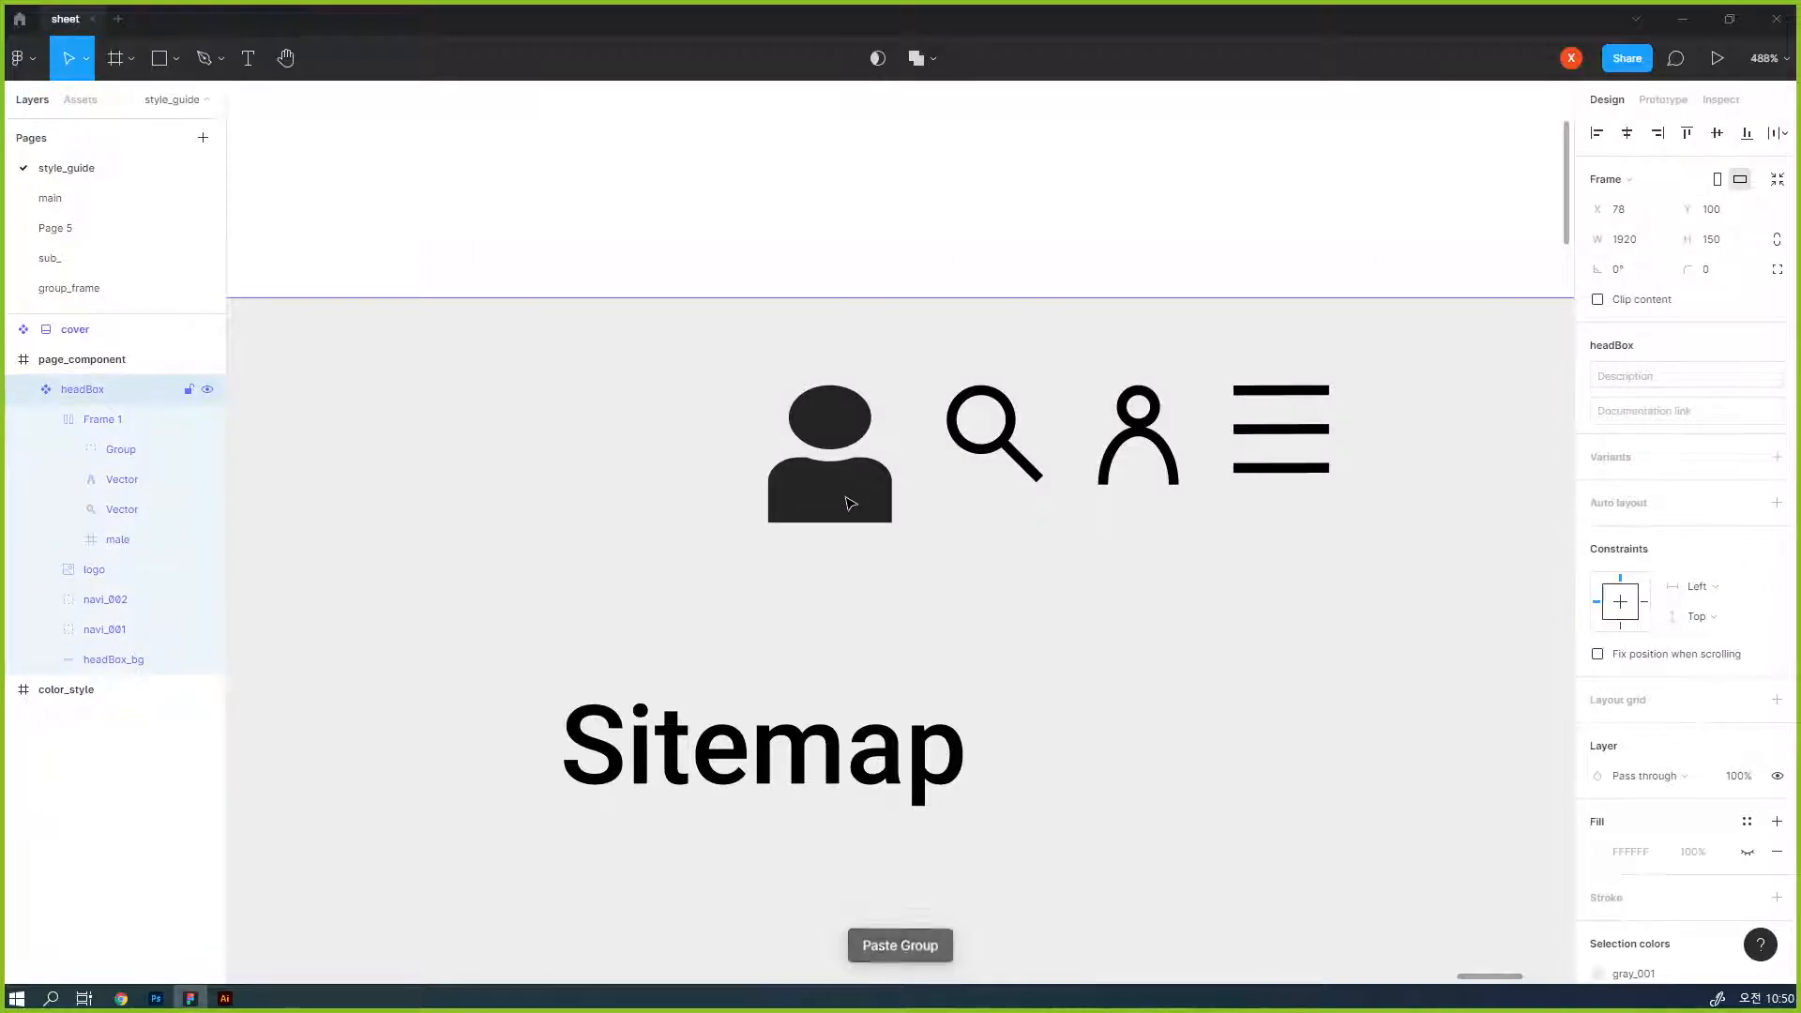
{"action": "left_click", "coordinate": [849, 503]}
{"action": "left_click", "coordinate": [847, 502]}
{"action": "key", "text": "Delete"}
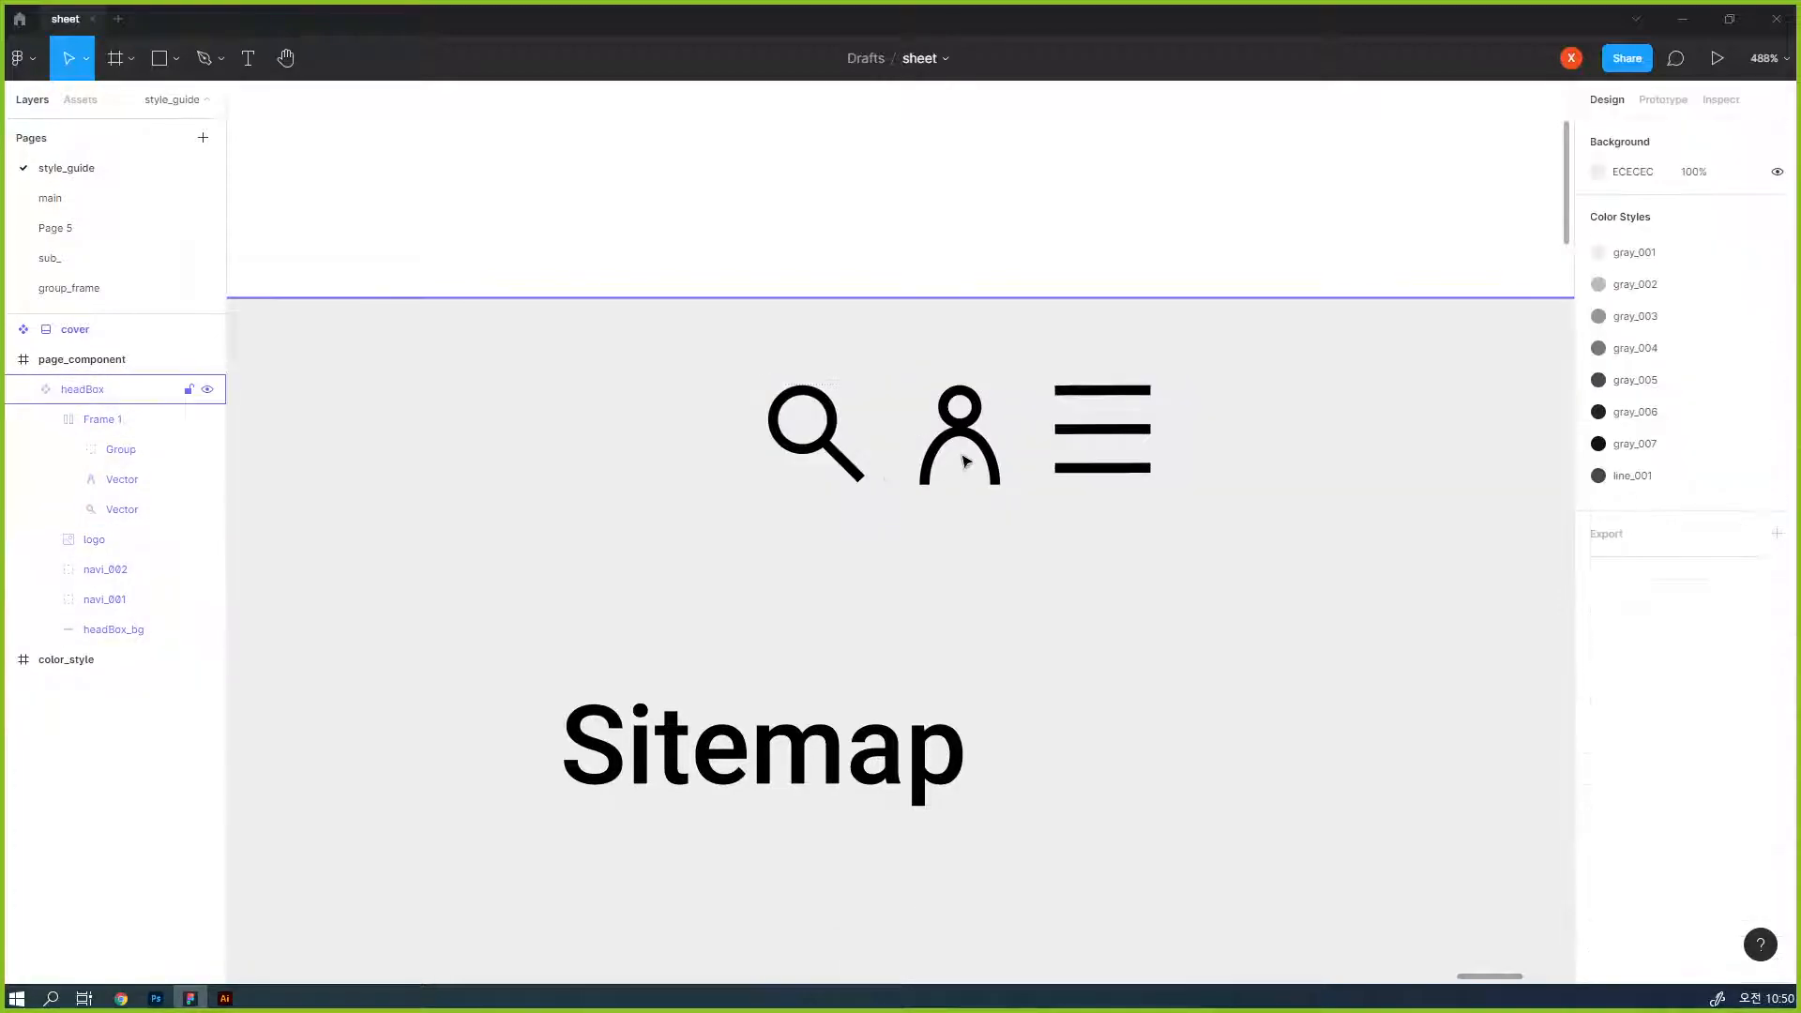
- Examine the header with its new icons, first across the whole page_component frame and again close up
{"action": "left_click", "coordinate": [1079, 433]}
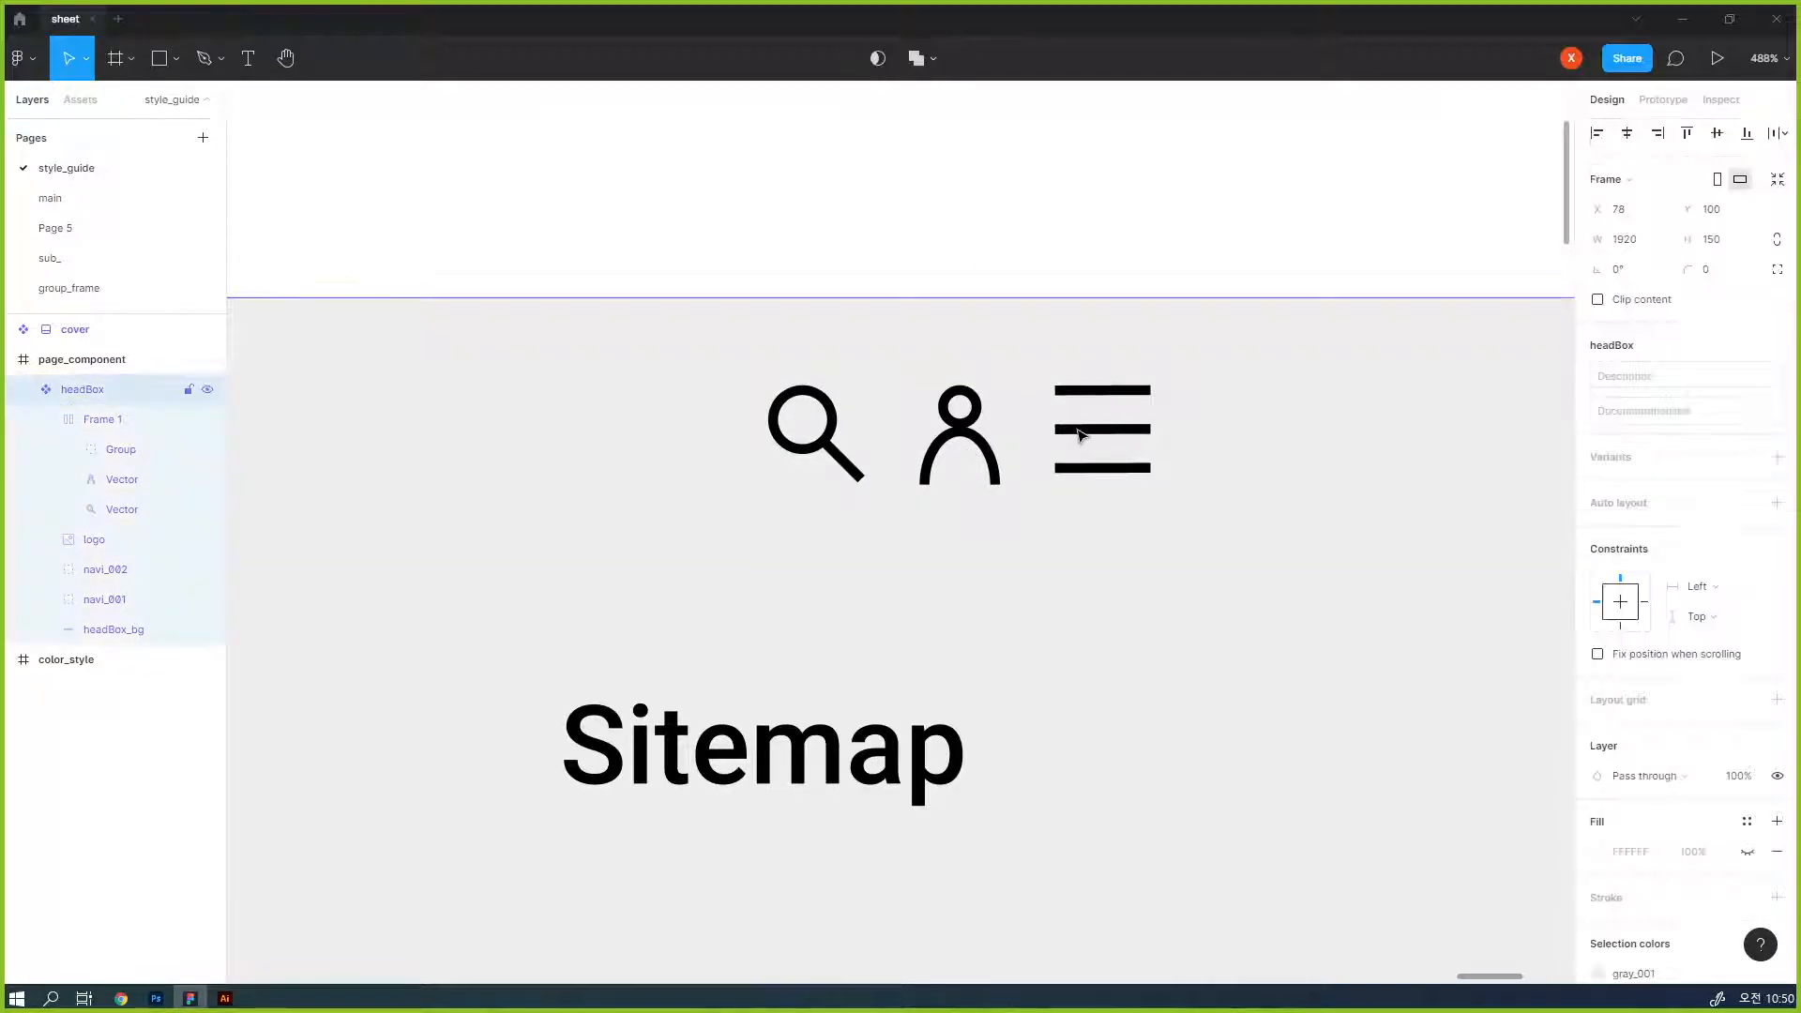
{"action": "left_click", "coordinate": [1078, 433]}
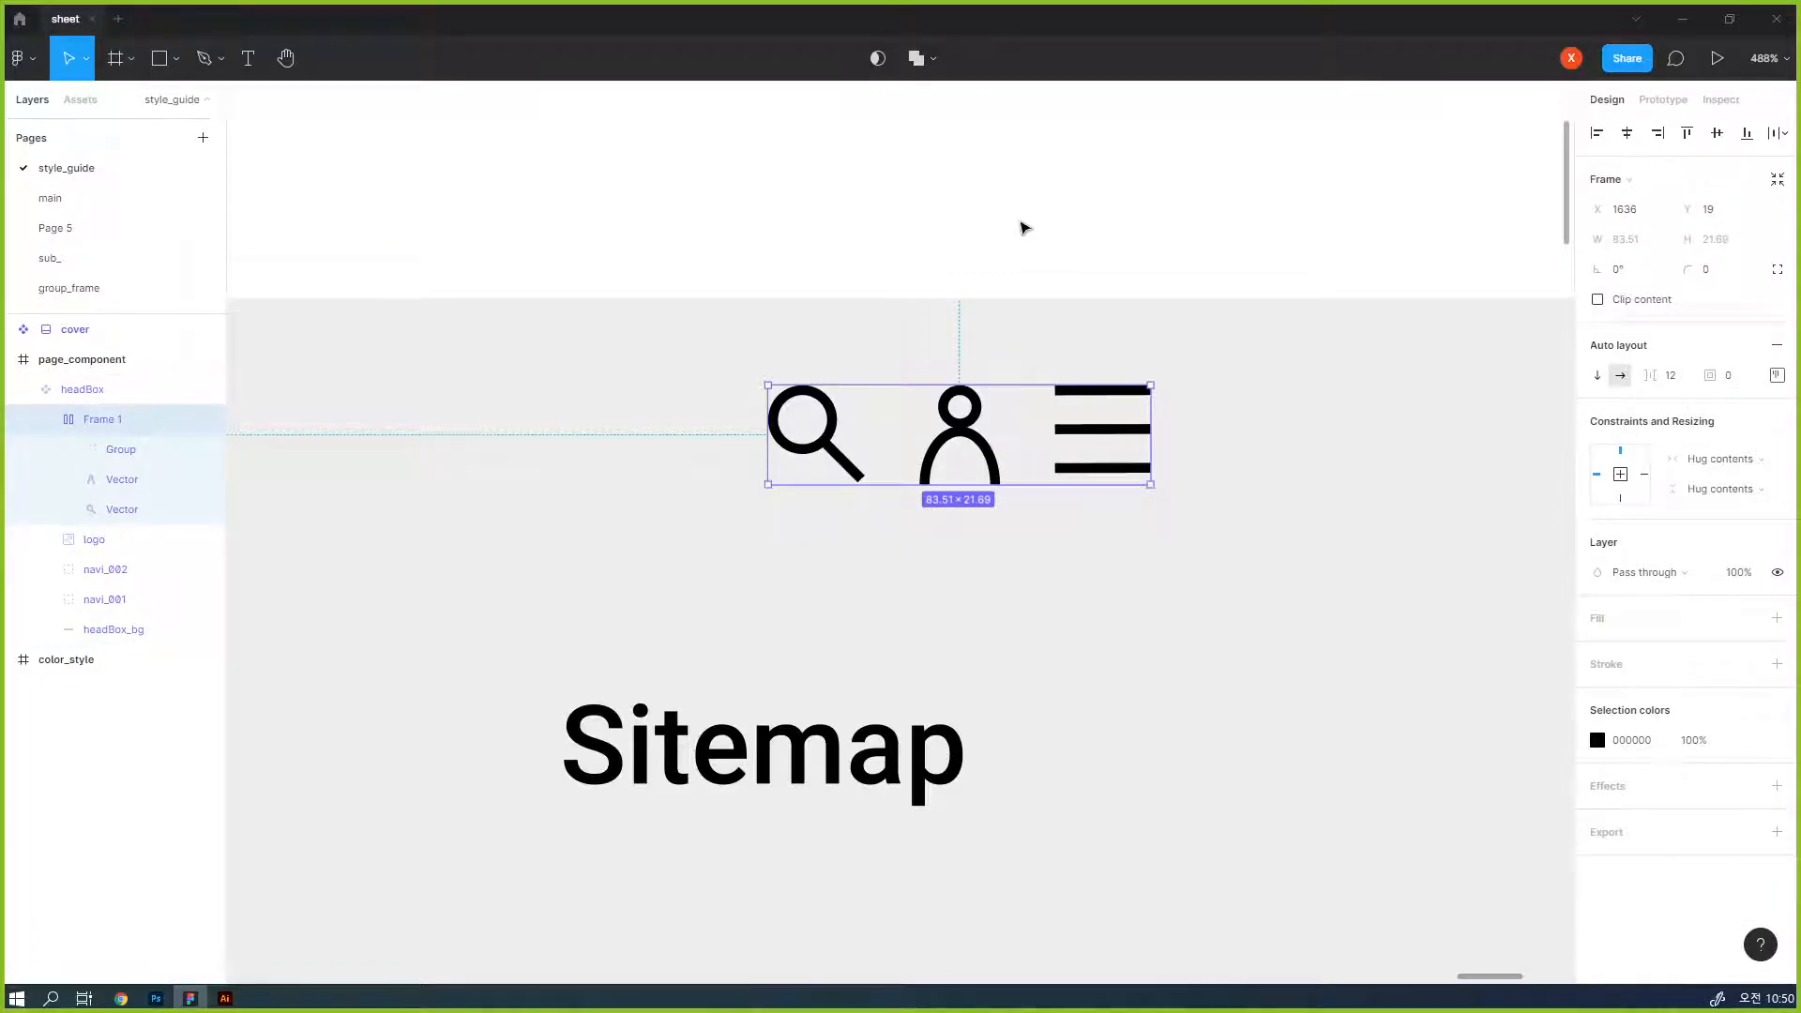
{"action": "left_click", "coordinate": [1025, 228]}
{"action": "key", "text": "ctrl+minus"}
{"action": "key", "text": "ctrl+minus"}
{"action": "key", "text": "ctrl+minus"}
{"action": "key", "text": "ctrl+minus"}
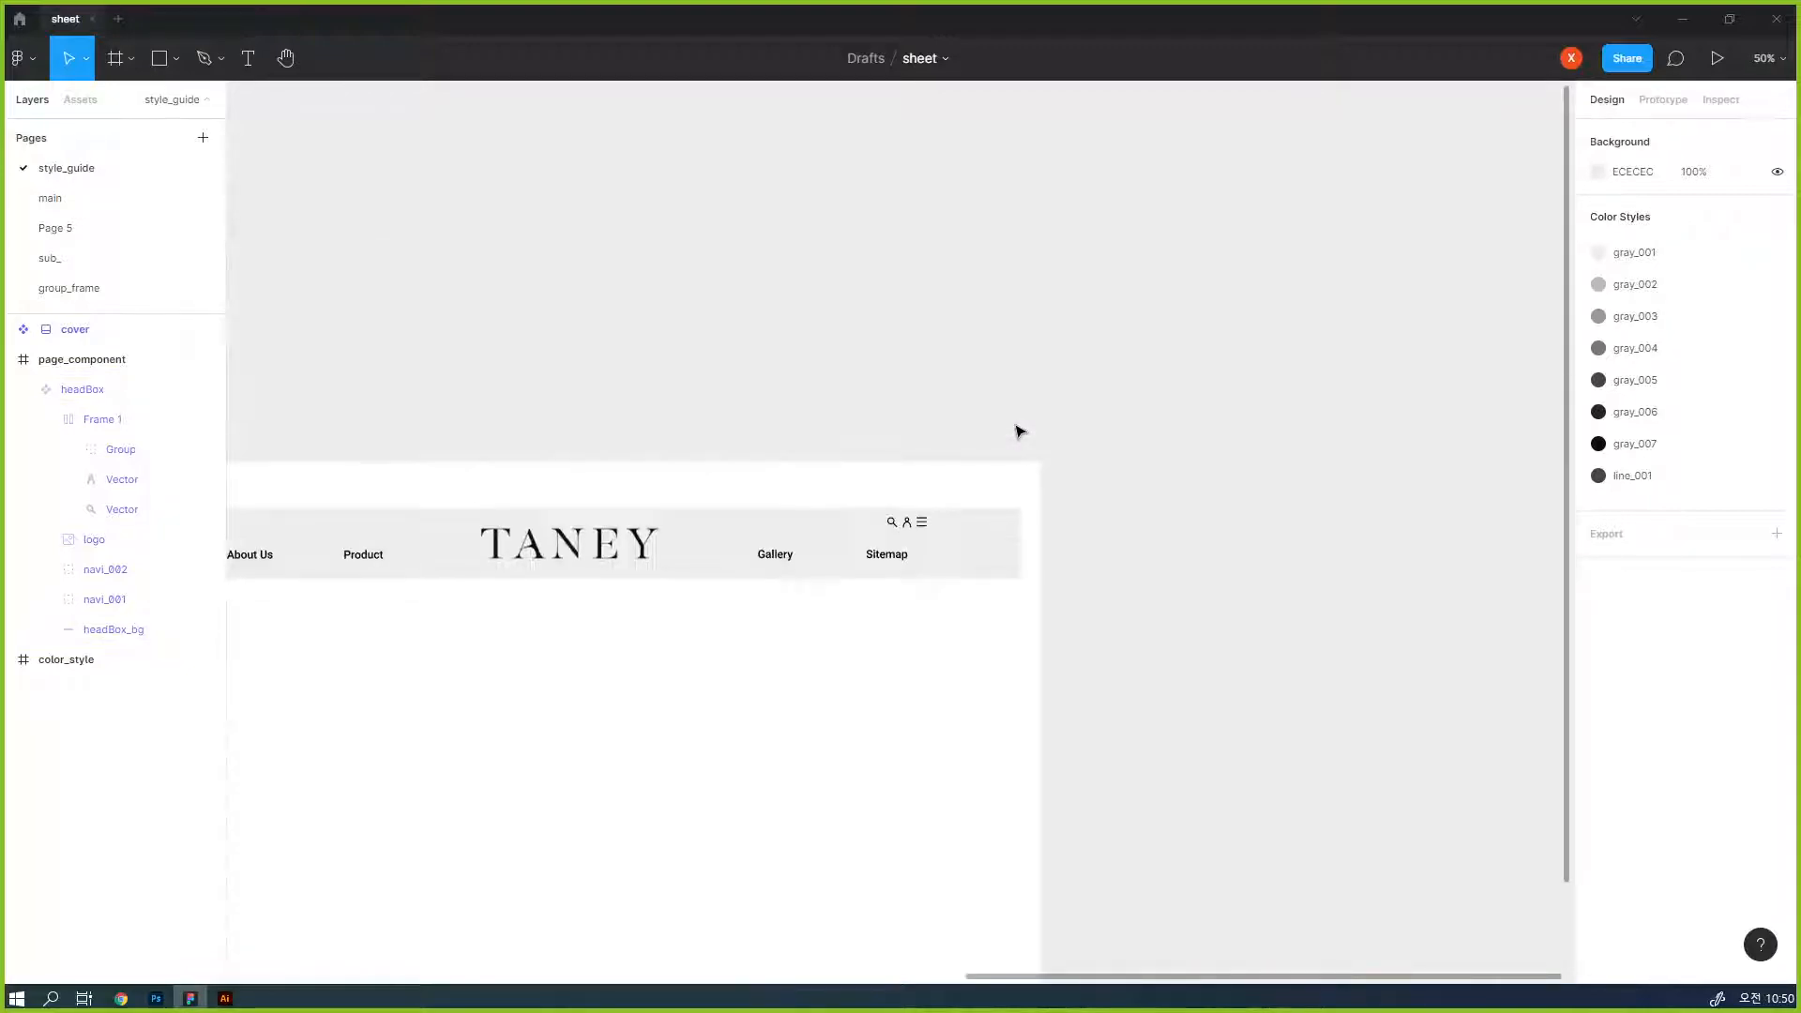
{"action": "left_click_drag", "start_coordinate": [848, 566], "coordinate": [1178, 440]}
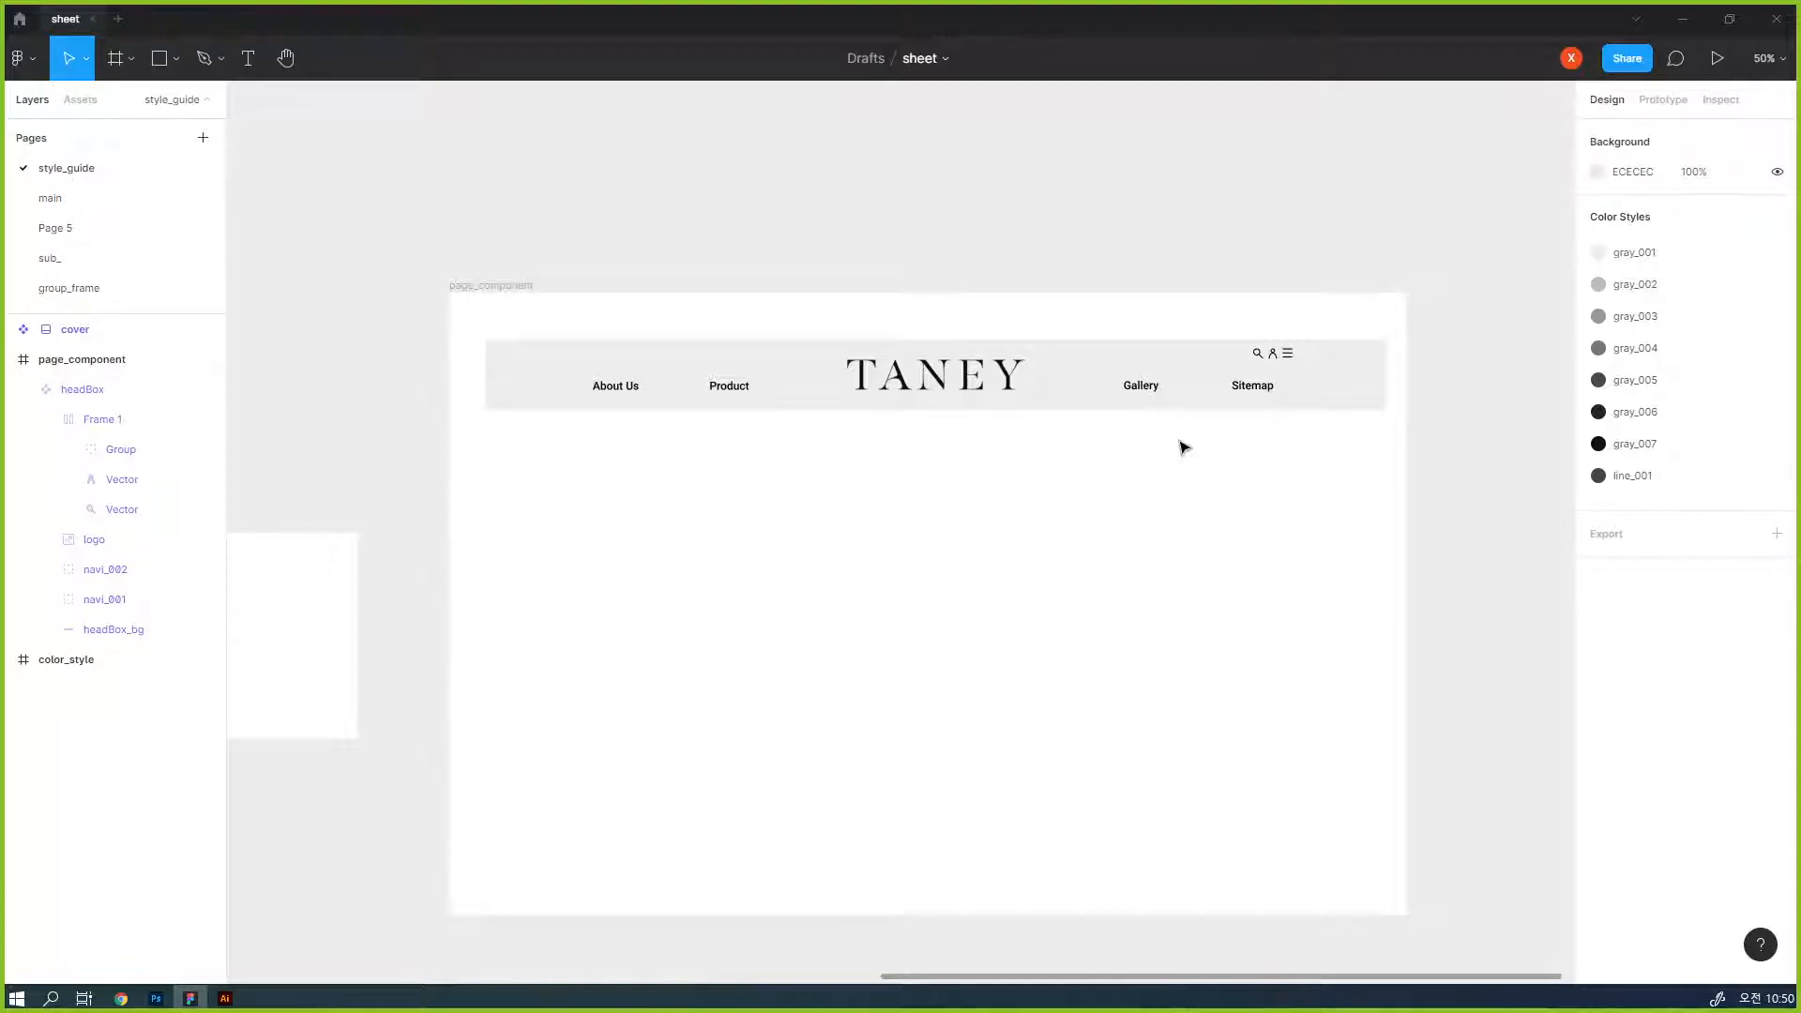
{"action": "key", "text": "z"}
{"action": "left_click_drag", "start_coordinate": [1240, 318], "coordinate": [1335, 386]}
{"action": "key", "text": "space"}
{"action": "left_click_drag", "start_coordinate": [824, 643], "coordinate": [988, 399]}
- Inspect the header icon frame and its person and magnifier layers, leaving the magnifier layer selected
{"action": "left_click", "coordinate": [1022, 357]}
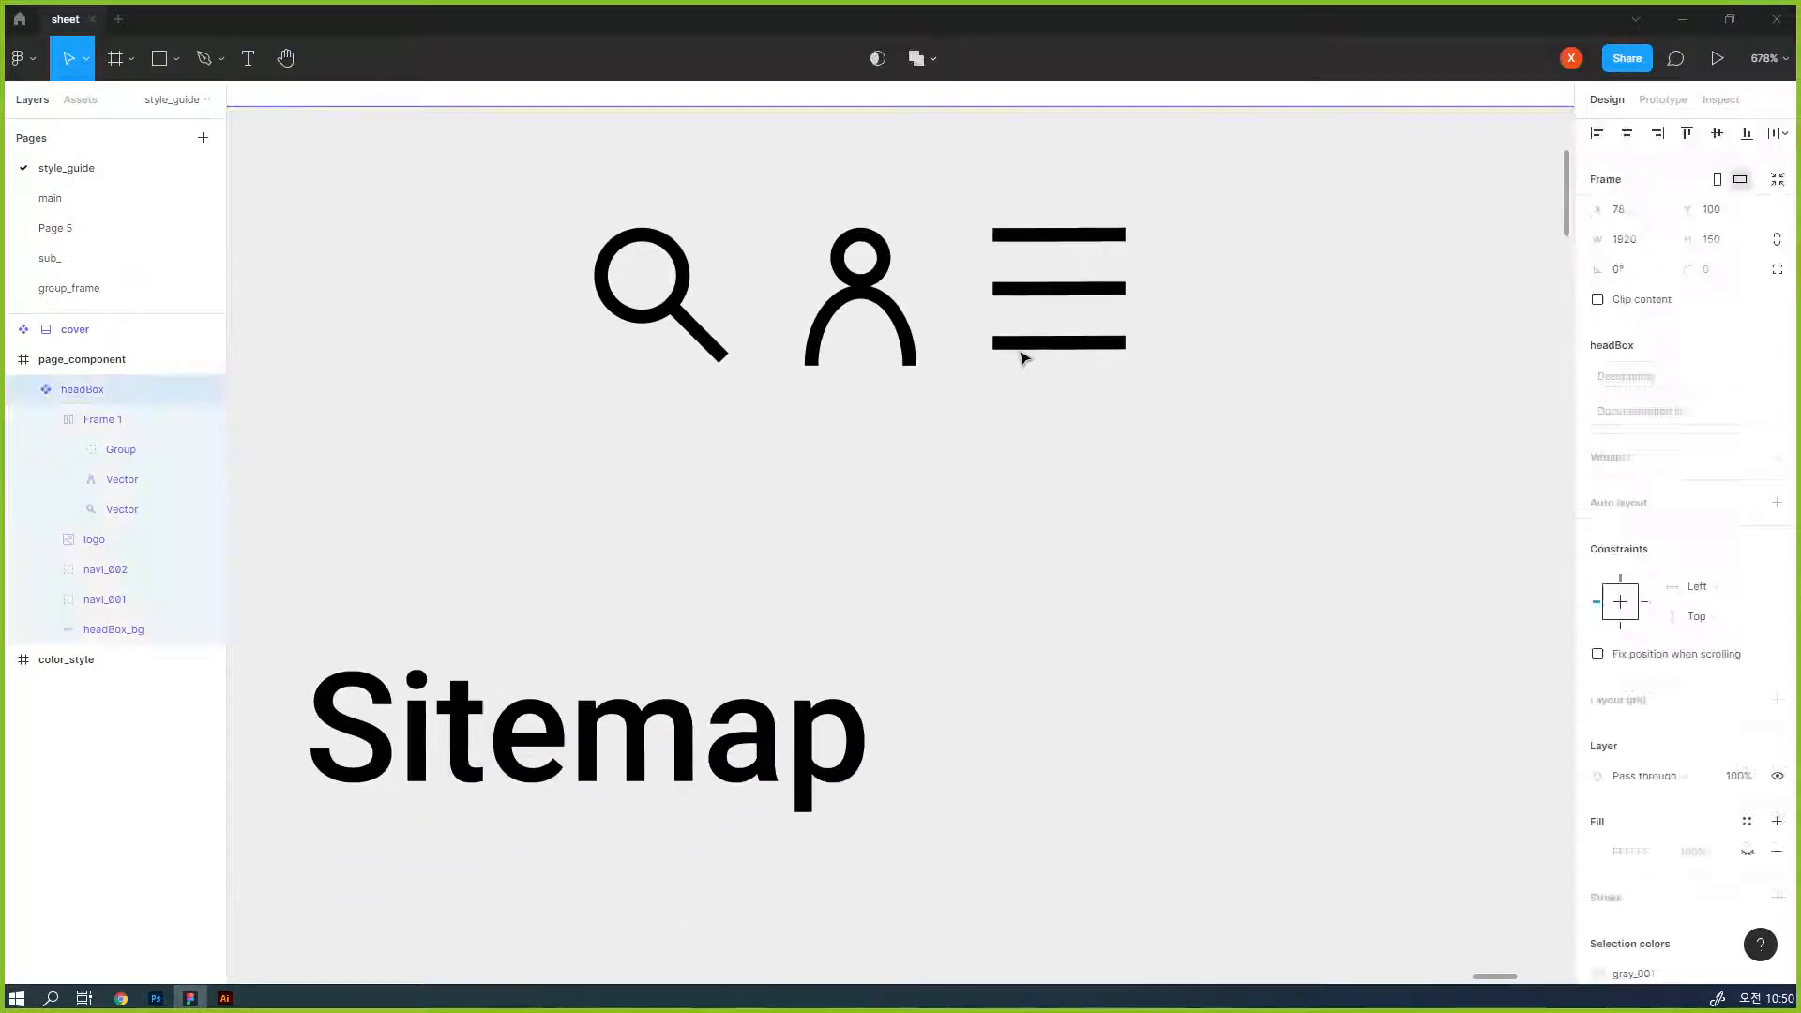
{"action": "double_click", "coordinate": [1031, 353]}
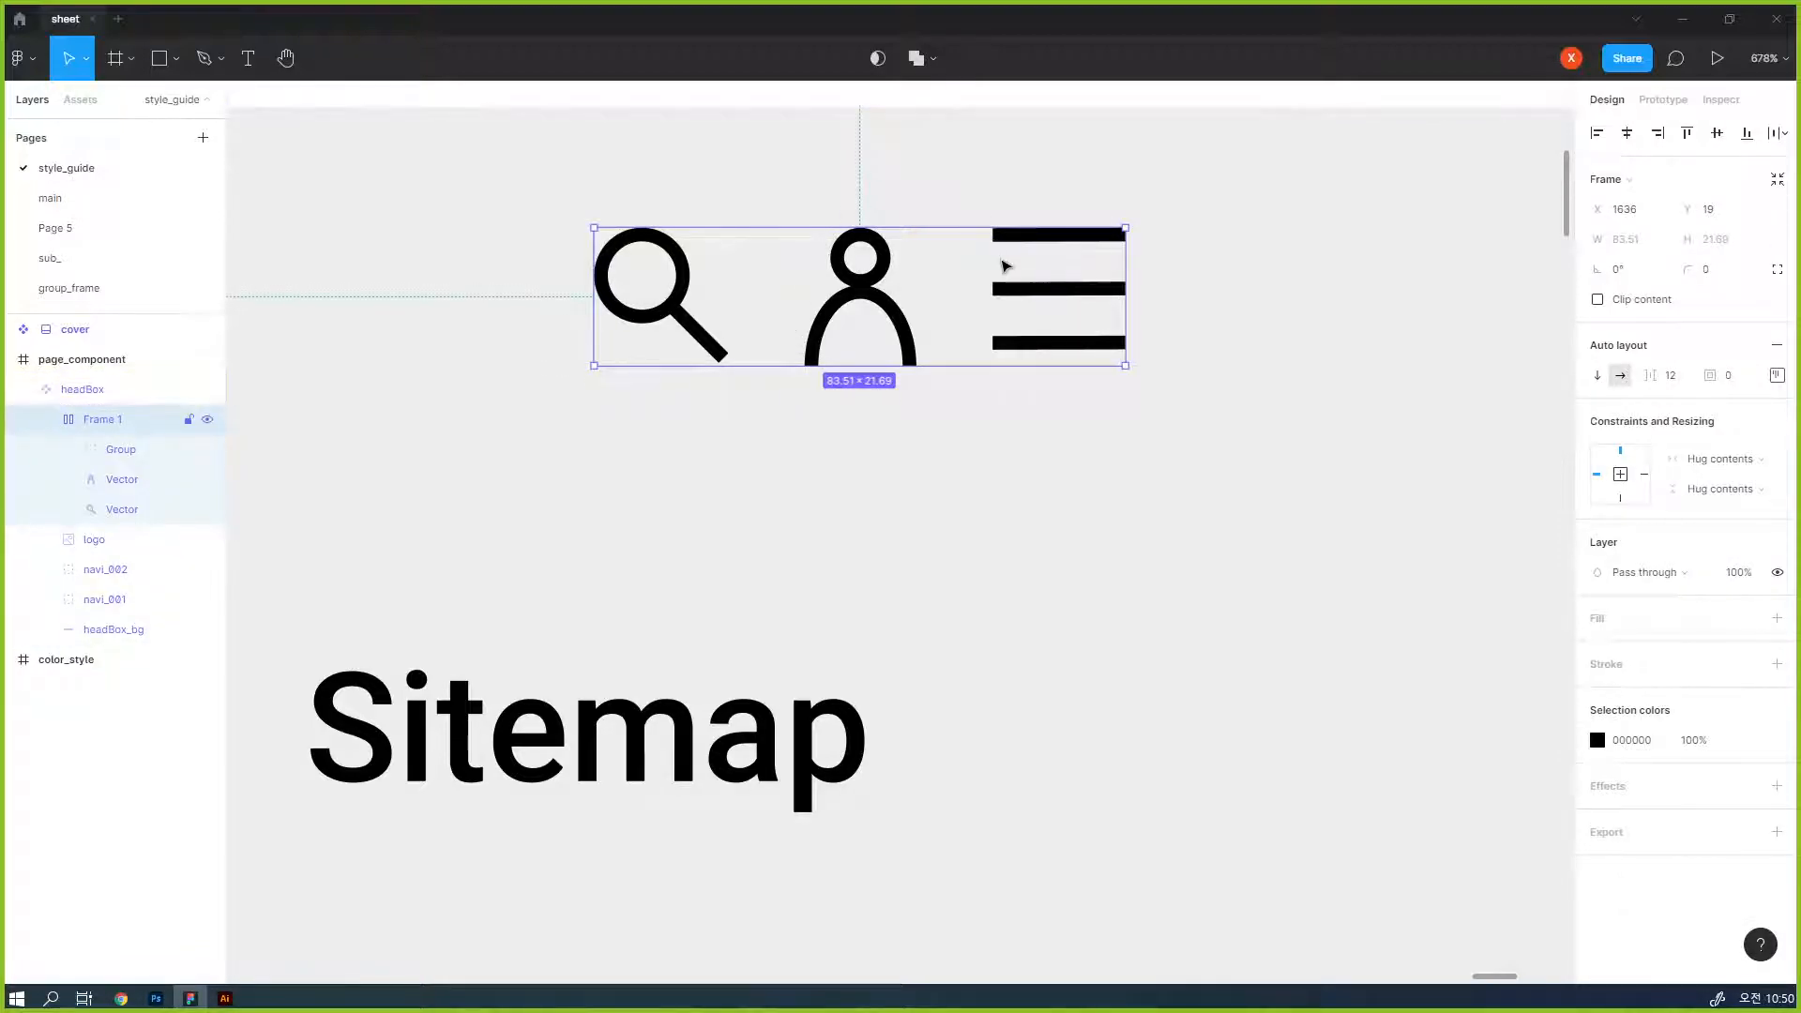
{"action": "double_click", "coordinate": [682, 324]}
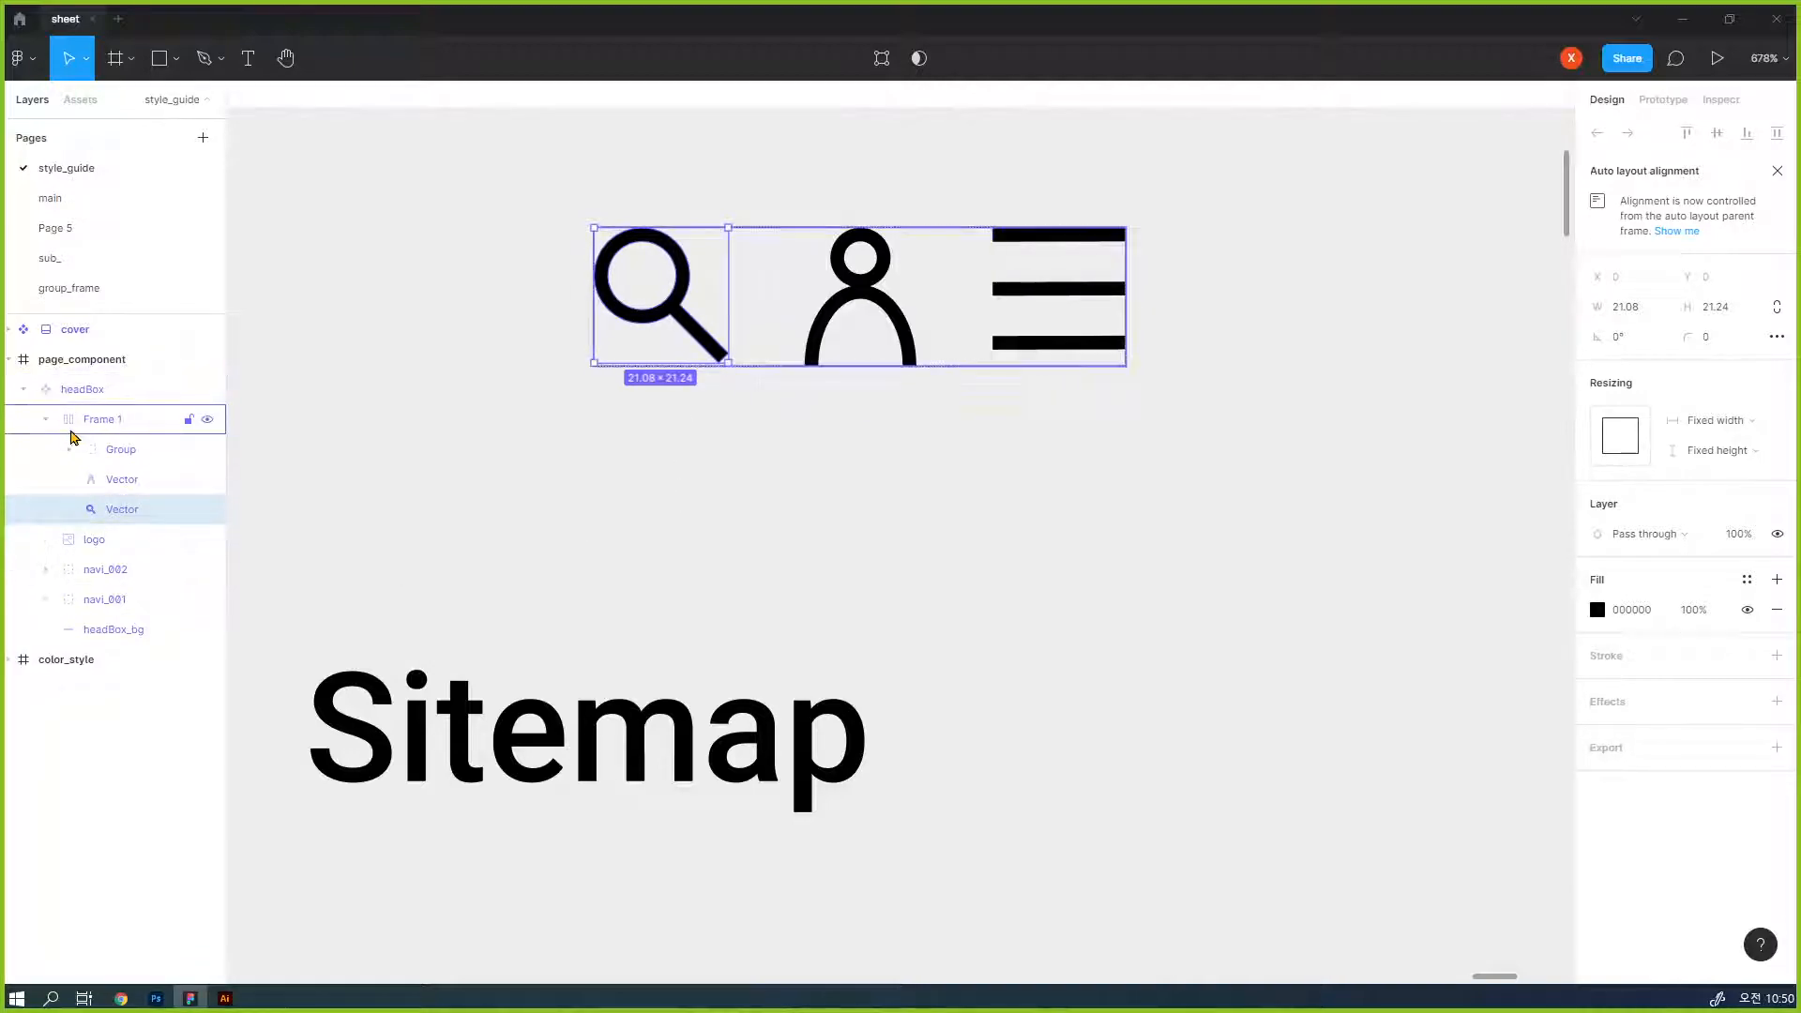
{"action": "left_click", "coordinate": [89, 423]}
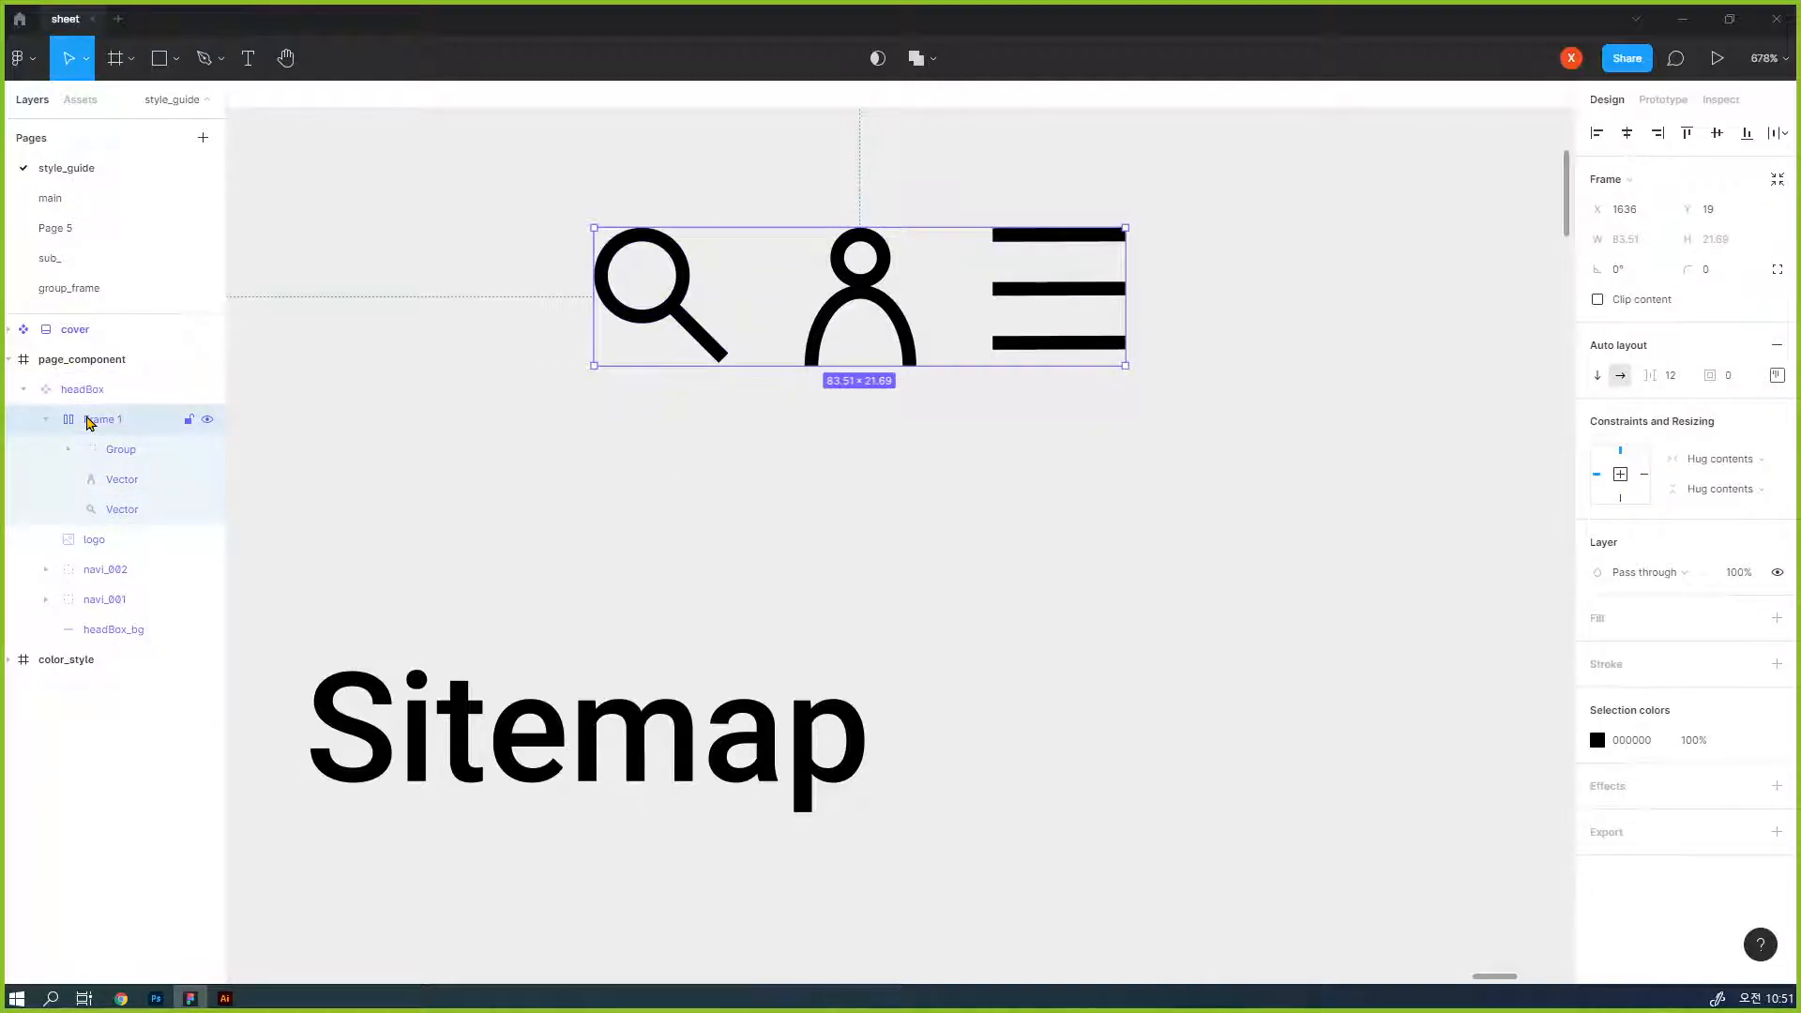
{"action": "left_click", "coordinate": [146, 482]}
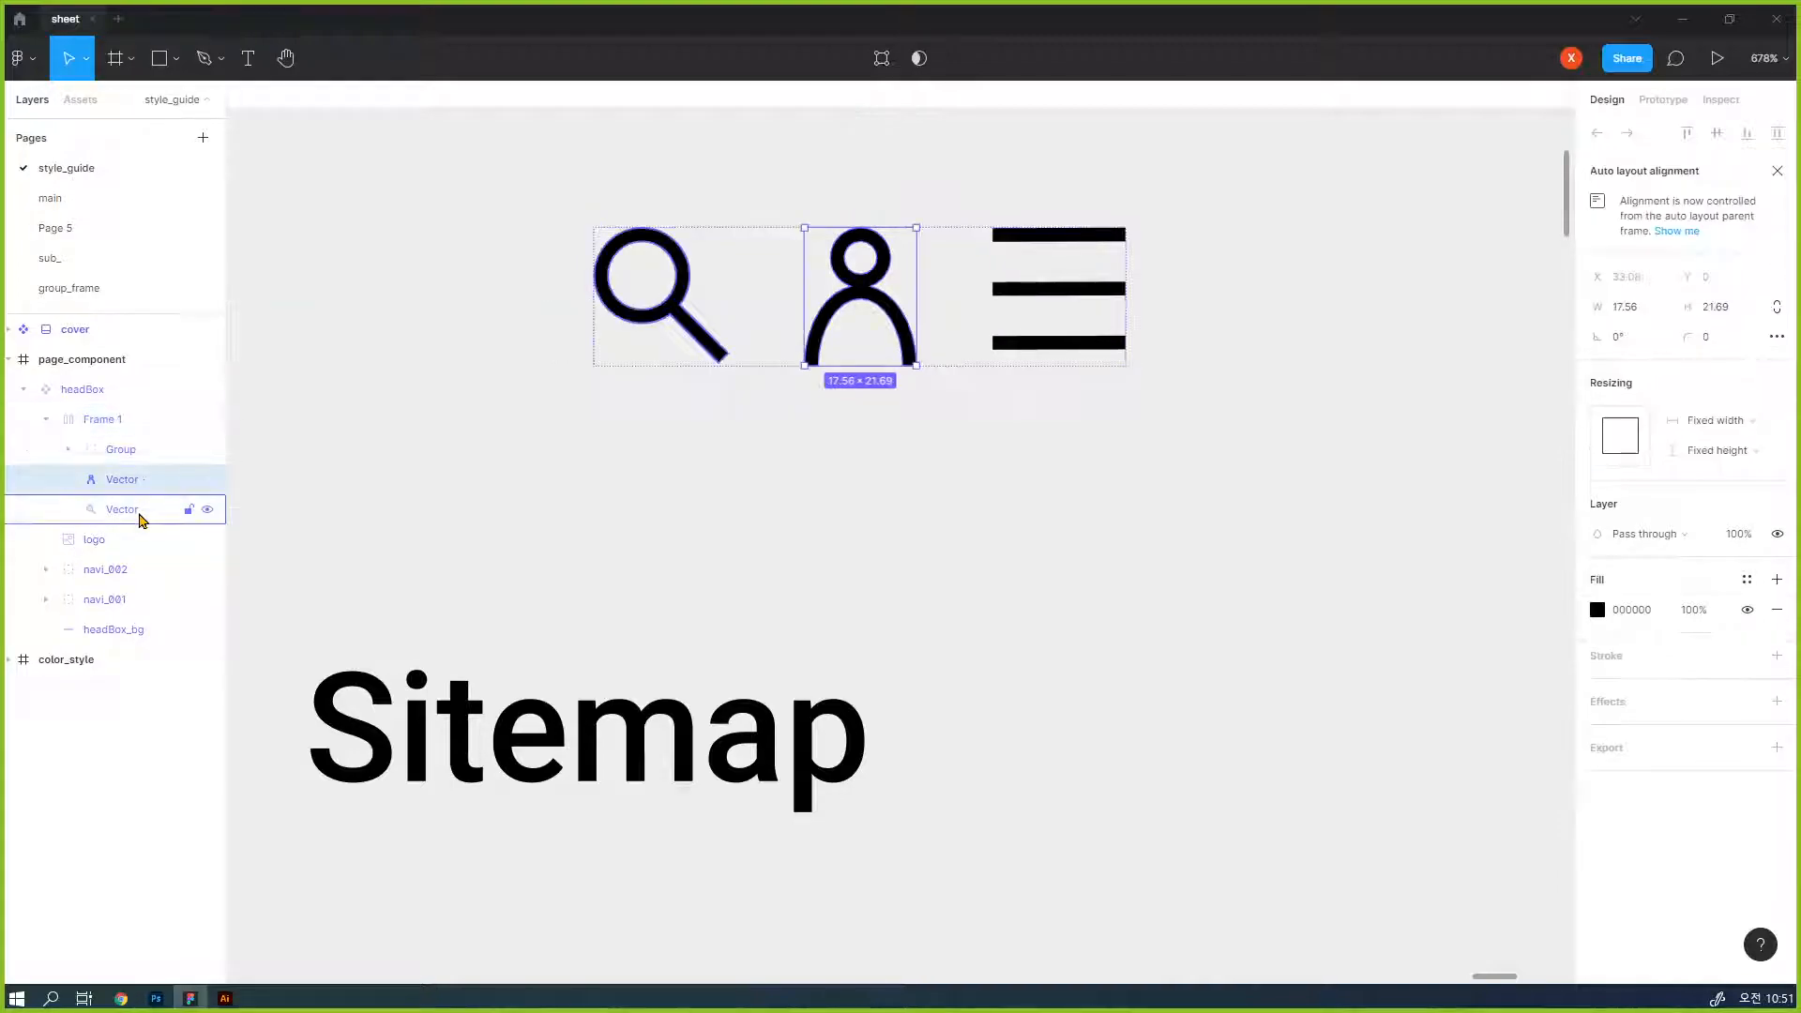
{"action": "left_click", "coordinate": [140, 518]}
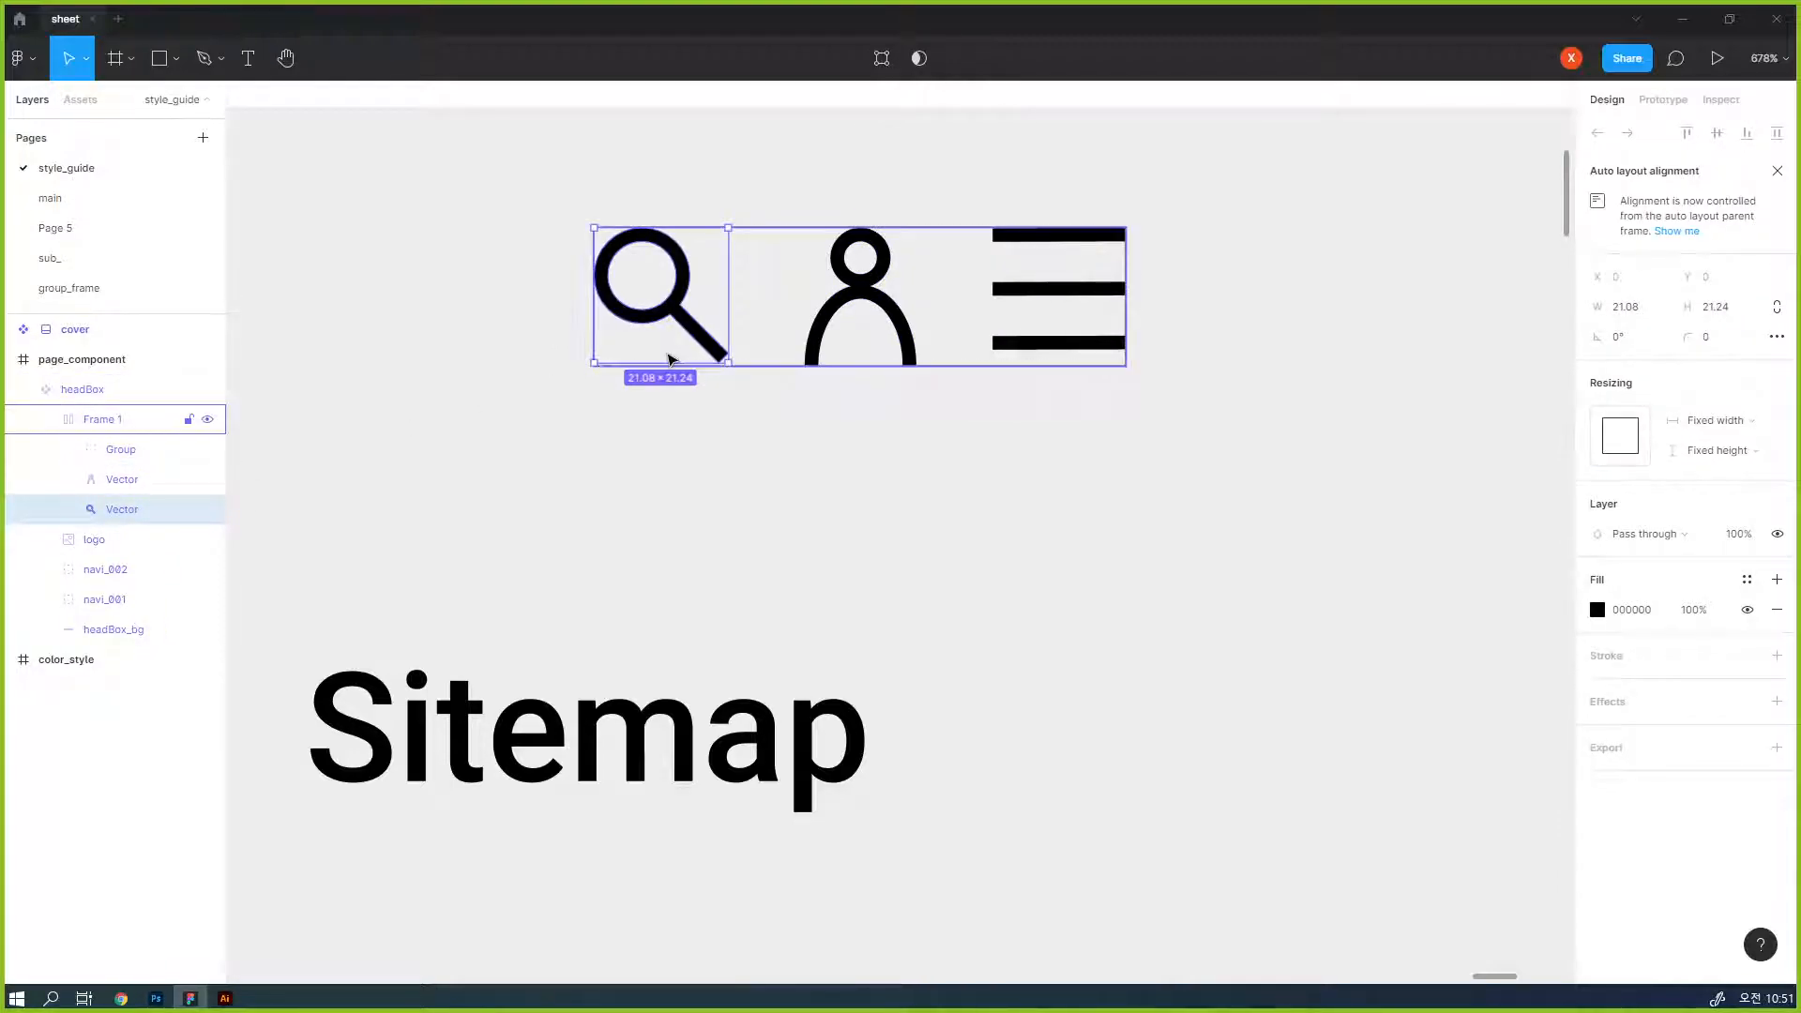
- Shrink the Figma window to float over Illustrator and add a 1x PNG export setting to the magnifier icon
{"action": "left_click", "coordinate": [1729, 19]}
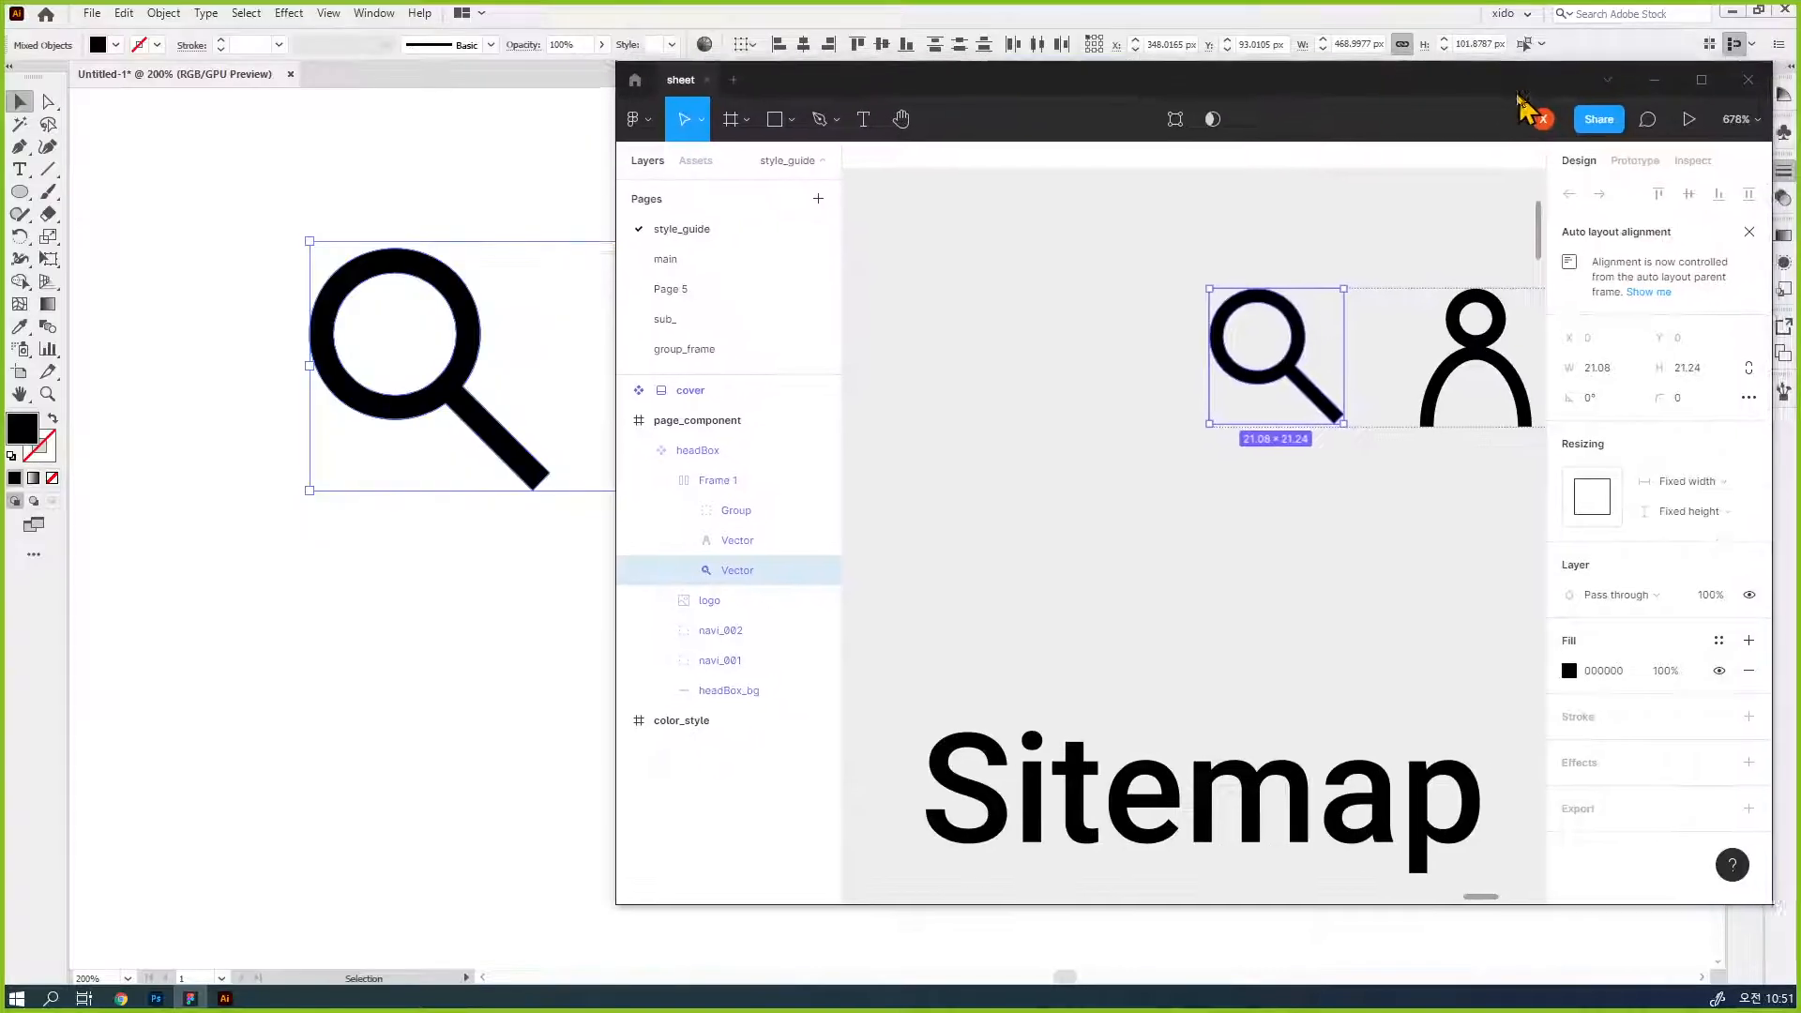
{"action": "left_click_drag", "start_coordinate": [1525, 94], "coordinate": [1204, 72]}
{"action": "left_click_drag", "start_coordinate": [1449, 880], "coordinate": [1620, 599]}
{"action": "scroll", "coordinate": [1508, 374], "scroll_direction": "down", "scroll_amount": 3}
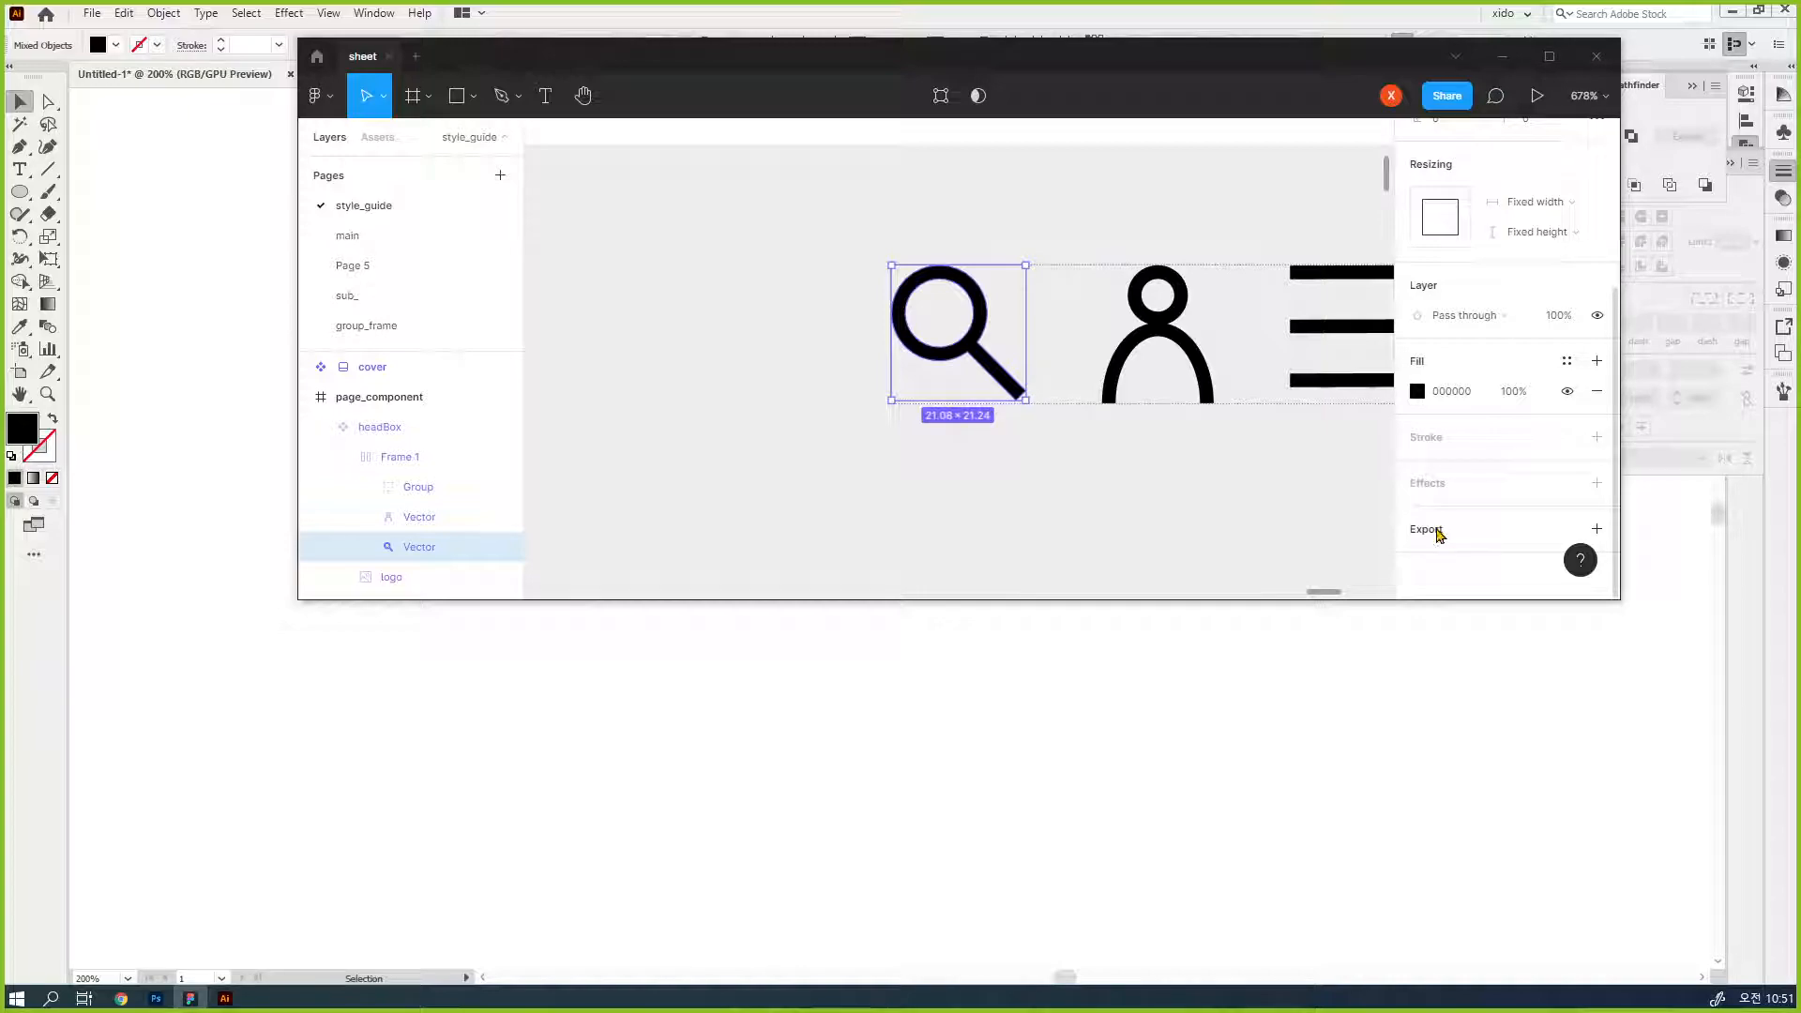
{"action": "left_click", "coordinate": [1596, 531]}
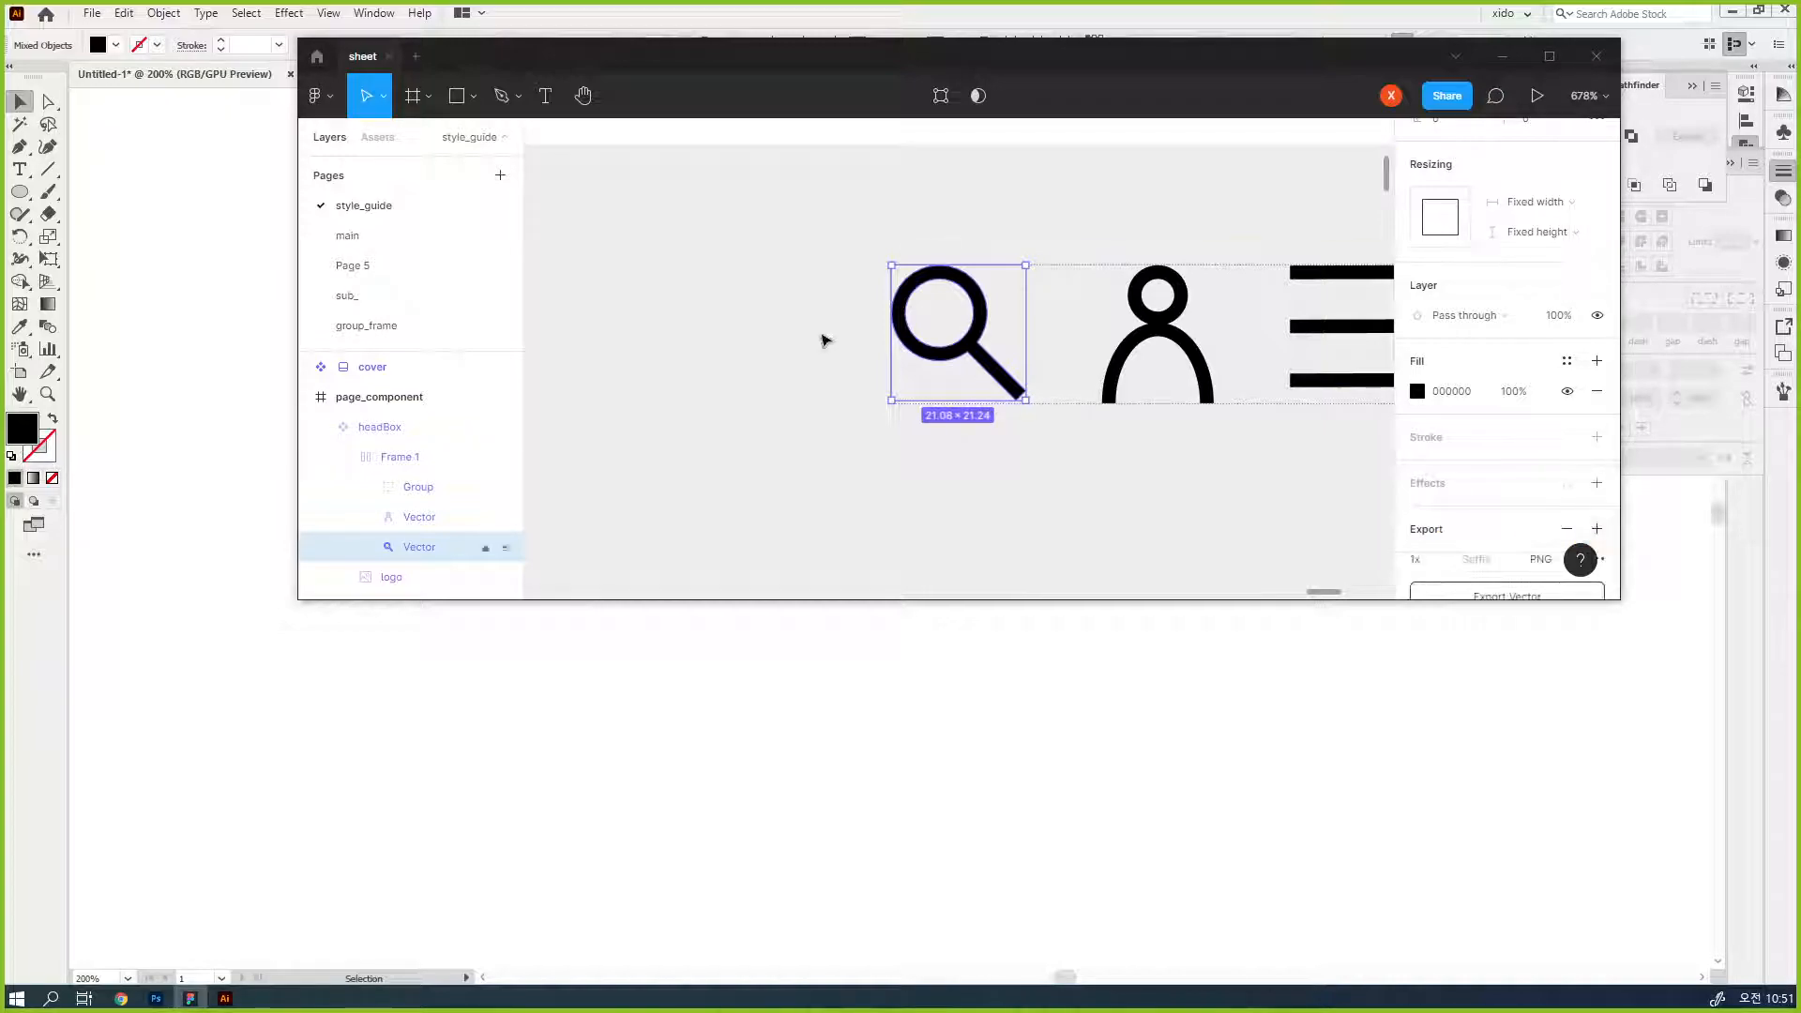
{"action": "scroll", "coordinate": [1553, 396], "scroll_direction": "down", "scroll_amount": 2}
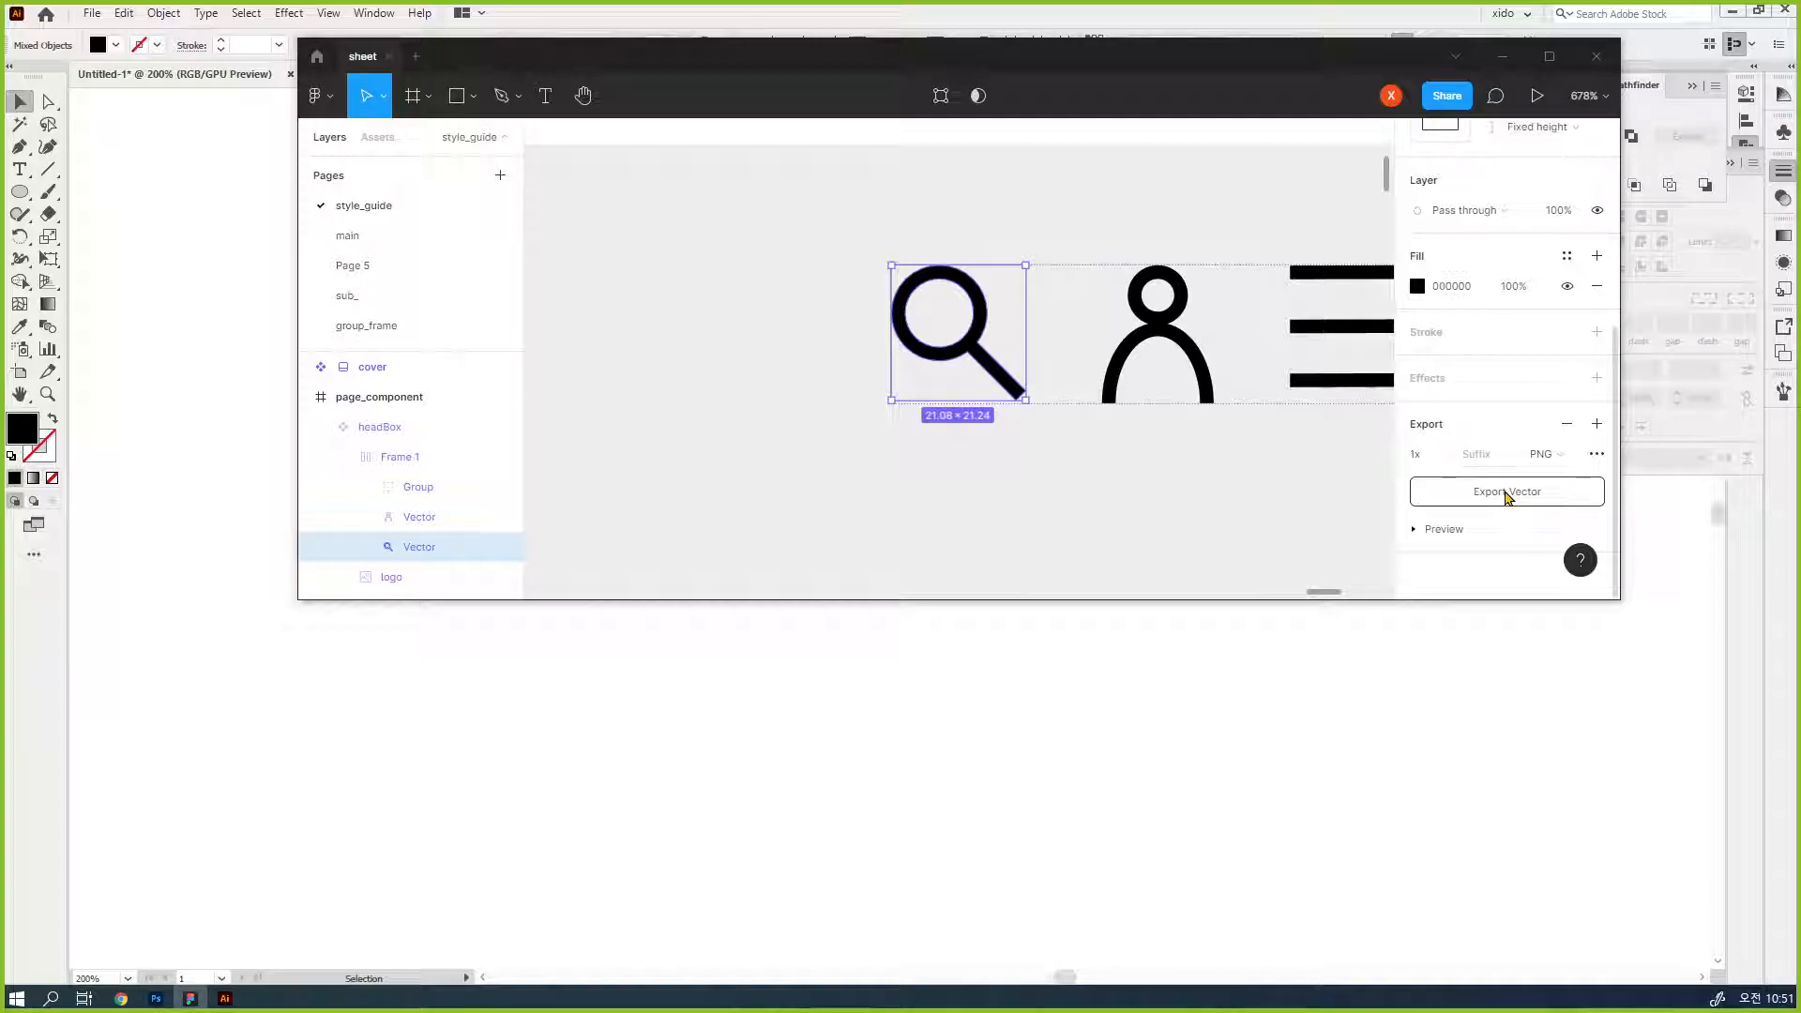
- Rename the magnifier's Vector layer inside the header icon frame as search
{"action": "left_click", "coordinate": [1130, 502]}
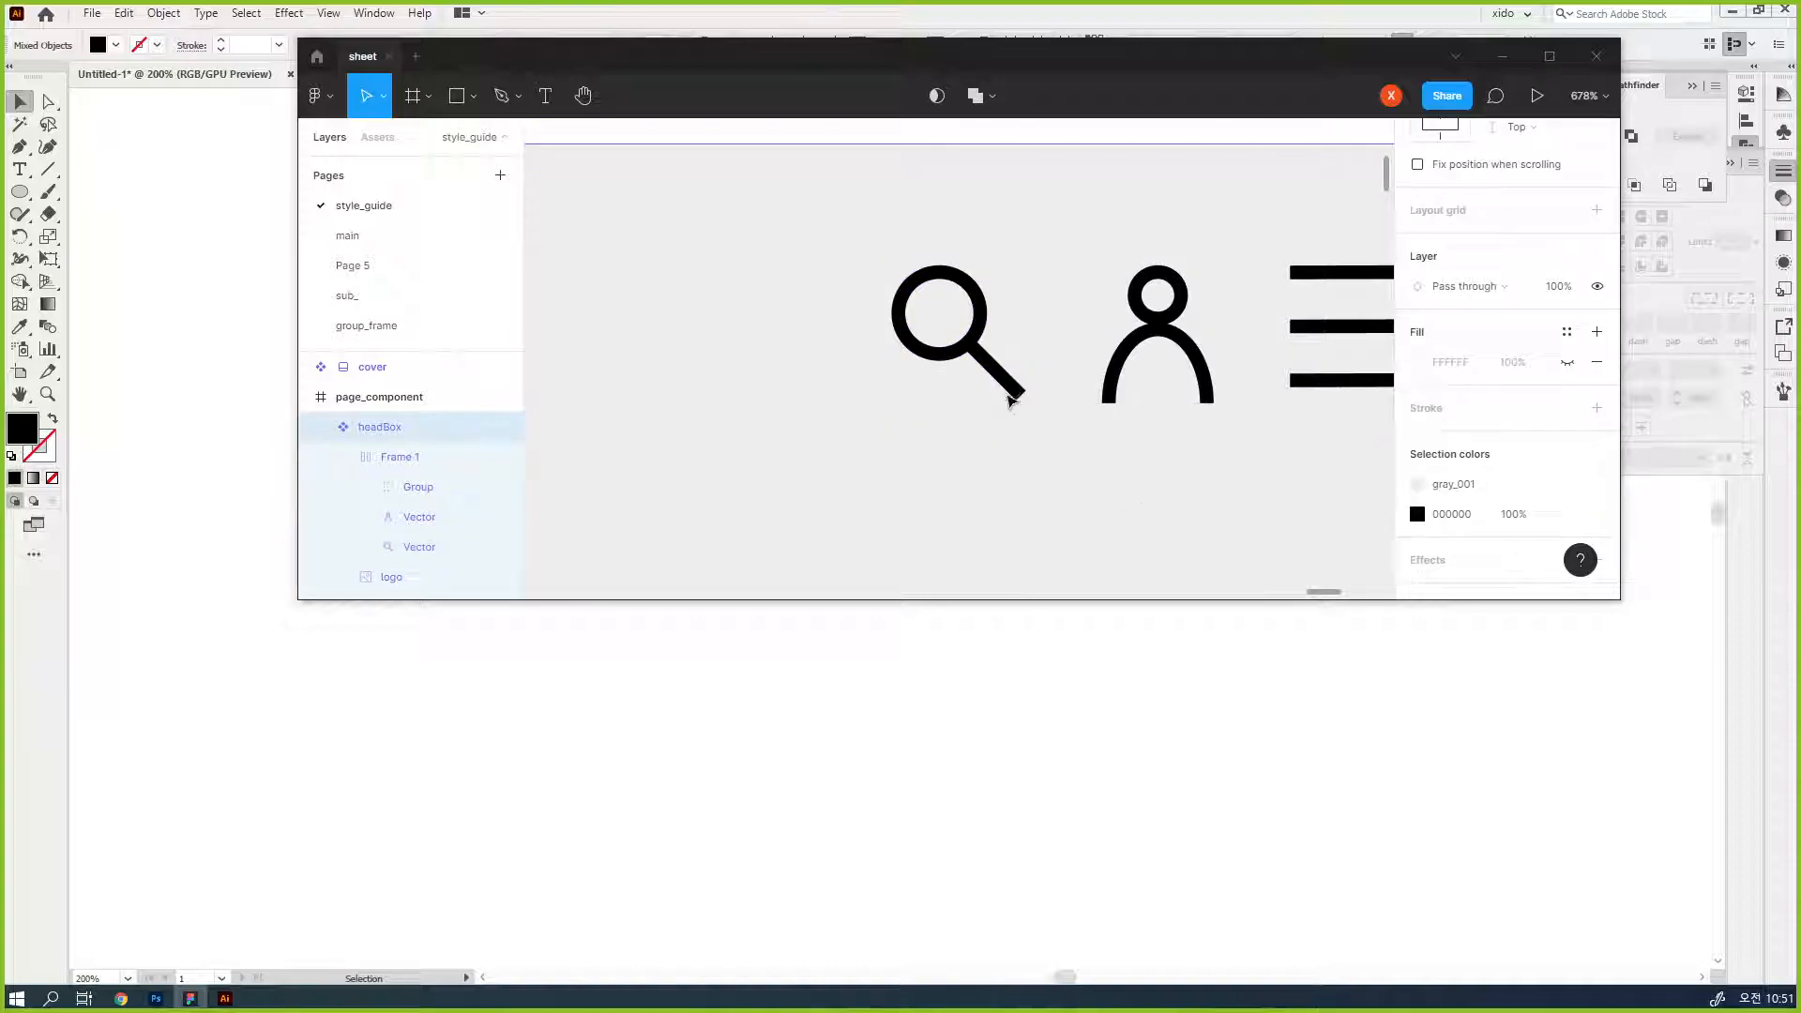
{"action": "double_click", "coordinate": [982, 368]}
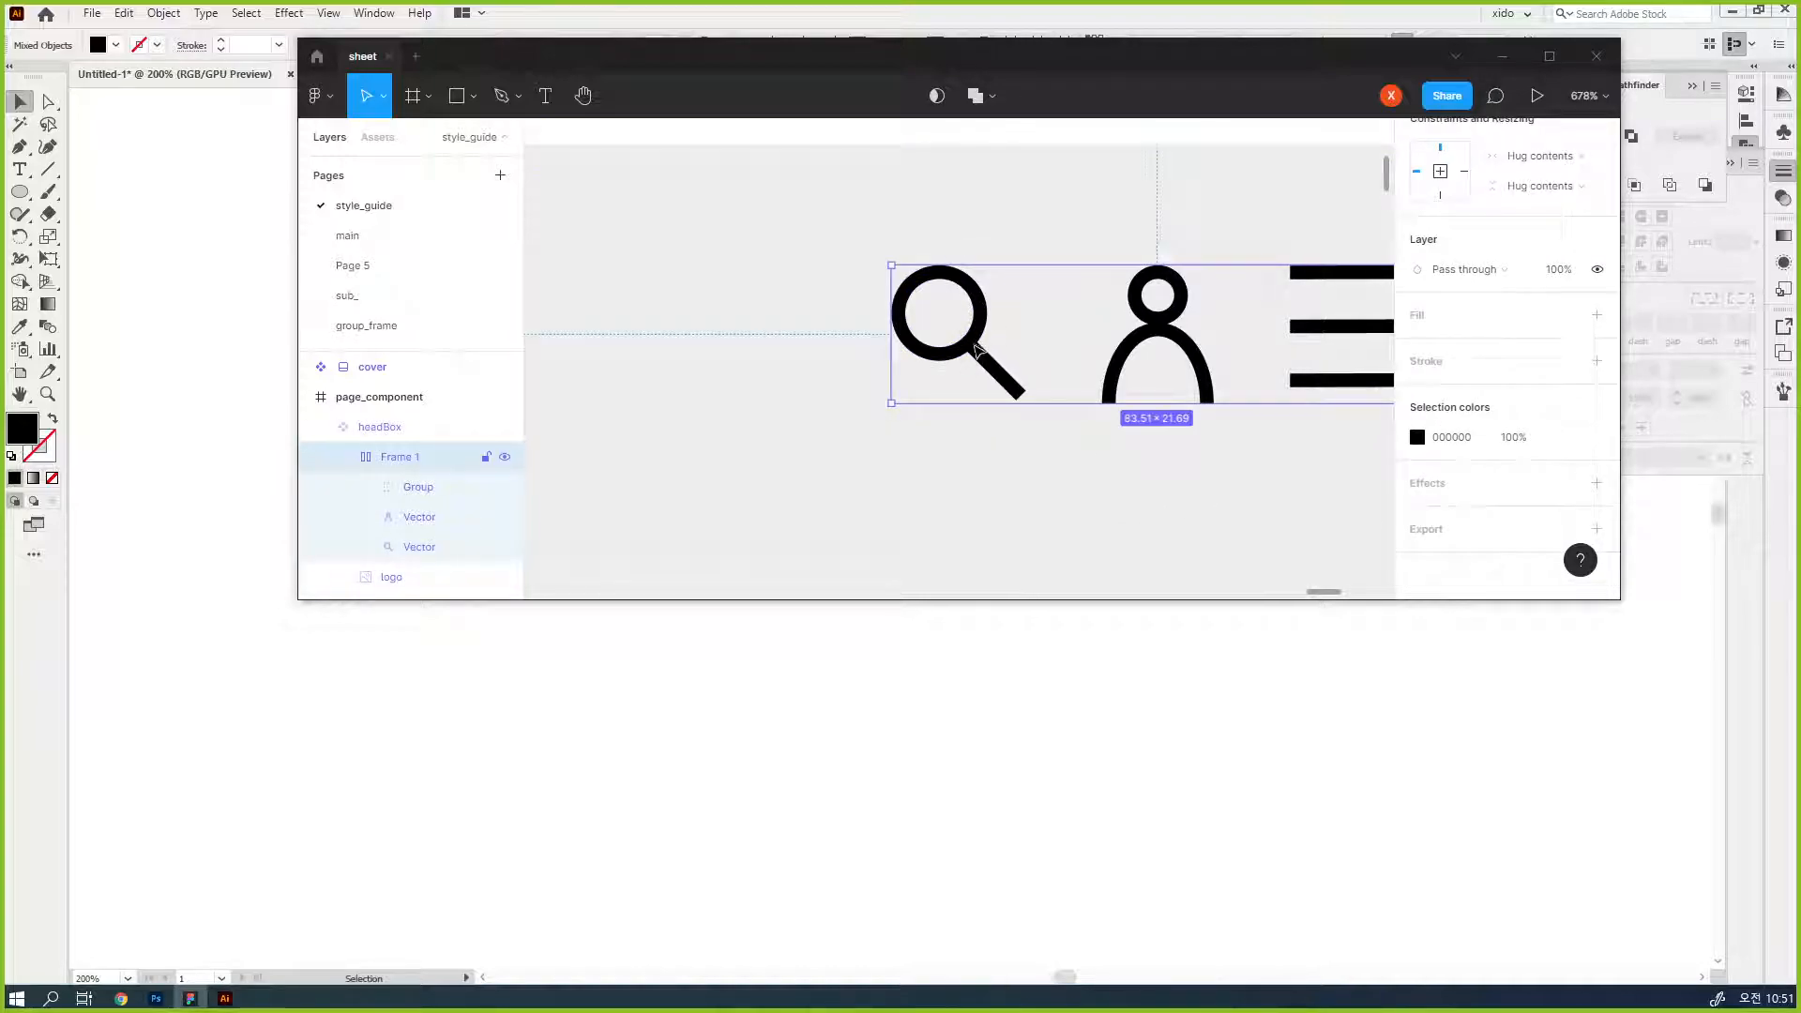
{"action": "scroll", "coordinate": [971, 349], "scroll_direction": "down", "scroll_amount": 2}
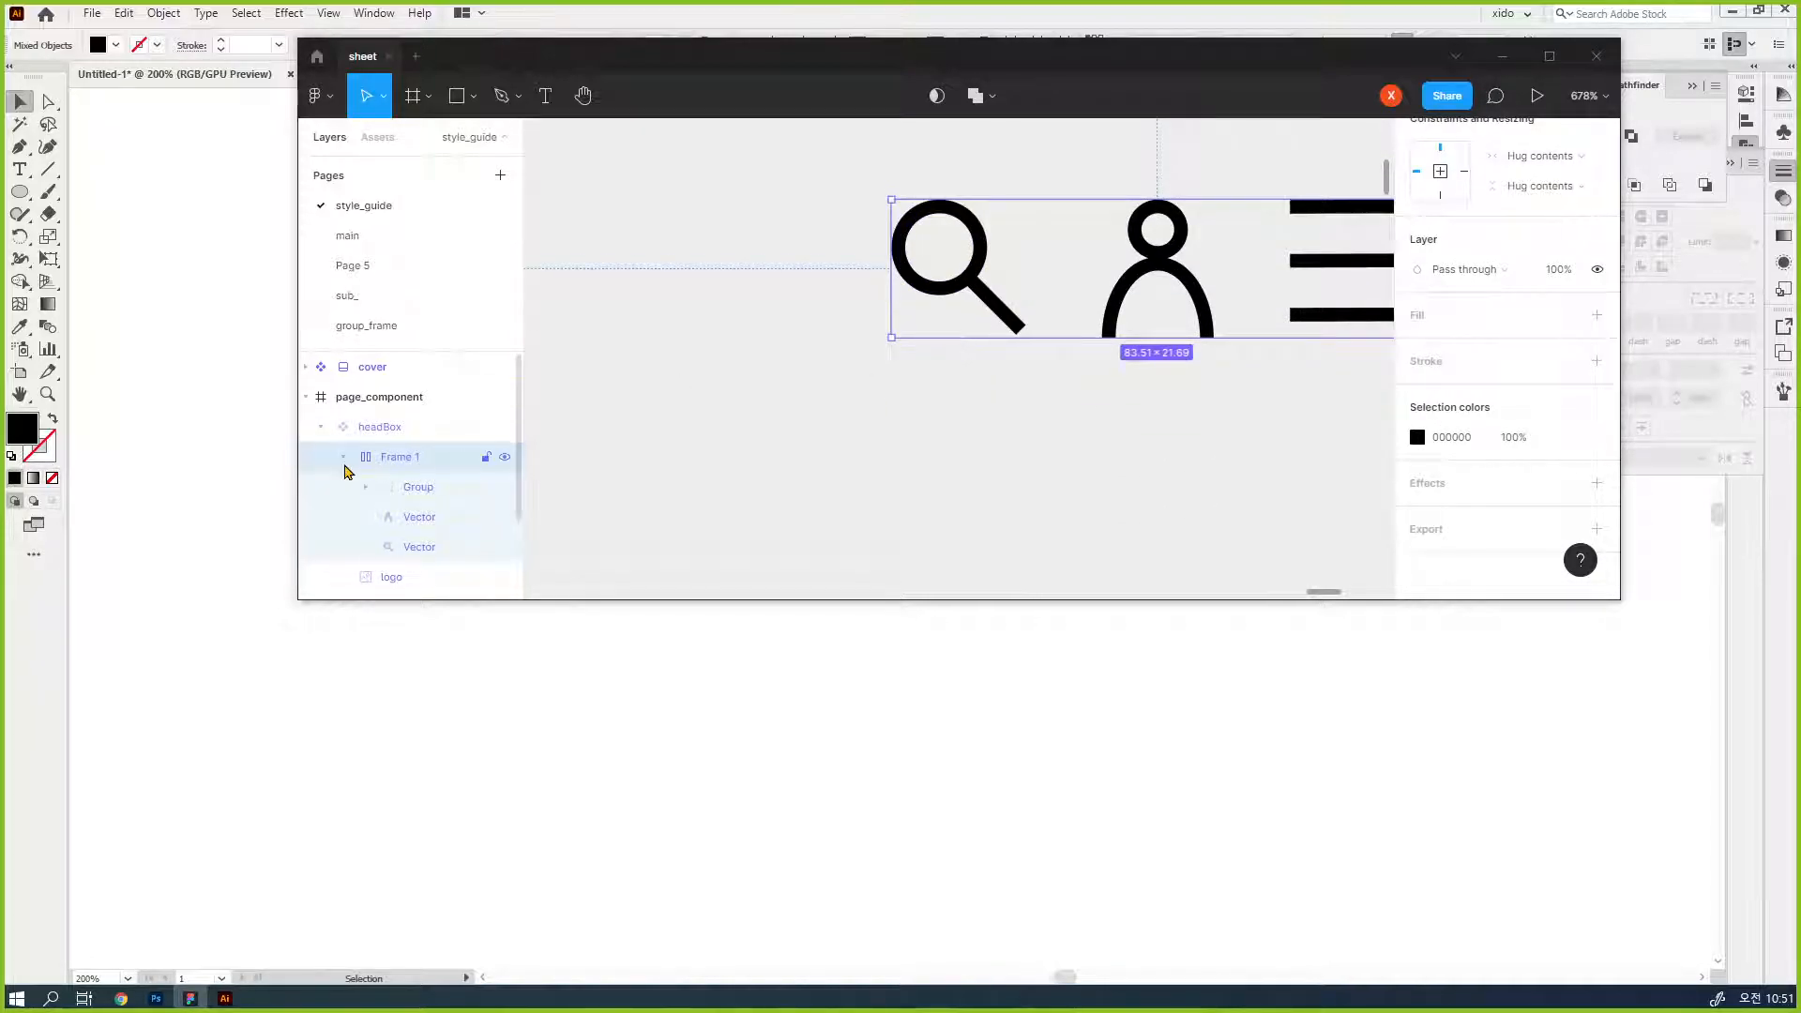
{"action": "scroll", "coordinate": [375, 469], "scroll_direction": "down", "scroll_amount": 2}
{"action": "left_click", "coordinate": [423, 441]}
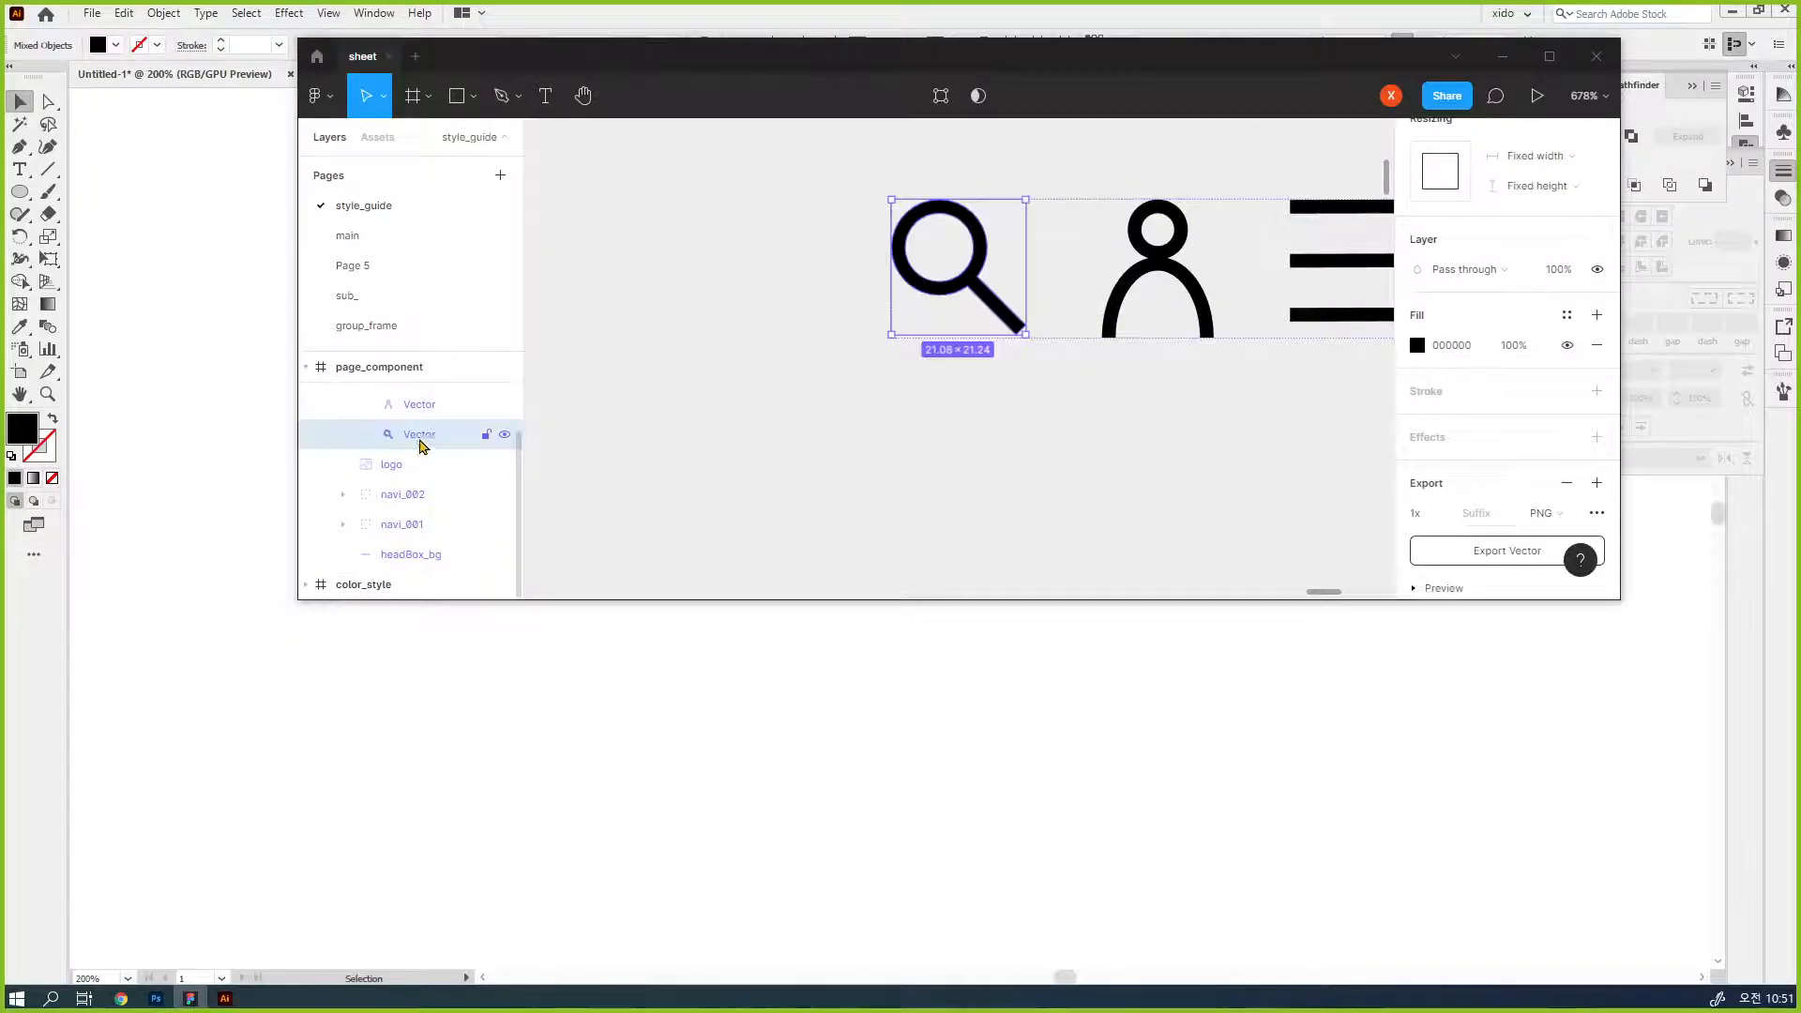
{"action": "double_click", "coordinate": [421, 441]}
{"action": "type", "text": "search"}
{"action": "key", "text": "Return"}
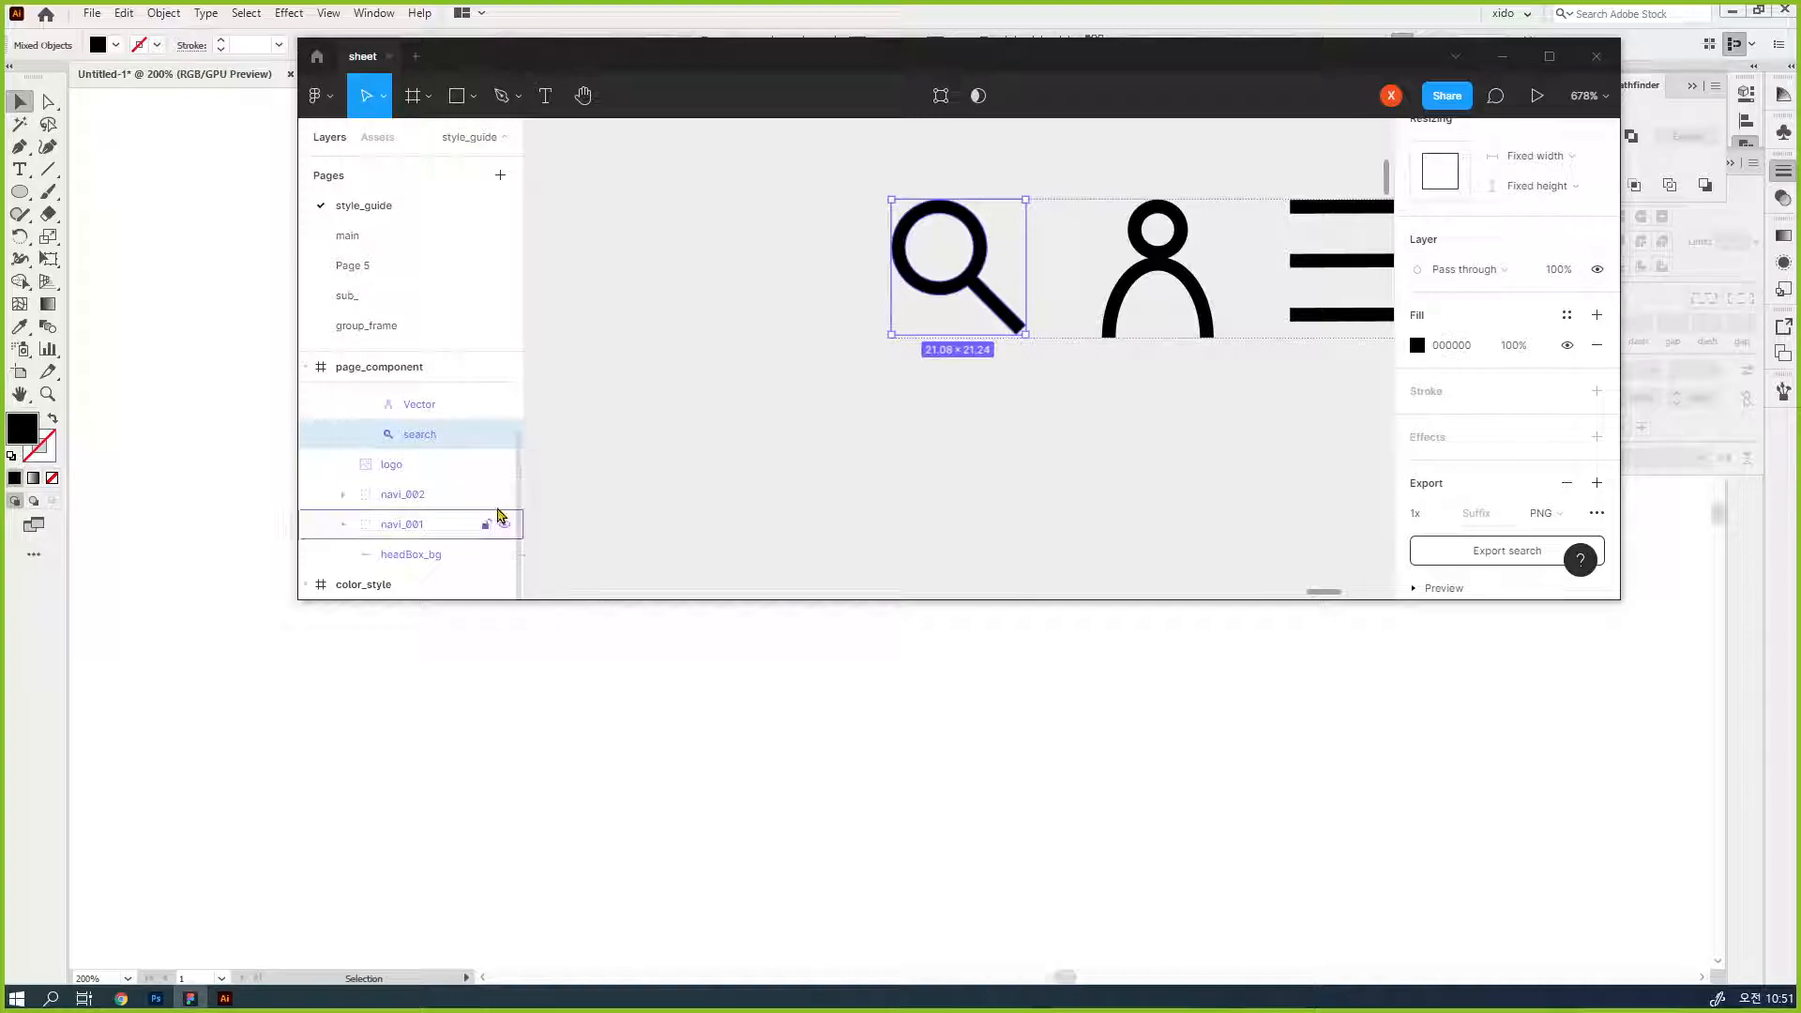
- Rename the person icon's Vector layer as member
{"action": "left_click", "coordinate": [418, 409]}
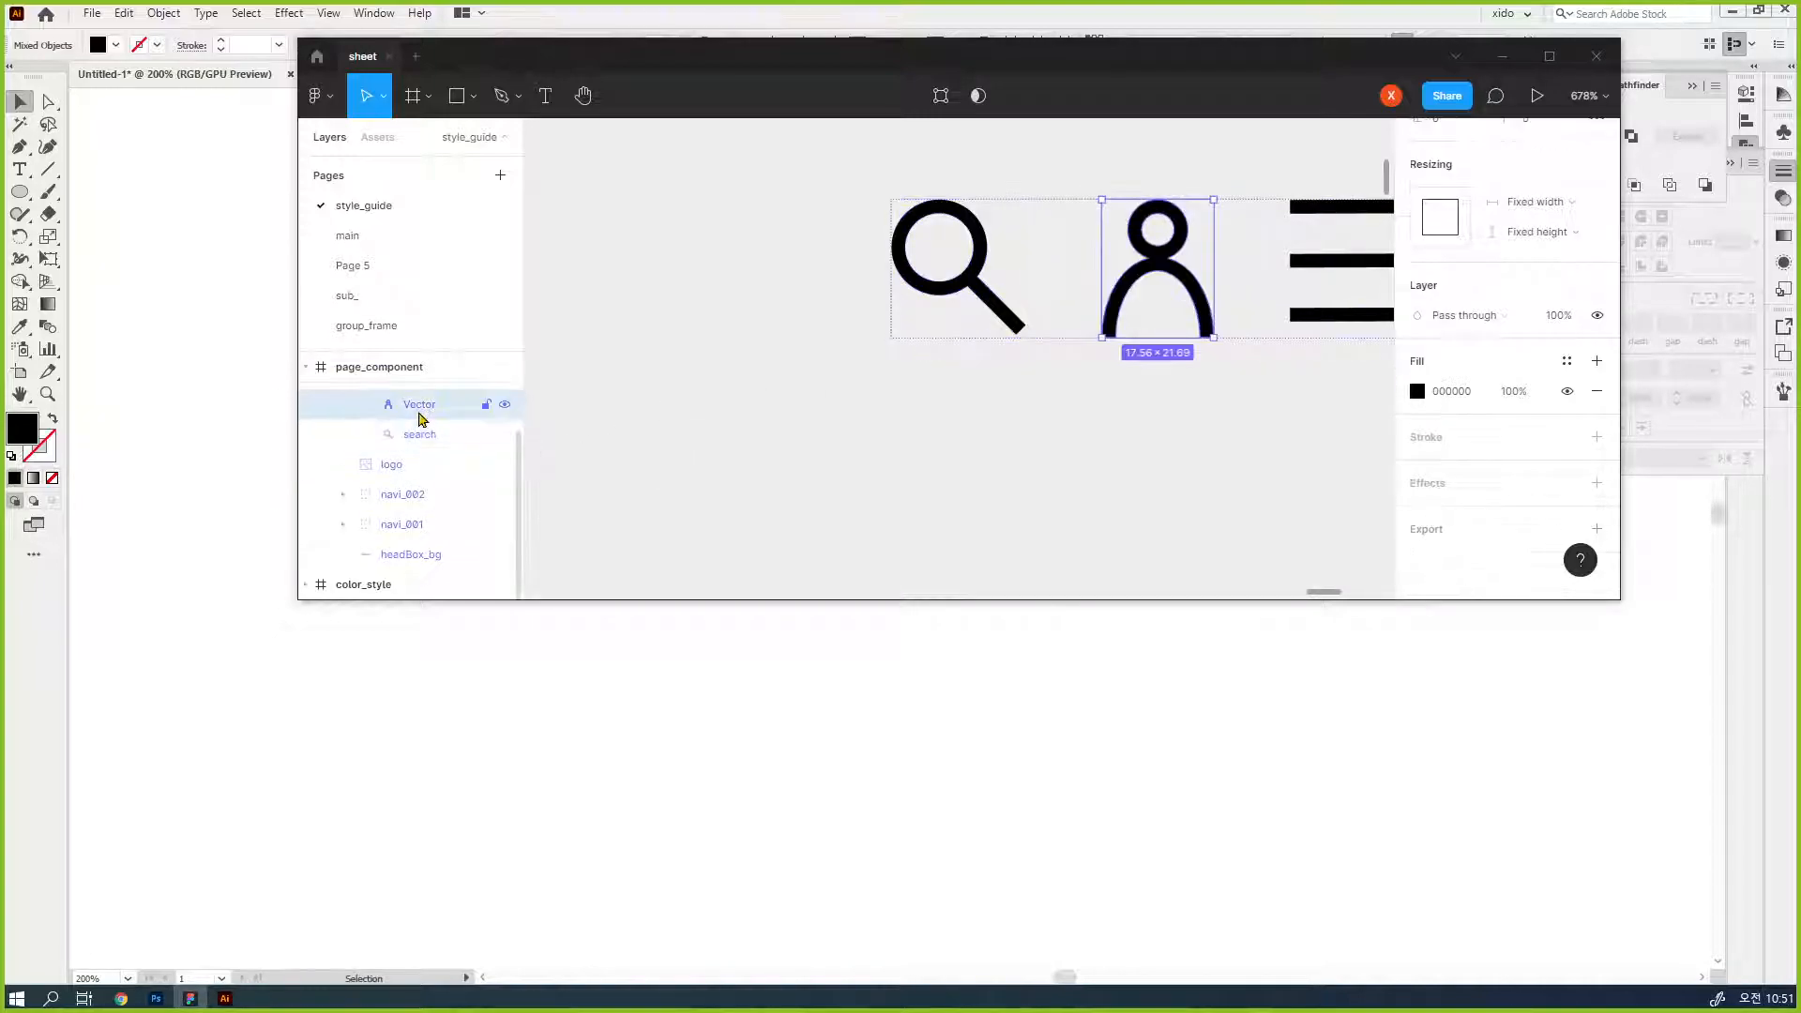
{"action": "double_click", "coordinate": [418, 409]}
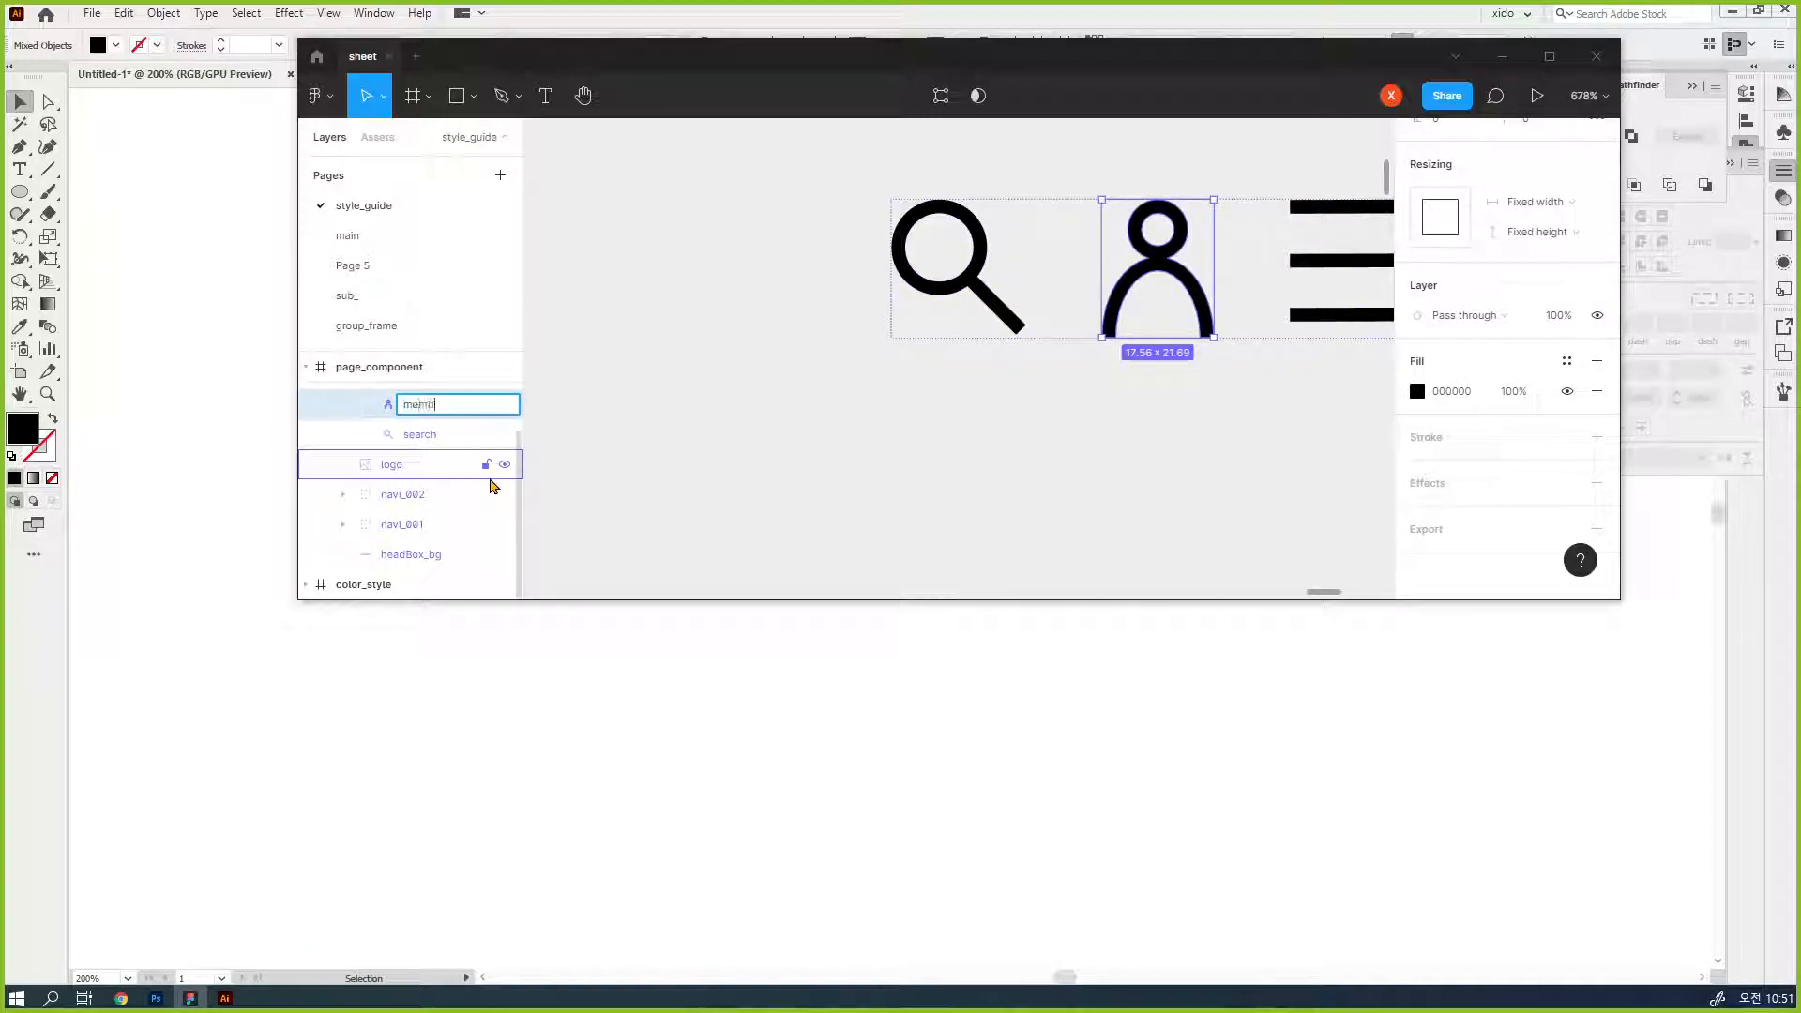
{"action": "key", "text": "Return"}
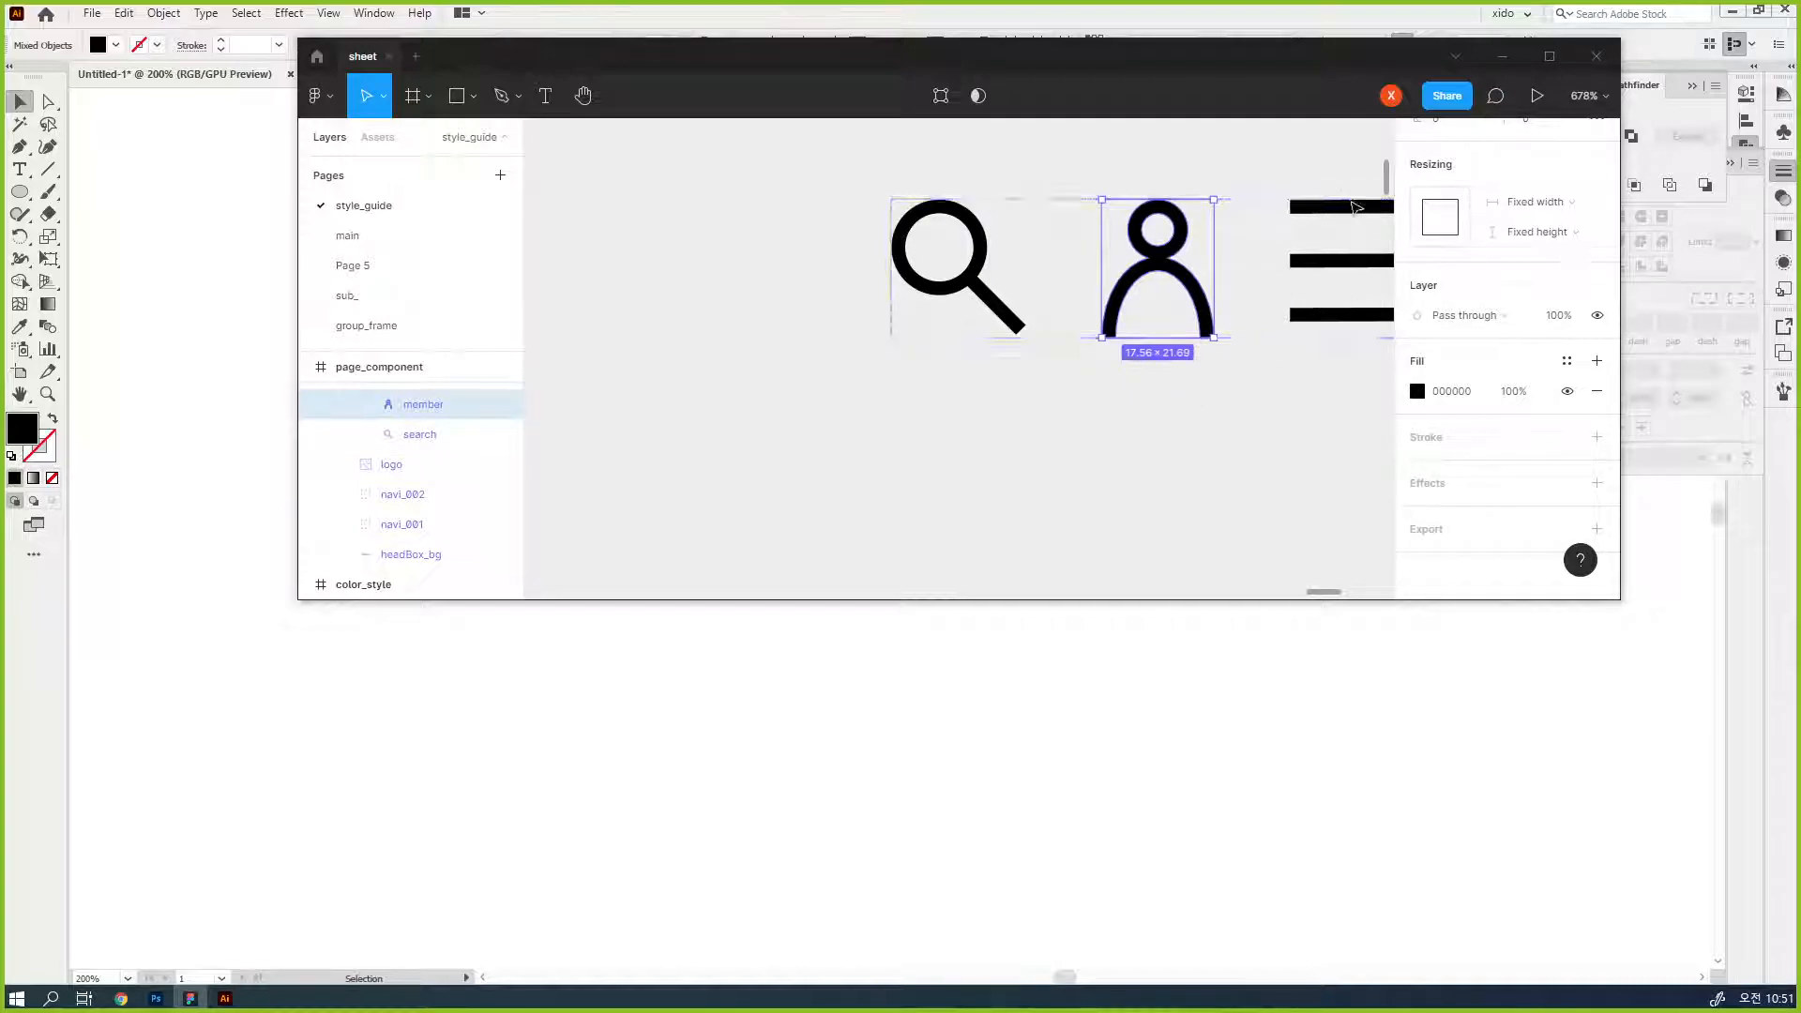
- Rename the three-bar icon's Group layer inside the header icon frame as menu
{"action": "left_click", "coordinate": [1154, 481]}
{"action": "left_click_drag", "start_coordinate": [1263, 430], "coordinate": [1073, 454]}
{"action": "left_click", "coordinate": [422, 519]}
{"action": "left_click", "coordinate": [423, 460]}
{"action": "double_click", "coordinate": [422, 459]}
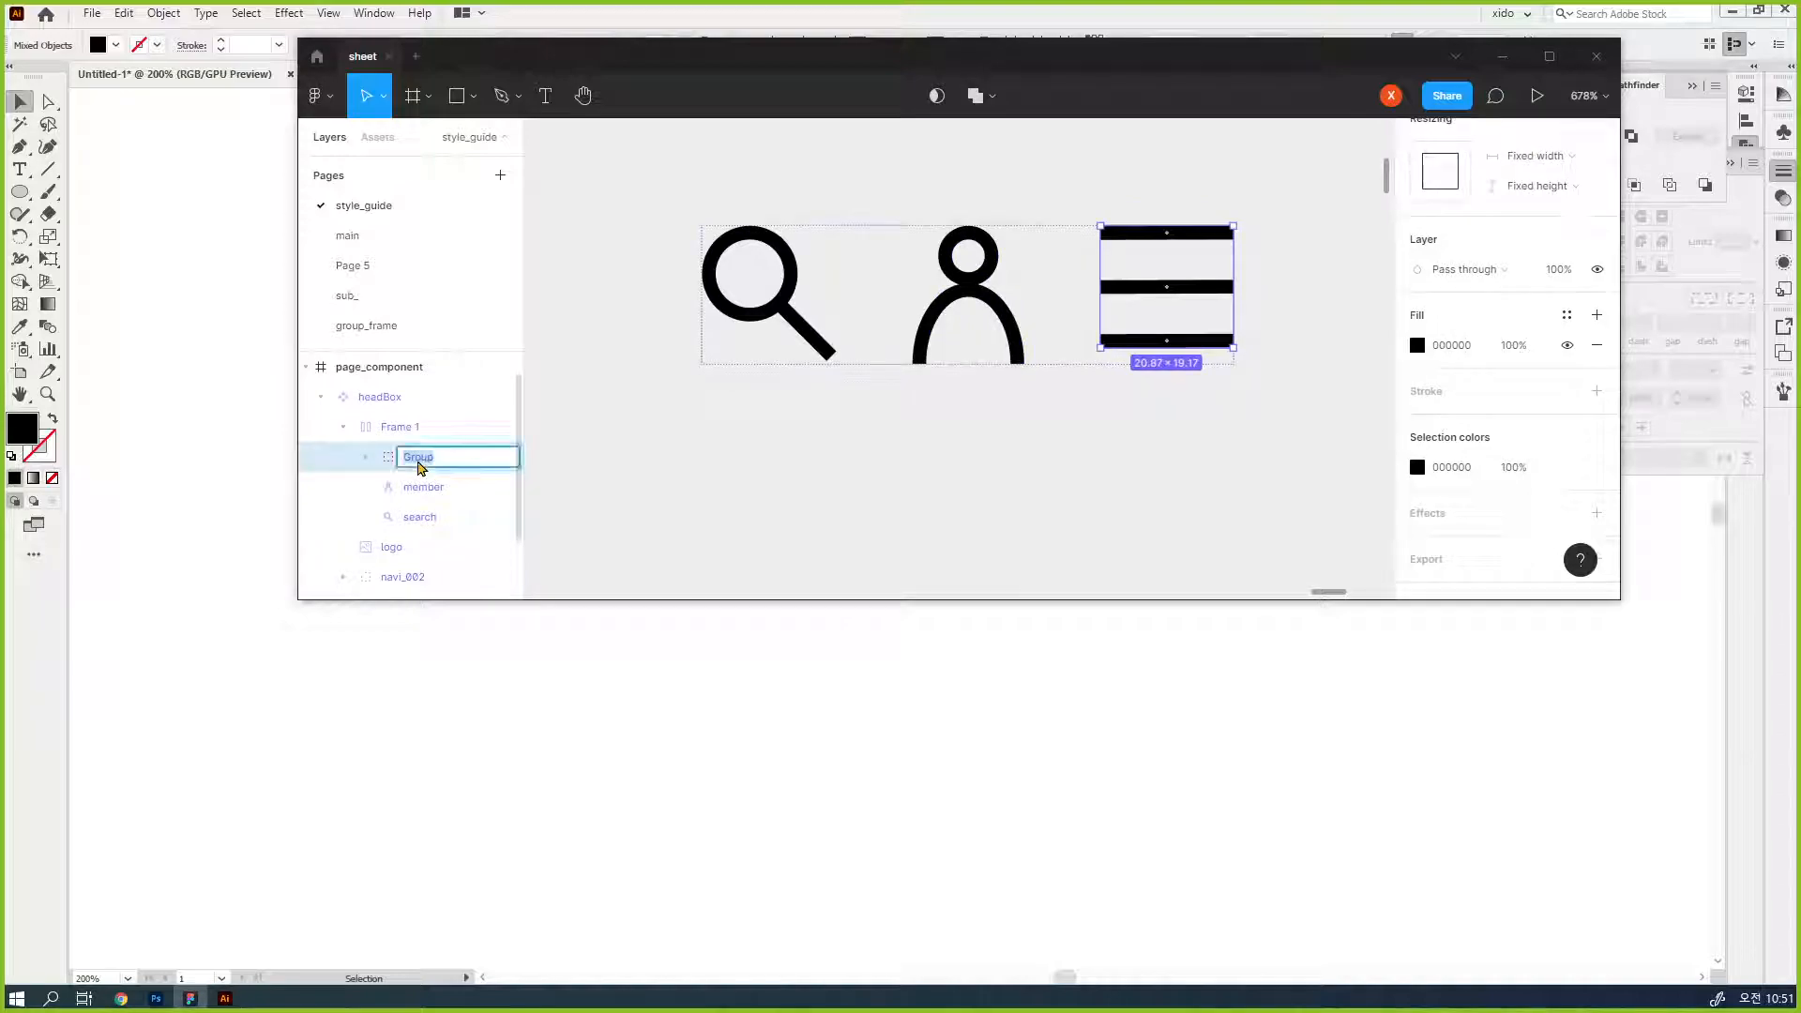
{"action": "type", "text": "menu"}
{"action": "key", "text": "Return"}
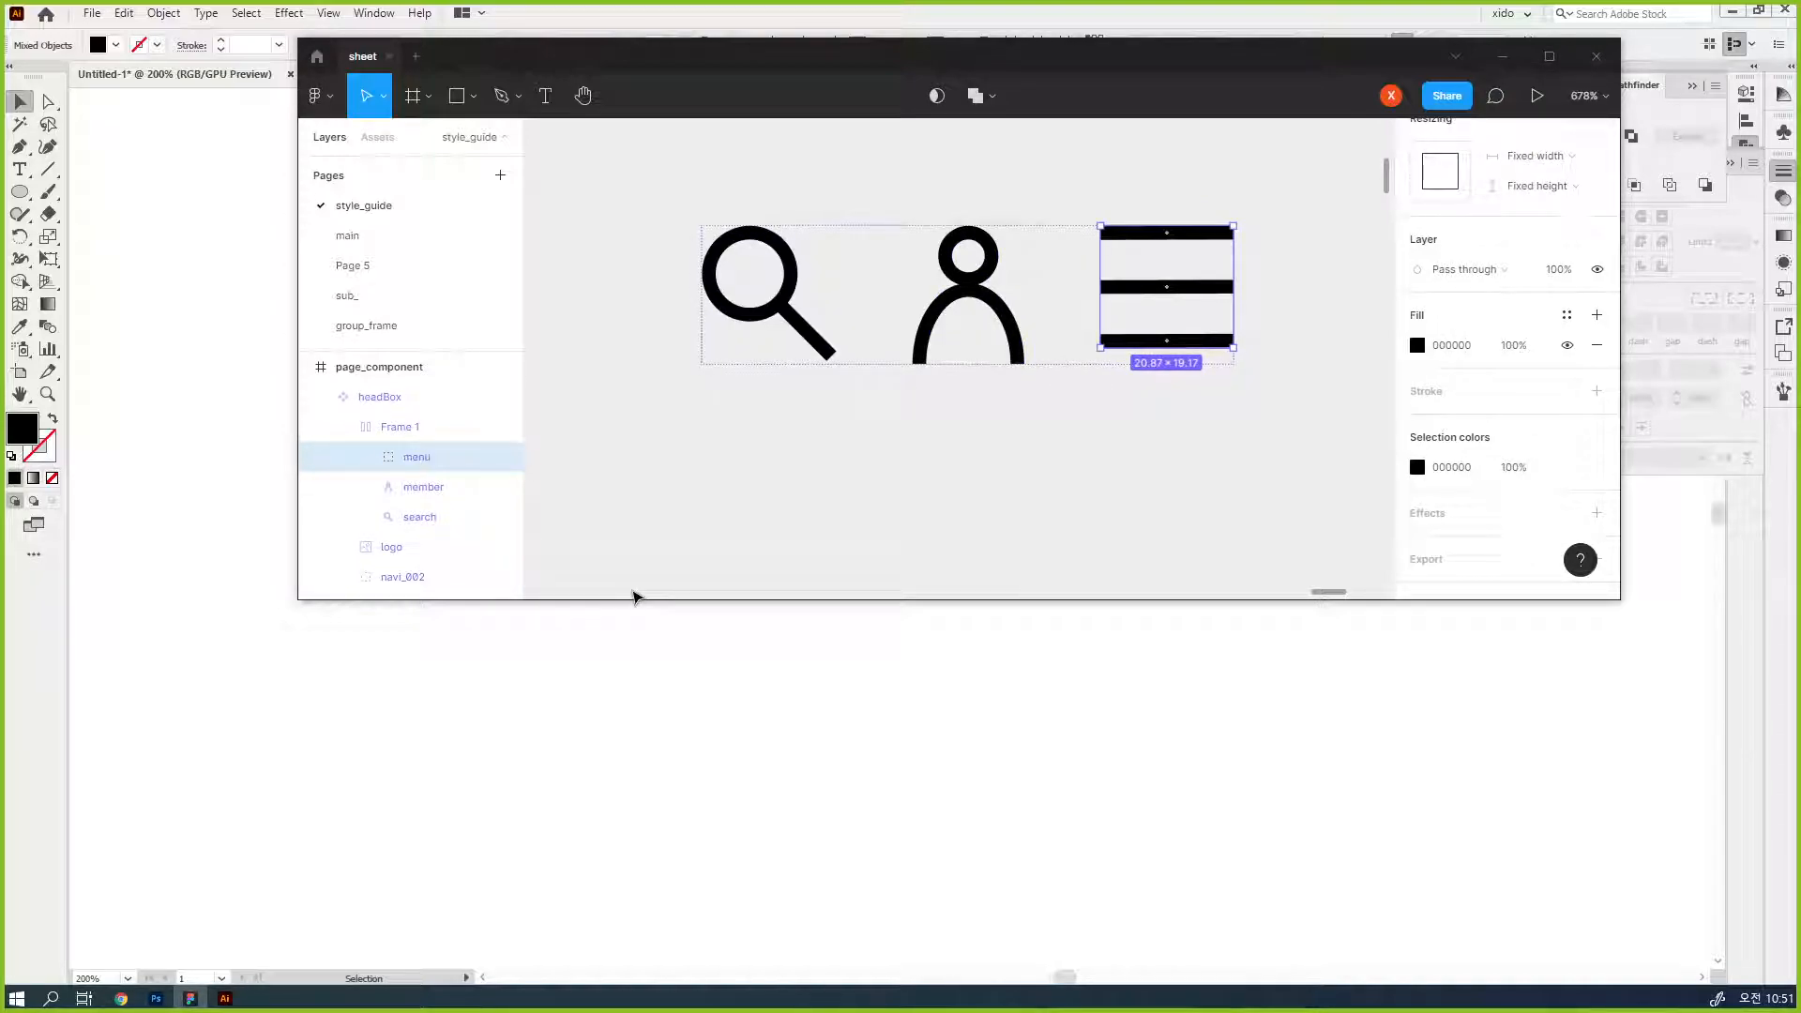
- Select the menu, member and search layers together and add a 1x PNG export setting to them
{"action": "left_click", "coordinate": [427, 518], "text": "shift"}
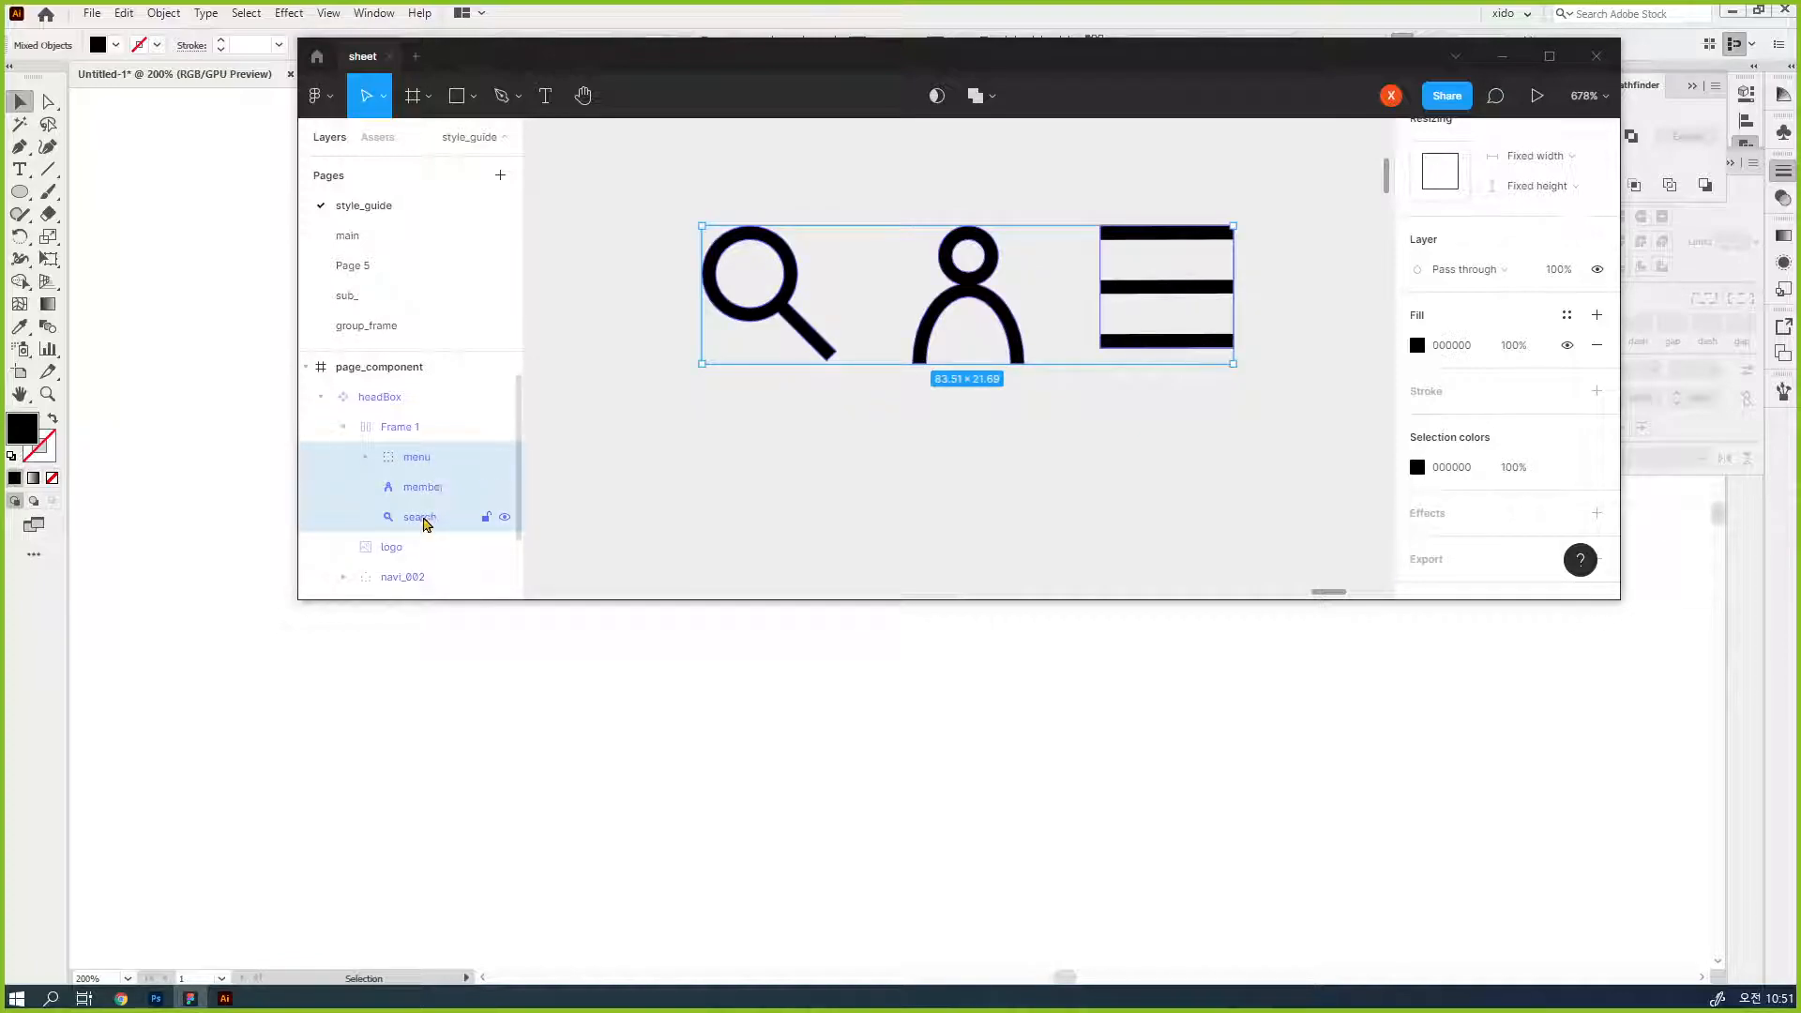
{"action": "scroll", "coordinate": [1483, 507], "scroll_direction": "down", "scroll_amount": 1}
{"action": "left_click", "coordinate": [1445, 536]}
{"action": "scroll", "coordinate": [1496, 394], "scroll_direction": "down", "scroll_amount": 3}
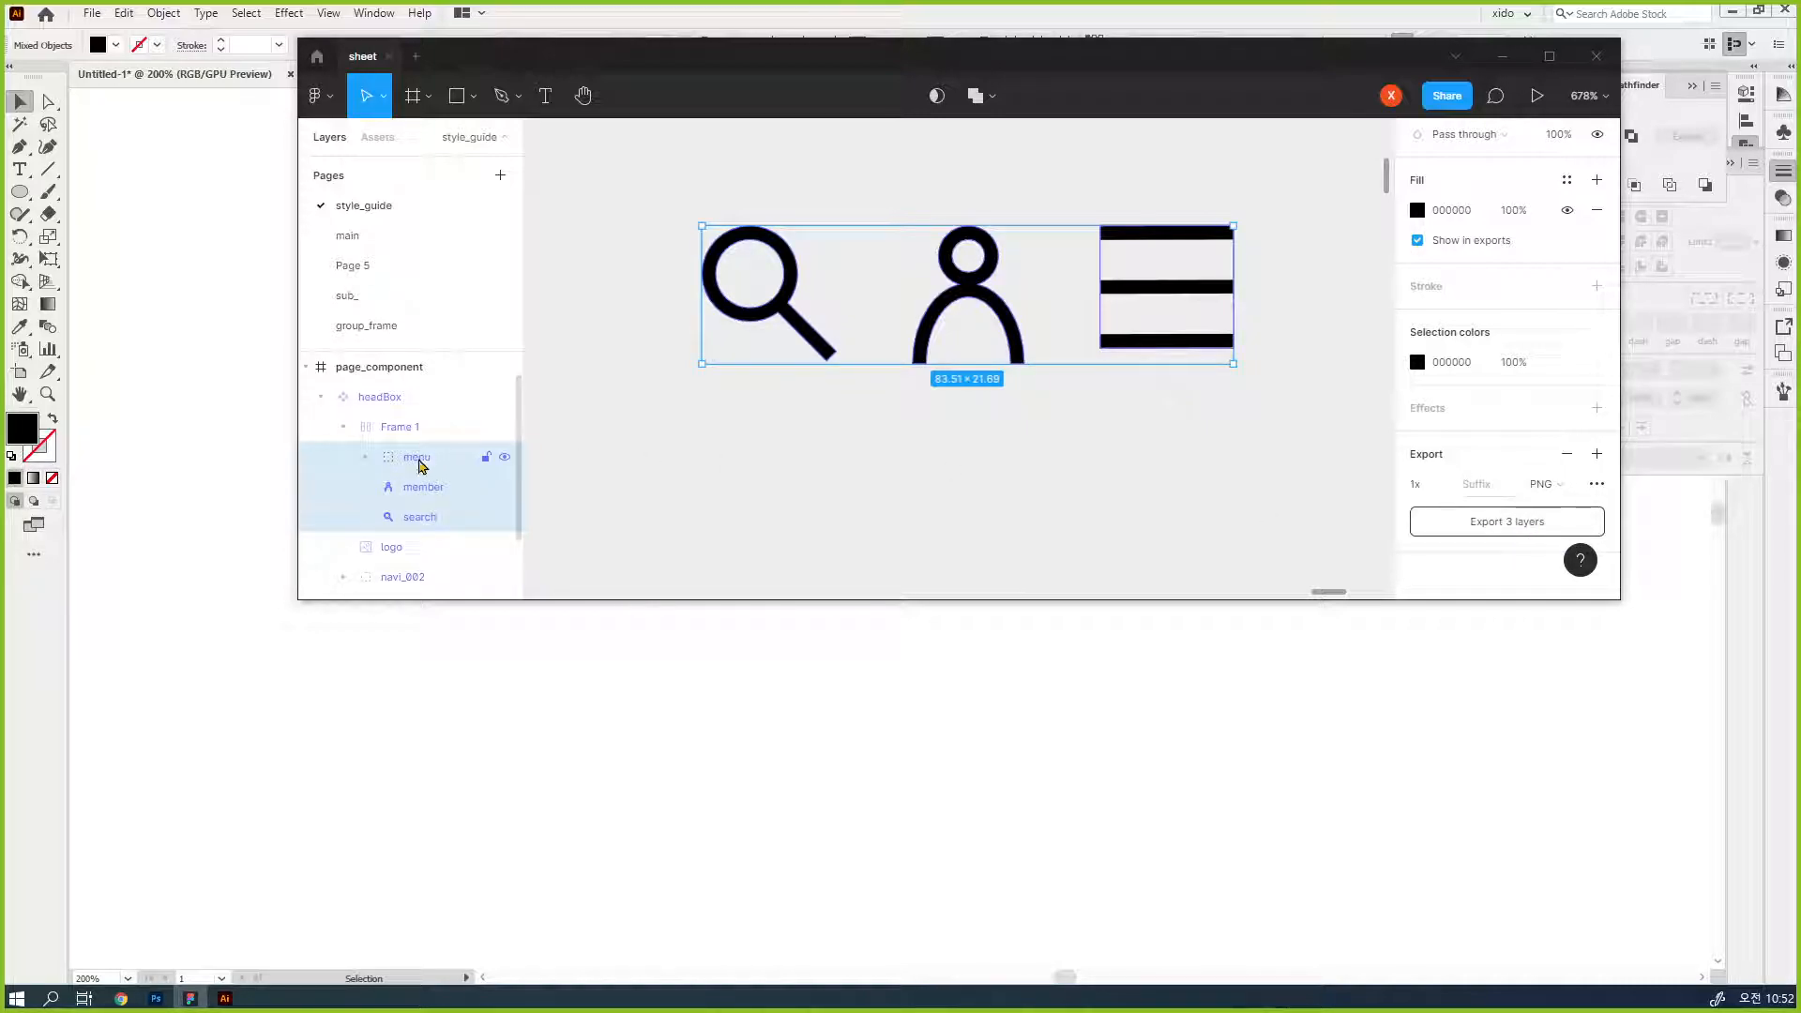
- Check the export settings of the menu, member and search layers and of their parent Frame 1 one by one
{"action": "left_click", "coordinate": [418, 466]}
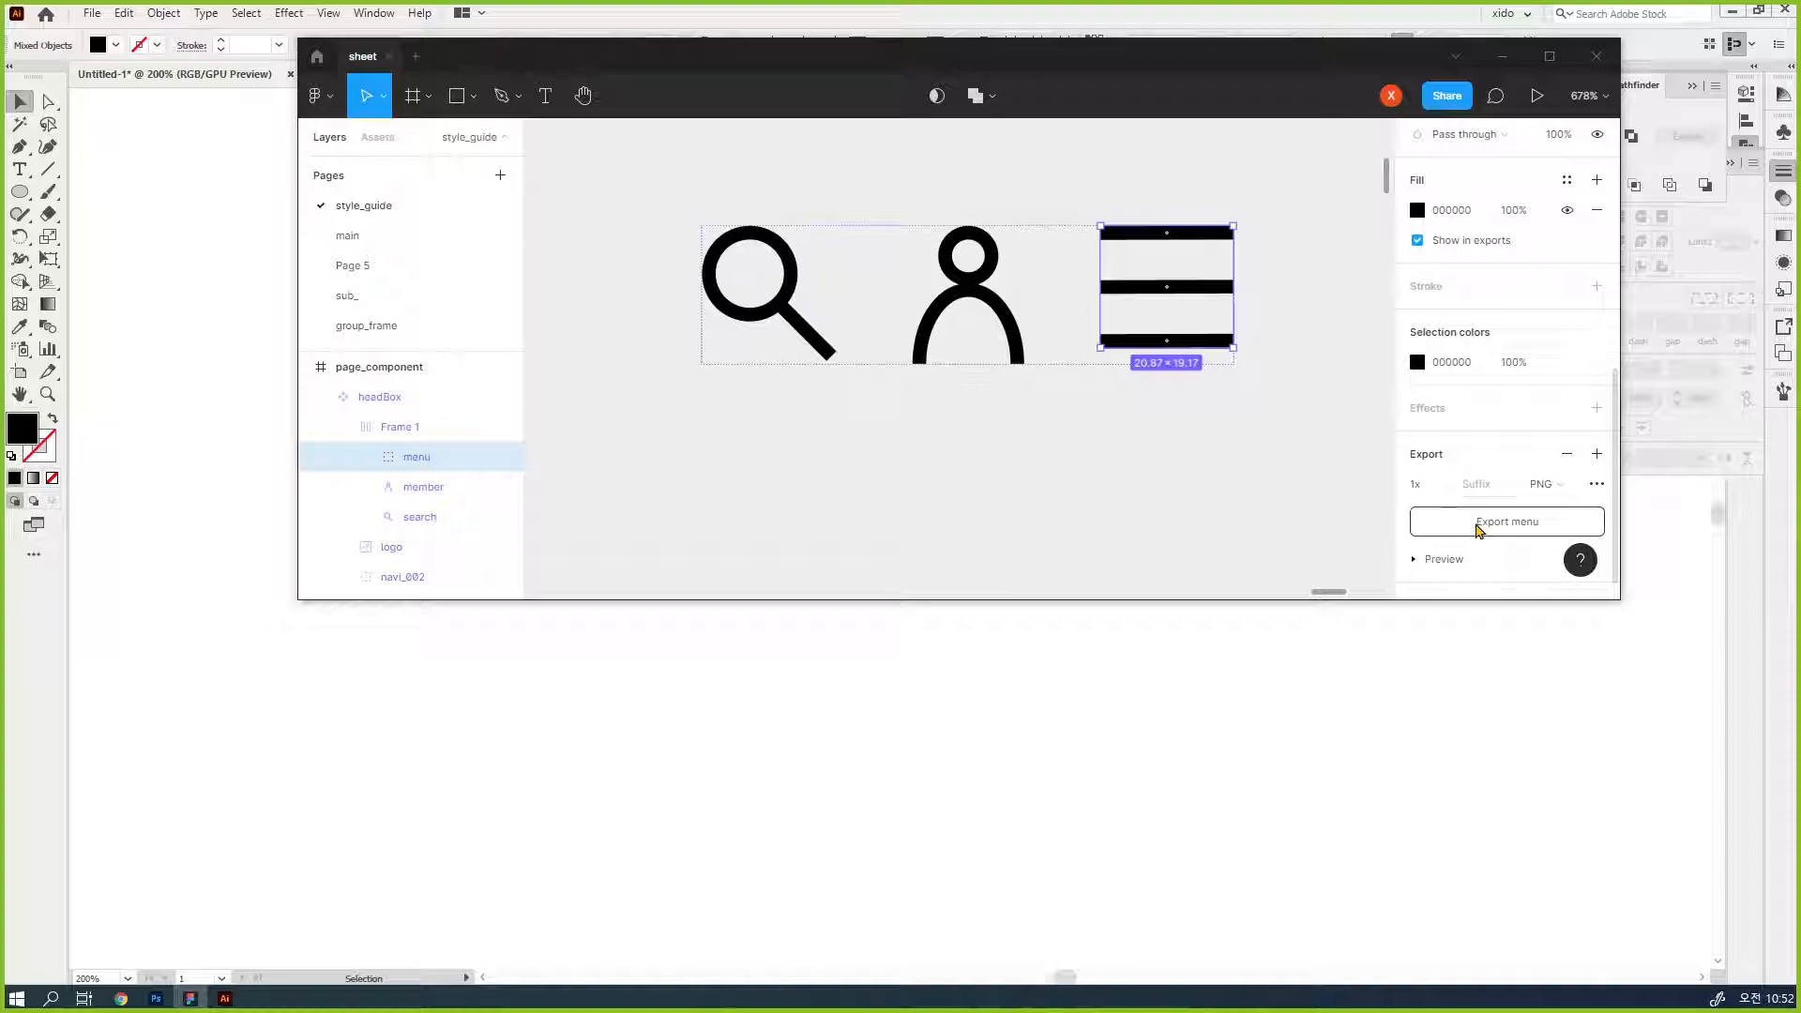
{"action": "left_click", "coordinate": [411, 432]}
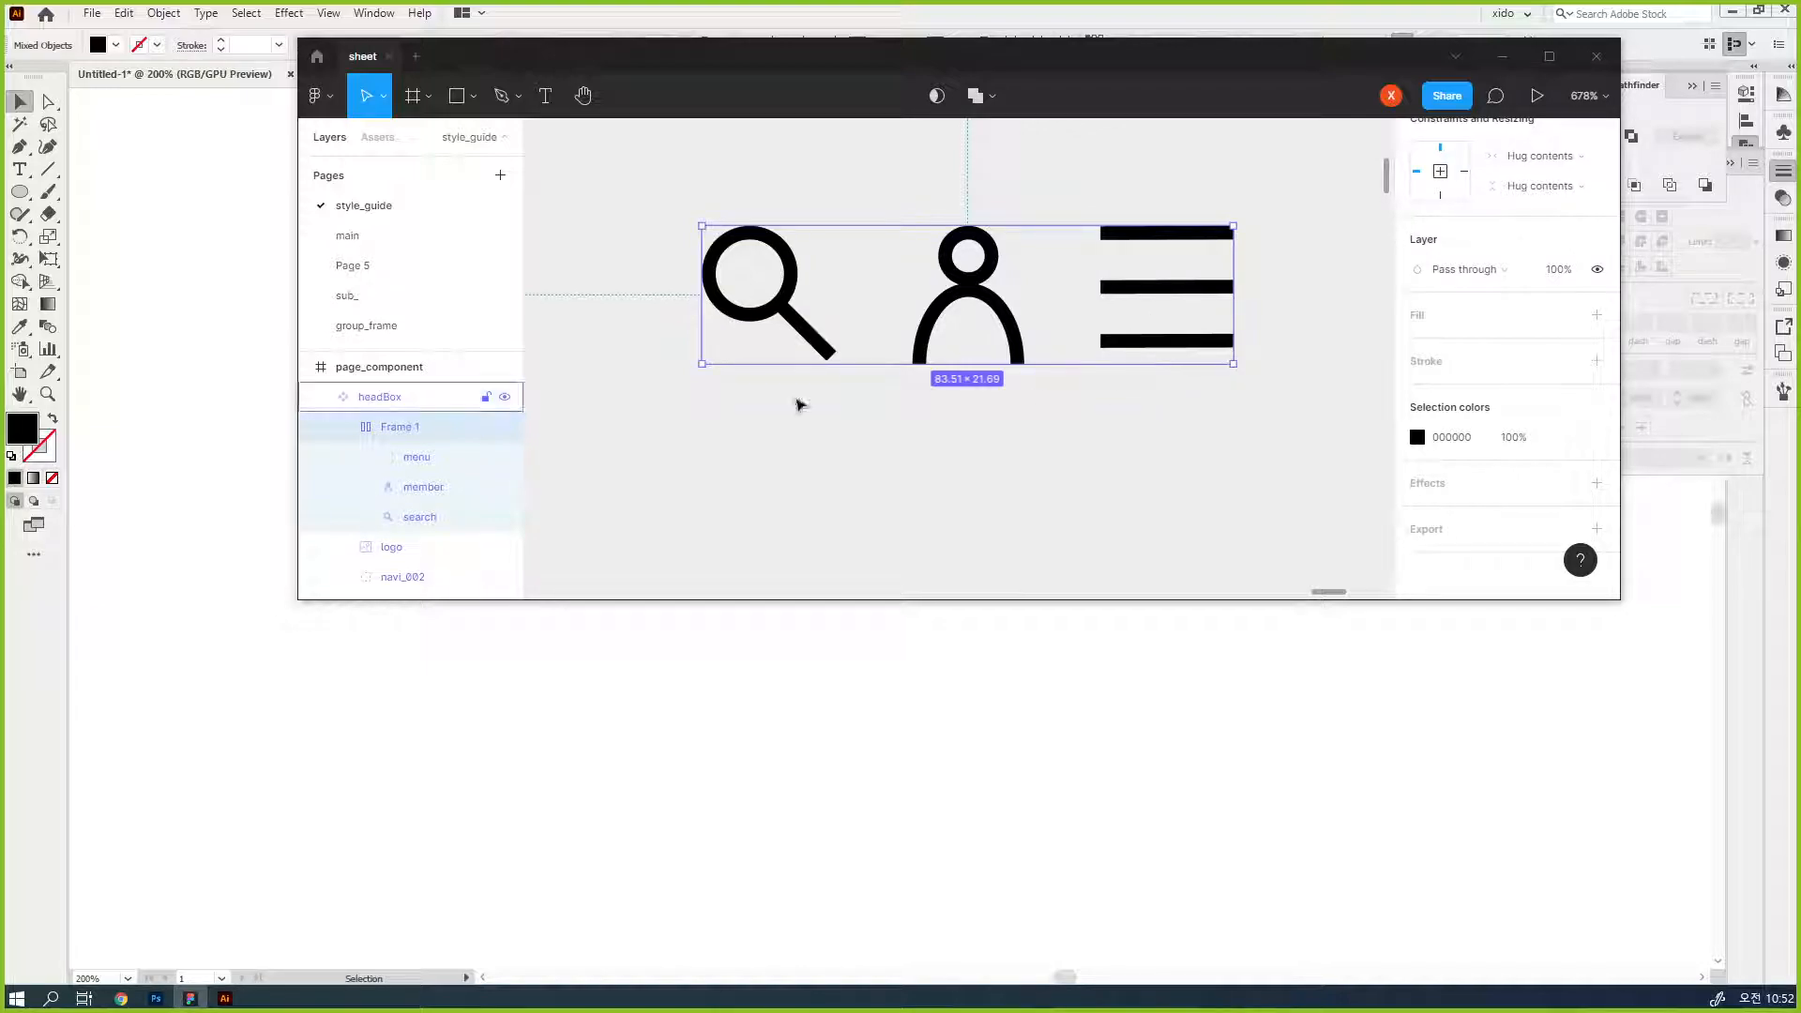
{"action": "left_click", "coordinate": [416, 459]}
{"action": "left_click", "coordinate": [438, 490]}
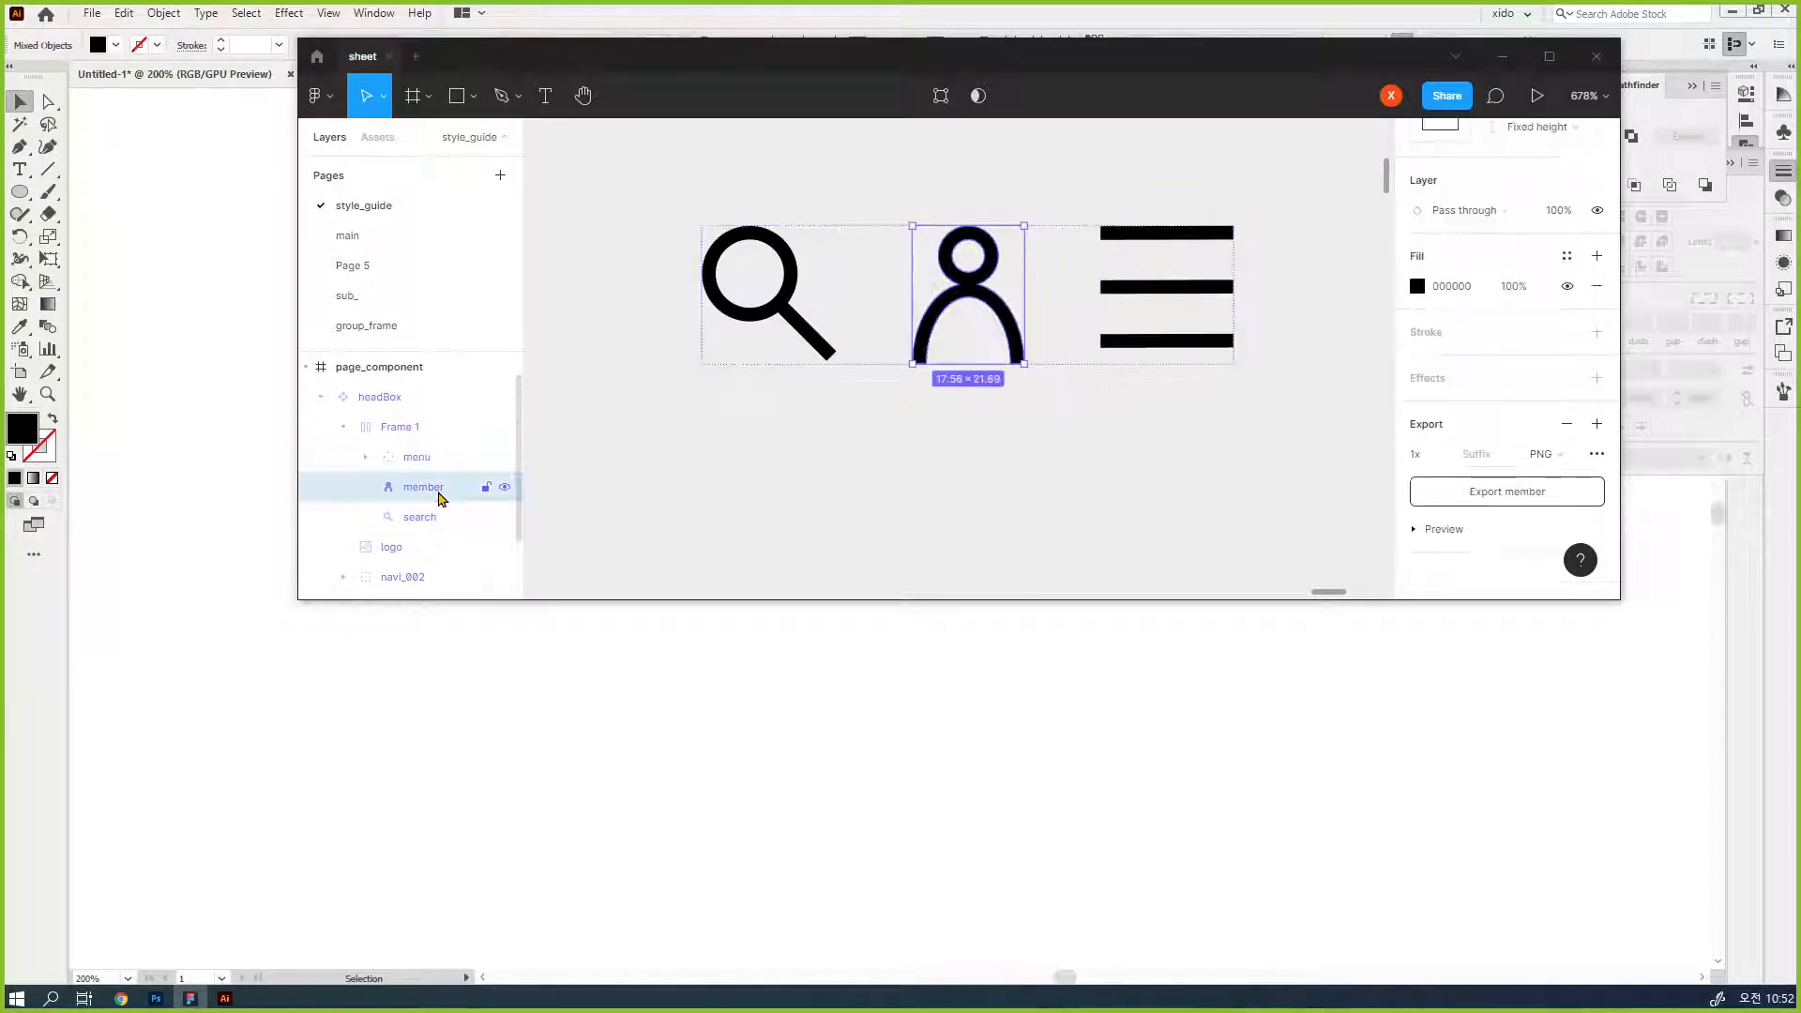
{"action": "left_click", "coordinate": [421, 523]}
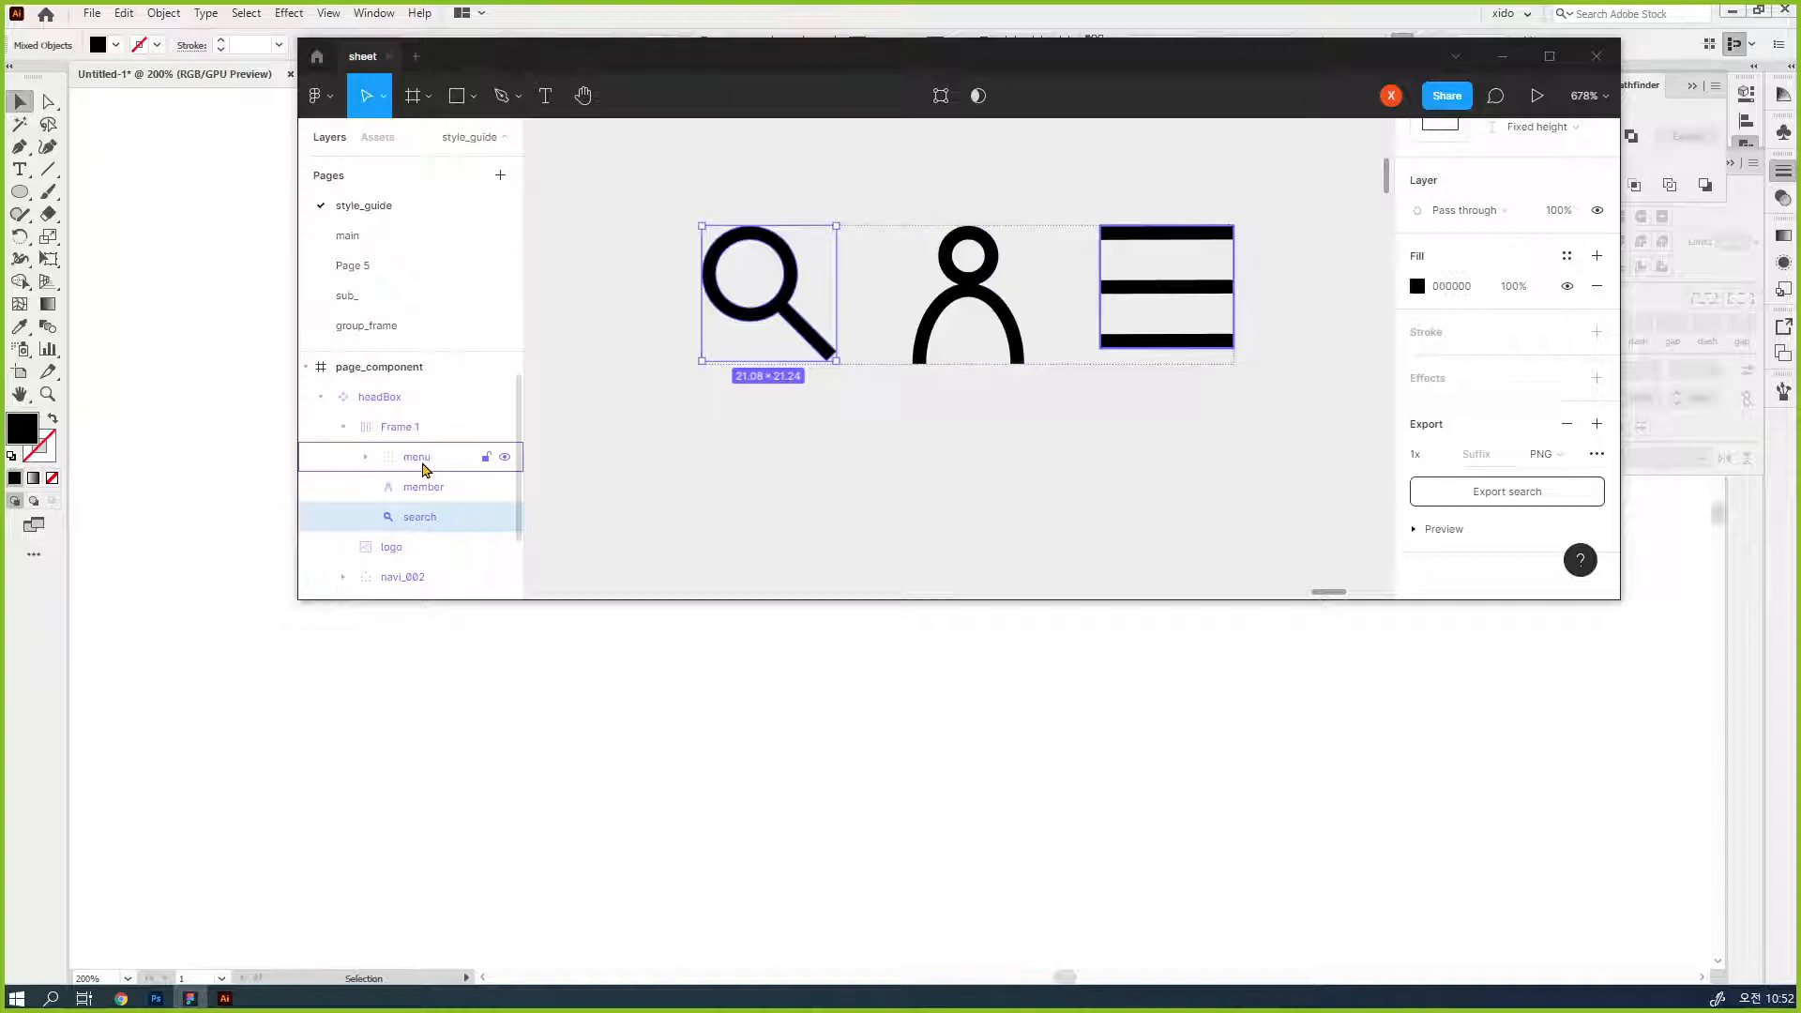
- Select the menu, member and search layers together and export them as PNG files into a new folder on the desktop
{"action": "left_click", "coordinate": [420, 458], "text": "shift"}
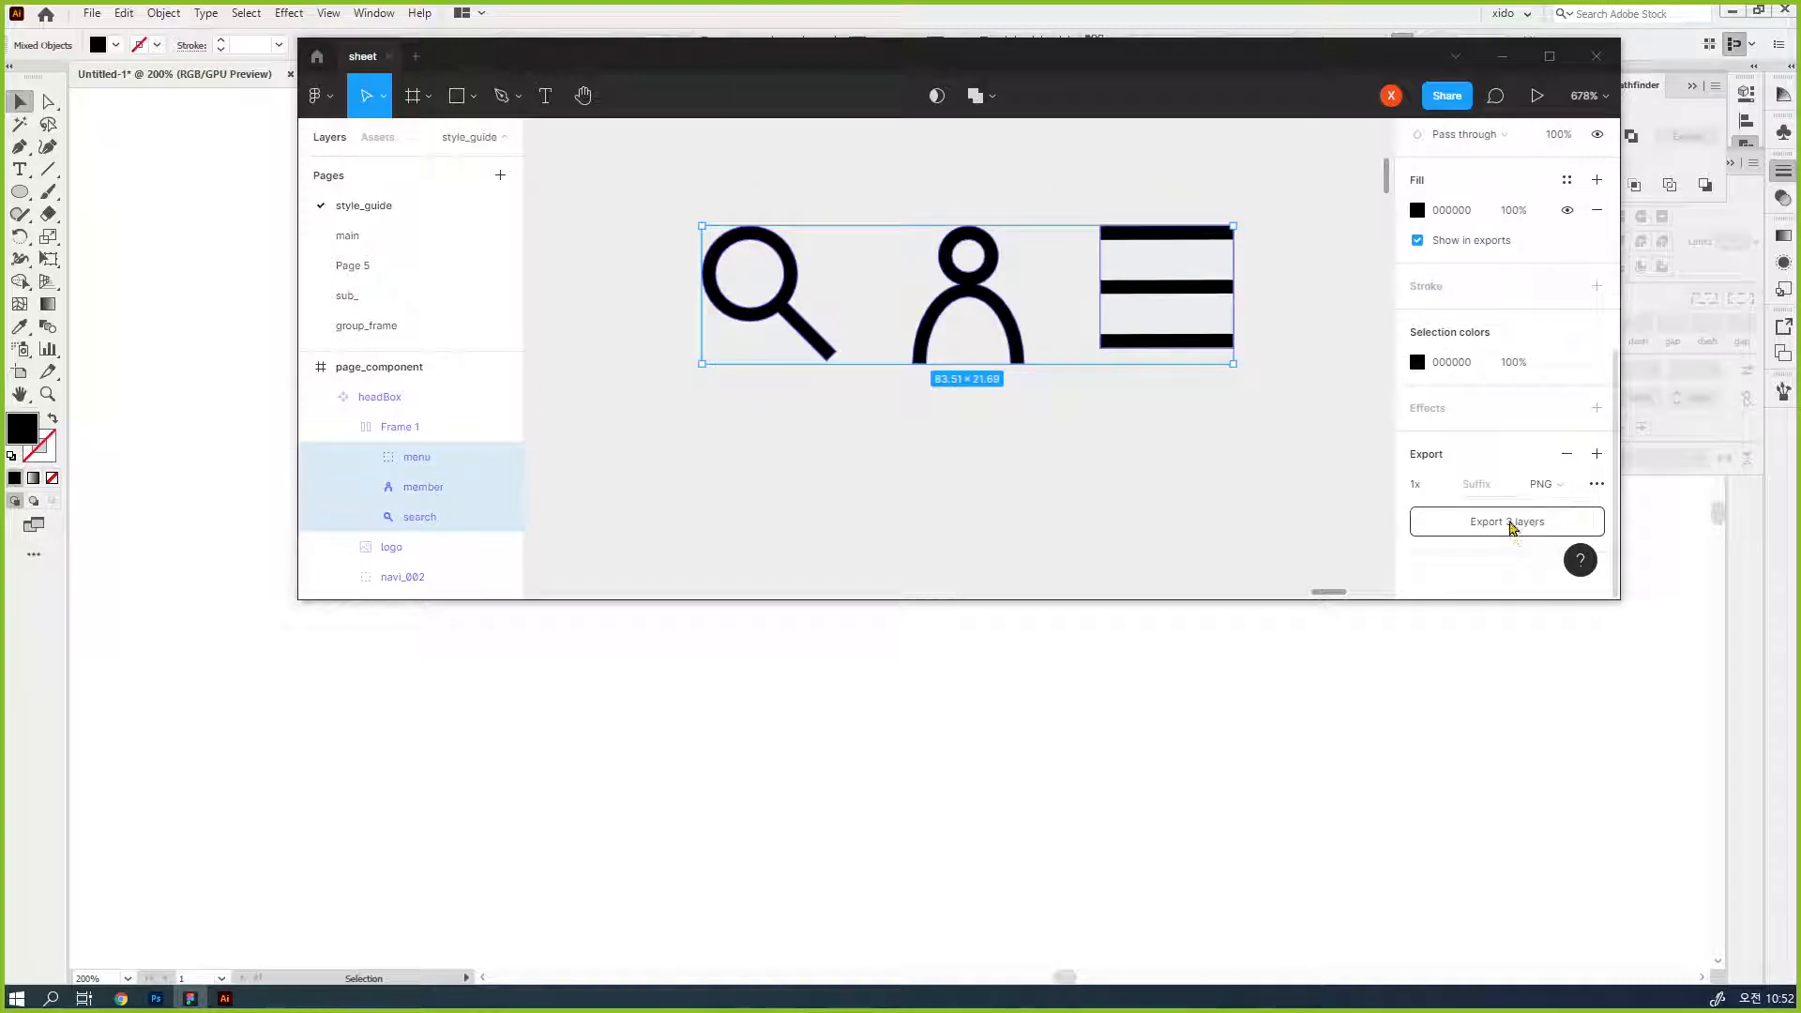
{"action": "left_click", "coordinate": [1509, 523]}
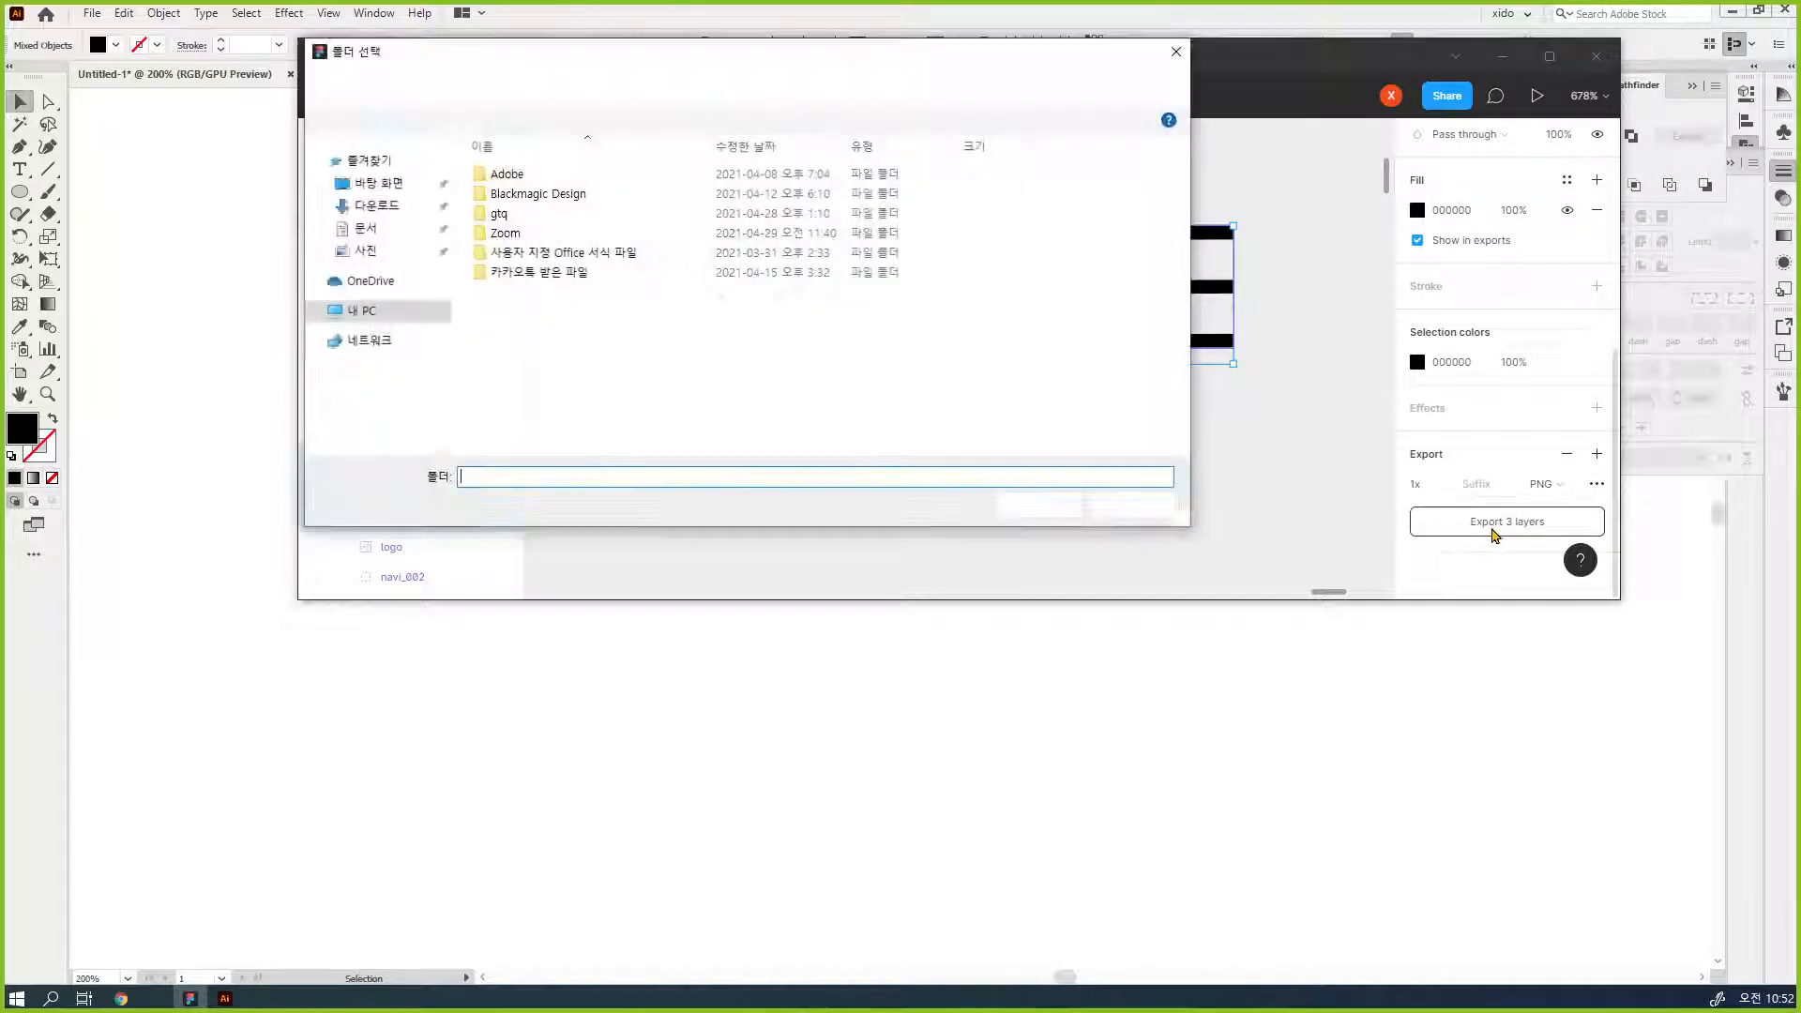
{"action": "left_click", "coordinate": [380, 344]}
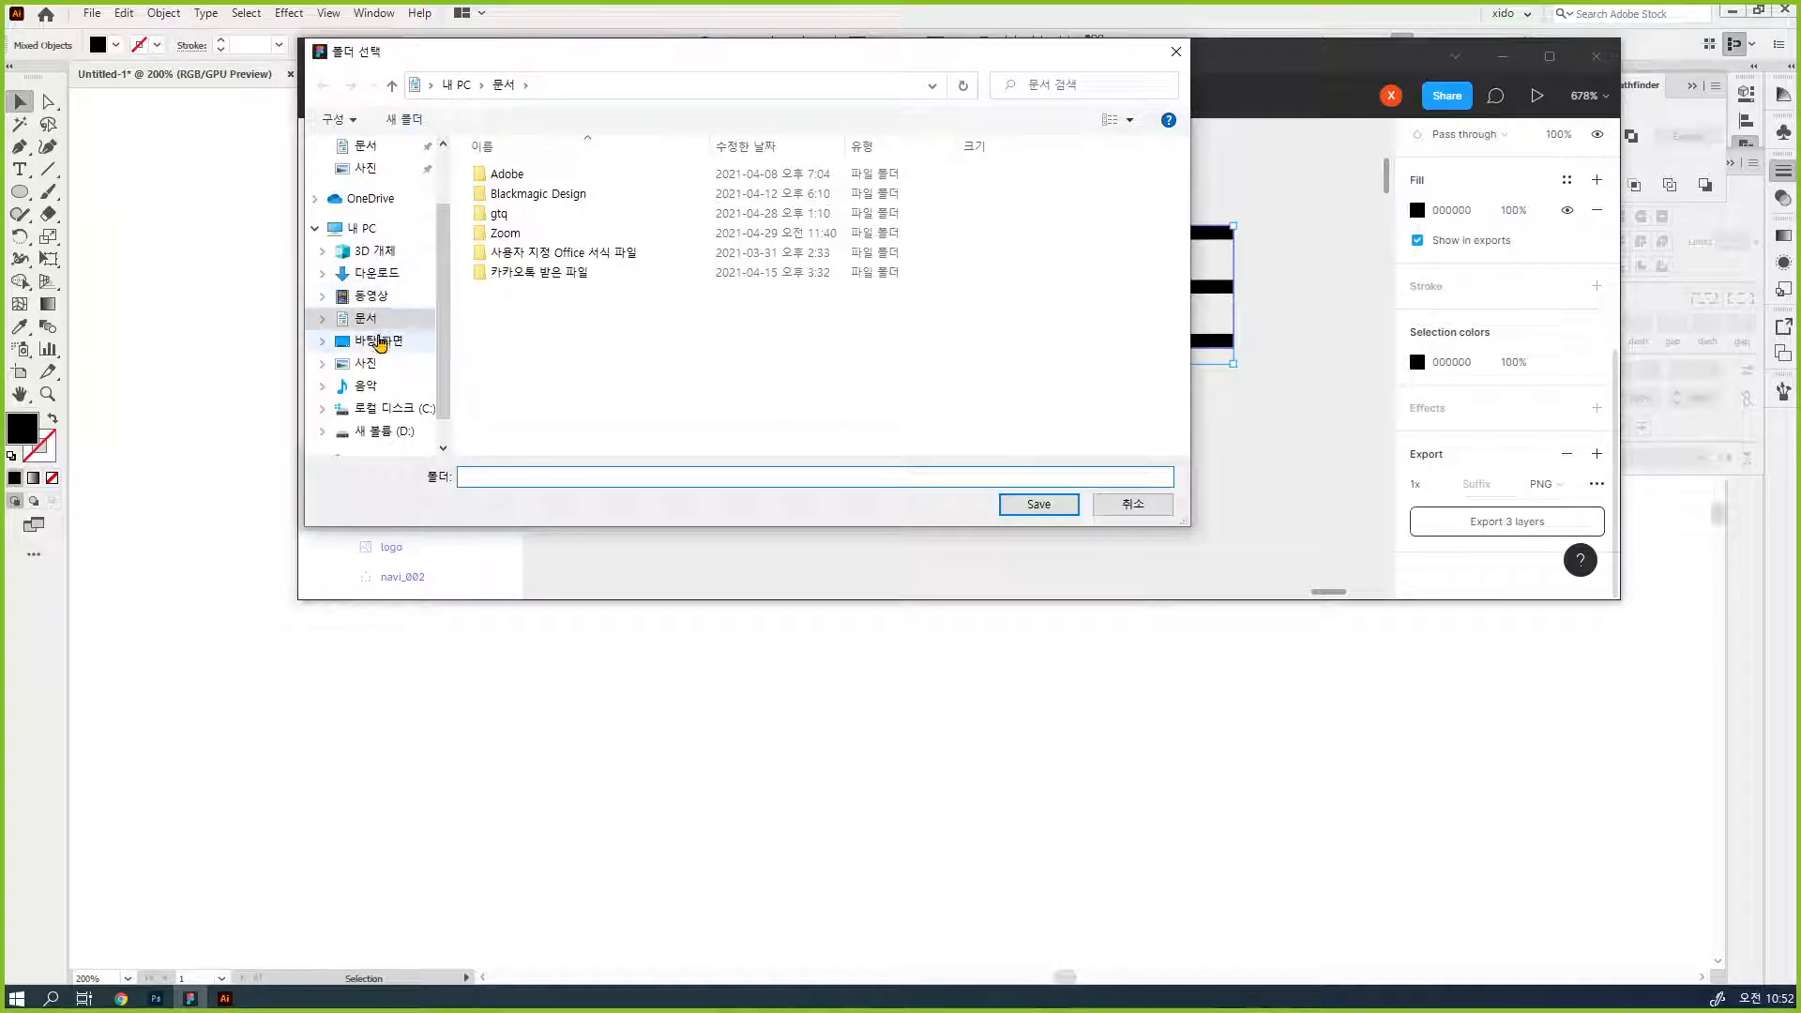
{"action": "right_click", "coordinate": [735, 319]}
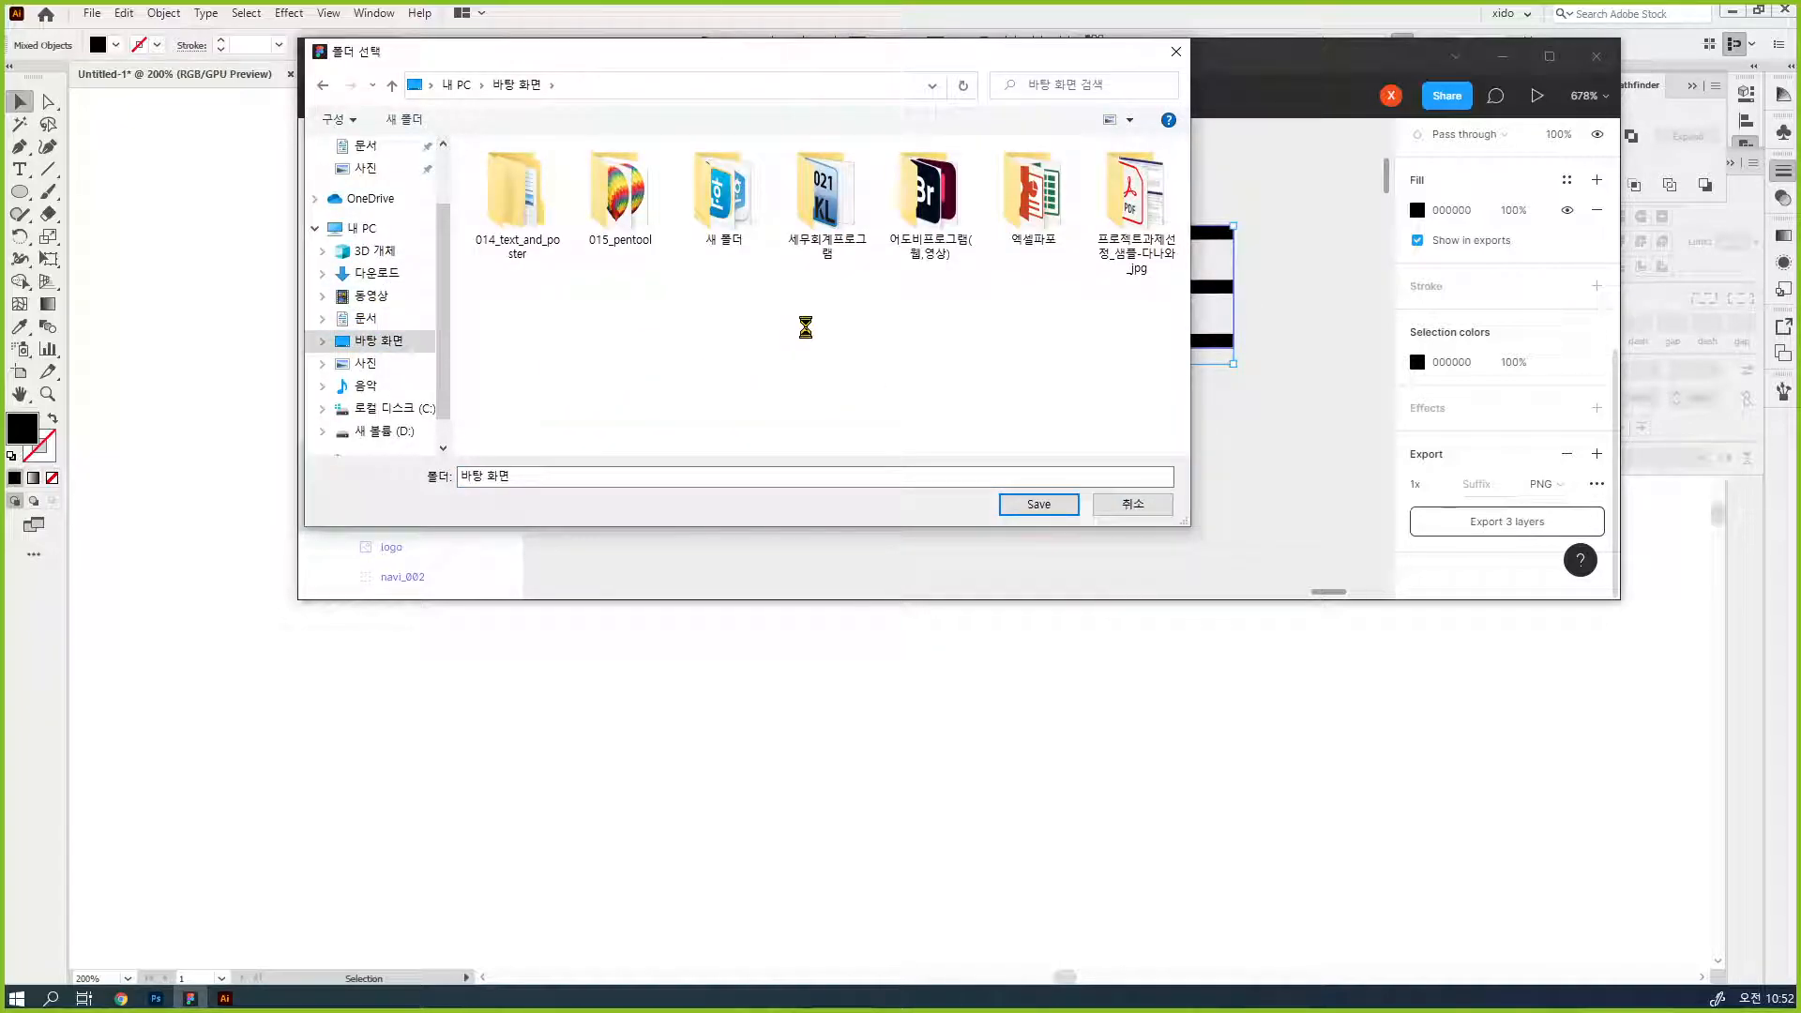
{"action": "left_click", "coordinate": [769, 330]}
{"action": "key", "text": "Return"}
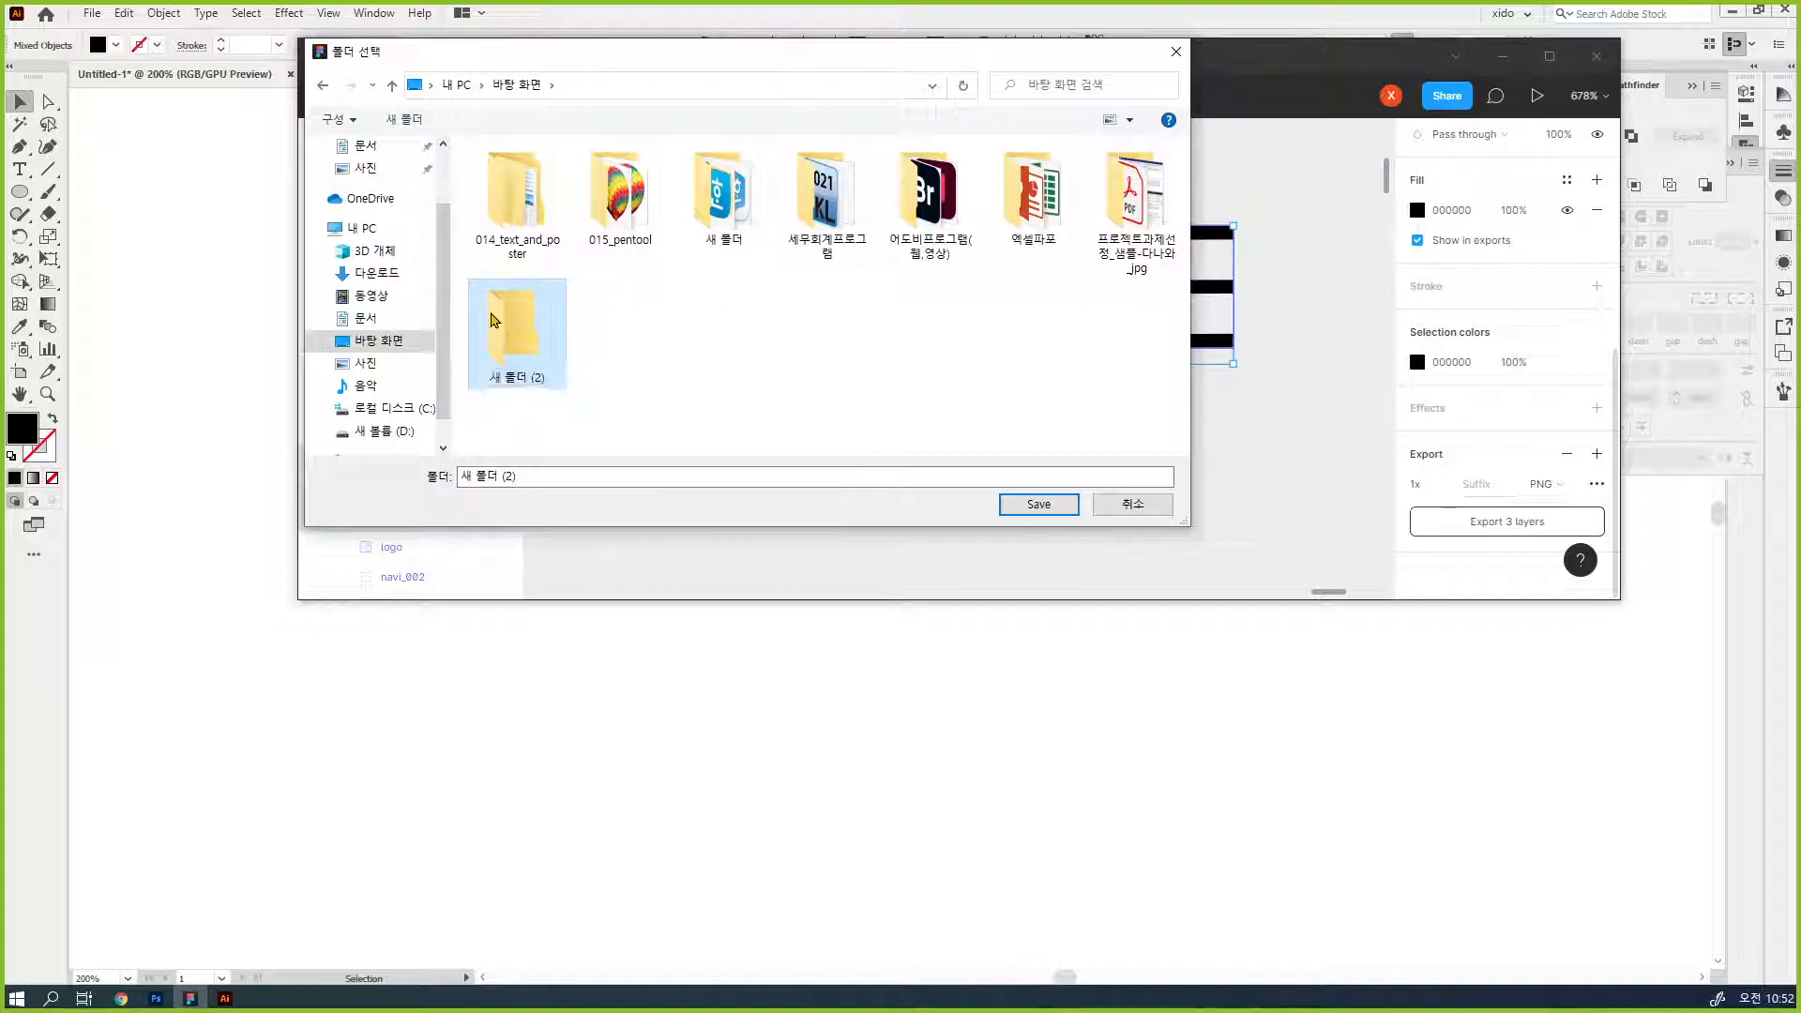
{"action": "key", "text": "Return"}
{"action": "left_click", "coordinate": [1053, 507]}
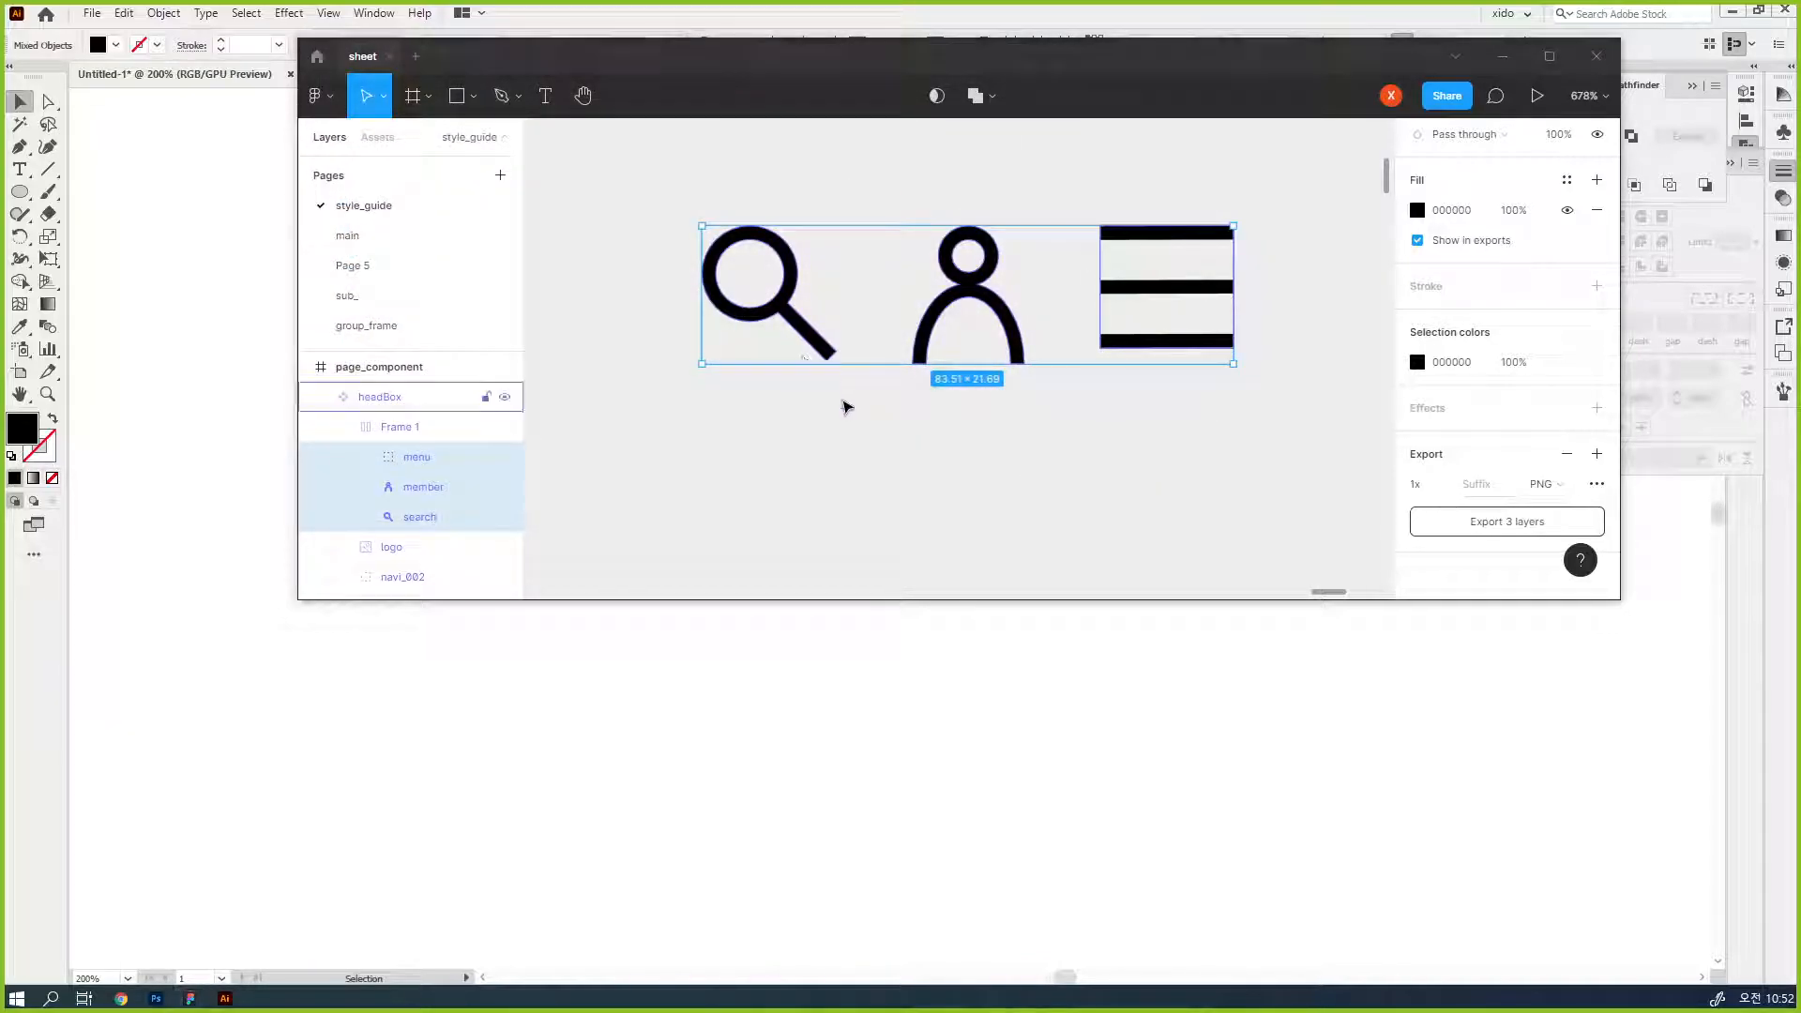
- Open the desktop folder 새 폴더 (2) in File Explorer and check the exported icon images
{"action": "key", "text": "super+e"}
{"action": "left_click_drag", "start_coordinate": [916, 473], "coordinate": [794, 273]}
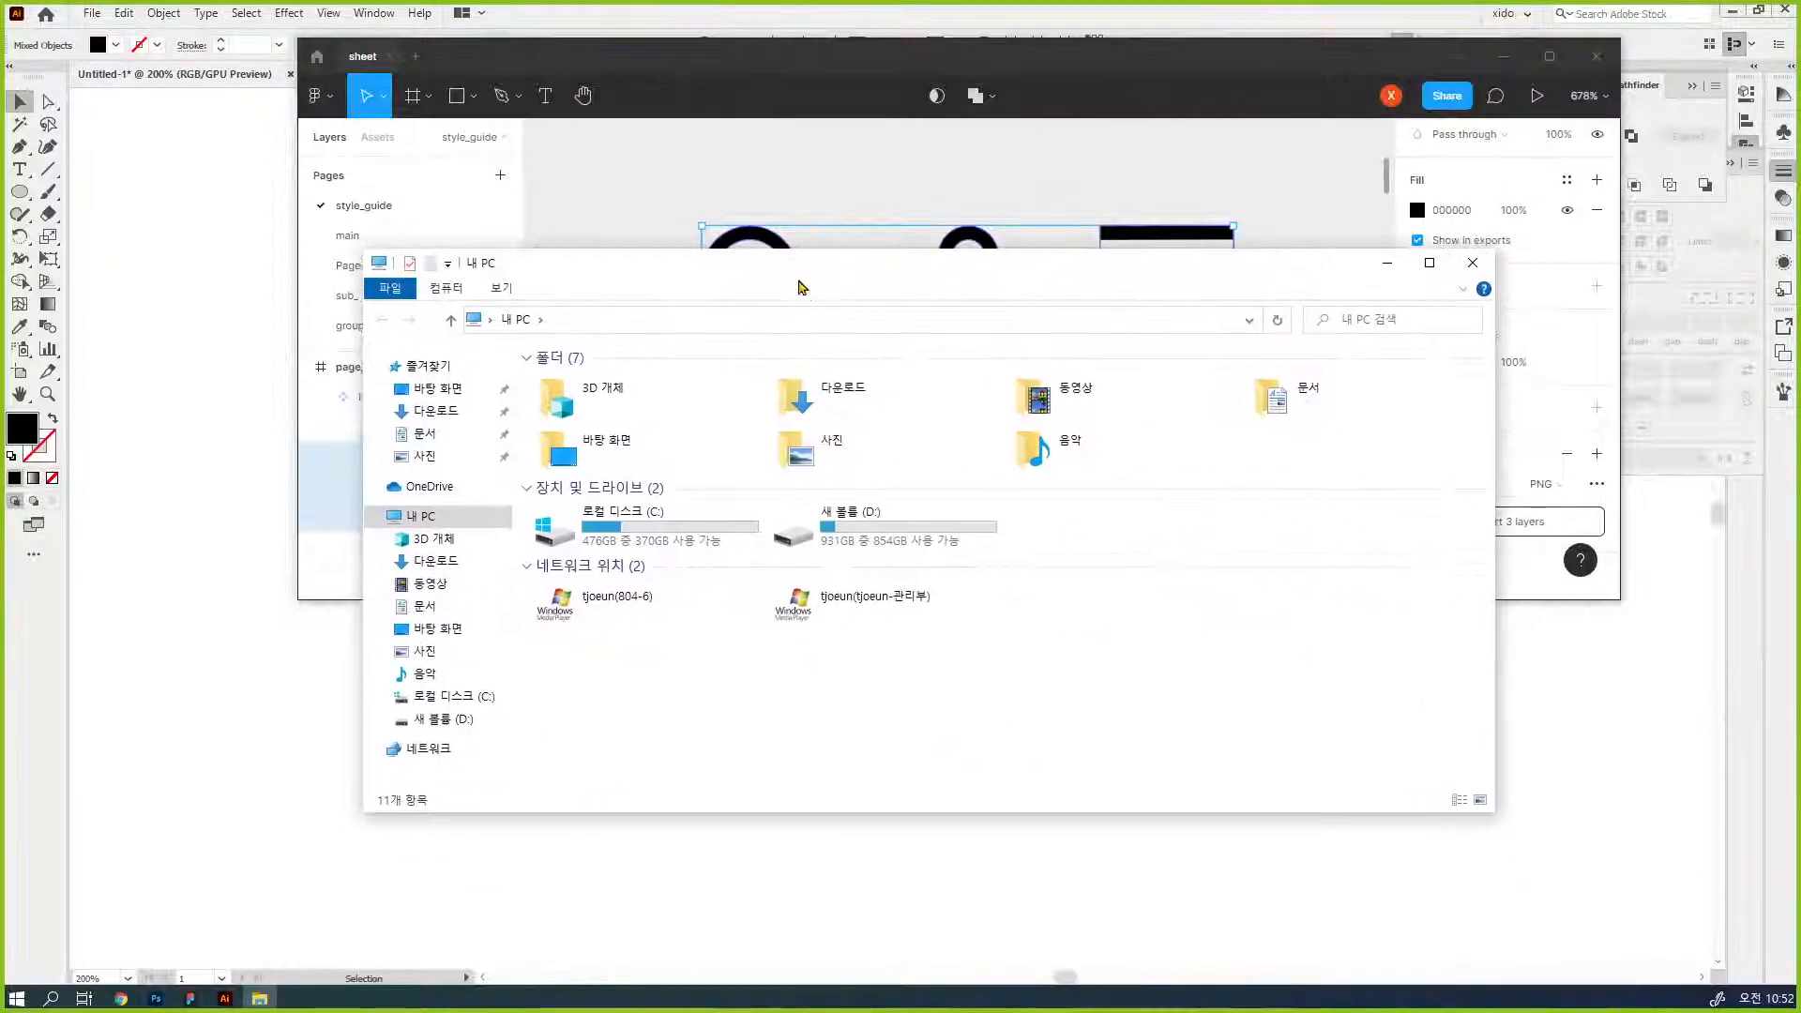
{"action": "left_click", "coordinate": [598, 465]}
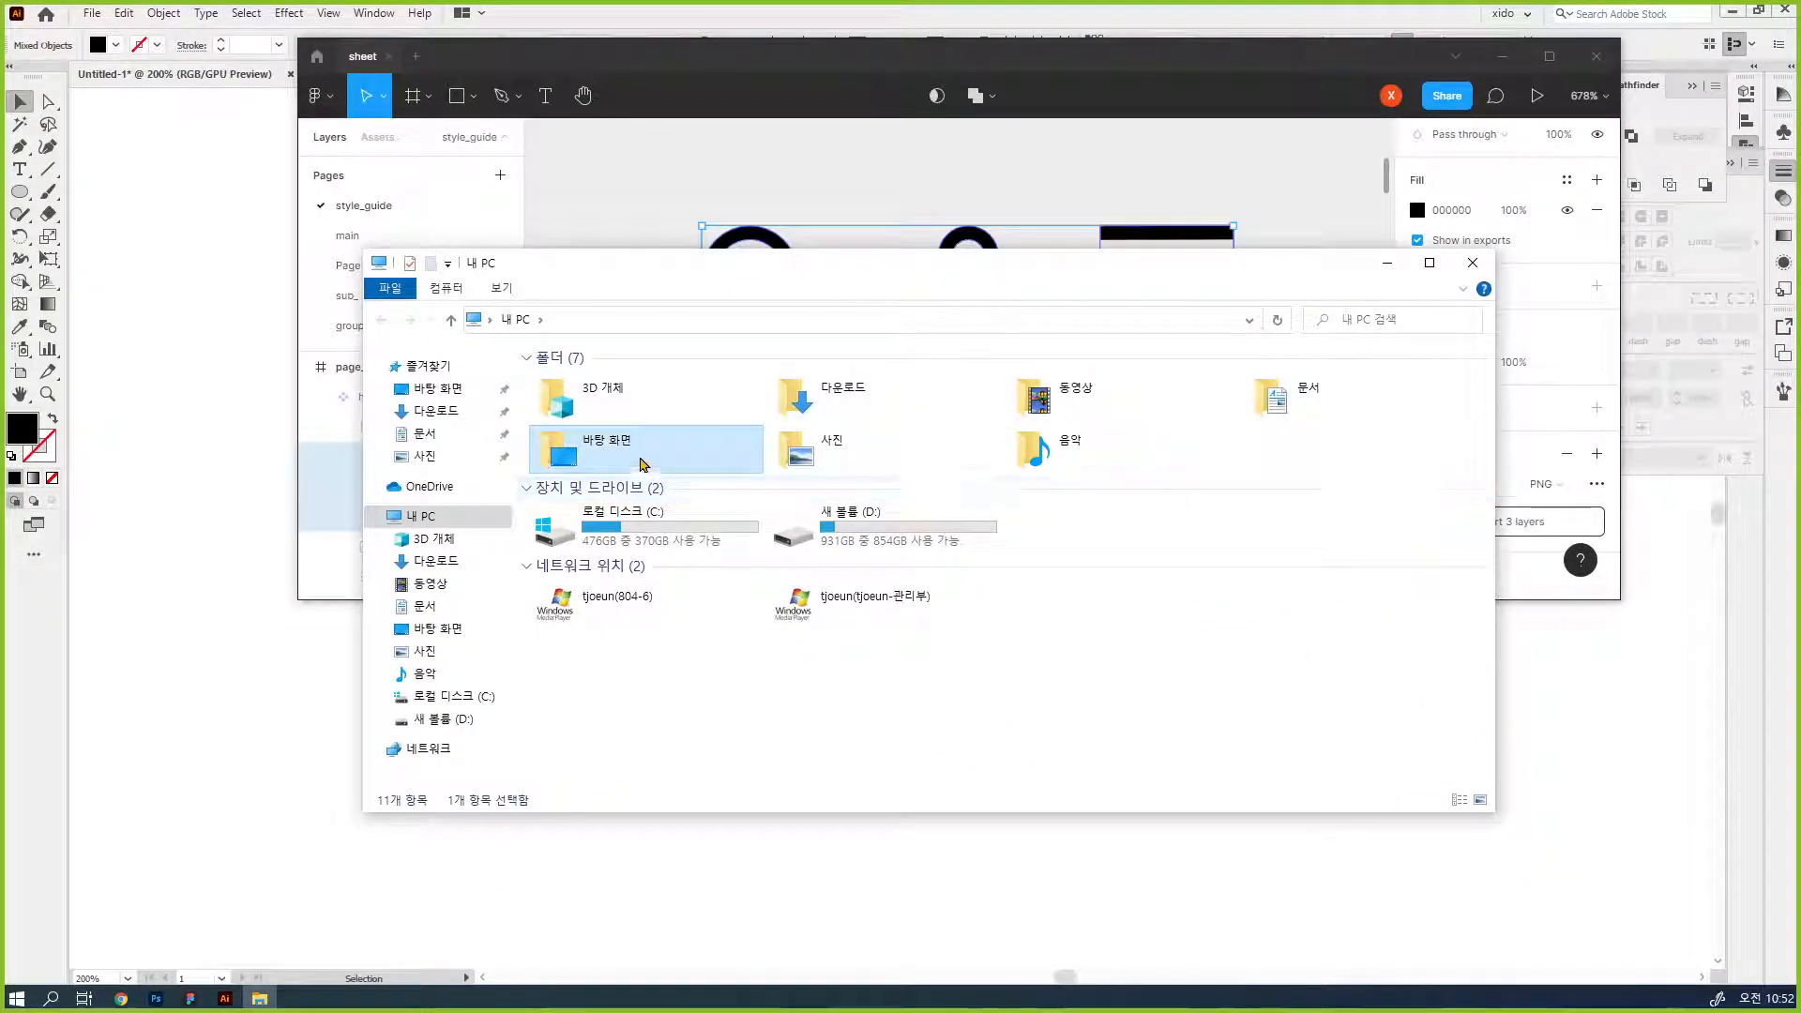
{"action": "double_click", "coordinate": [644, 464]}
{"action": "double_click", "coordinate": [918, 402]}
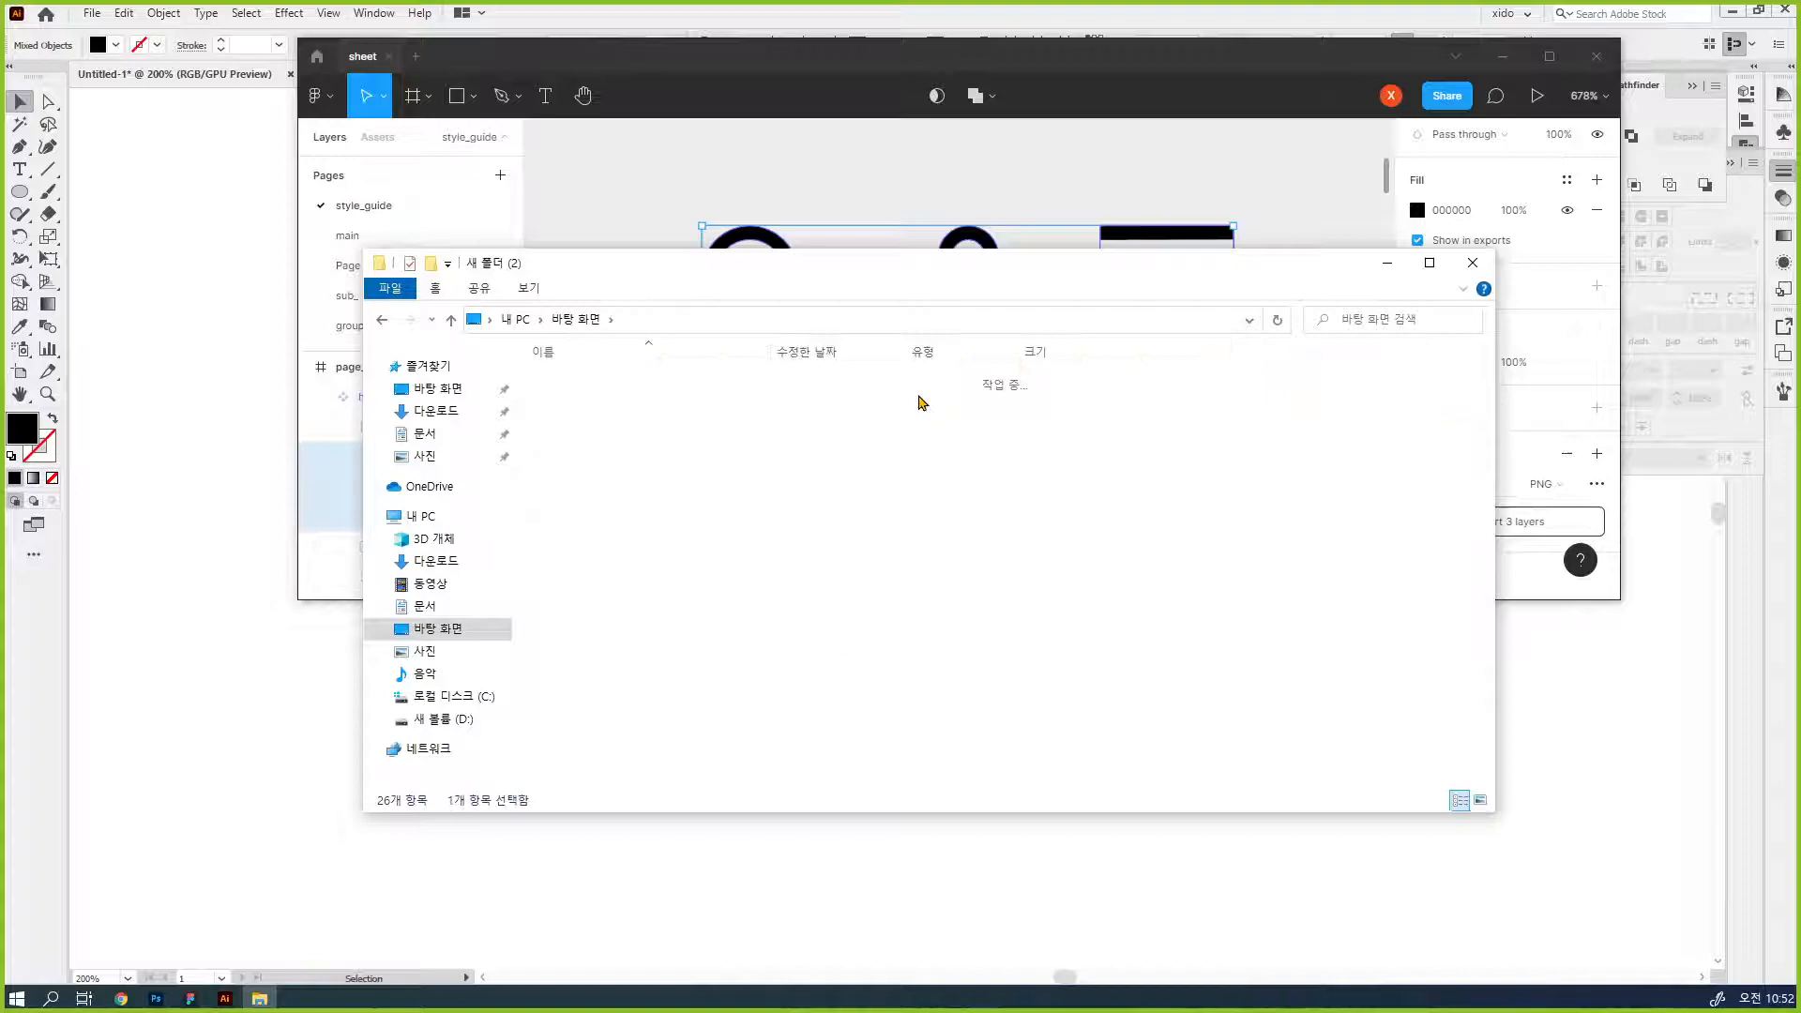
{"action": "left_click", "coordinate": [713, 399]}
{"action": "left_click", "coordinate": [996, 392]}
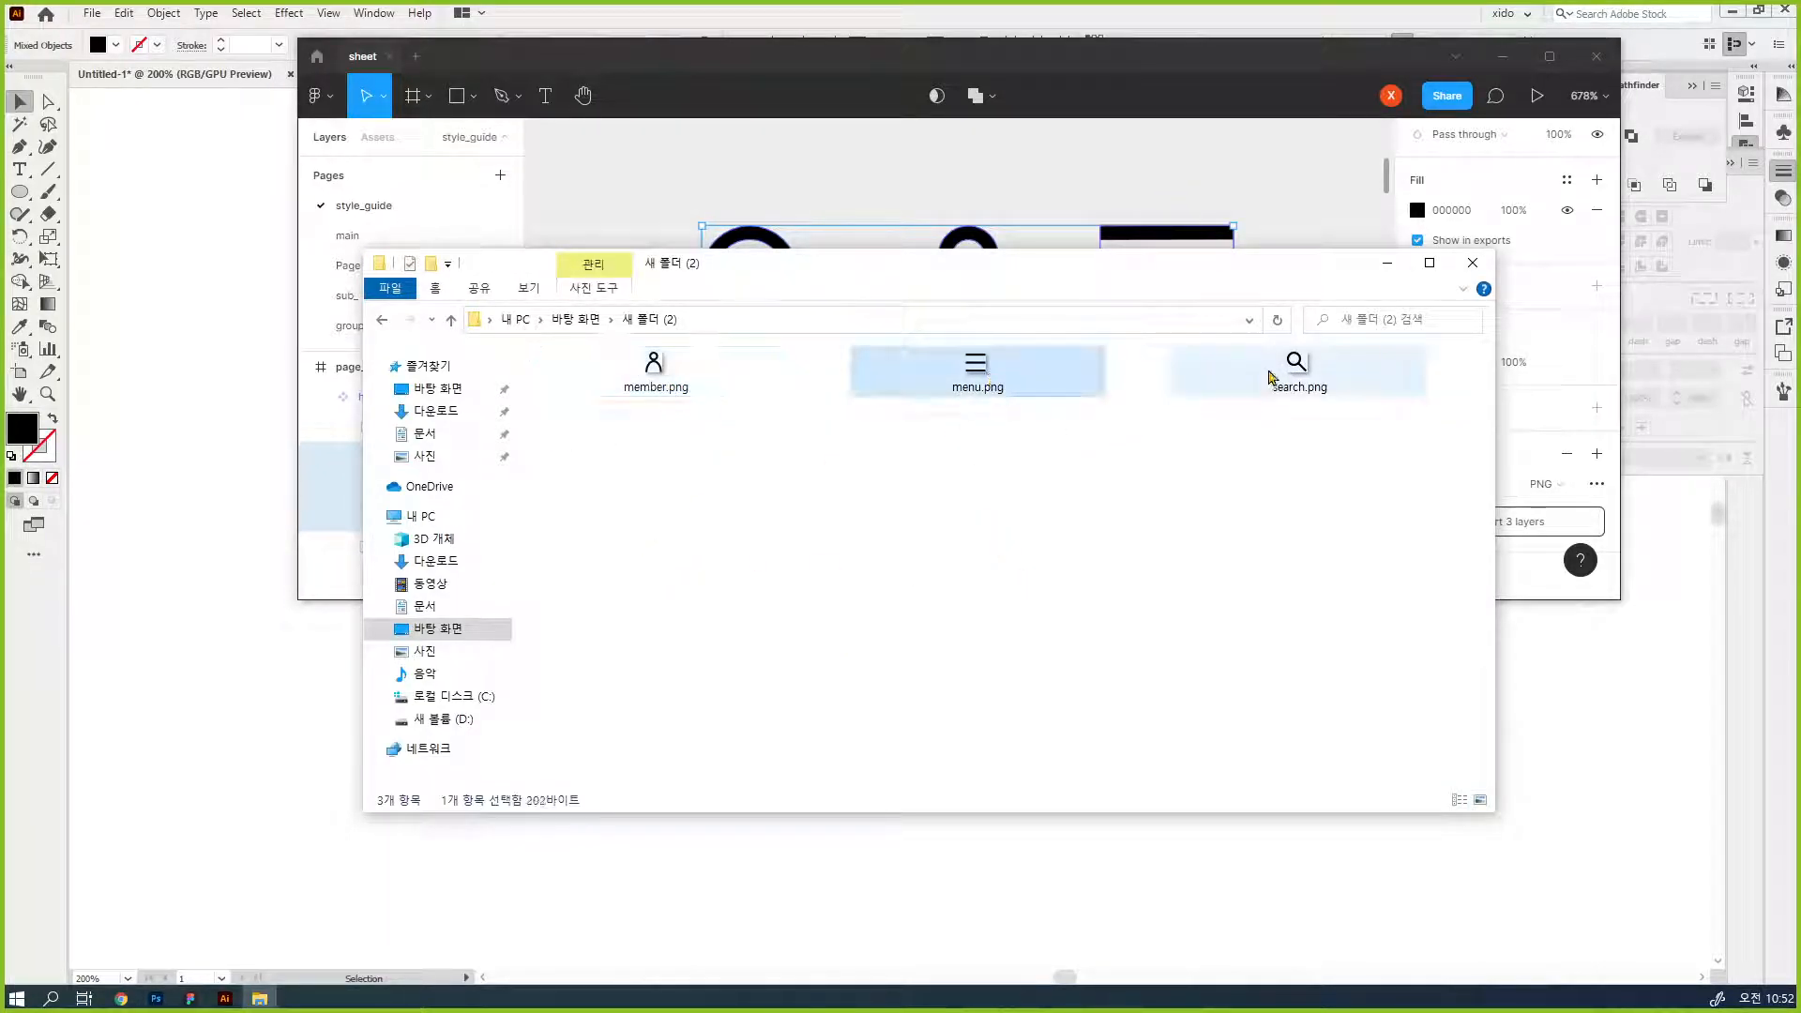
{"action": "left_click", "coordinate": [1263, 380]}
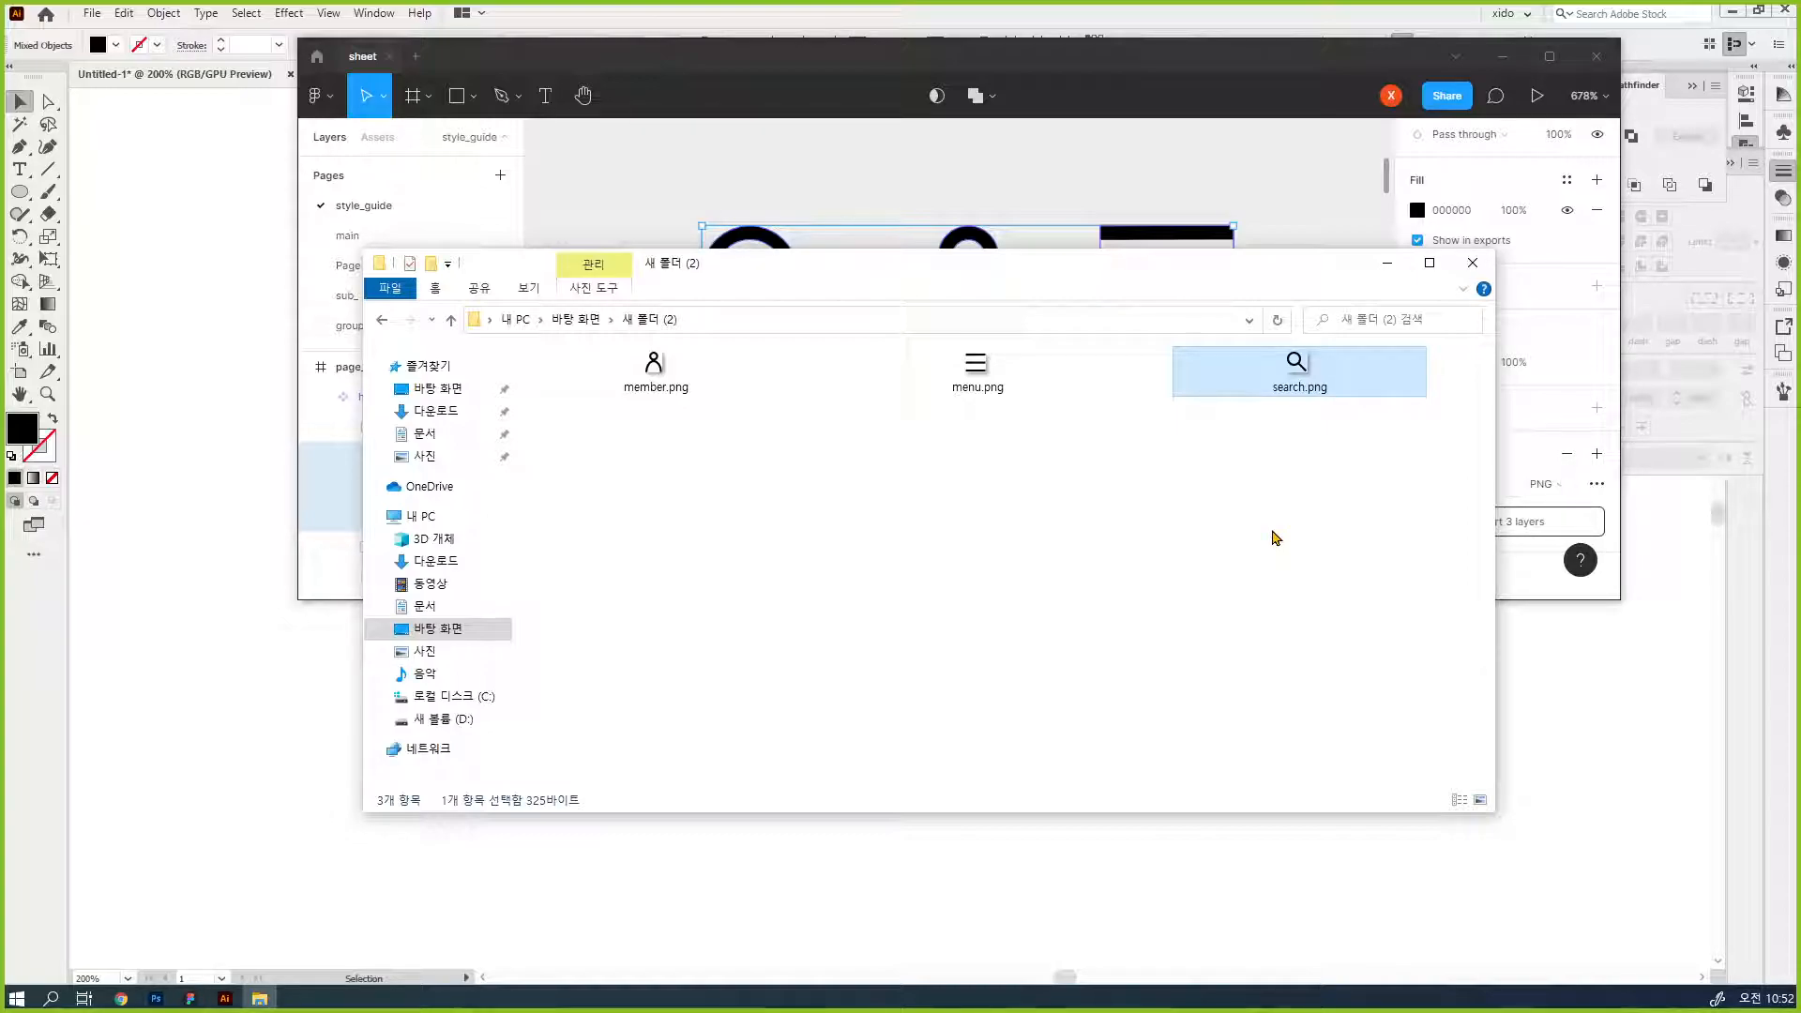
- Switch back to Figma, maximize its window and view the header component's new icons at 100% zoom
{"action": "left_click", "coordinate": [1550, 57]}
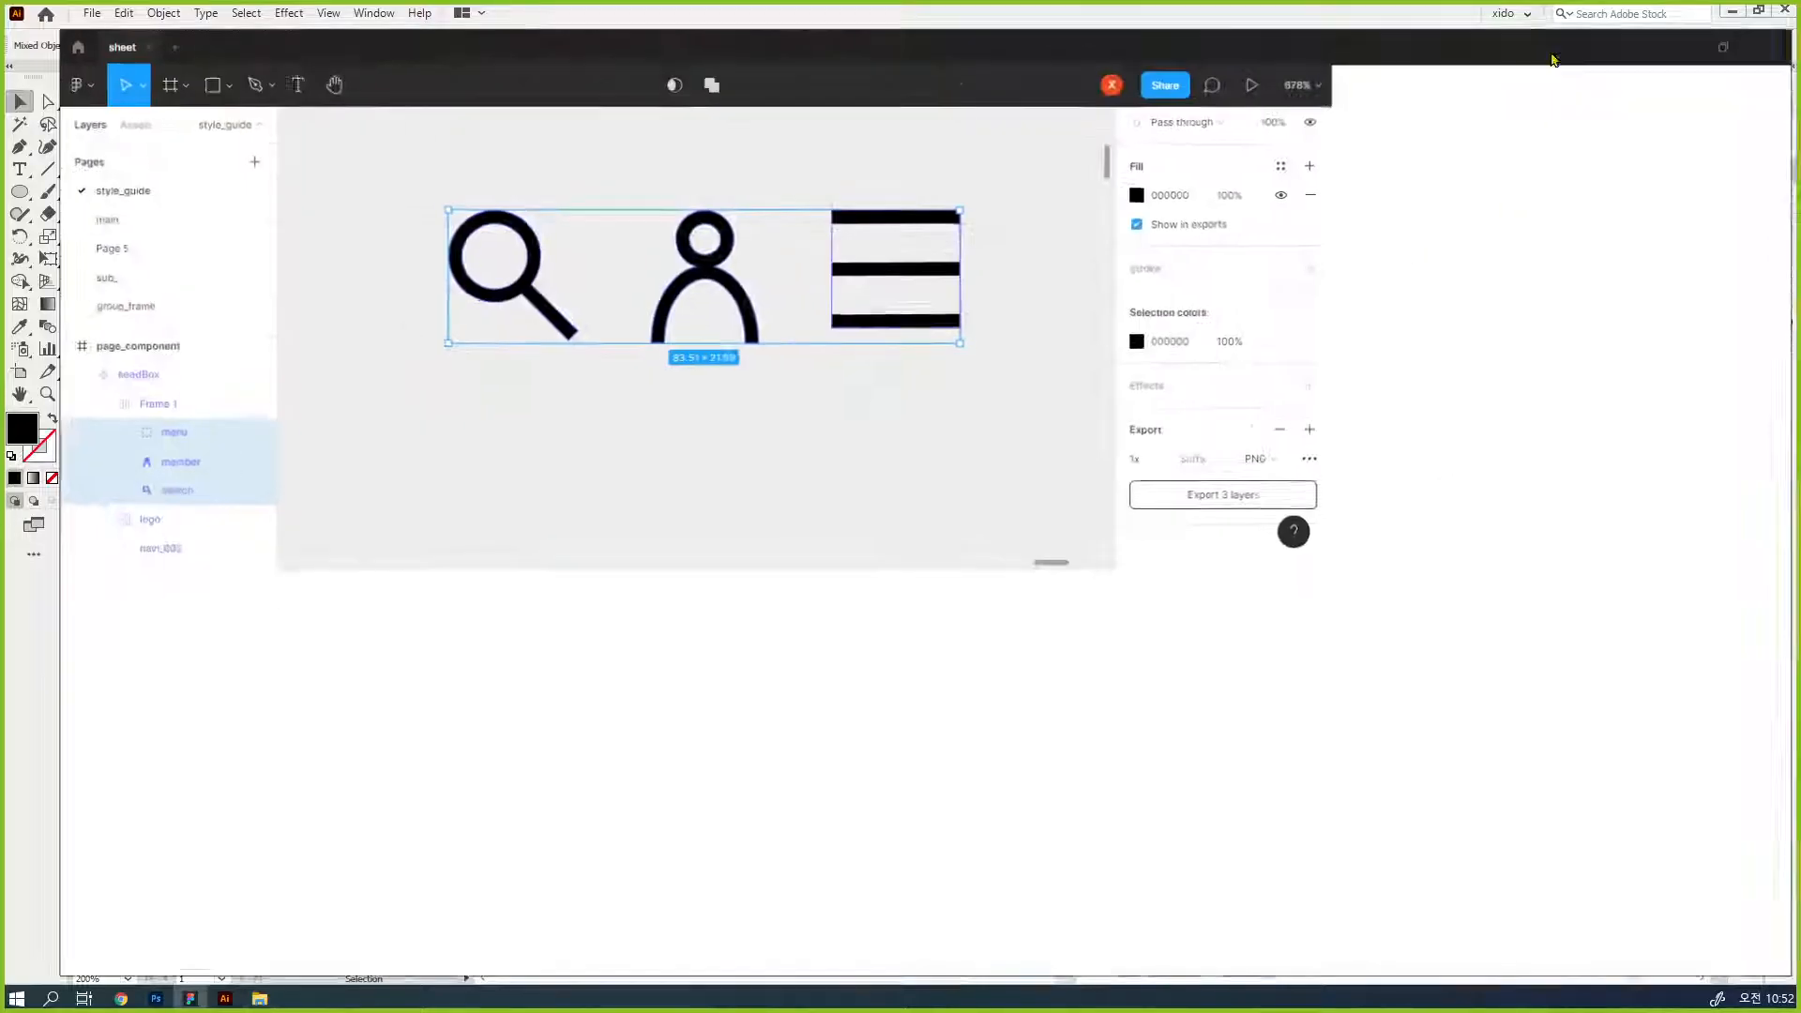
{"action": "left_click", "coordinate": [1085, 529]}
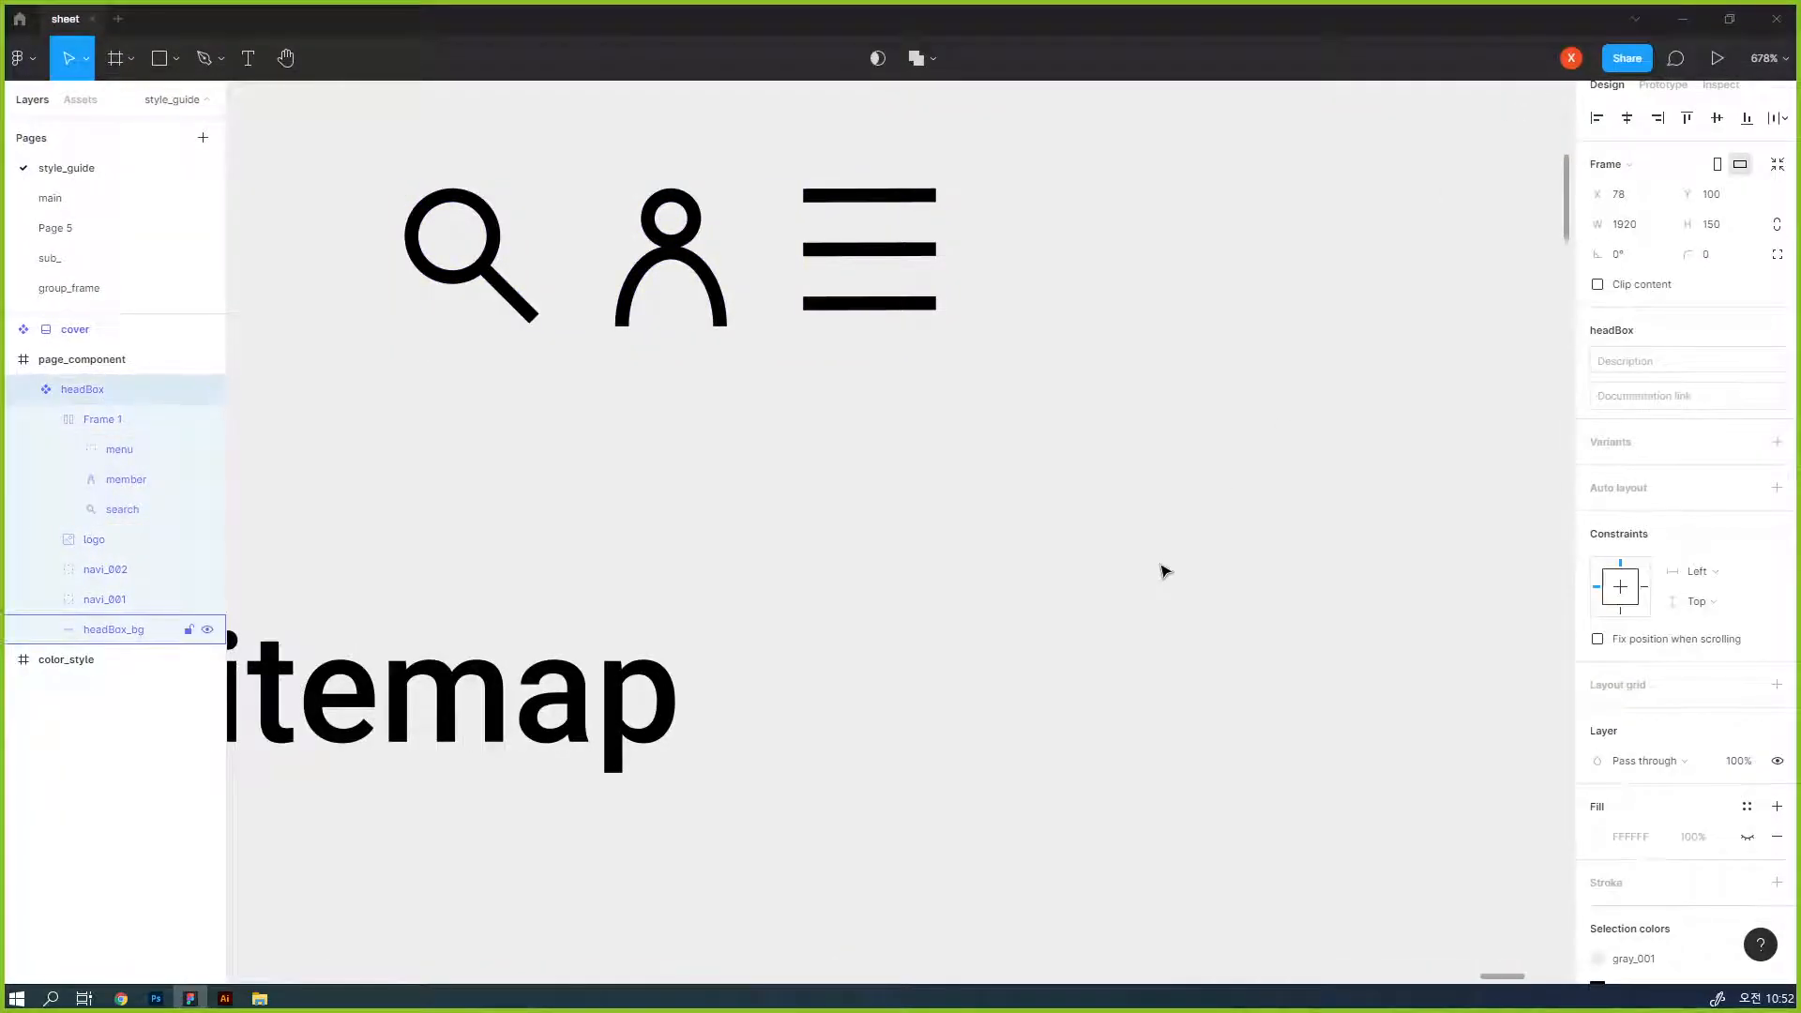
{"action": "key", "text": "shift+0"}
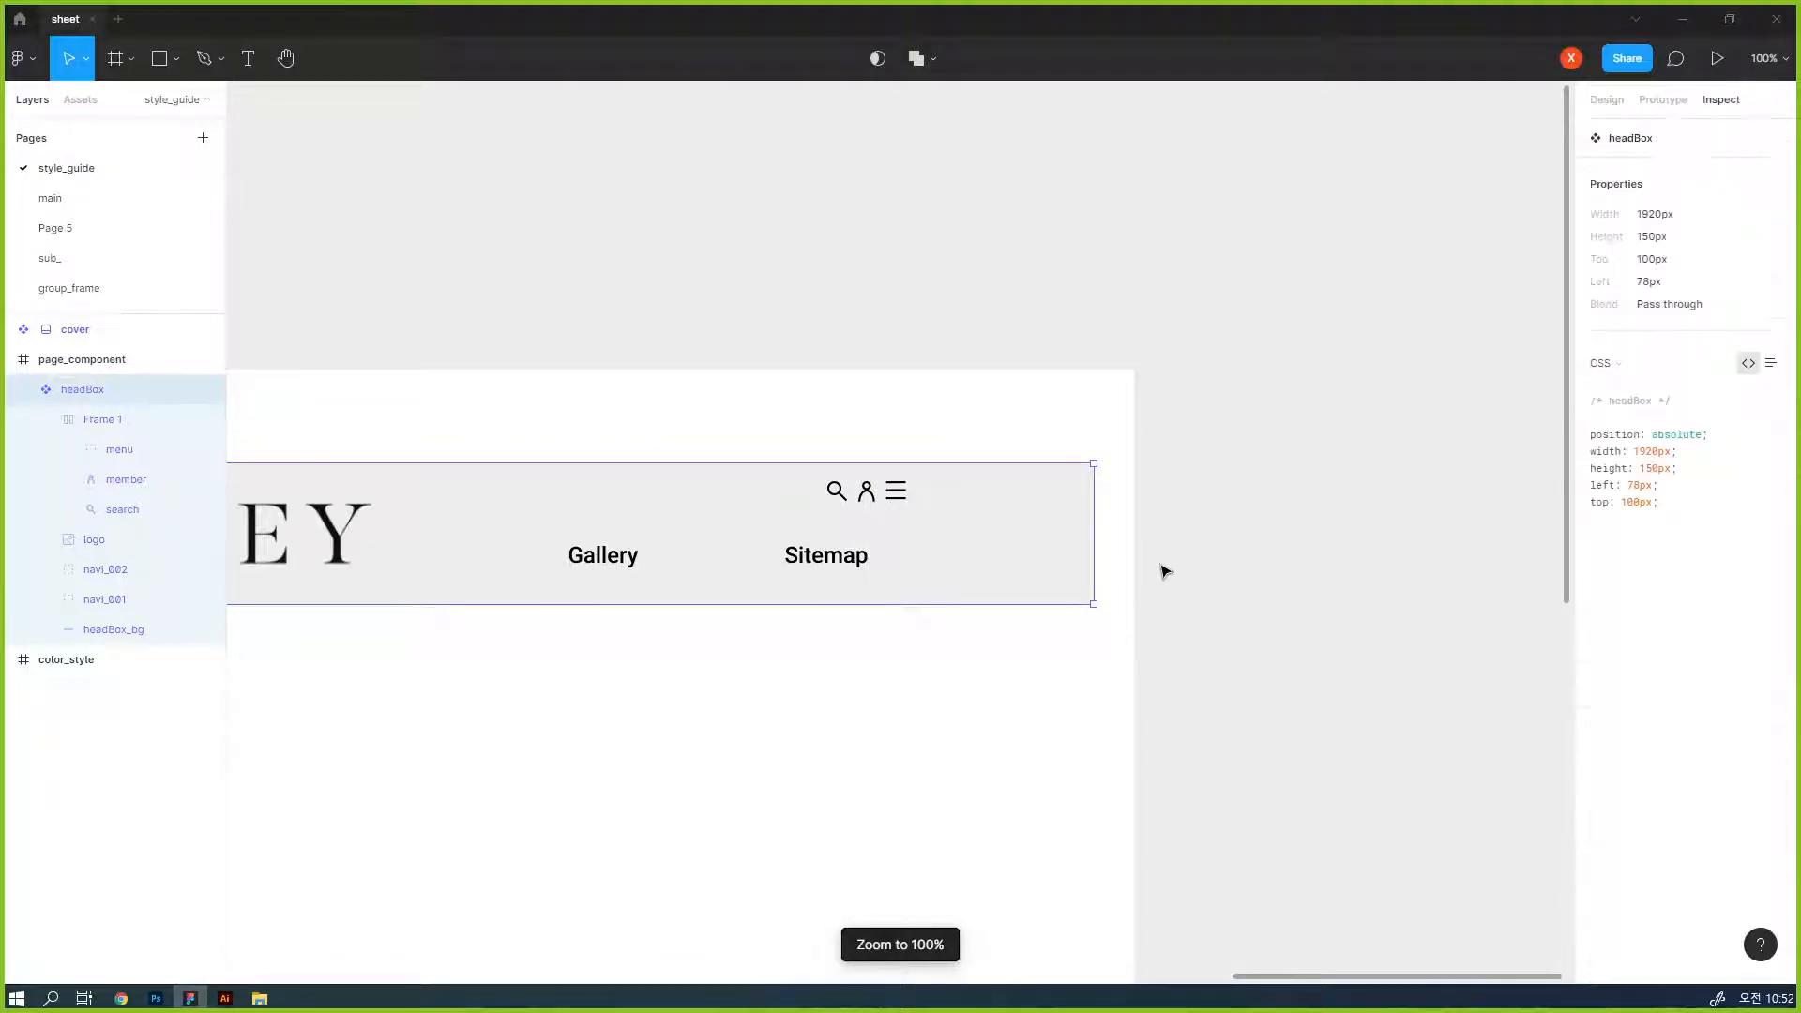
{"action": "left_click", "coordinate": [1159, 580]}
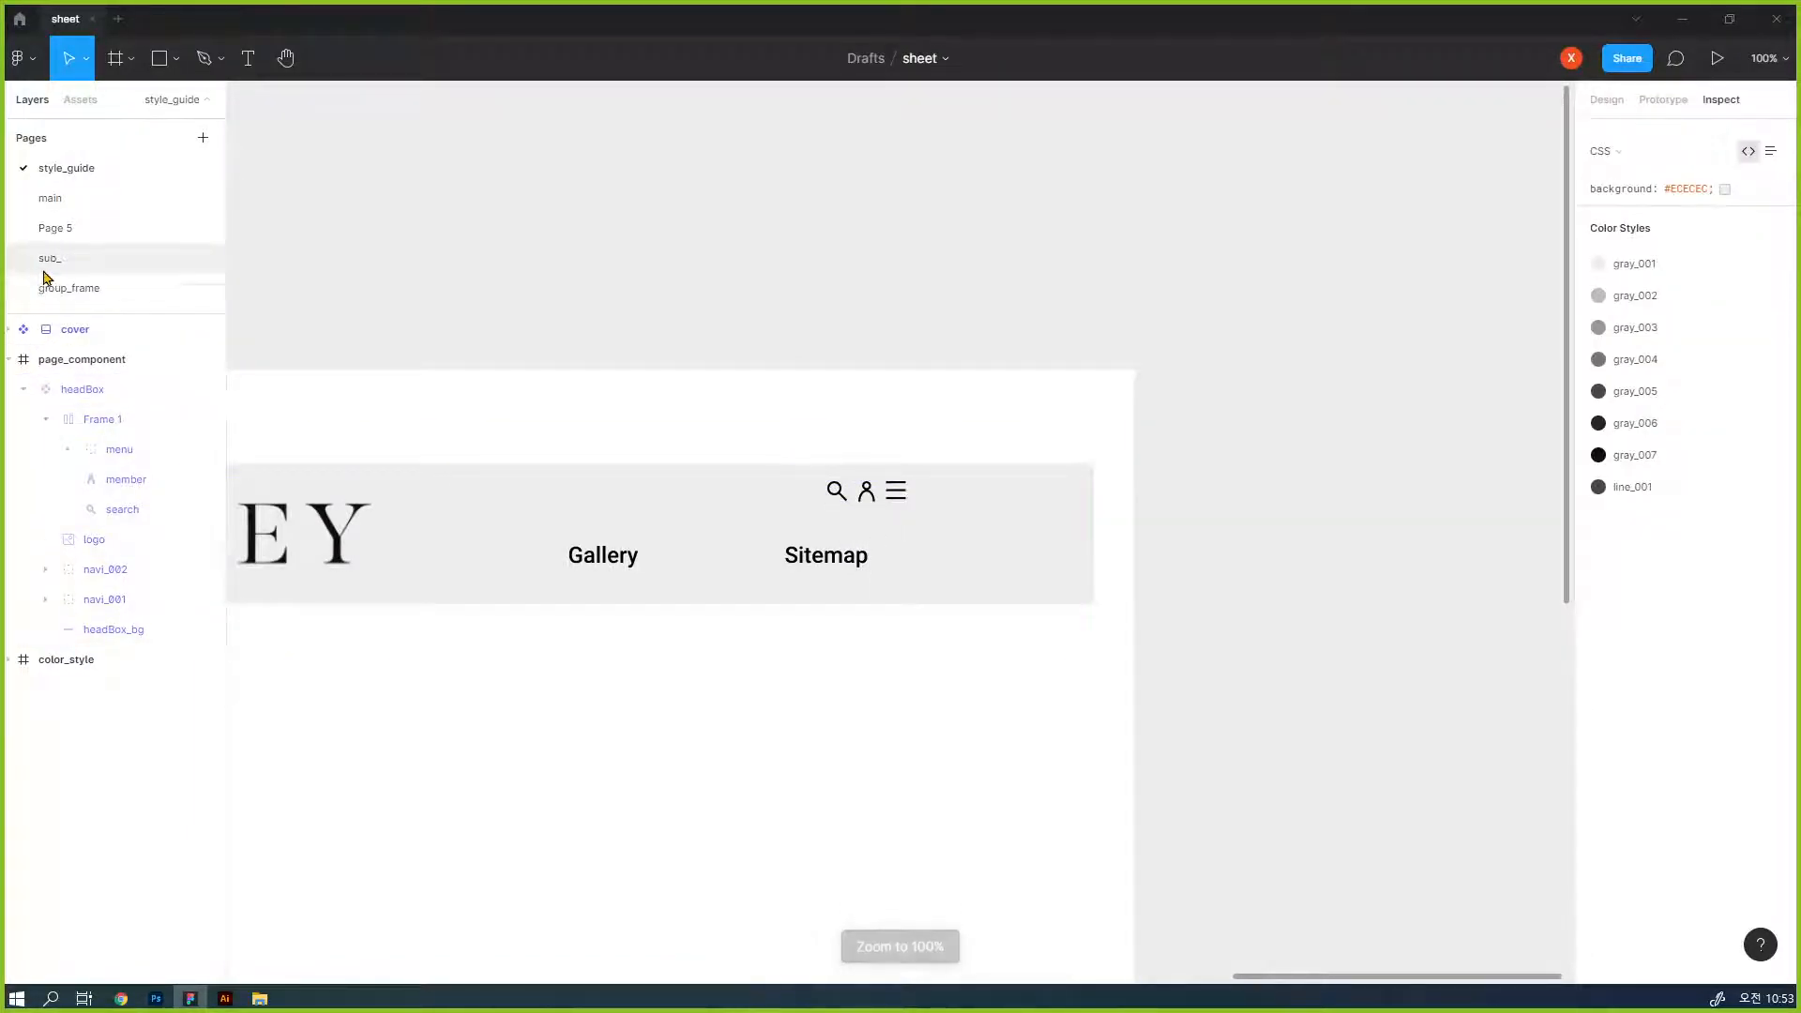
- Open the main page and examine the header icons within the main_concept_001 layout
{"action": "left_click", "coordinate": [69, 293]}
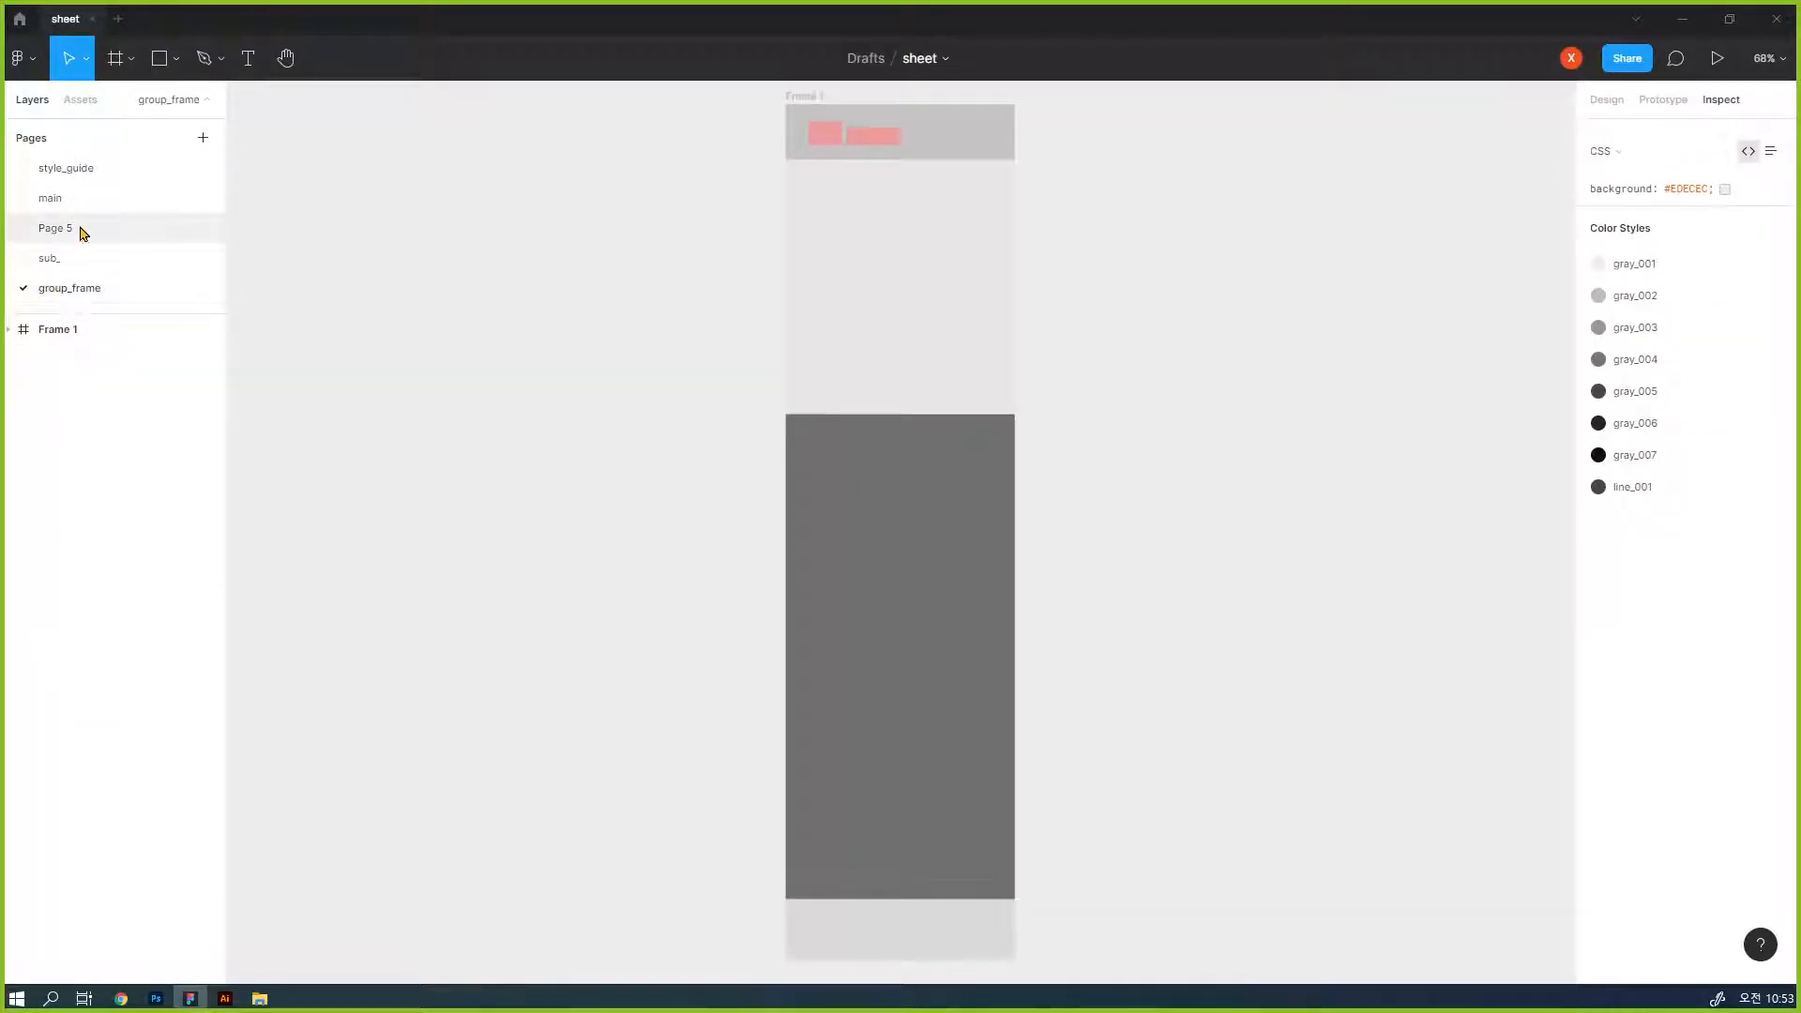
{"action": "left_click", "coordinate": [84, 198]}
{"action": "left_click", "coordinate": [1089, 163]}
{"action": "key", "text": "ctrl+minus"}
{"action": "key", "text": "ctrl+minus"}
{"action": "key", "text": "ctrl+minus"}
{"action": "key", "text": "ctrl+minus"}
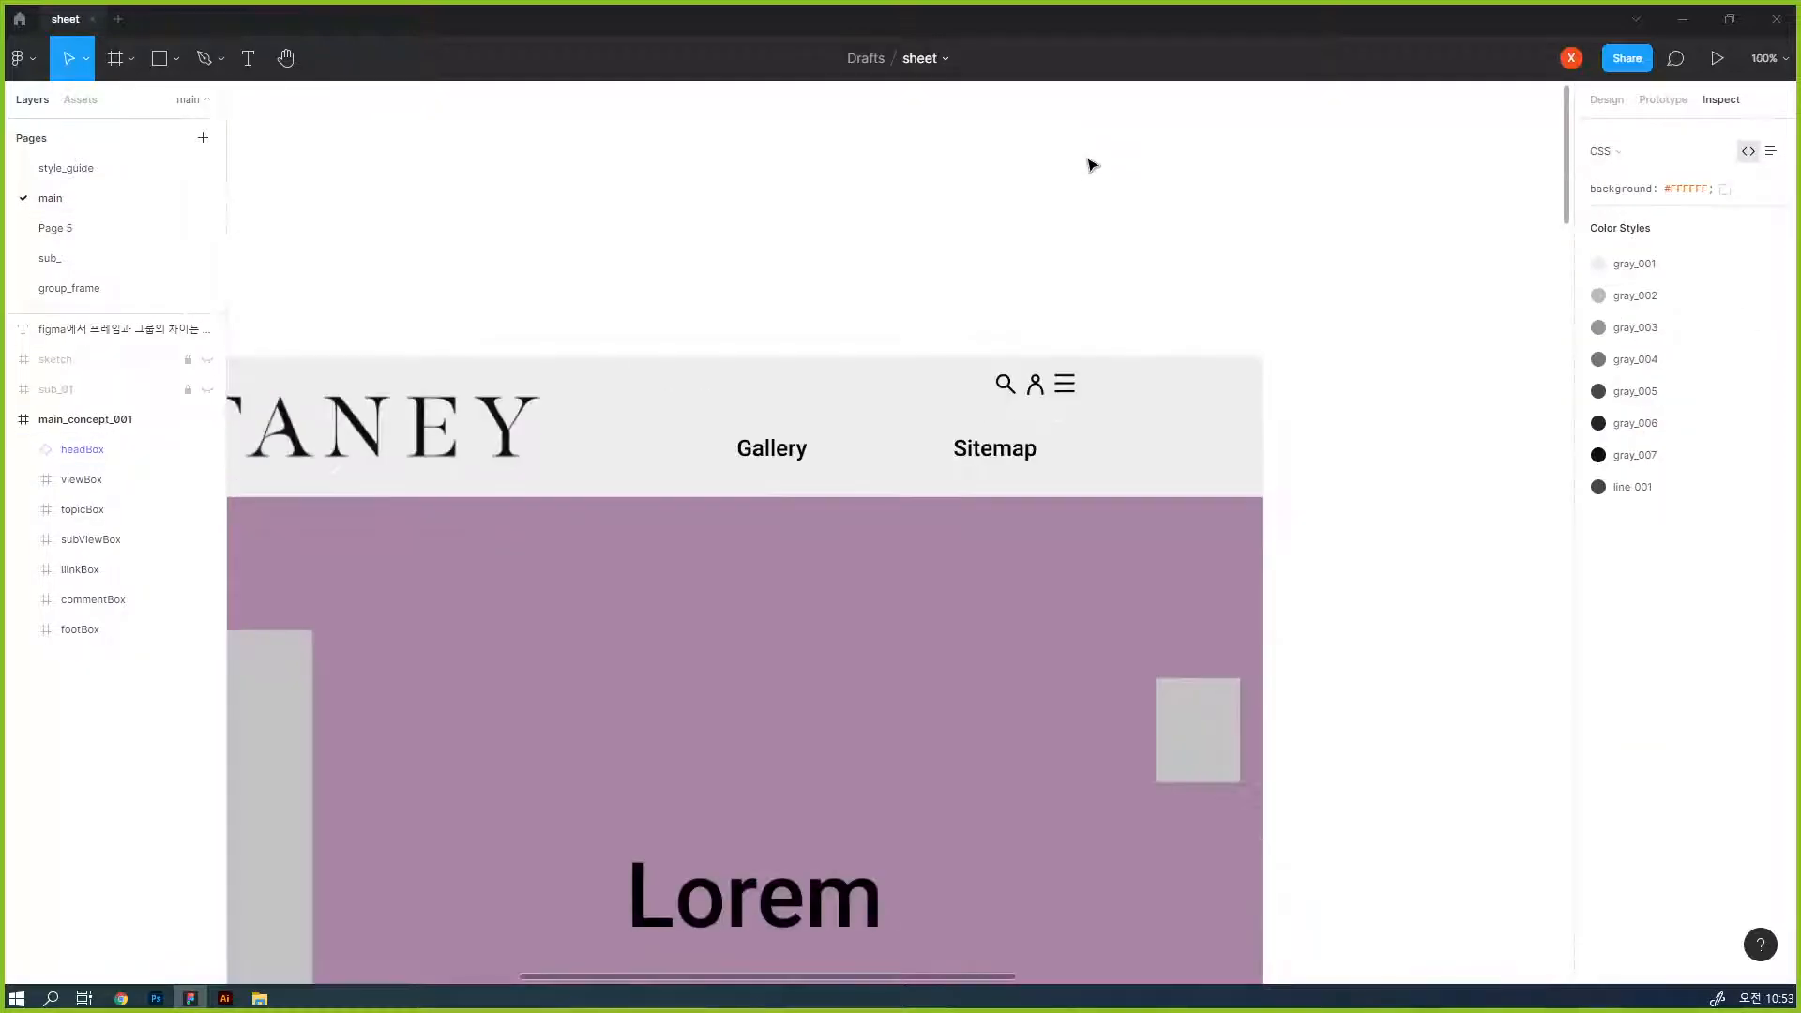
{"action": "left_click_drag", "start_coordinate": [1017, 669], "coordinate": [1277, 523]}
{"action": "left_click", "coordinate": [1154, 494], "text": "ctrl"}
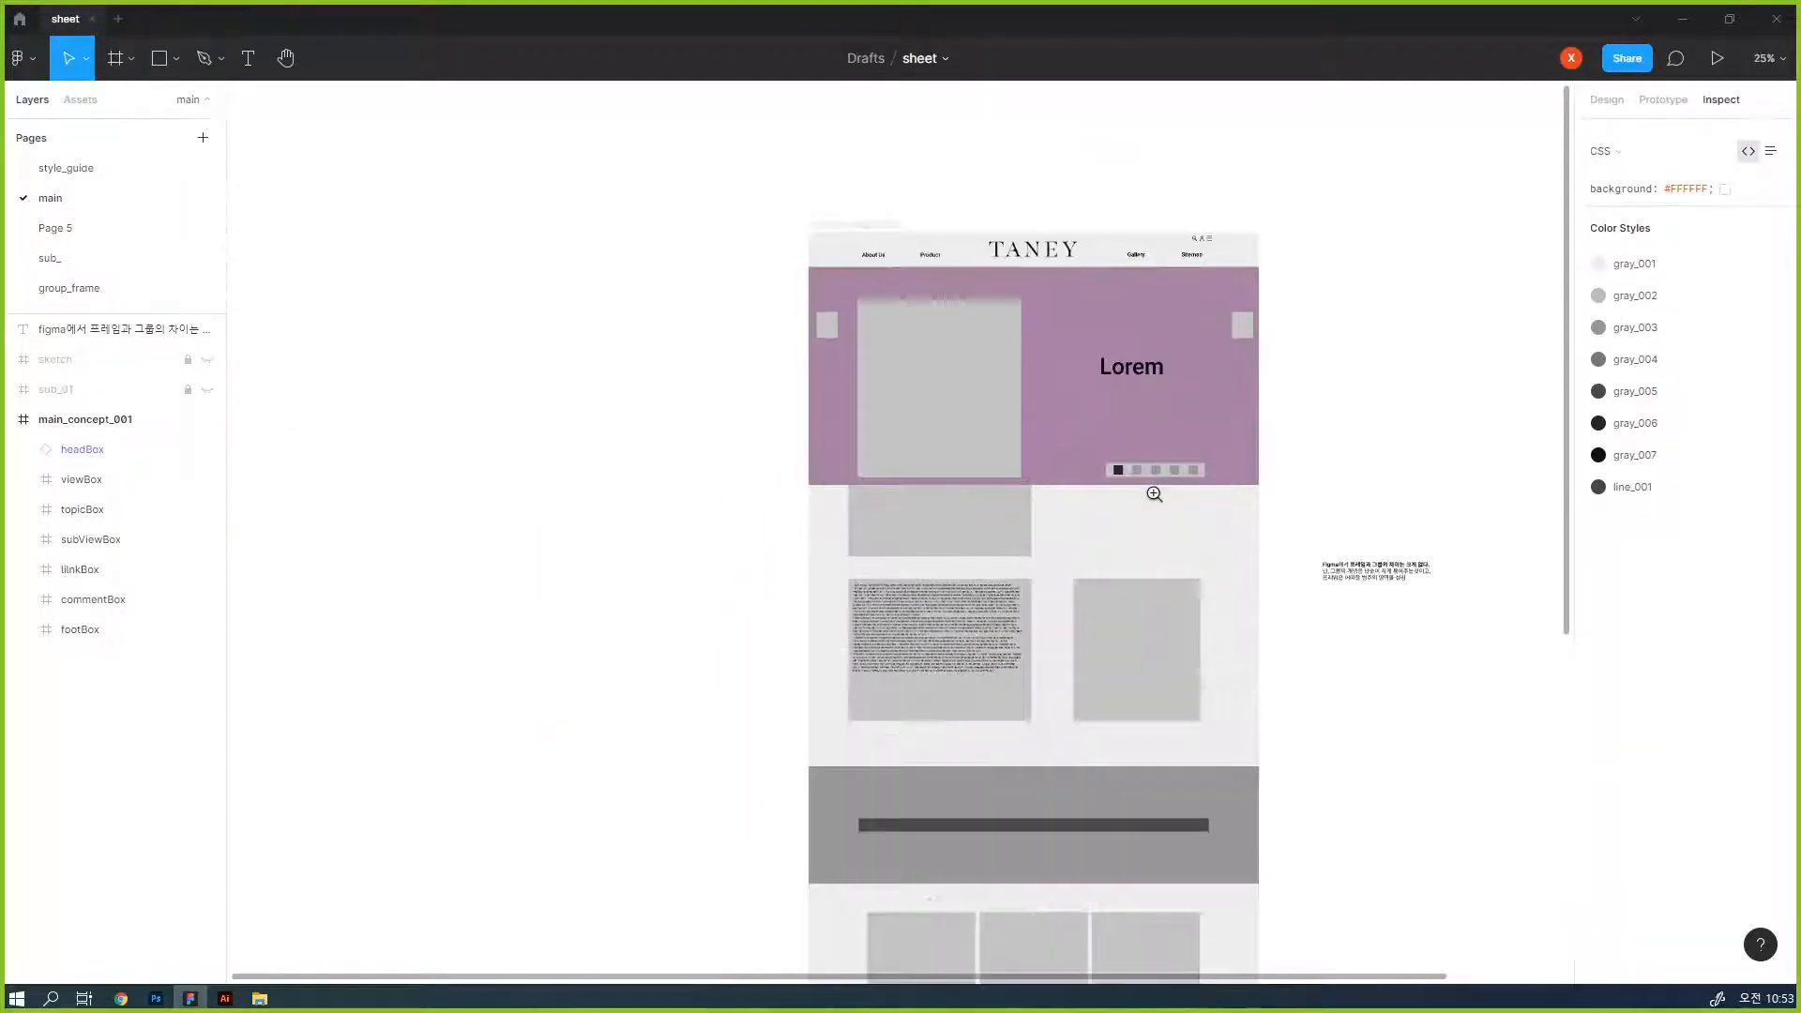
{"action": "left_click", "coordinate": [1154, 493], "text": "ctrl"}
{"action": "left_click_drag", "start_coordinate": [1172, 204], "coordinate": [1186, 455]}
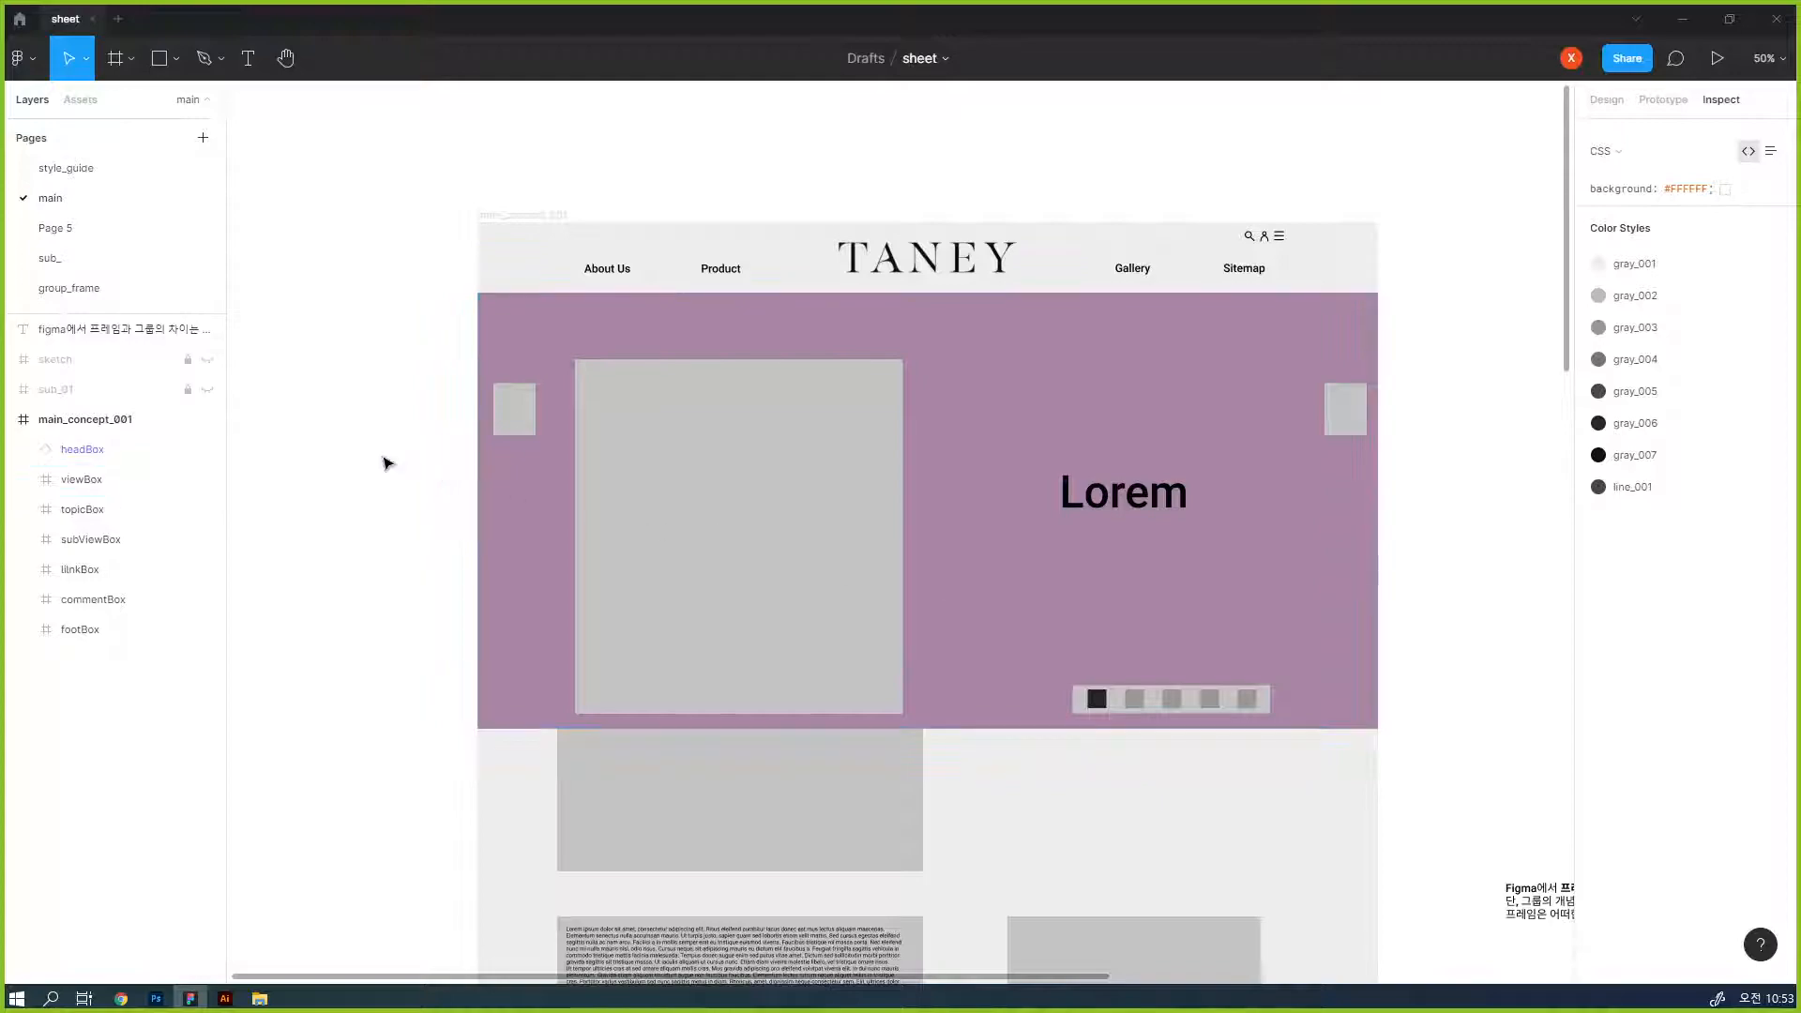
- Export the main page's frames to a PDF named figma_main in the folder holding the icon images
{"action": "left_click", "coordinate": [99, 424]}
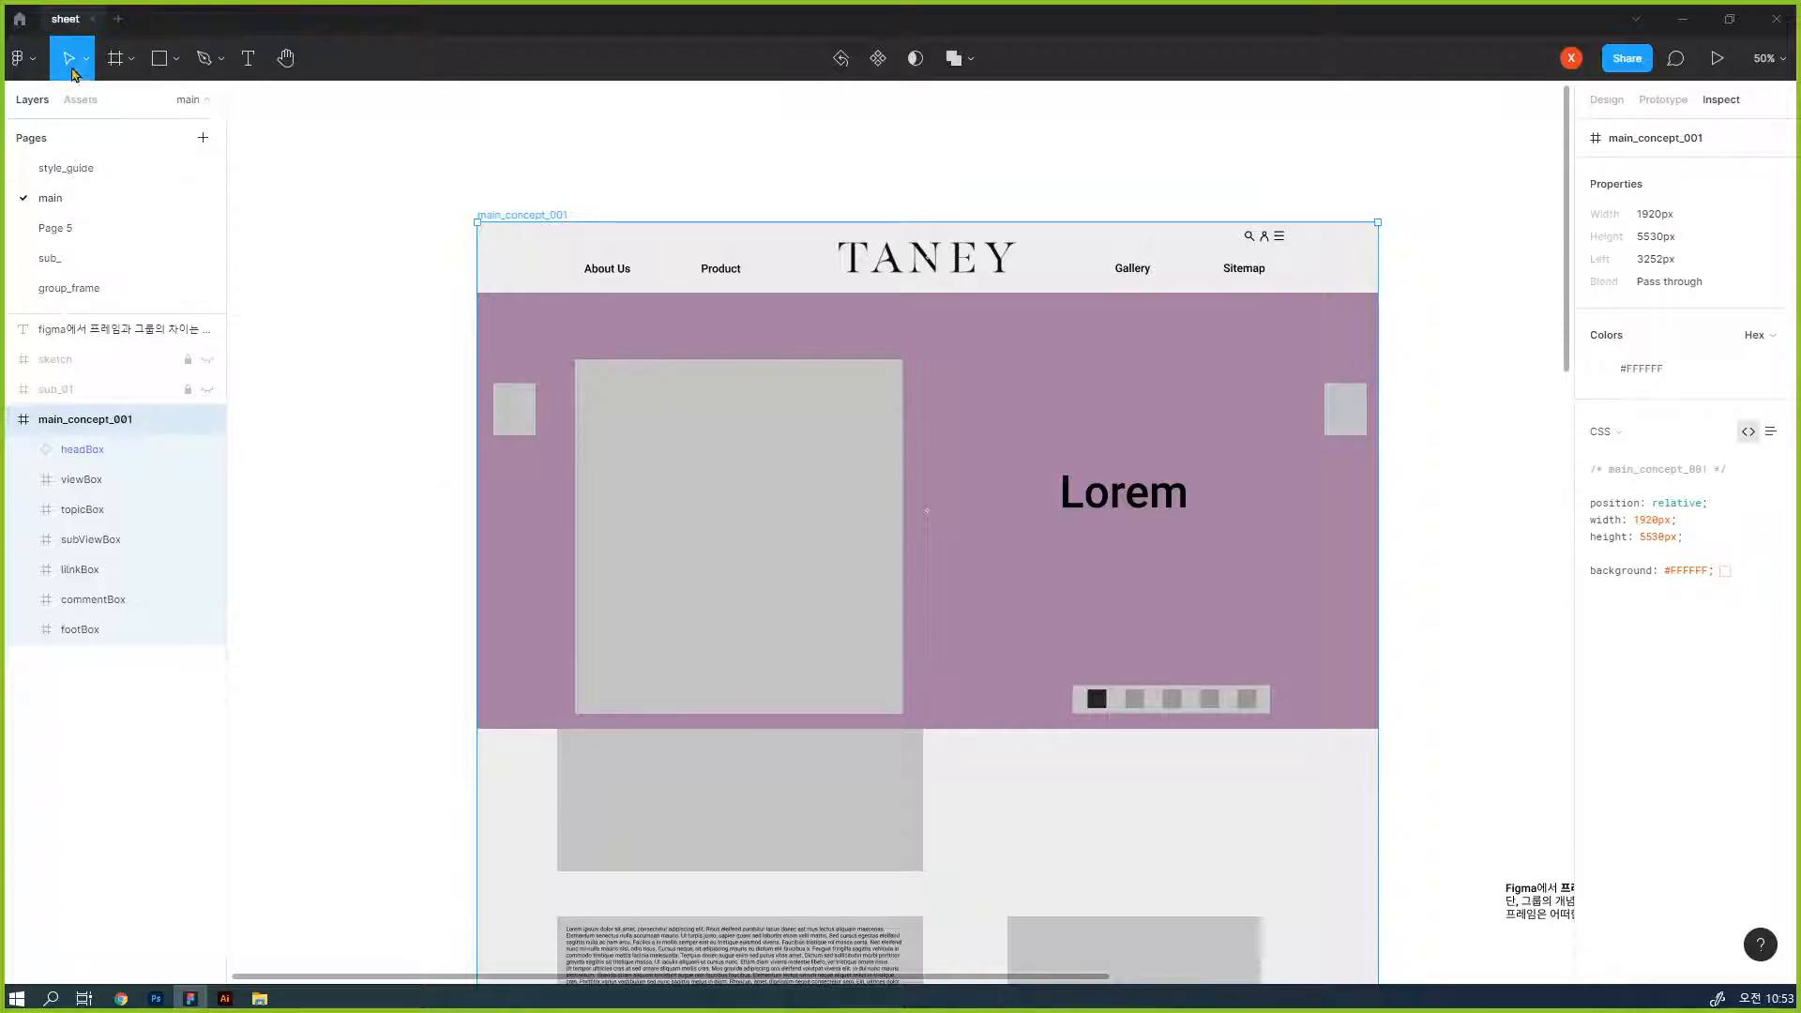
{"action": "left_click", "coordinate": [36, 60]}
{"action": "mouse_move", "coordinate": [93, 142]}
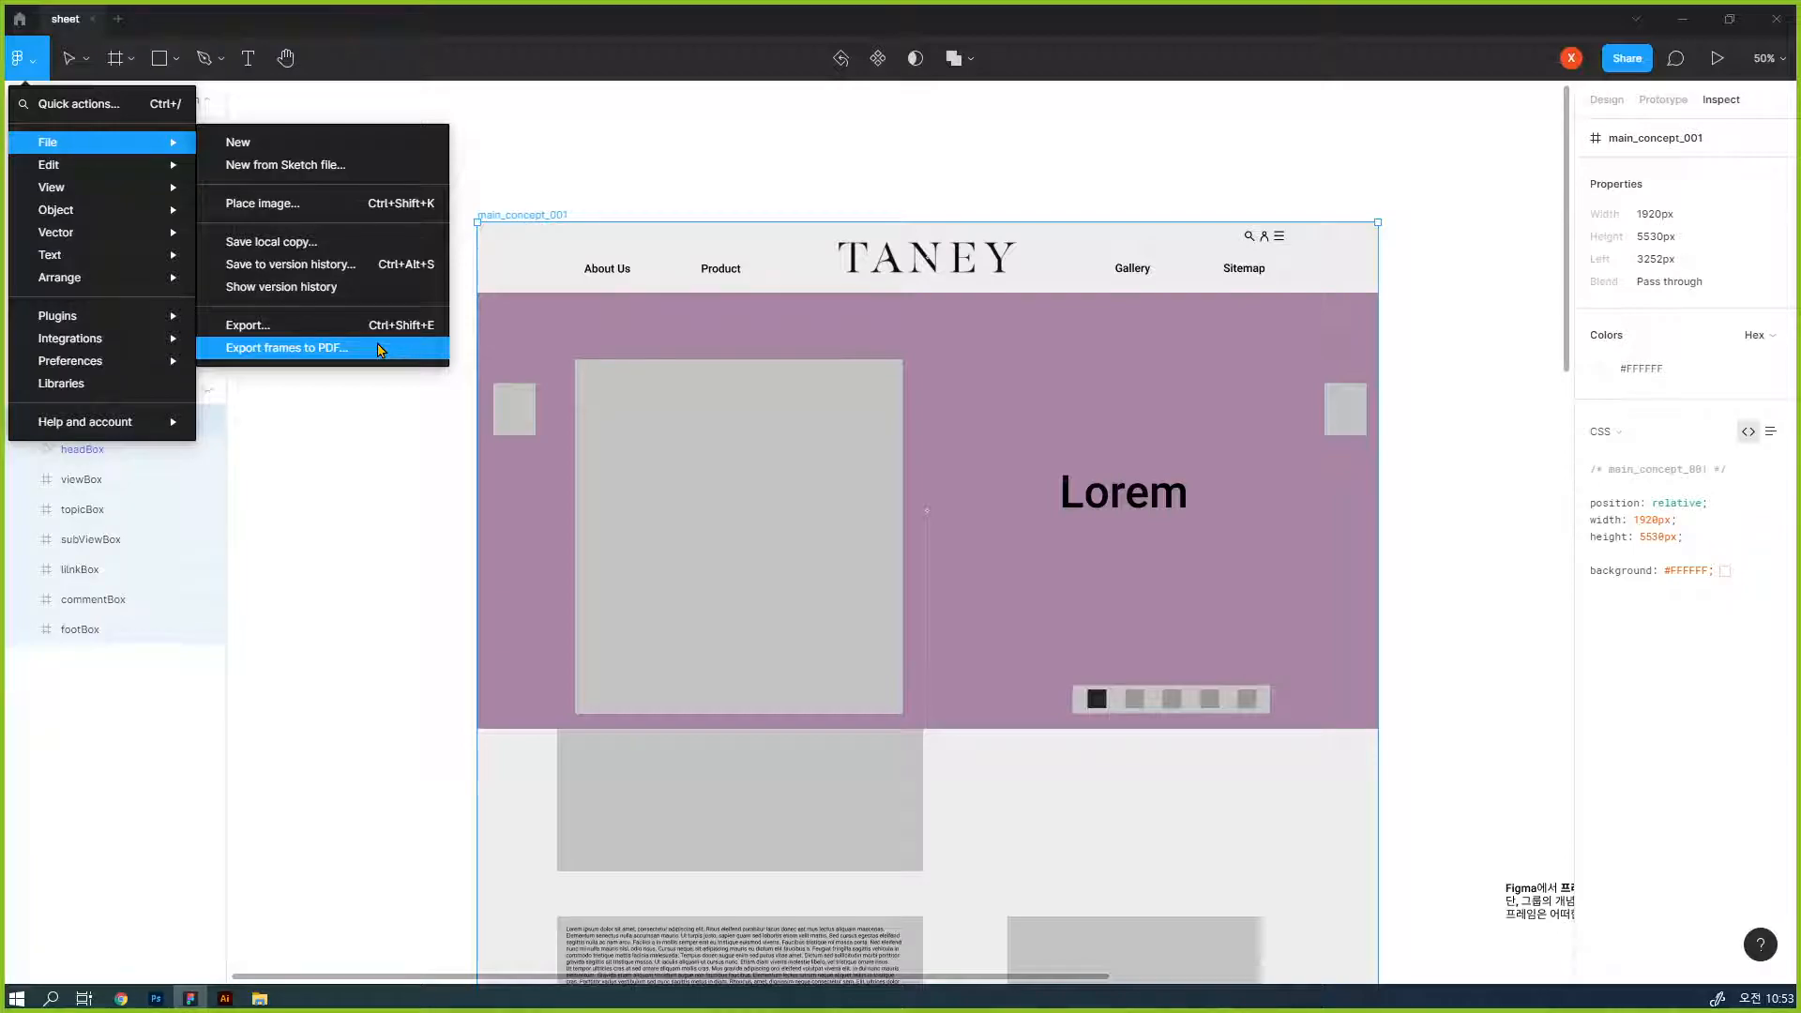
{"action": "left_click", "coordinate": [380, 349]}
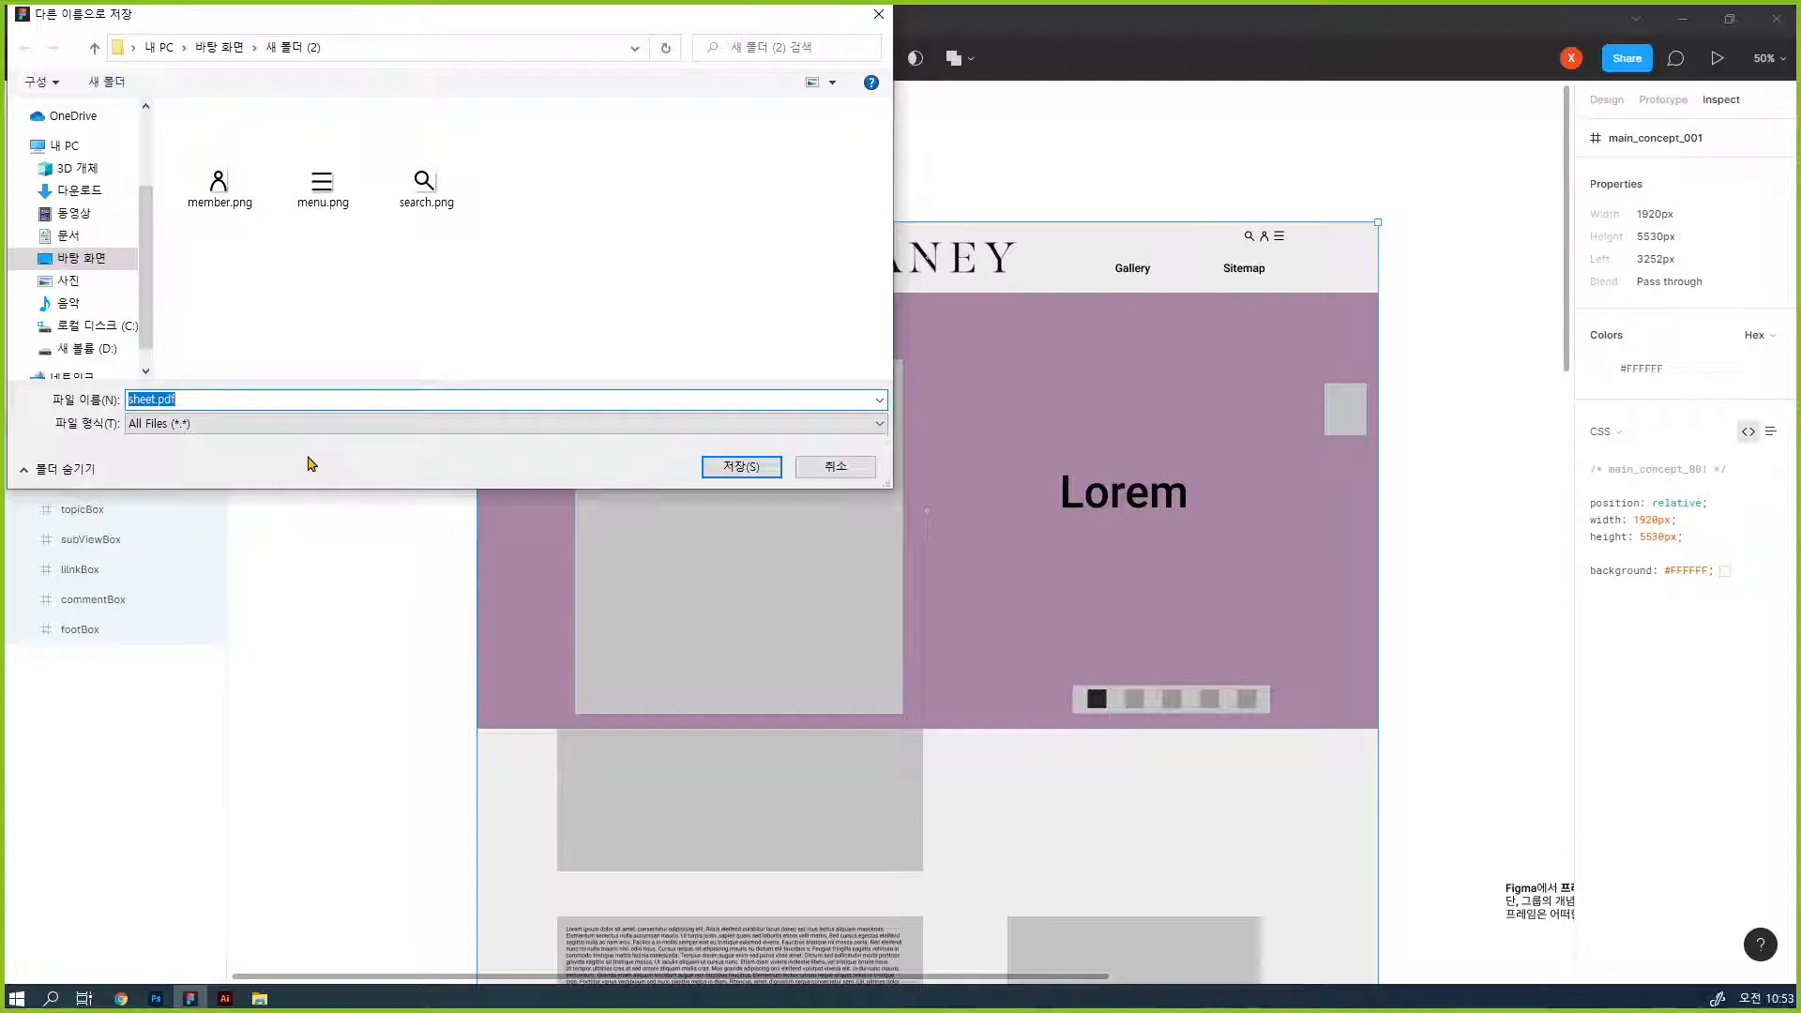
{"action": "type", "text": "figma_main"}
{"action": "left_click", "coordinate": [776, 471]}
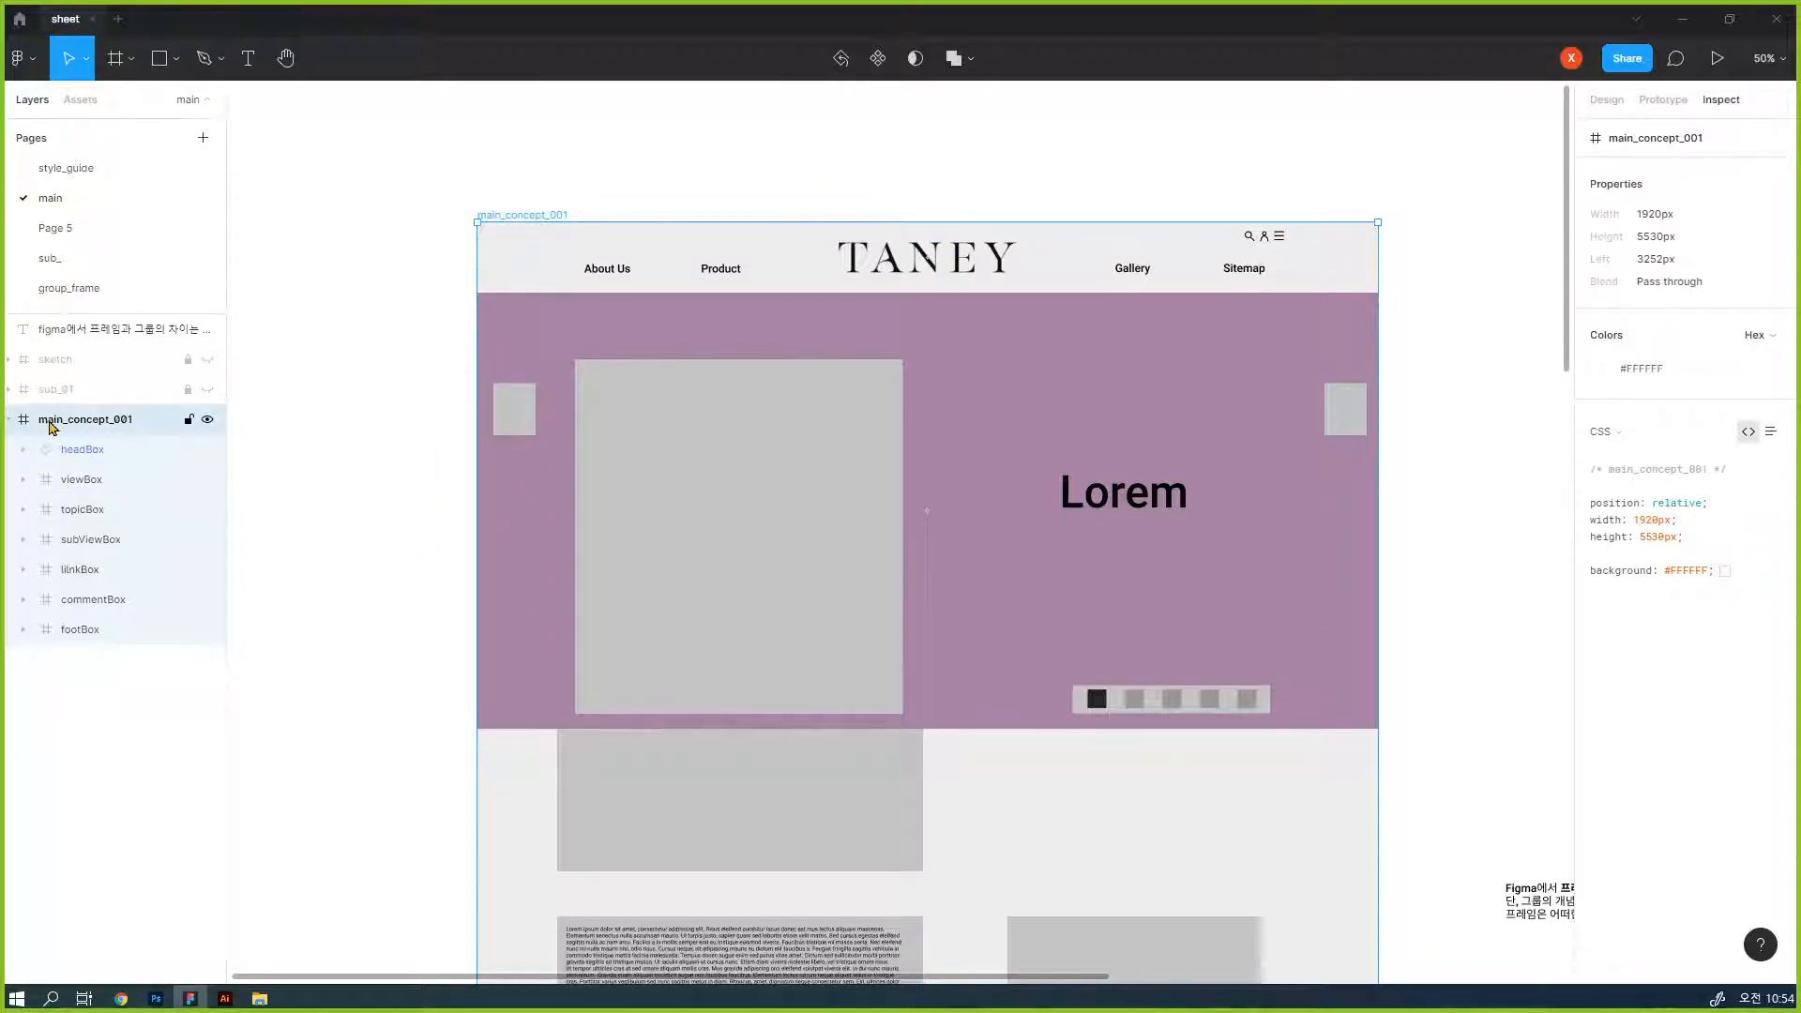
{"action": "left_click", "coordinate": [41, 67]}
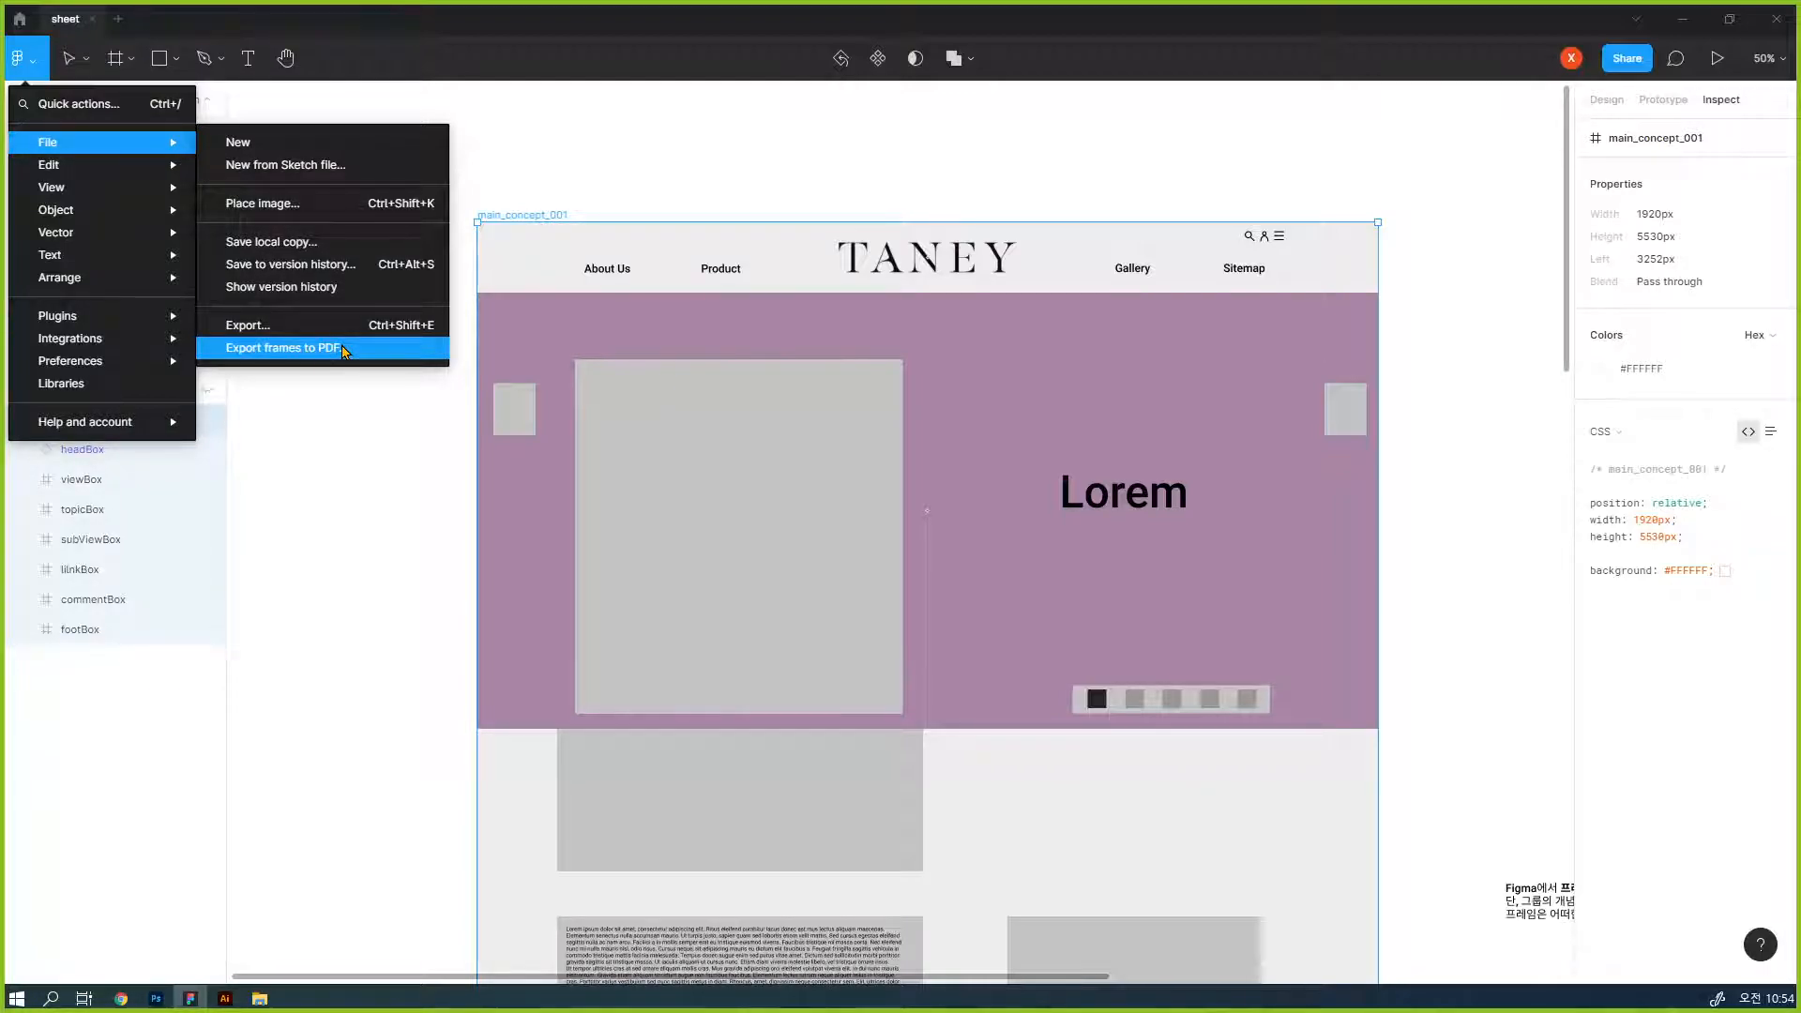
{"action": "left_click", "coordinate": [342, 351]}
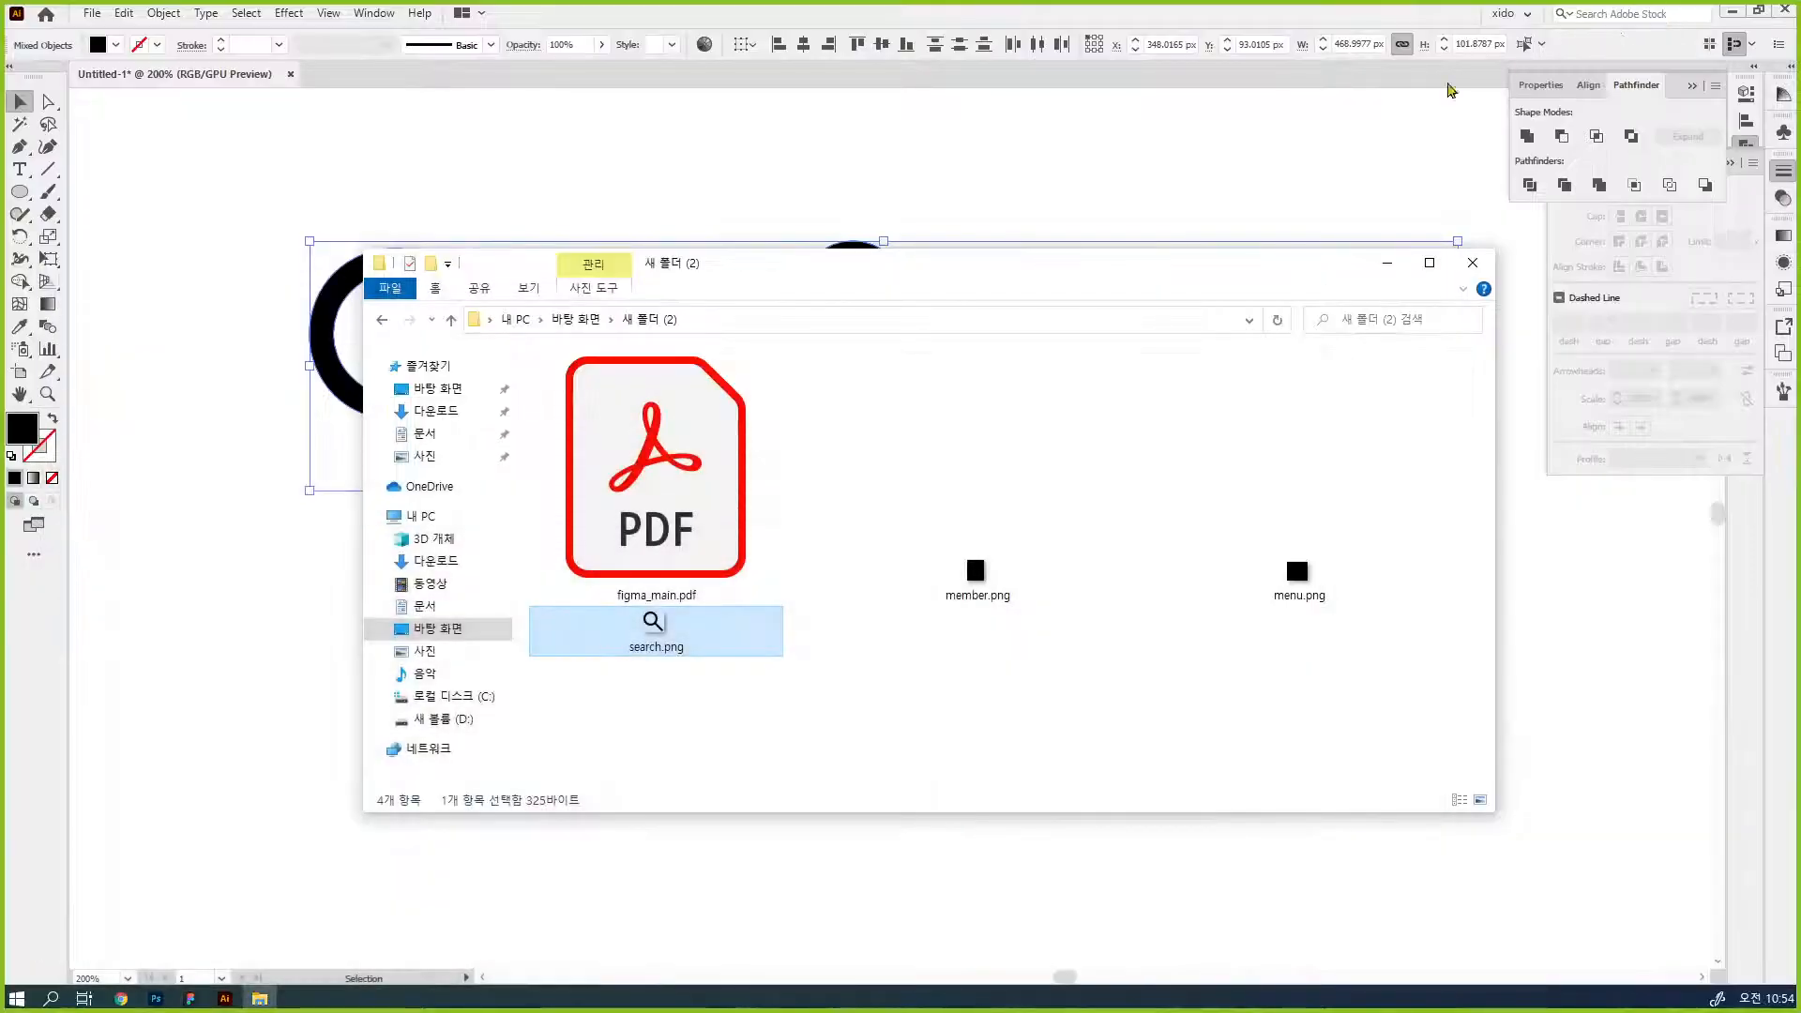
- Switch to Illustrator and open figma_main.pdf from the desktop folder 새 폴더 (2)
{"action": "left_click", "coordinate": [689, 214]}
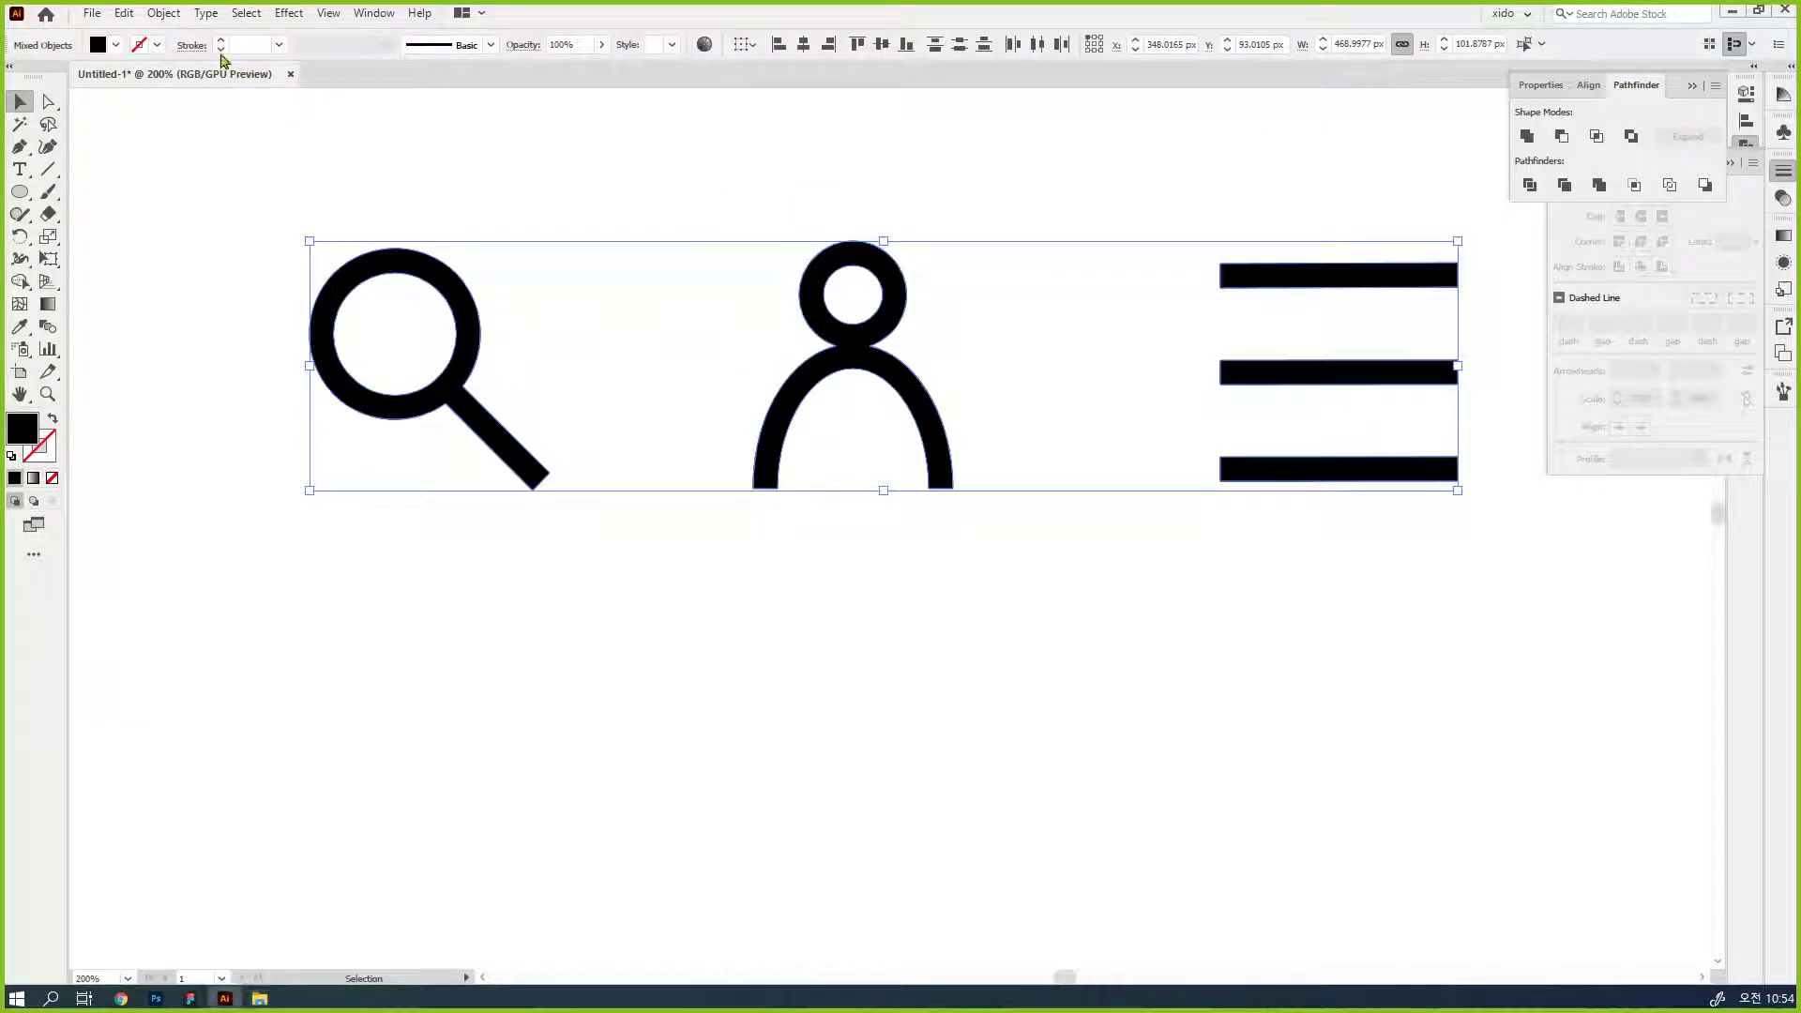
{"action": "left_click", "coordinate": [92, 13]}
{"action": "left_click", "coordinate": [125, 75]}
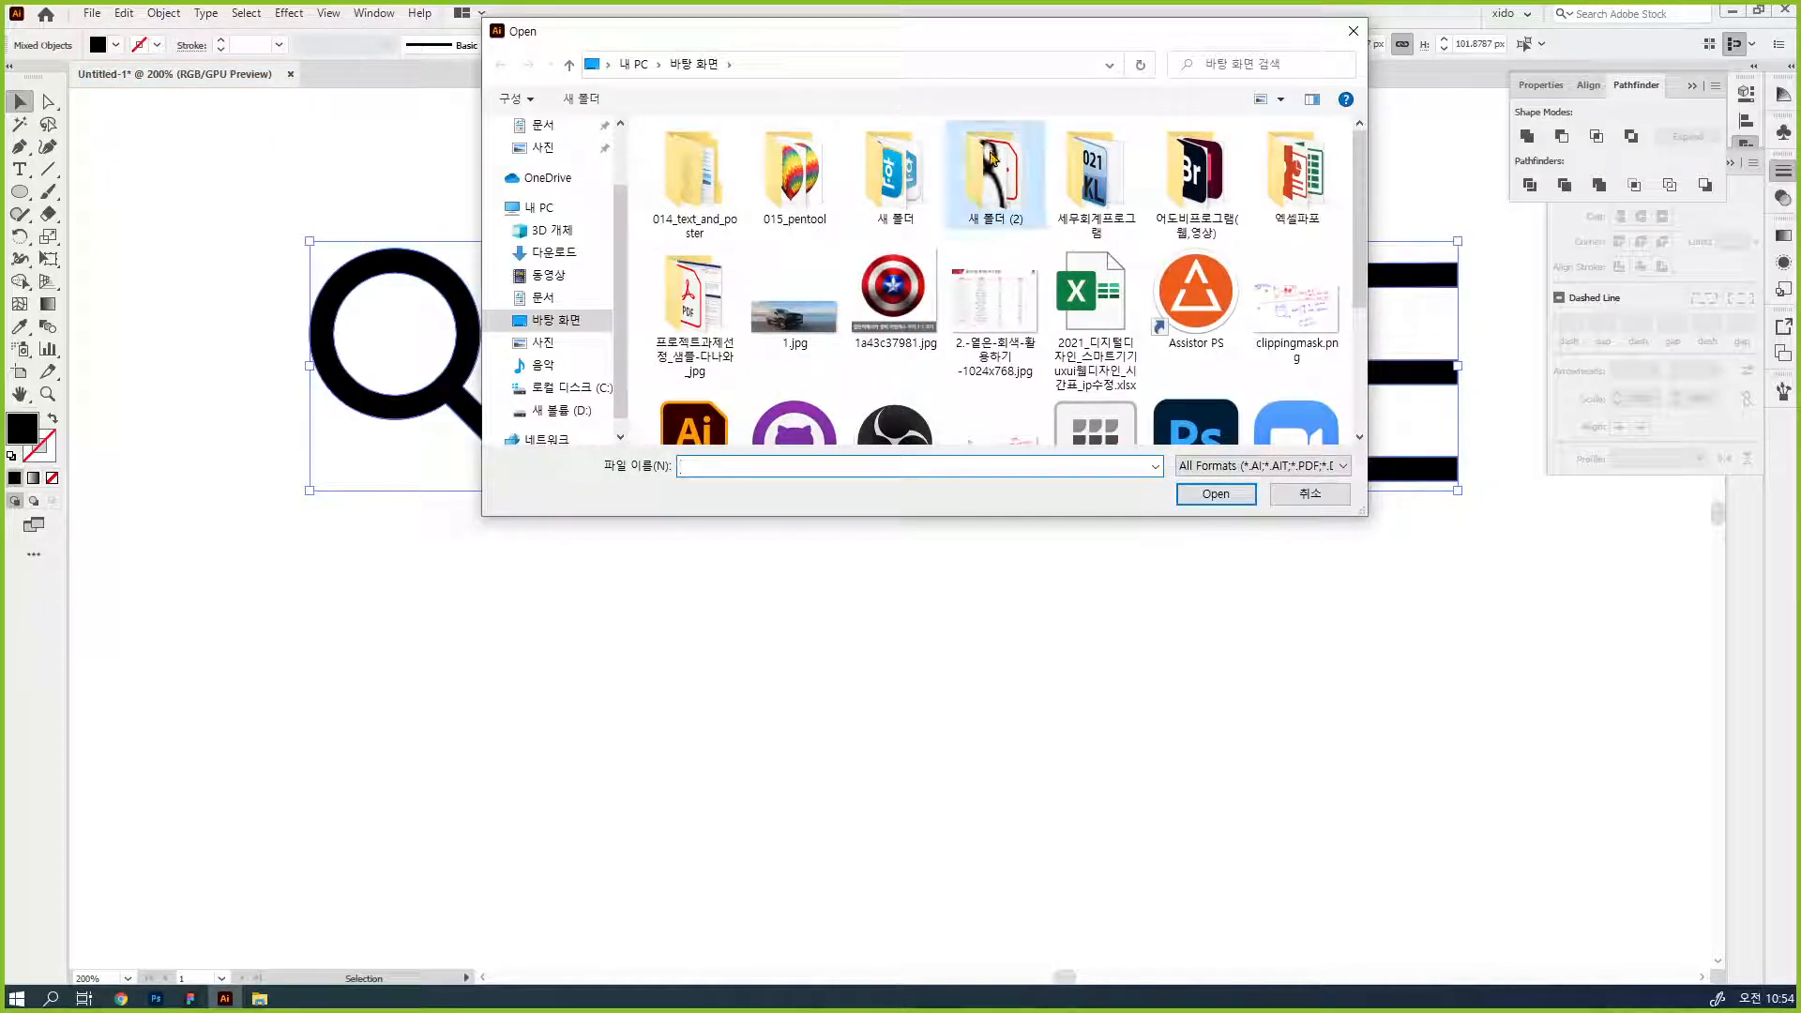
{"action": "double_click", "coordinate": [994, 178]}
{"action": "left_click", "coordinate": [696, 184]}
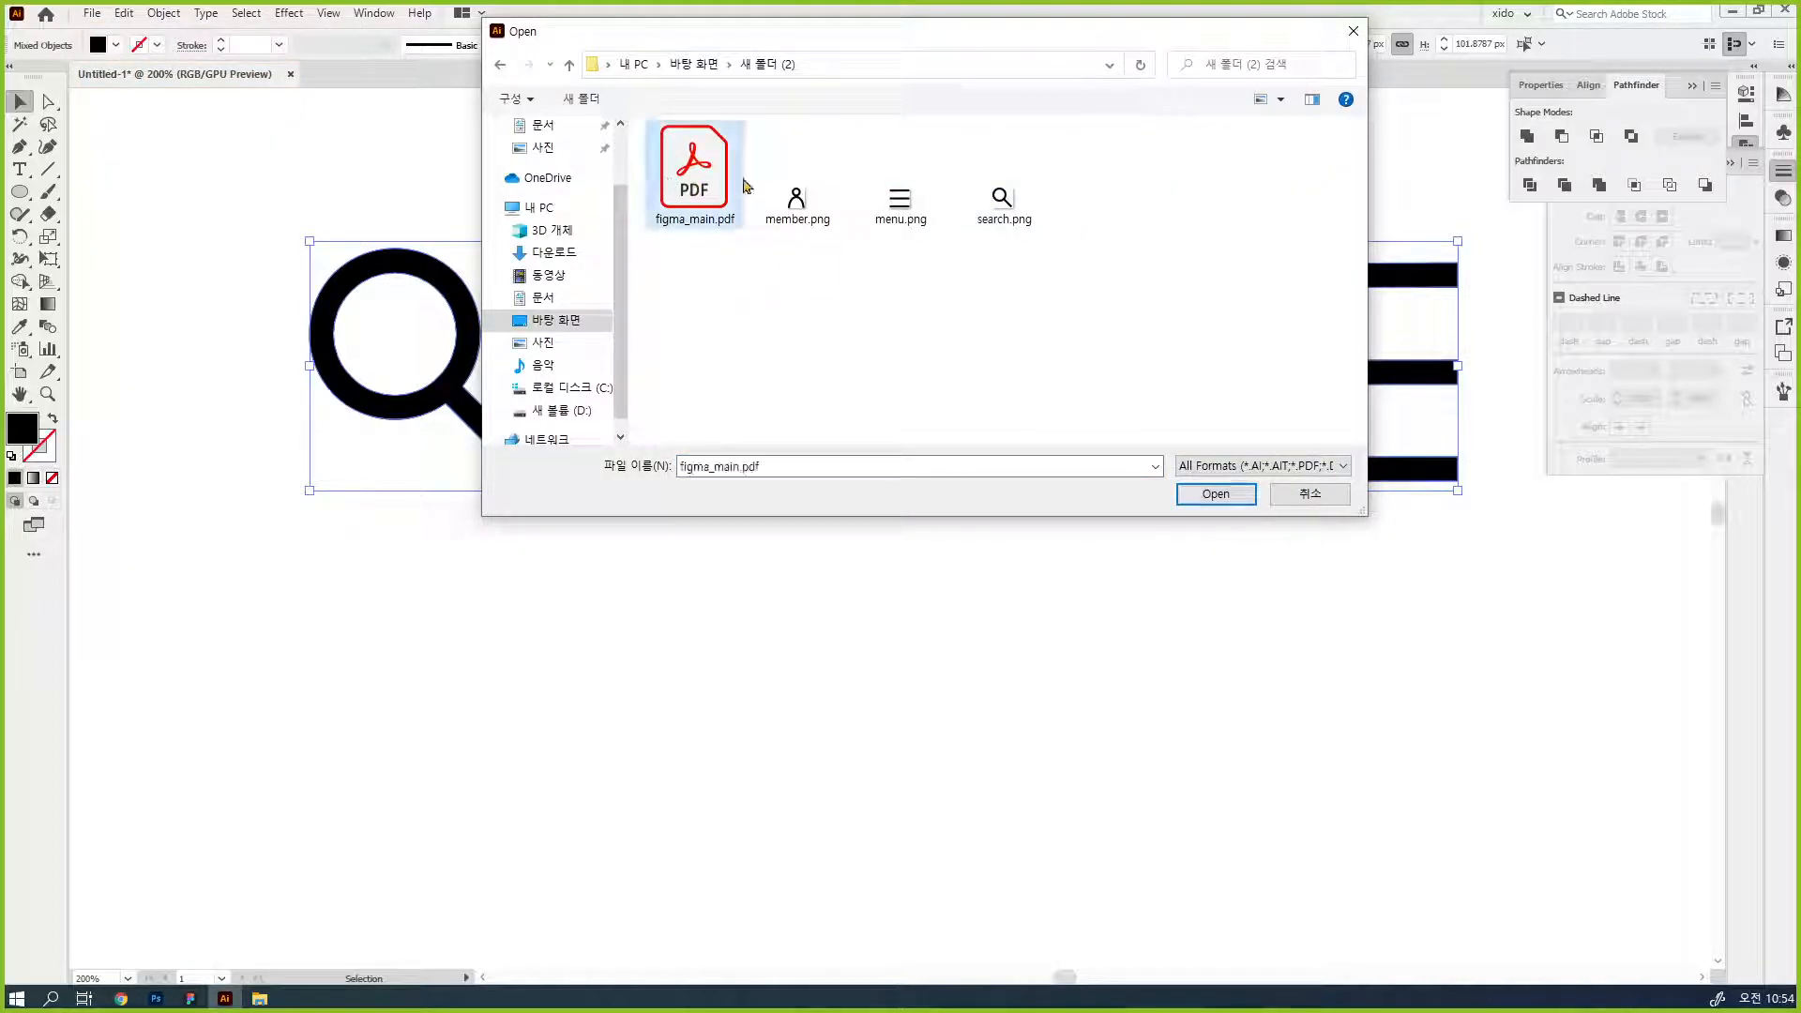
{"action": "left_click", "coordinate": [1217, 494]}
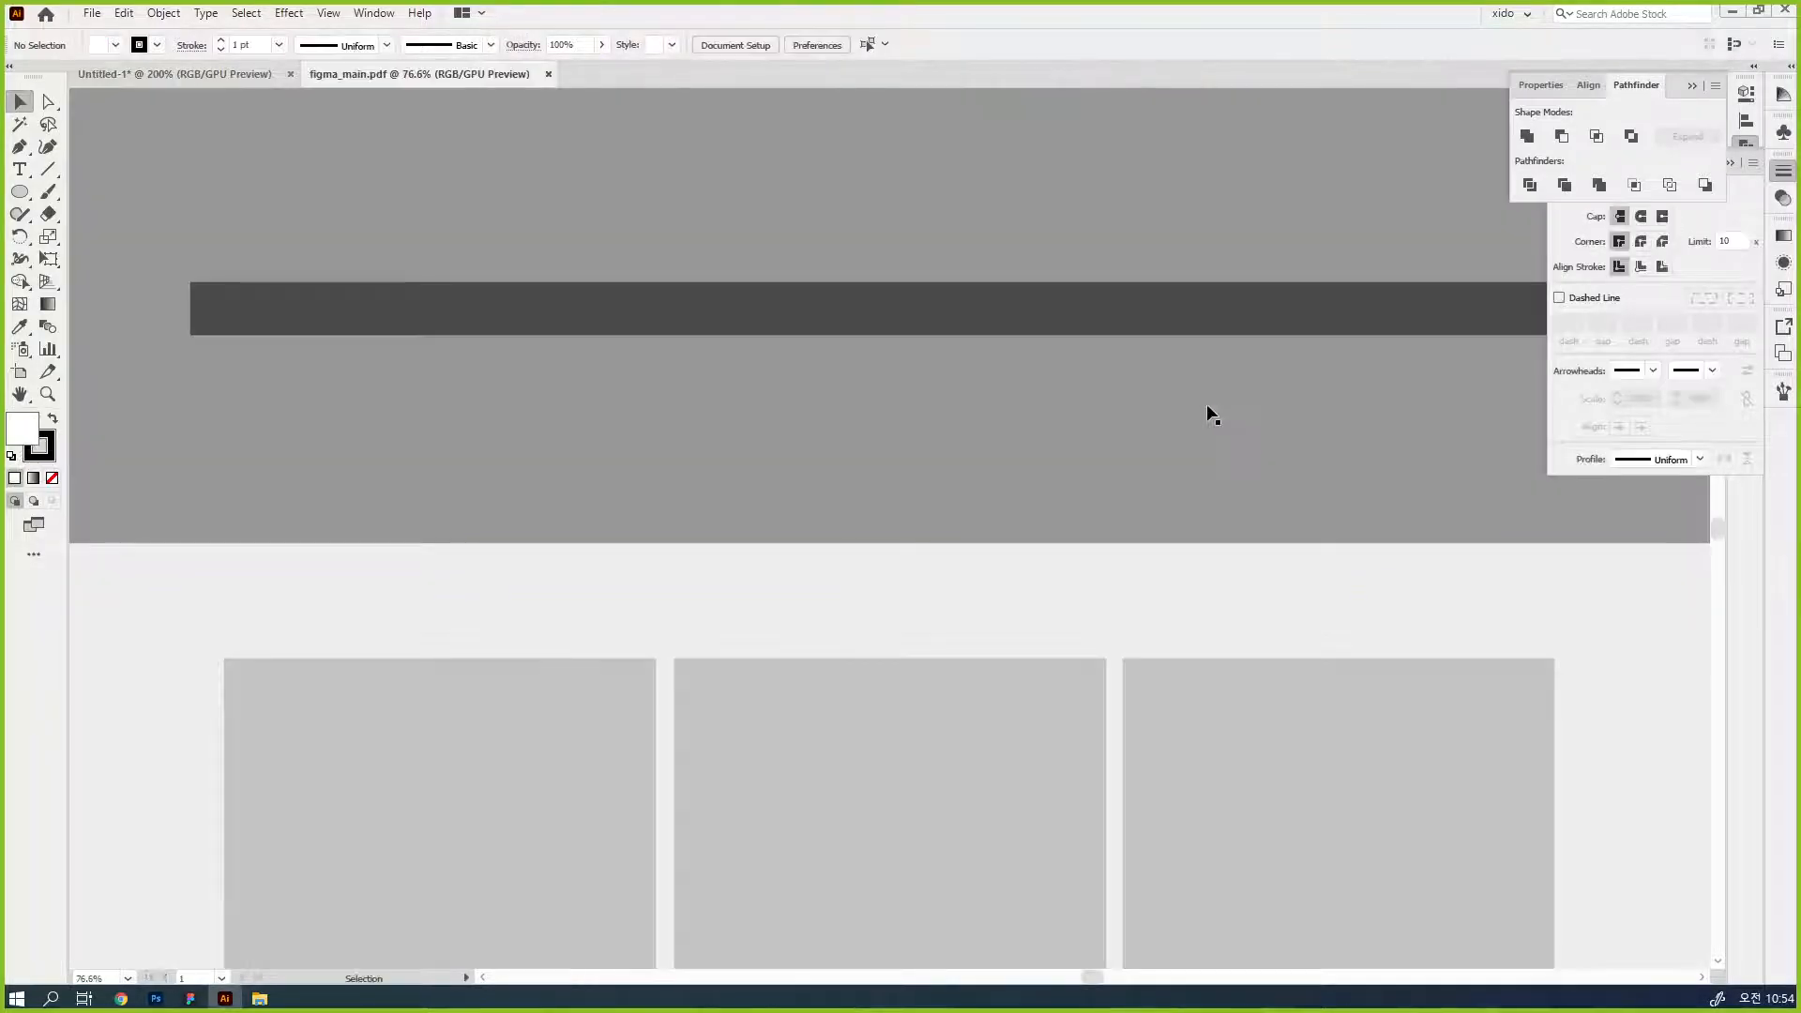
- Display figma_main.pdf in outline view and examine the paths of the header's icons, menu text and logo
{"action": "key", "text": "ctrl+minus"}
{"action": "key", "text": "ctrl+minus"}
{"action": "key", "text": "ctrl+minus"}
{"action": "key", "text": "ctrl+minus"}
{"action": "key", "text": "ctrl+minus"}
{"action": "key", "text": "ctrl+minus"}
{"action": "key", "text": "ctrl+minus"}
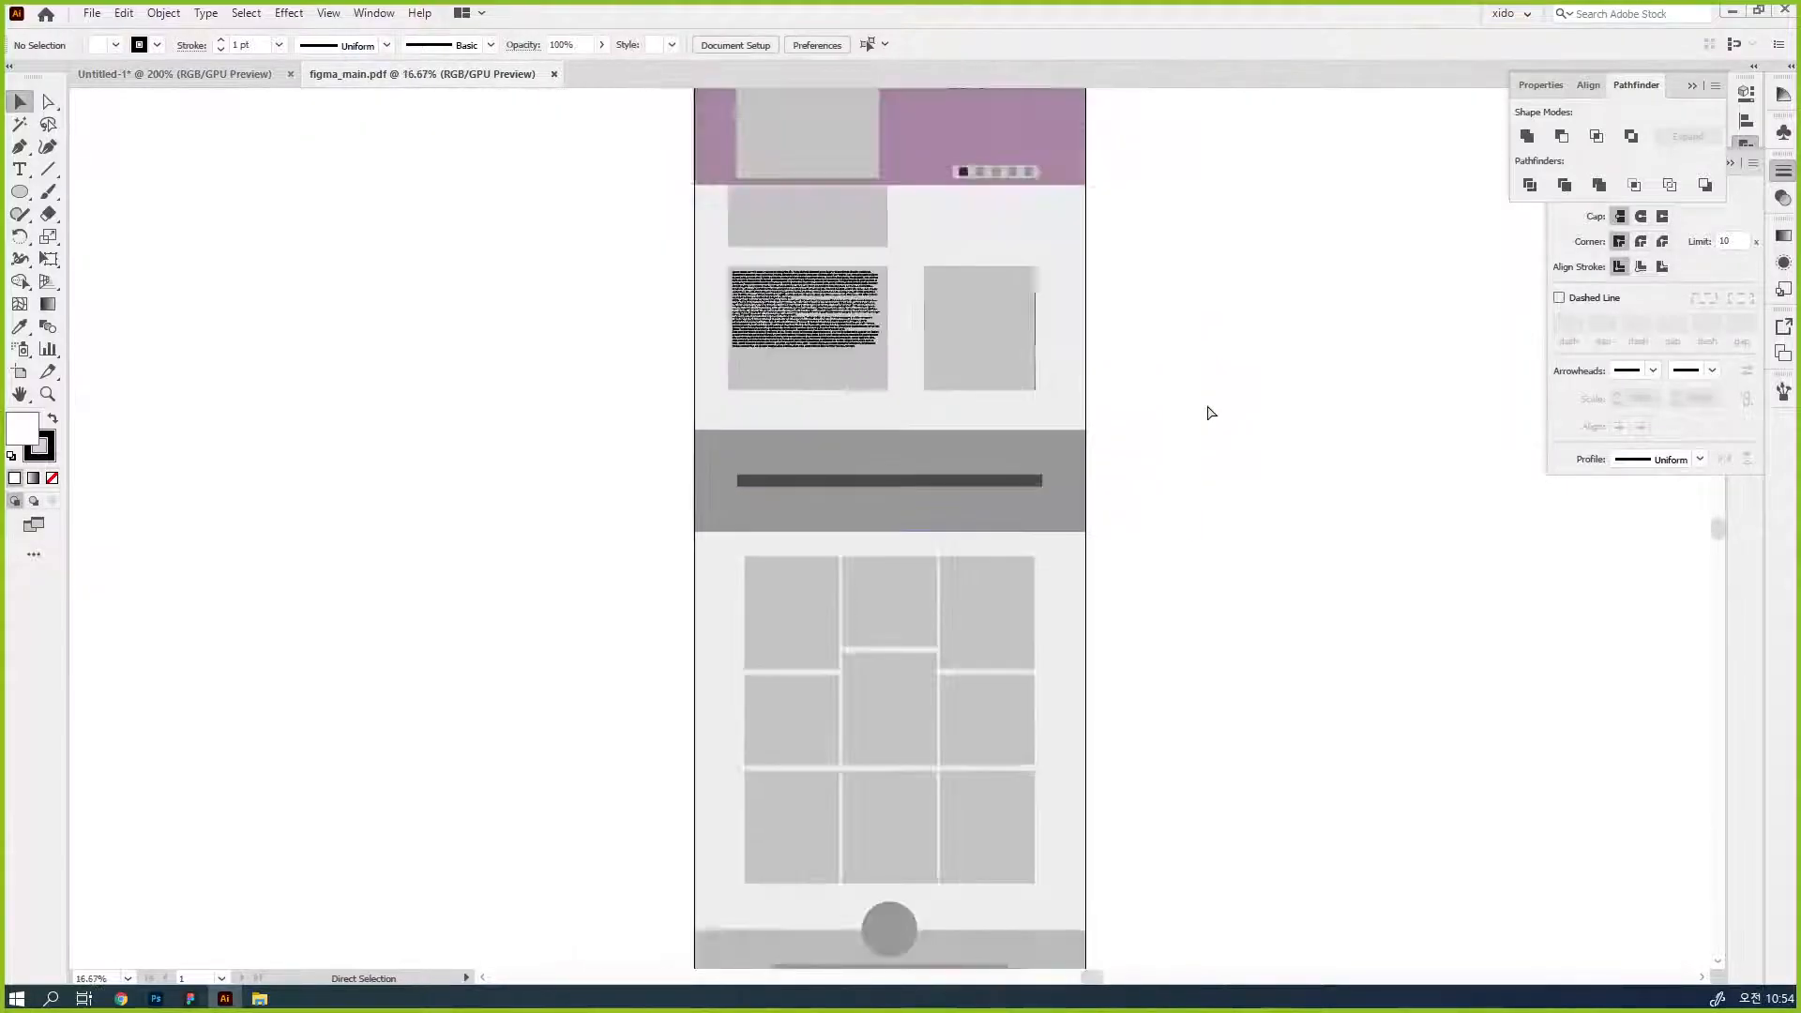
{"action": "left_click", "coordinate": [1058, 438], "text": "ctrl"}
{"action": "left_click_drag", "start_coordinate": [943, 434], "coordinate": [1105, 418]}
{"action": "left_click_drag", "start_coordinate": [629, 171], "coordinate": [1074, 333]}
{"action": "left_click_drag", "start_coordinate": [1216, 563], "coordinate": [573, 539]}
{"action": "key", "text": "ctrl+y"}
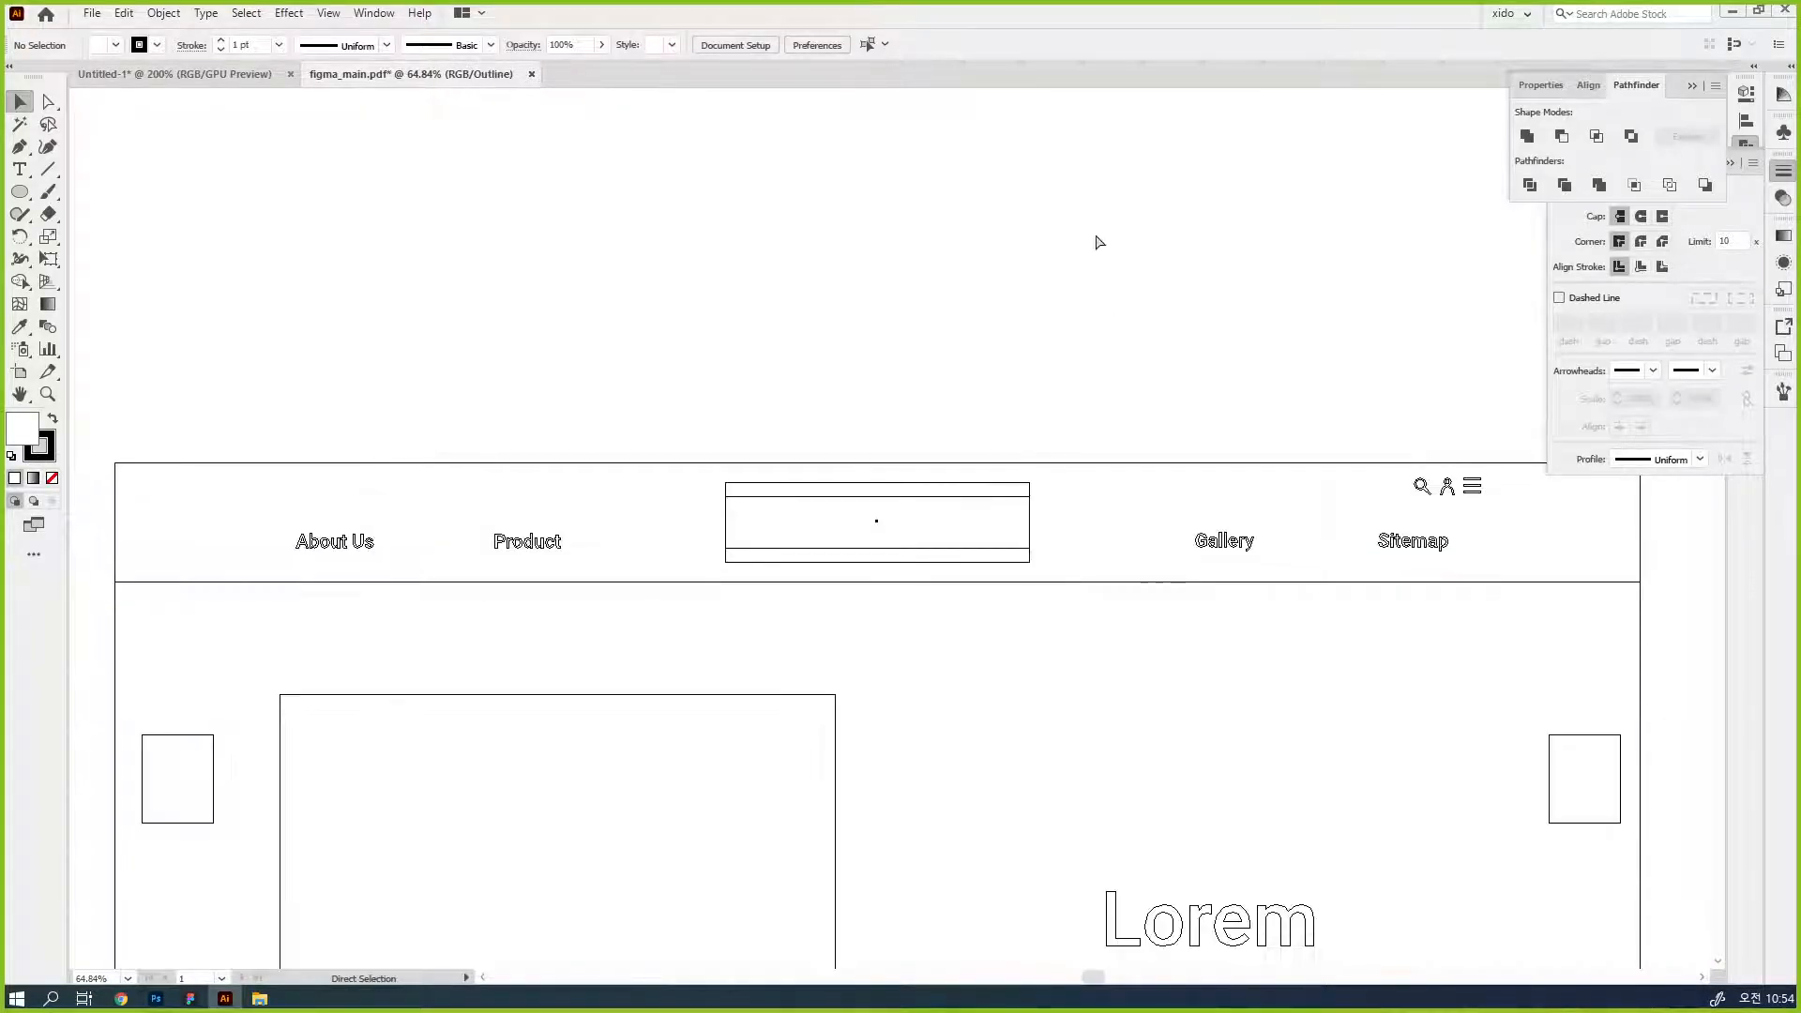
- Examine the outlines of the whole page, and return to the full-colour preview to inspect the header and banner
{"action": "key", "text": "ctrl+minus"}
{"action": "key", "text": "ctrl+minus"}
{"action": "key", "text": "ctrl+minus"}
{"action": "key", "text": "ctrl+minus"}
{"action": "key", "text": "ctrl+minus"}
{"action": "left_click_drag", "start_coordinate": [1038, 643], "coordinate": [1128, 500]}
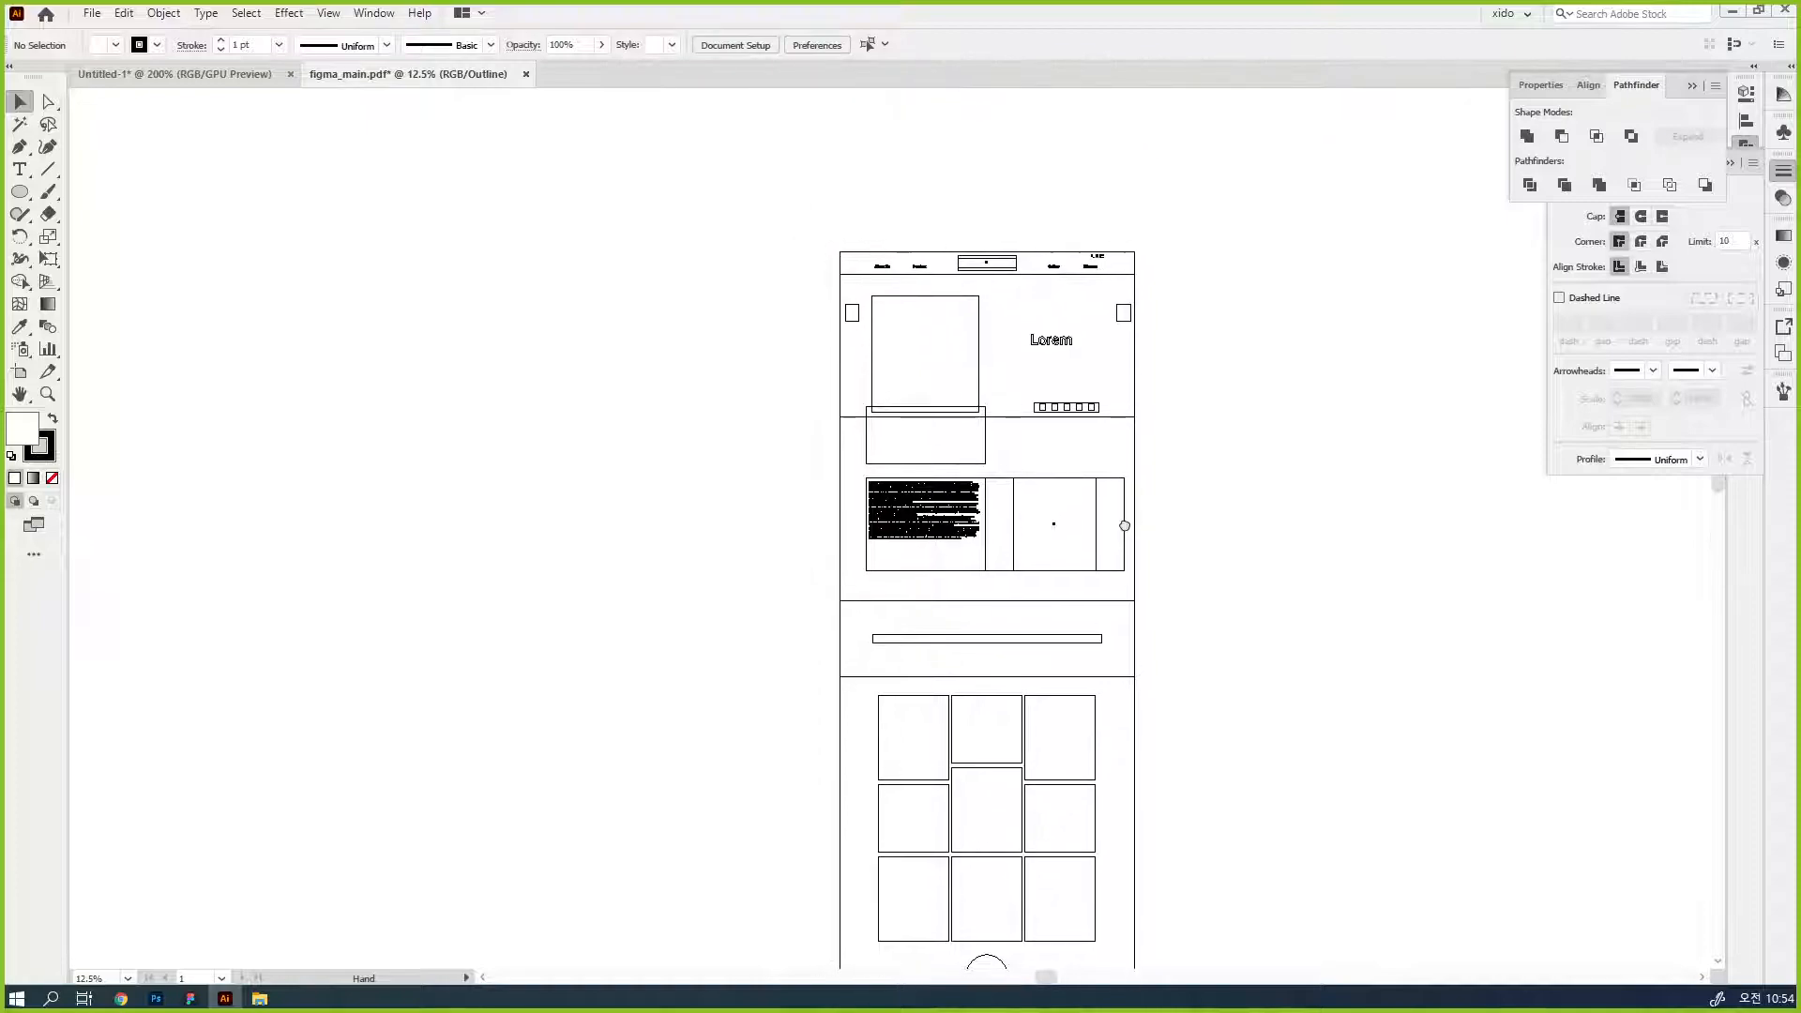
{"action": "key", "text": "ctrl+y"}
{"action": "left_click", "coordinate": [984, 353], "text": "ctrl"}
{"action": "left_click", "coordinate": [944, 553], "text": "ctrl"}
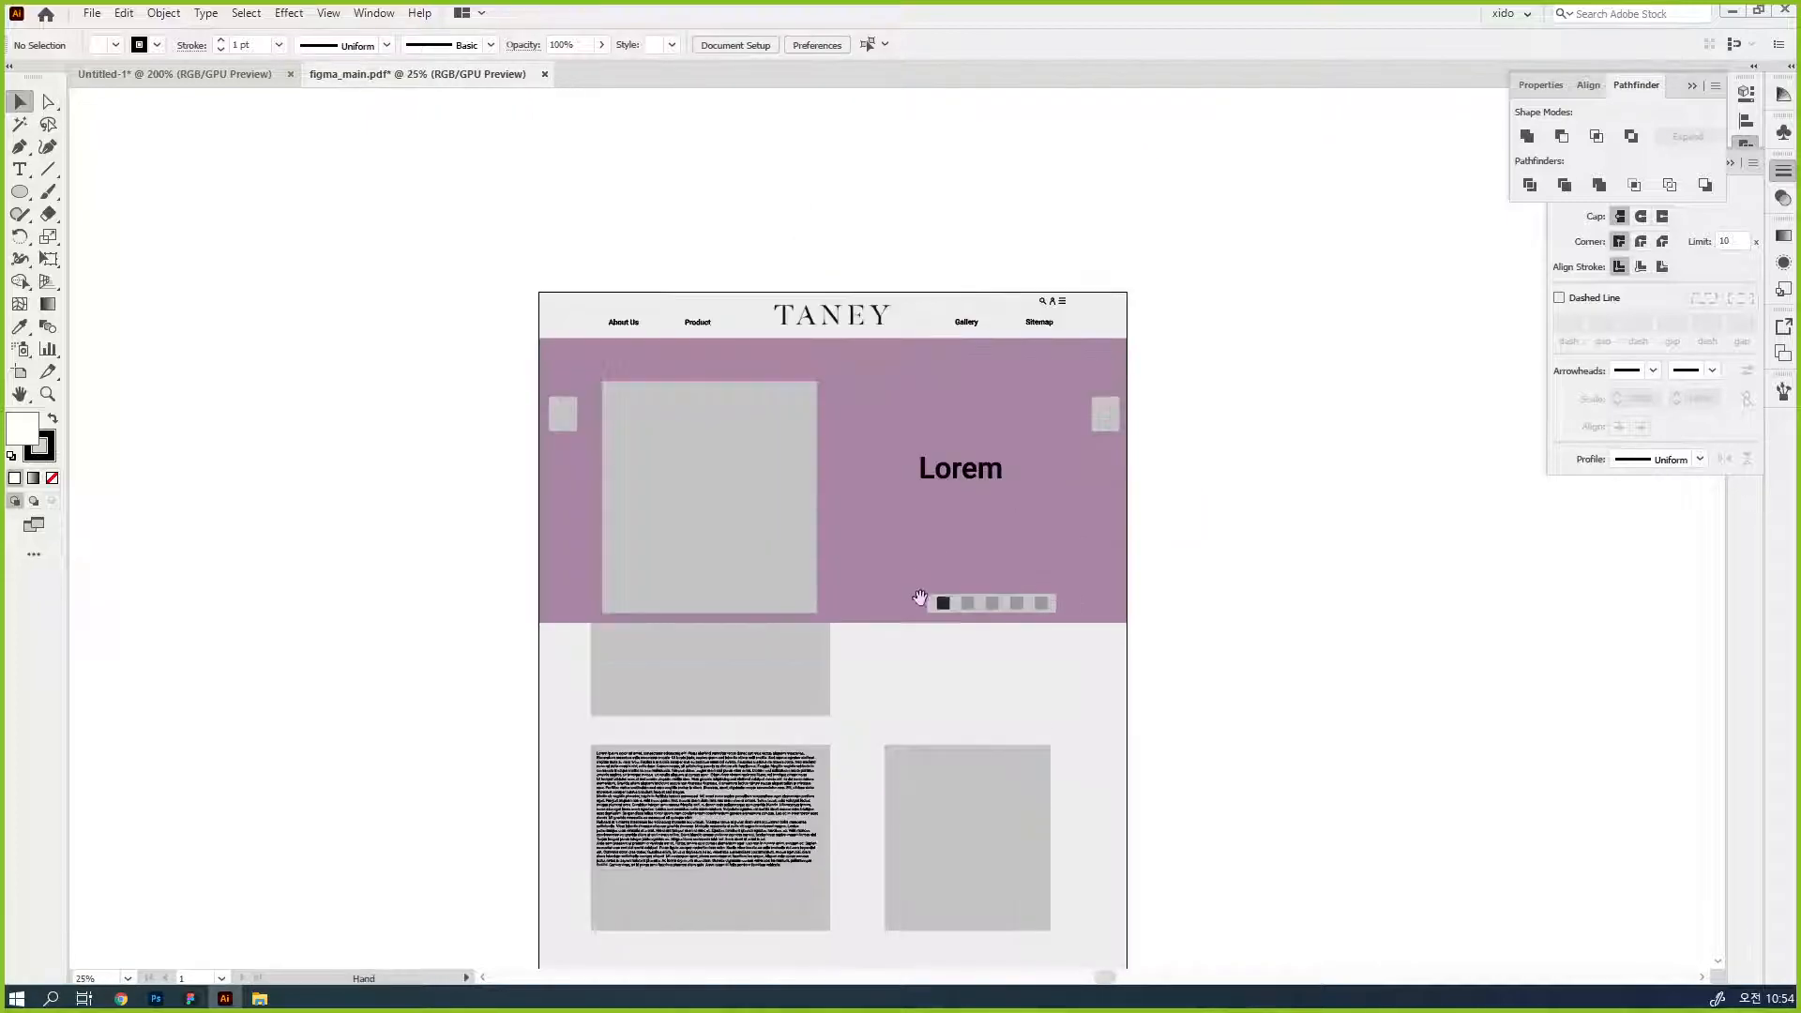
{"action": "left_click_drag", "start_coordinate": [935, 596], "coordinate": [1090, 542]}
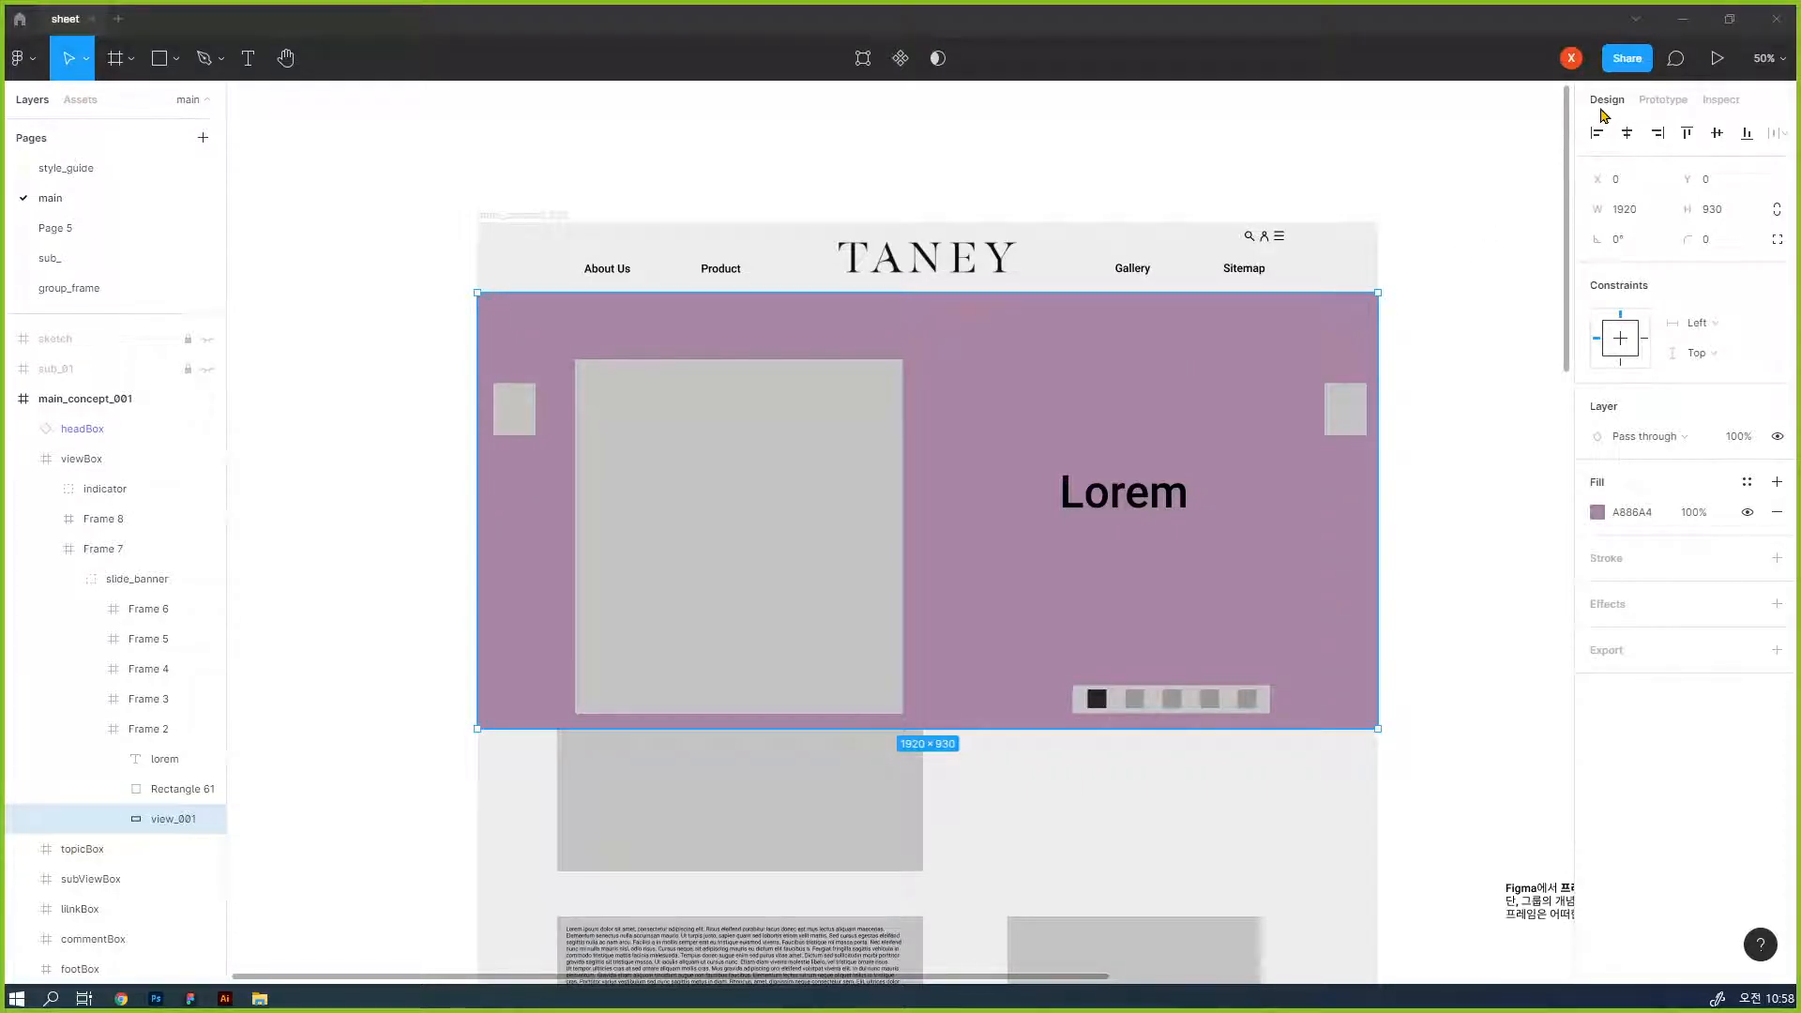
- In Figma, change the fill type of the view_001 banner rectangle to Image
{"action": "left_click", "coordinate": [1599, 514]}
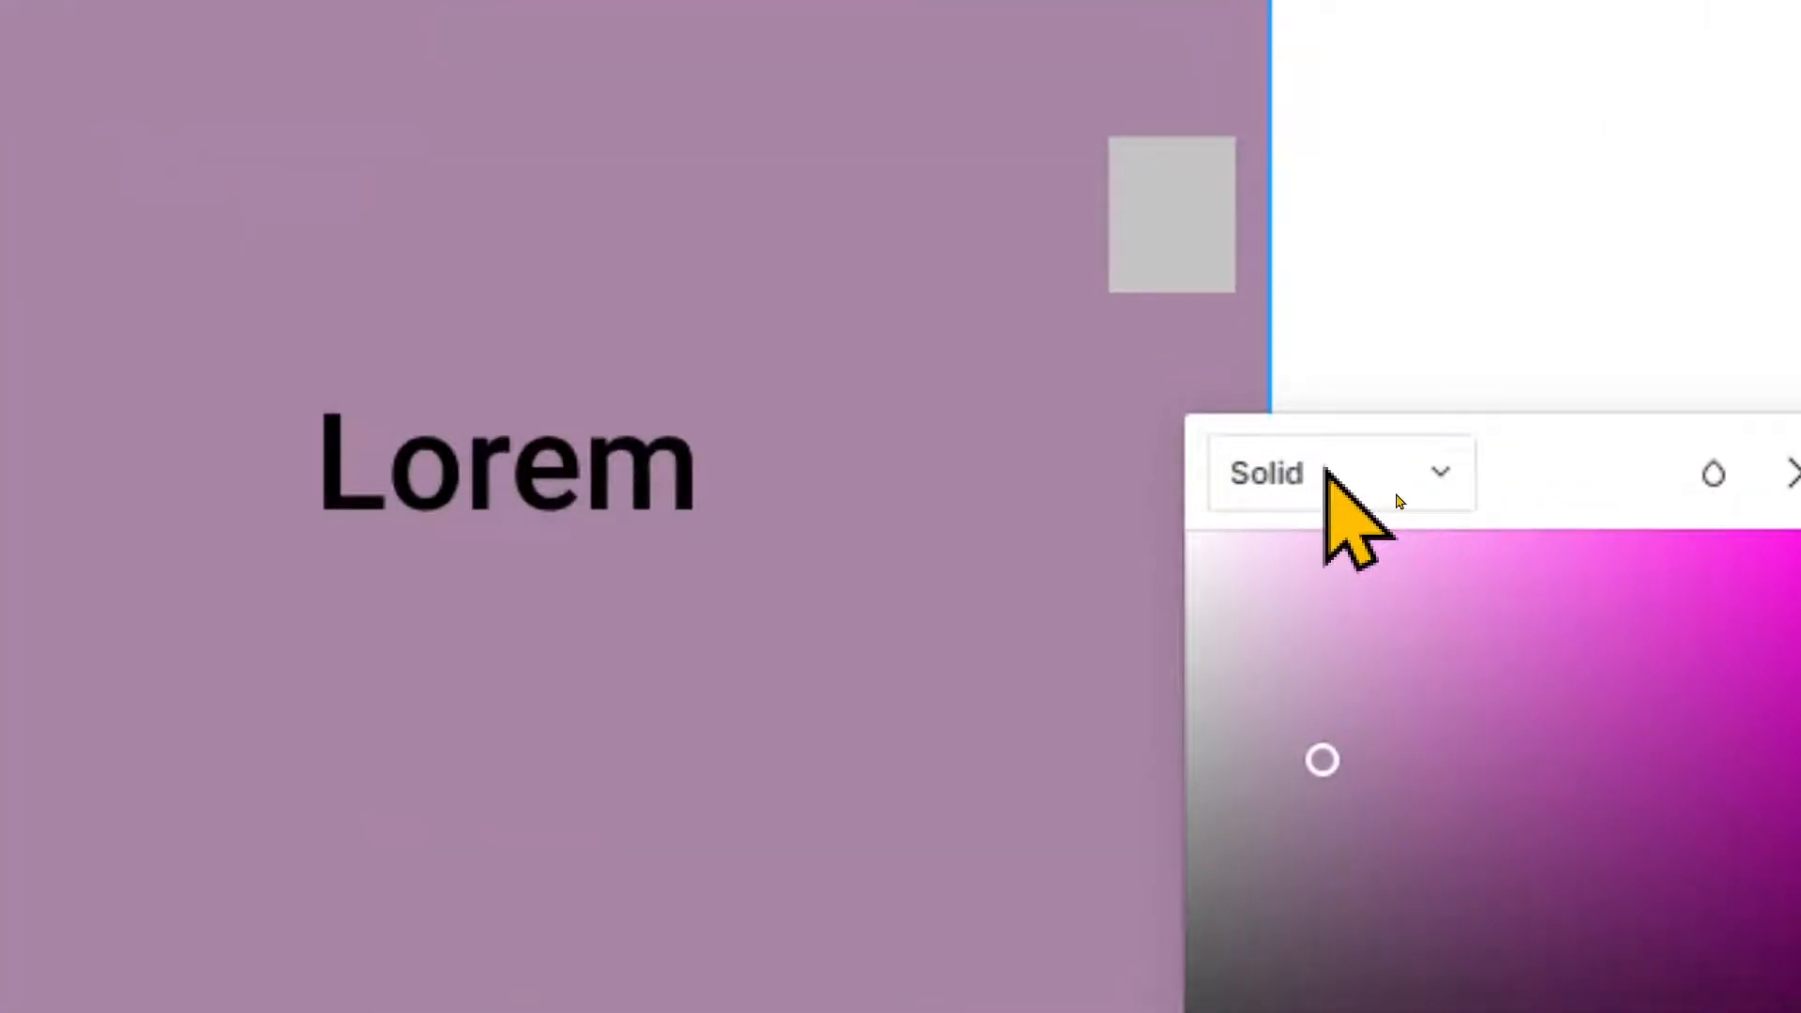
{"action": "left_click", "coordinate": [1378, 496]}
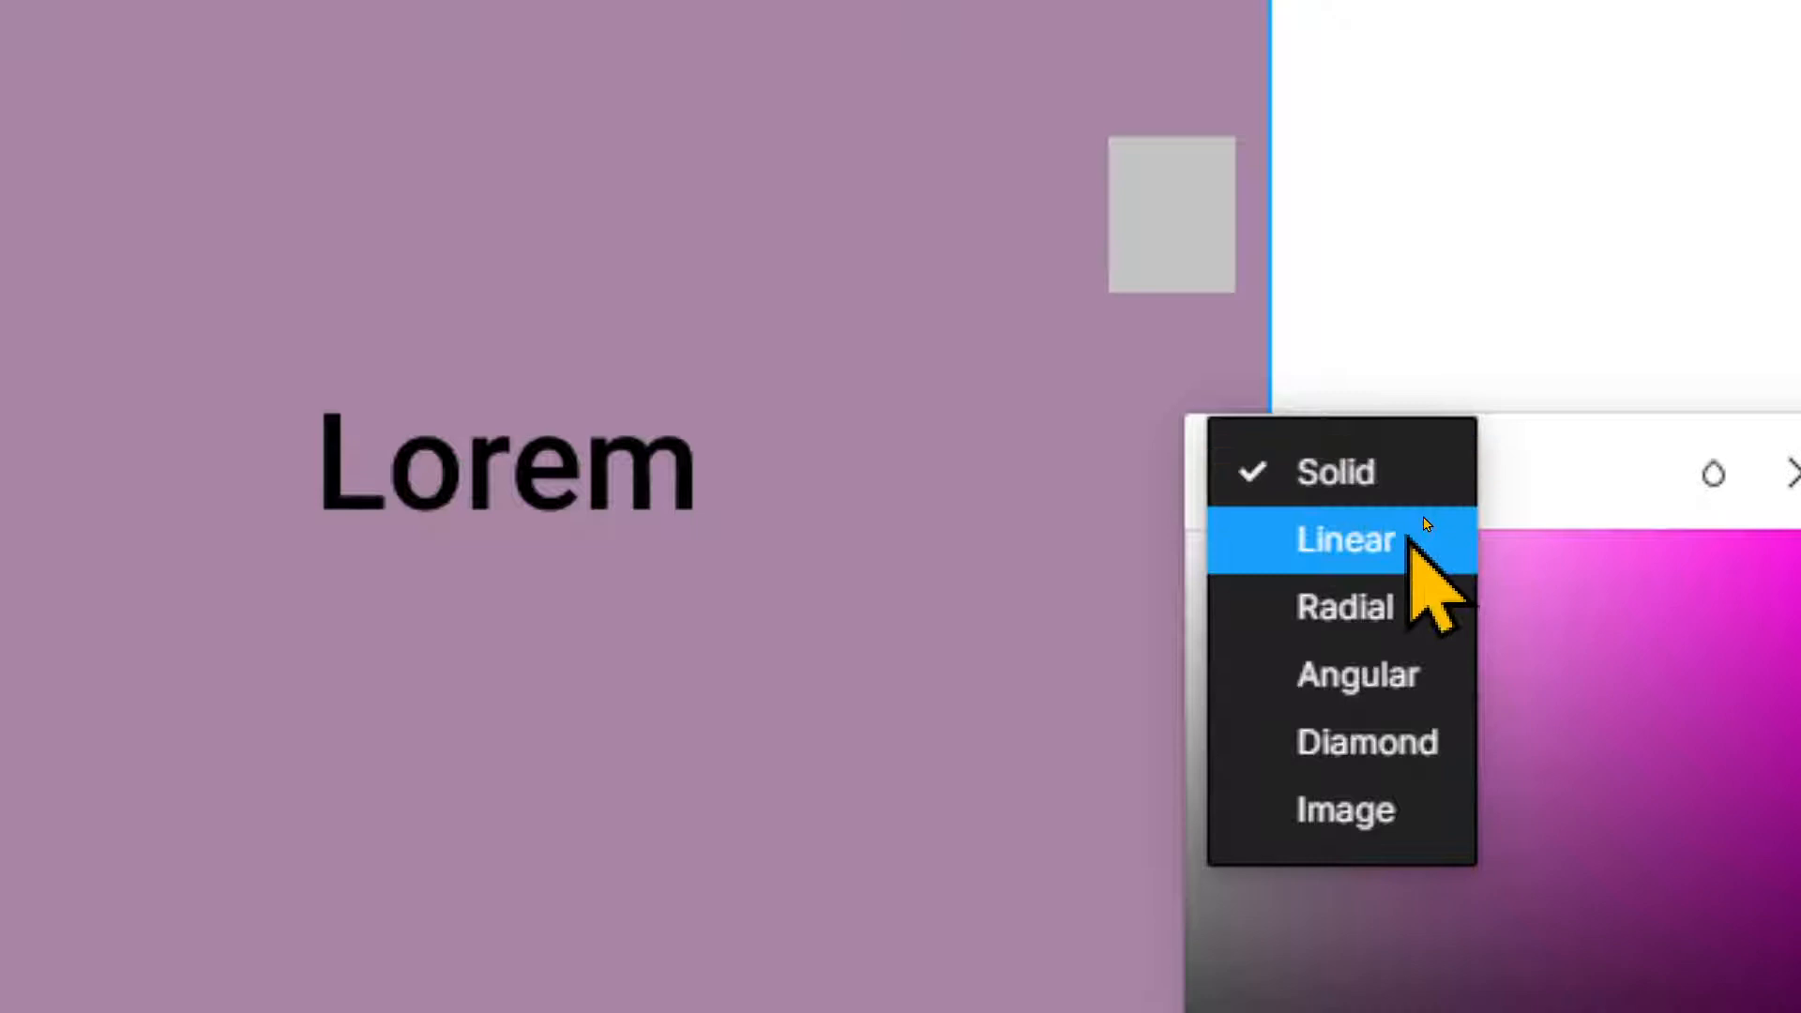
{"action": "left_click", "coordinate": [1323, 813]}
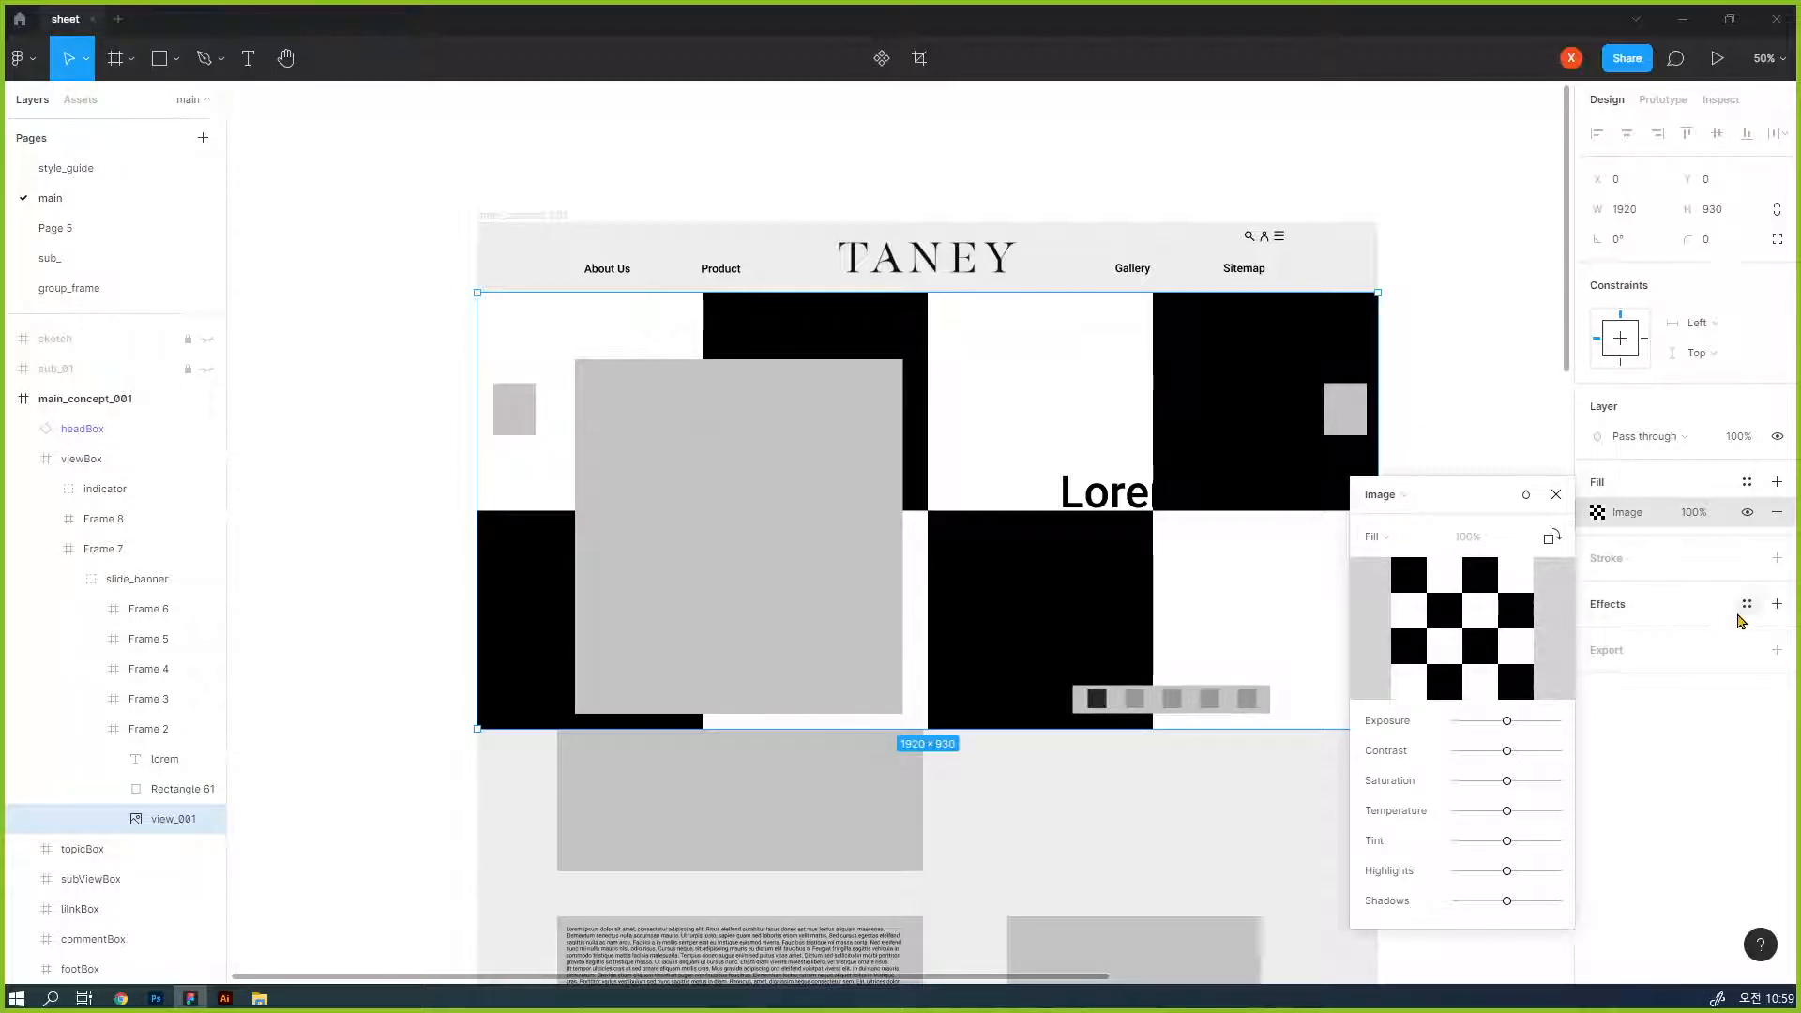
{"action": "left_click", "coordinate": [1727, 656]}
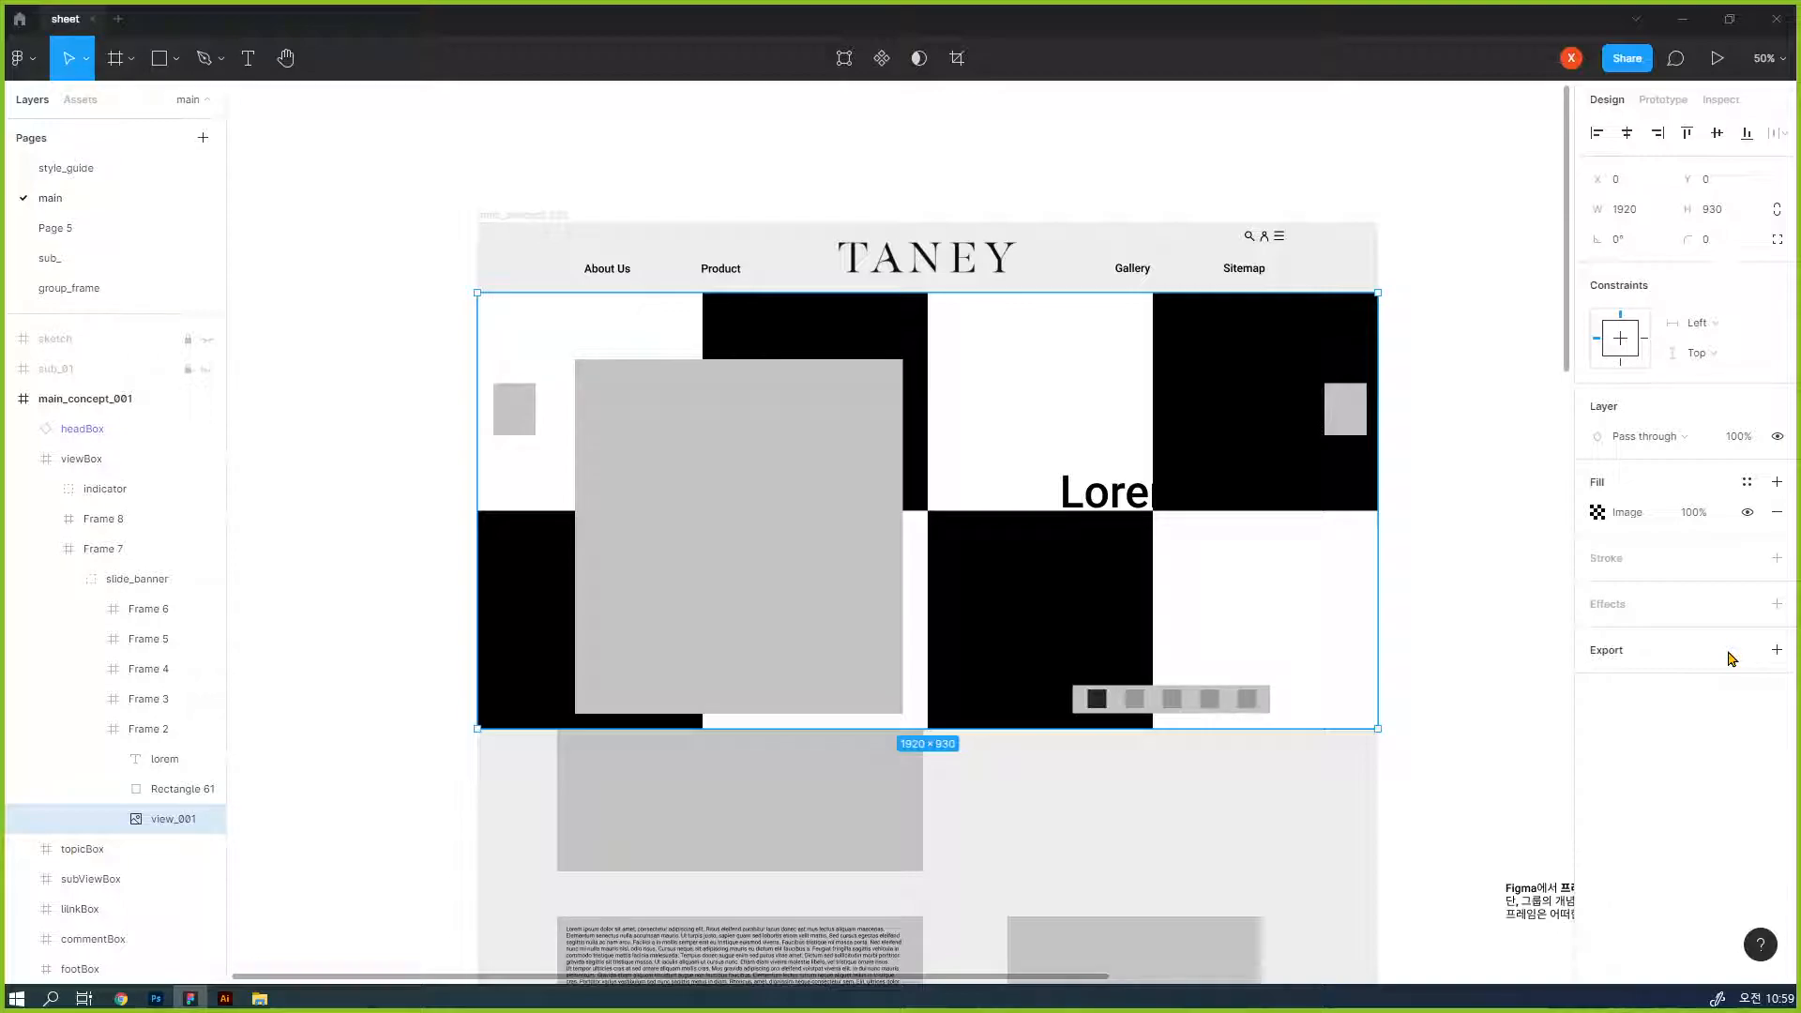
- Look through the image fill's scaling modes and set the view_001 banner's fill type back to Solid
{"action": "left_click", "coordinate": [1598, 512]}
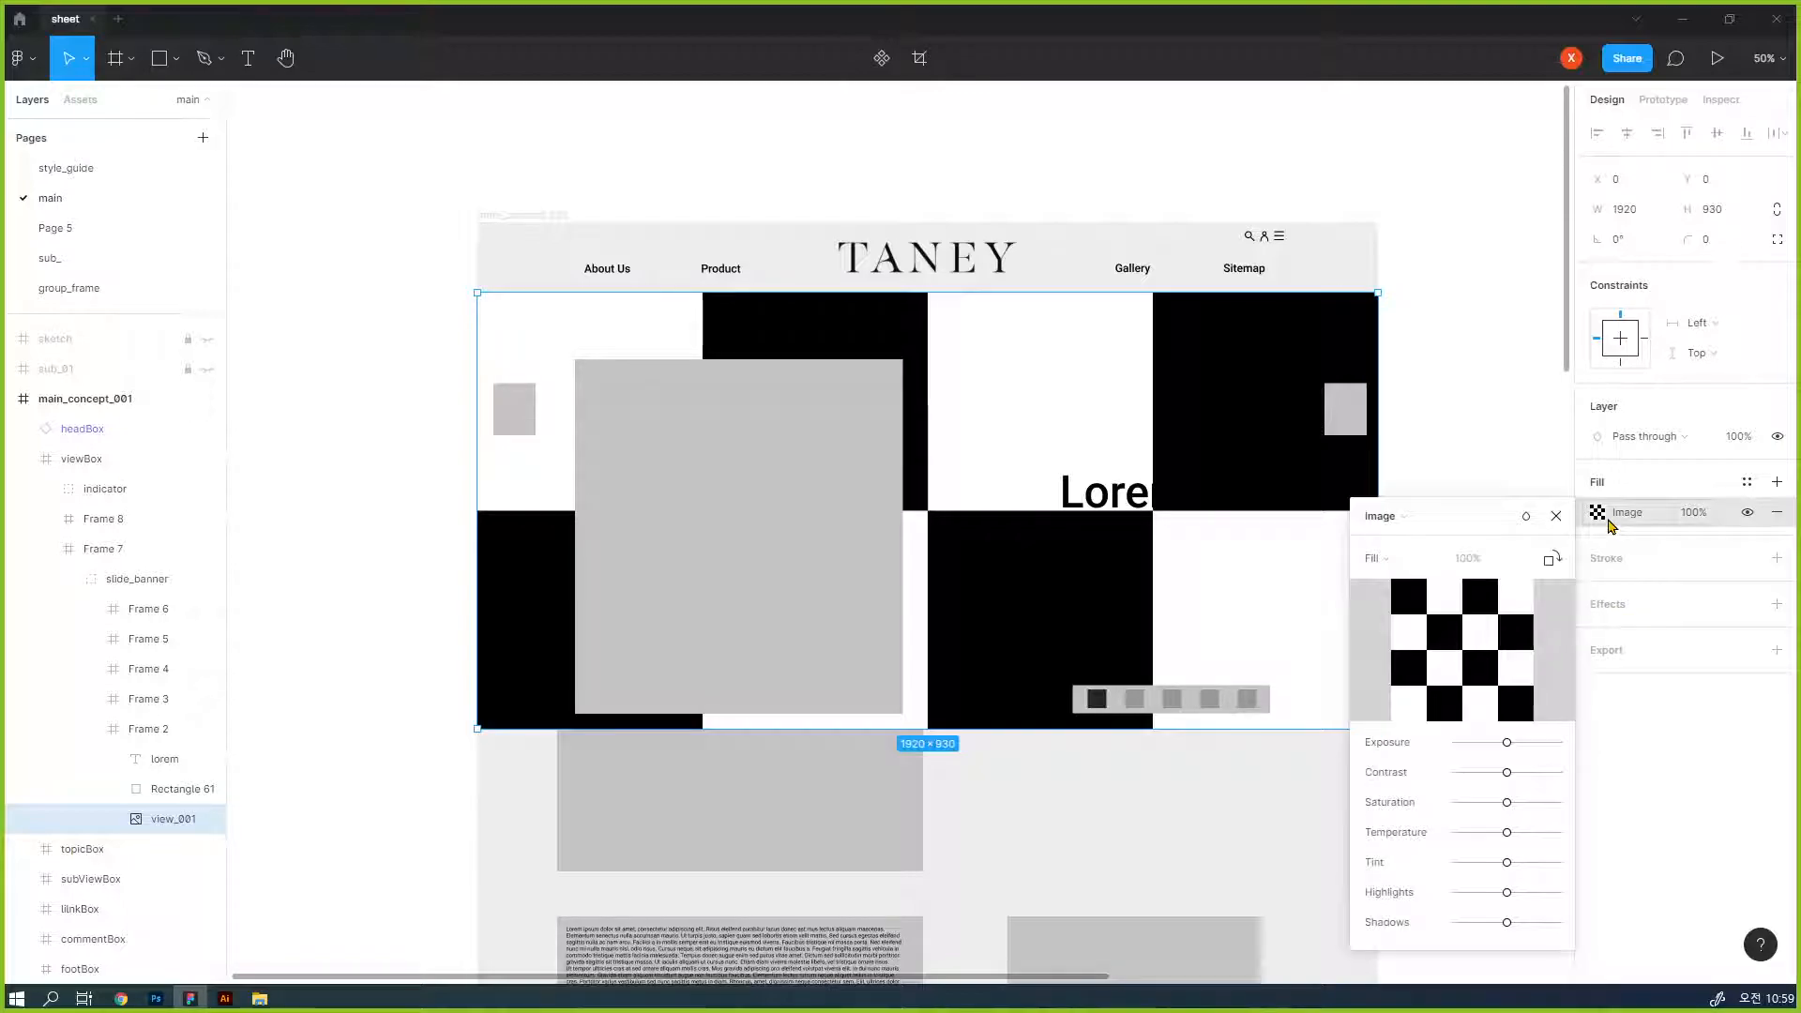
{"action": "left_click", "coordinate": [1383, 563]}
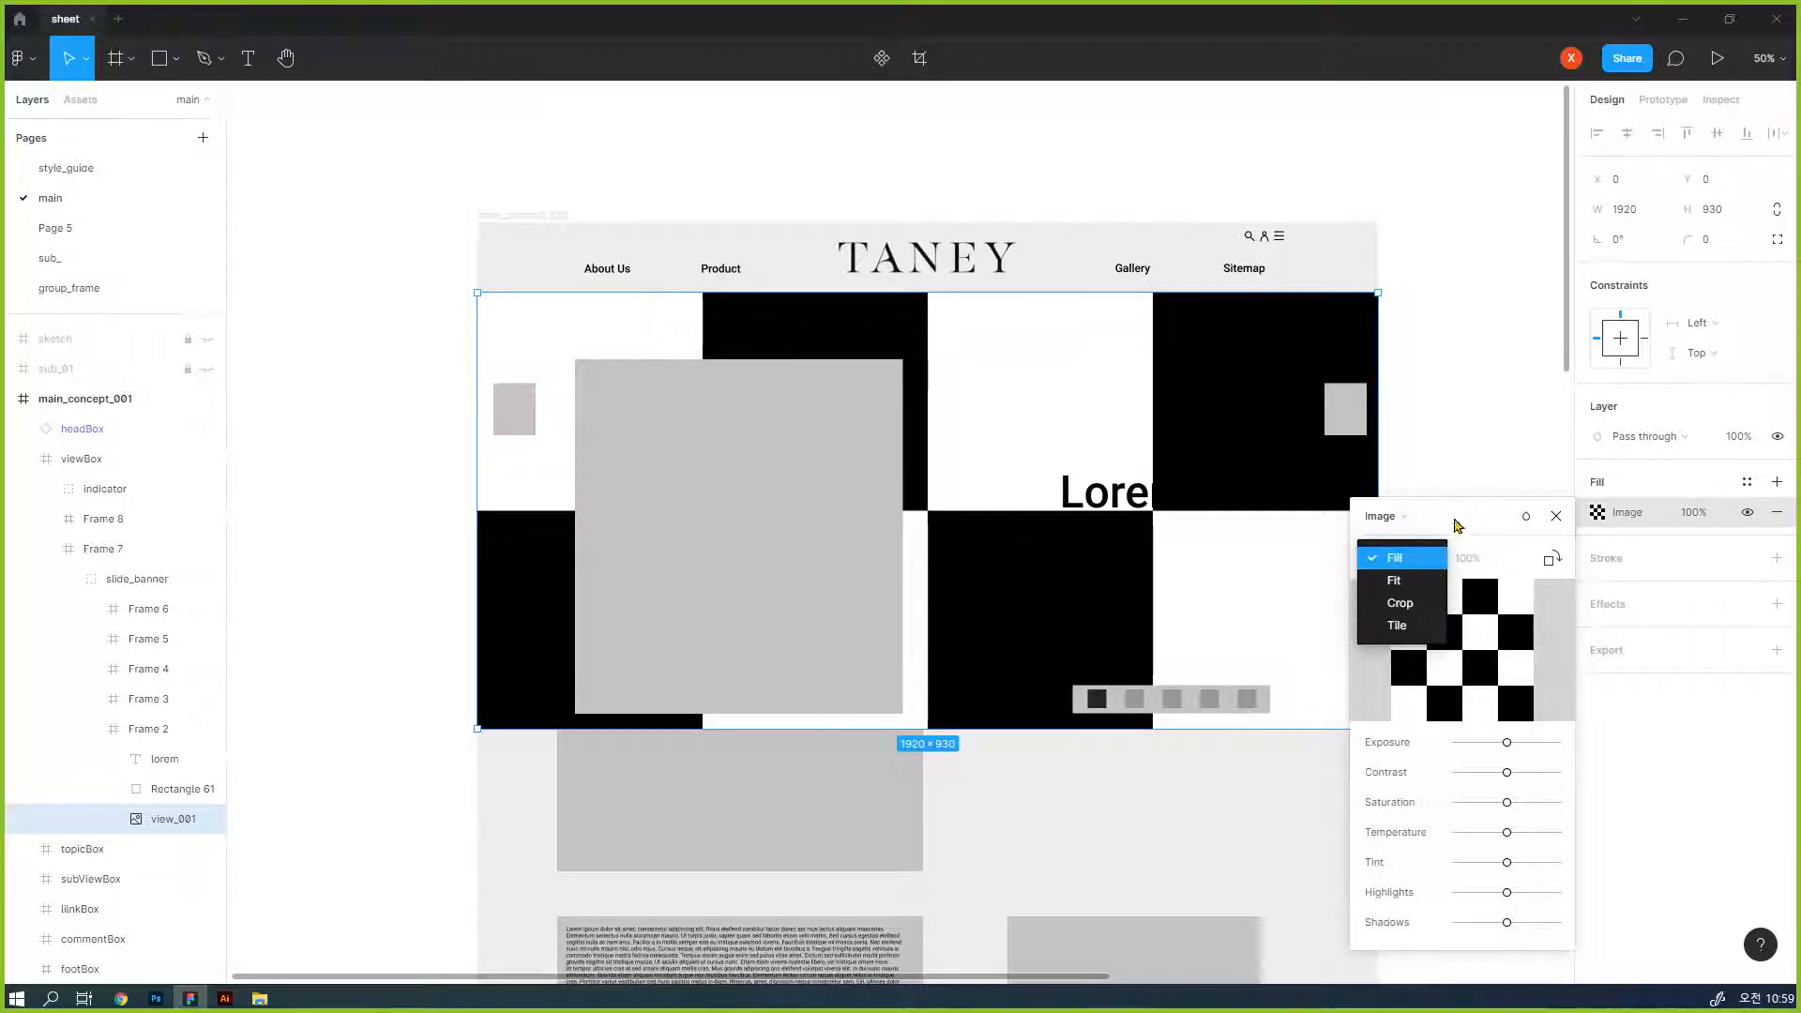
{"action": "left_click", "coordinate": [1383, 516]}
{"action": "left_click", "coordinate": [1383, 516]}
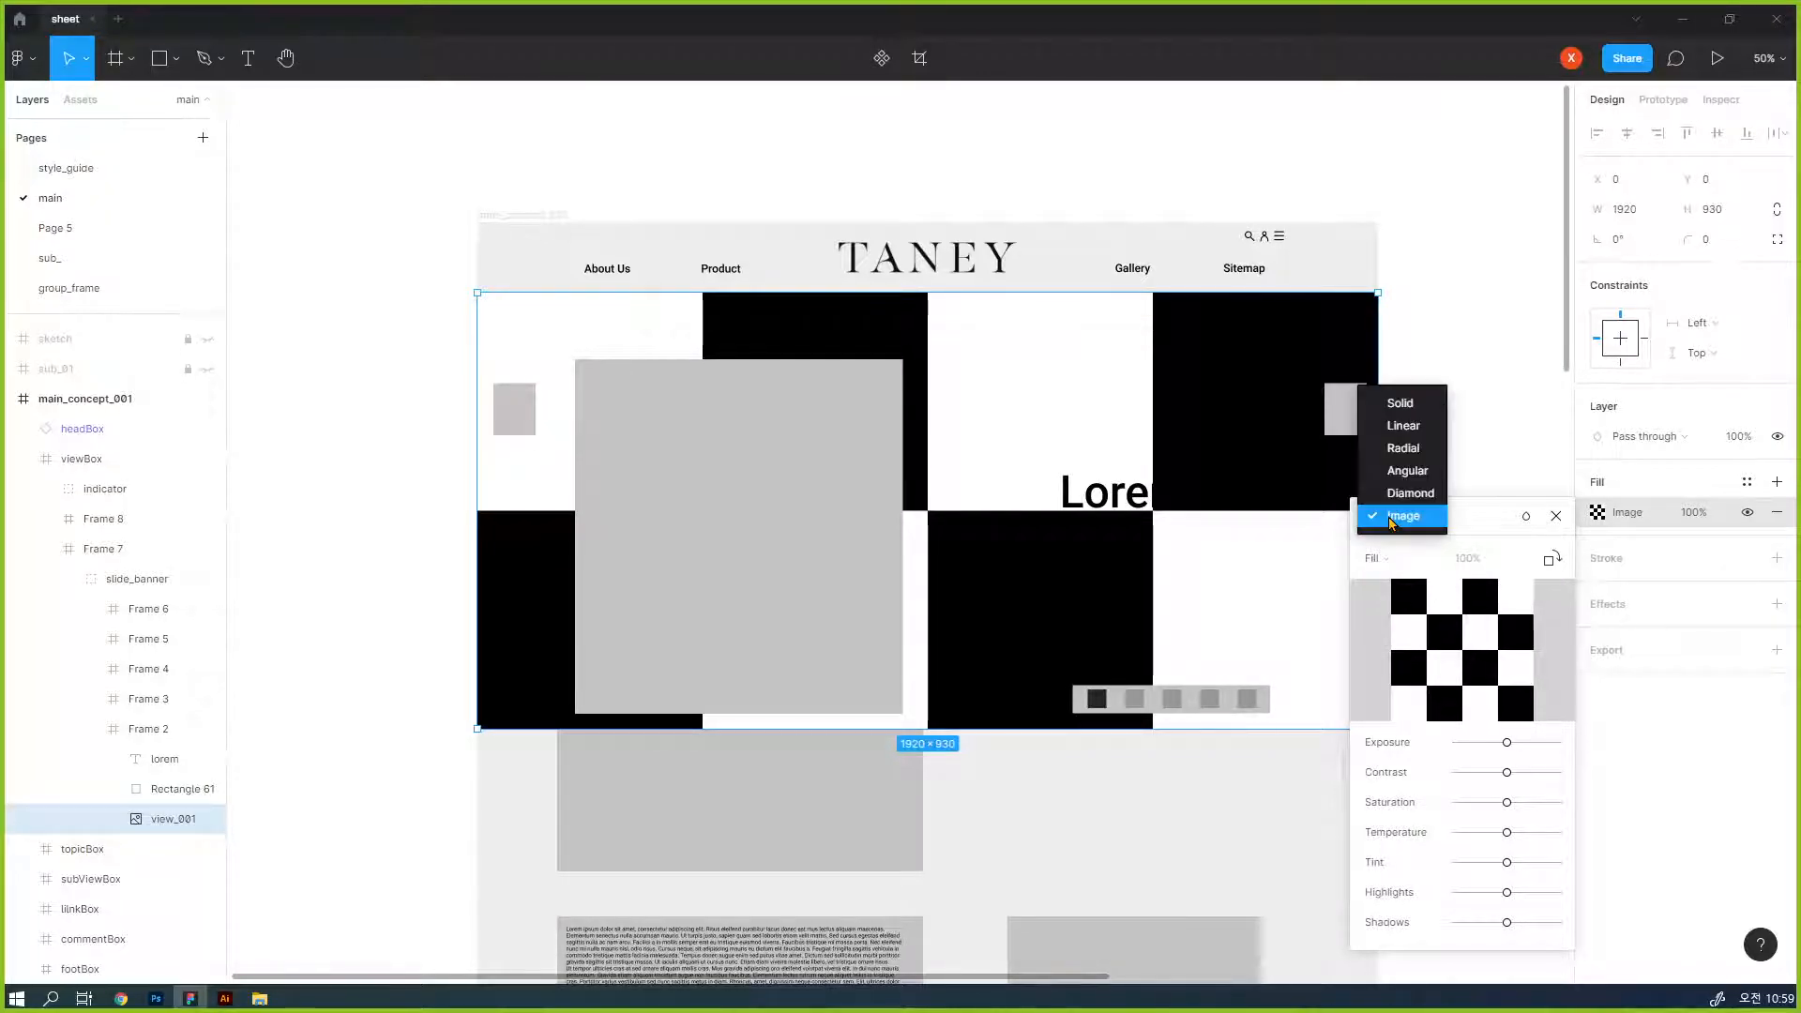
{"action": "left_click", "coordinate": [1414, 397]}
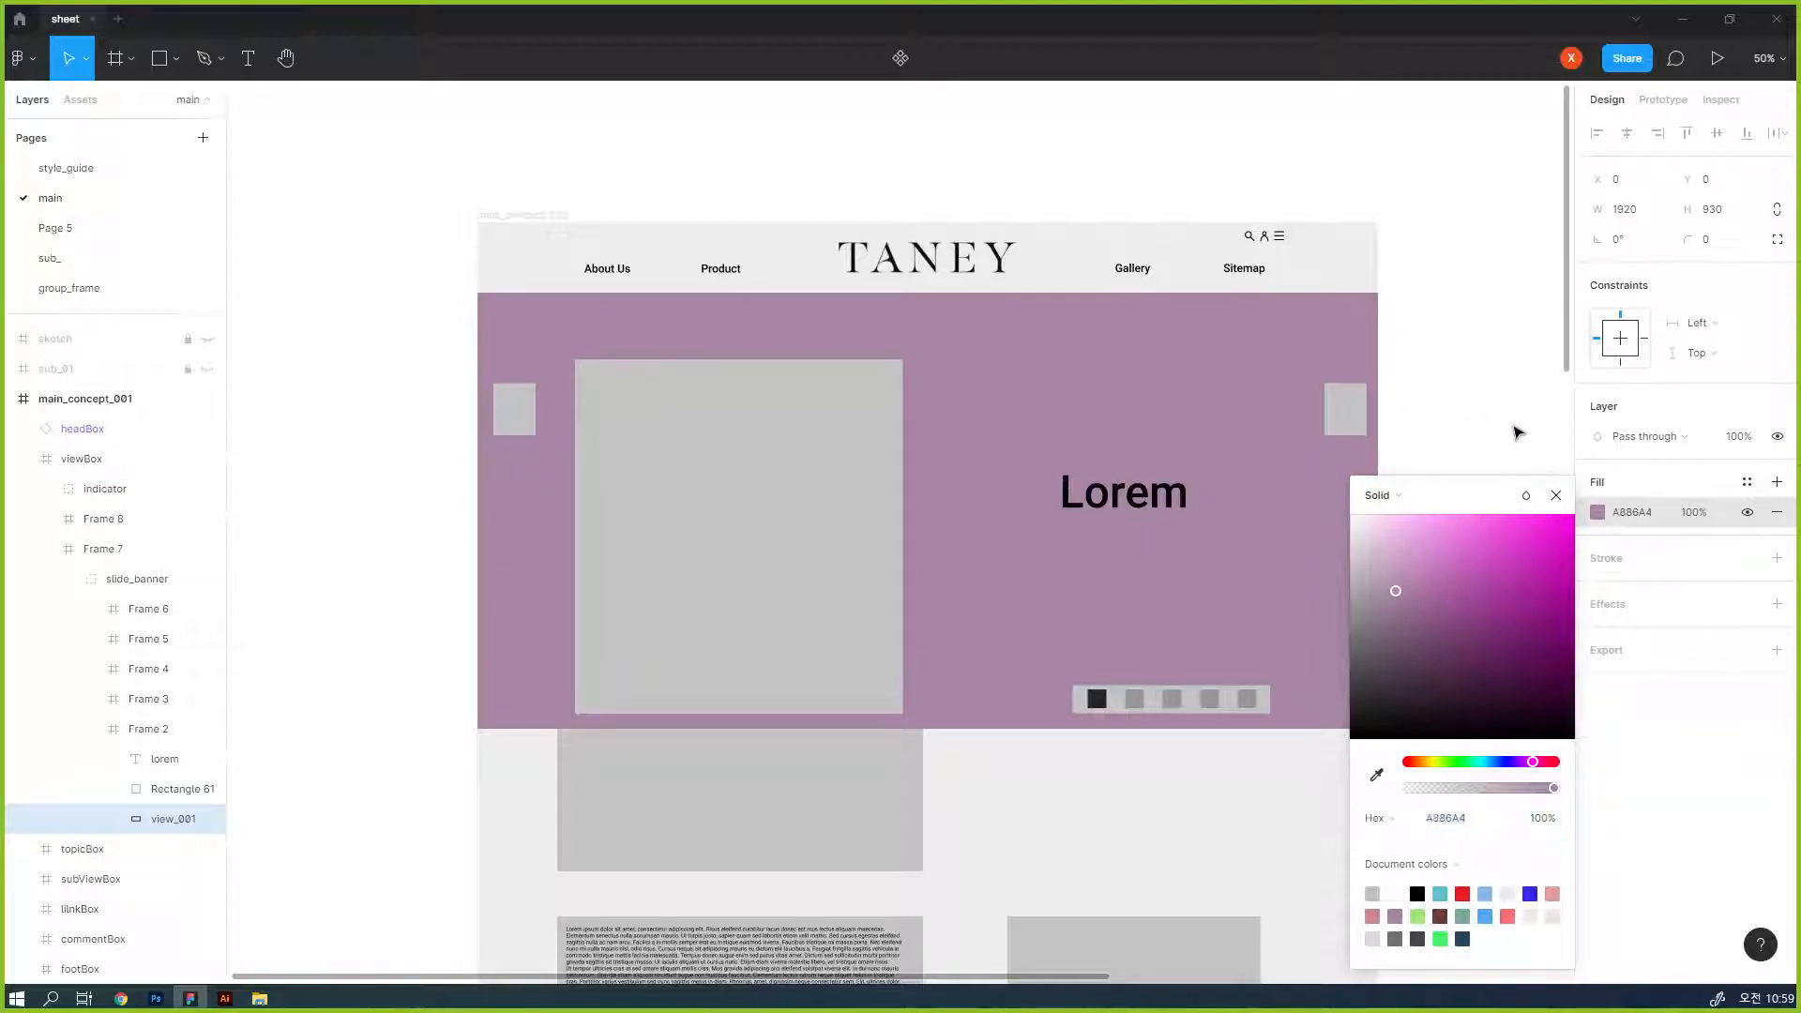
{"action": "left_click", "coordinate": [1557, 494]}
{"action": "left_click", "coordinate": [1513, 427]}
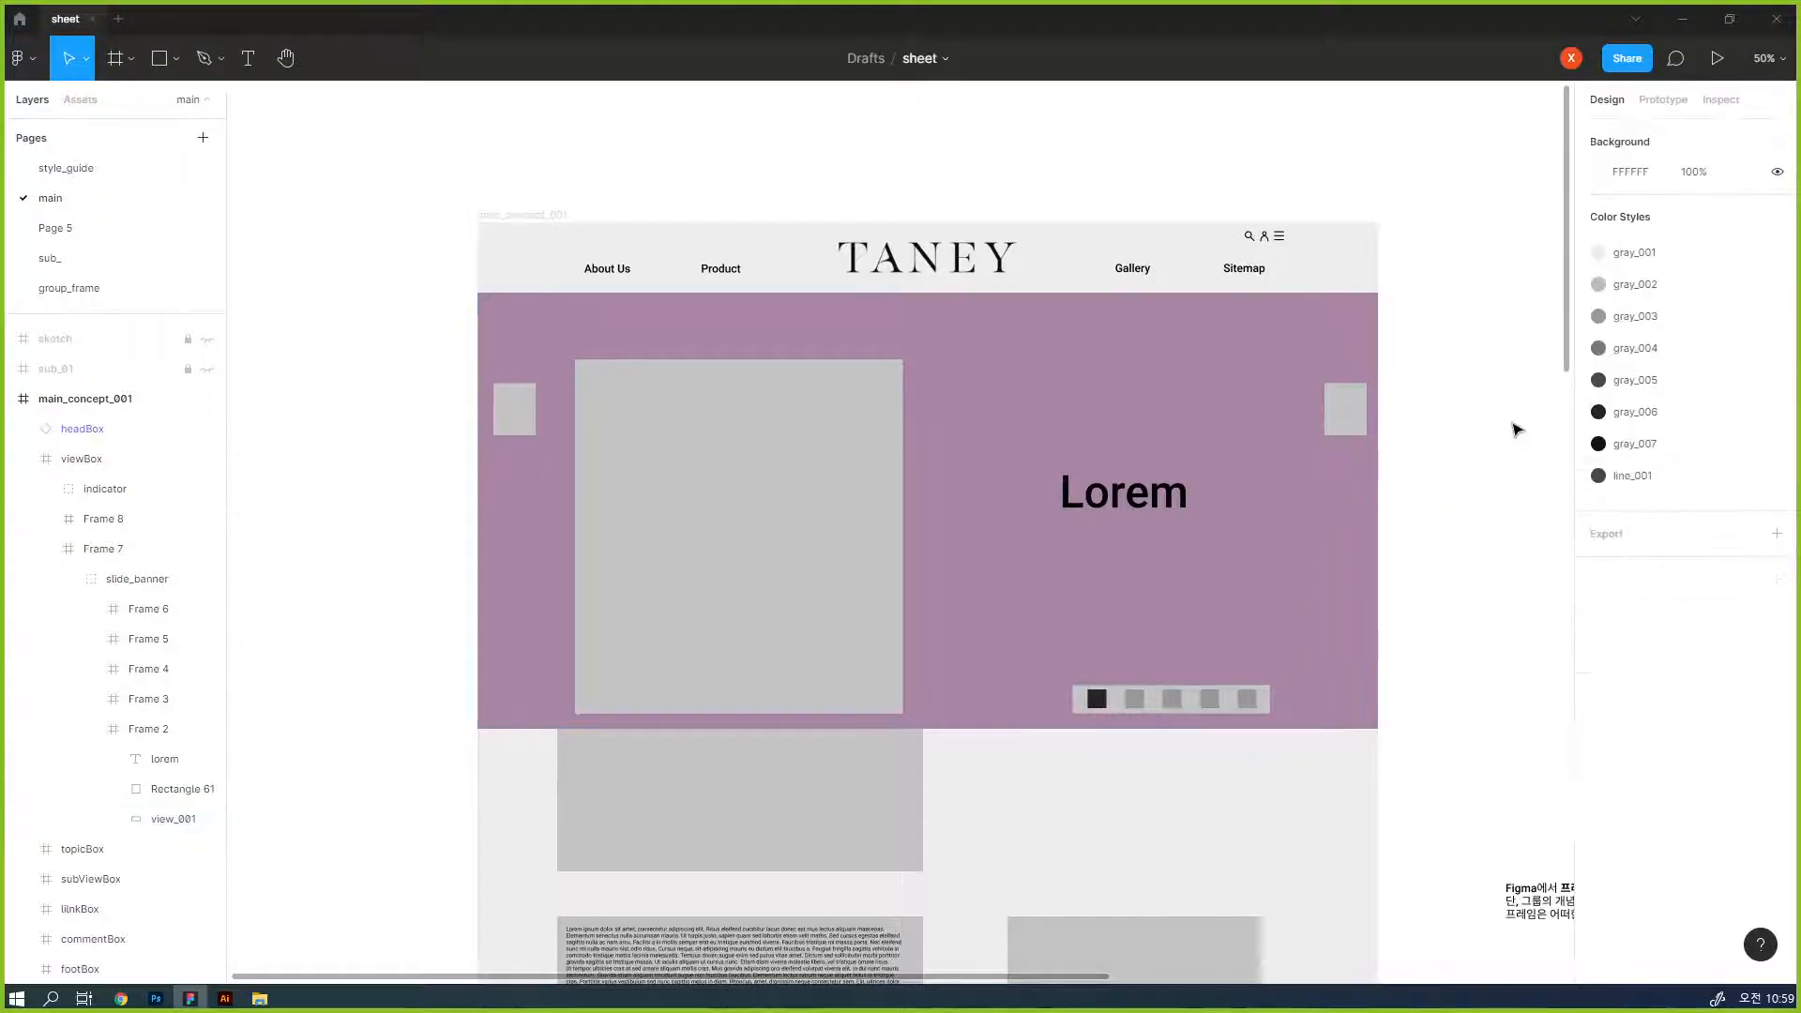